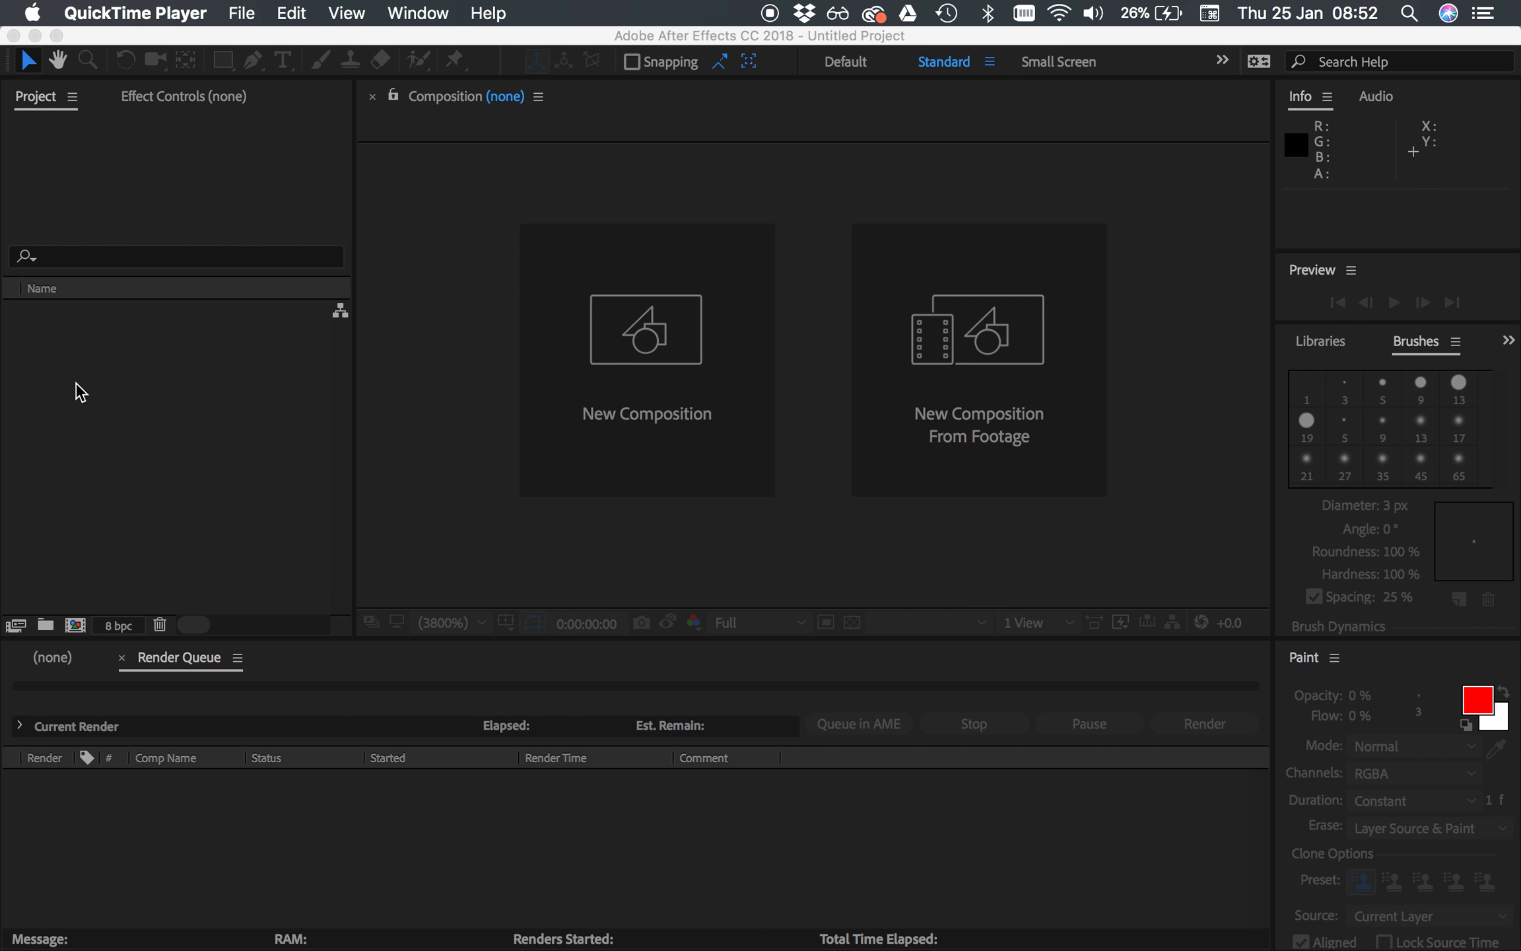
Import the video file 10 Minute Screencast Test from the Desktop into the project as footage.
click(119, 346)
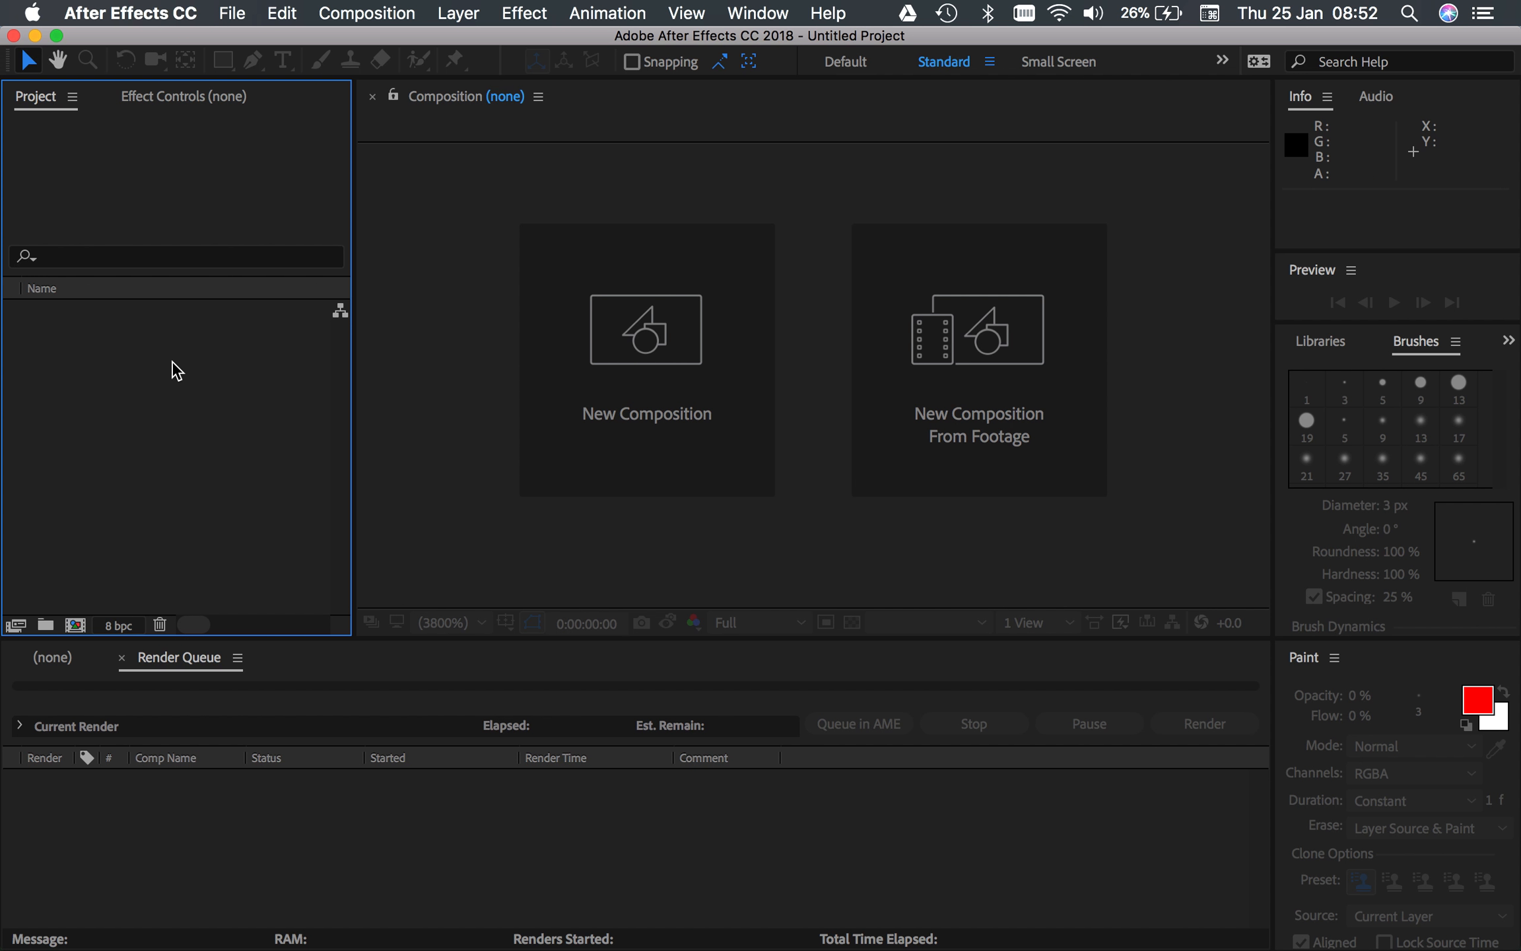
right_click(129, 343)
mouse_move(287, 455)
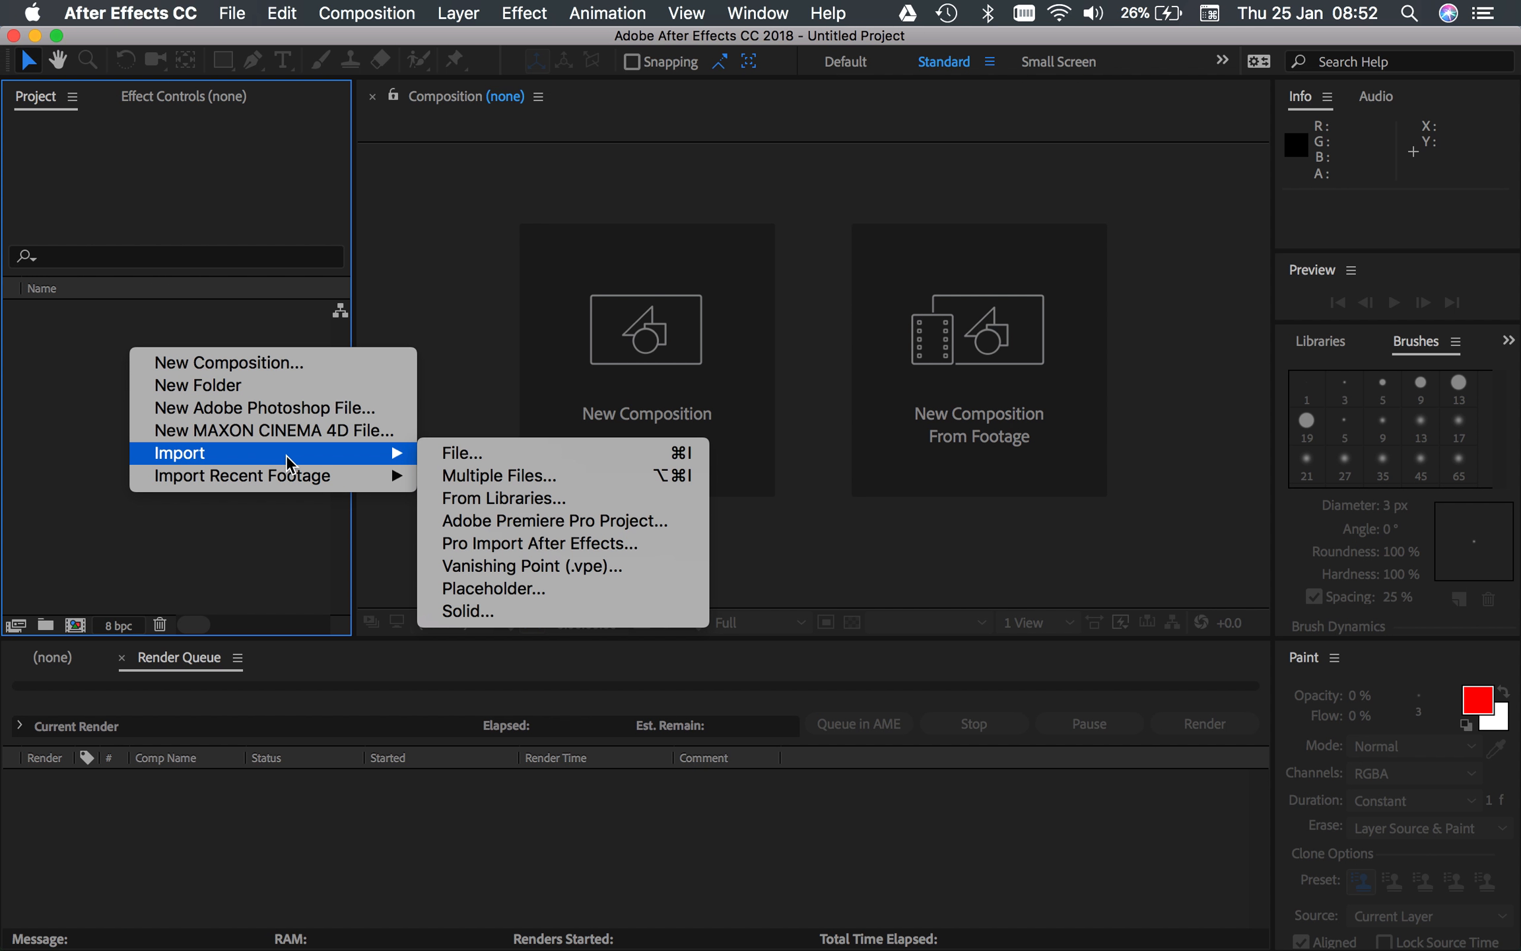
click(470, 456)
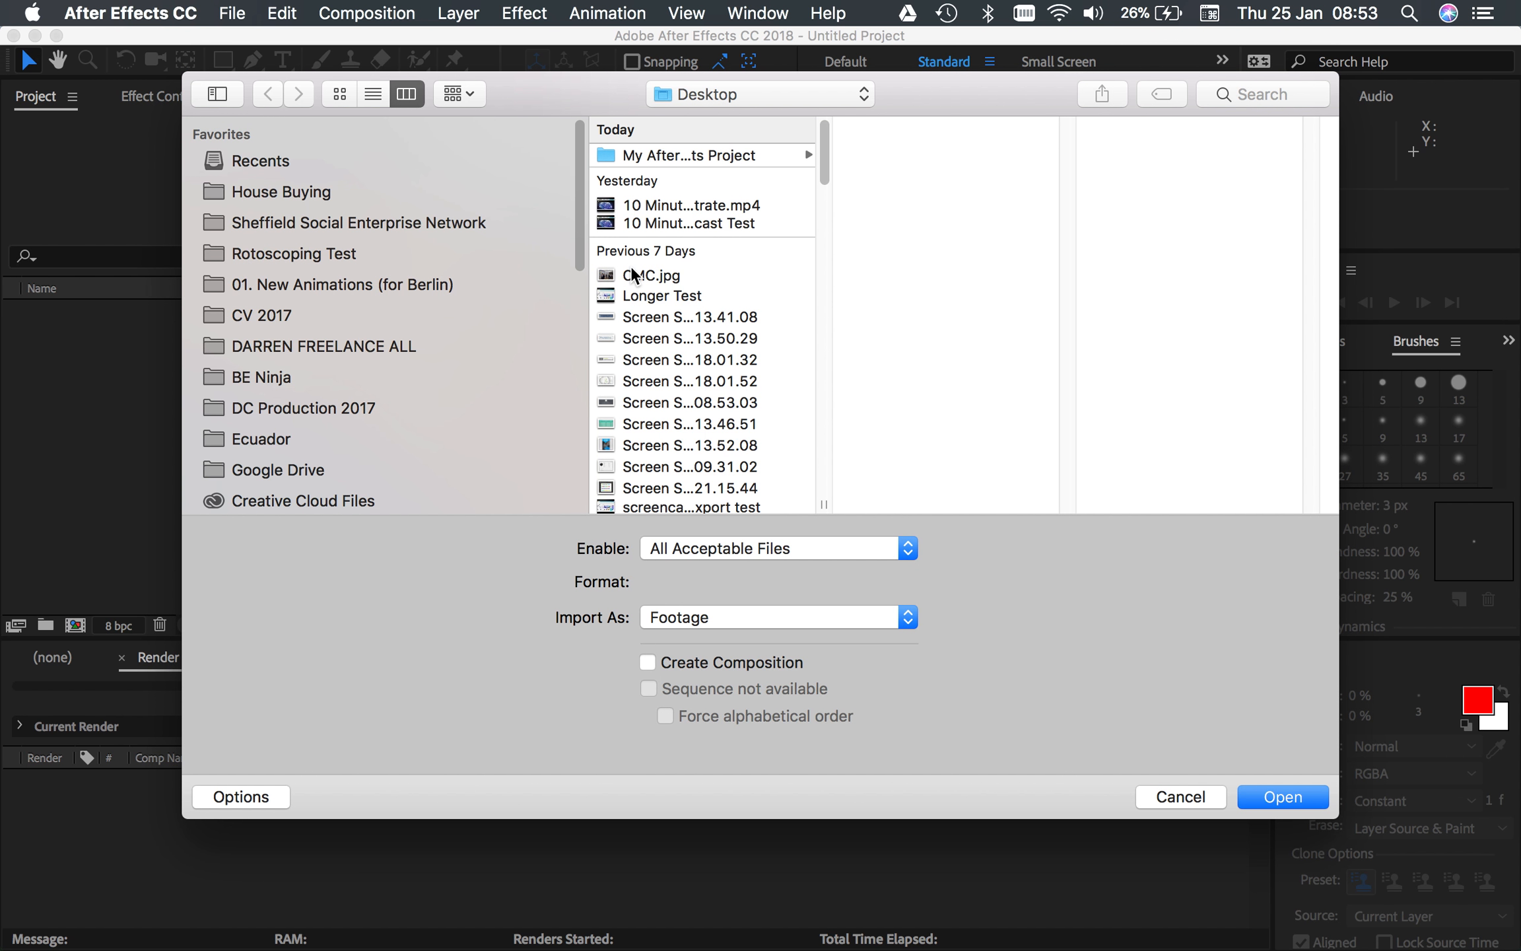
click(673, 228)
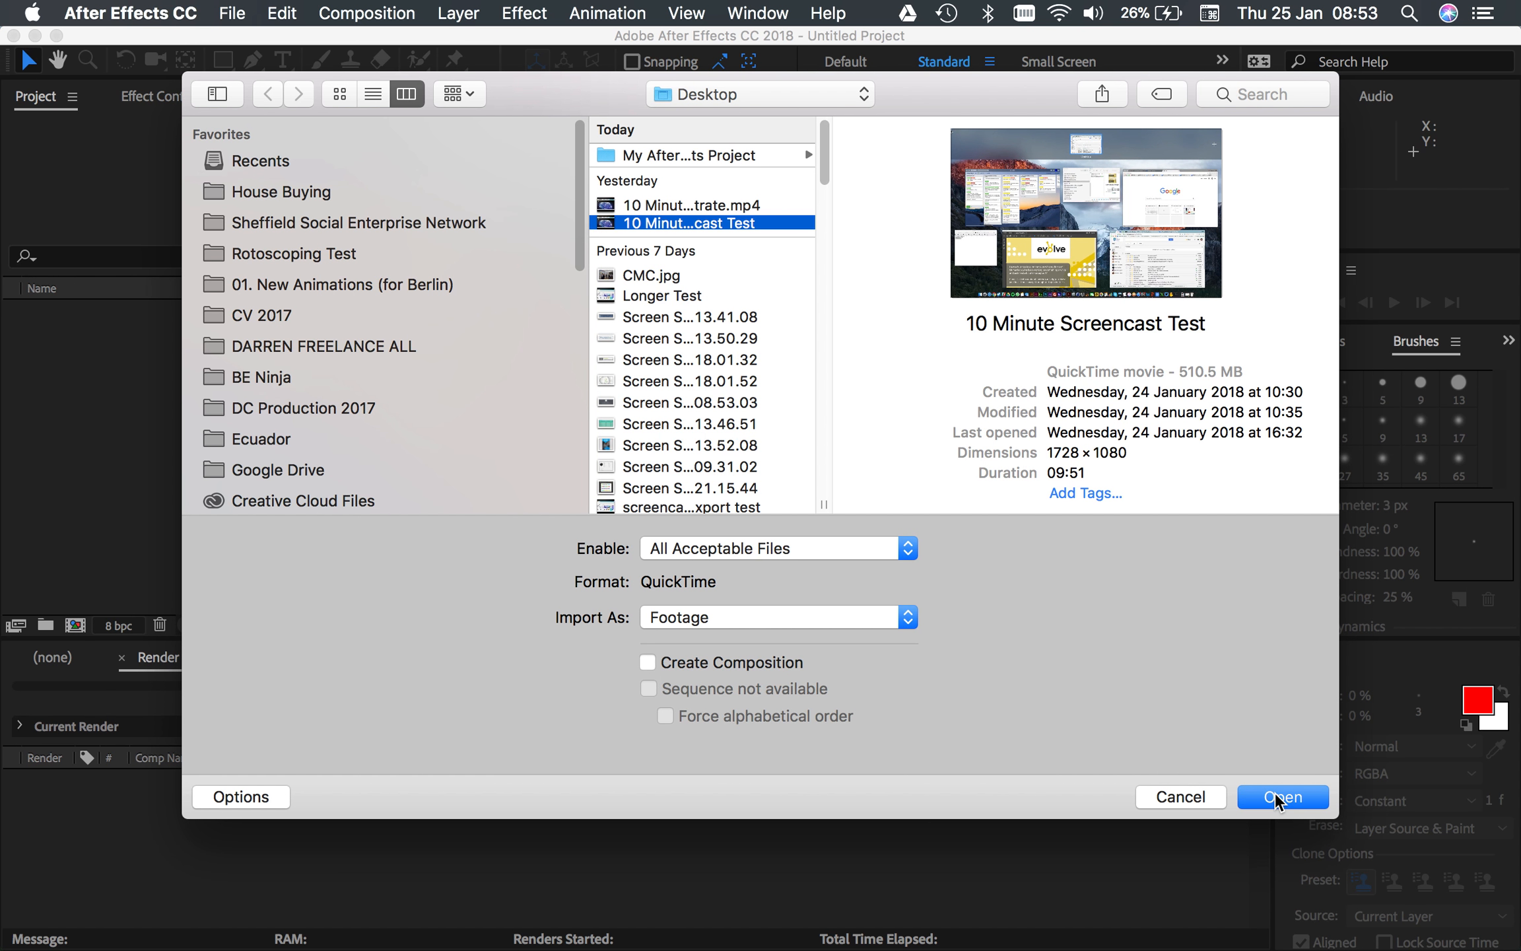
click(1278, 797)
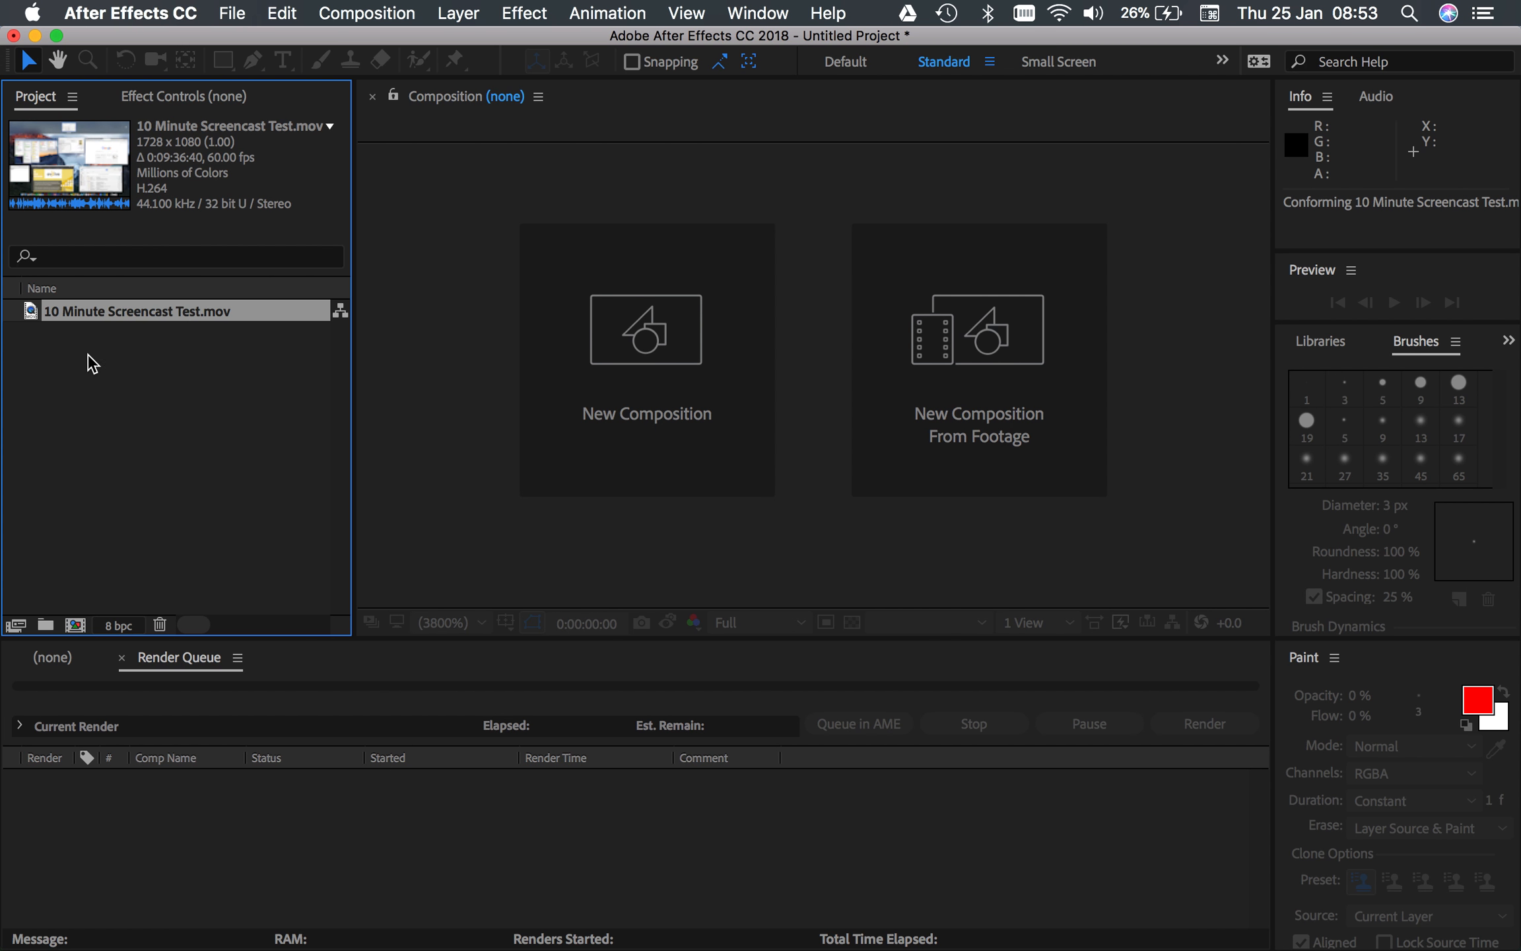
click(98, 367)
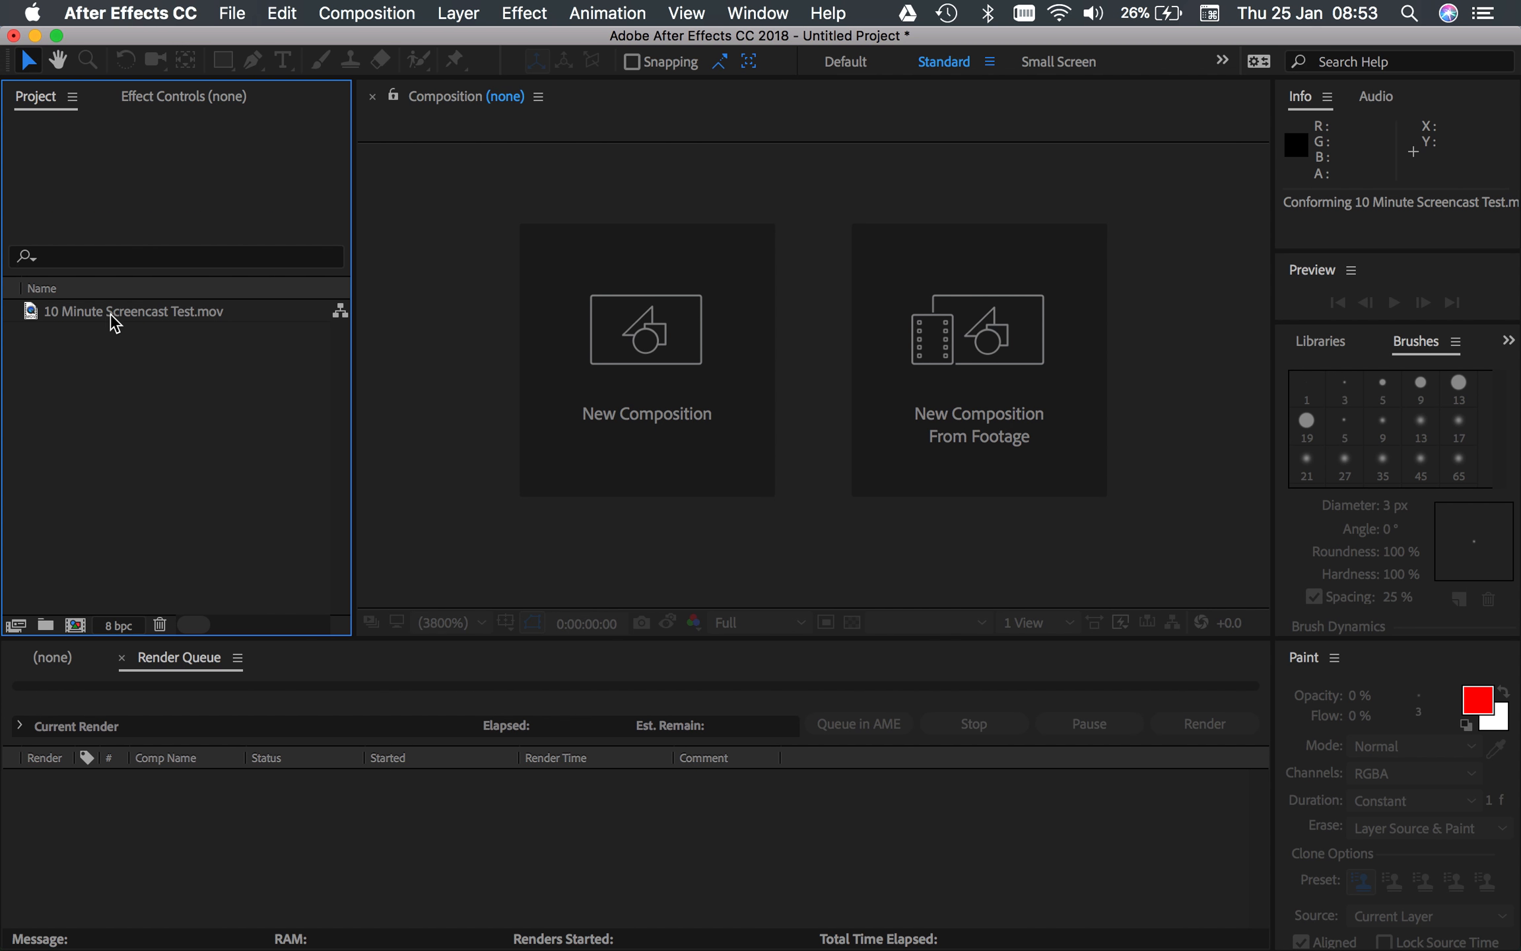
click(144, 318)
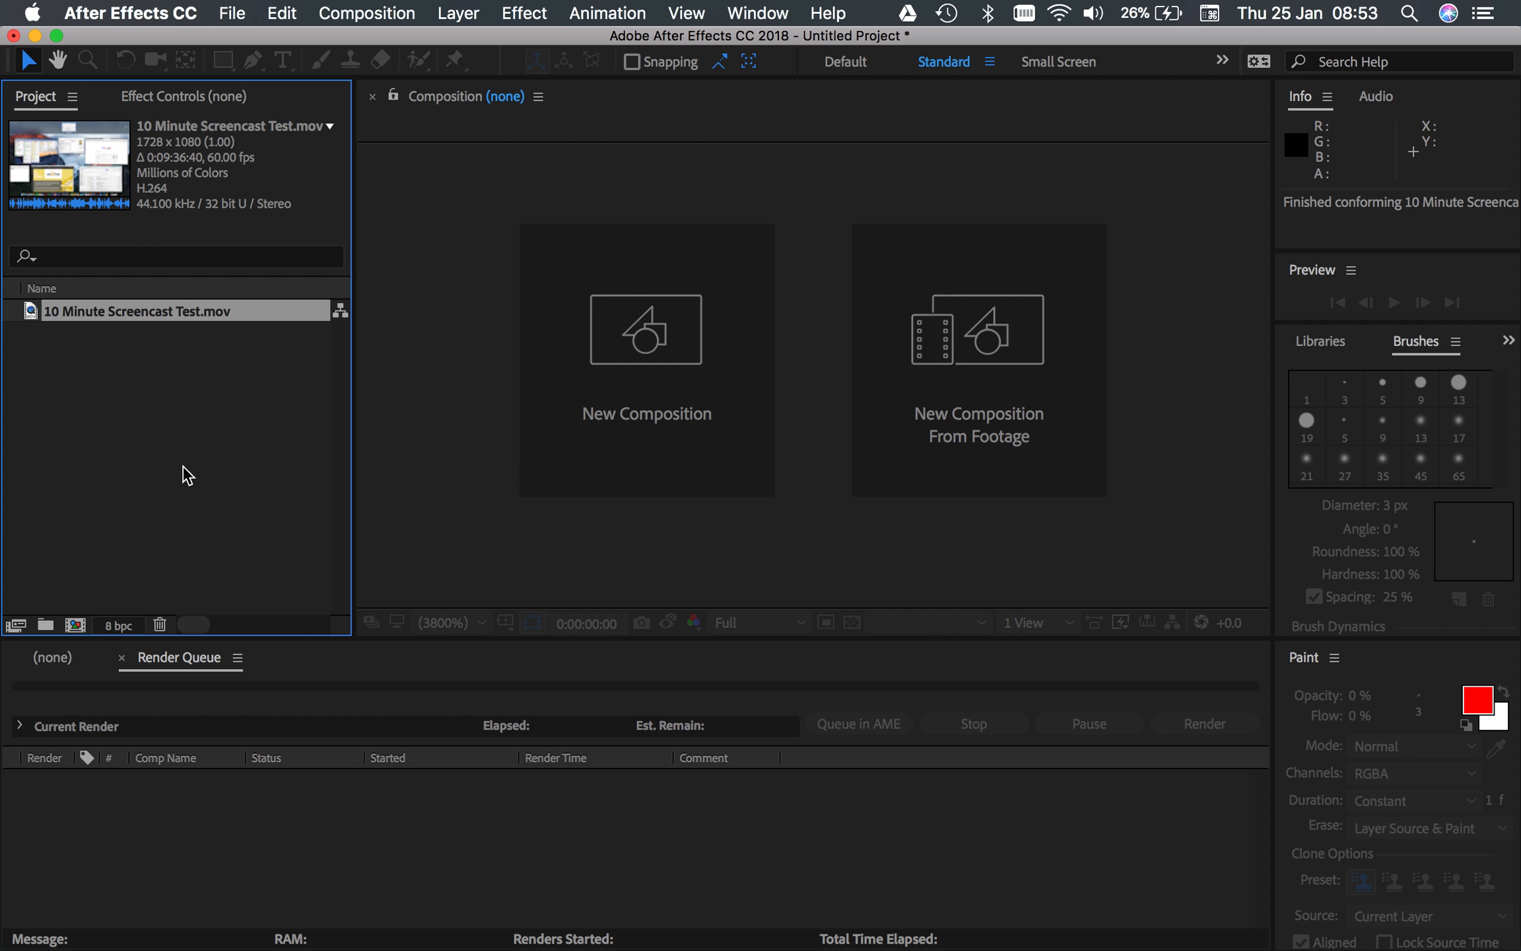
Create a project folder named "Film clips".
right_click(97, 385)
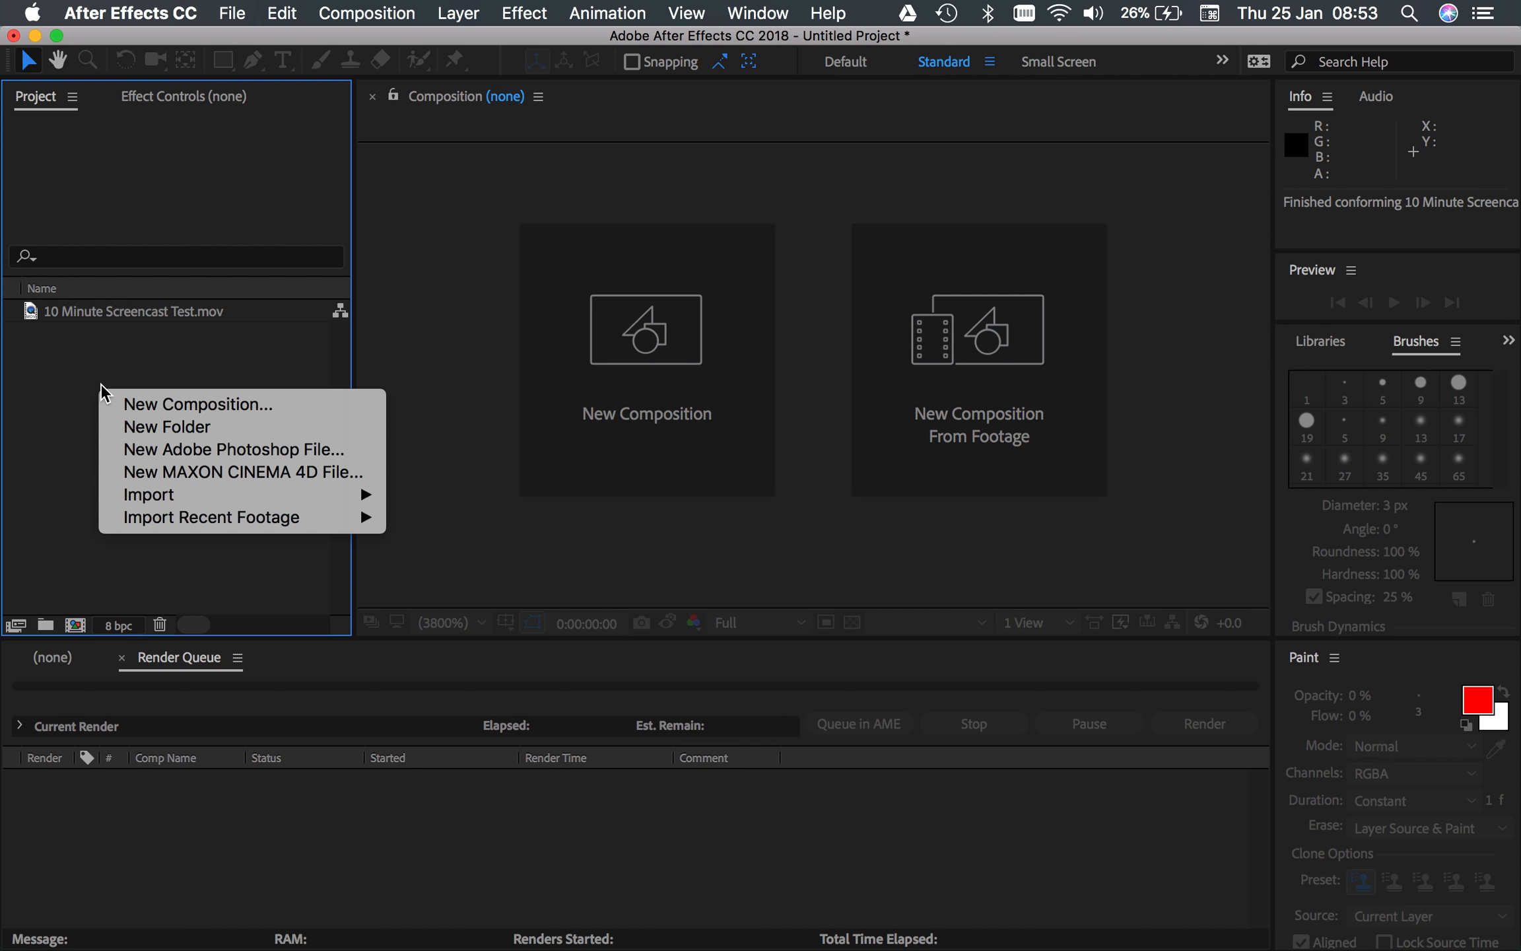
click(191, 426)
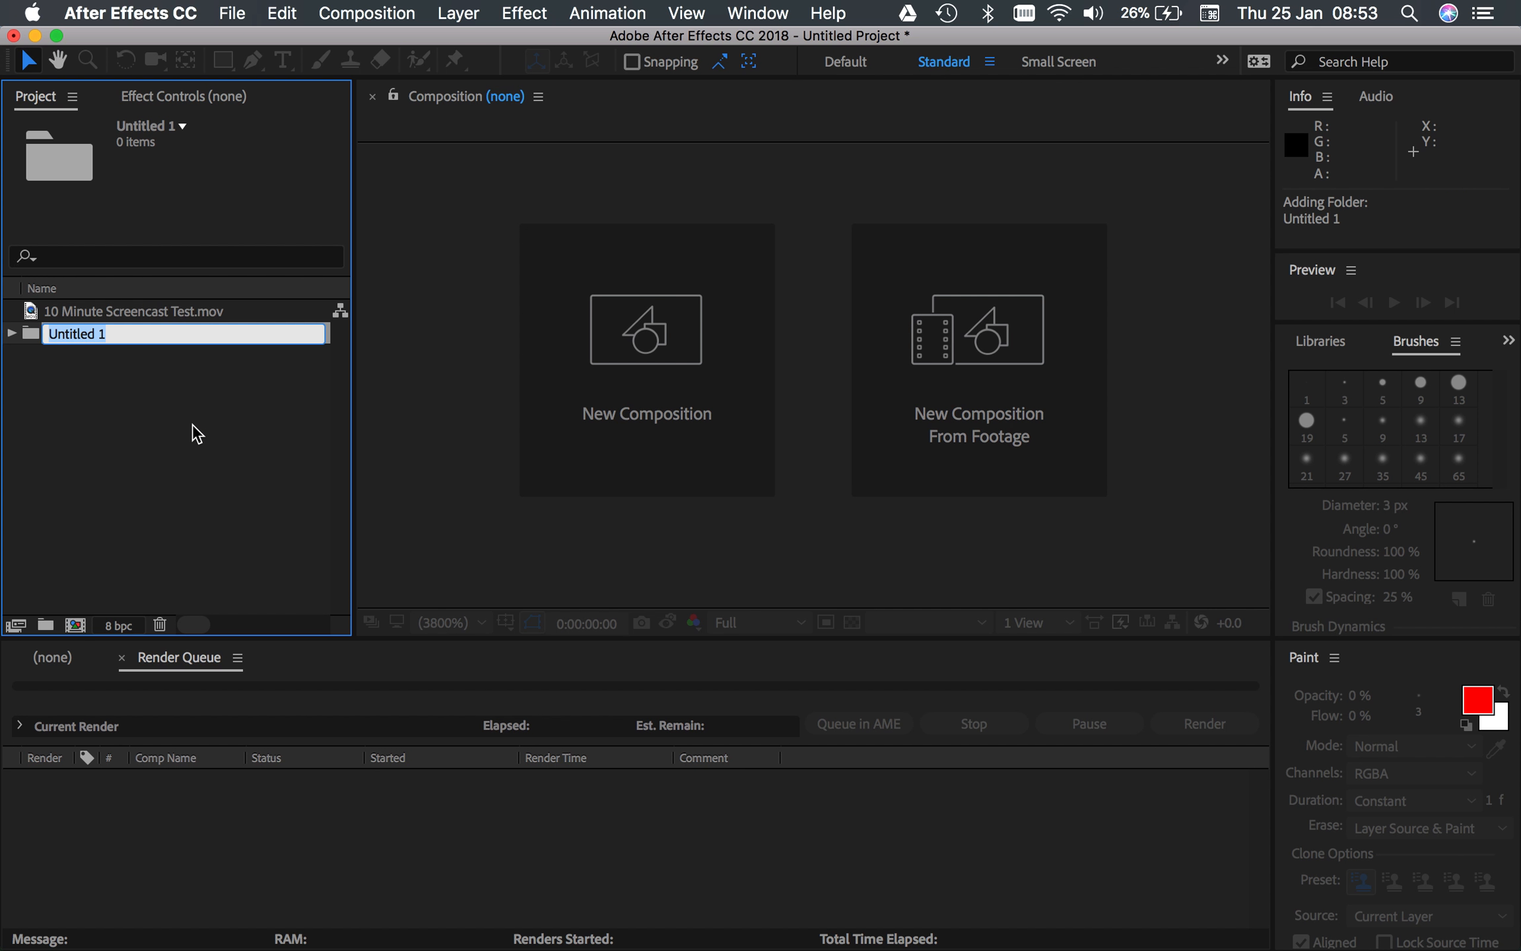
text(Film clips)
key(Return)
click(164, 427)
Add another project folder named "Compositions".
right_click(152, 414)
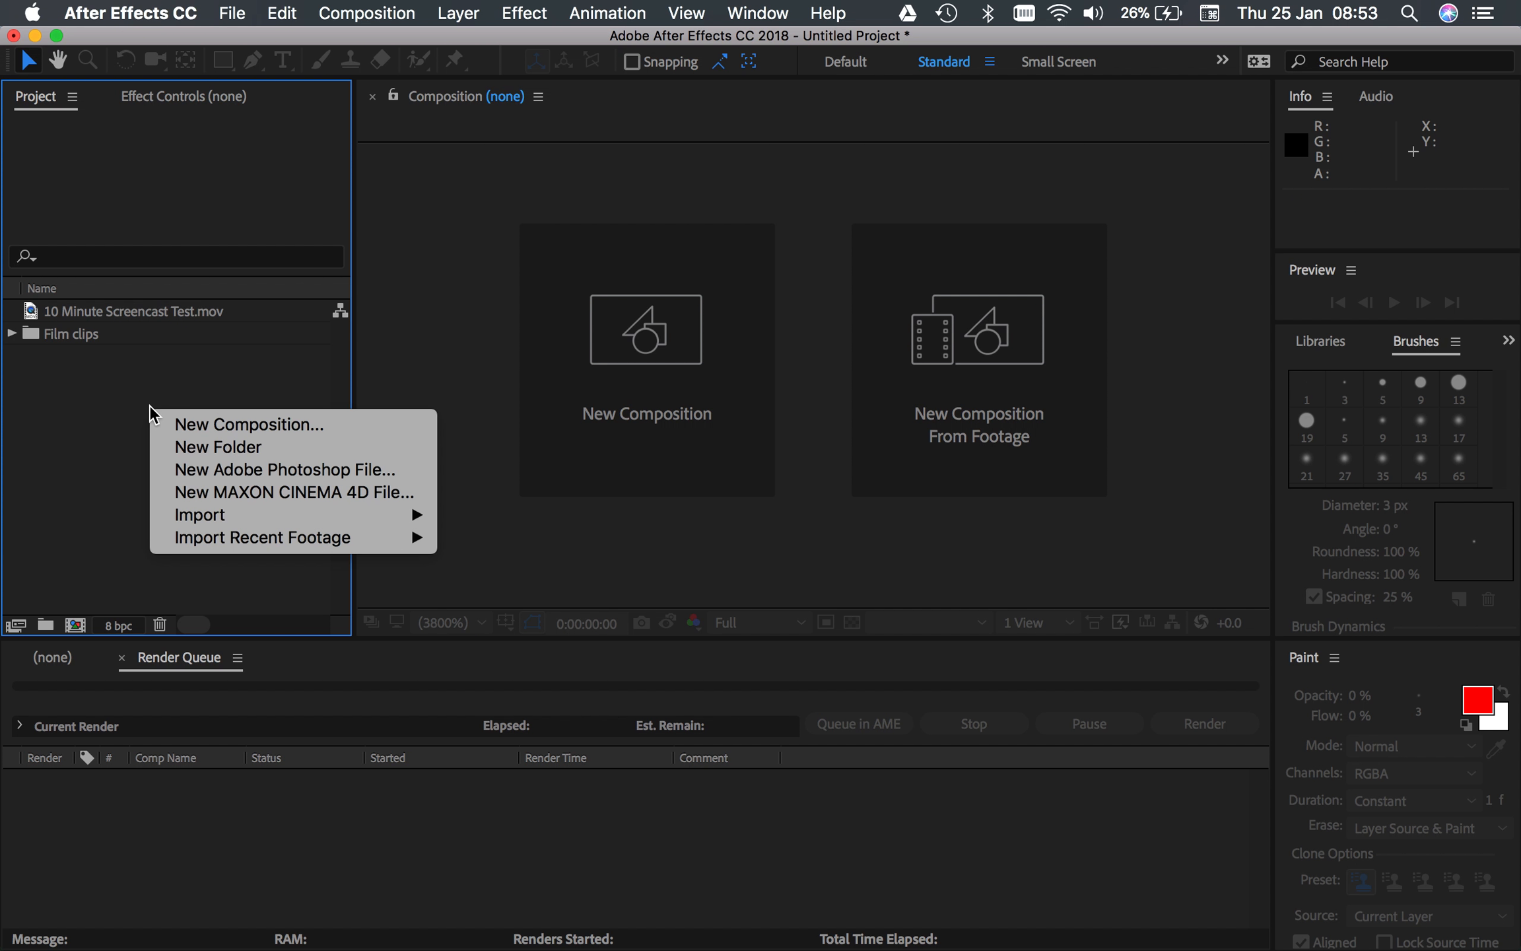
click(209, 447)
text(Compositions)
key(Return)
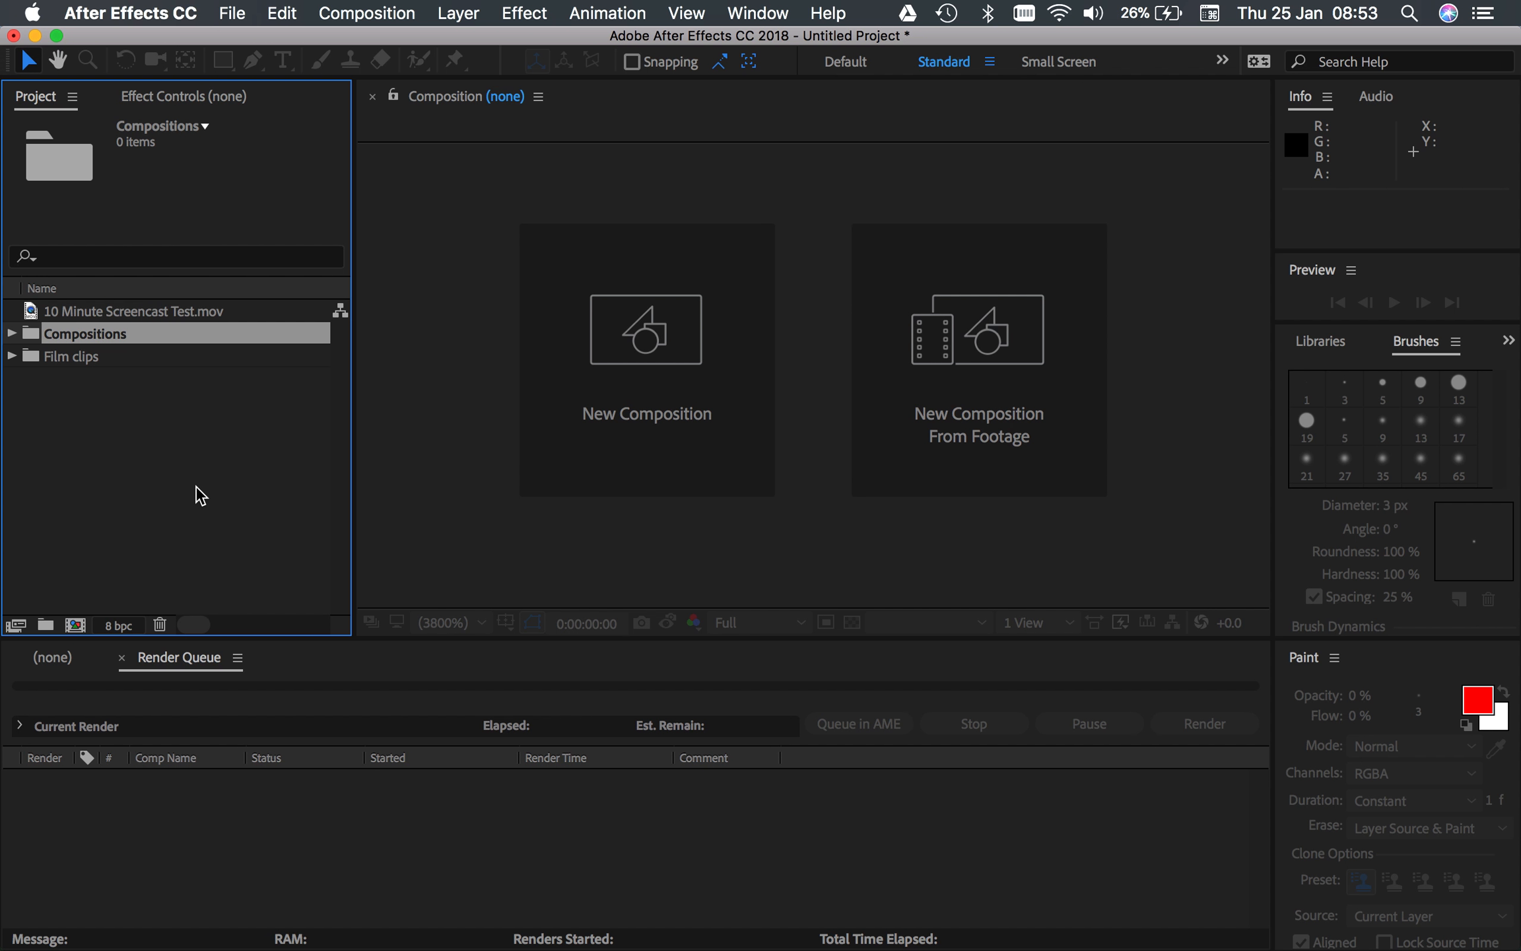
Create composition Comp 1 in the Compositions folder at 800 x 1080 px, 25 fps, duration 0:00:01:09, with a white background.
click(368, 14)
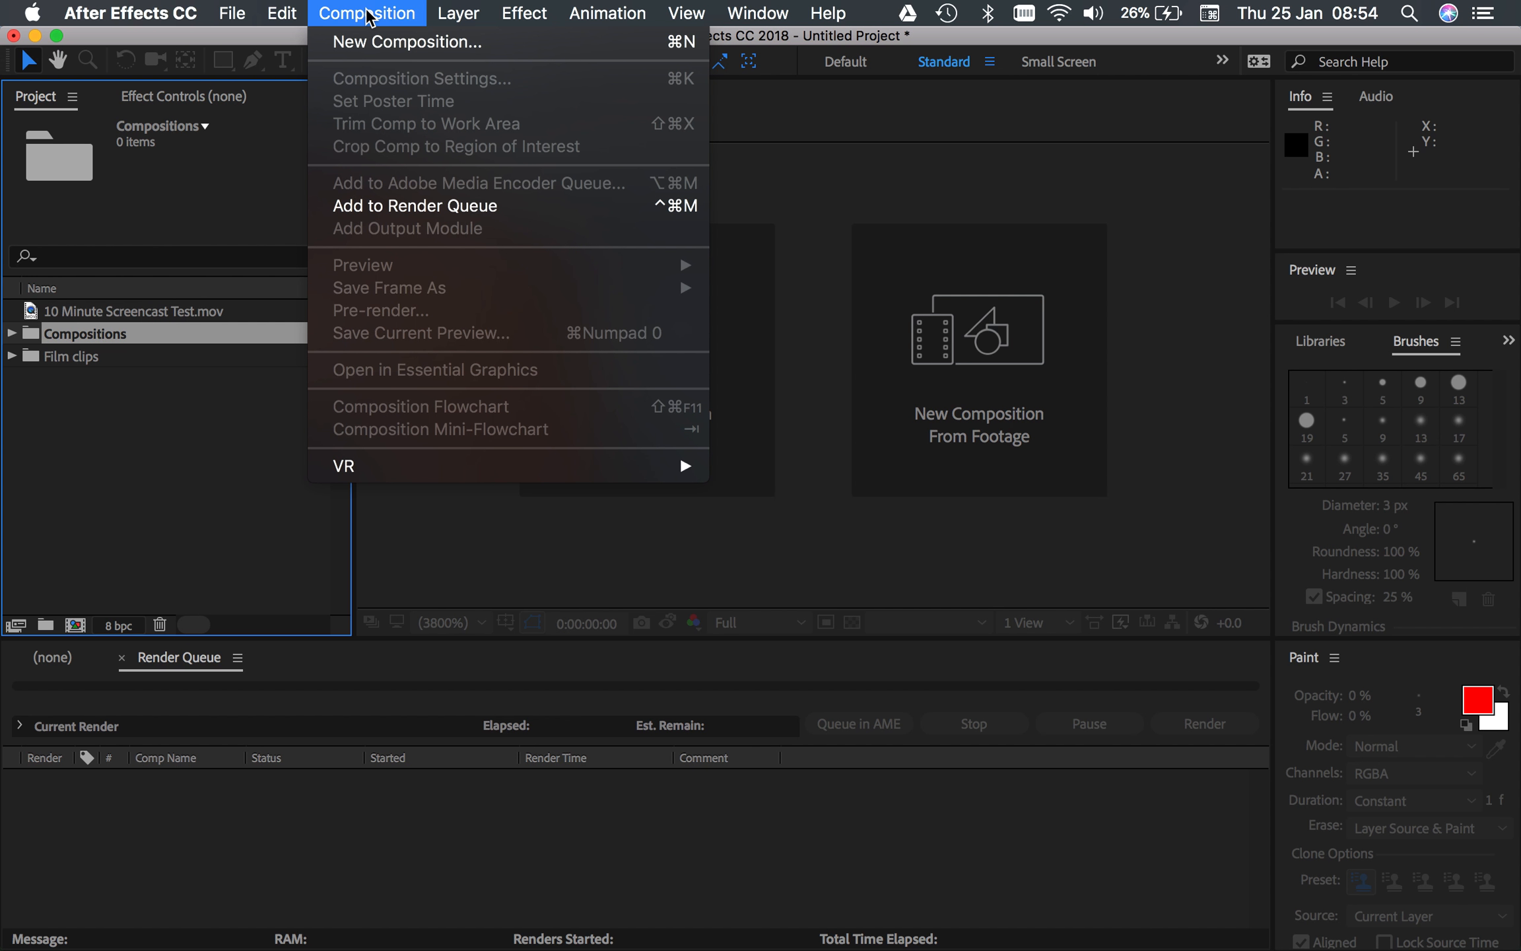
click(391, 42)
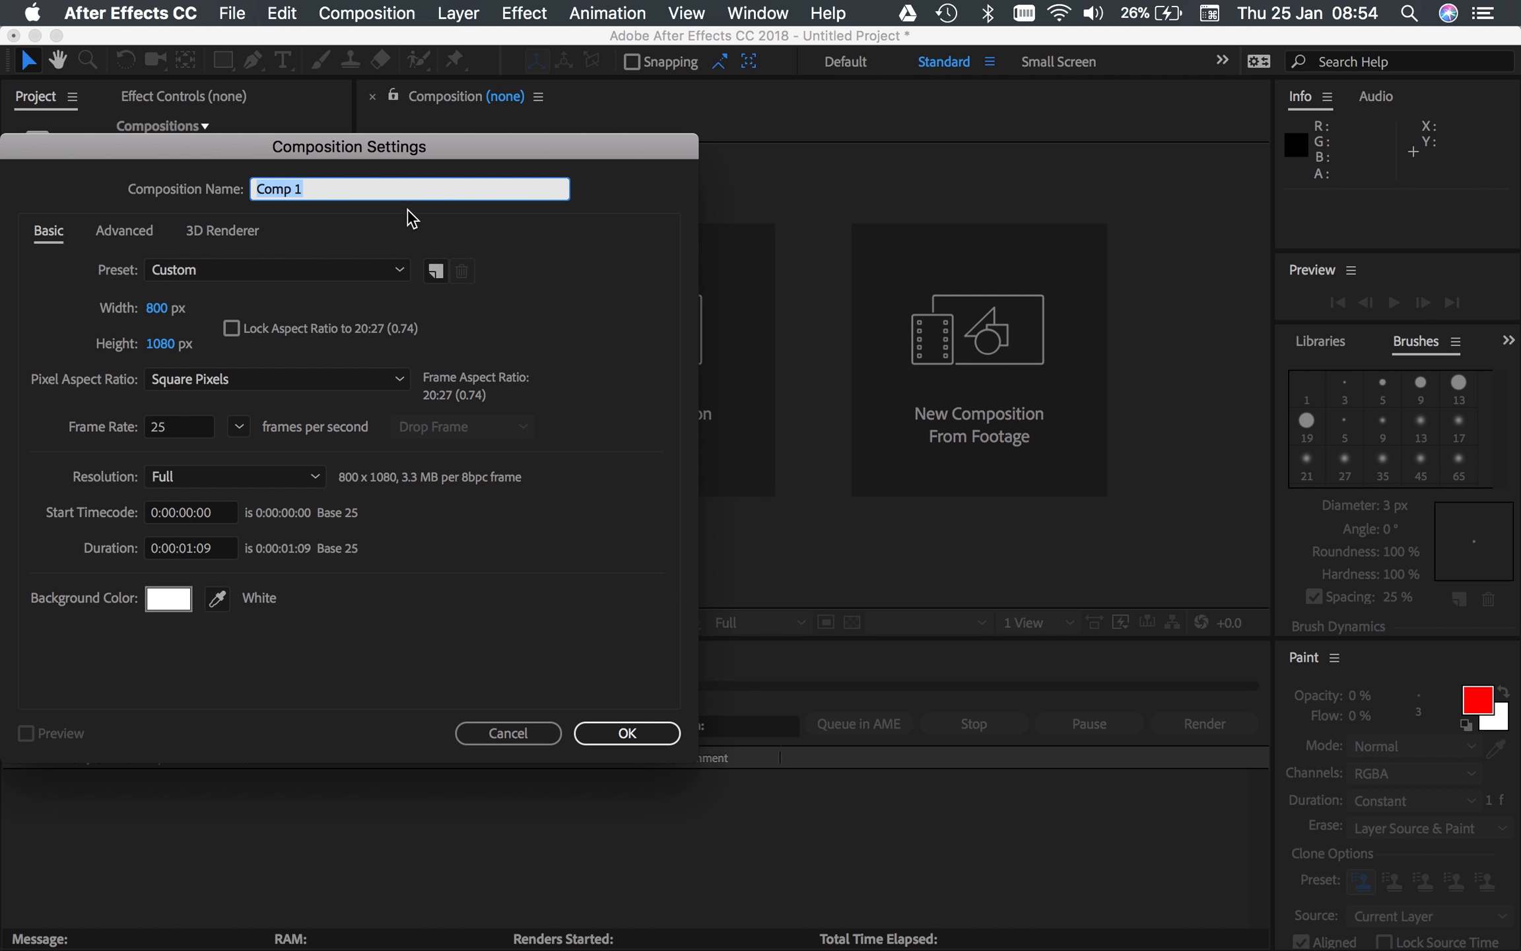
drag(189, 154, 546, 121)
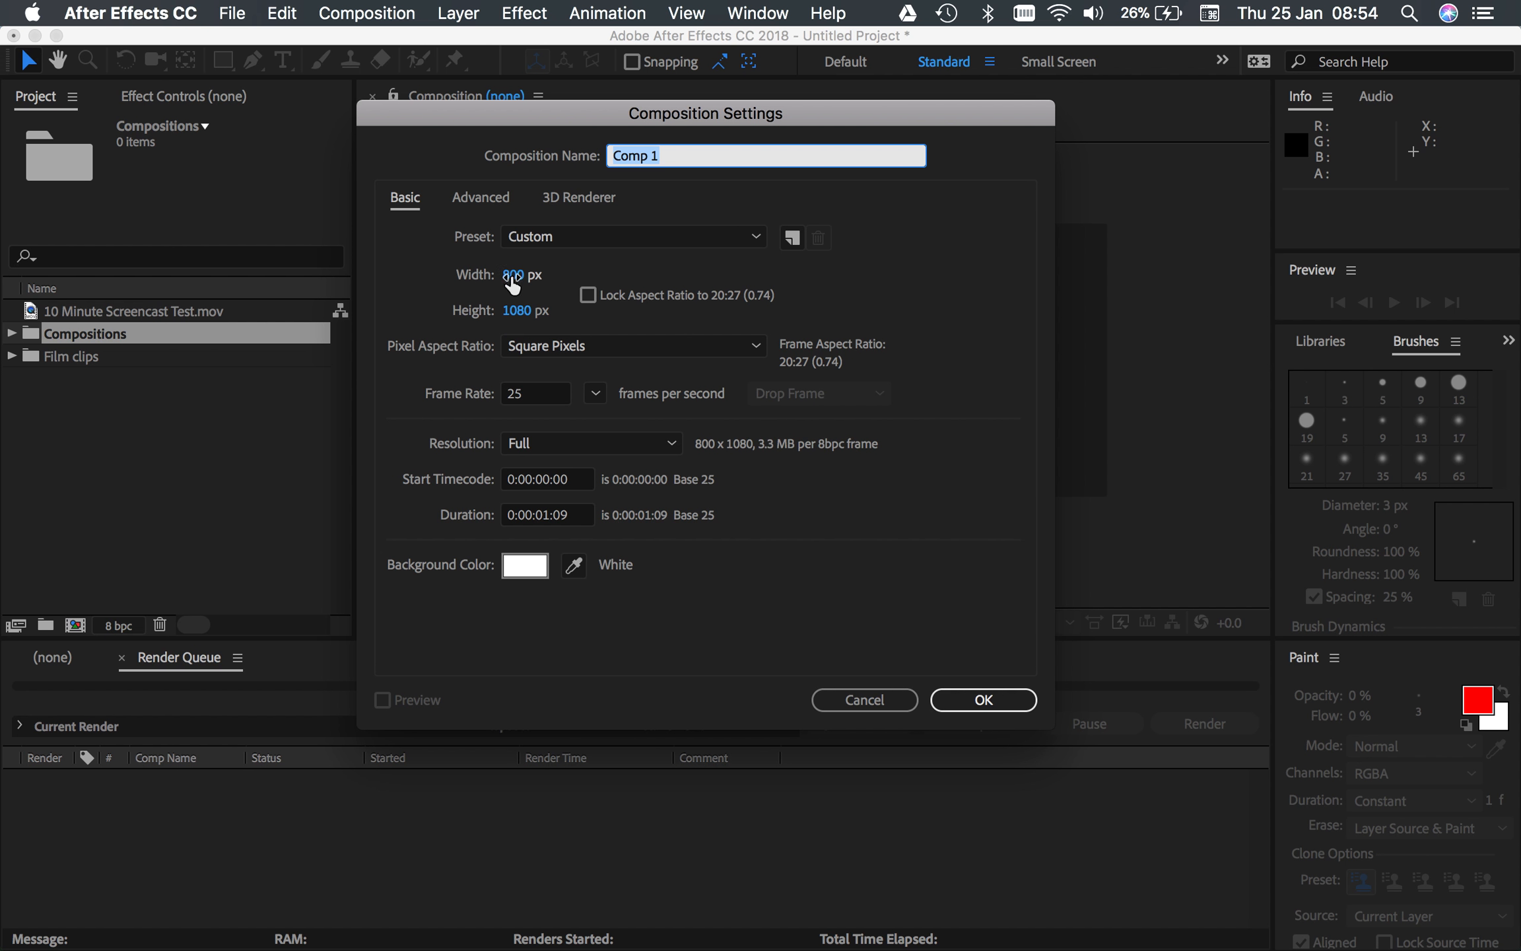
drag(513, 281, 516, 282)
click(986, 700)
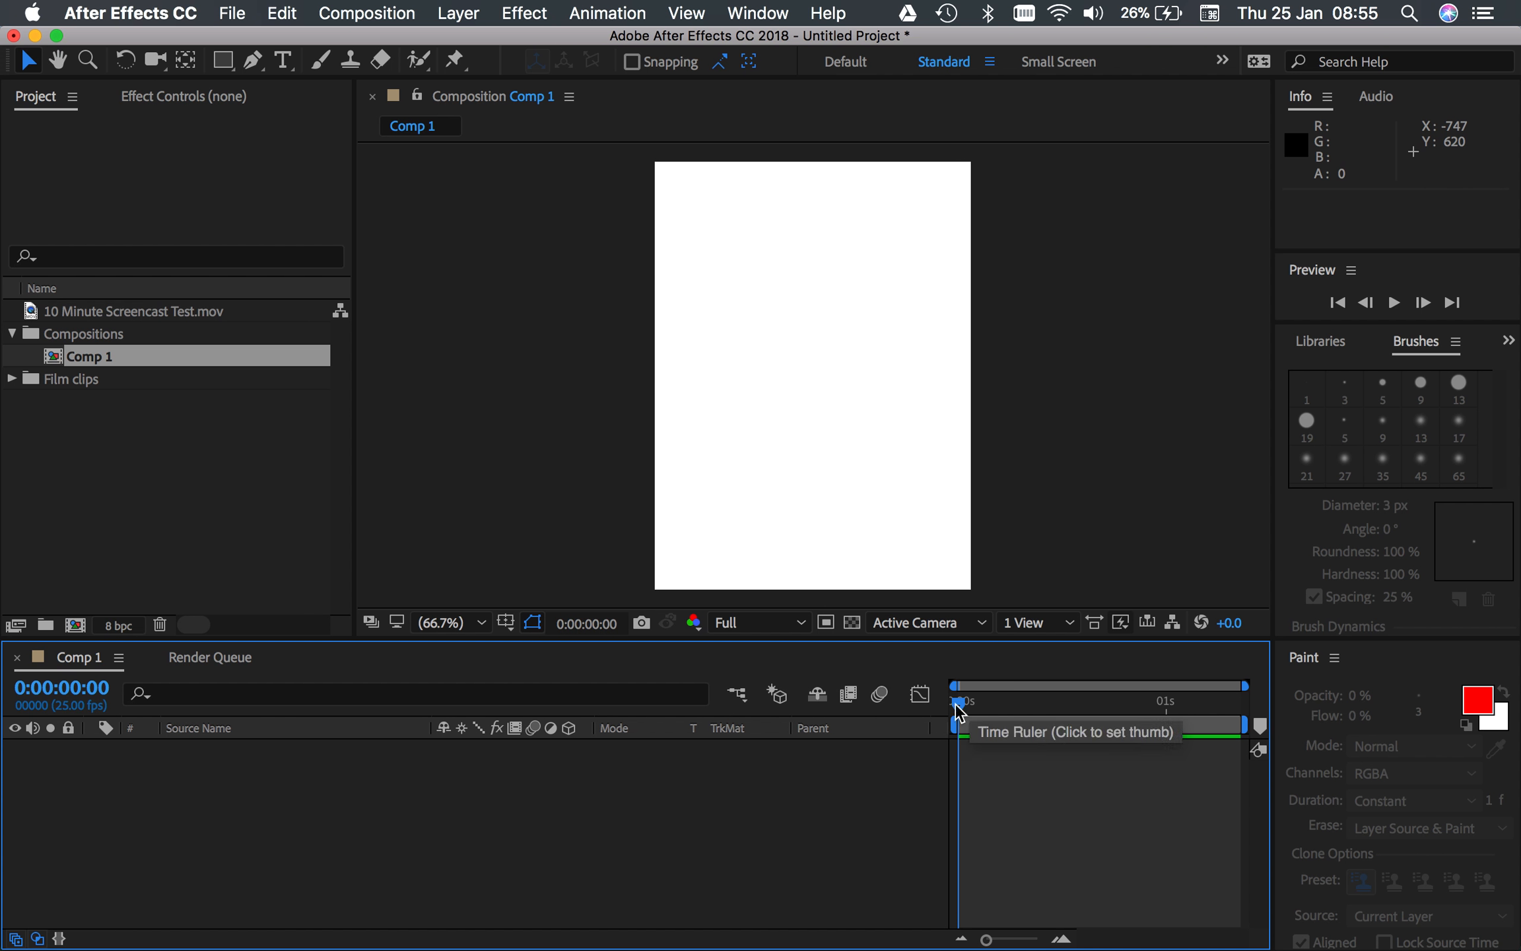
Scrub through the empty composition's timeline to its last frame and return the playhead to 0:00:00:00.
drag(958, 705, 1070, 705)
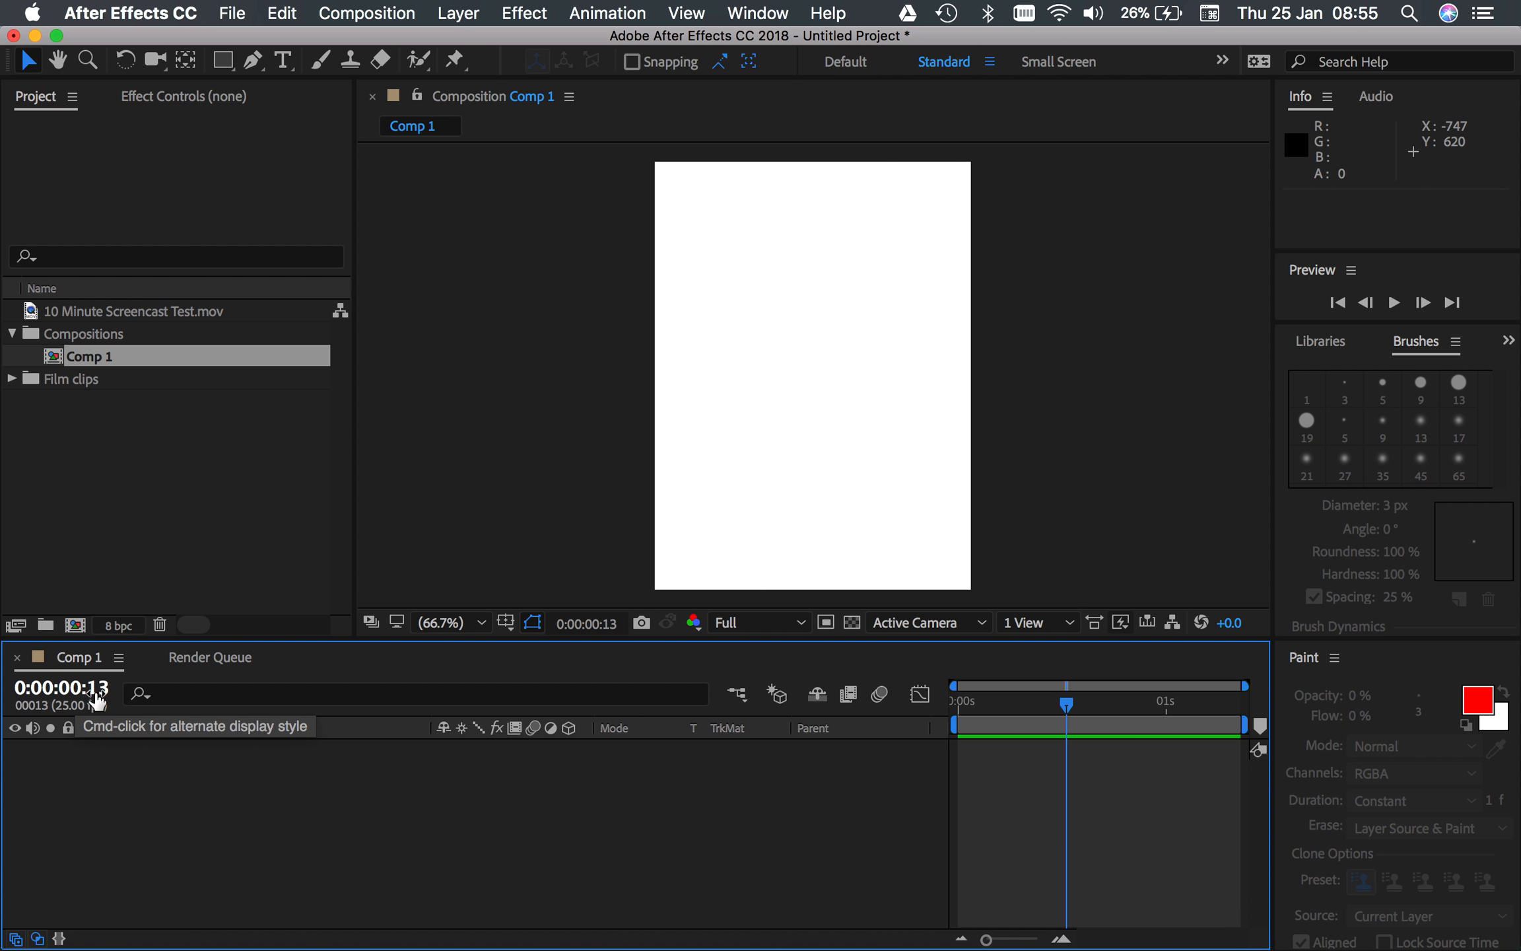
drag(1062, 703, 1169, 714)
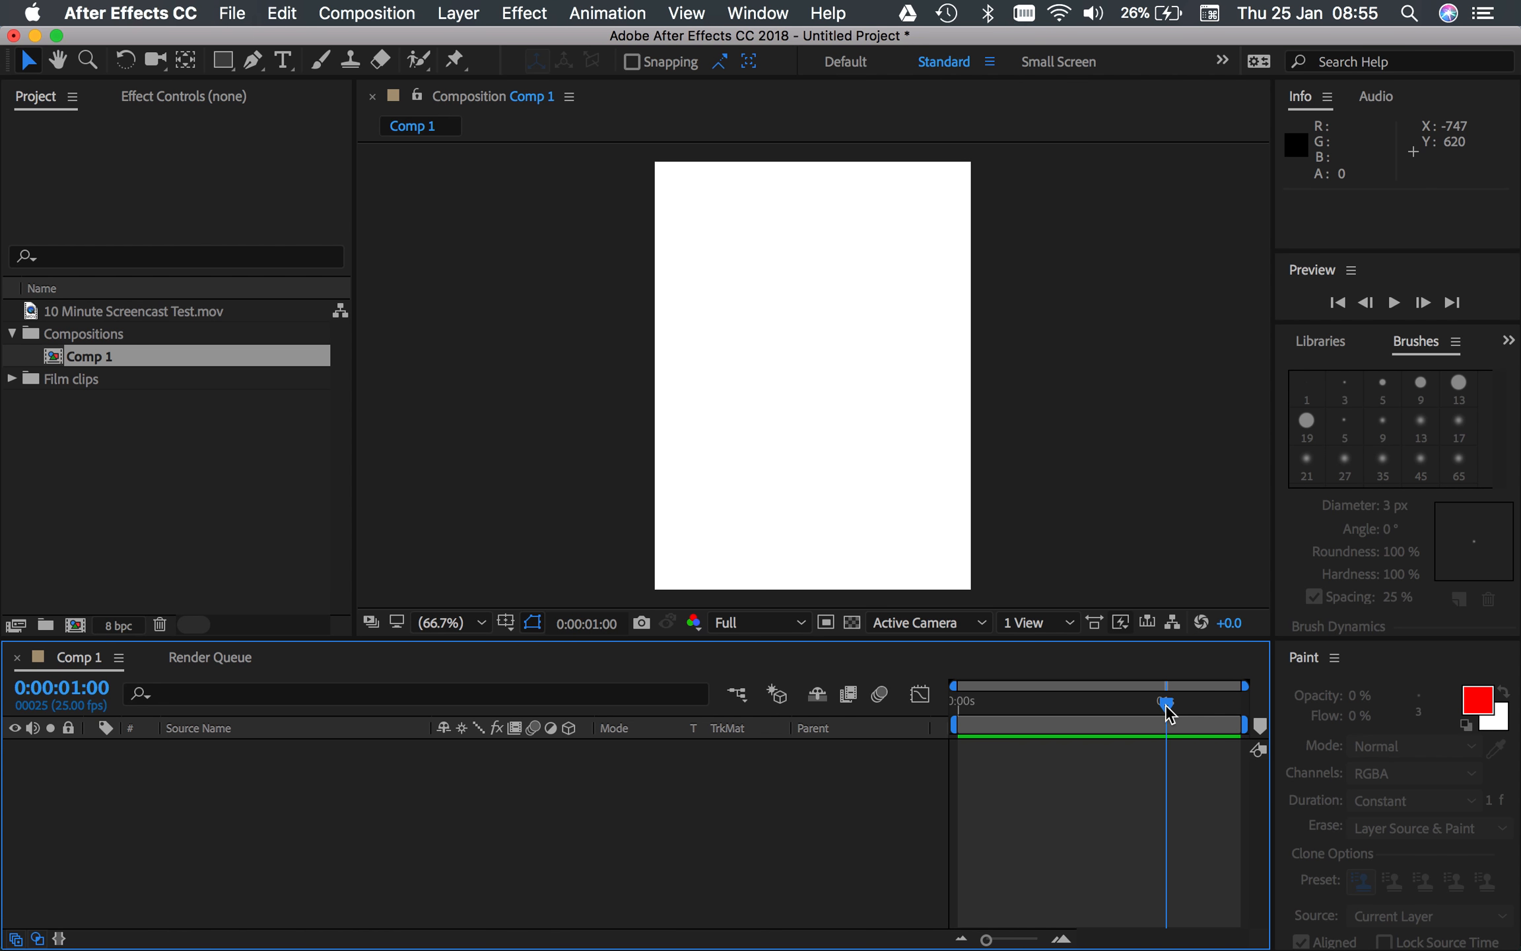
drag(1168, 713, 1211, 709)
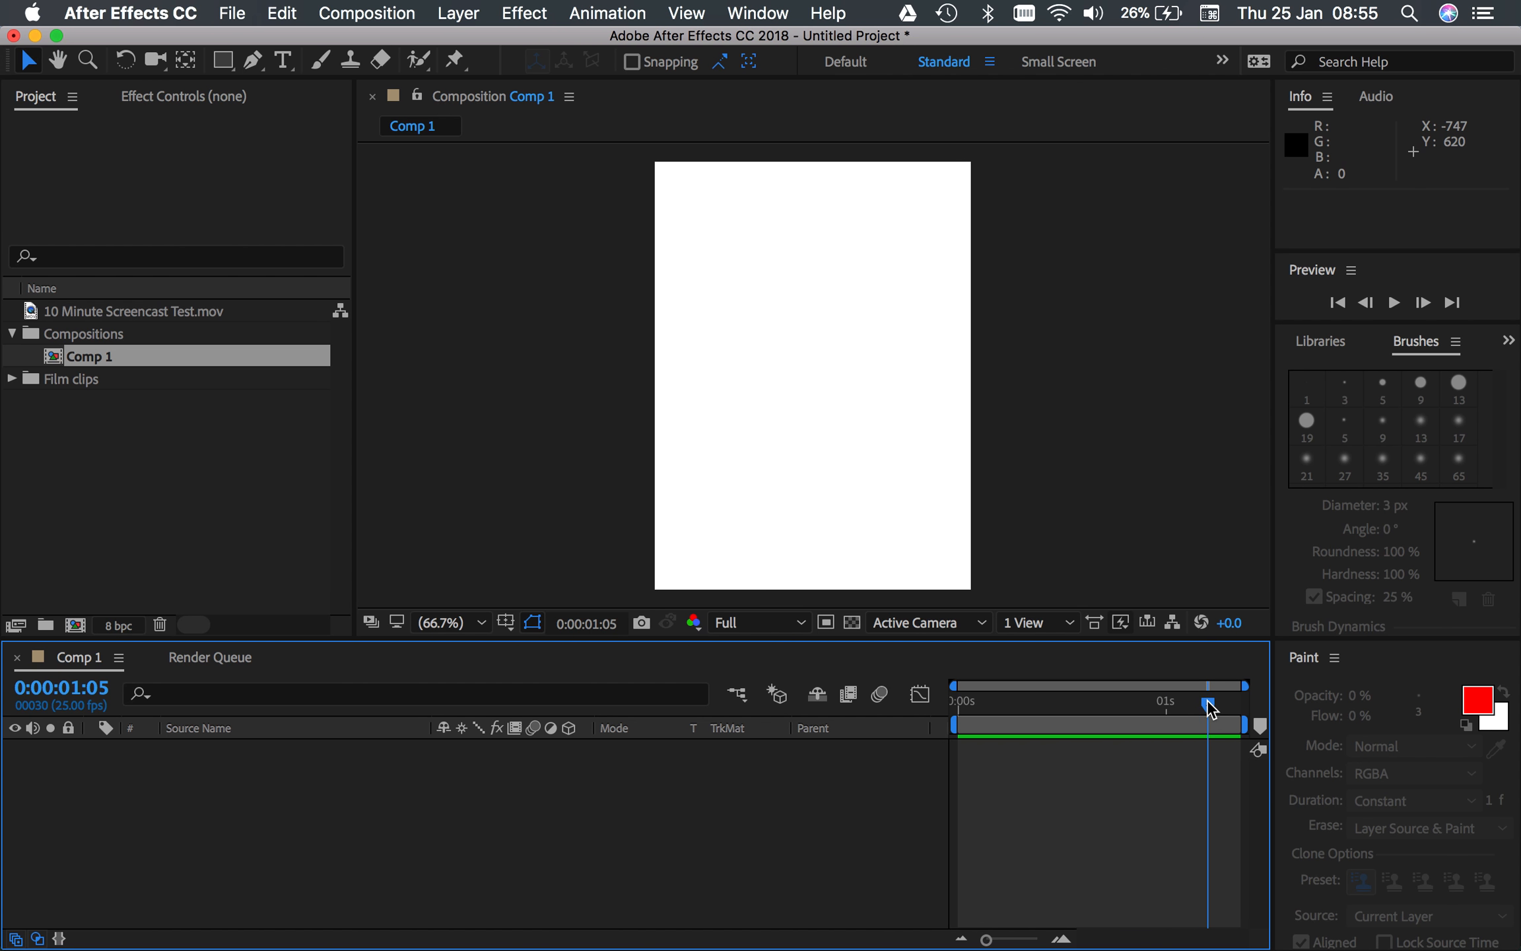
drag(1232, 711, 1249, 707)
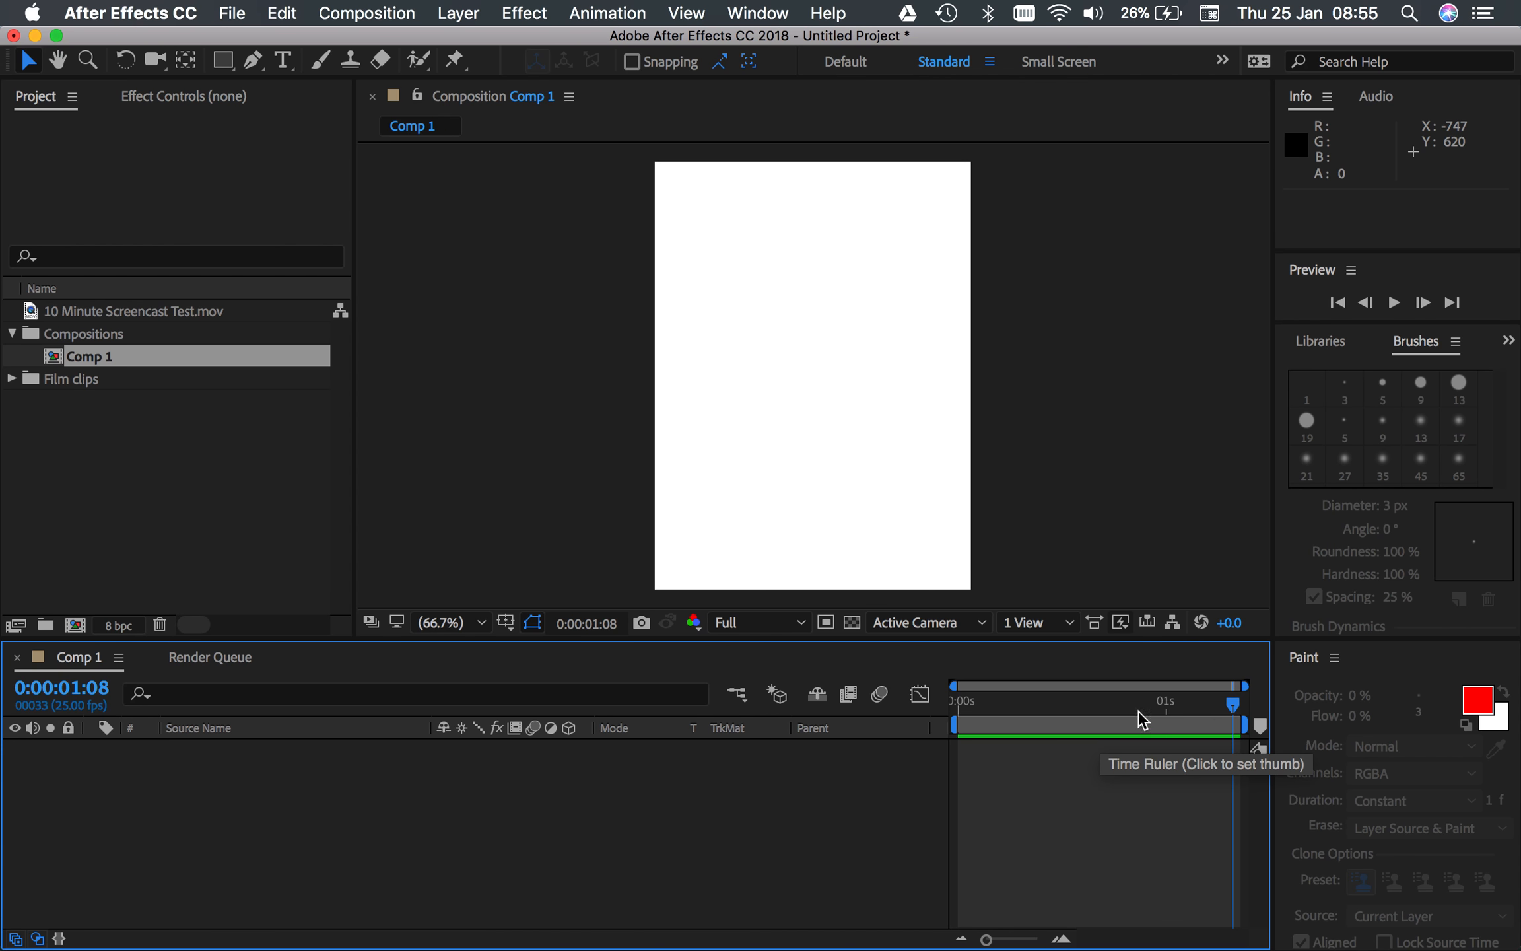
drag(1227, 708, 925, 736)
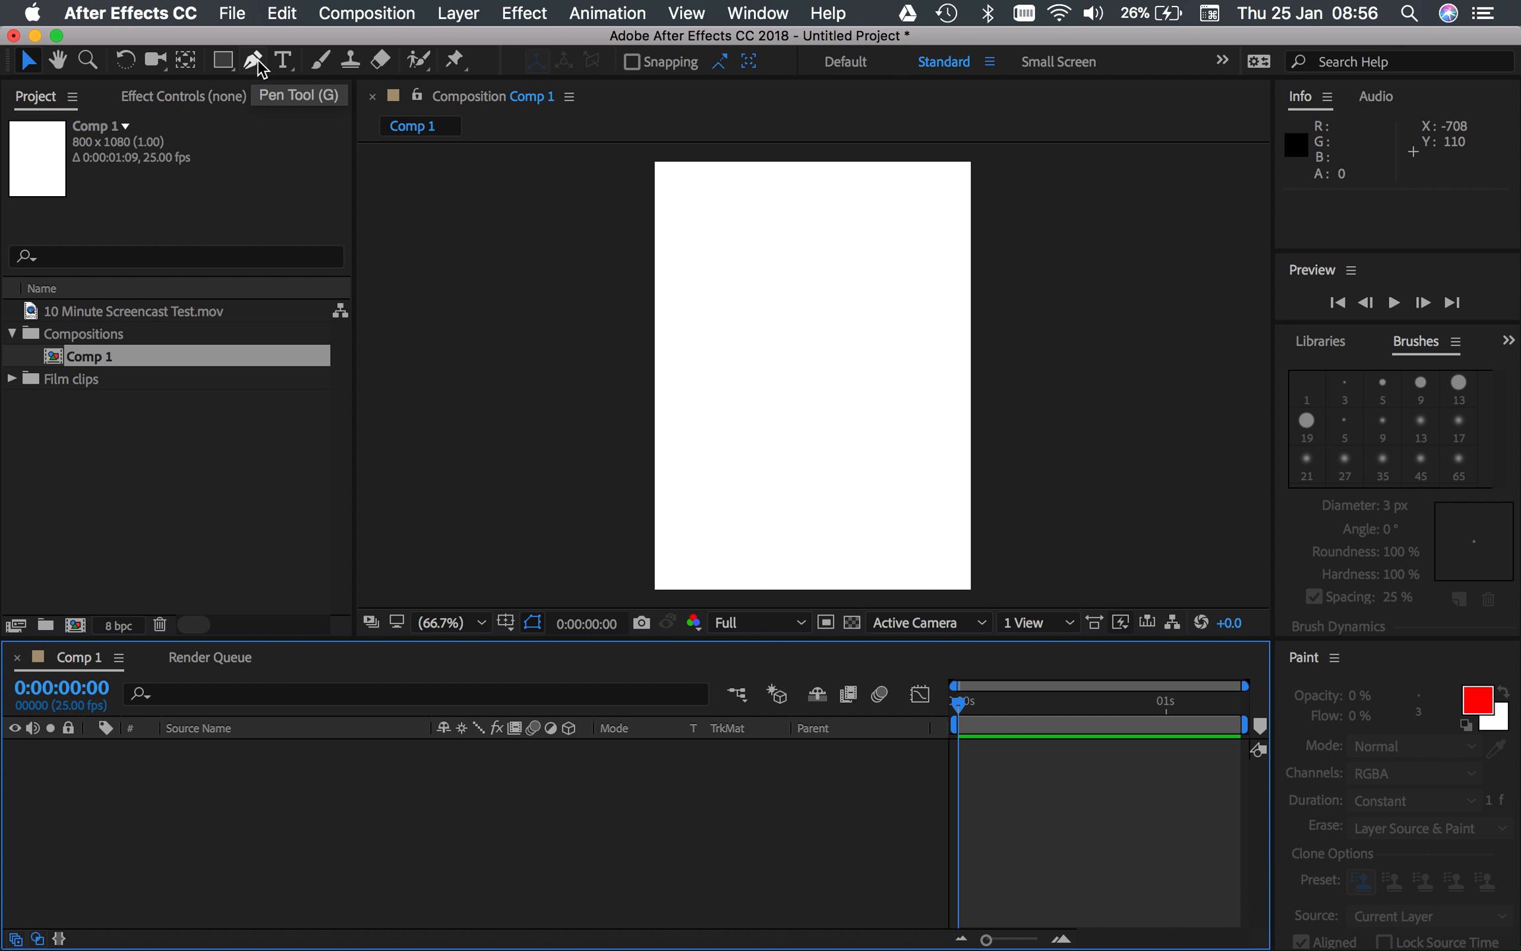
Add a new shape layer to Comp 1 and select it in the timeline.
click(456, 15)
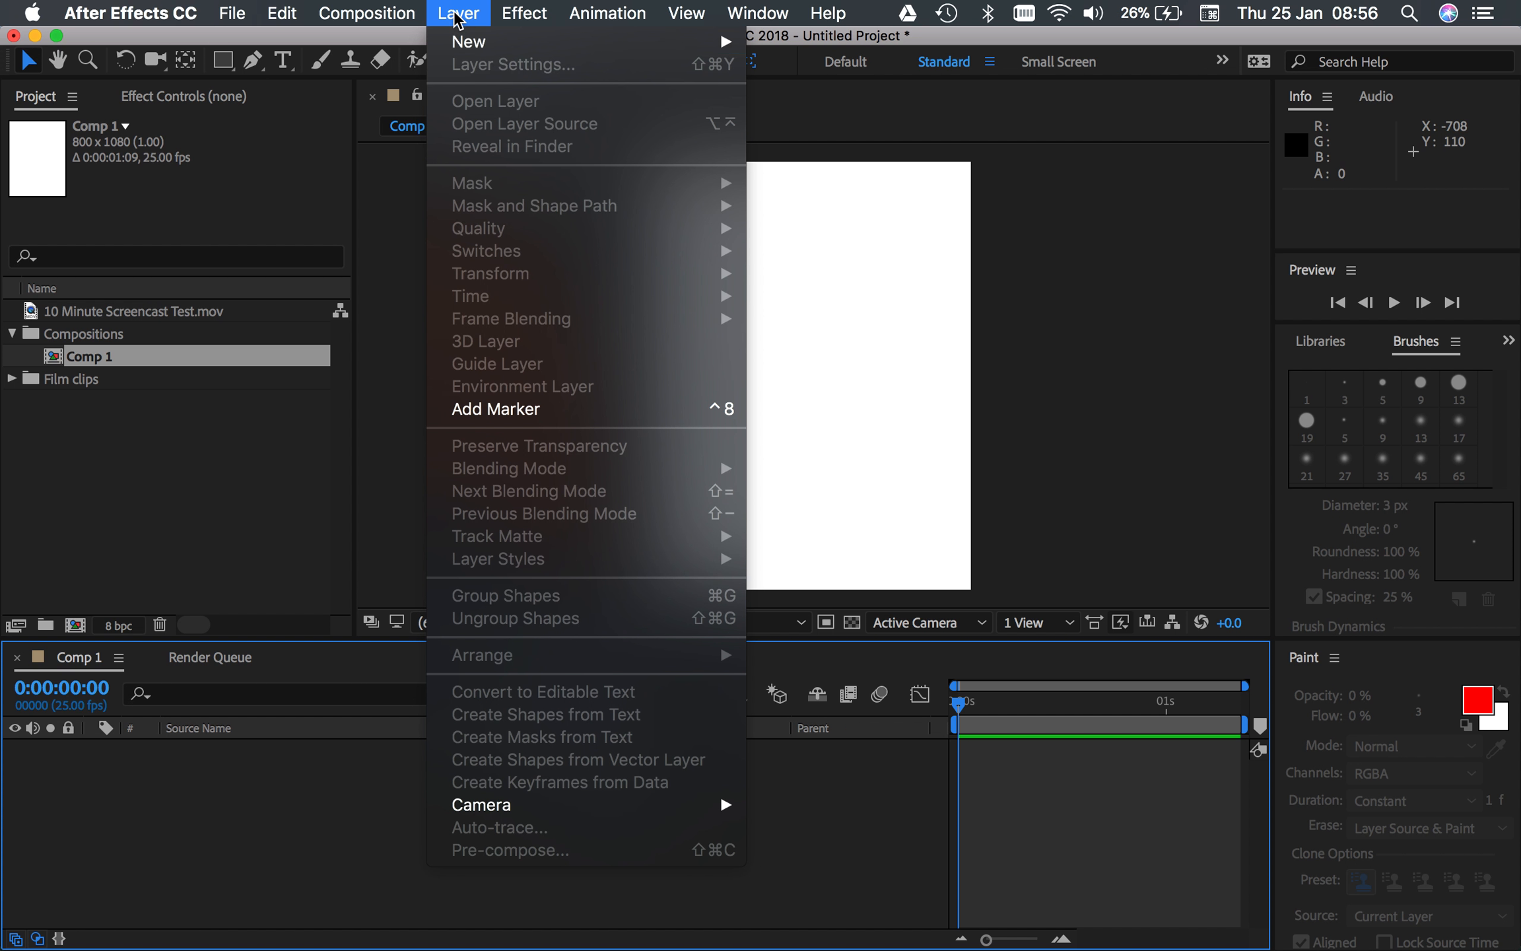
mouse_move(476, 41)
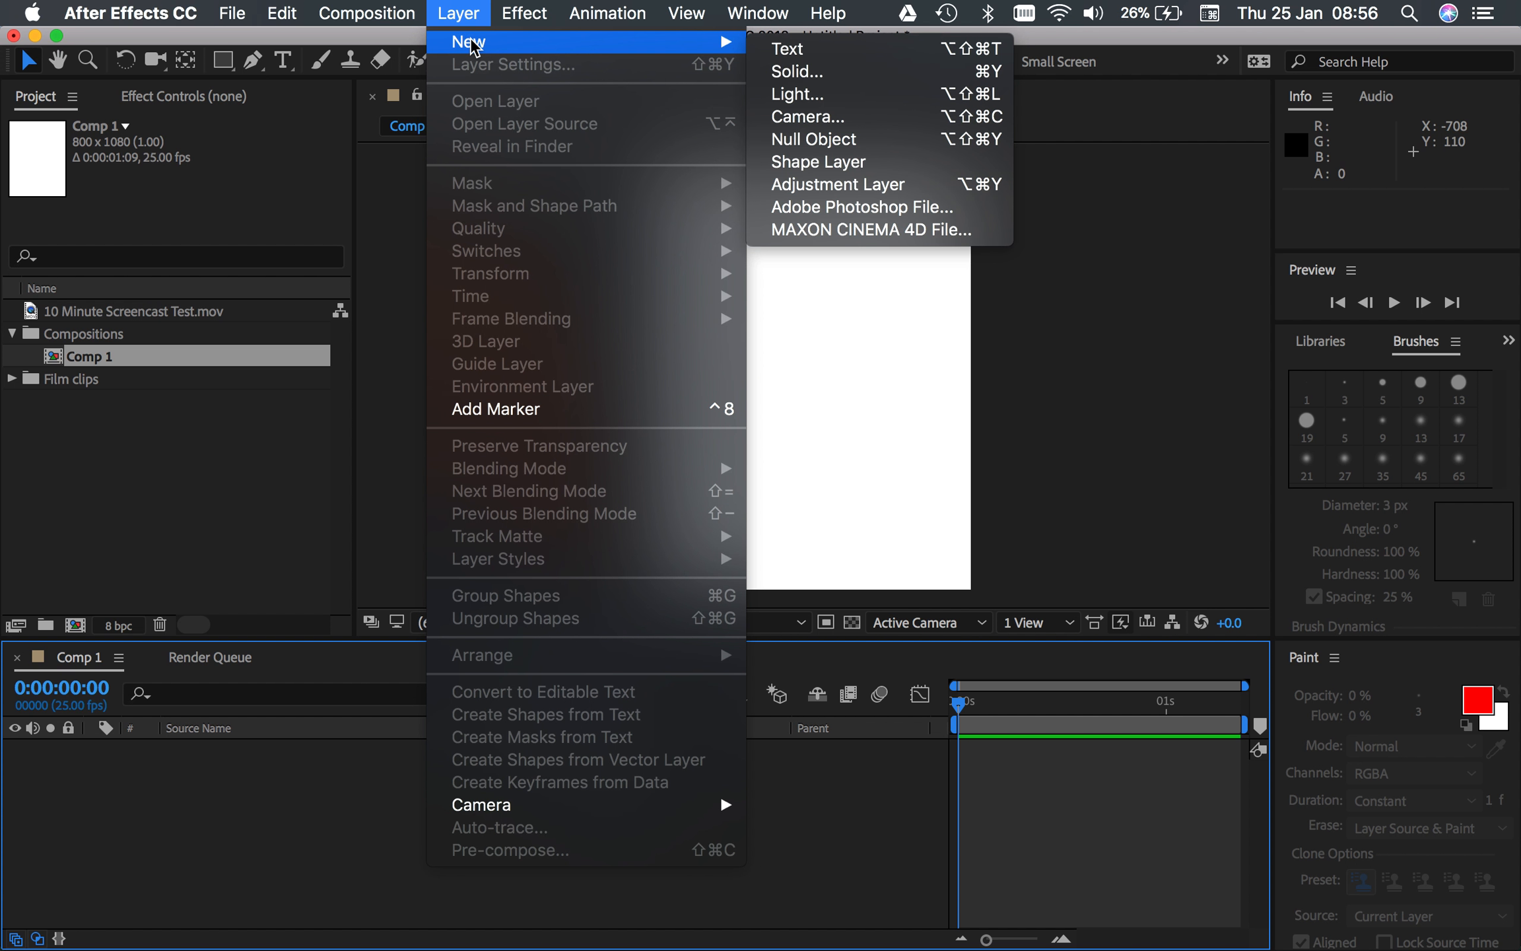
click(904, 170)
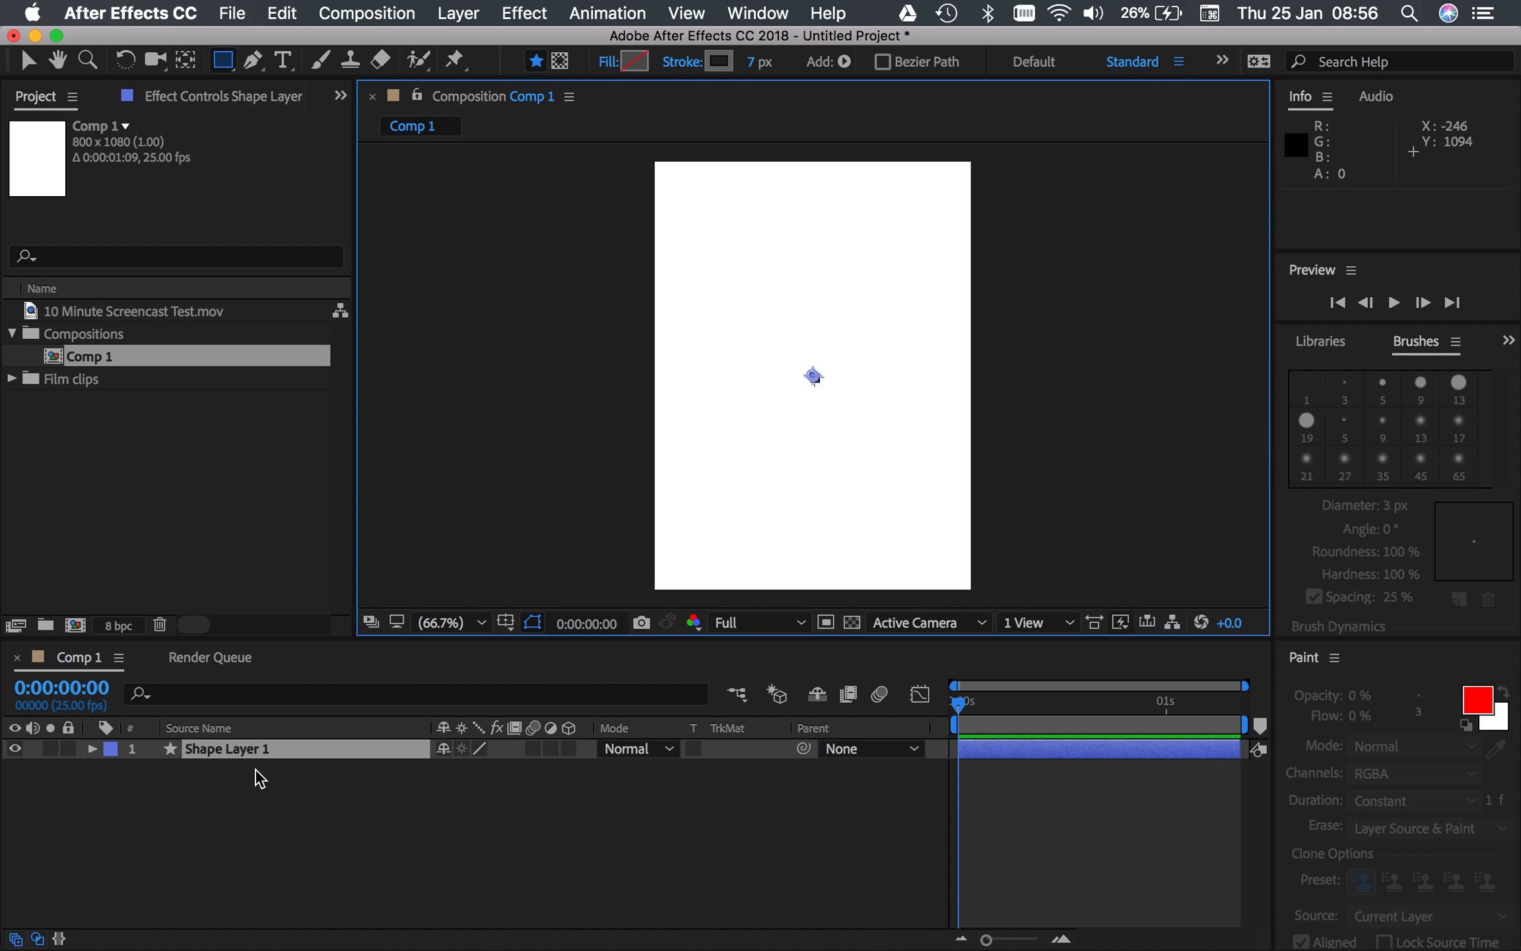
click(264, 787)
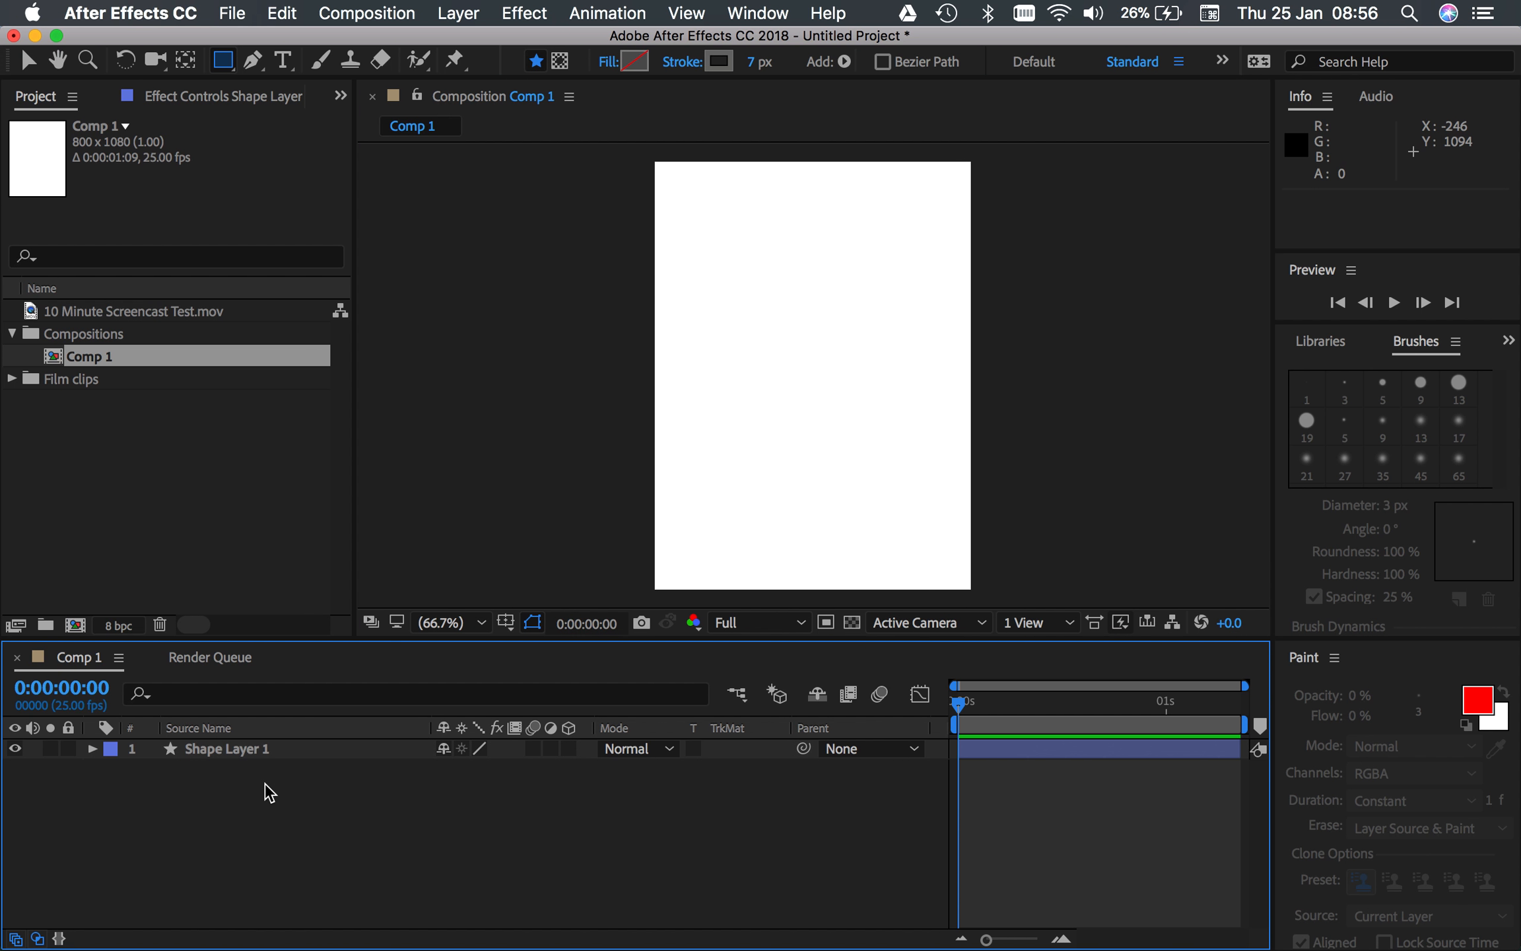
click(239, 748)
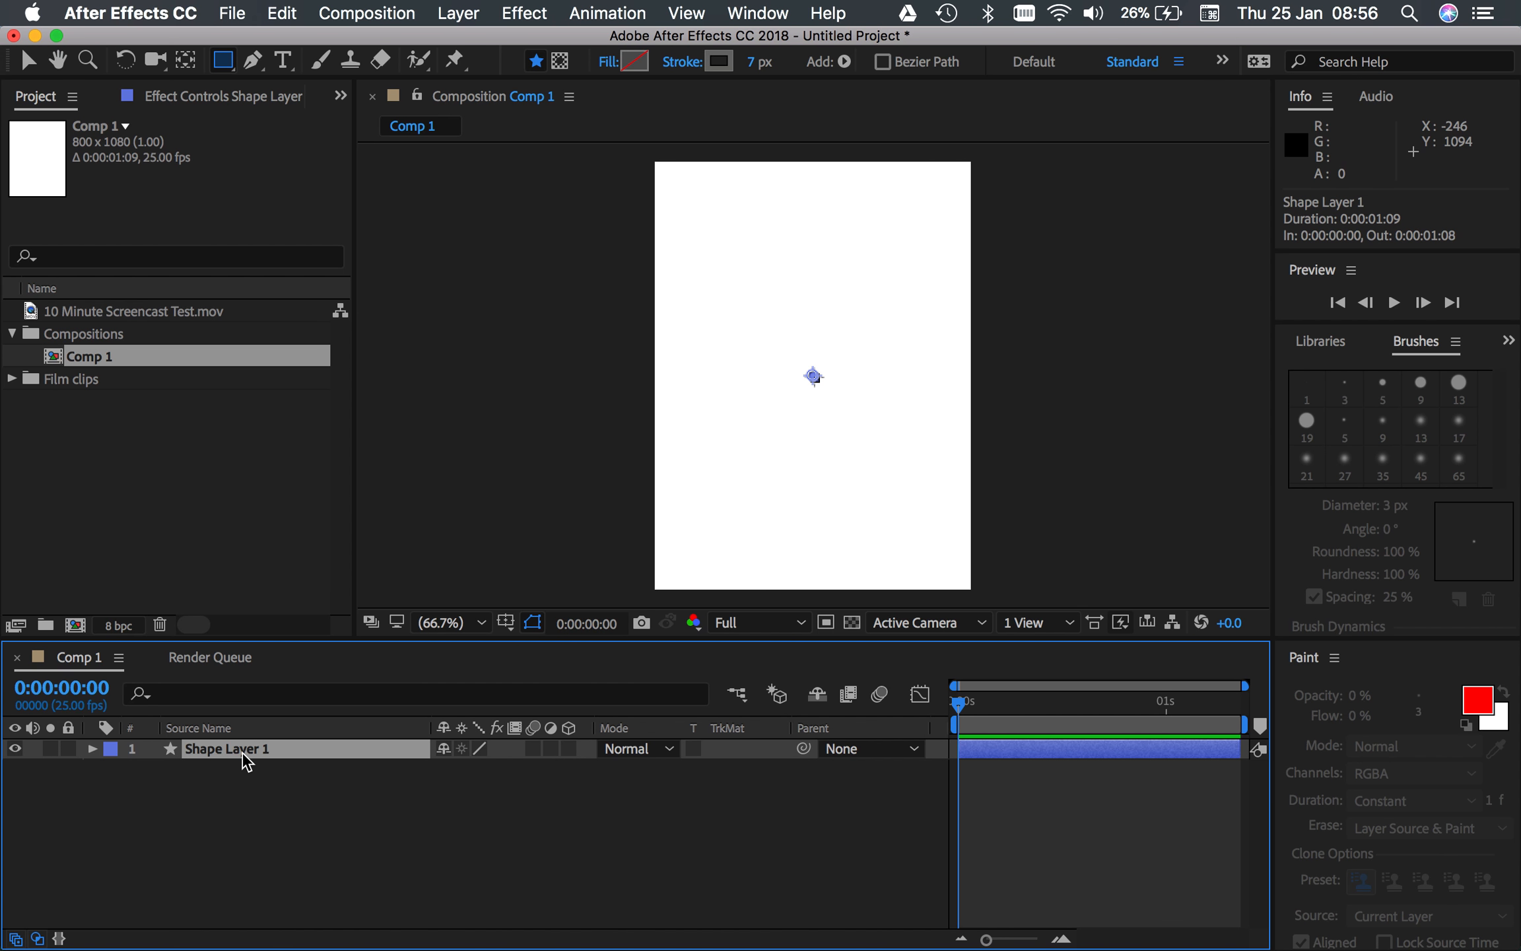
double_click(241, 751)
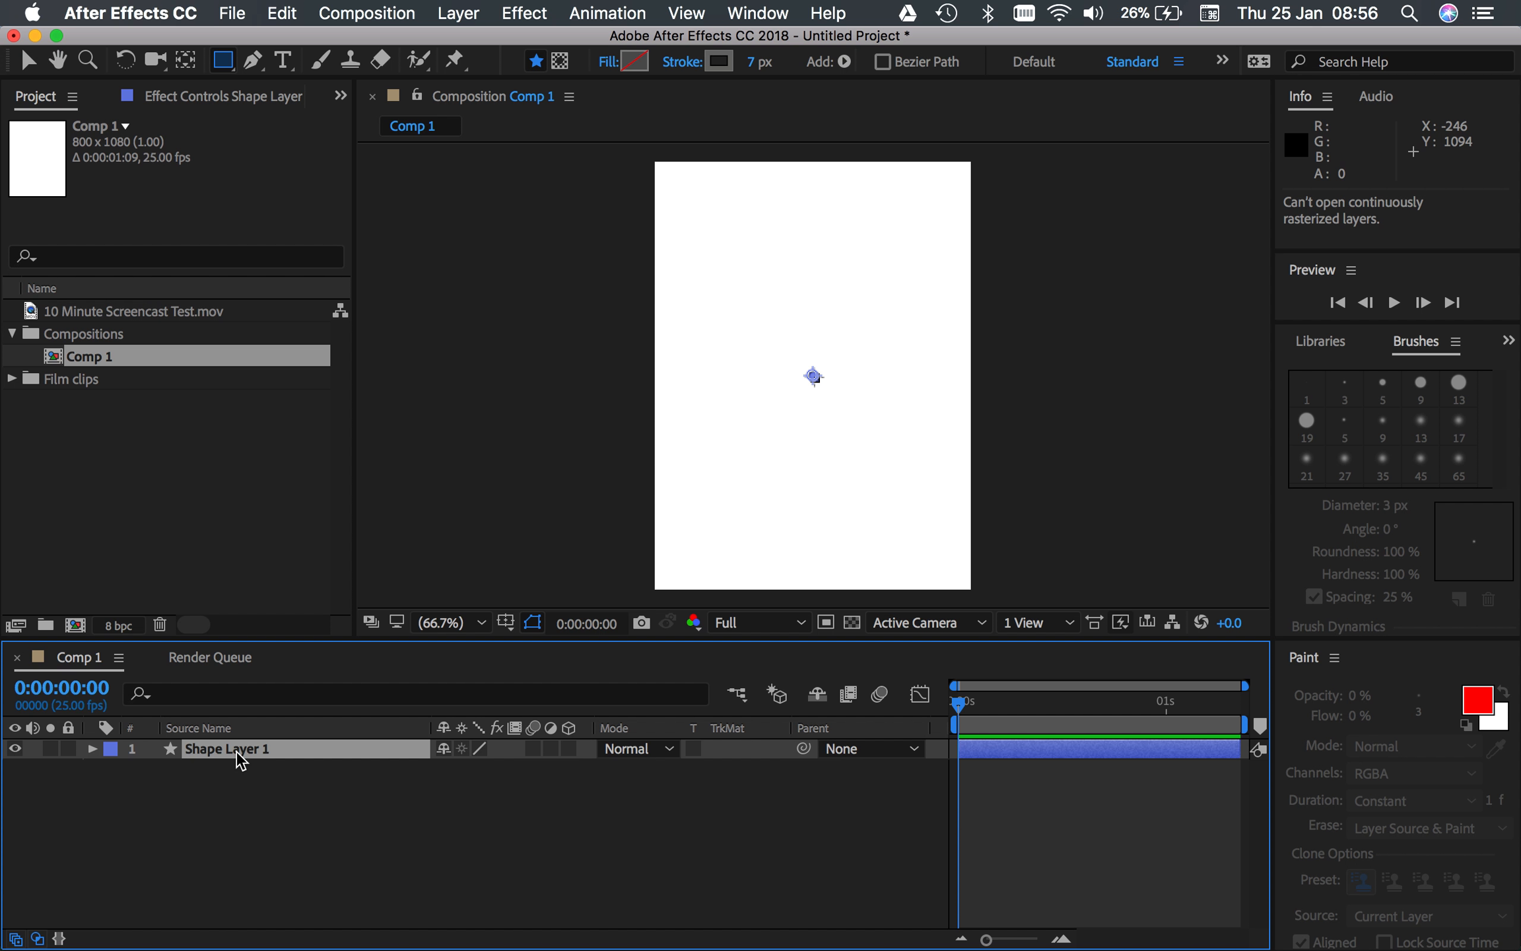
key(Return)
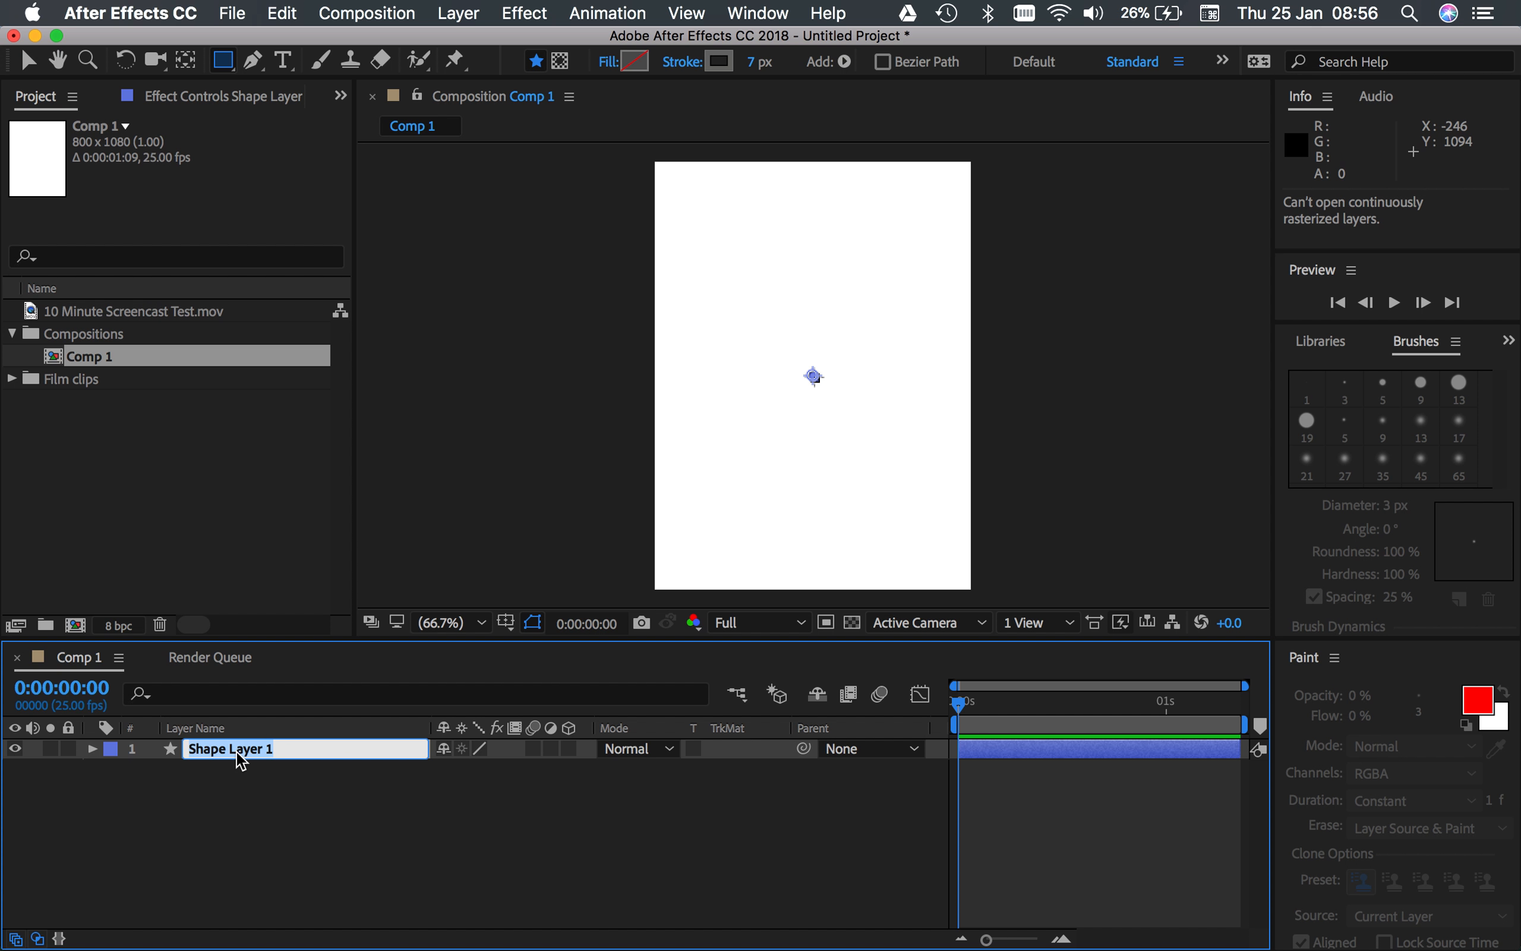
key(Return)
Rename the shape layer as "Polystar".
right_click(260, 750)
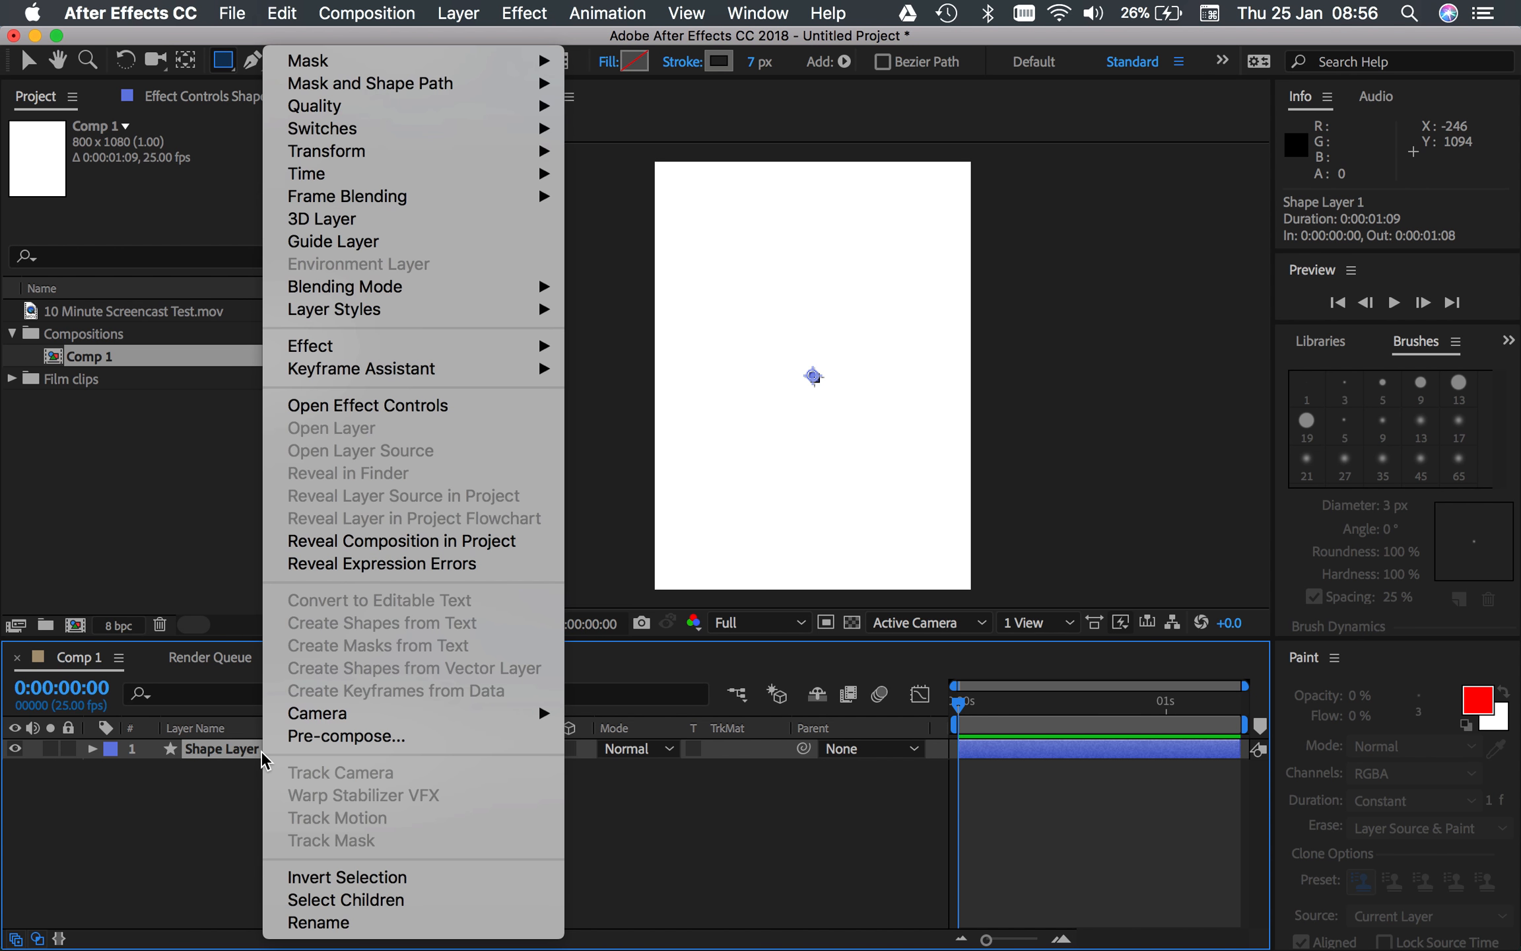
click(318, 922)
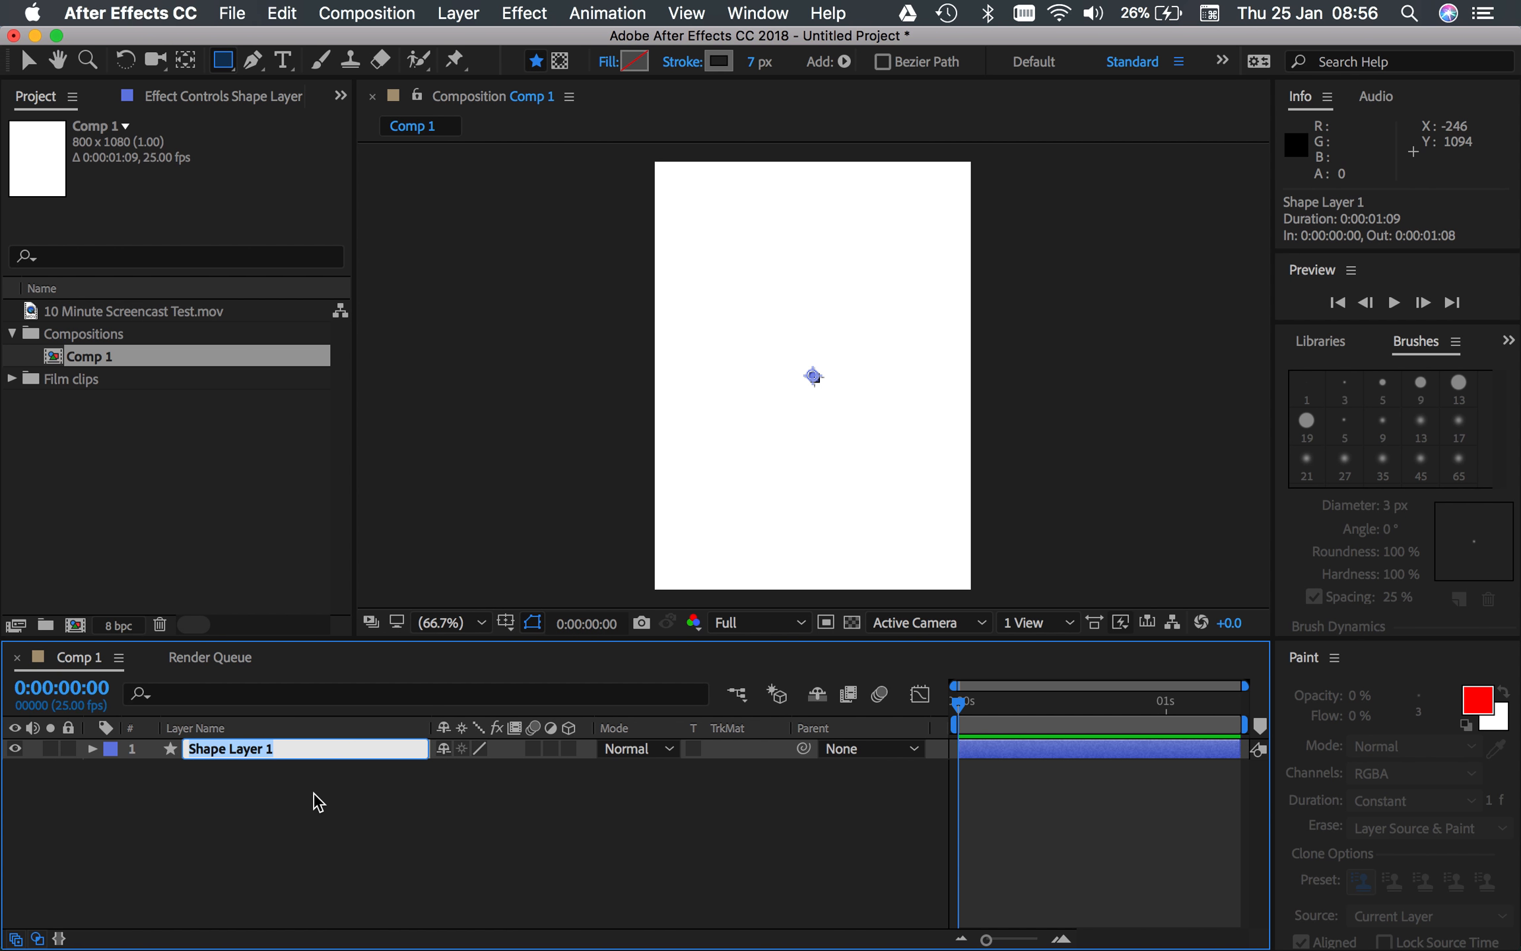
text(Poly)
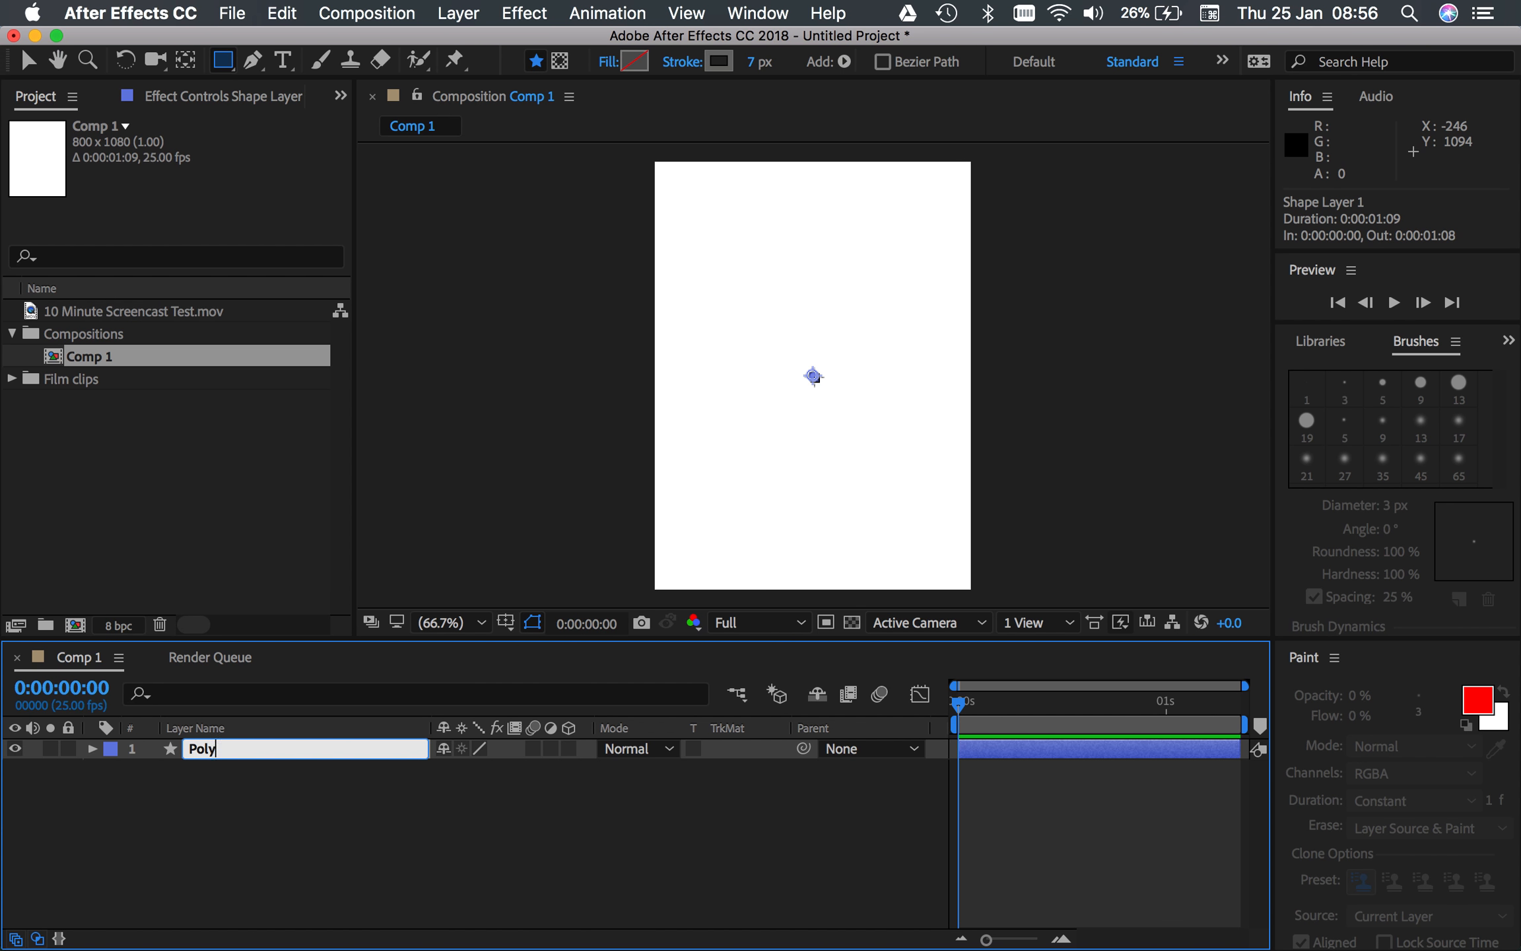
key(Return)
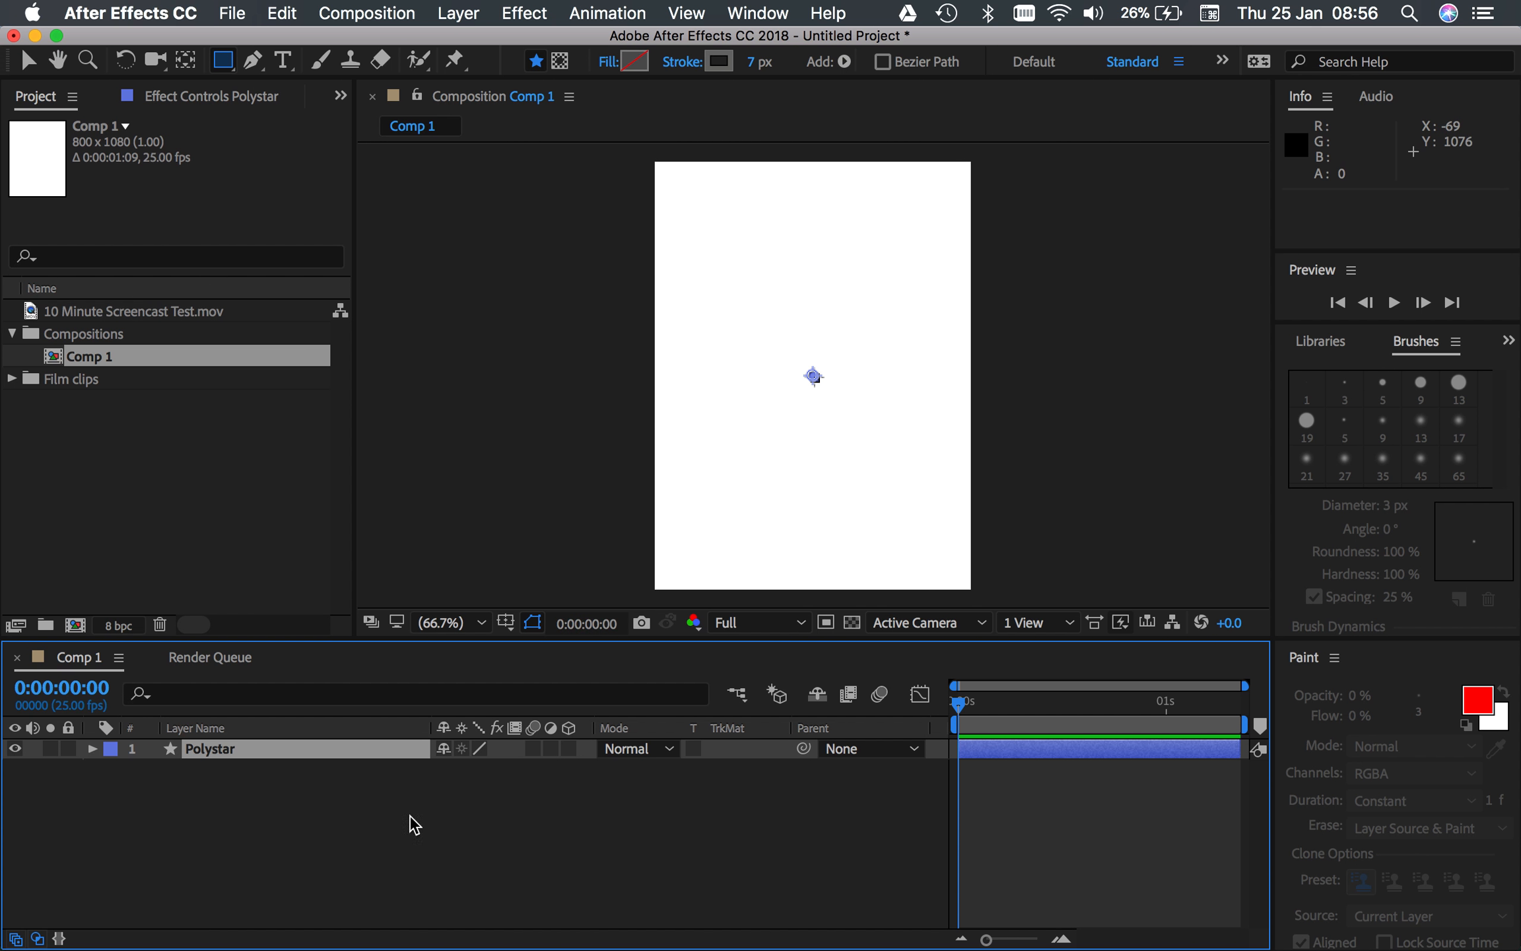
Draw a tilted five-sided polygon outline on the Polystar layer in the upper-left part of the composition with the Polygon tool.
click(295, 793)
click(268, 750)
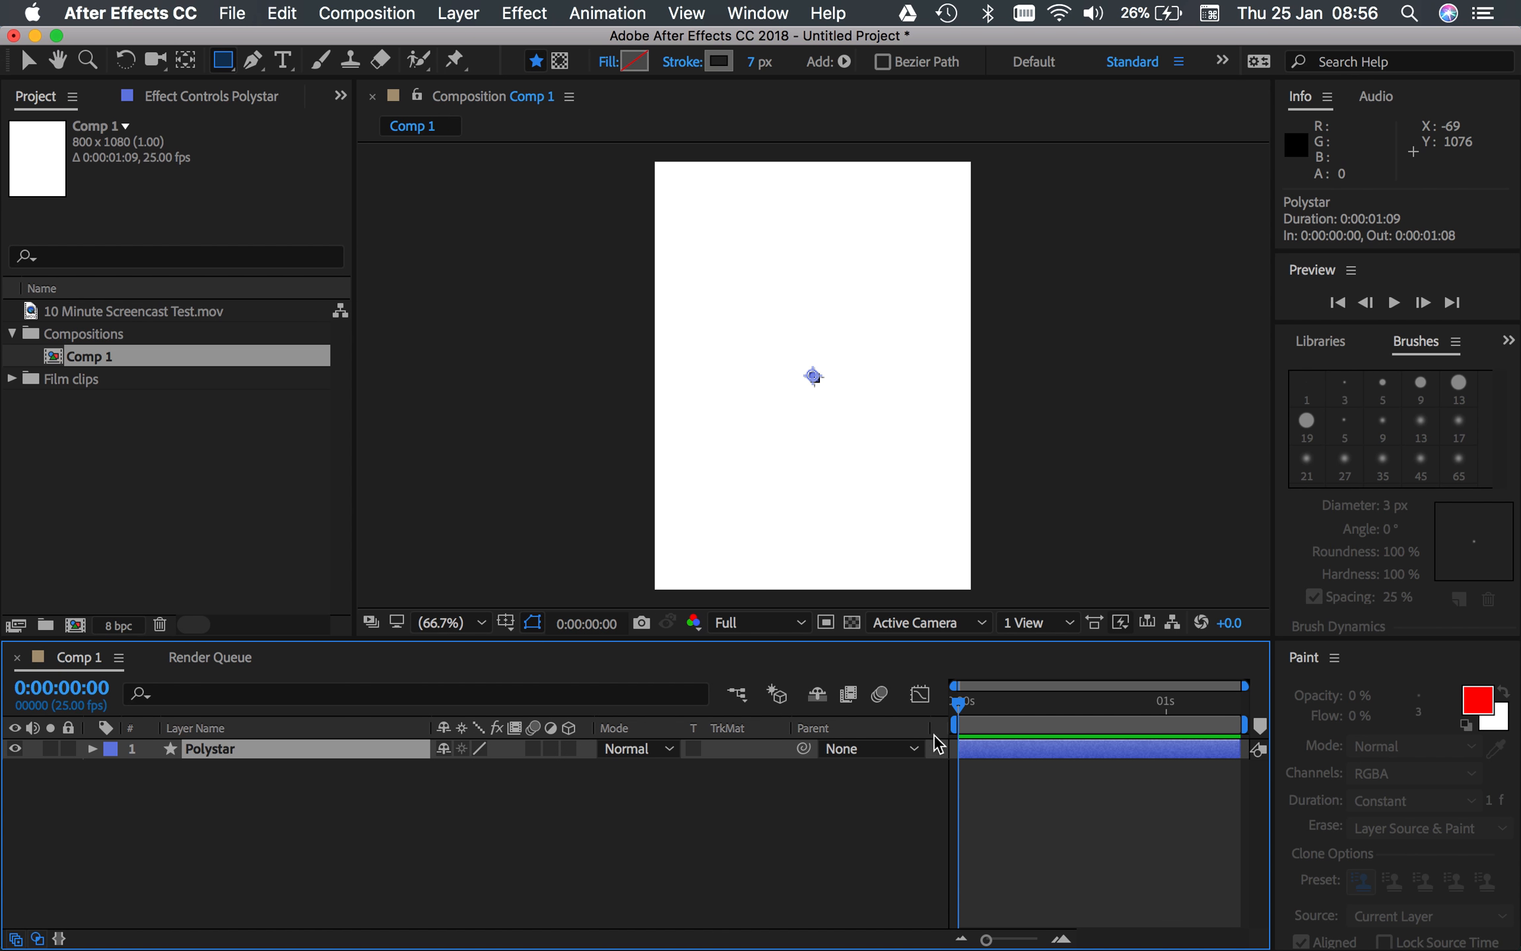
click(225, 63)
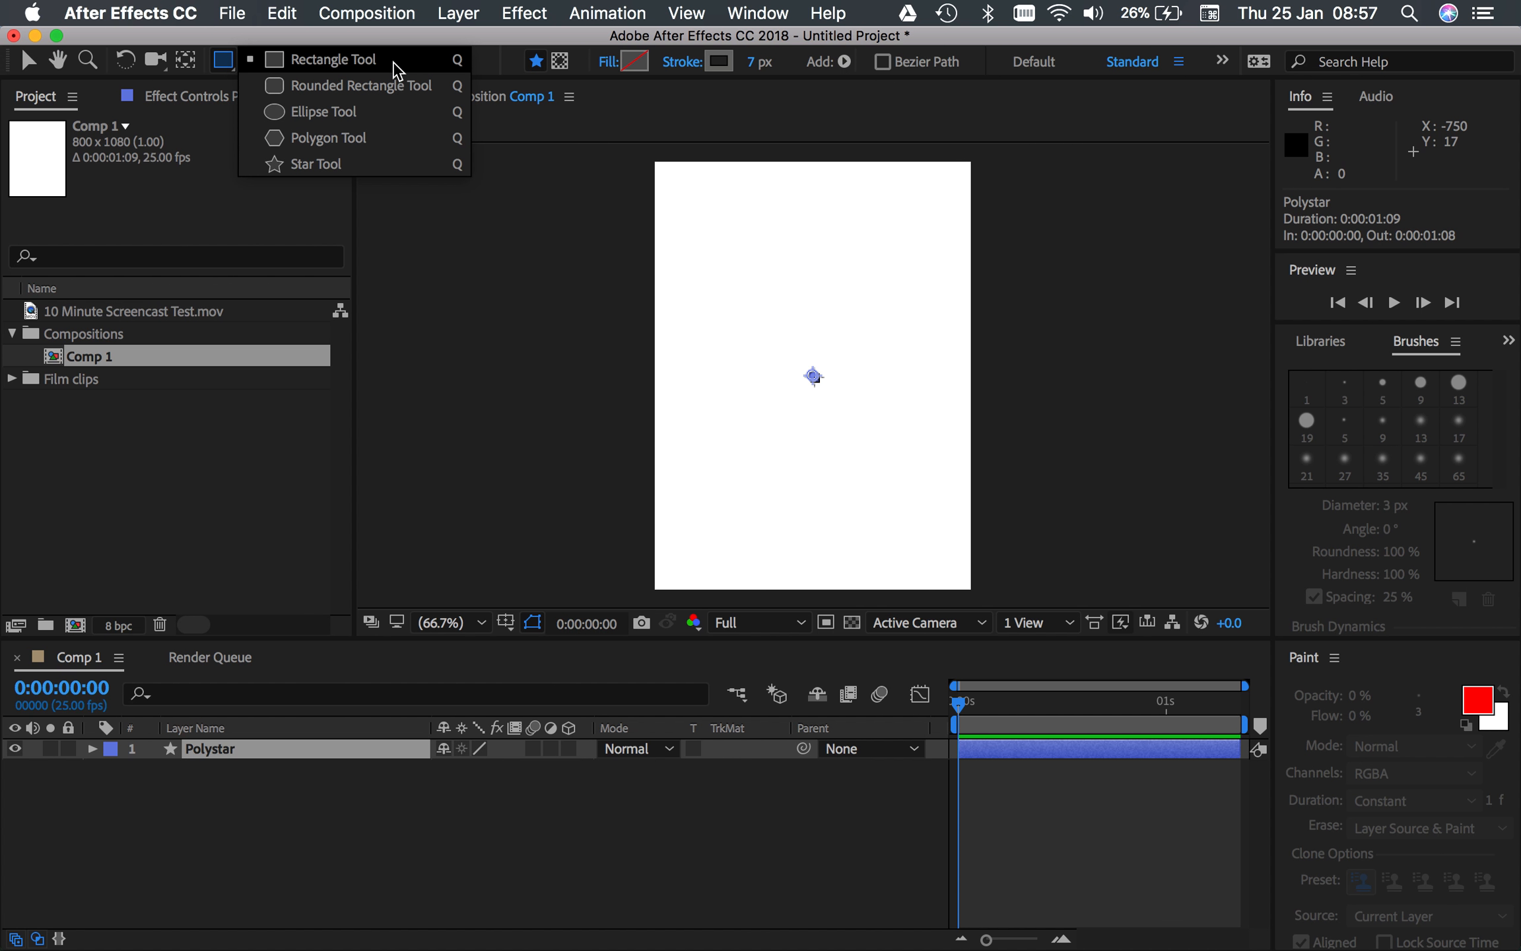
click(403, 147)
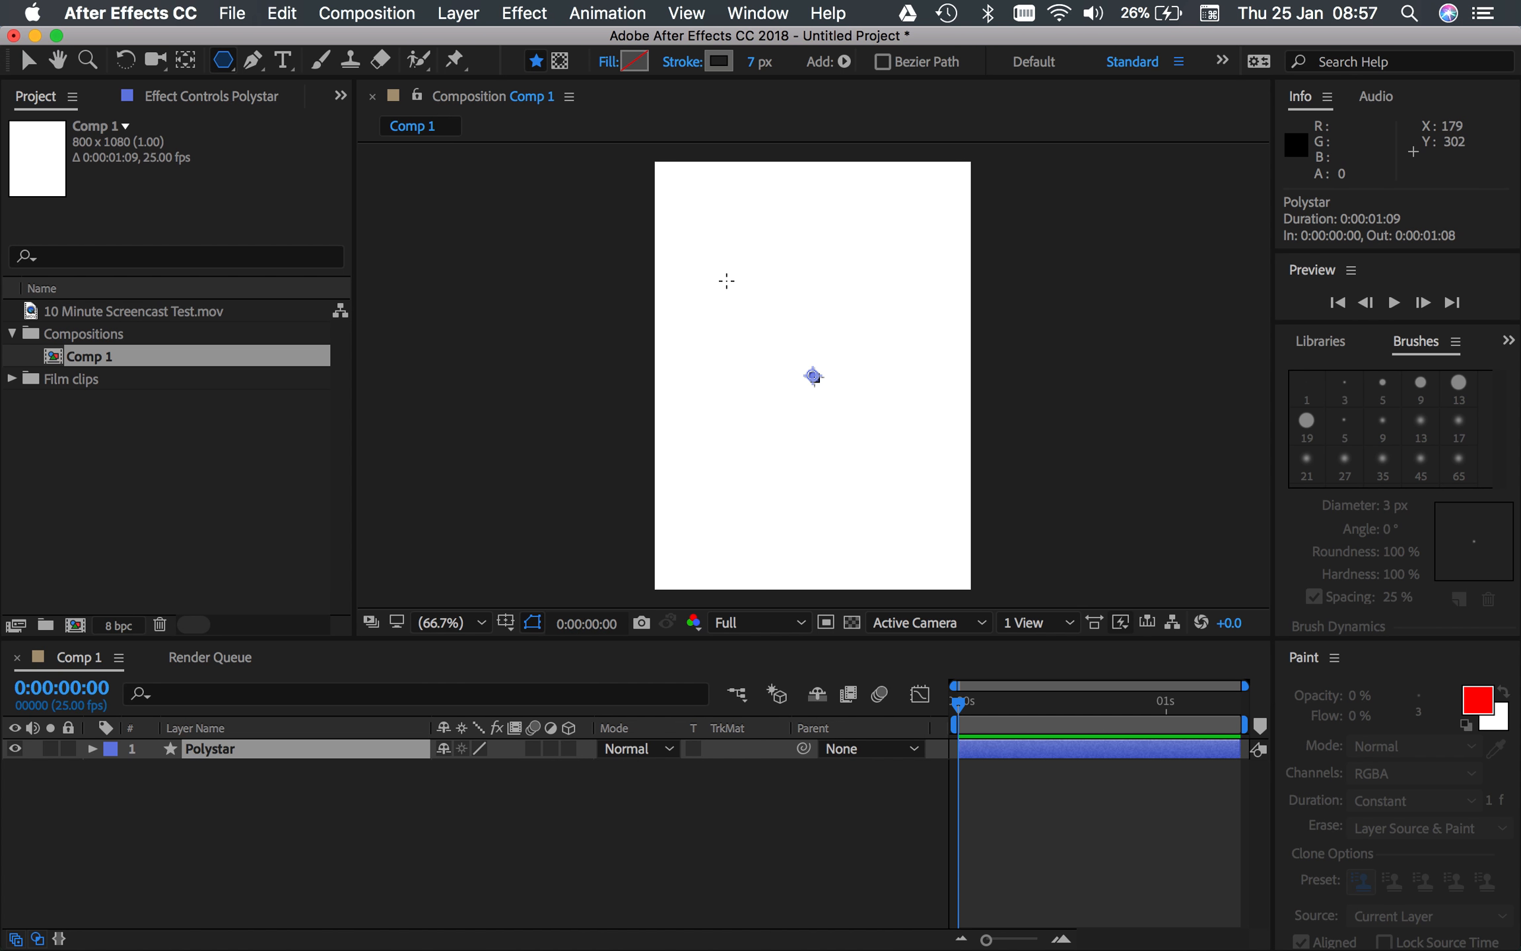
drag(749, 305, 813, 377)
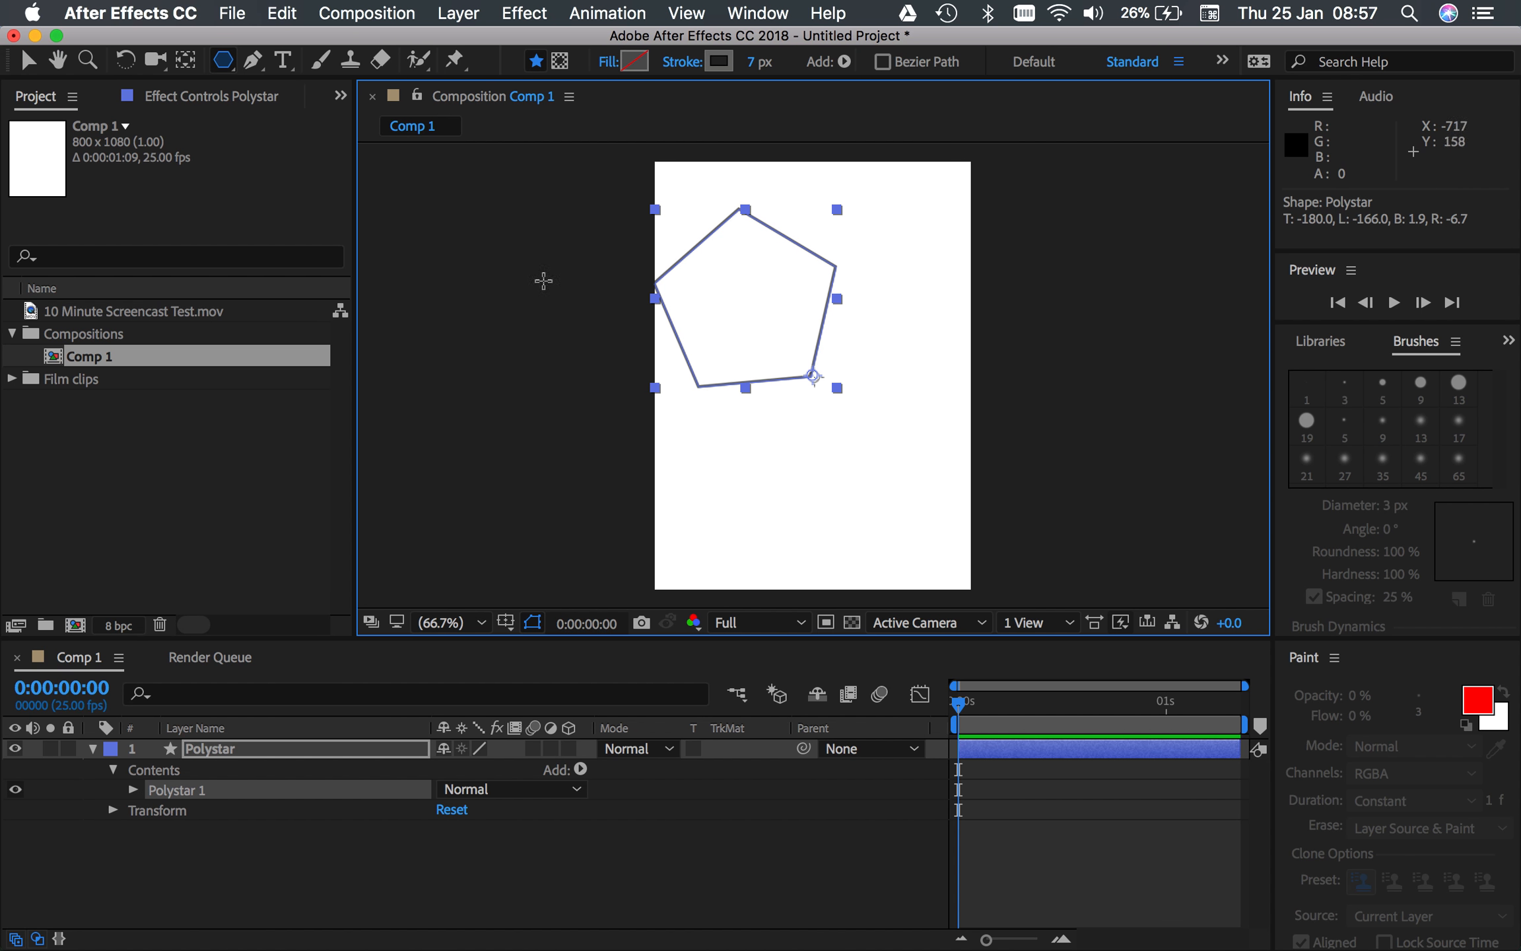
Move the pentagon to the middle of the composition and set its stroke to None.
click(28, 61)
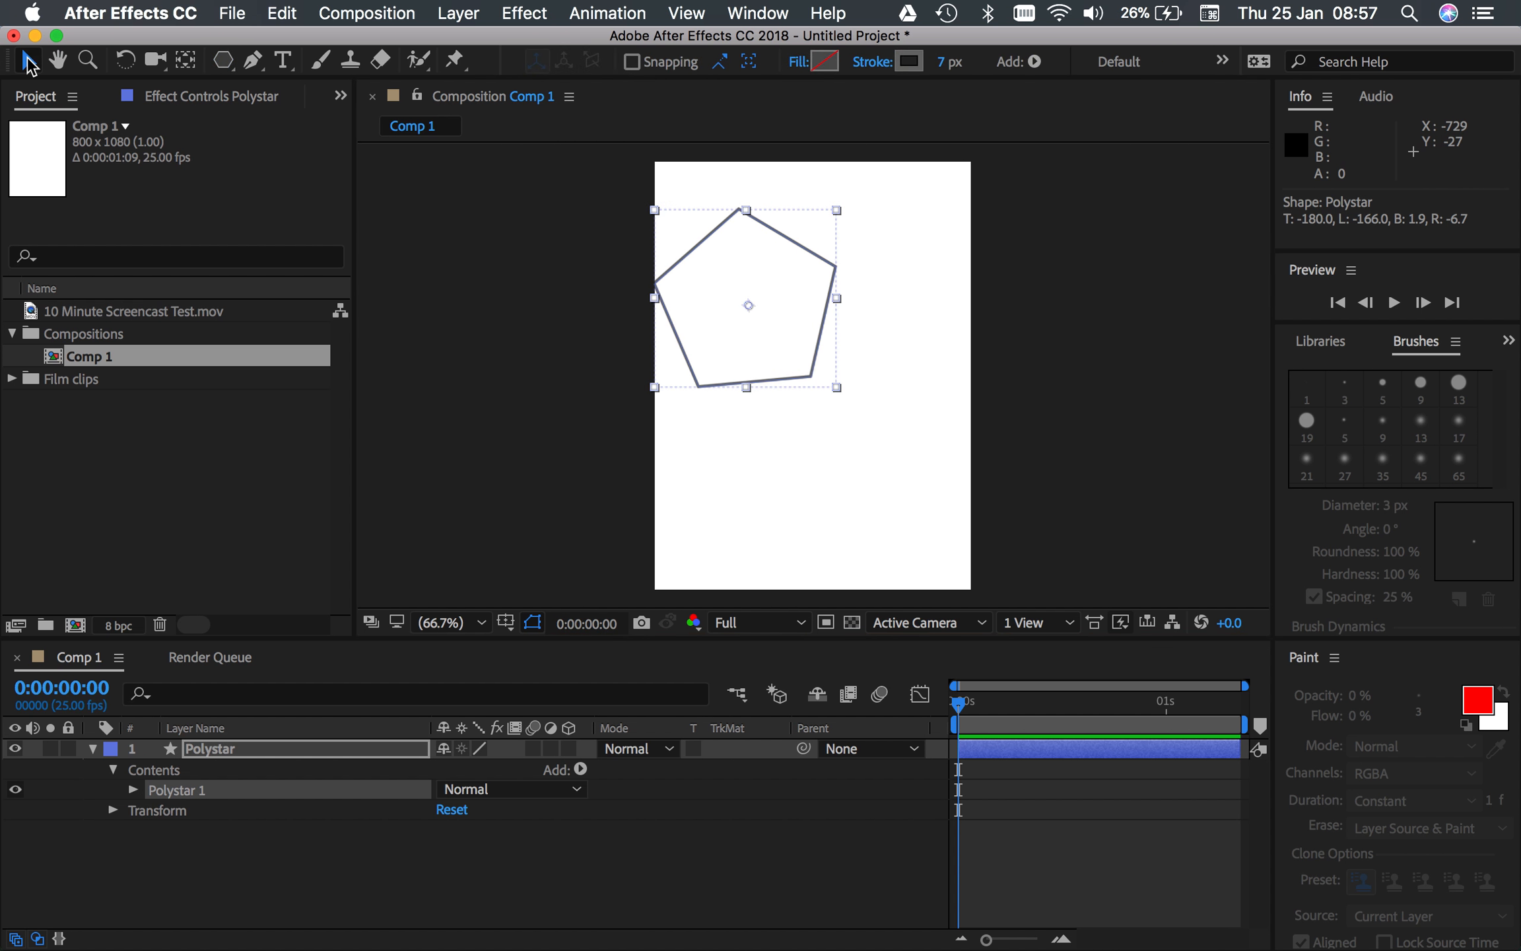
drag(795, 275, 860, 348)
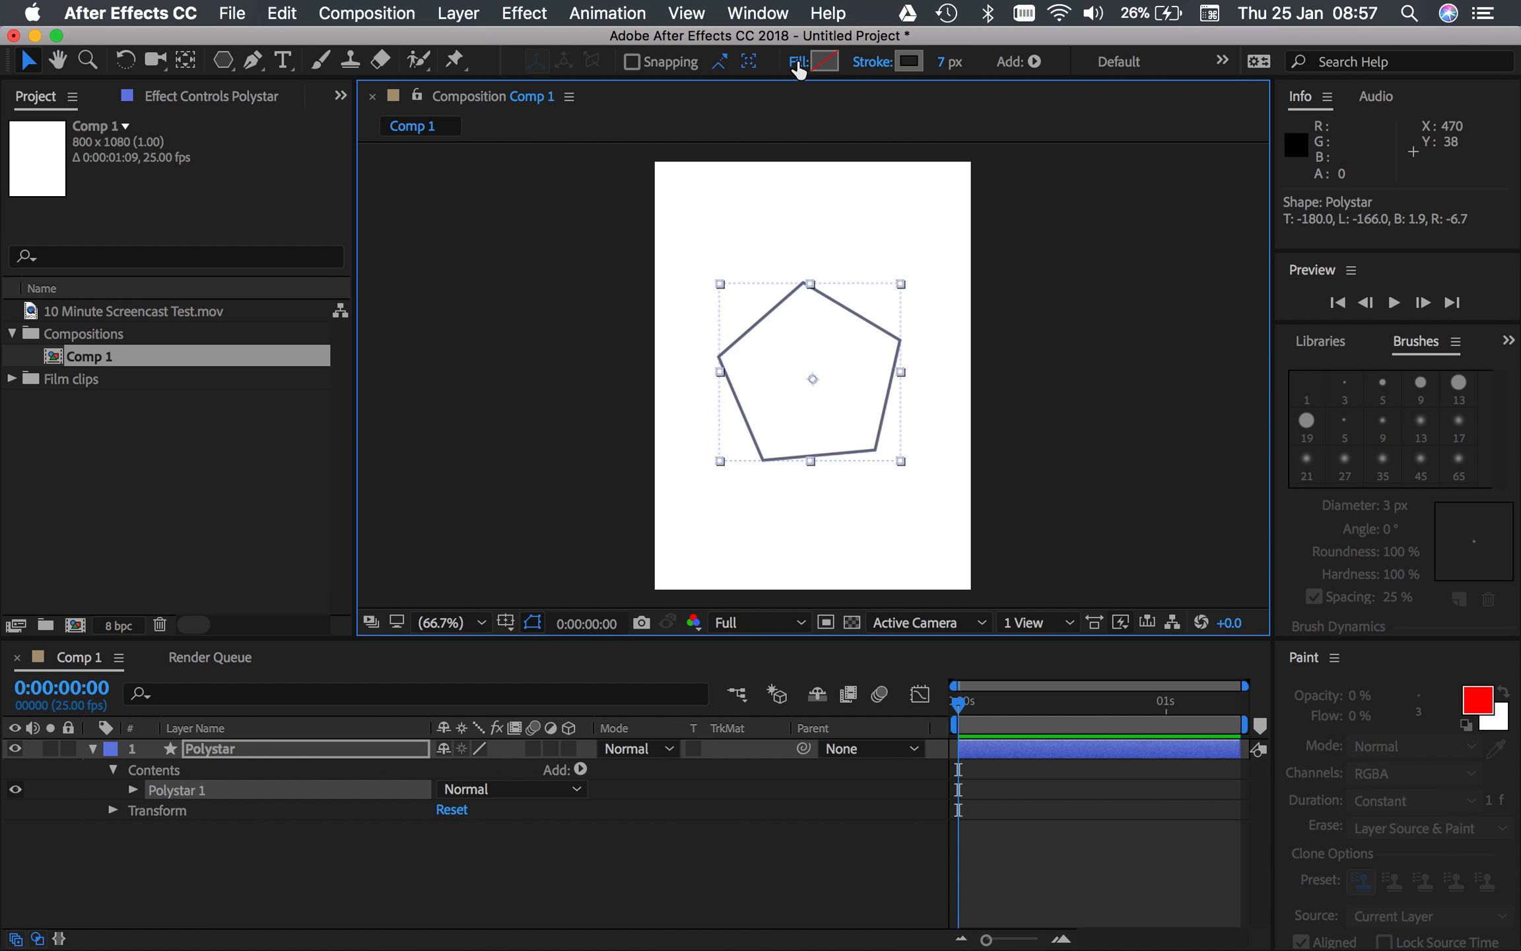
click(871, 63)
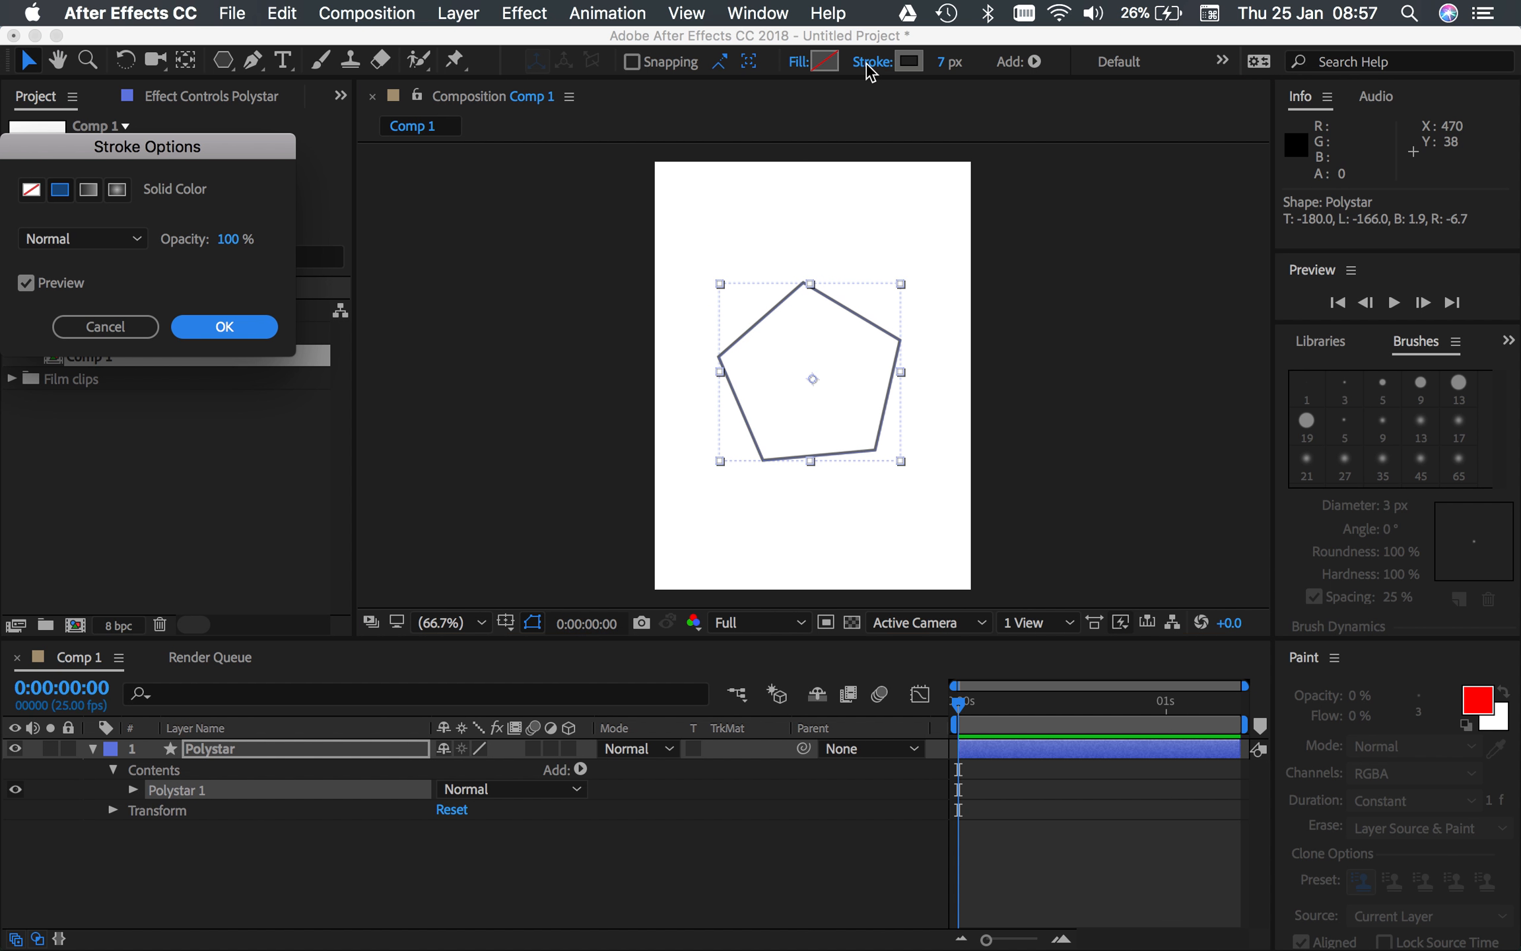
click(31, 190)
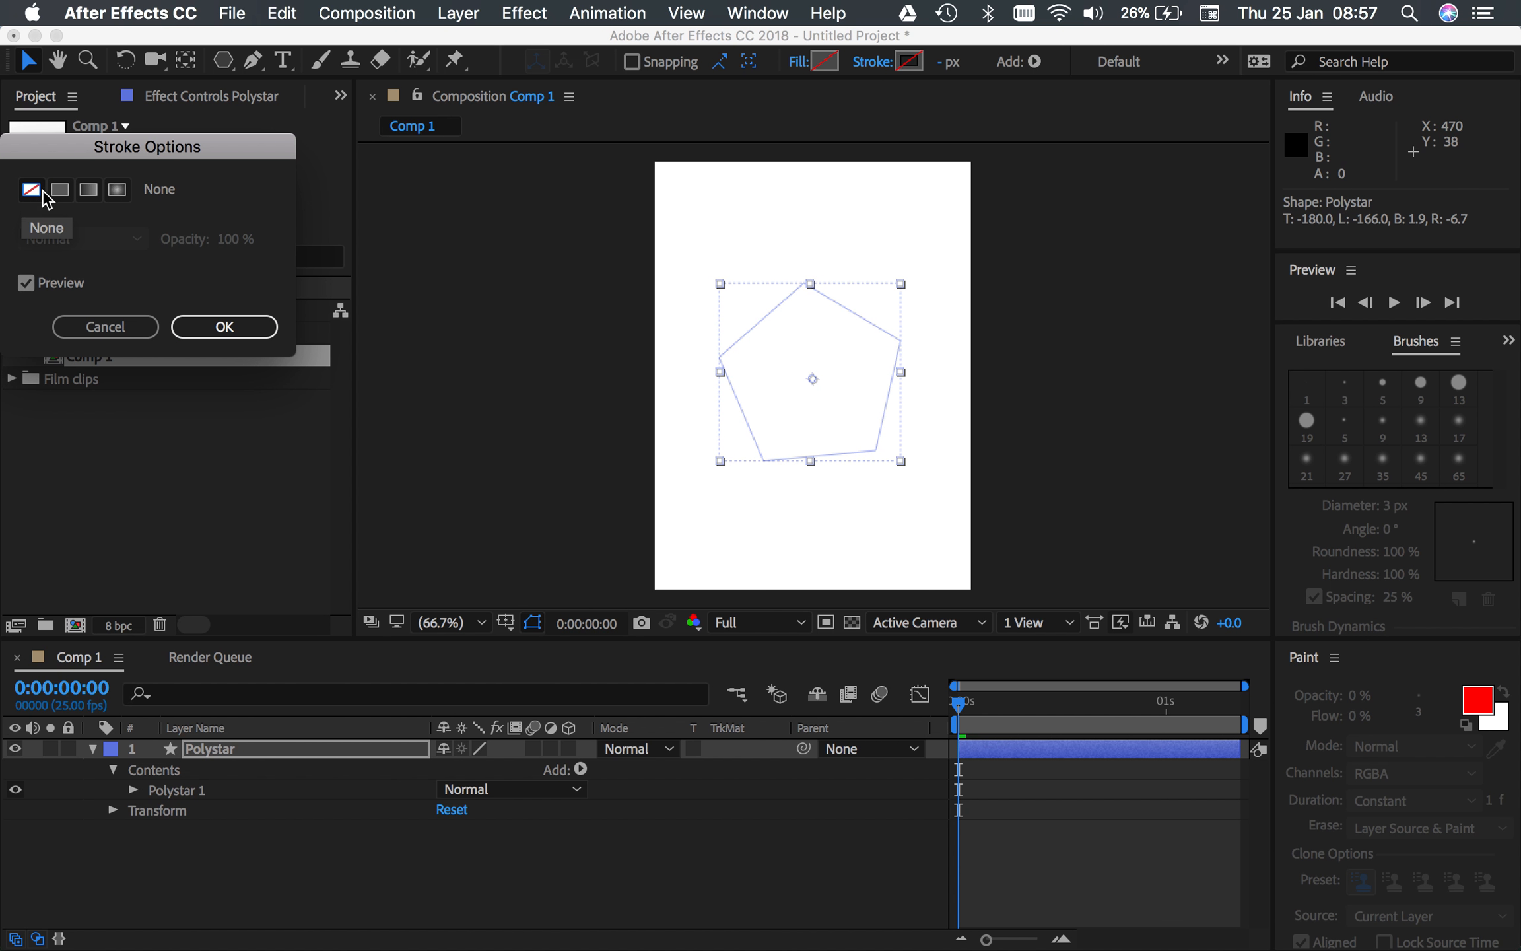
click(236, 327)
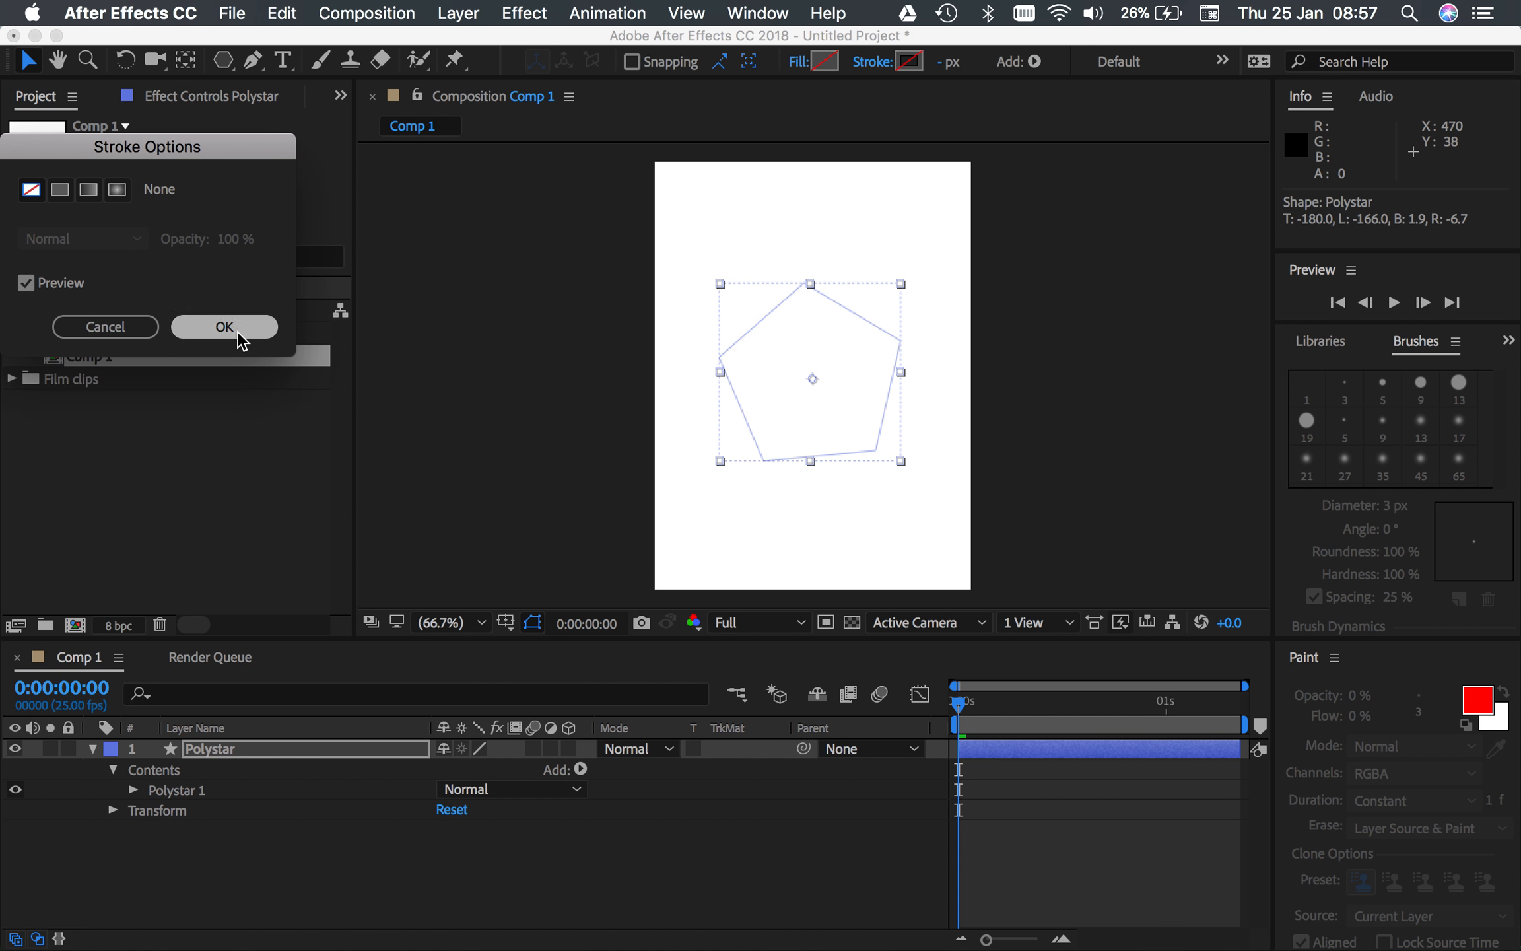
Fill the pentagon with the solid magenta colour E838E2.
click(826, 66)
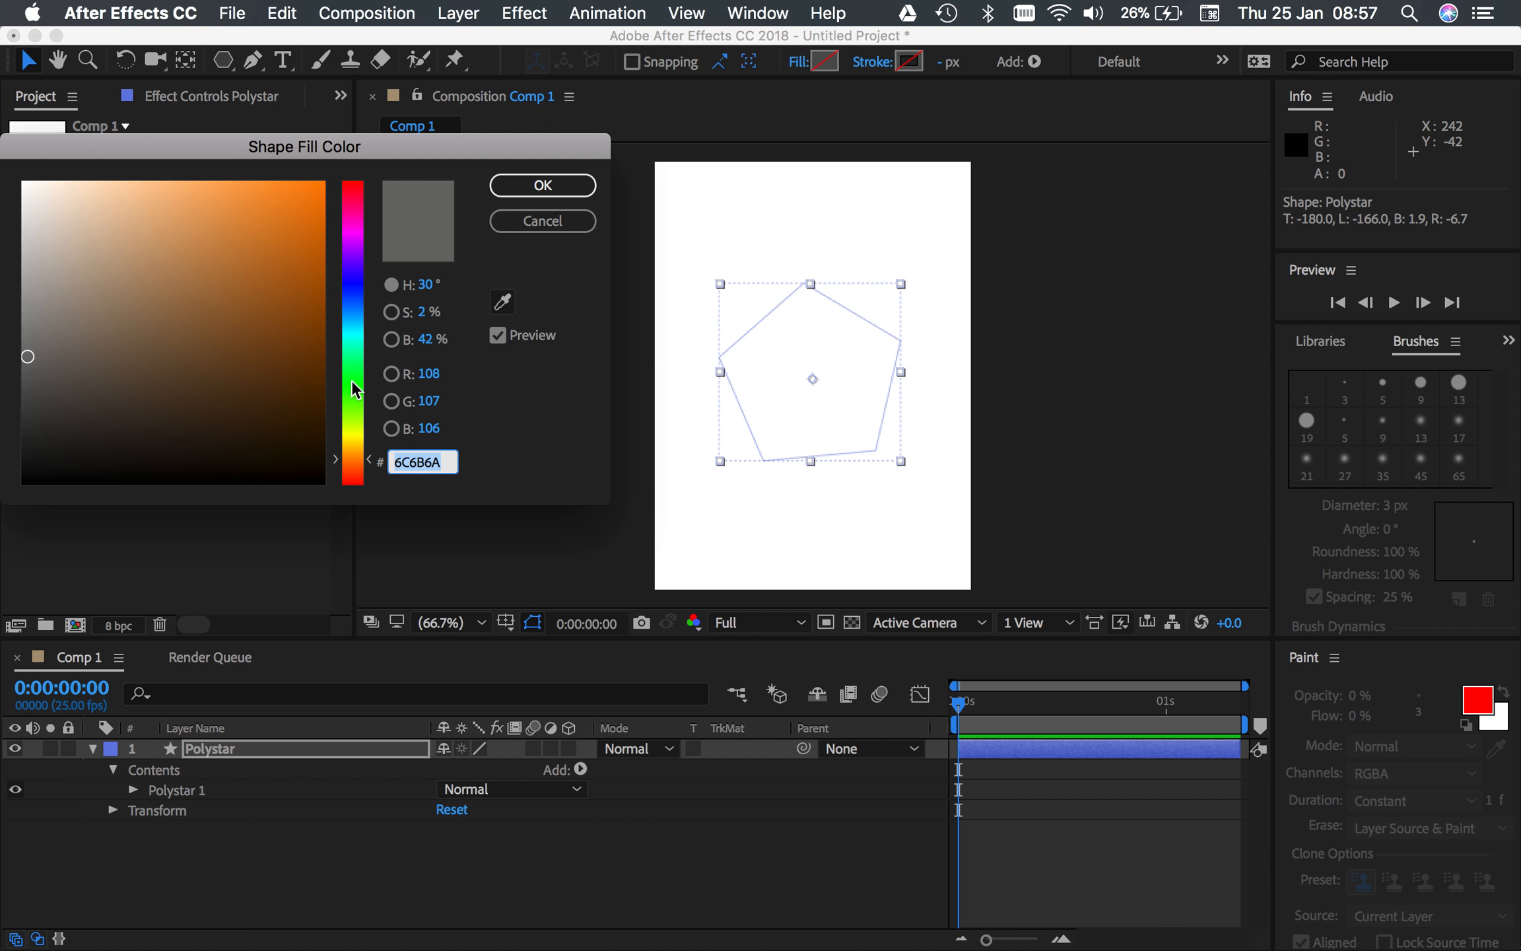
click(349, 229)
click(251, 209)
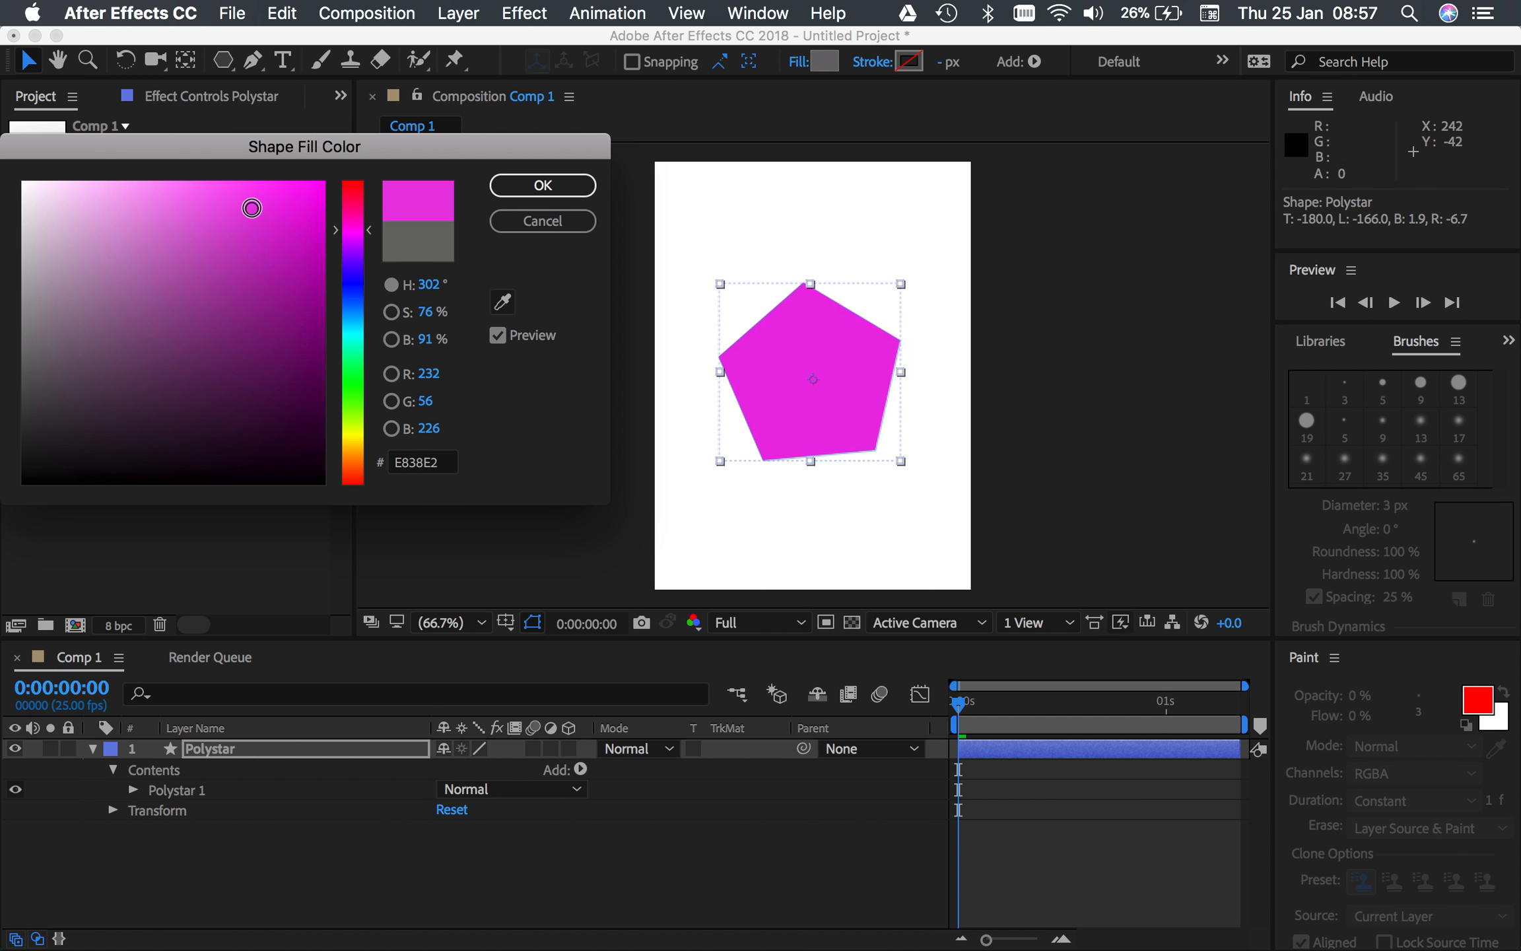
click(581, 191)
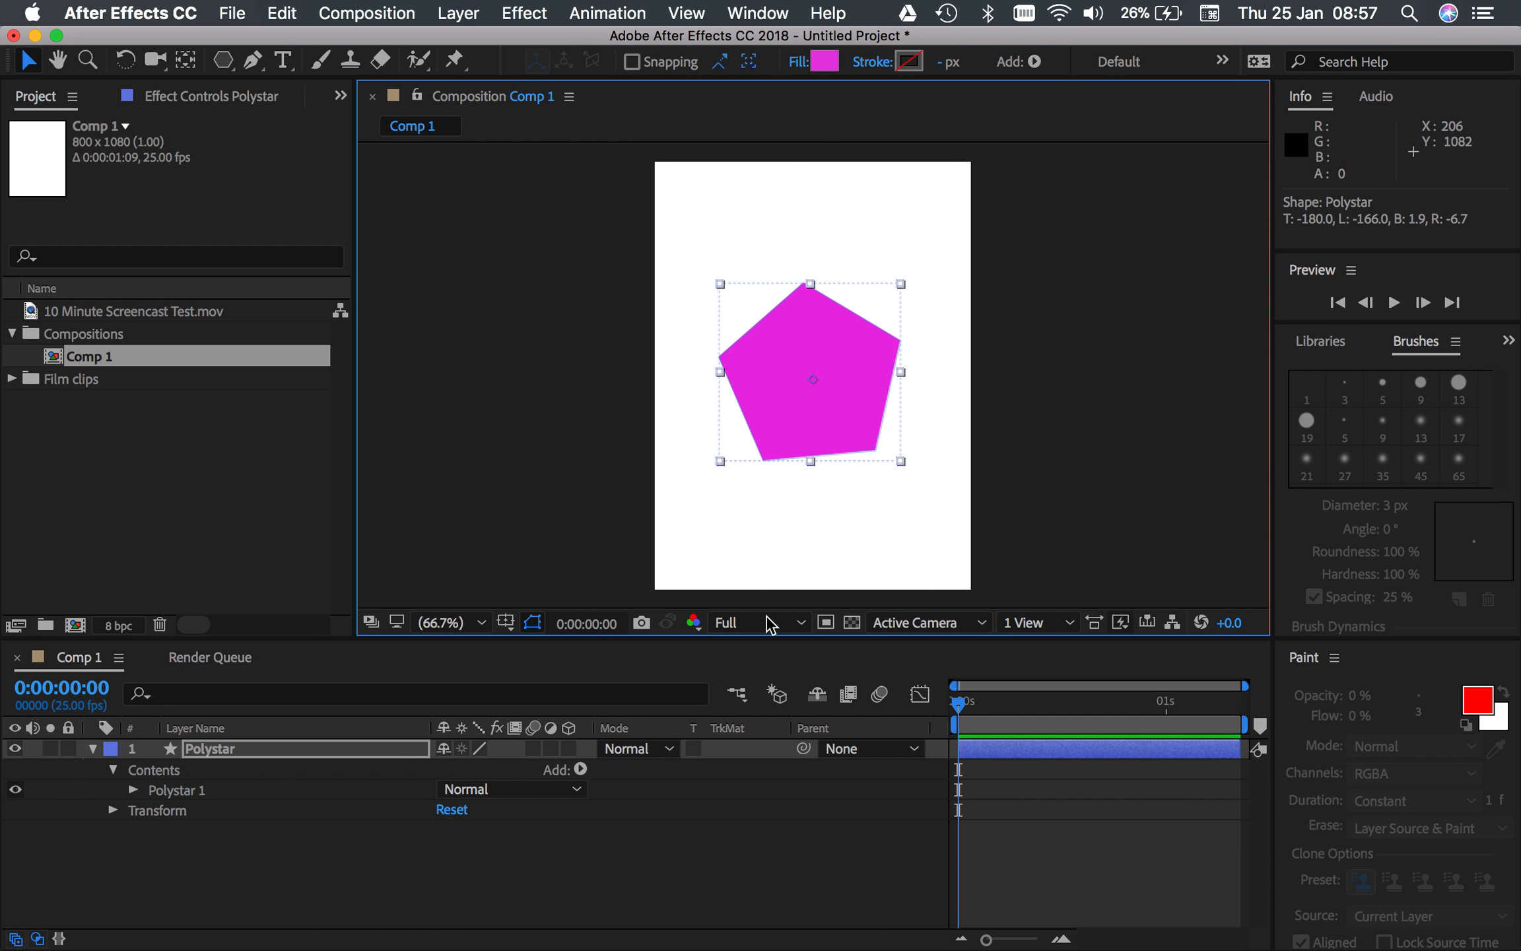
Expand the Polystar layer's Transform properties and enable keyframing for Rotation at 0:00:00:00.
click(96, 752)
click(93, 750)
click(367, 872)
click(241, 746)
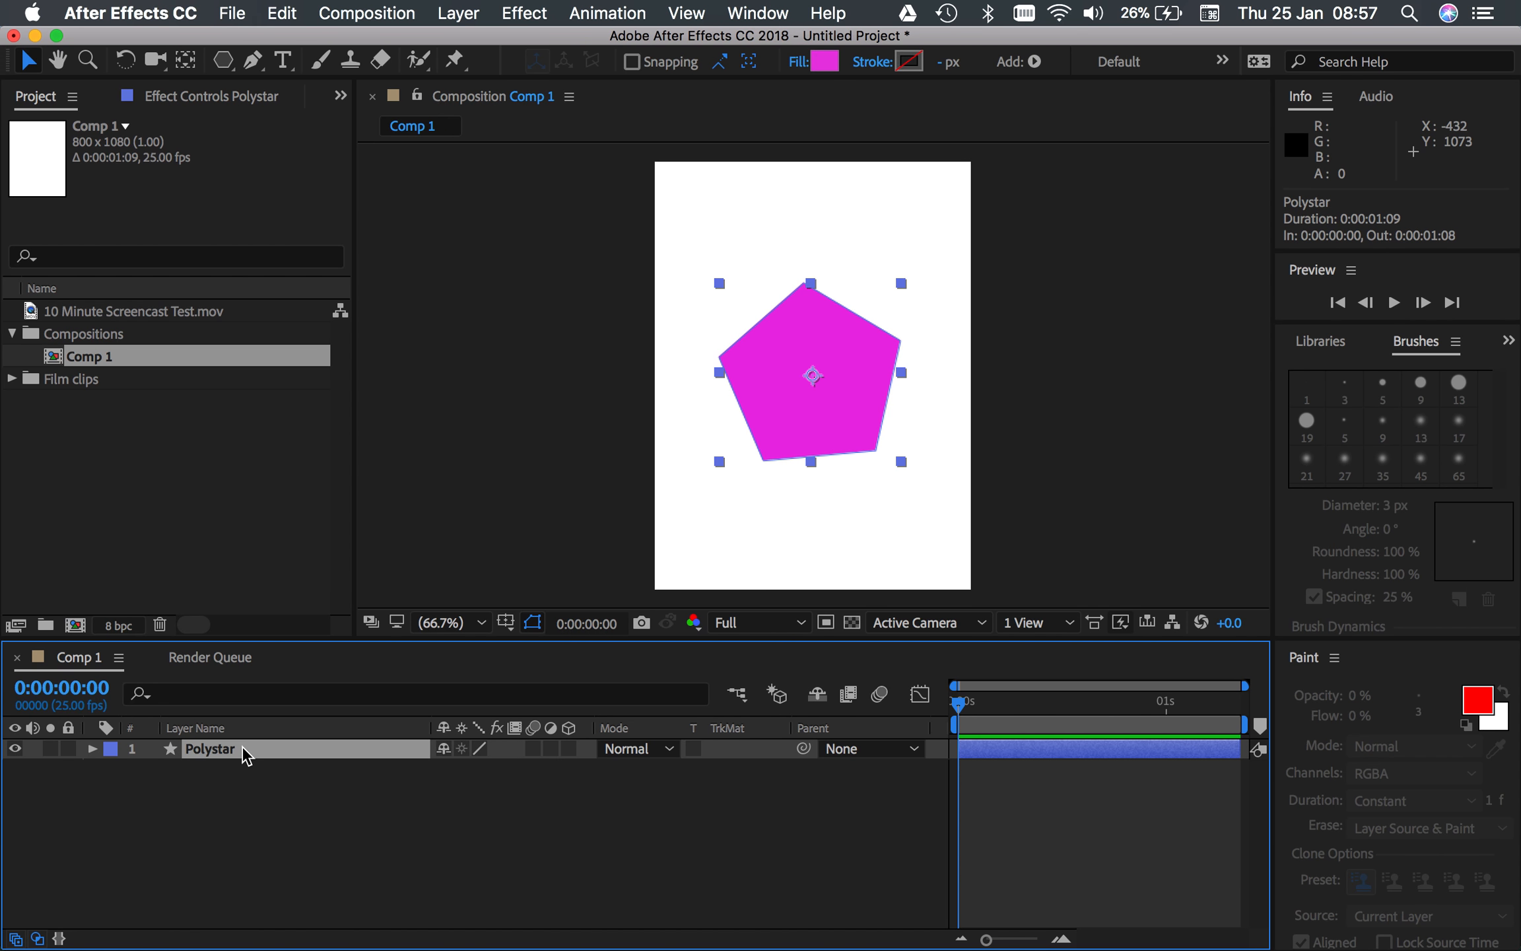
click(93, 749)
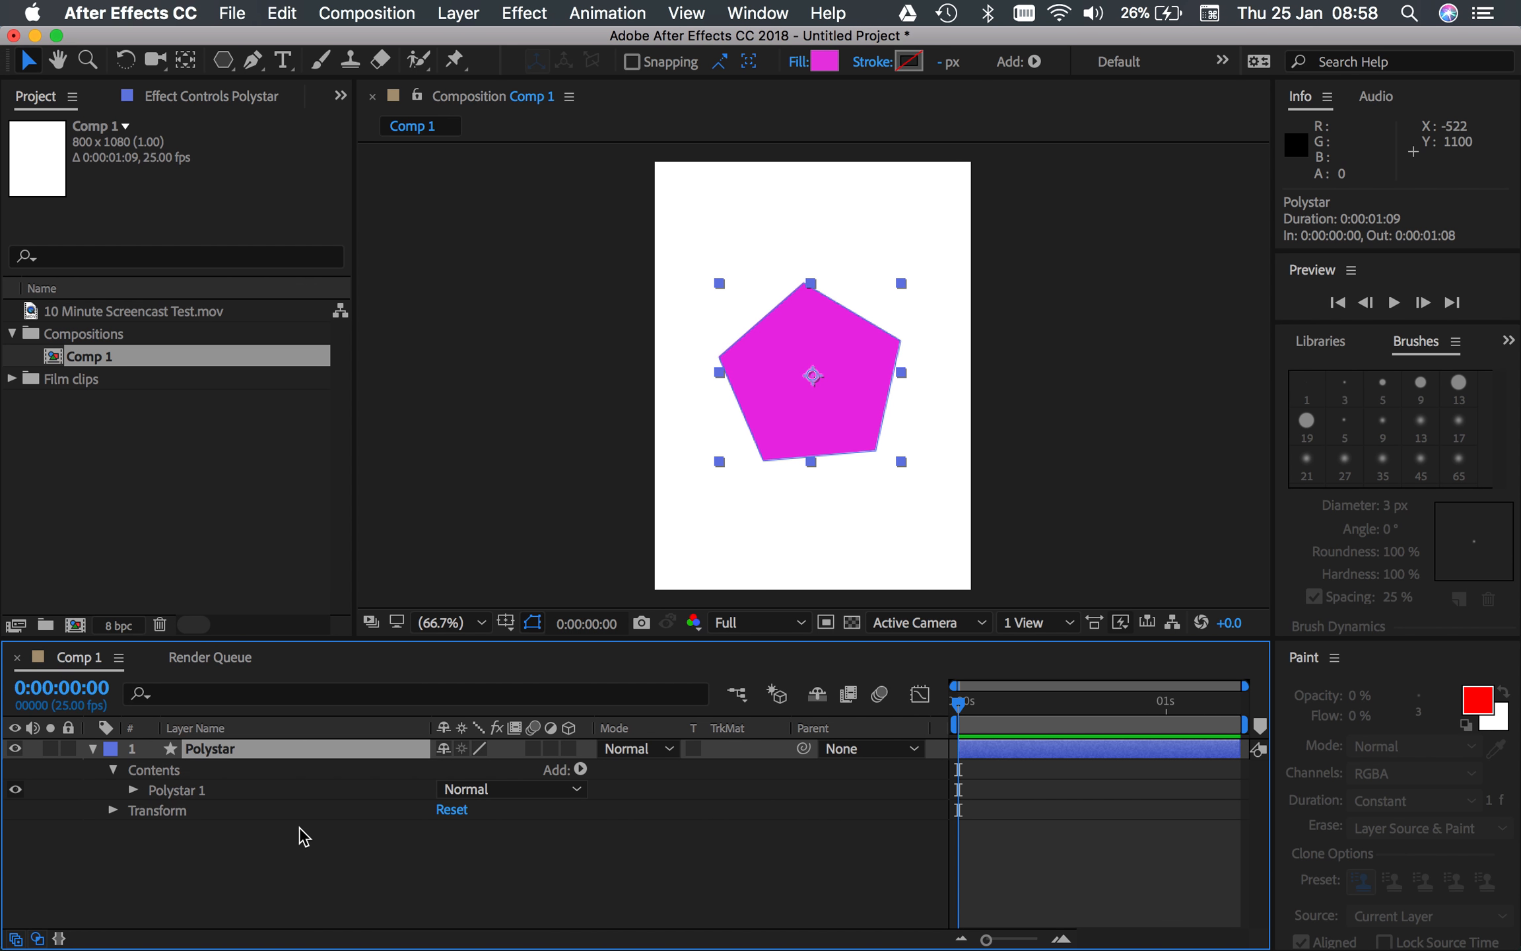
click(112, 811)
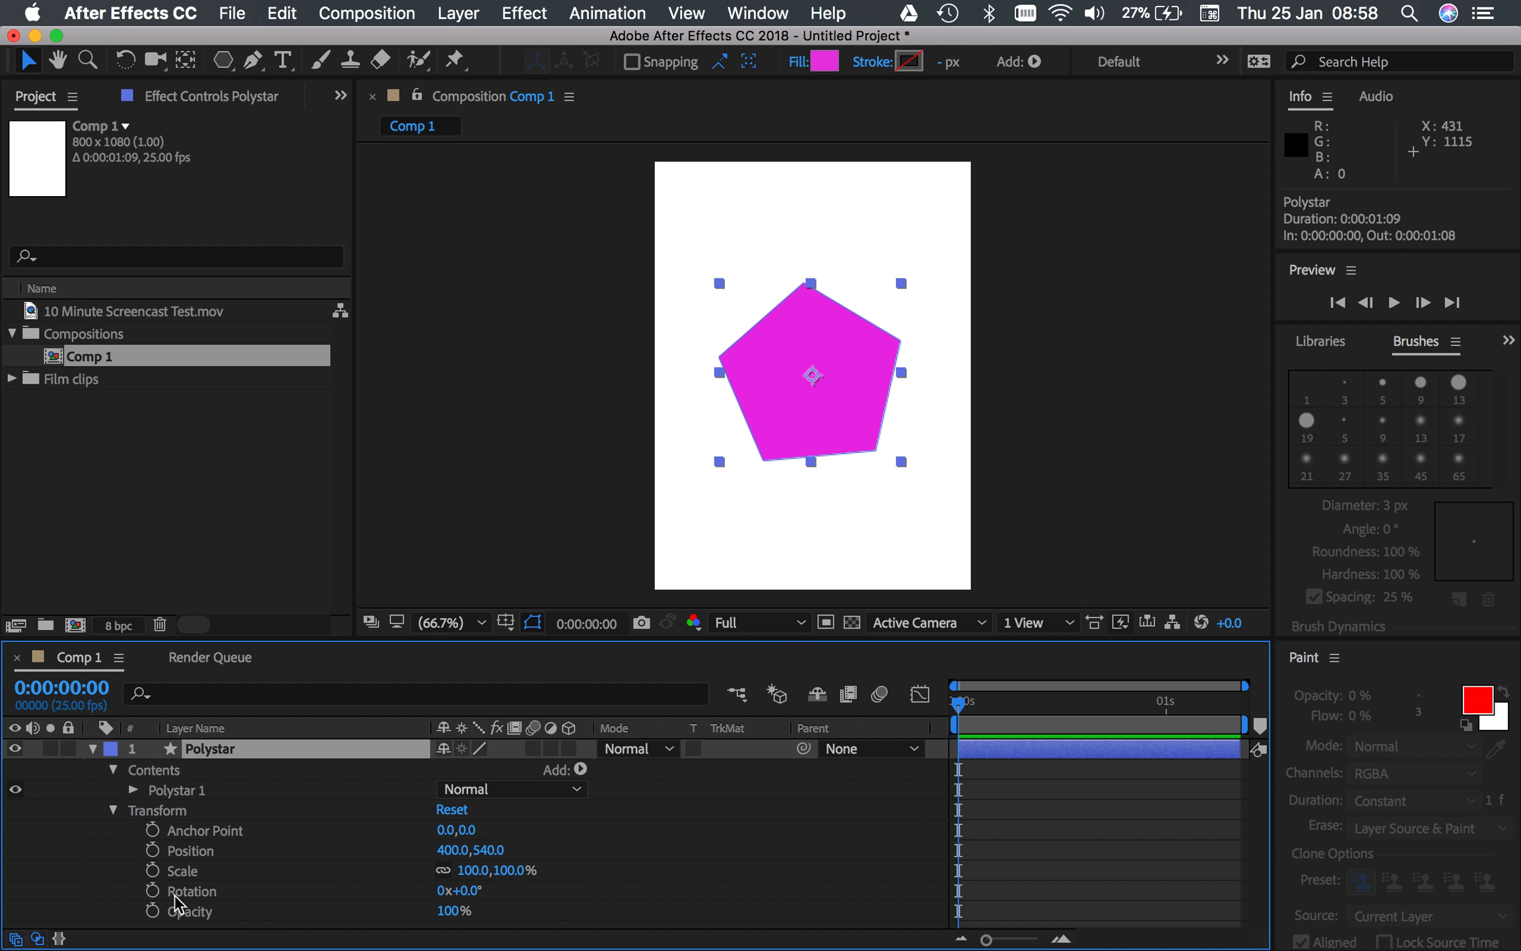
click(153, 890)
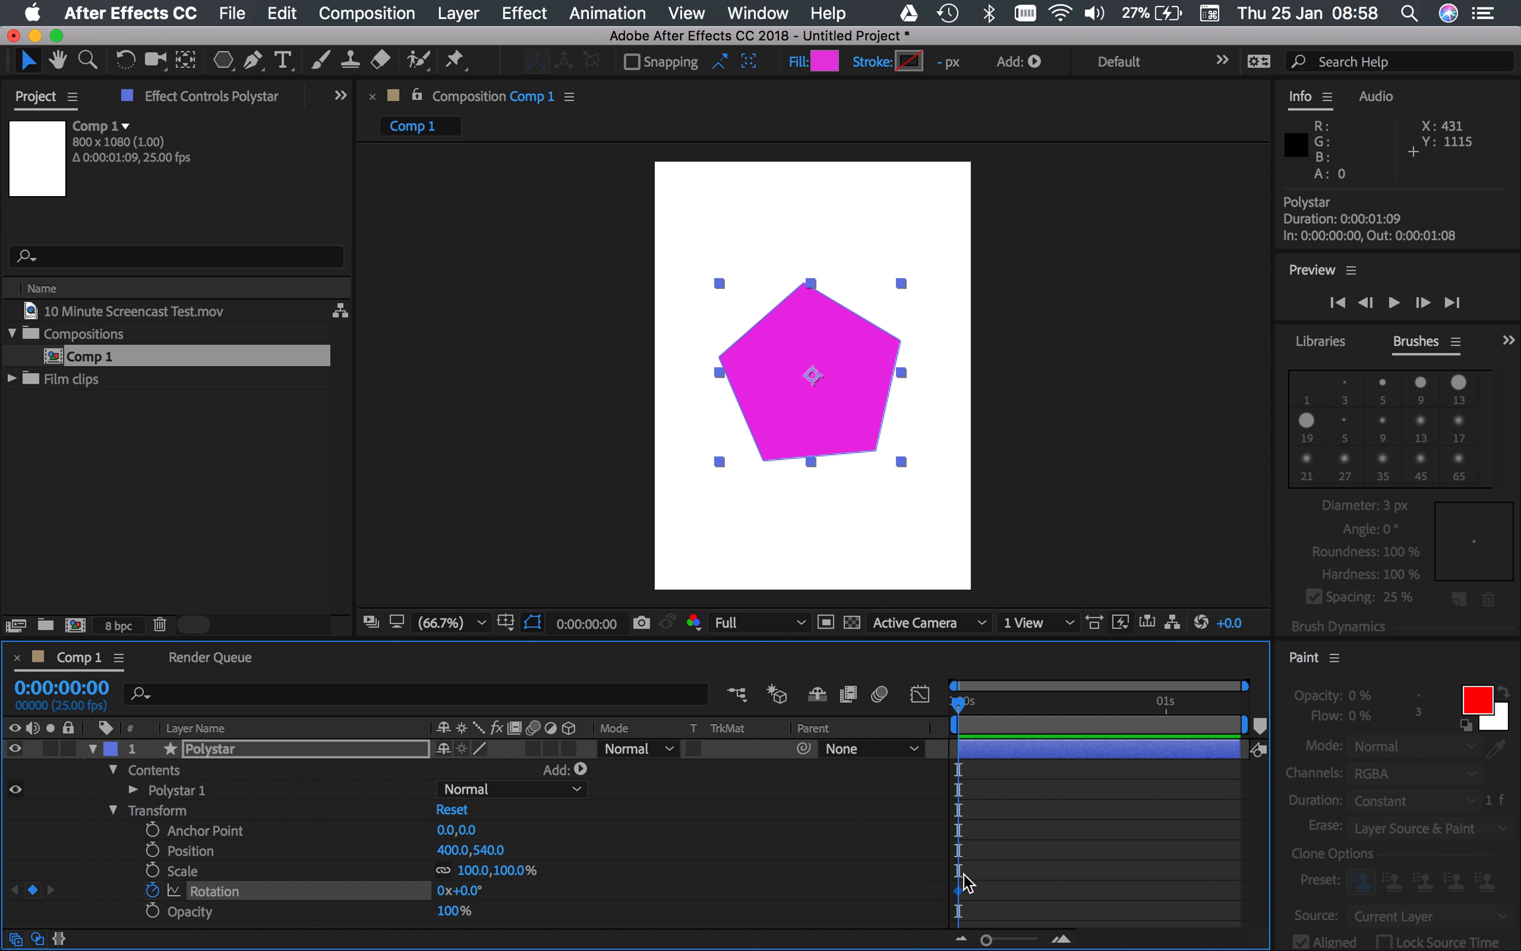
mouse_move(958, 896)
Copy the starting Rotation keyframe of the Polystar layer to the composition's last frame, 0:00:01:08.
click(997, 704)
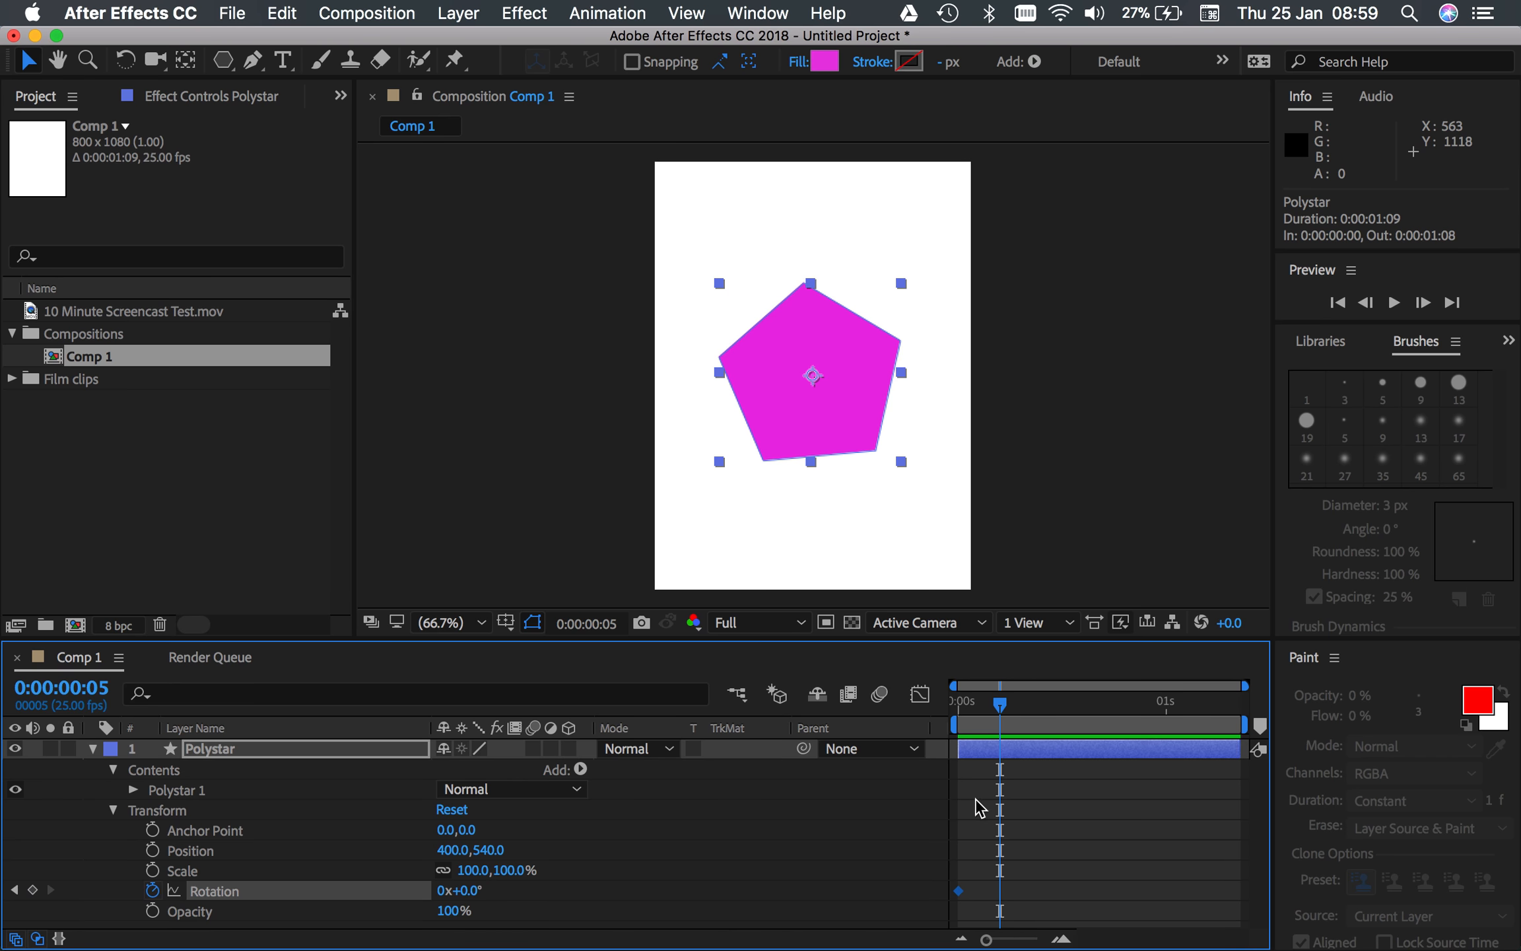
drag(968, 710, 1255, 707)
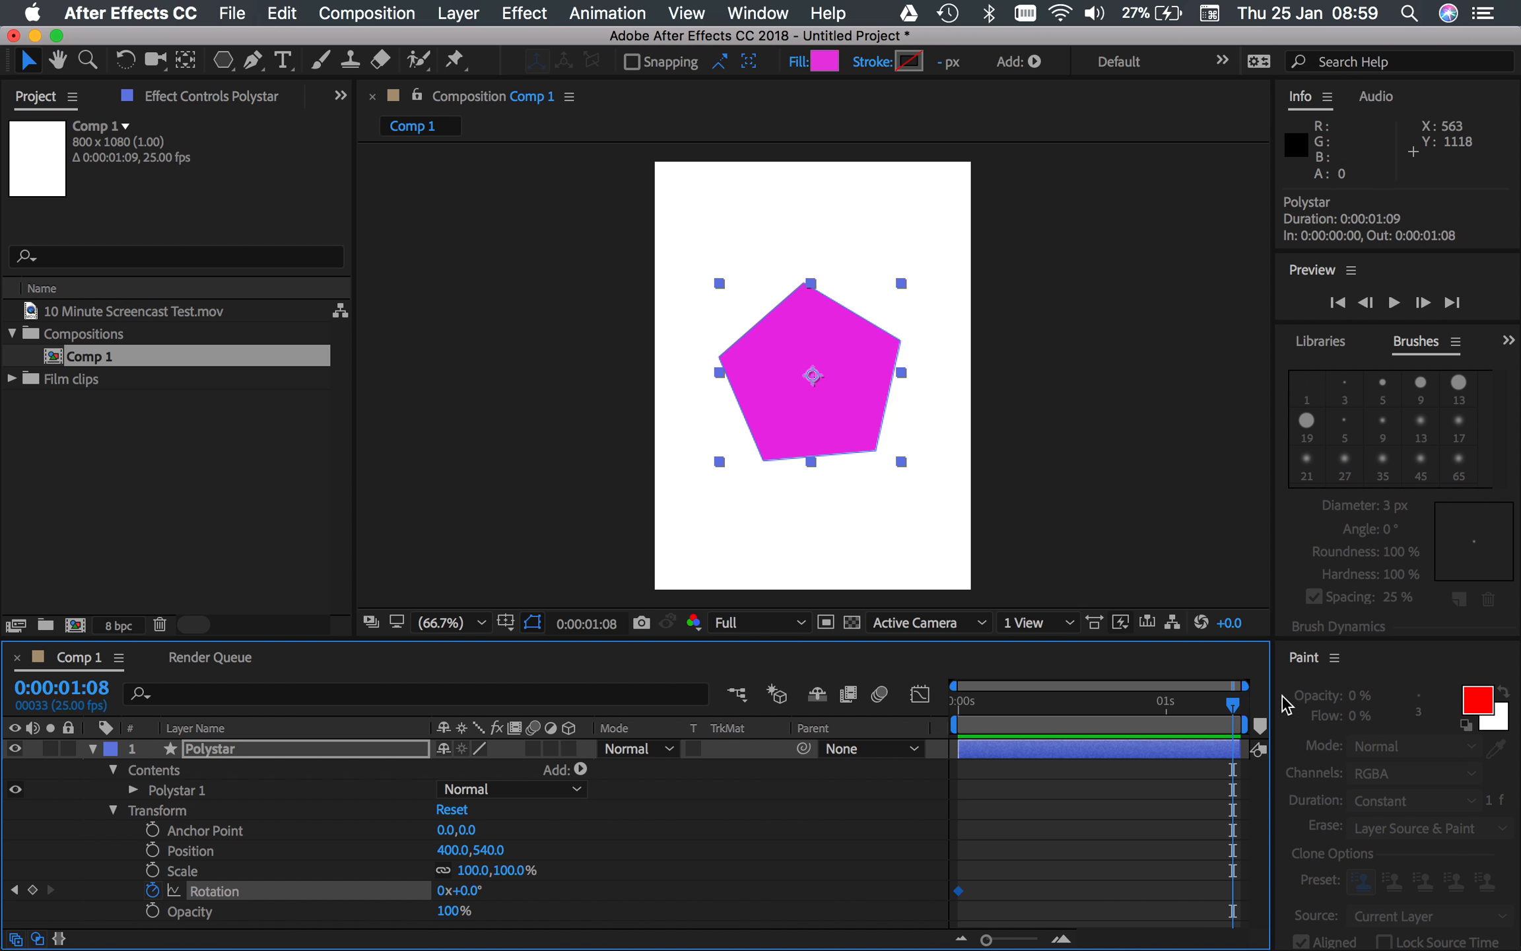
click(1192, 705)
drag(1194, 711, 1250, 710)
click(1015, 877)
drag(988, 881, 956, 906)
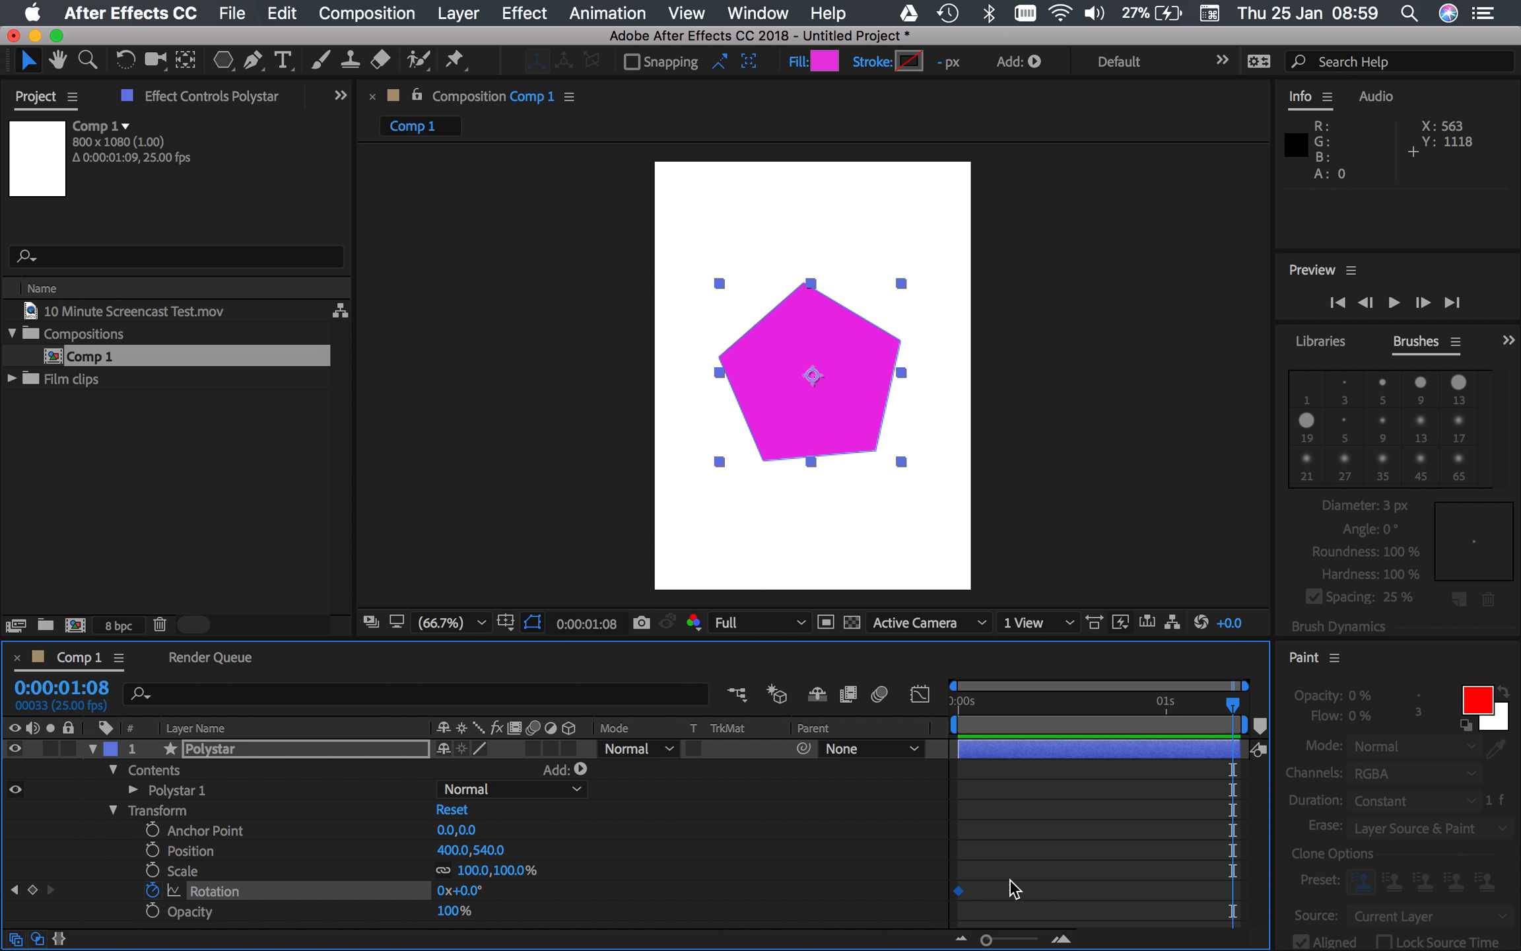
key(cmd+c)
key(cmd+v)
Add a Rotation keyframe of 0x+121.0° at 0:00:00:15 and preview the animation from the first frame.
drag(1233, 705, 1085, 707)
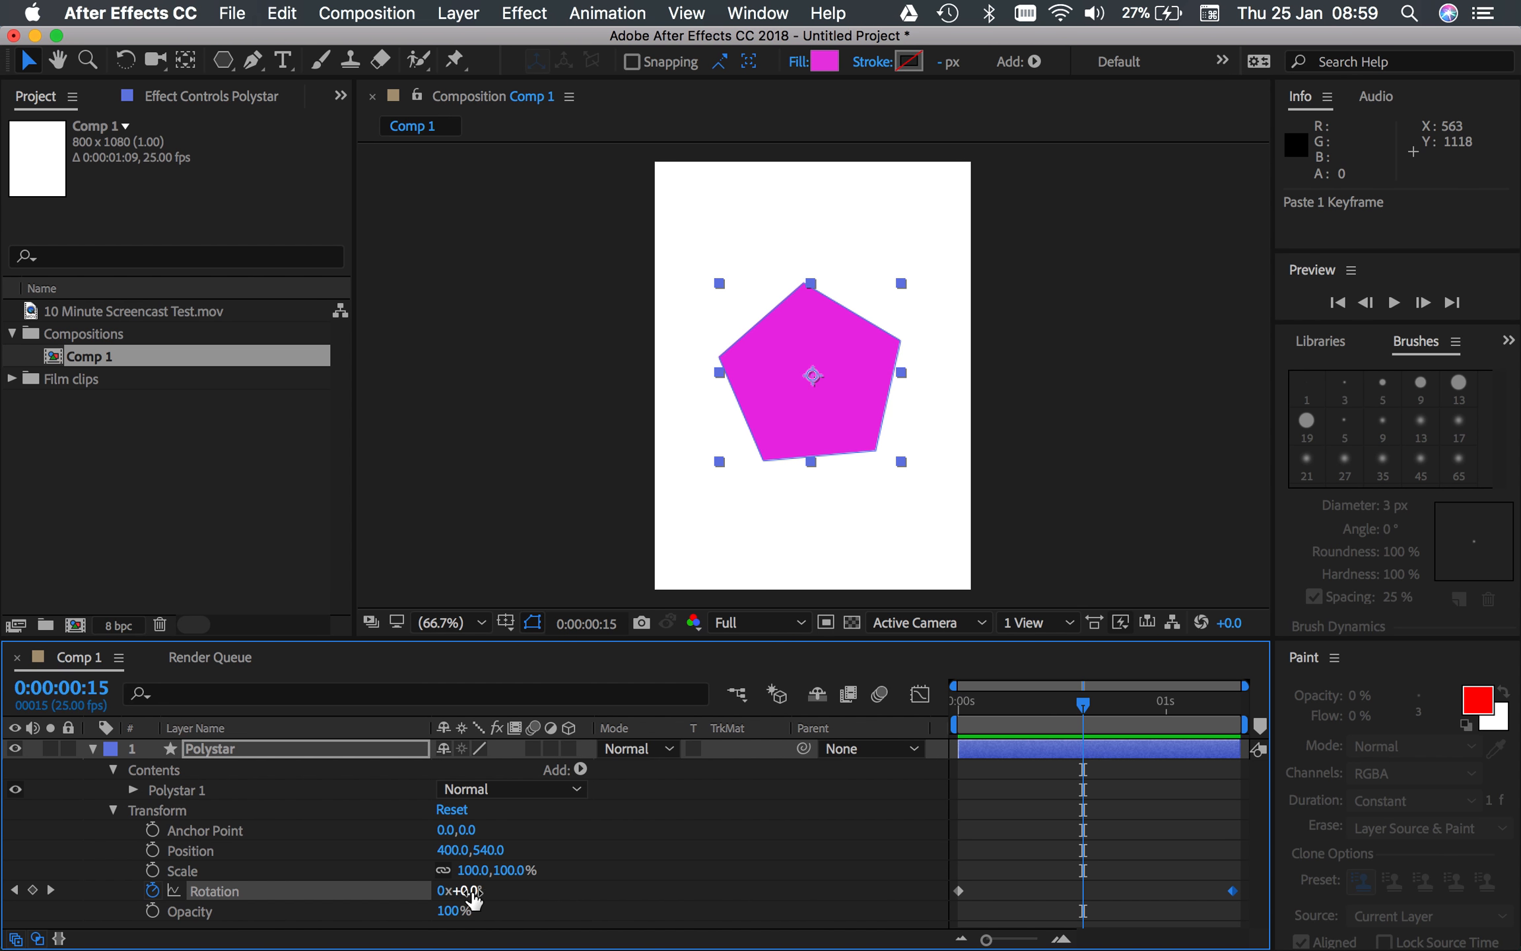
drag(462, 892, 614, 892)
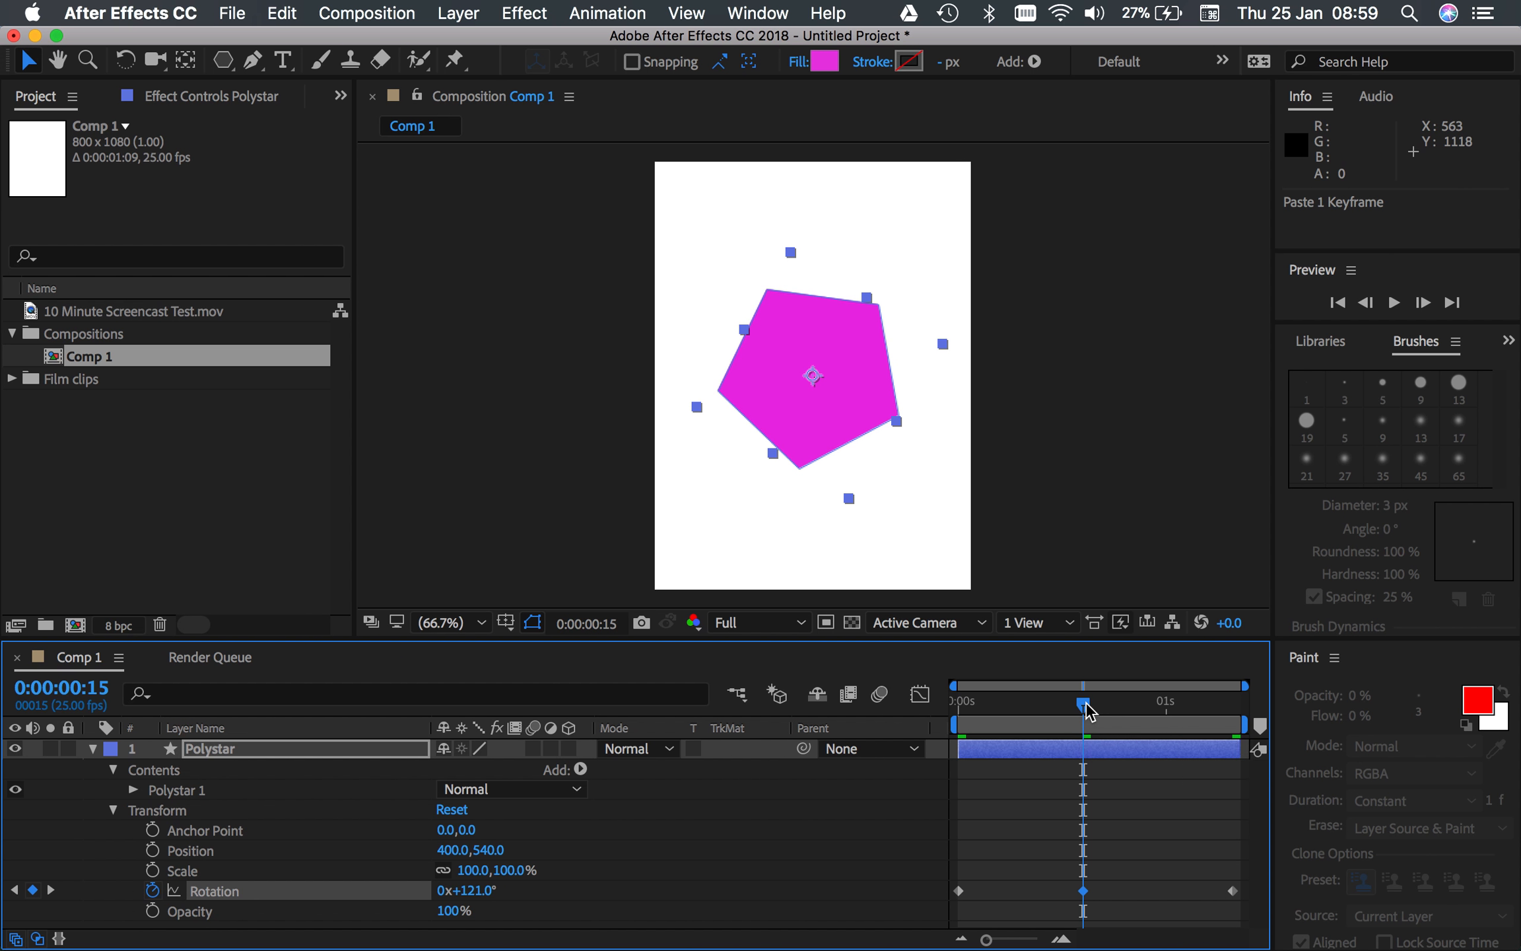
drag(1083, 705, 948, 720)
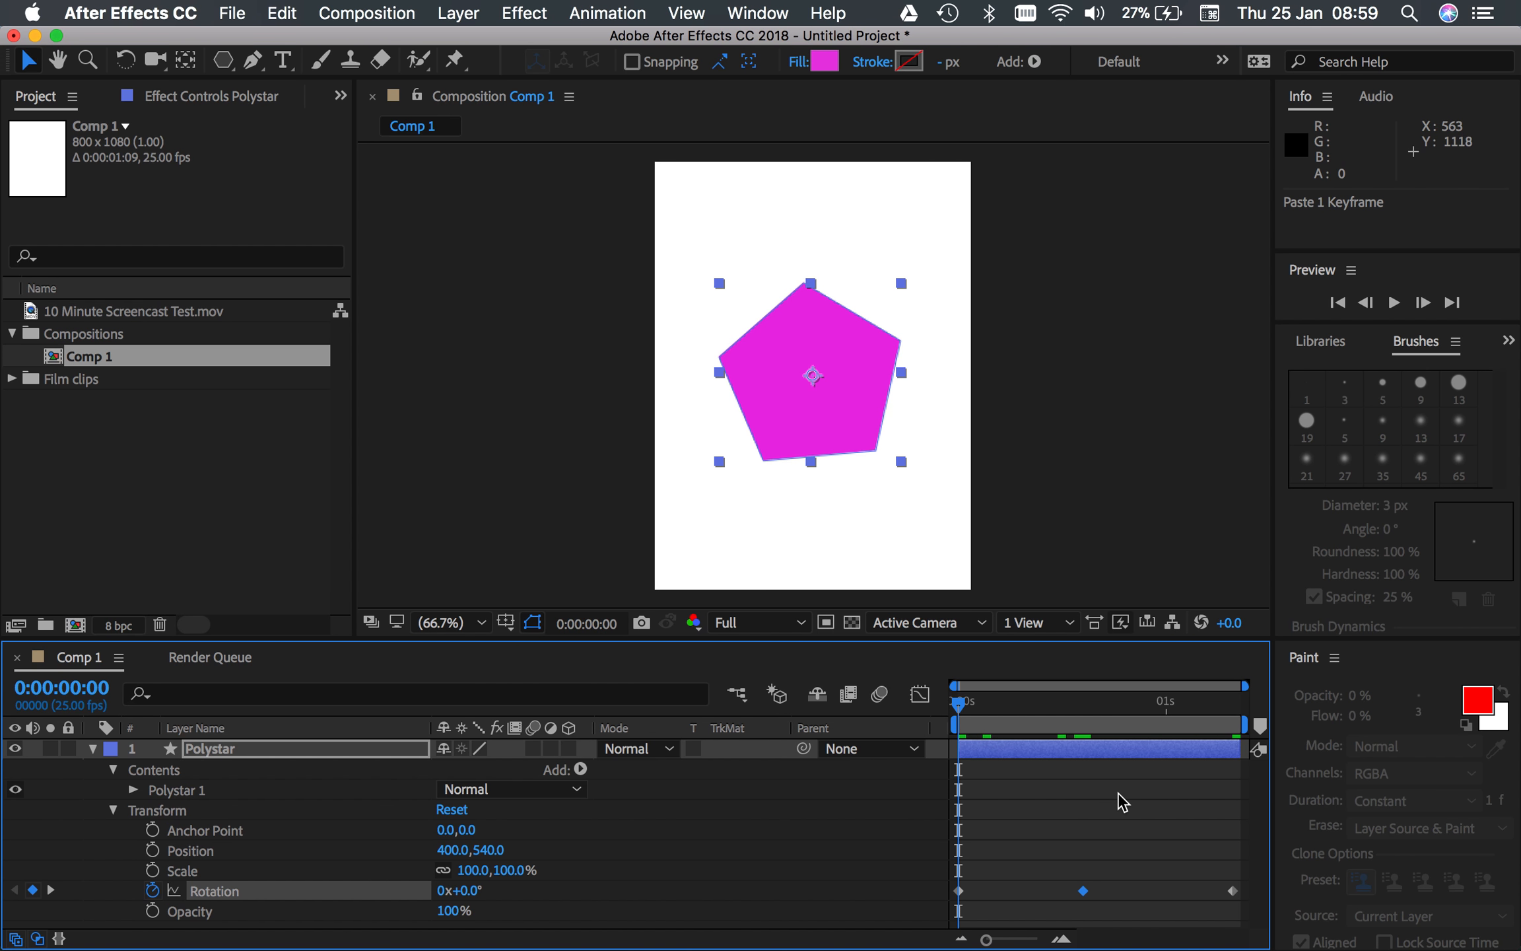
key(space)
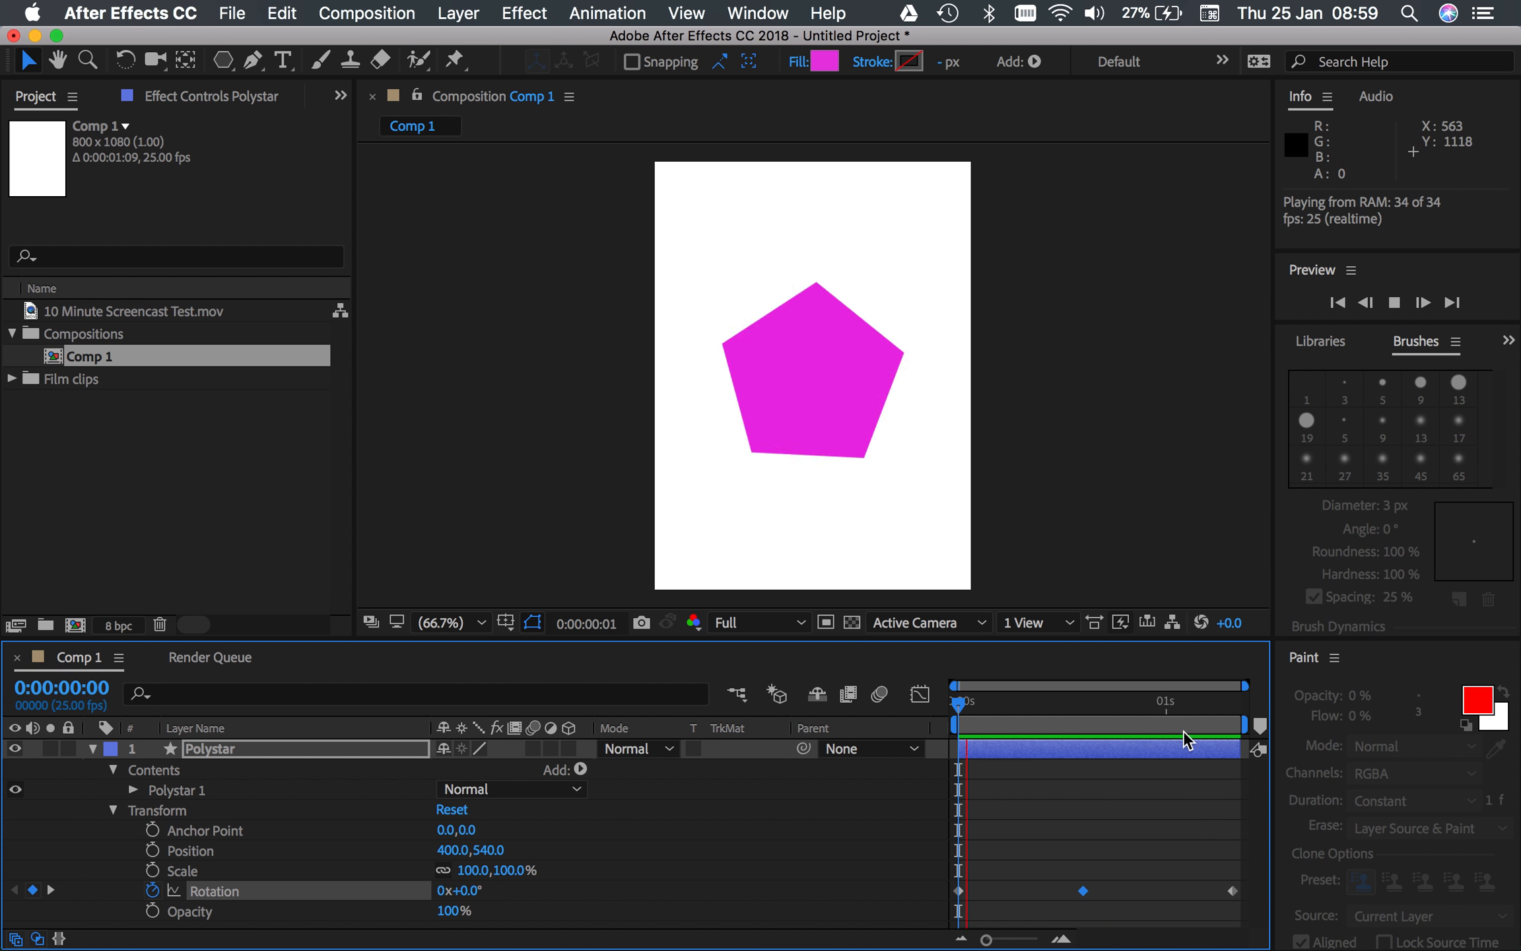
key(space)
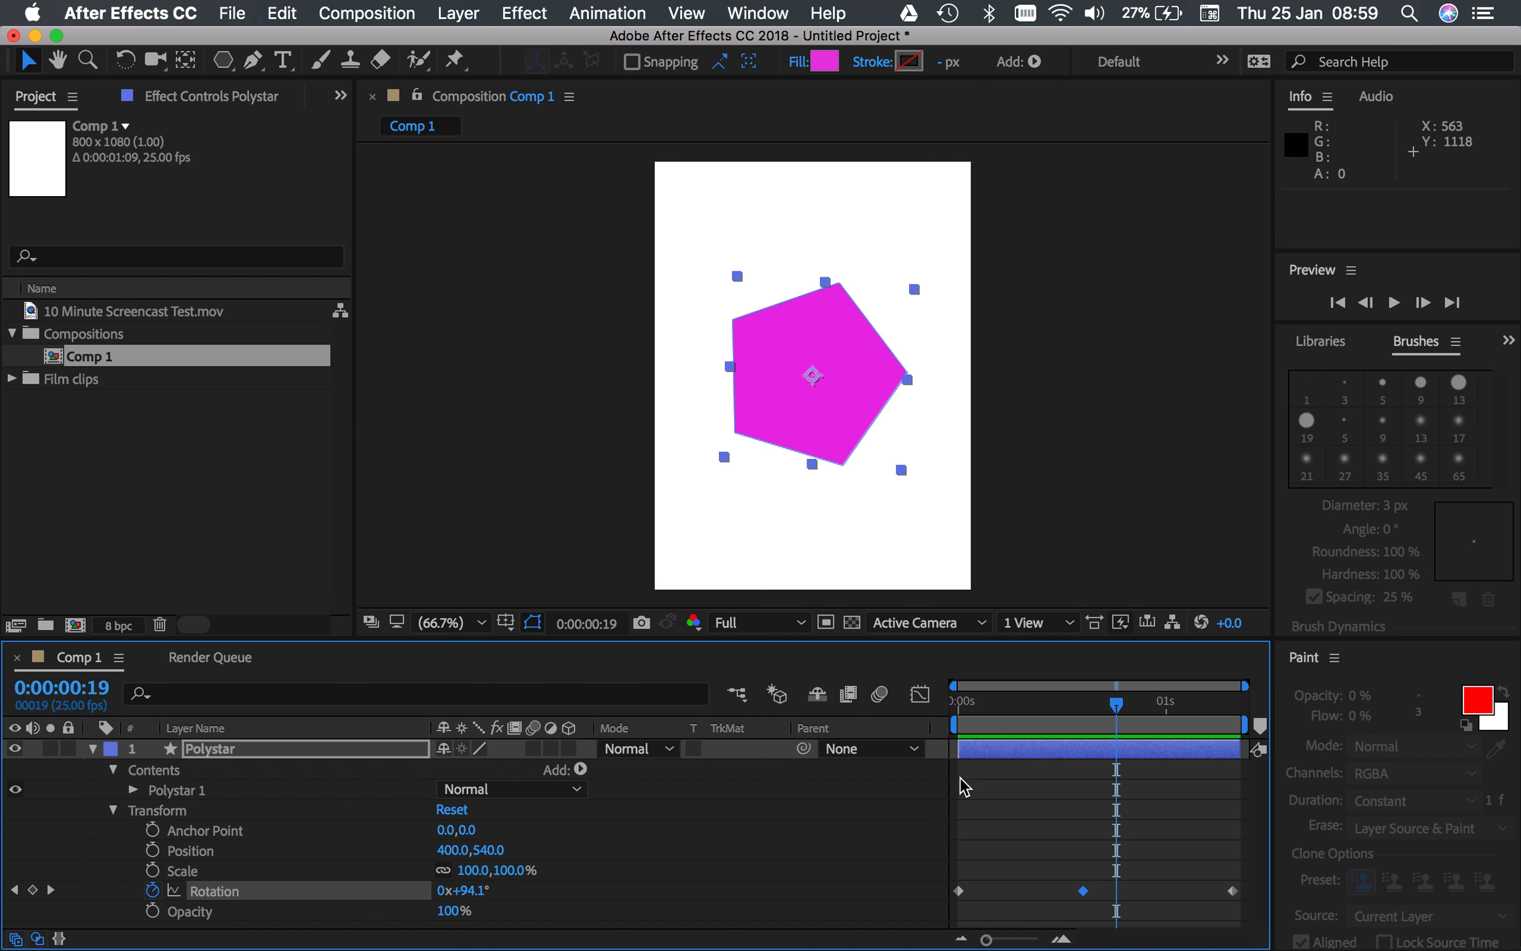
Shorten the work area so that it ends at 0:00:00:18 and preview only that range.
click(951, 745)
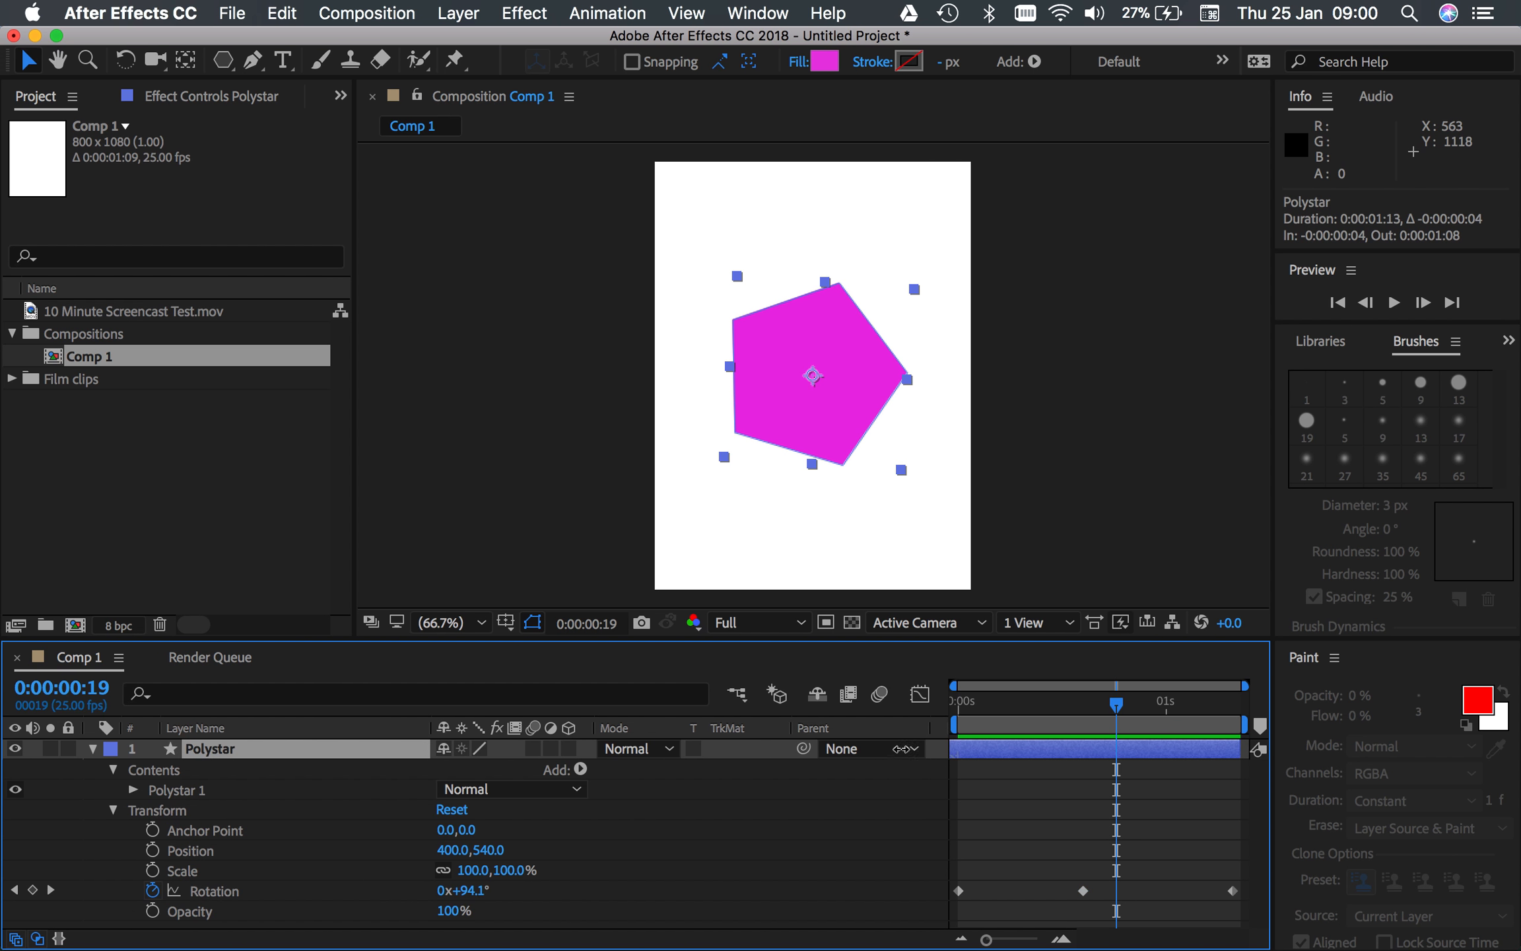
key(super+z)
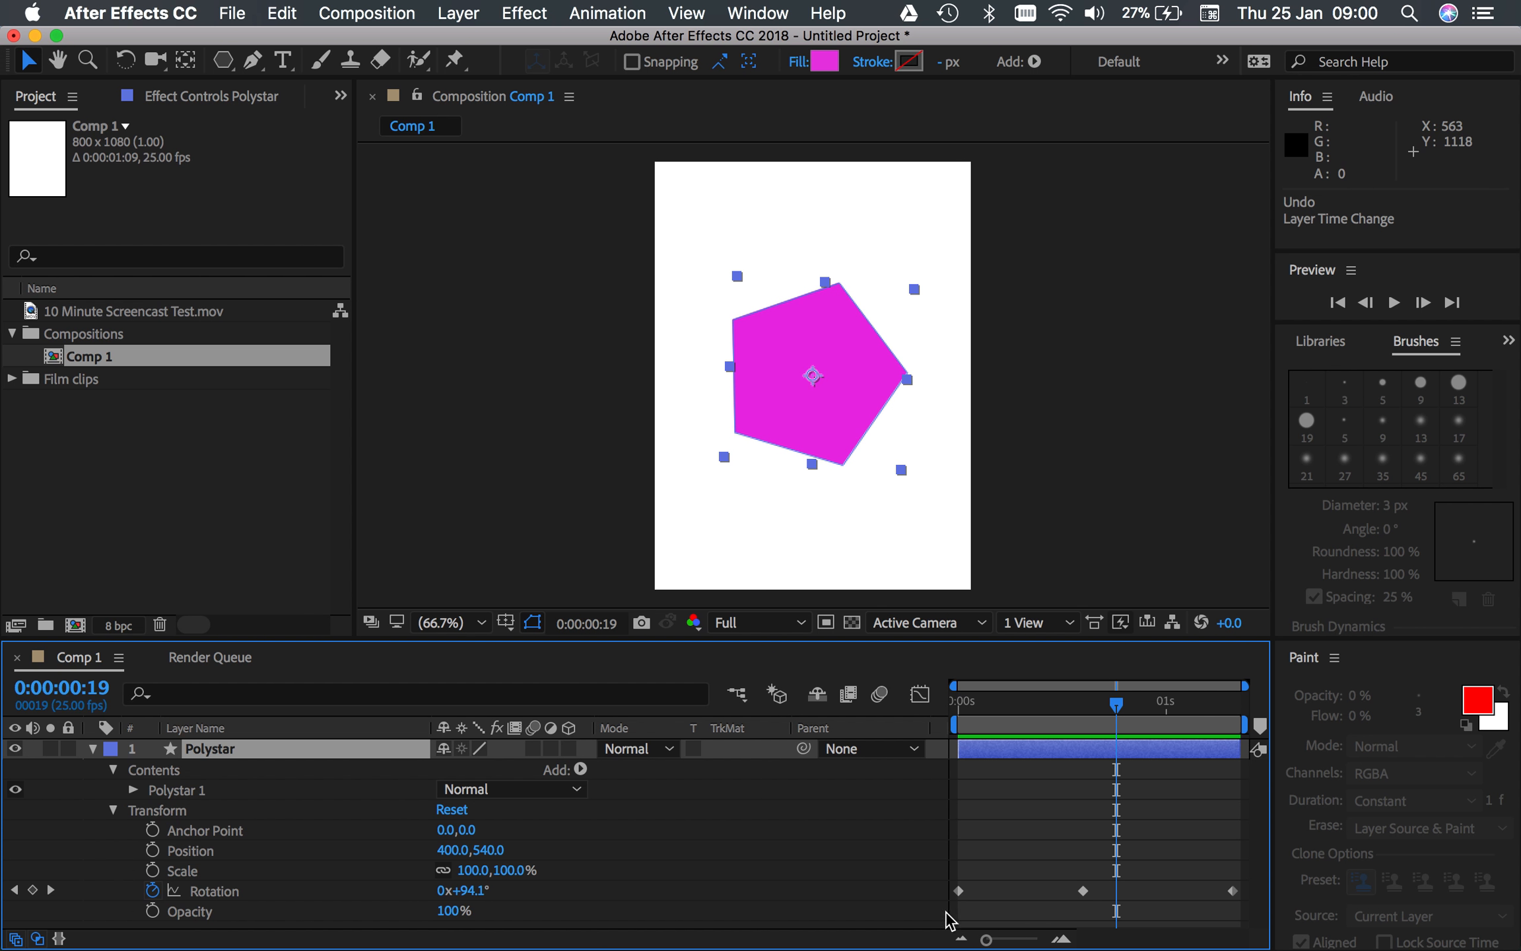
drag(1245, 725, 1066, 732)
click(991, 704)
drag(991, 703, 943, 697)
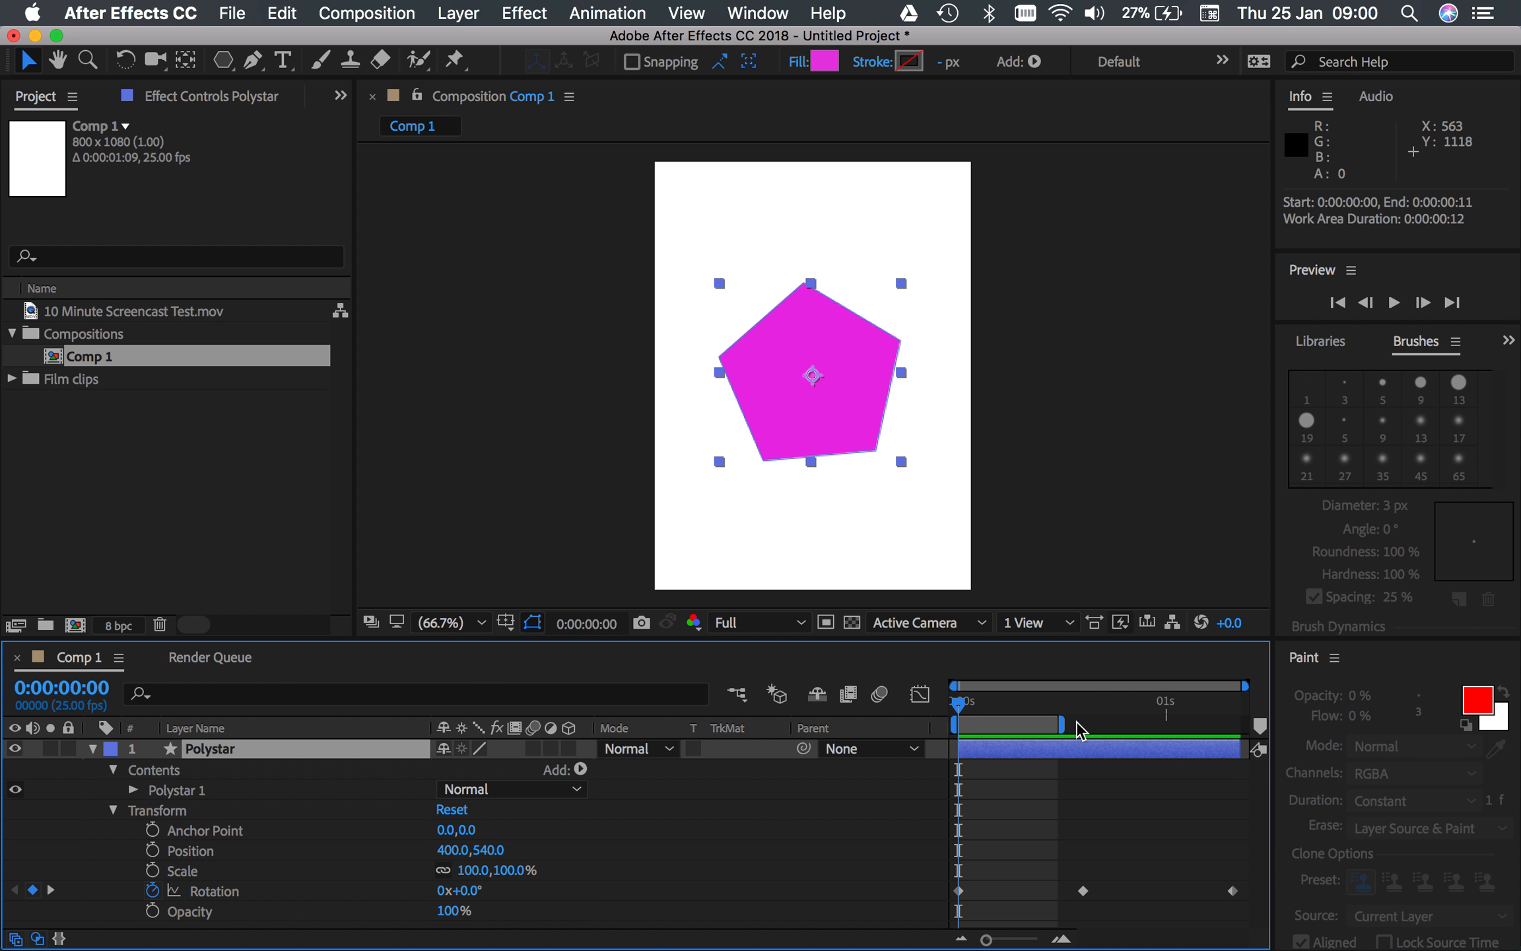
drag(1061, 725, 1129, 721)
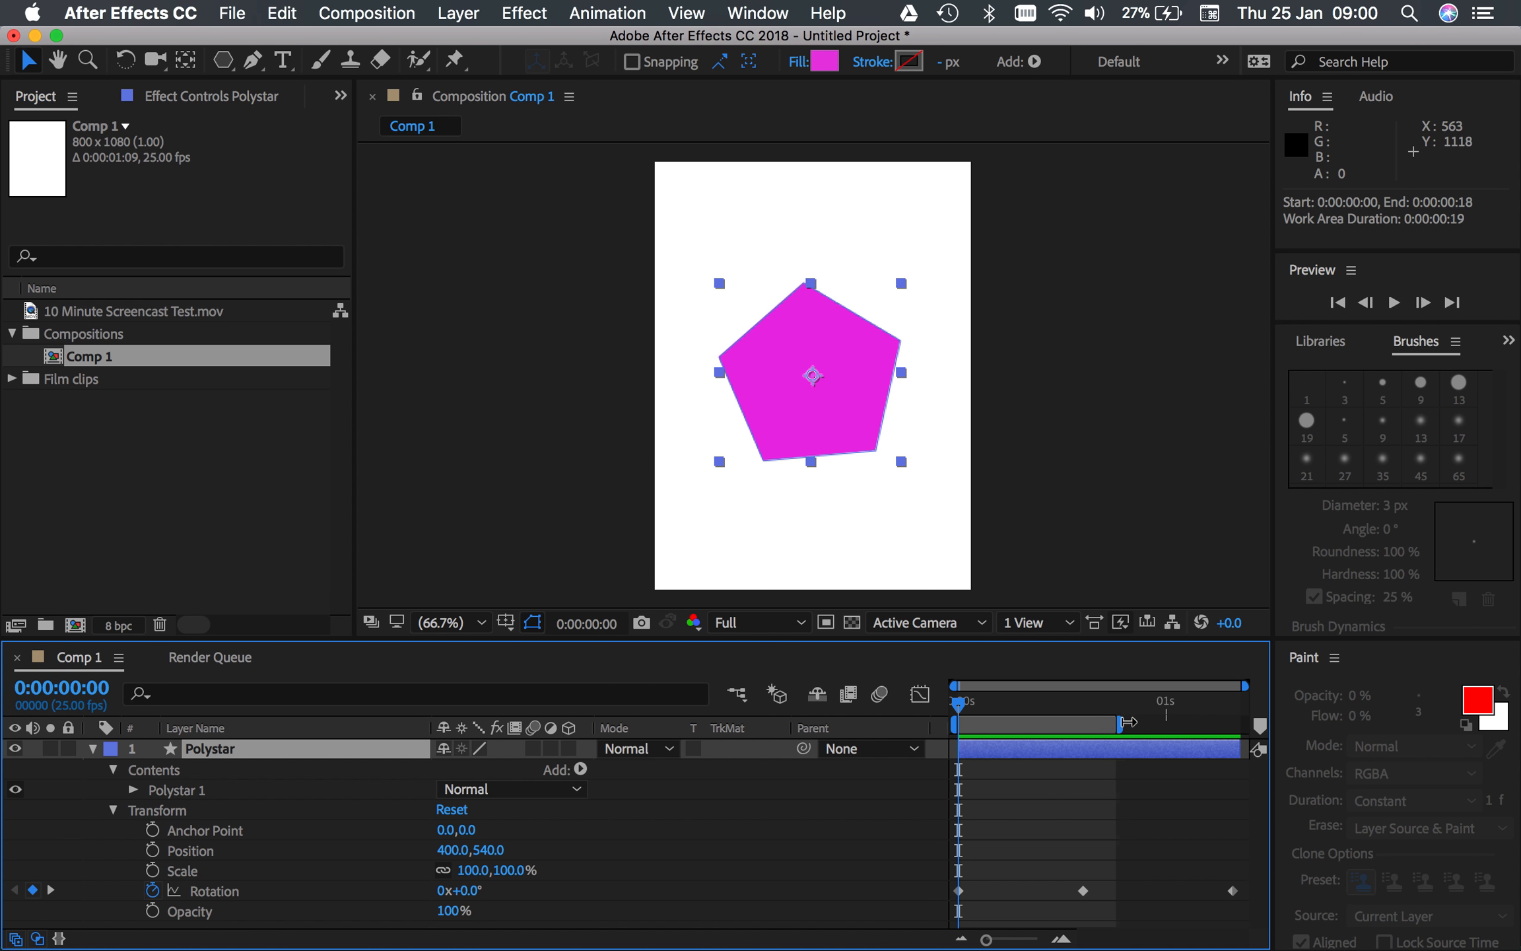
click(1042, 705)
key(space)
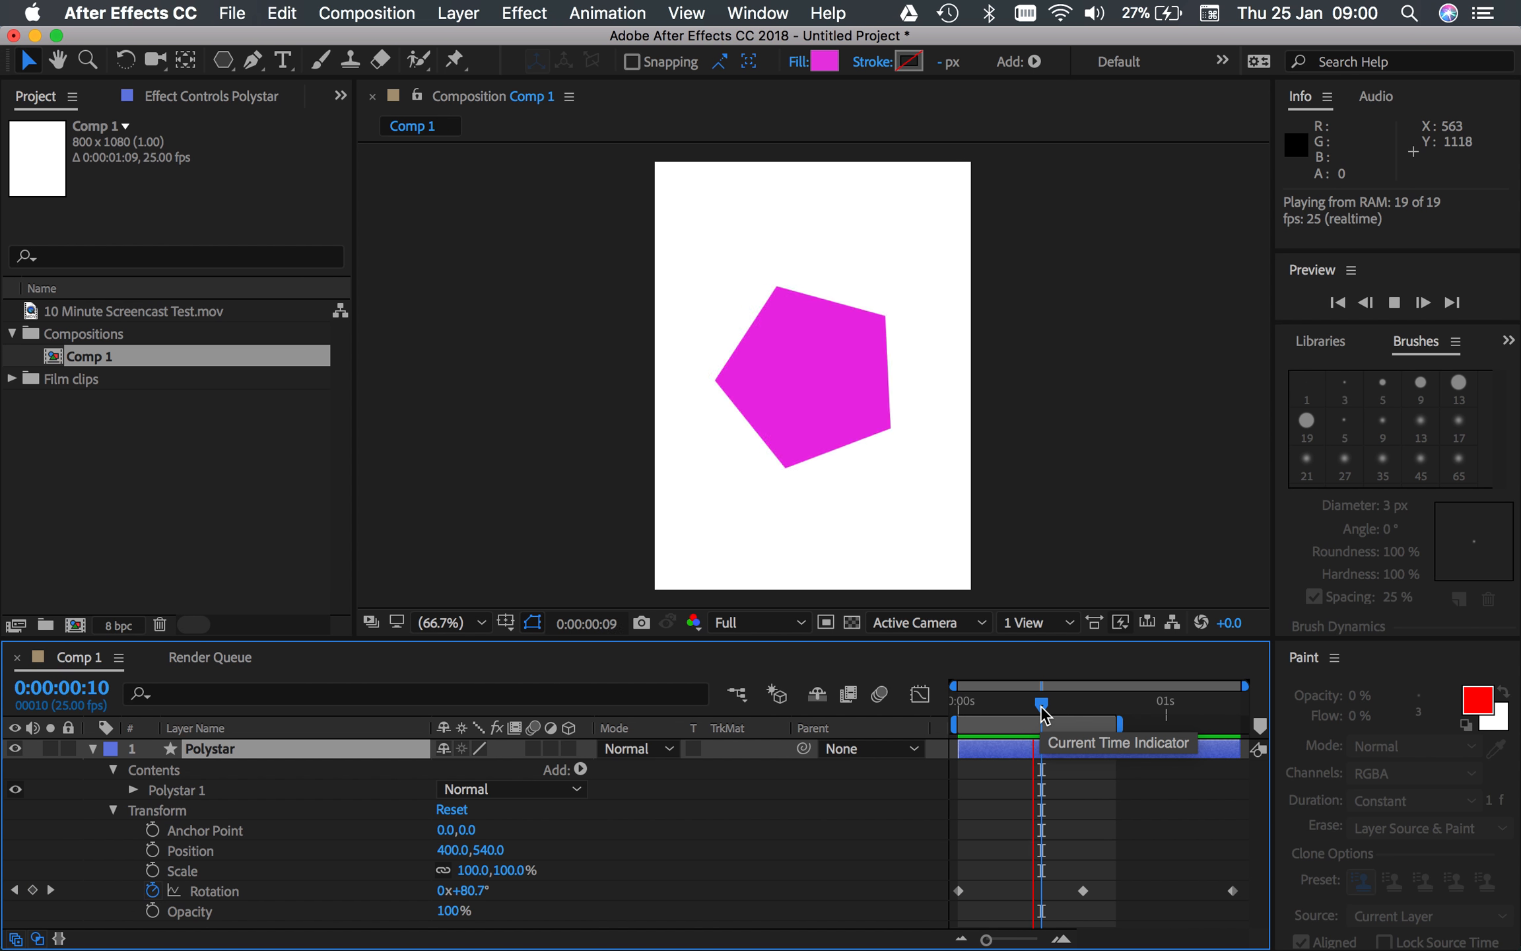
key(space)
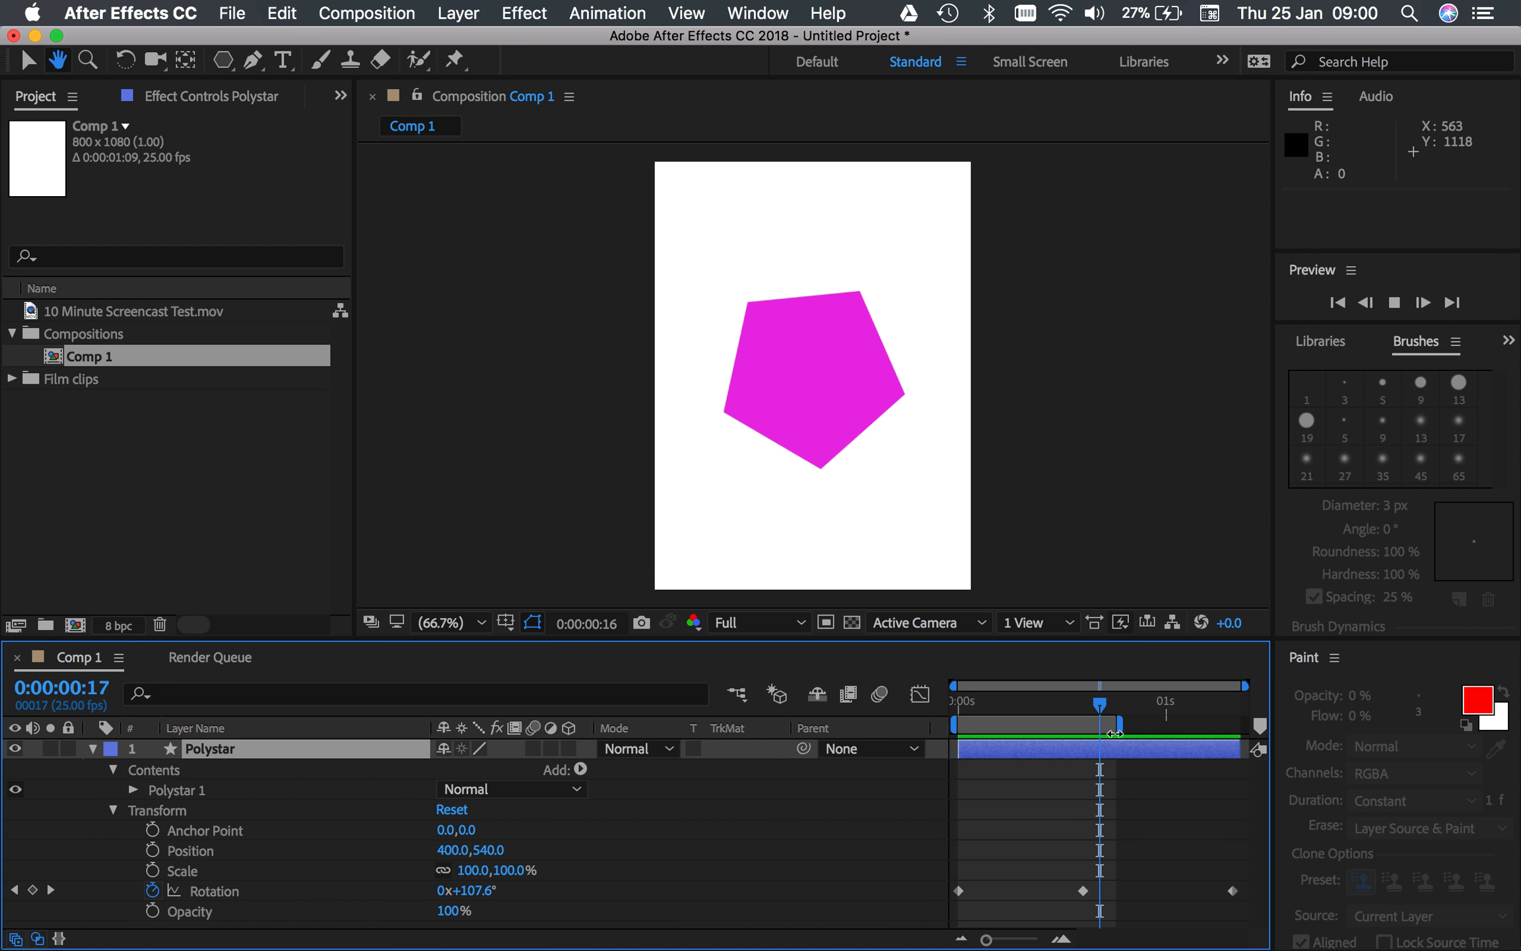
Extend the work area's end back to 0:00:01:08 and preview the full rotation animation from the start.
drag(1122, 725, 1281, 724)
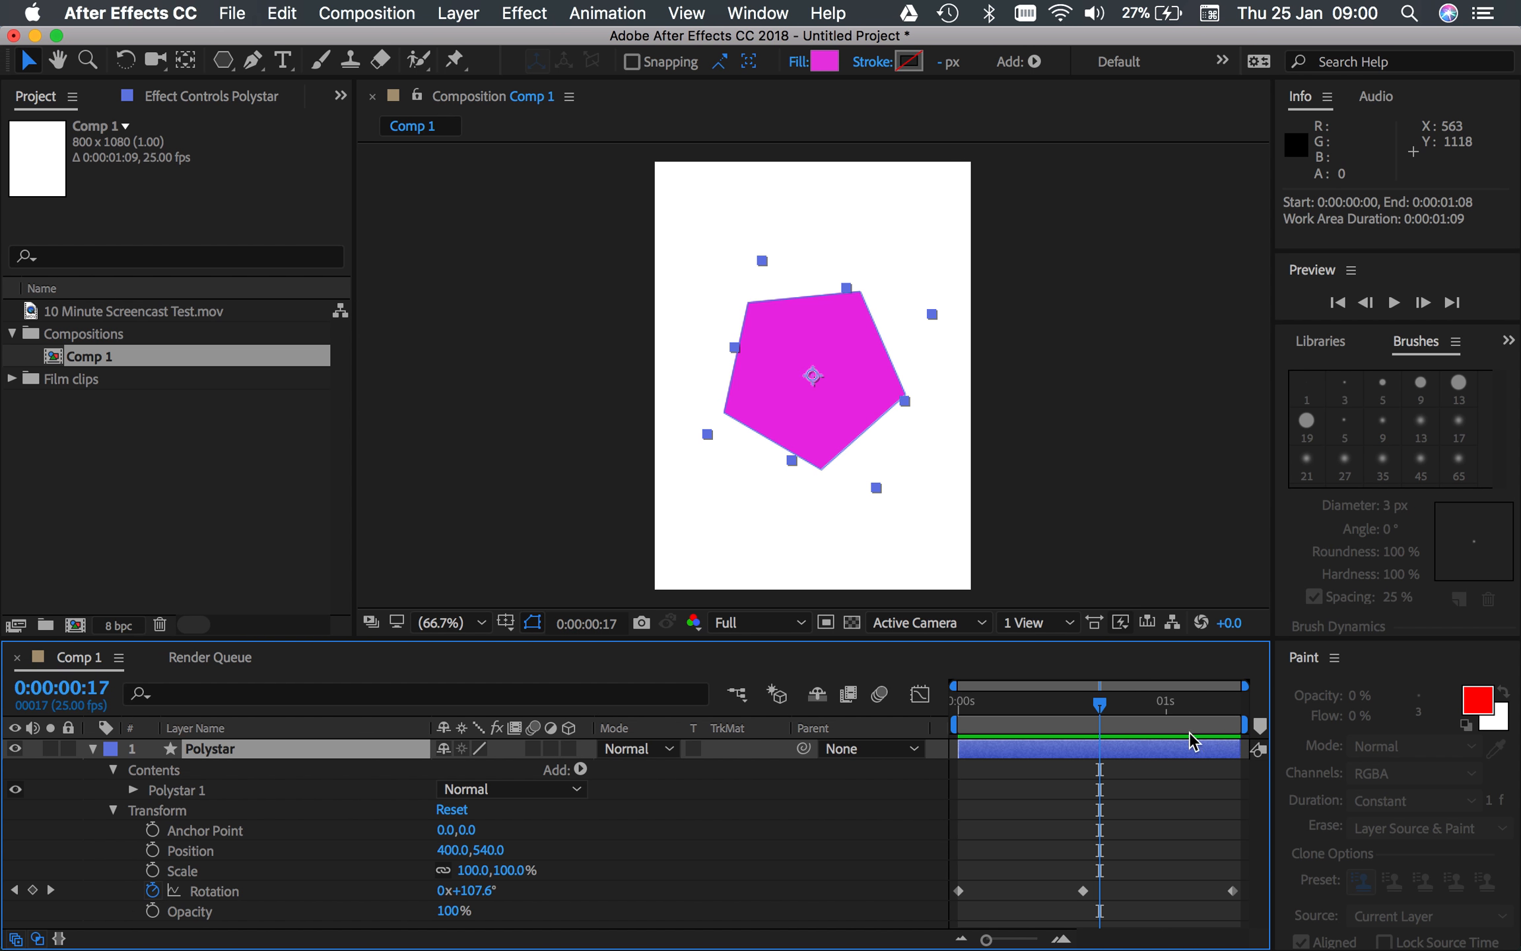
click(958, 706)
key(space)
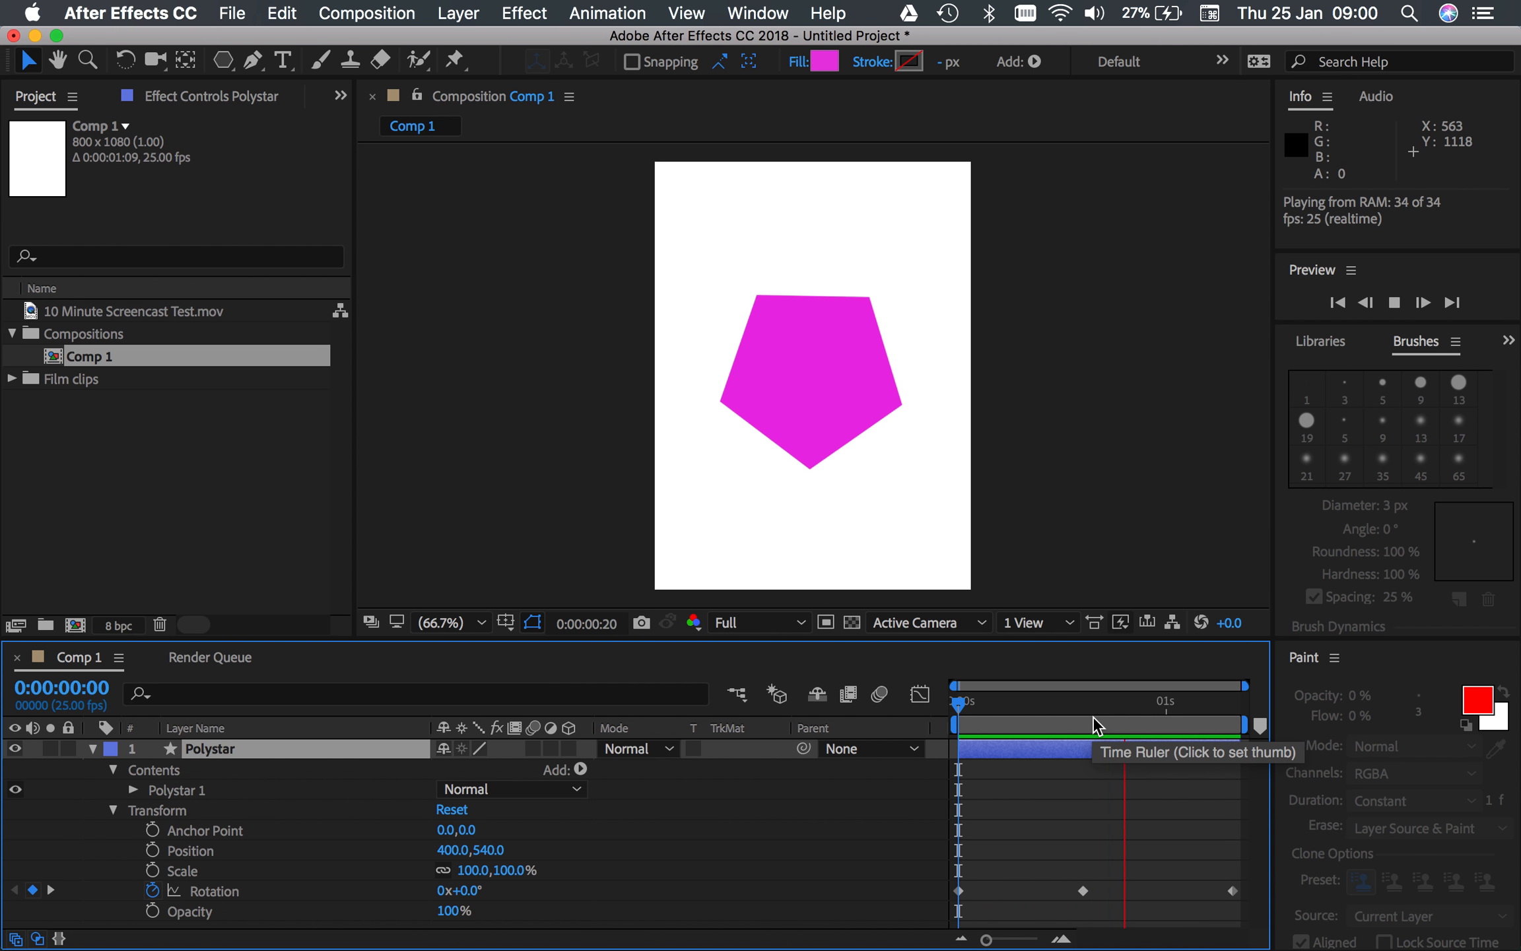
key(space)
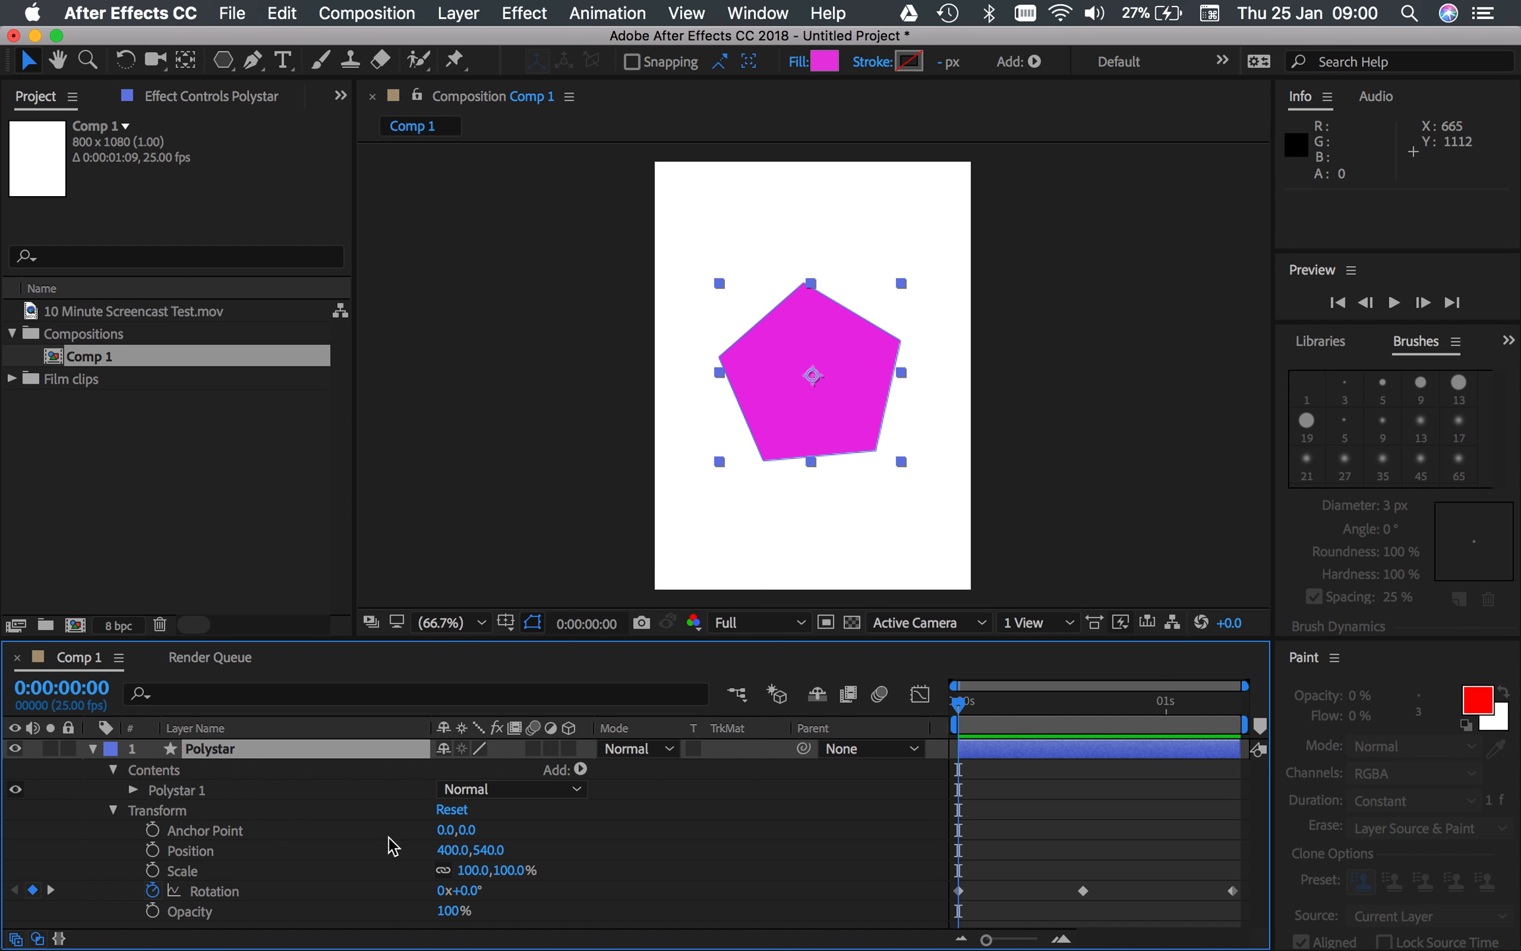
Enable keyframing for the Polystar layer's Scale at 0:00:00:00 and copy that keyframe to 0:00:01:08.
mouse_move(963, 717)
mouse_down()
mouse_move(976, 705)
mouse_move(946, 709)
mouse_up()
click(153, 871)
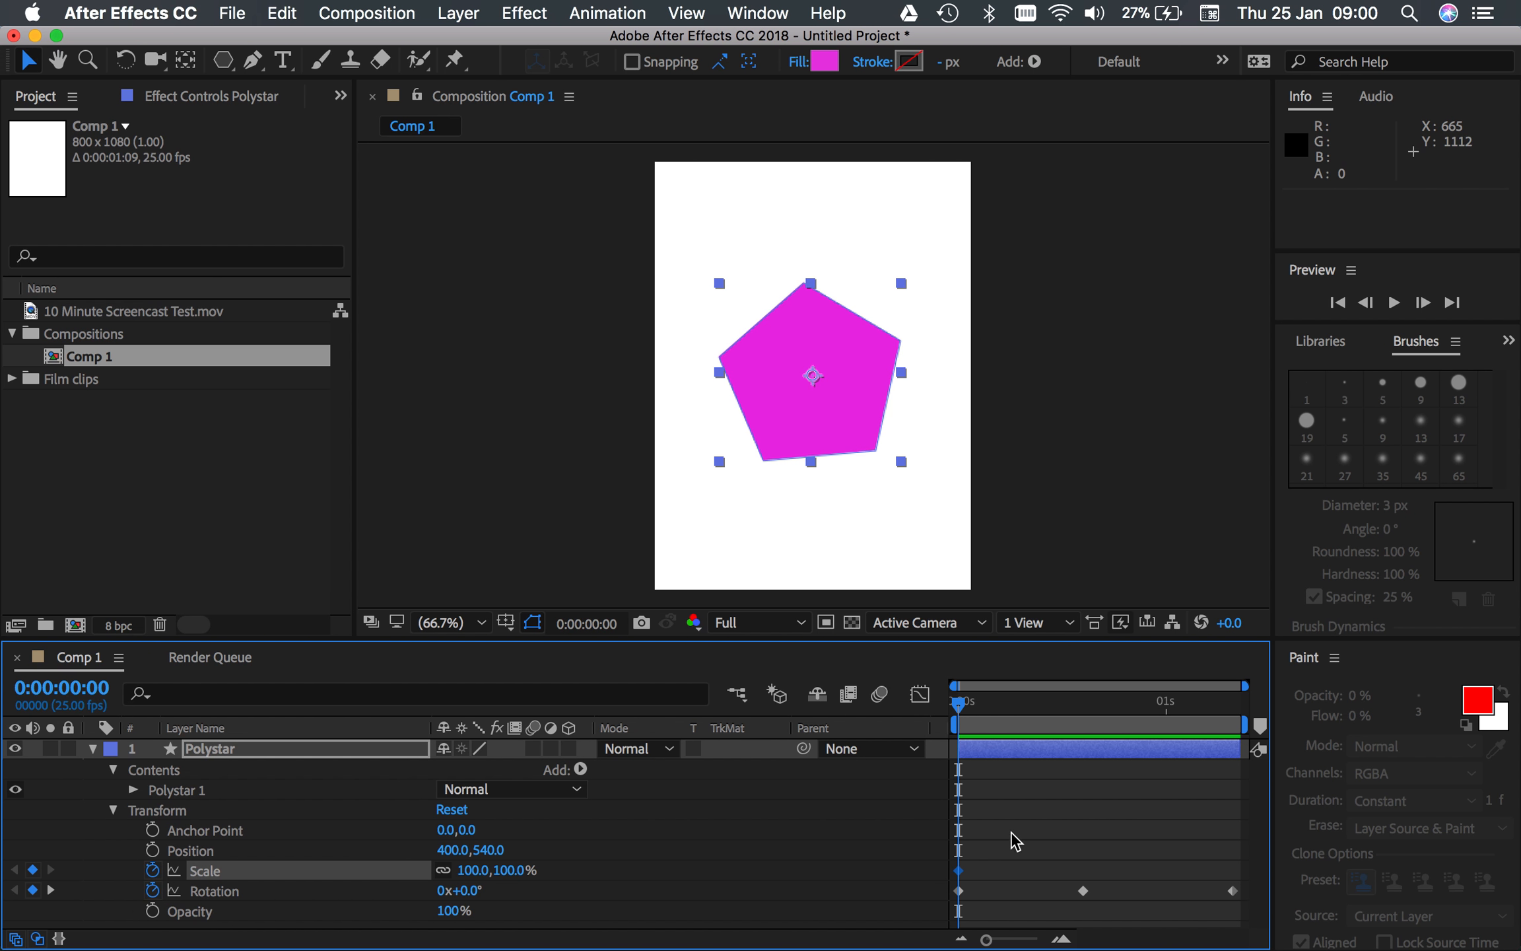
drag(1003, 716, 1233, 705)
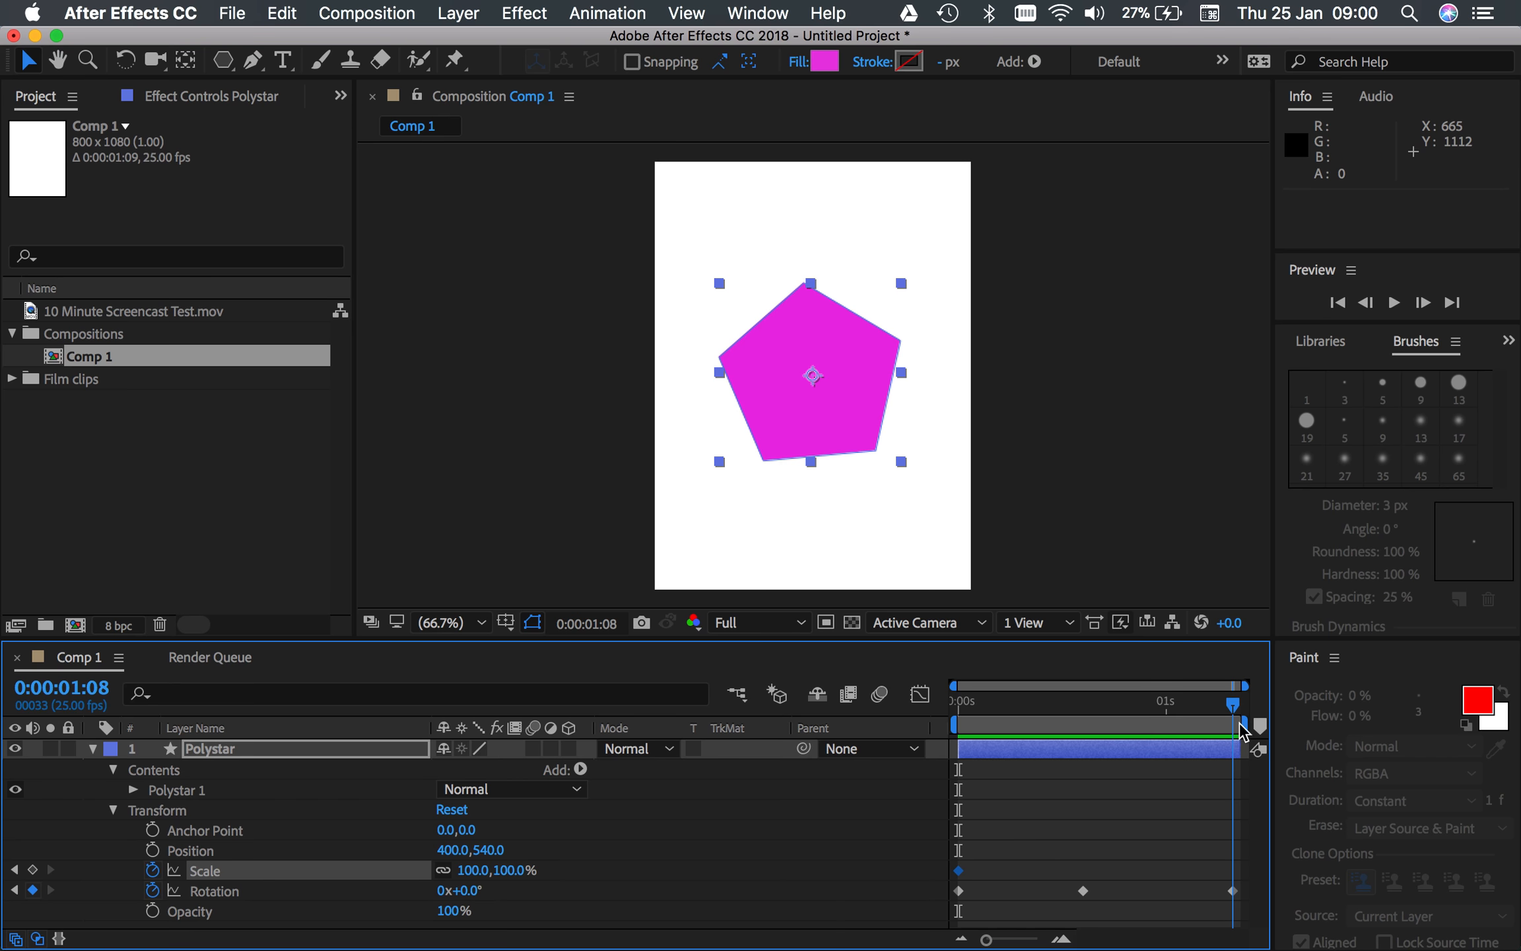
drag(973, 859, 949, 880)
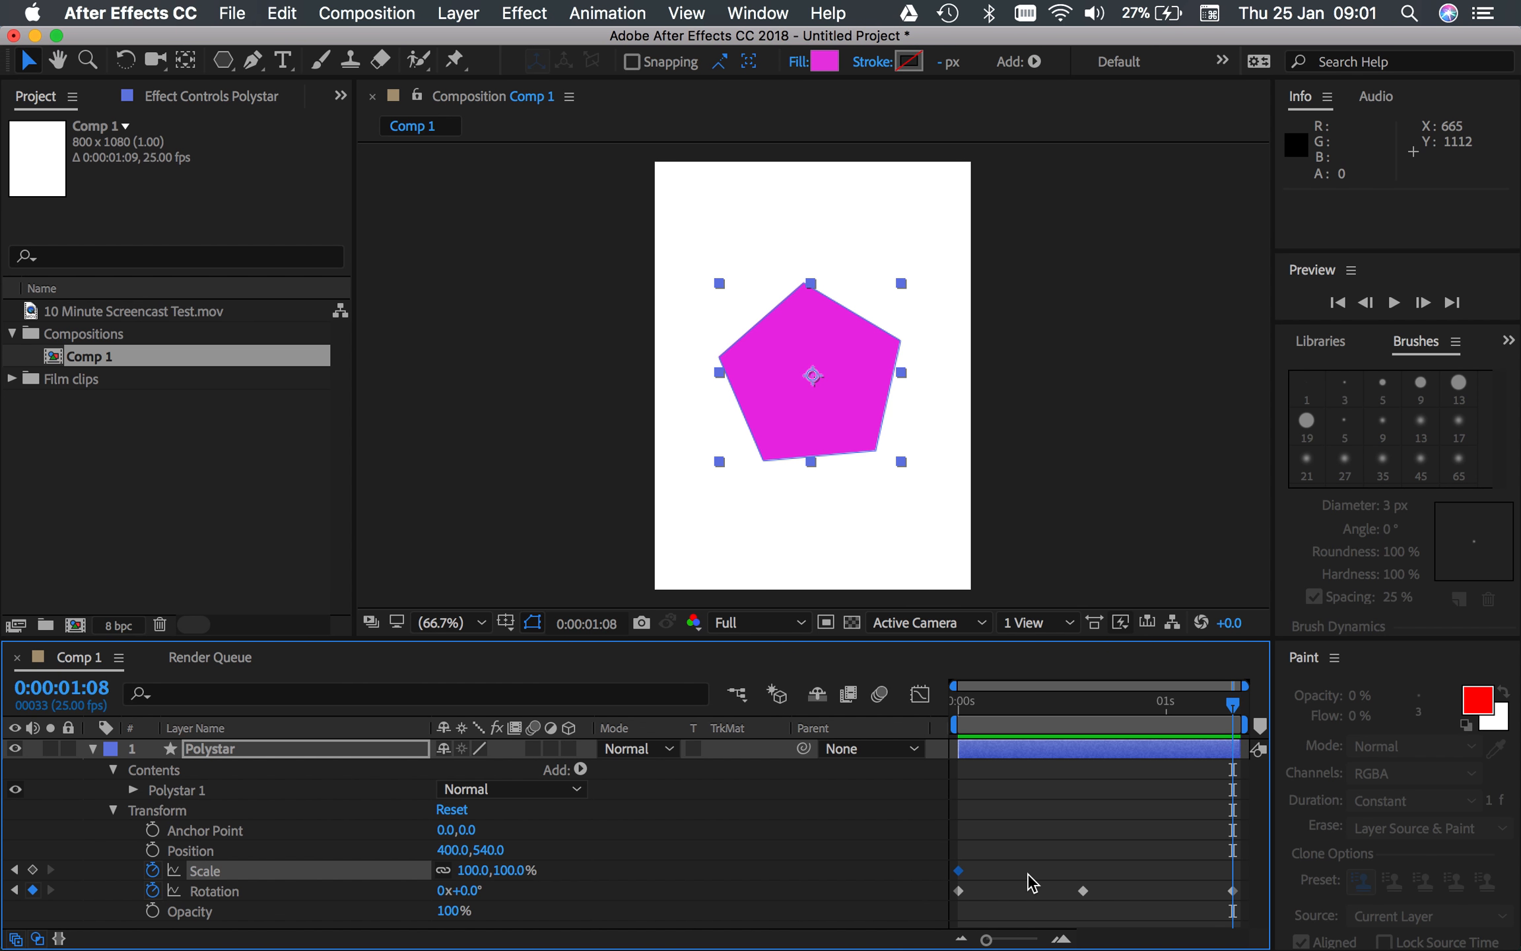
key(cmd+c)
key(cmd+v)
Add a Scale keyframe of 54.0, 54.0% at 0:00:00:20 on the Polystar layer.
click(1083, 710)
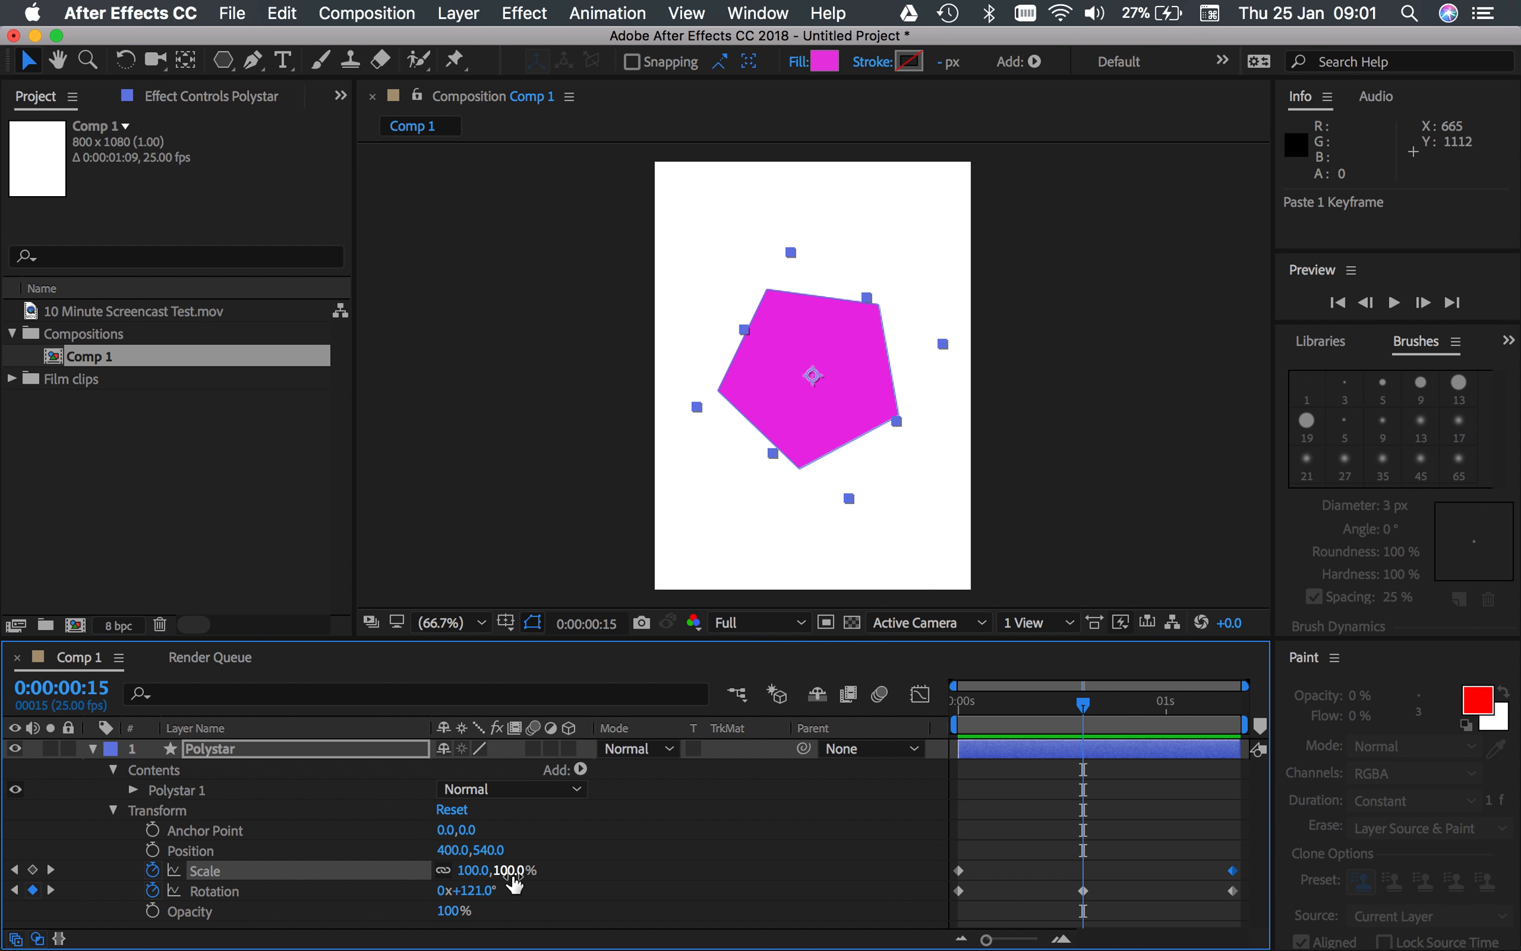
drag(1087, 711, 1126, 715)
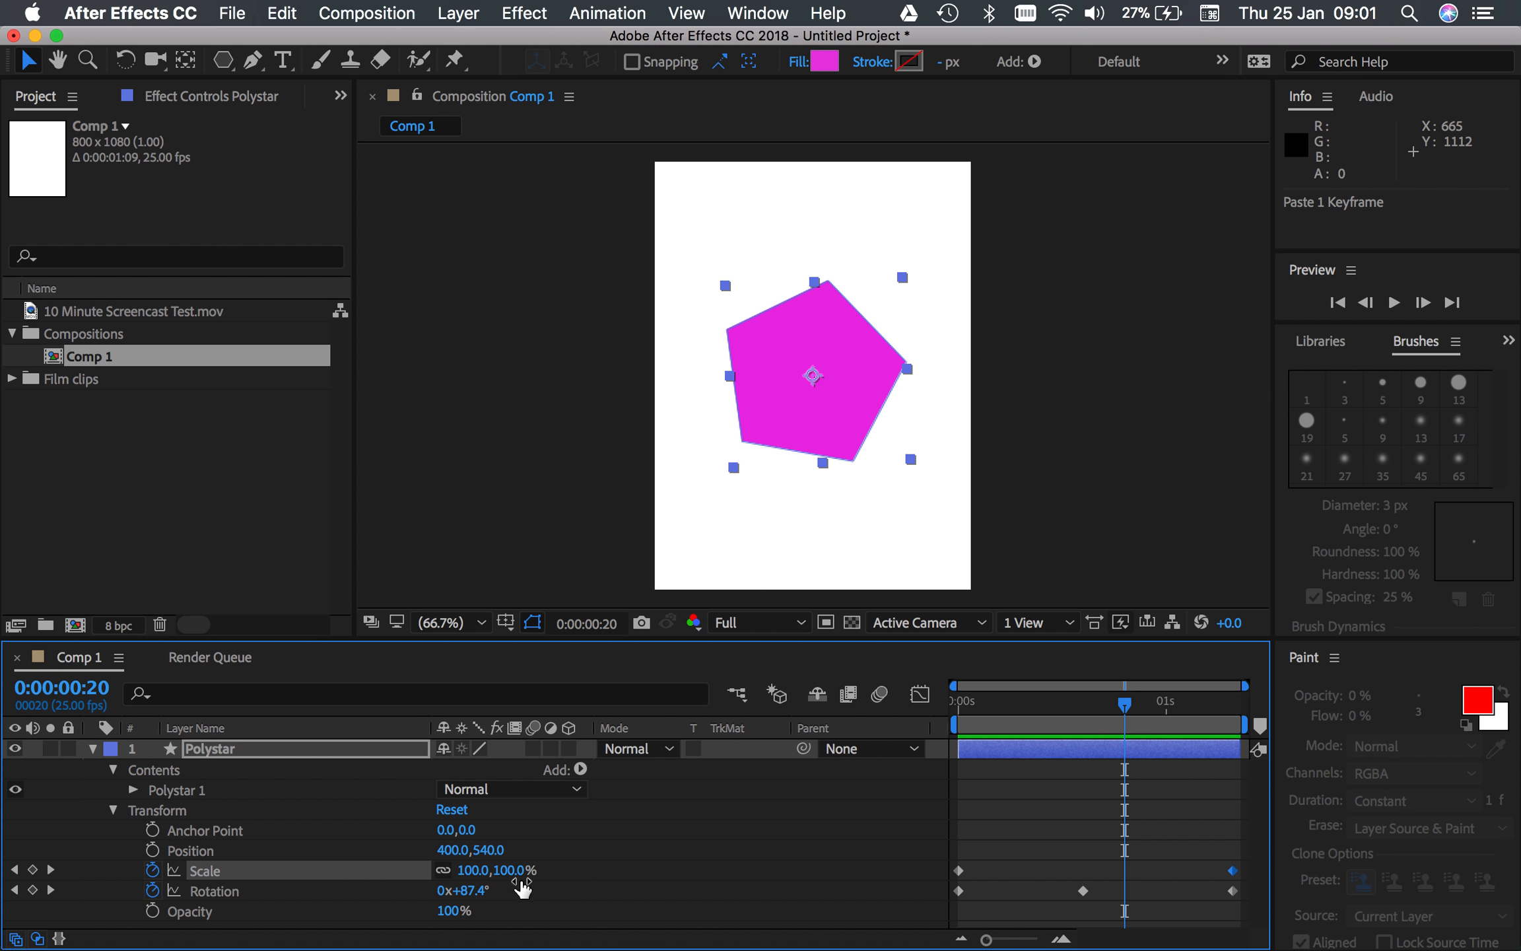
drag(510, 872, 462, 876)
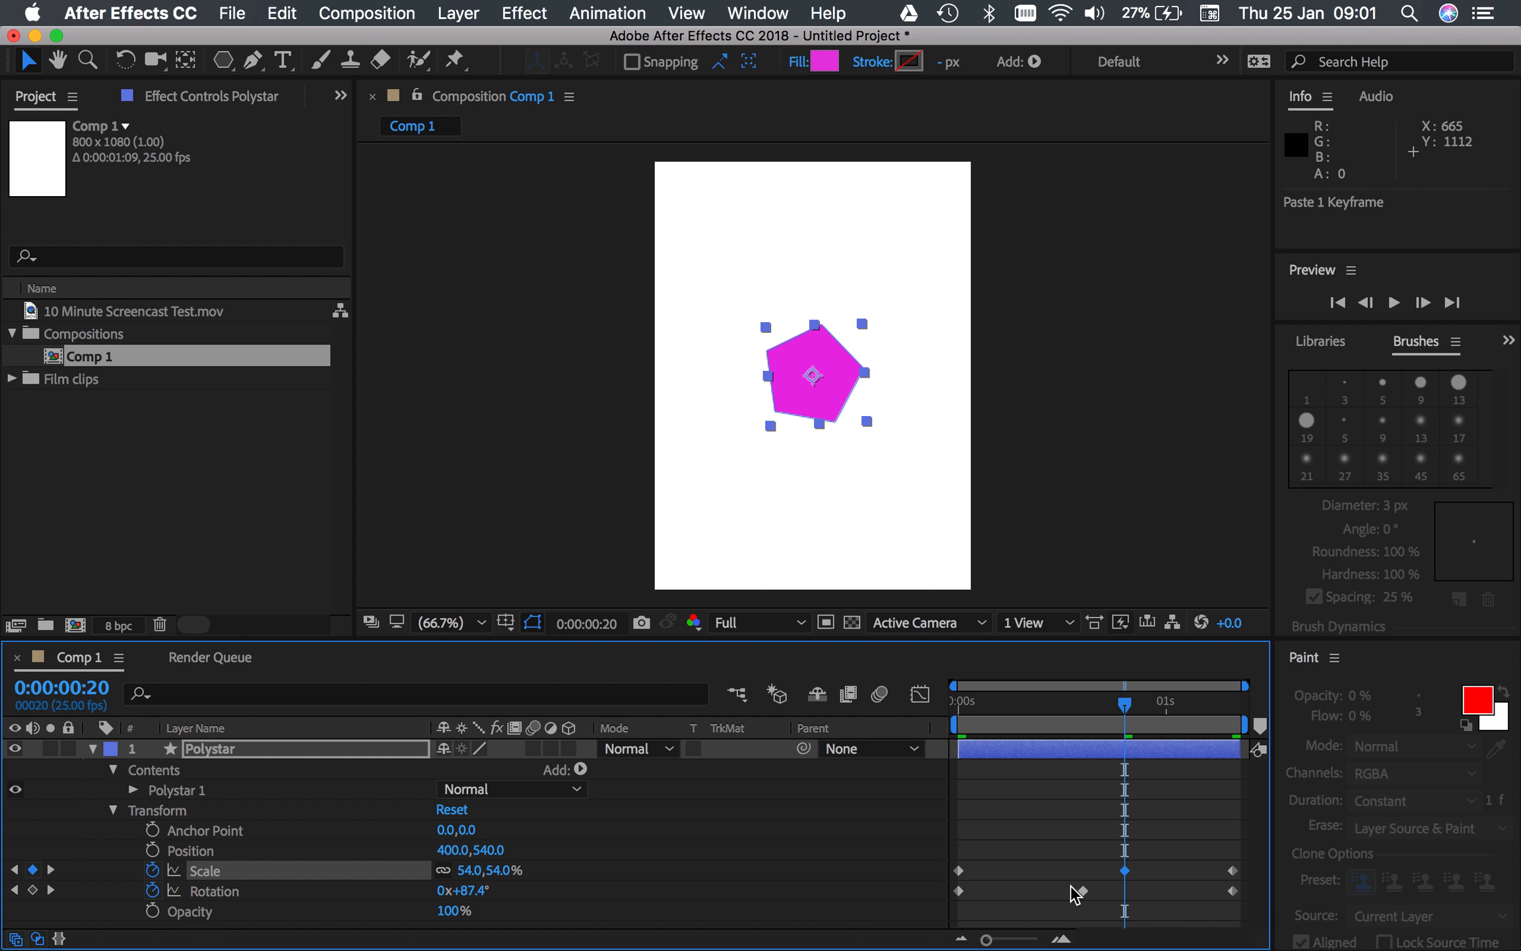
Preview the combined rotation and scale animation from the start and scrub through it to 0:00:01:08.
drag(1126, 707, 908, 720)
key(space)
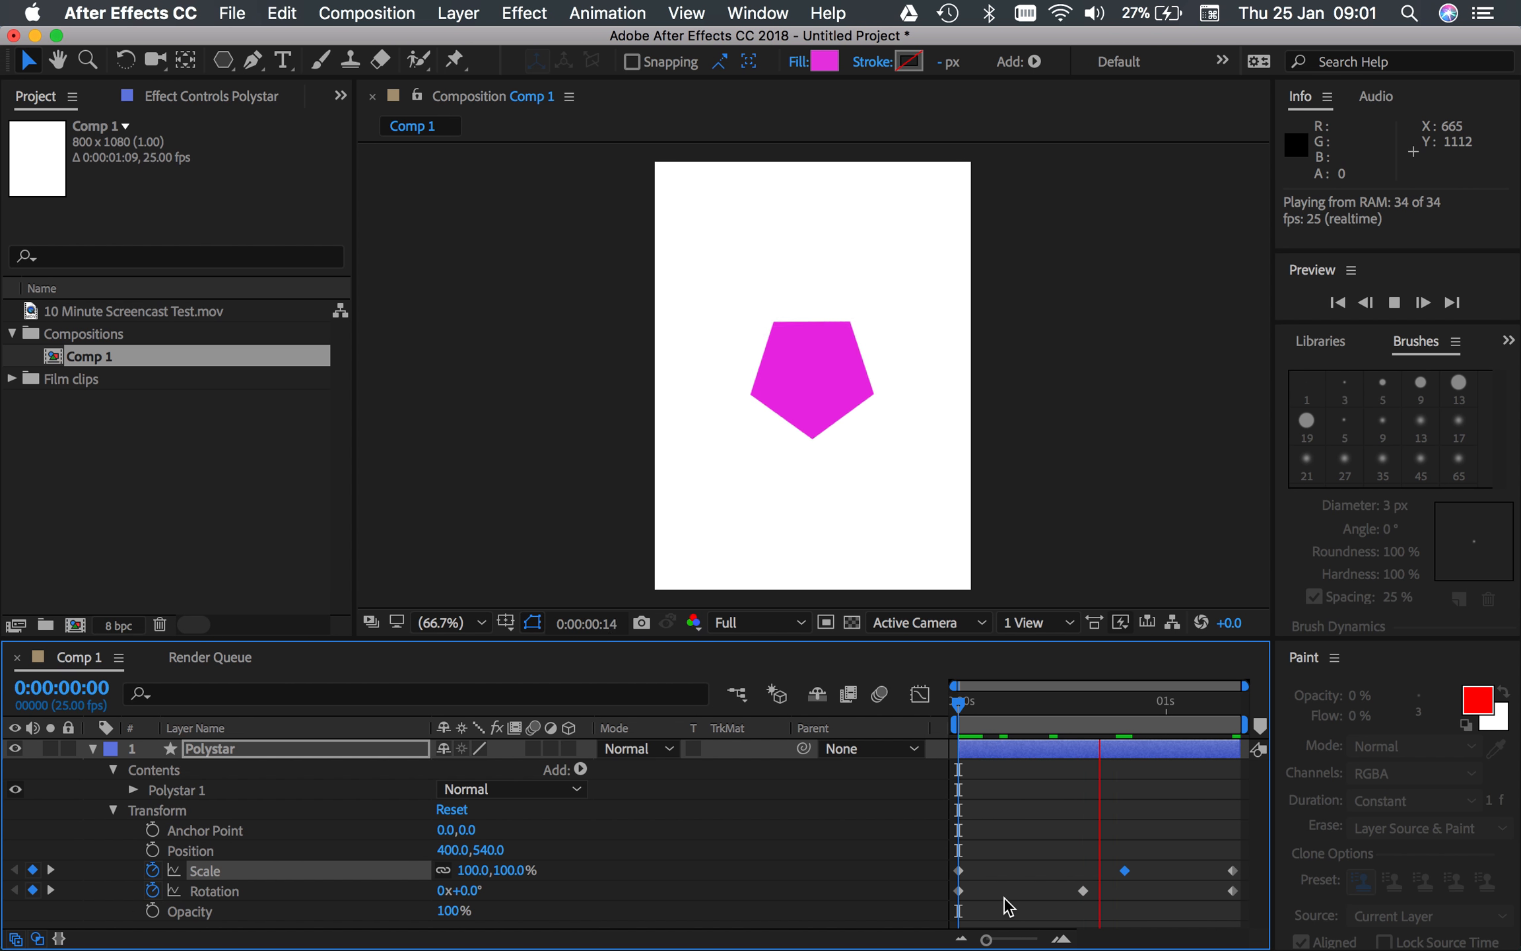
key(space)
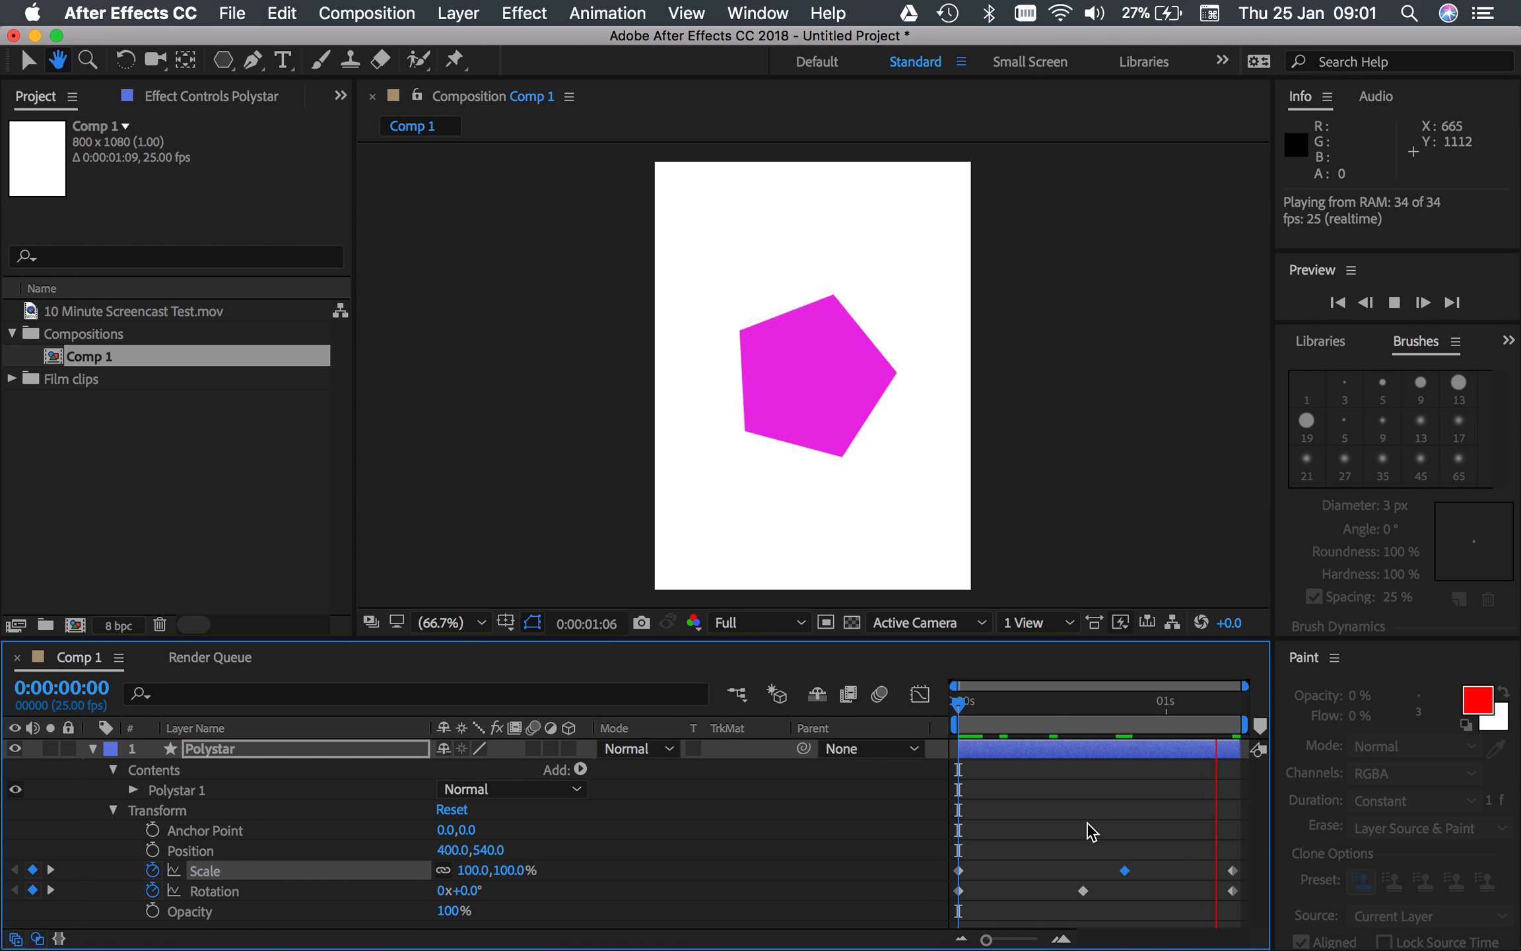
drag(1221, 707, 918, 735)
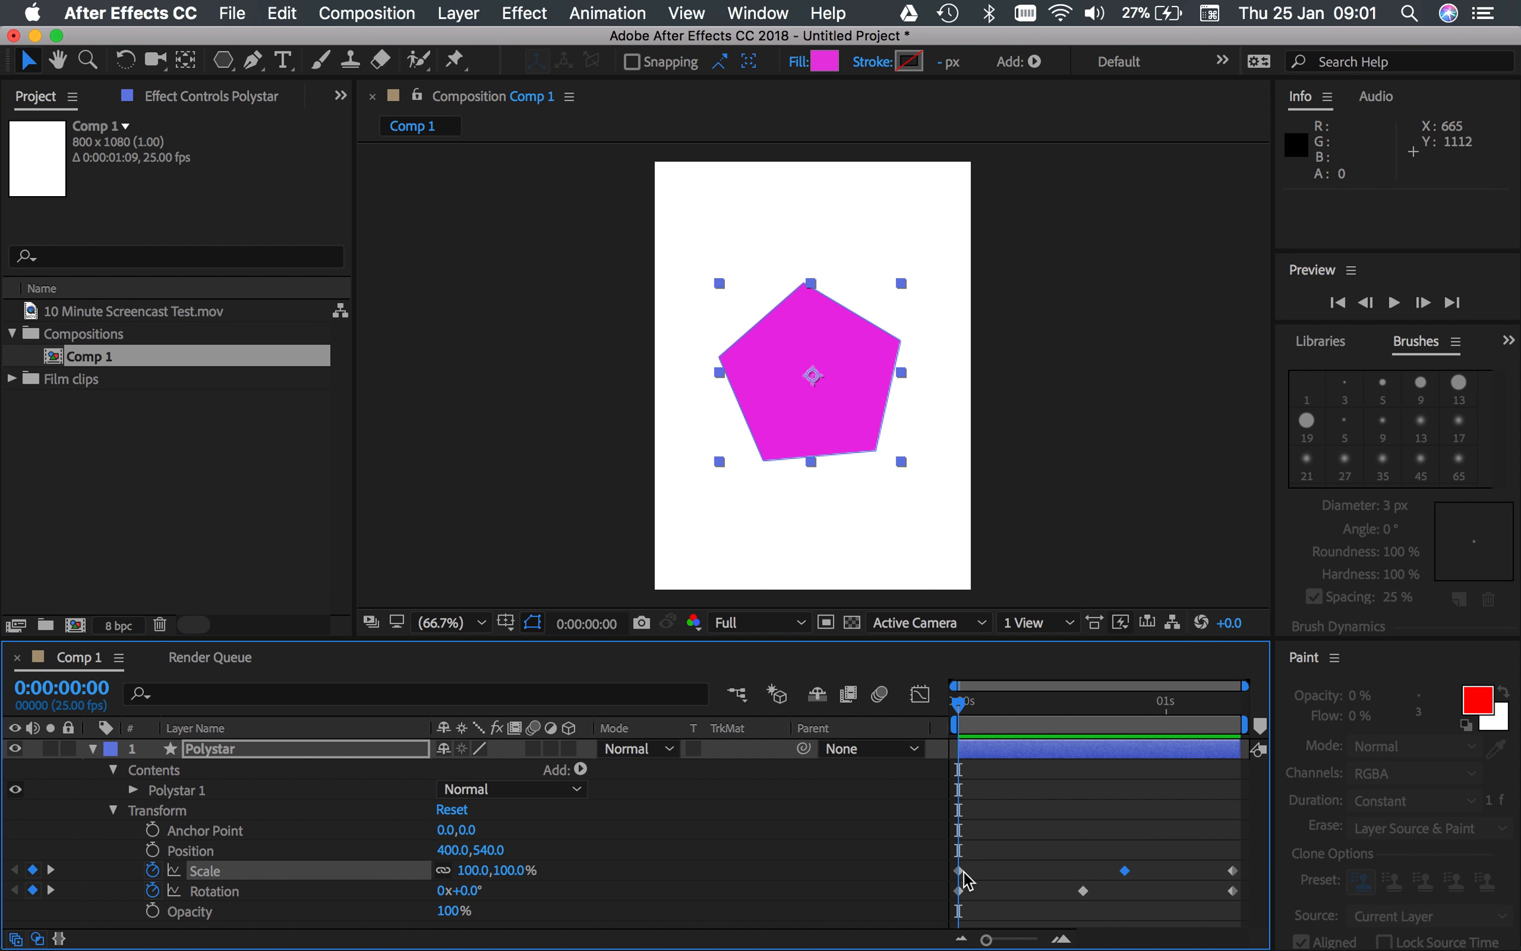
drag(963, 710, 1250, 741)
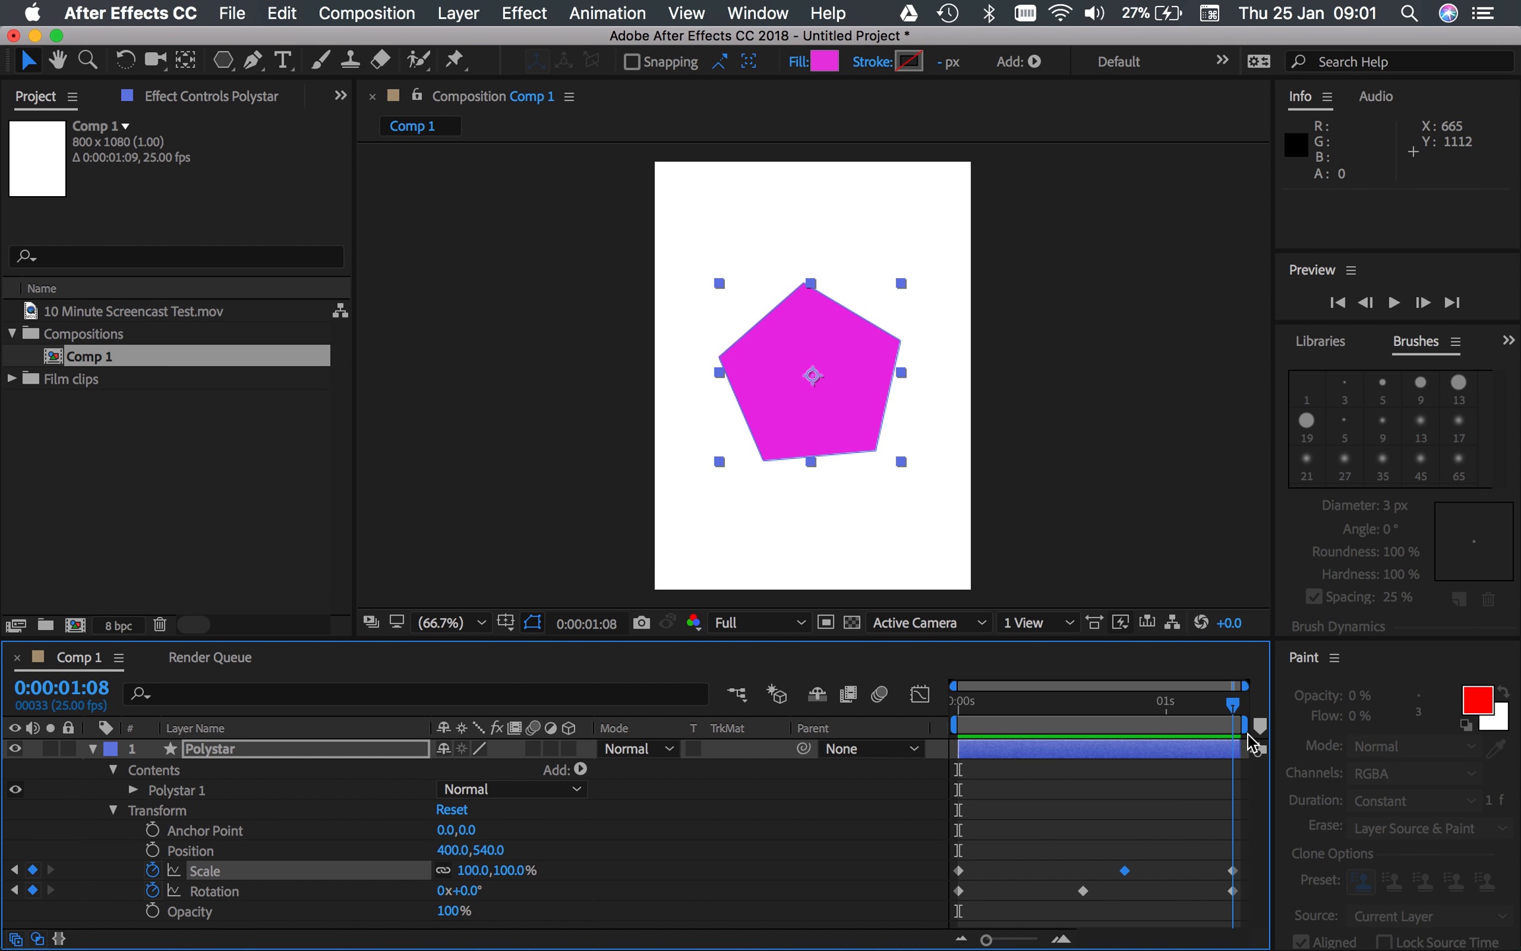
key(space)
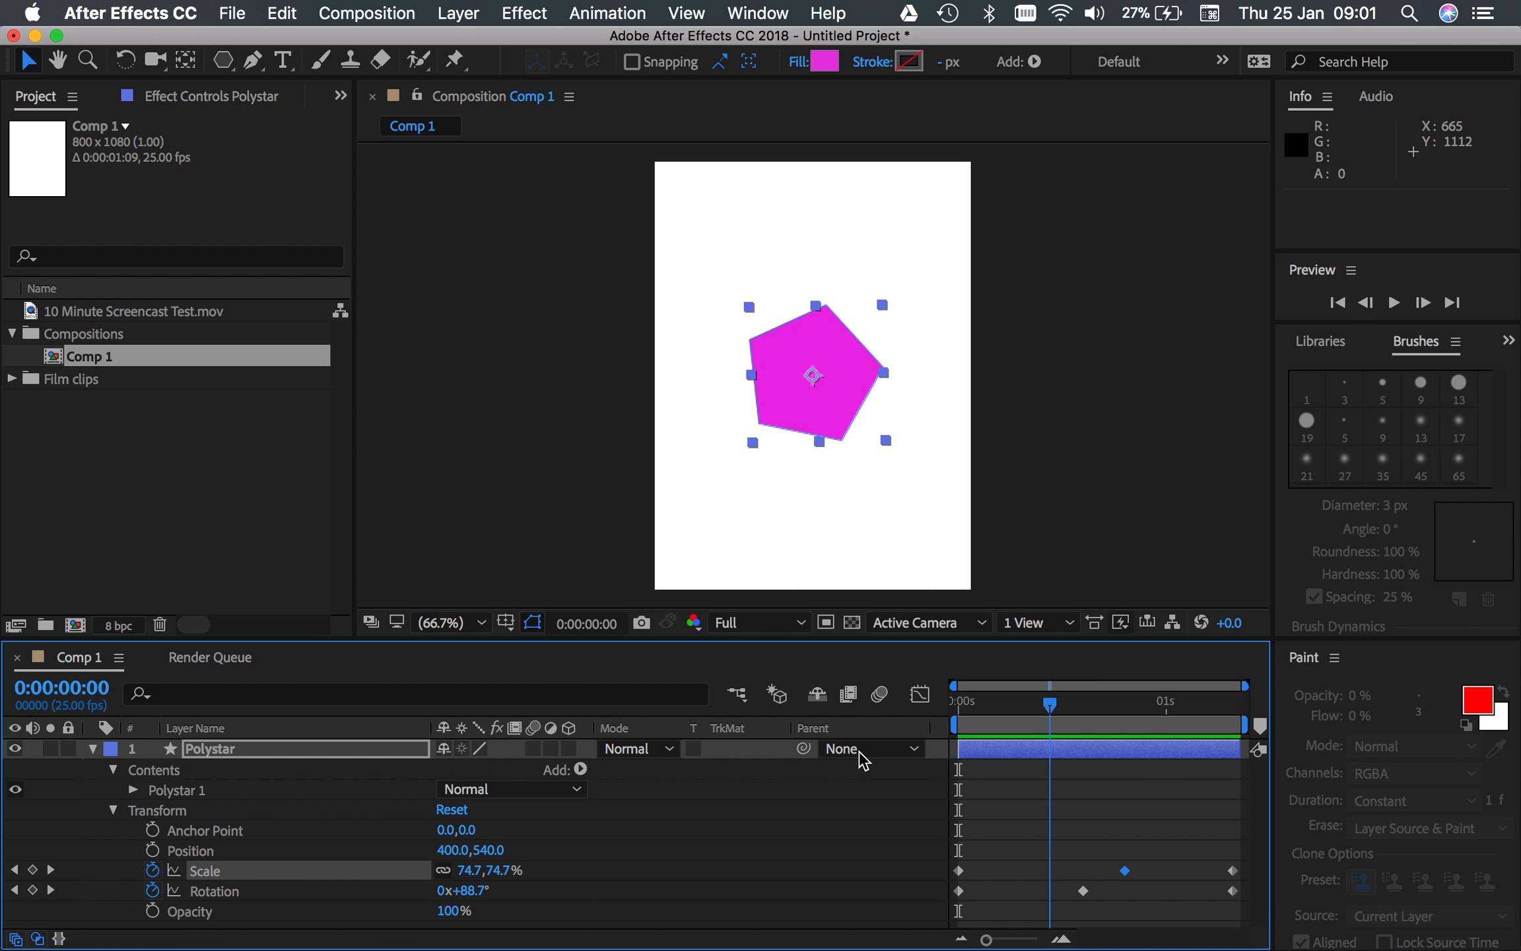
Enable keyframing for the Polystar layer's Opacity at 0:00:00:00 and copy that keyframe to 0:00:01:08.
drag(1127, 756, 852, 769)
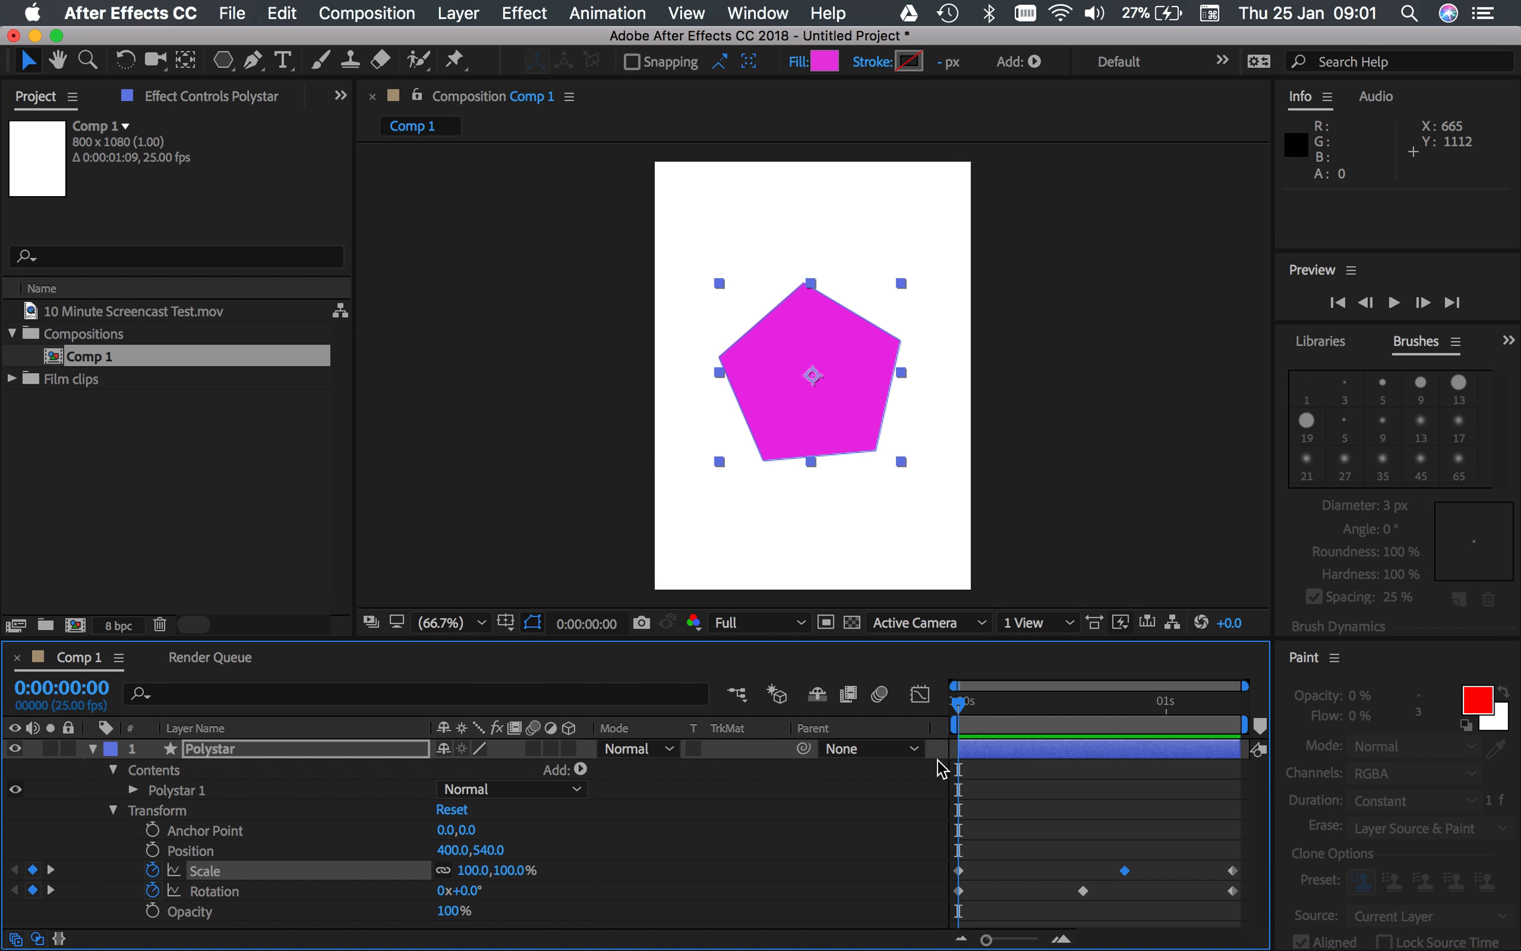
click(153, 912)
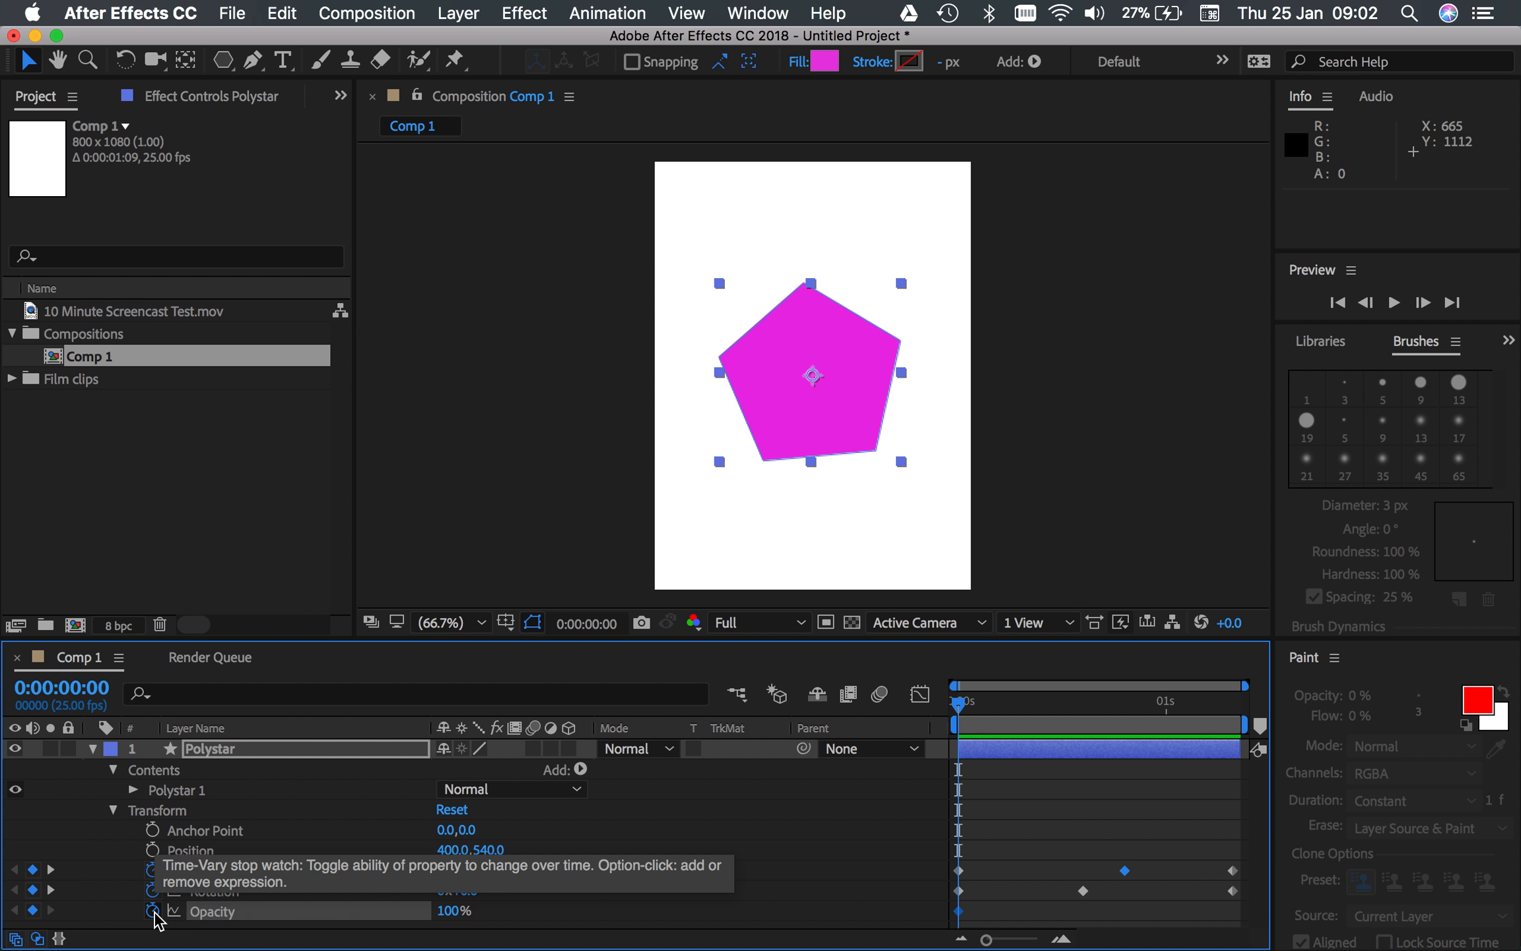
click(983, 911)
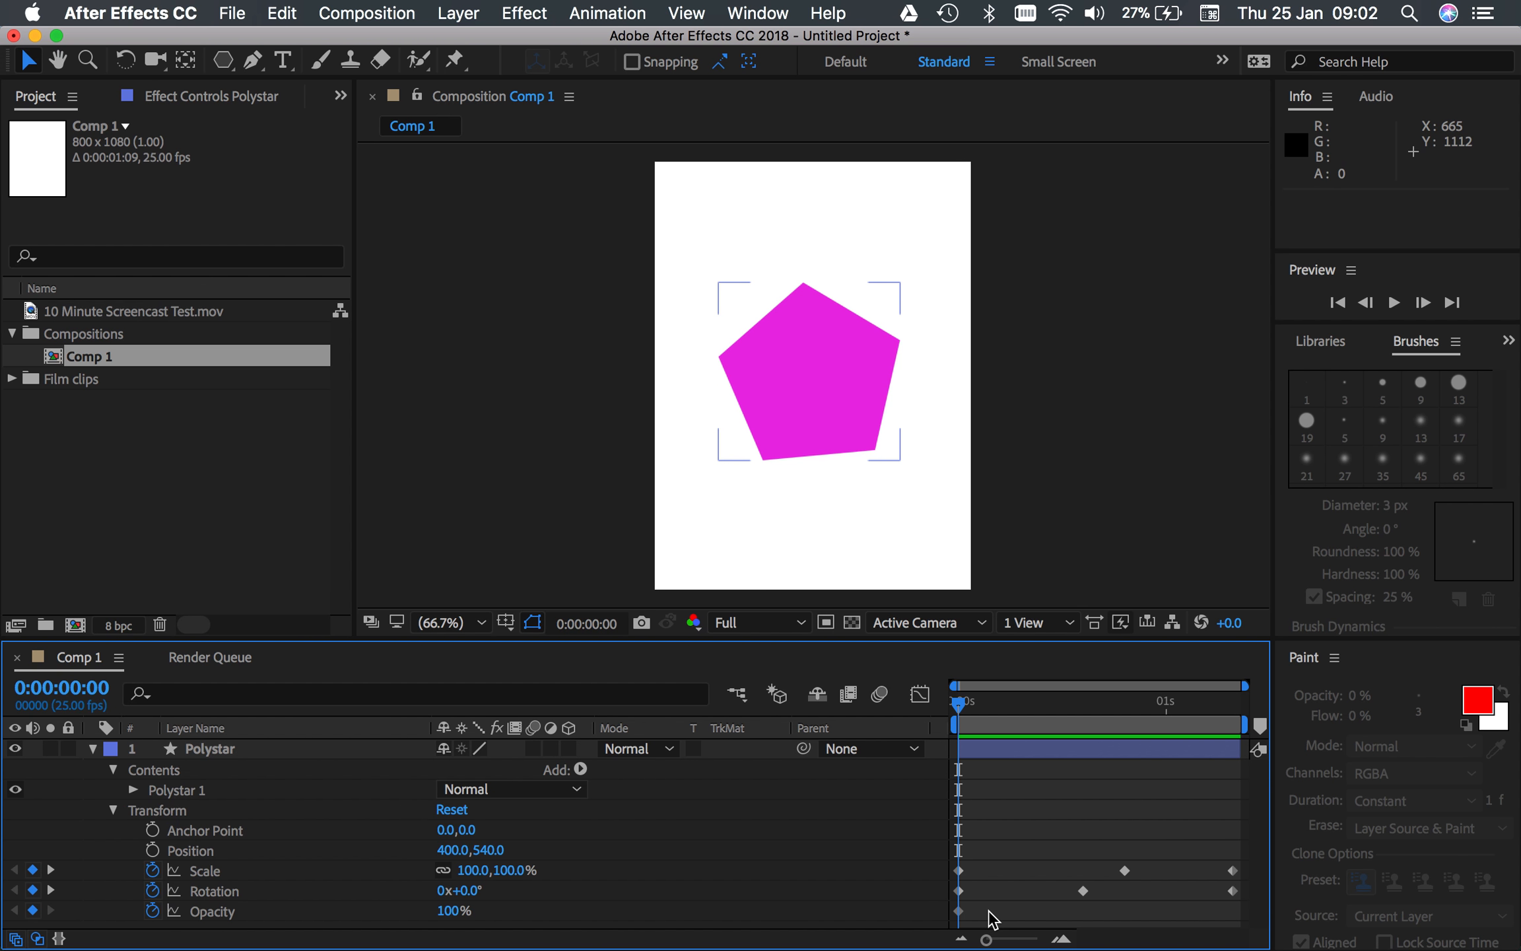
click(957, 916)
key(super+c)
drag(960, 704, 1273, 720)
key(super+v)
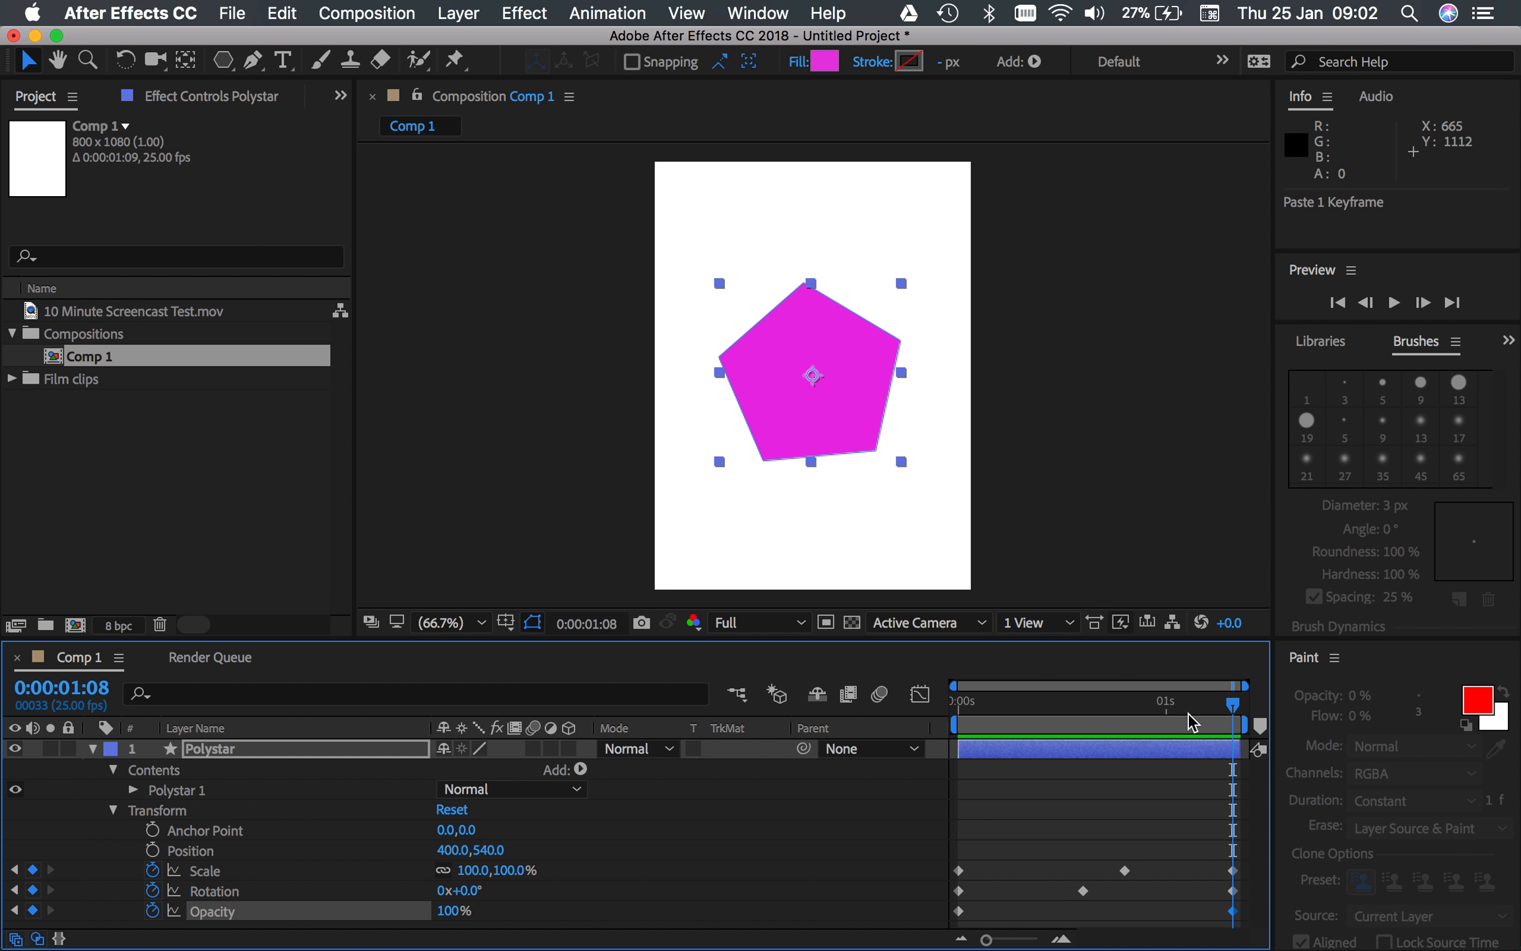
Add an Opacity keyframe of 14% at 0:00:00:15 on the Polystar layer.
drag(1172, 704, 1079, 725)
drag(452, 910, 380, 930)
drag(368, 934, 375, 936)
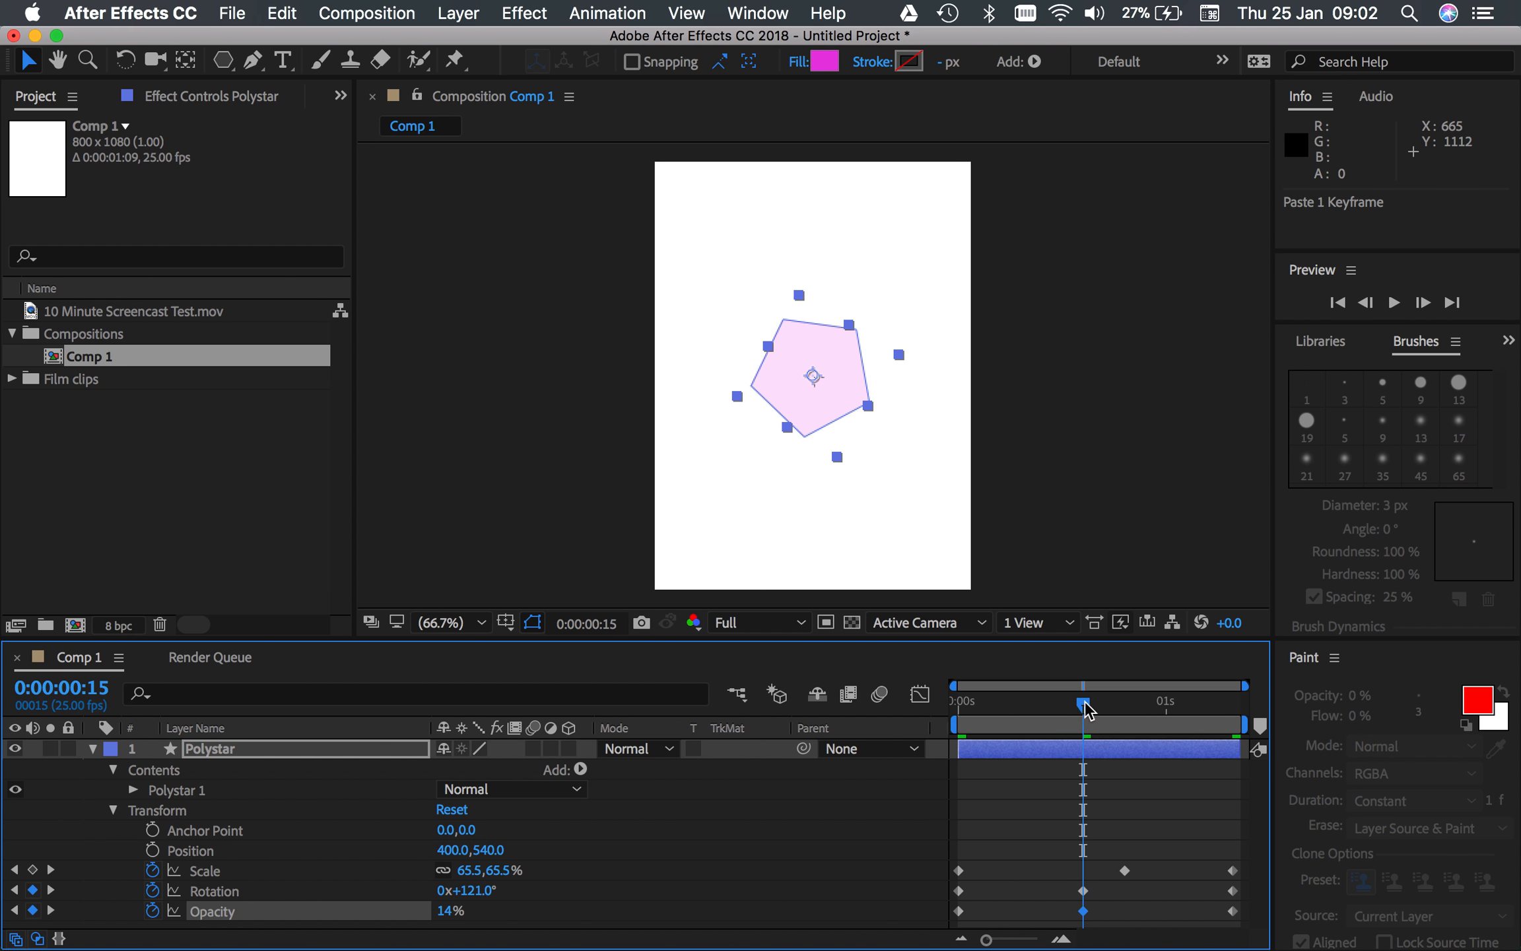
Preview the combined rotation, scale and opacity animation from the start and return to 0:00:00:00.
click(992, 704)
key(Home)
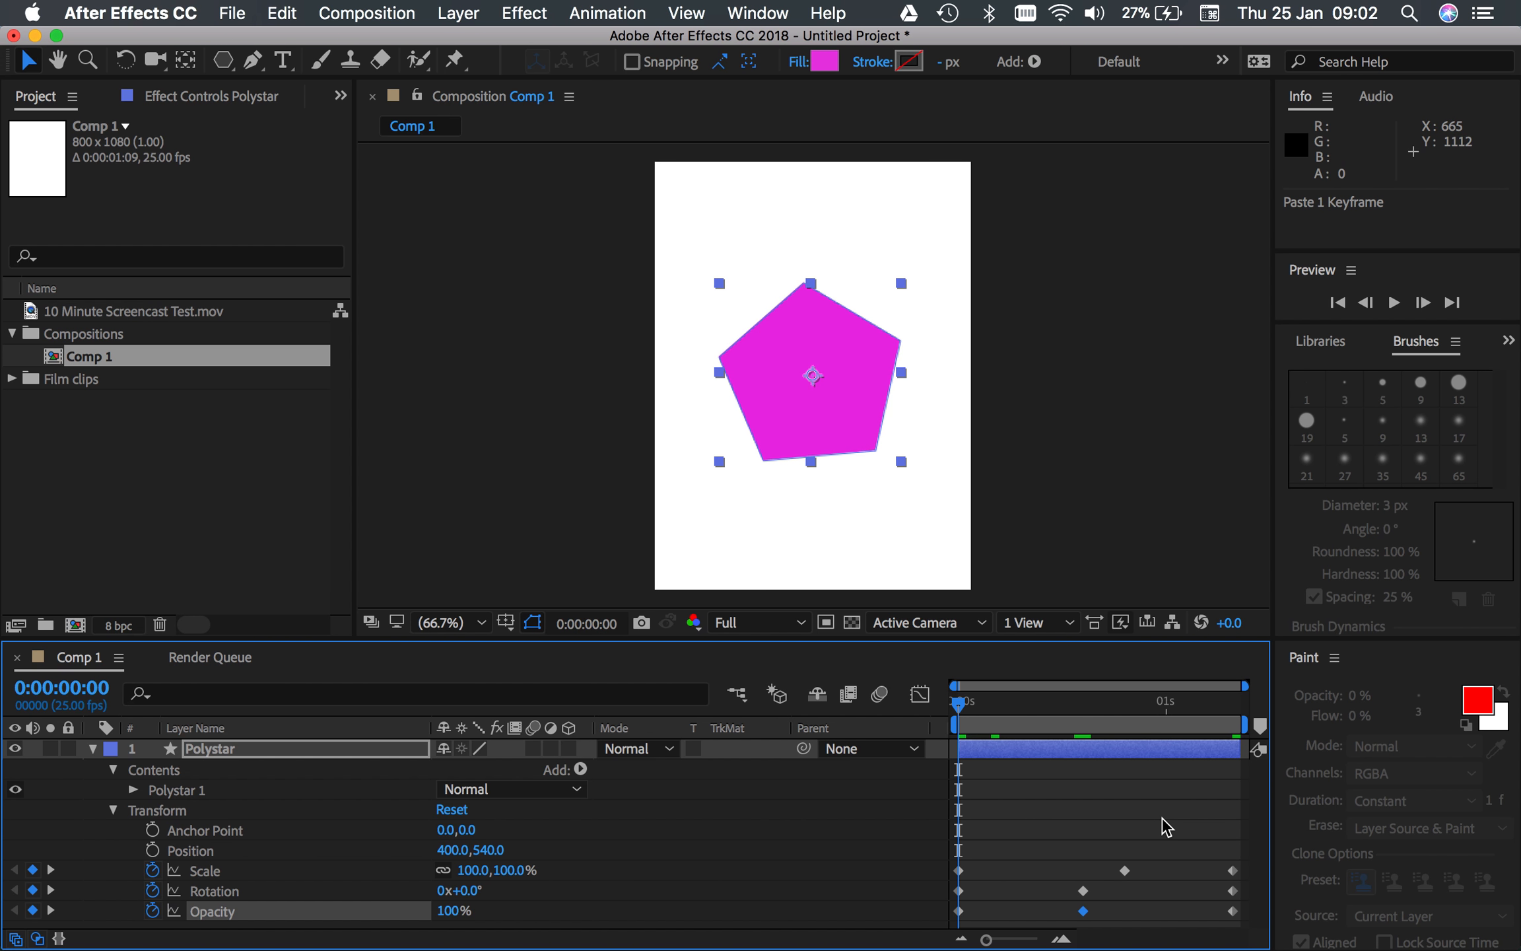
key(space)
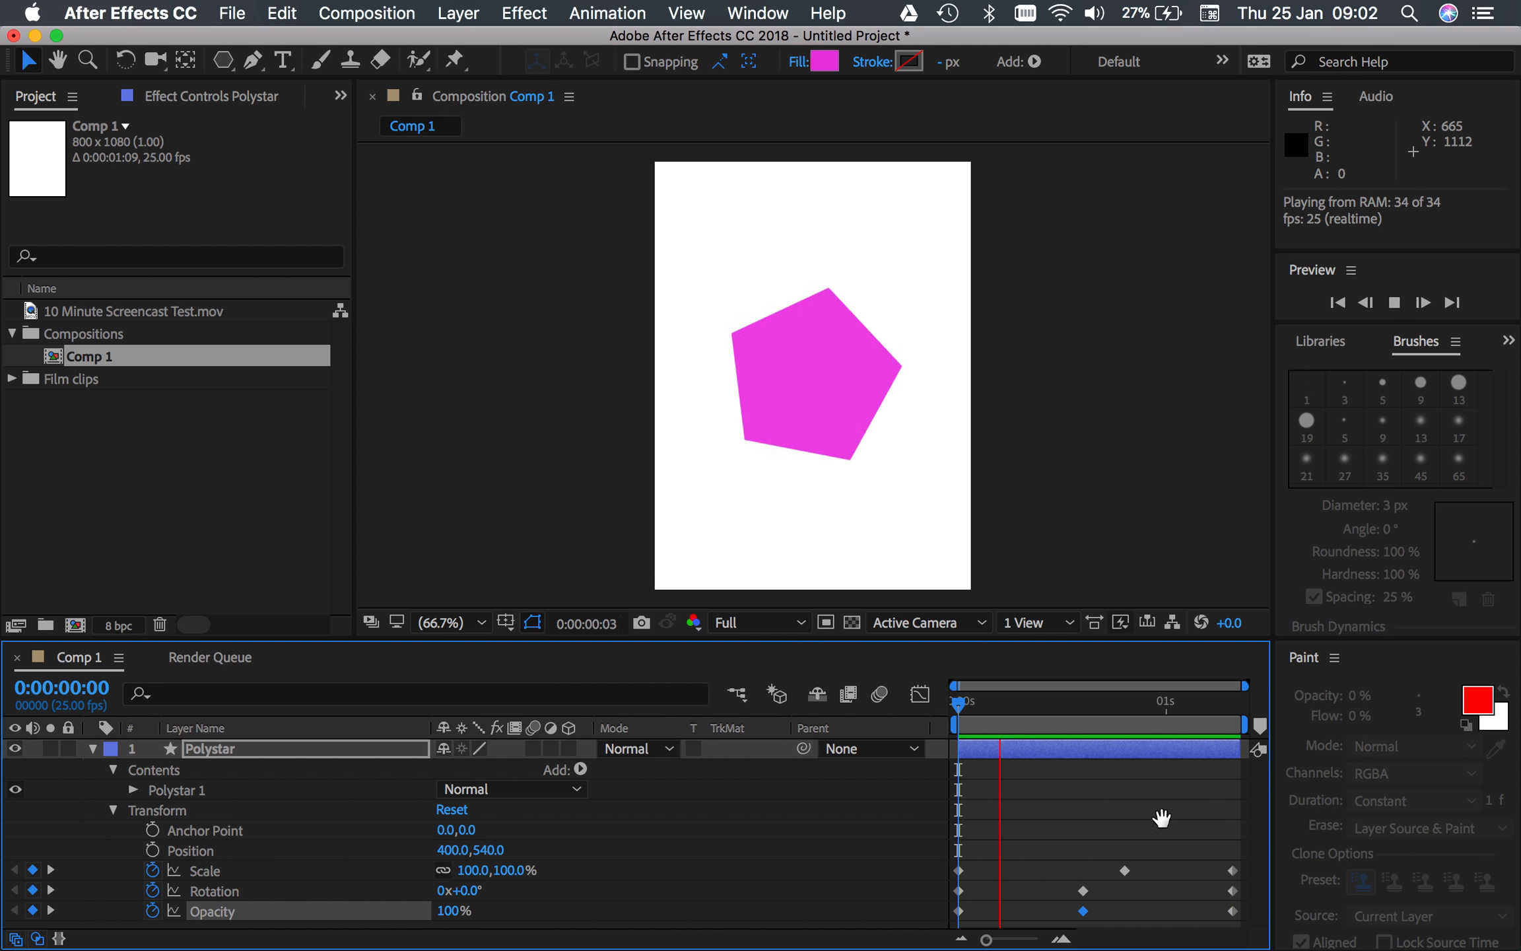
key(space)
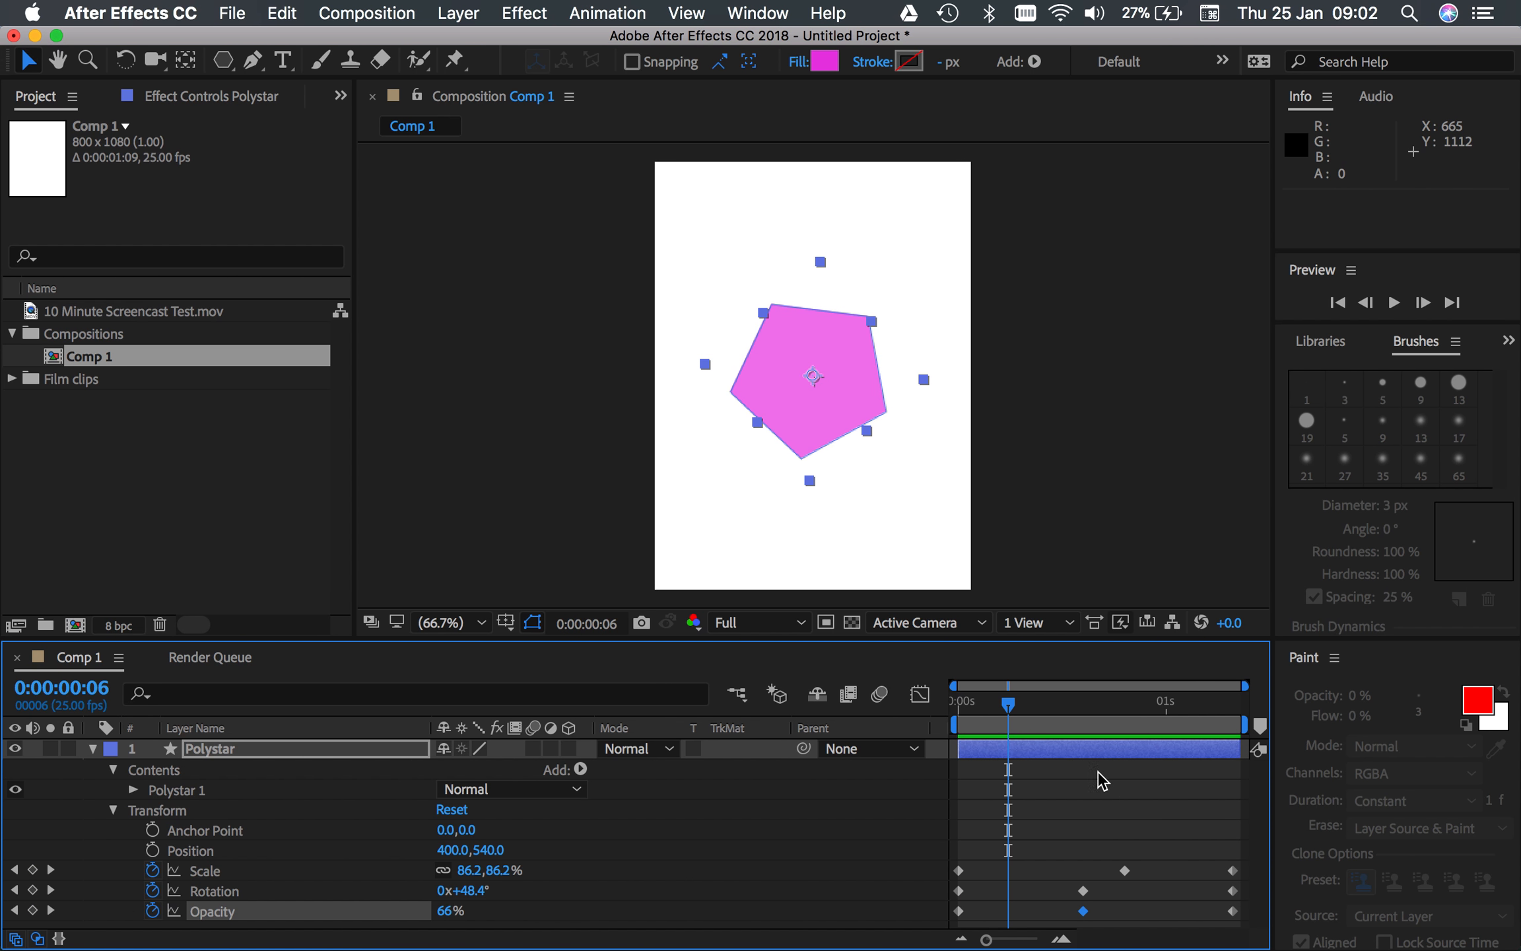
drag(1010, 710, 927, 683)
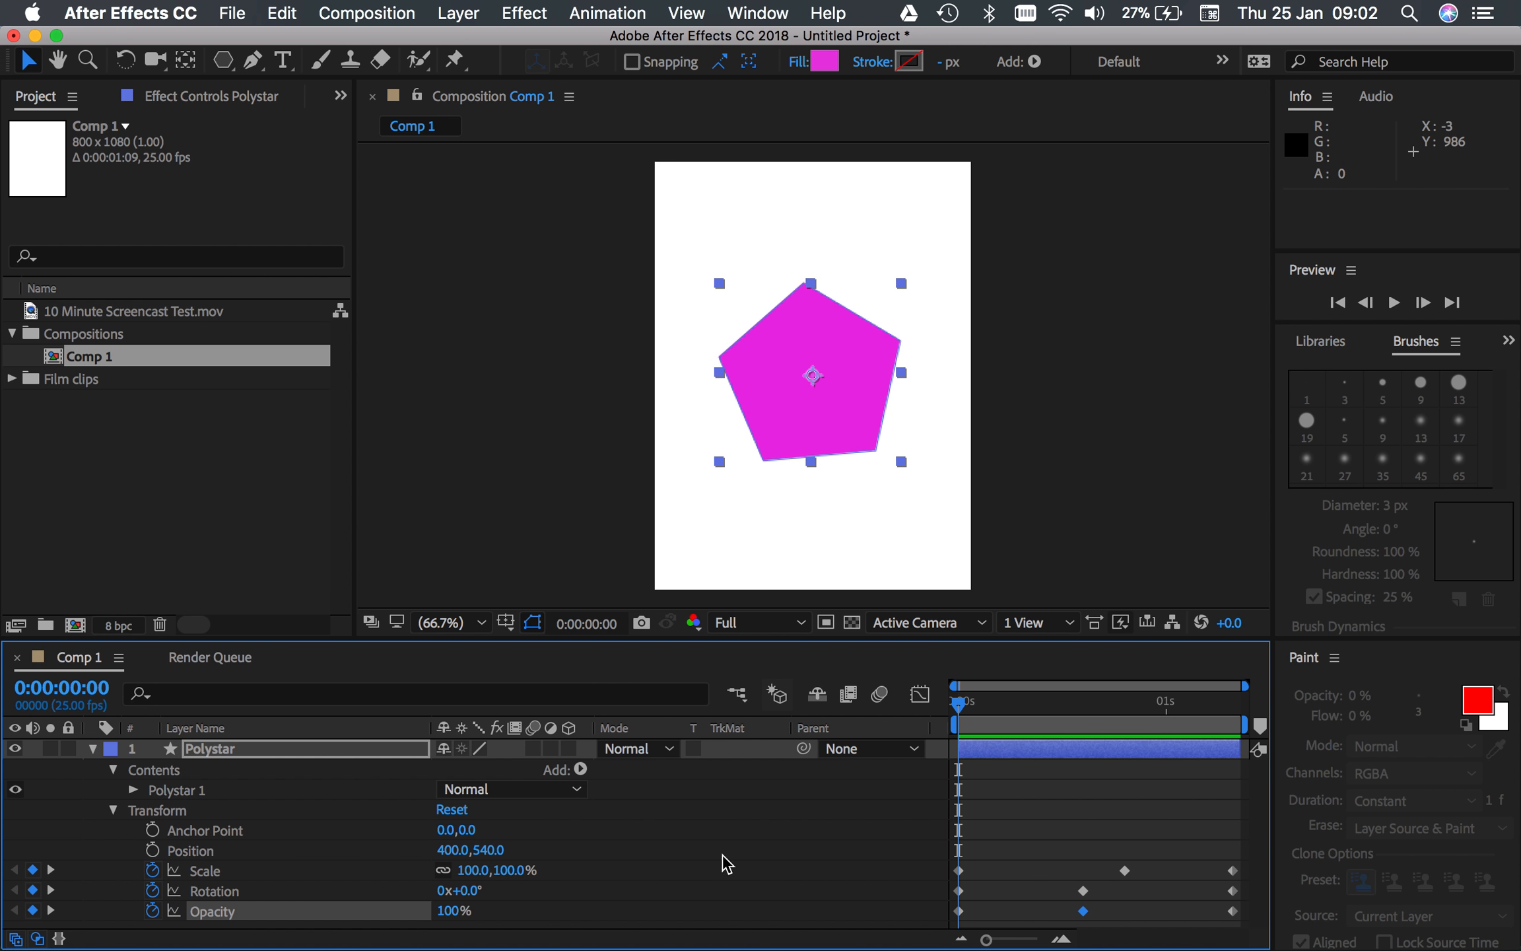
Collapse the Polystar layer's properties, apply the Roughen Edges stylize effect to it and display the effect's settings.
click(214, 891)
click(90, 749)
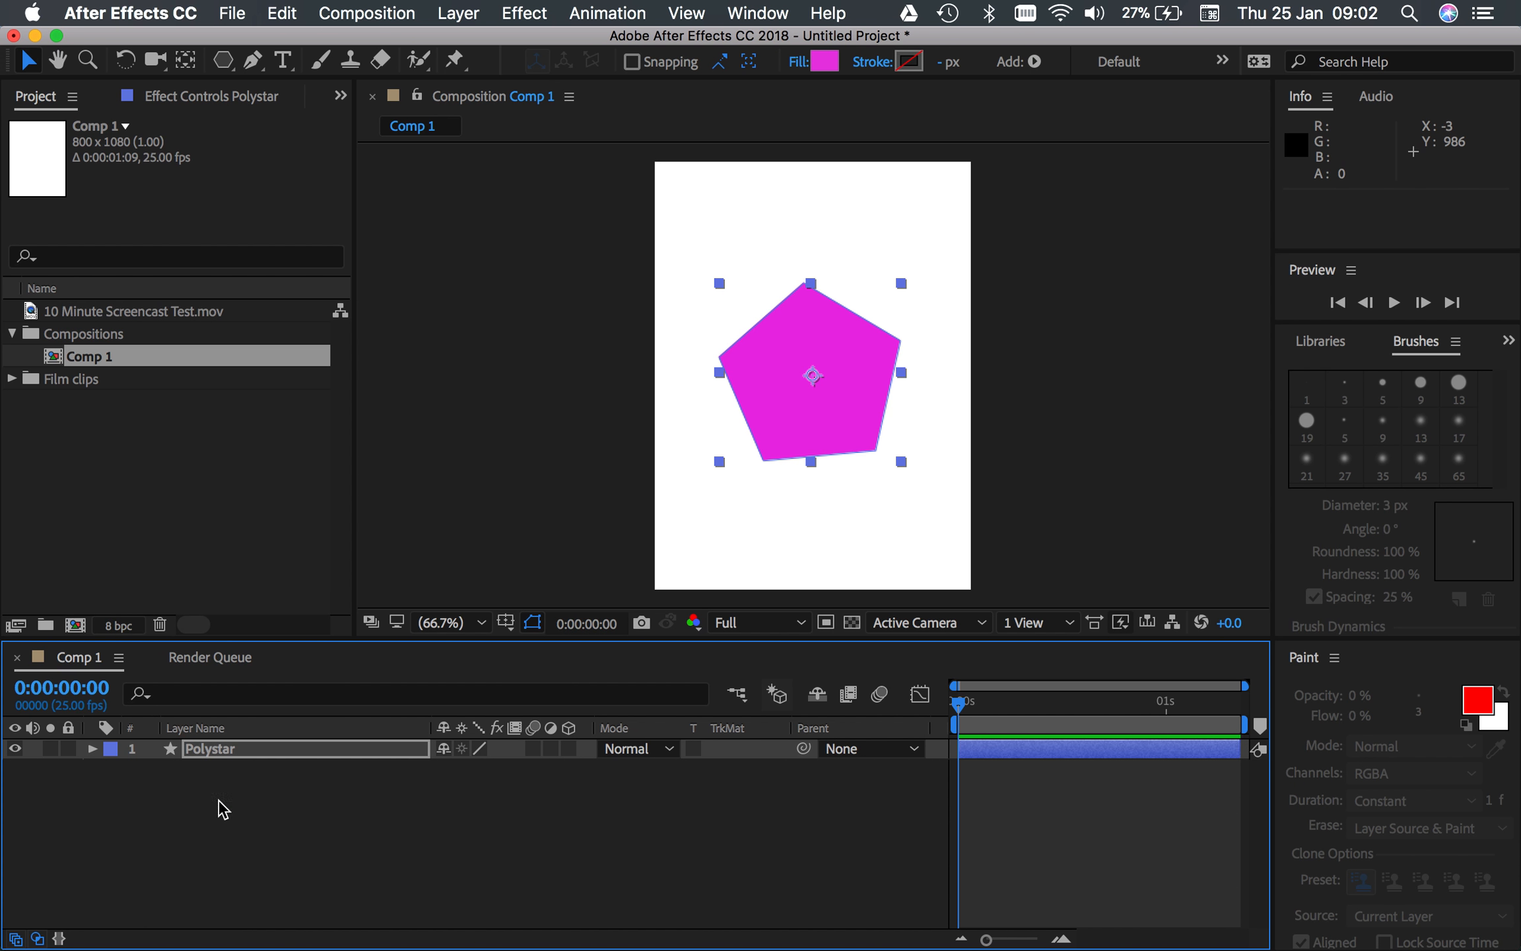
click(394, 841)
click(295, 751)
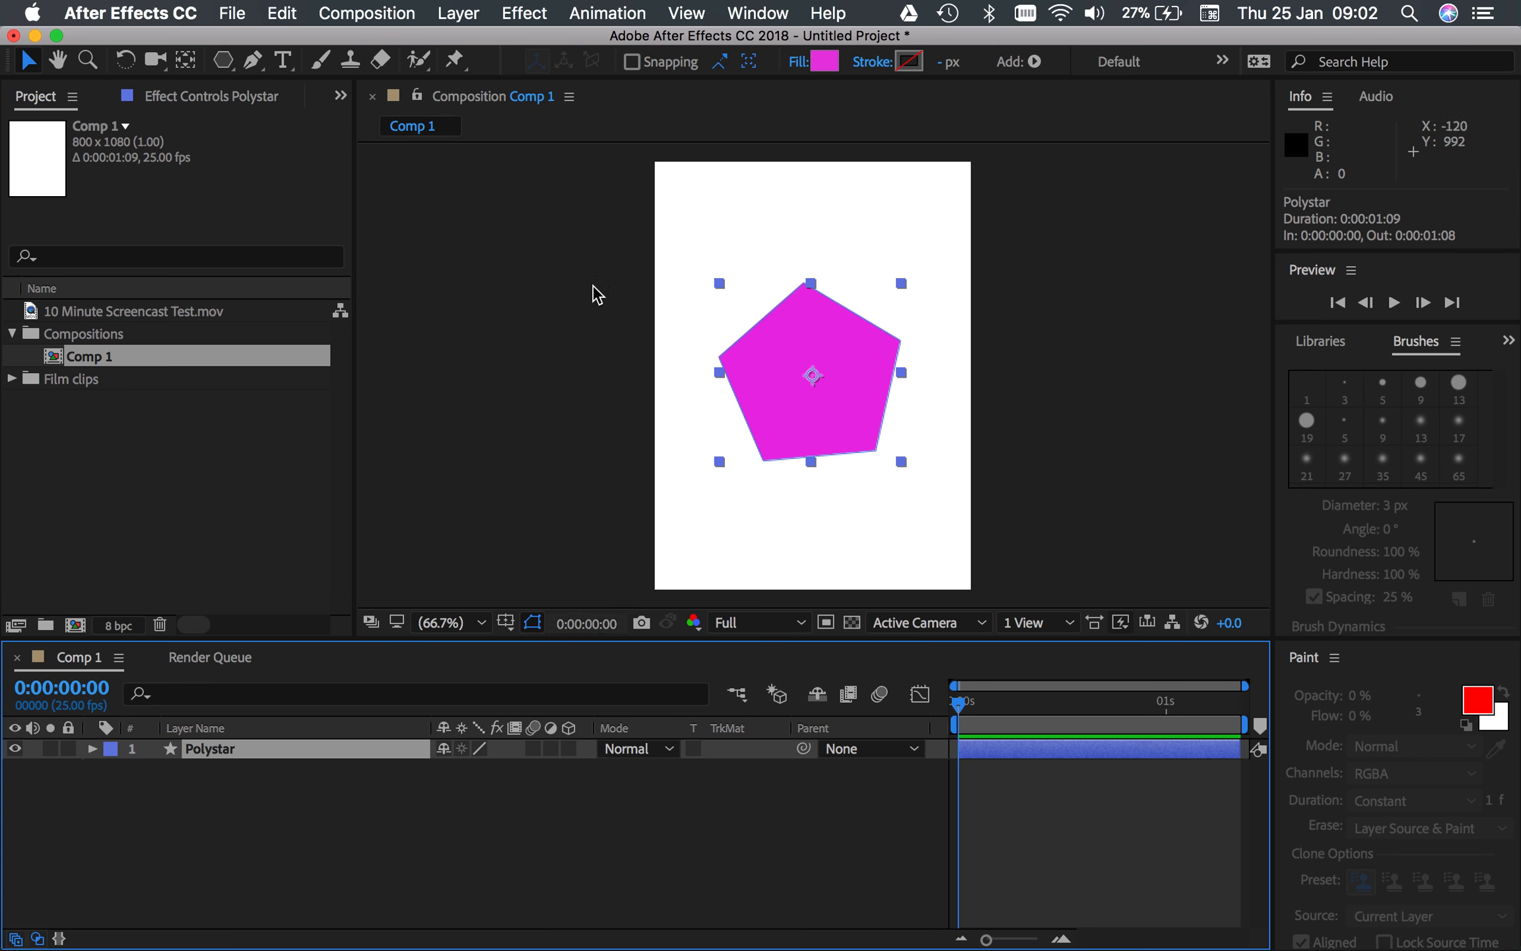
click(521, 14)
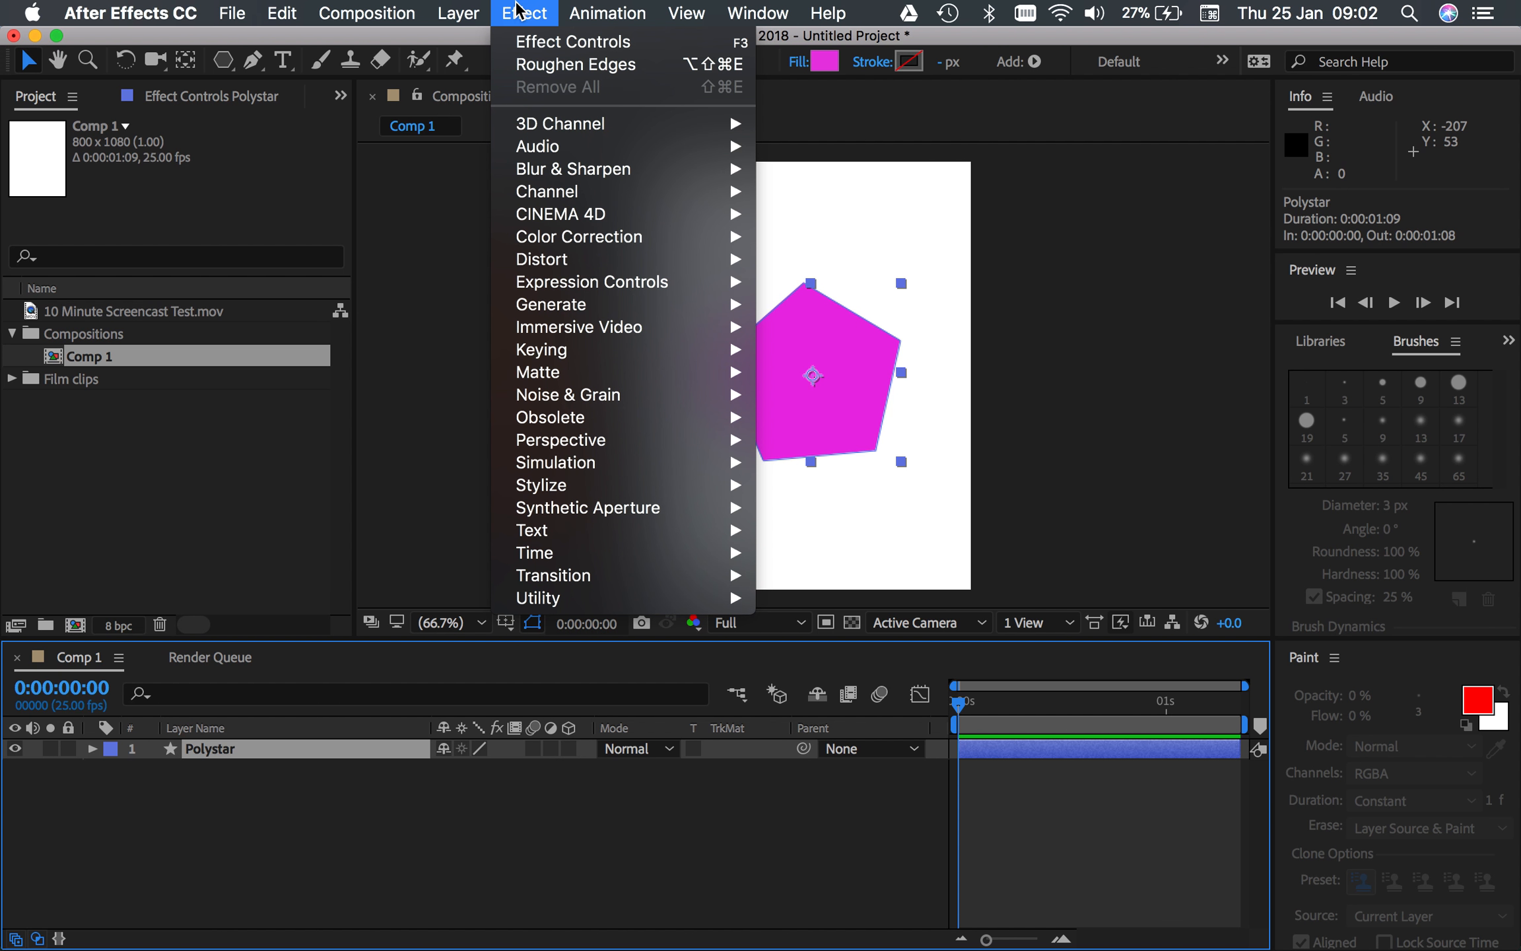
mouse_move(695, 489)
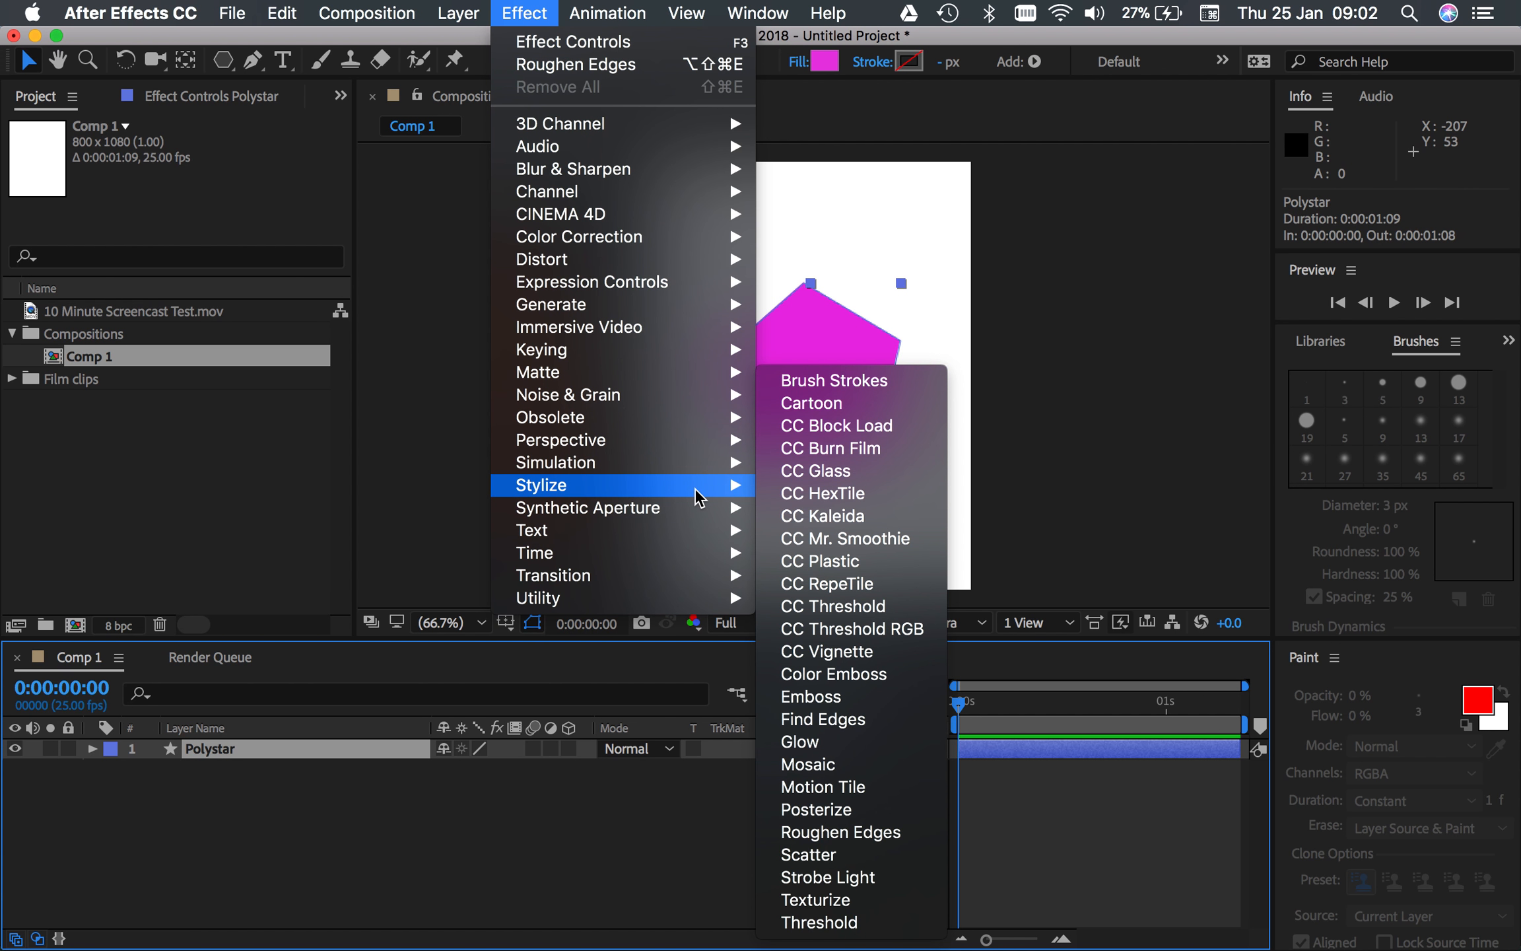
click(878, 834)
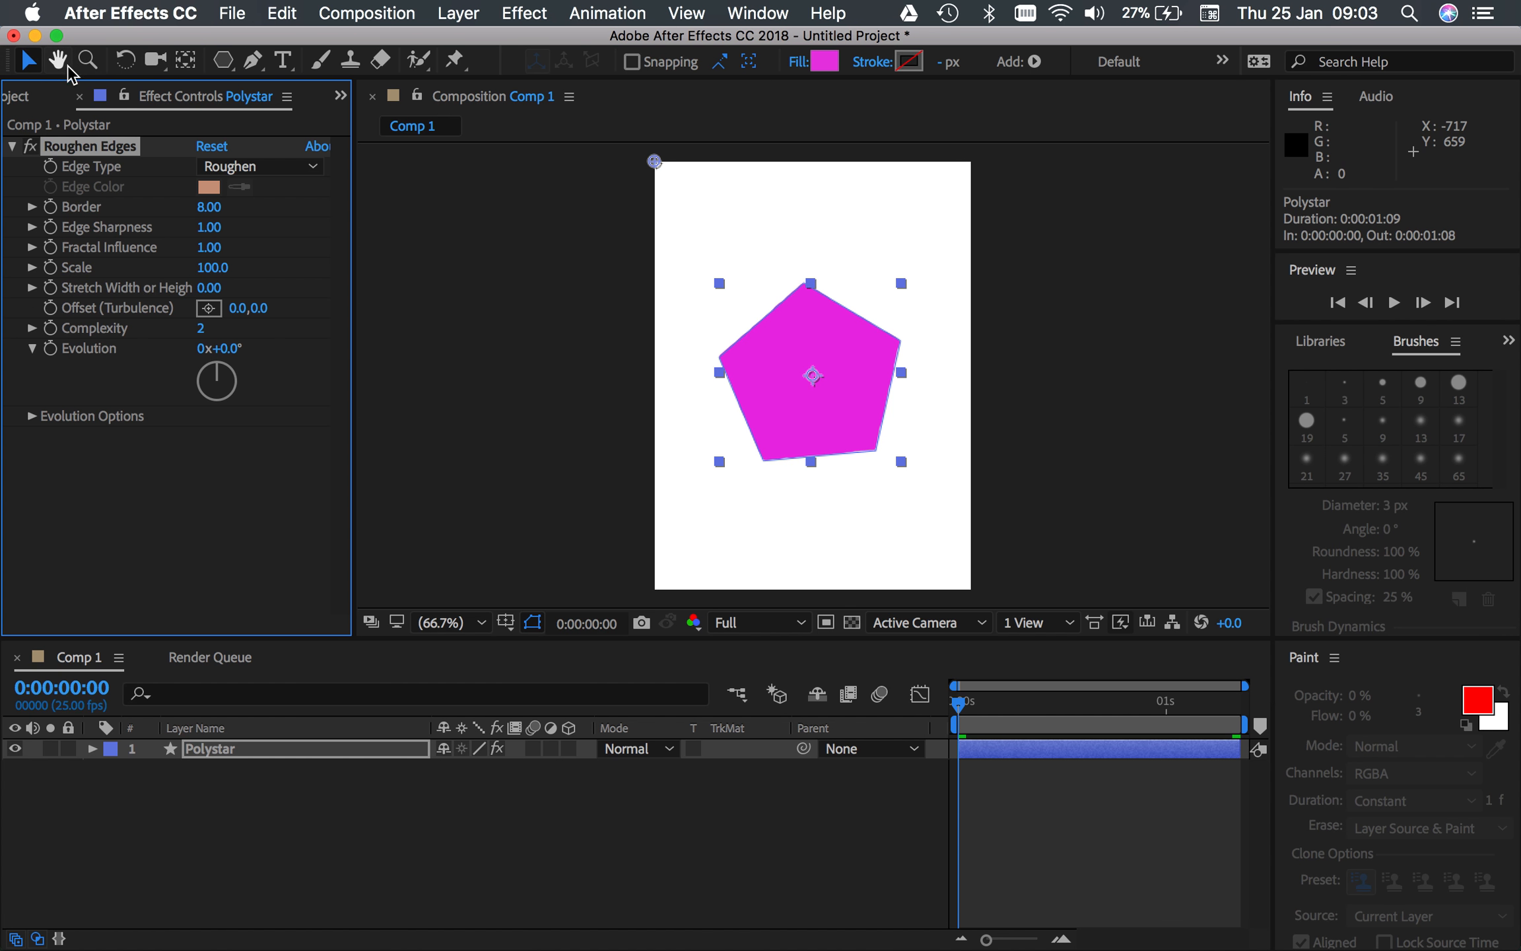
click(15, 98)
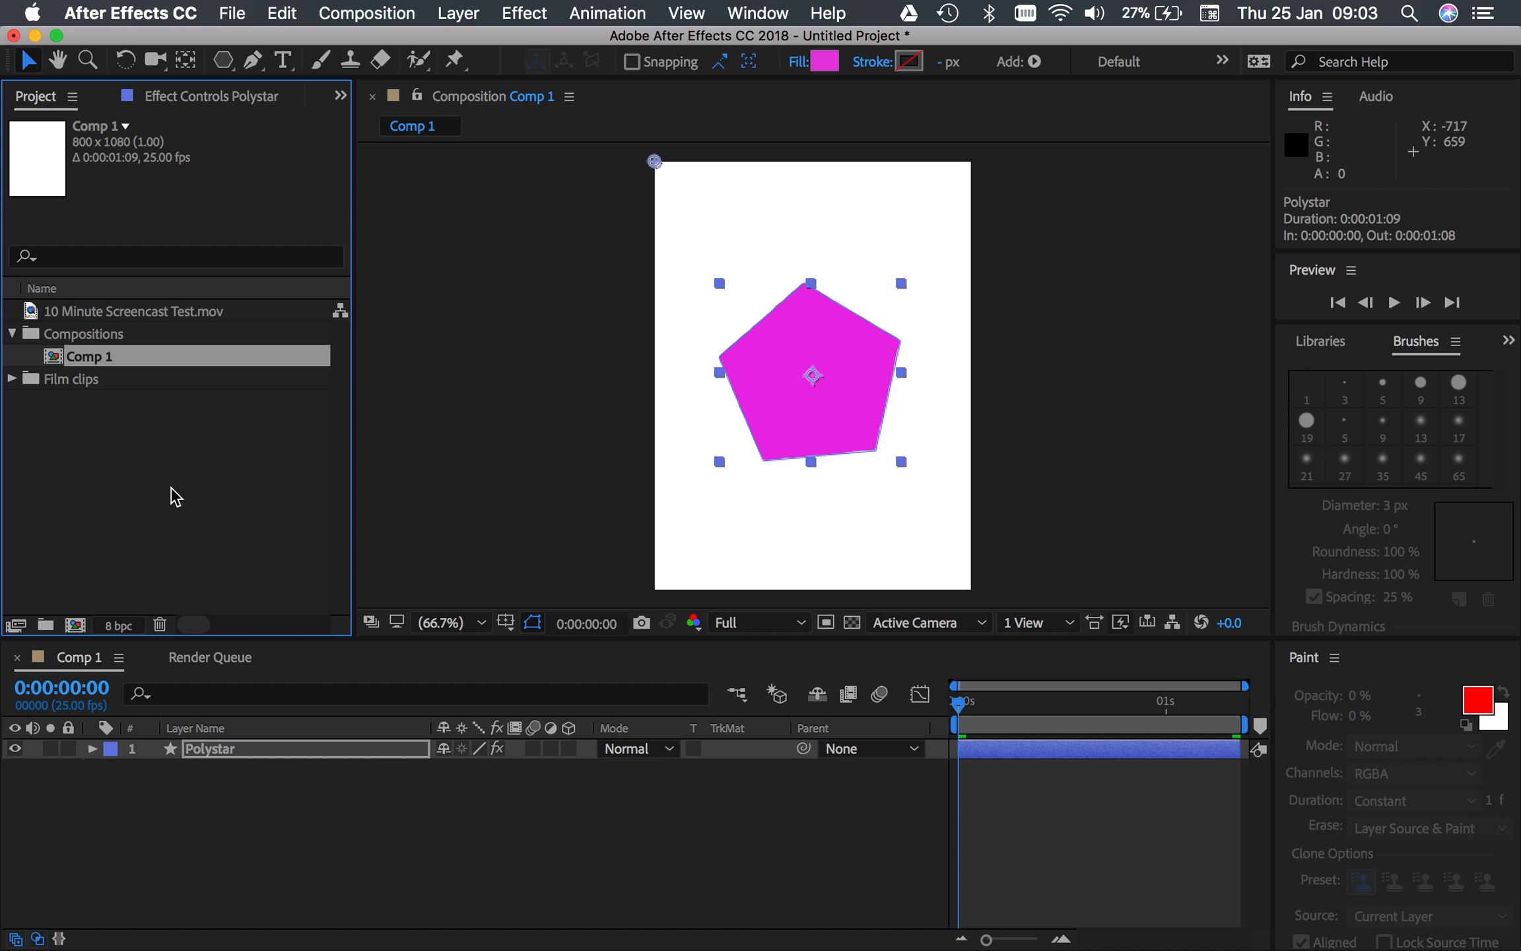
click(198, 99)
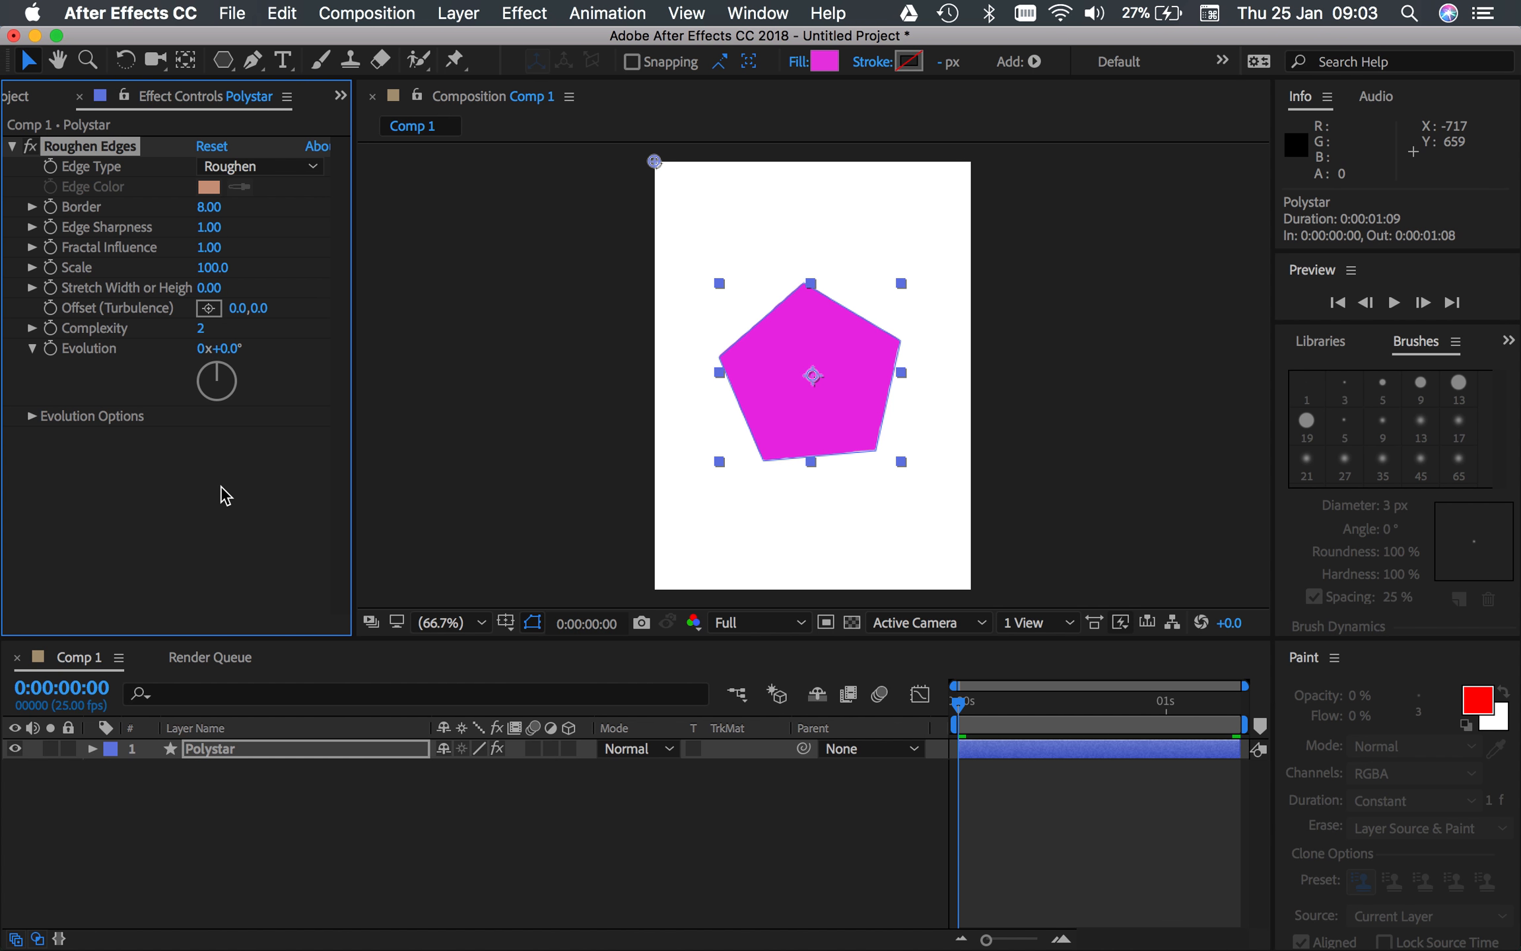
click(330, 851)
click(270, 748)
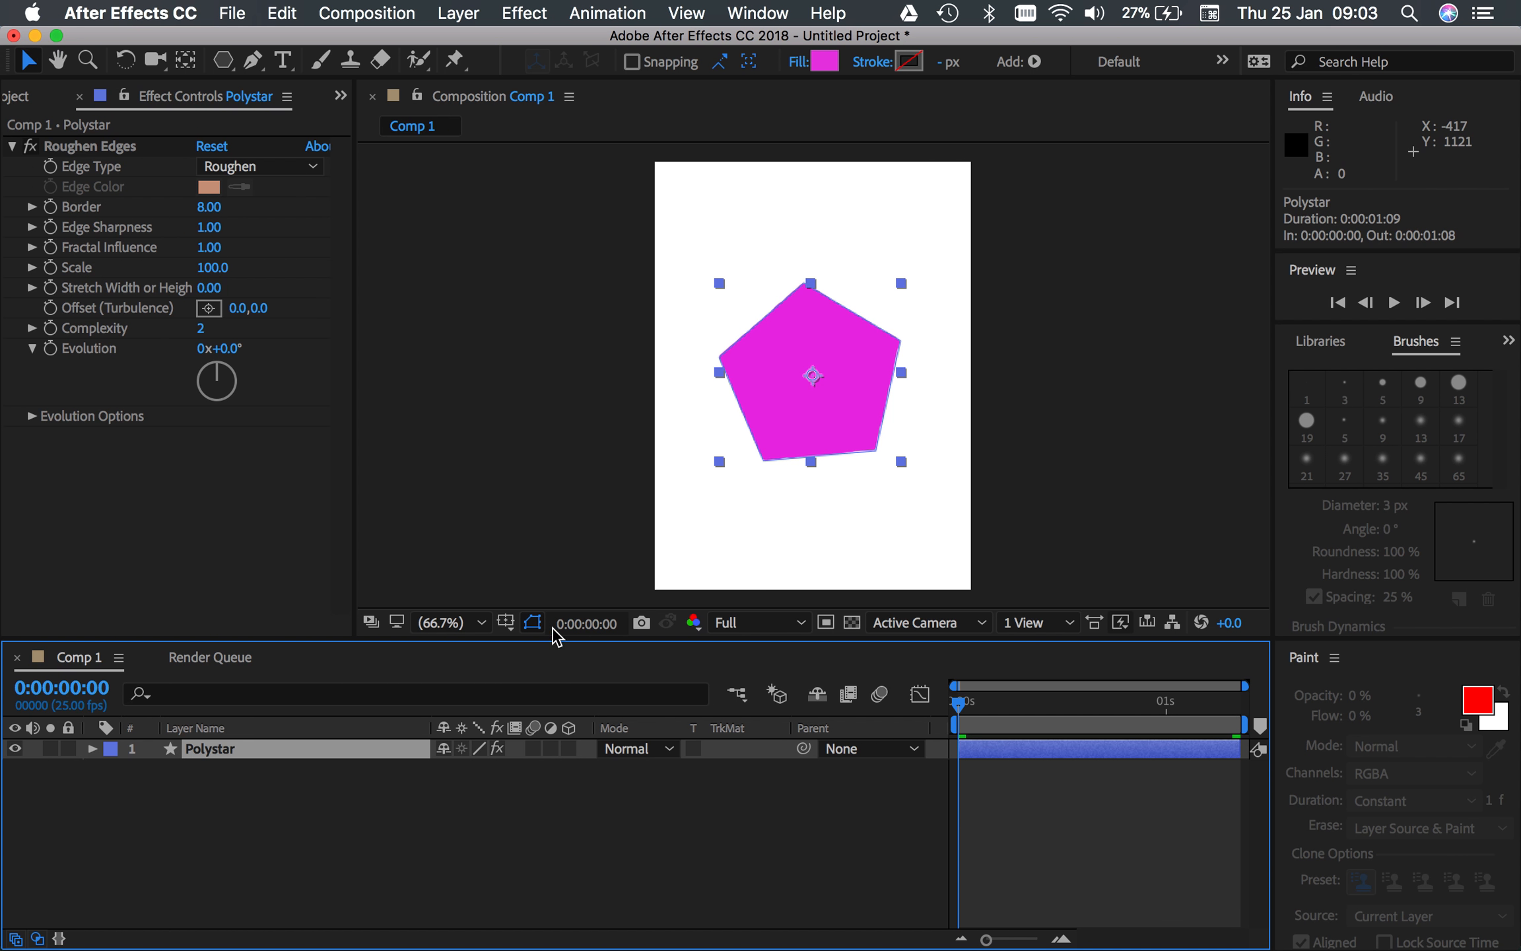
click(312, 800)
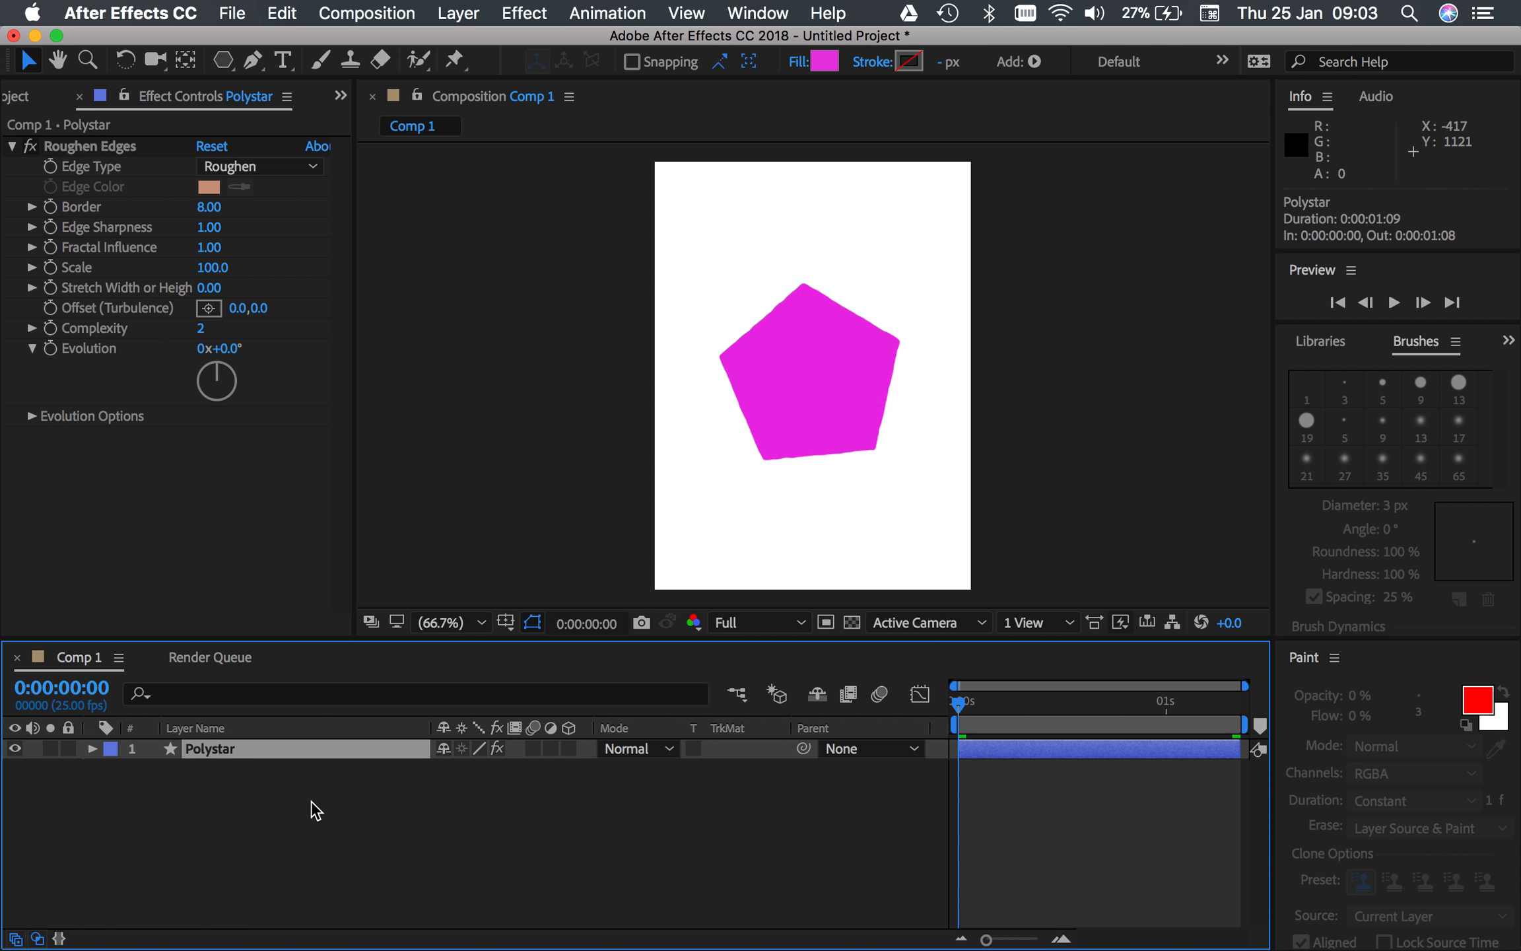
click(293, 750)
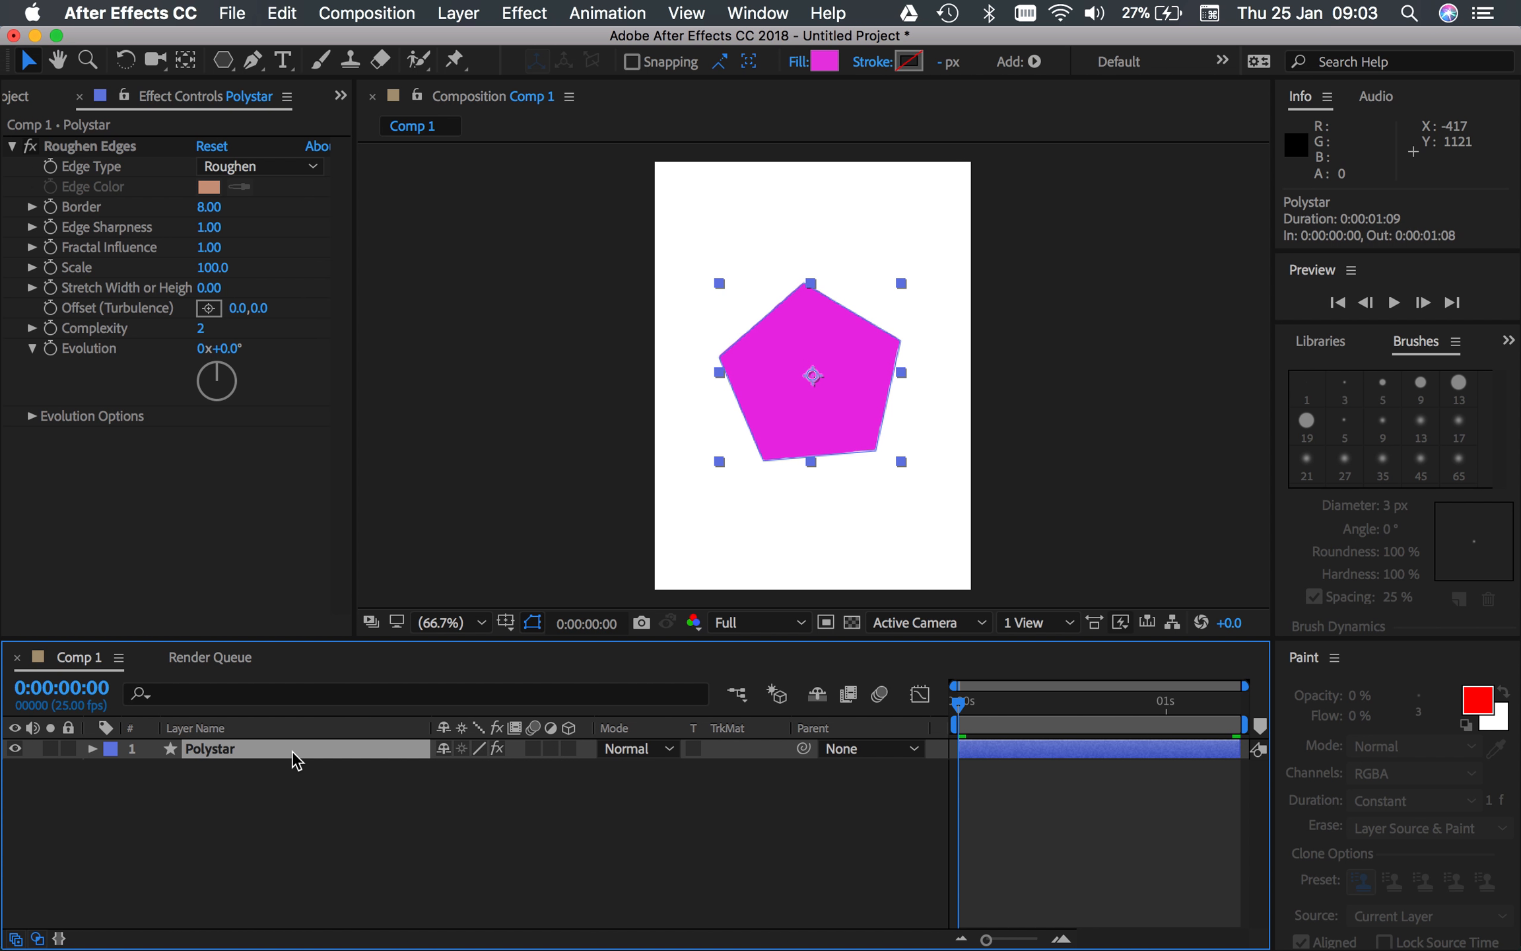
click(299, 812)
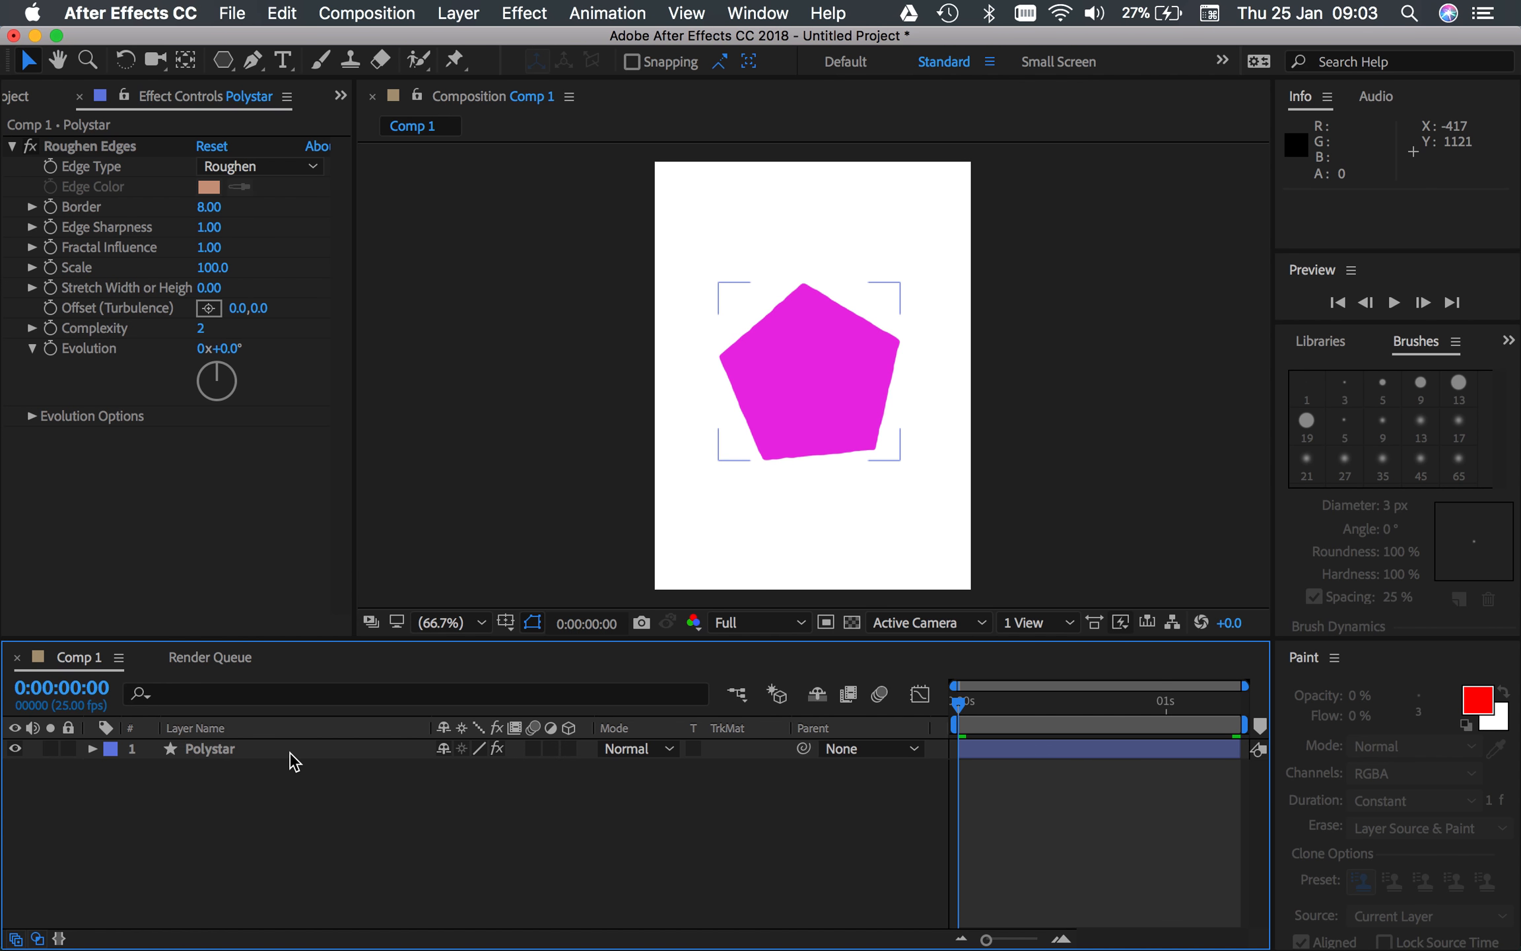
Reveal the Polystar layer's keyframed properties and enable keyframing for the Roughen Edges Border at 0:00:00:00.
click(289, 753)
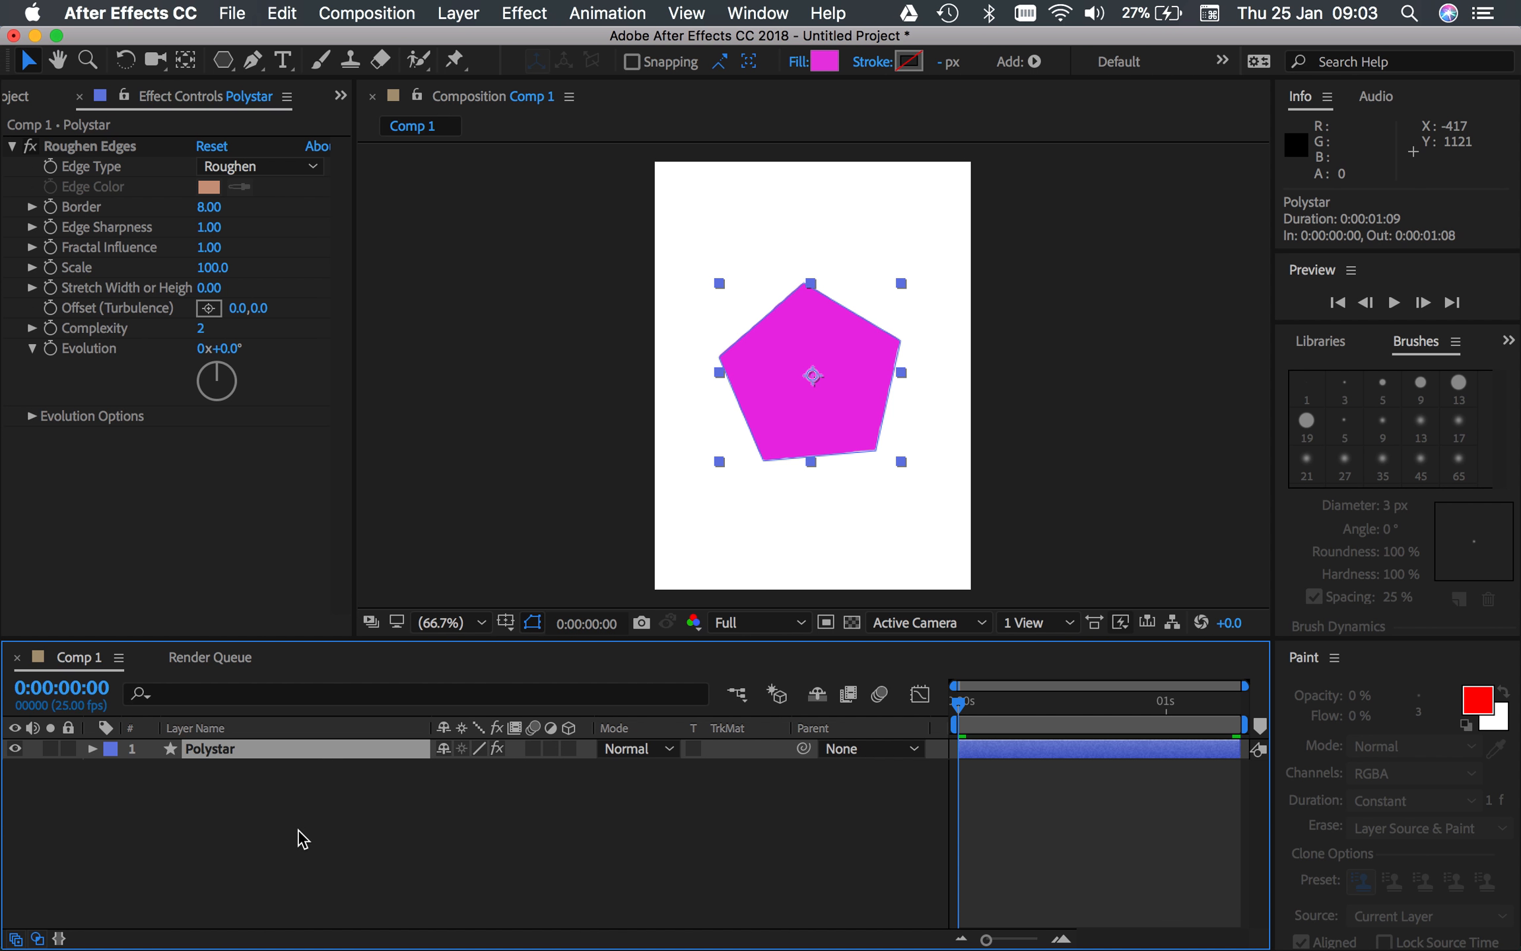
key(u)
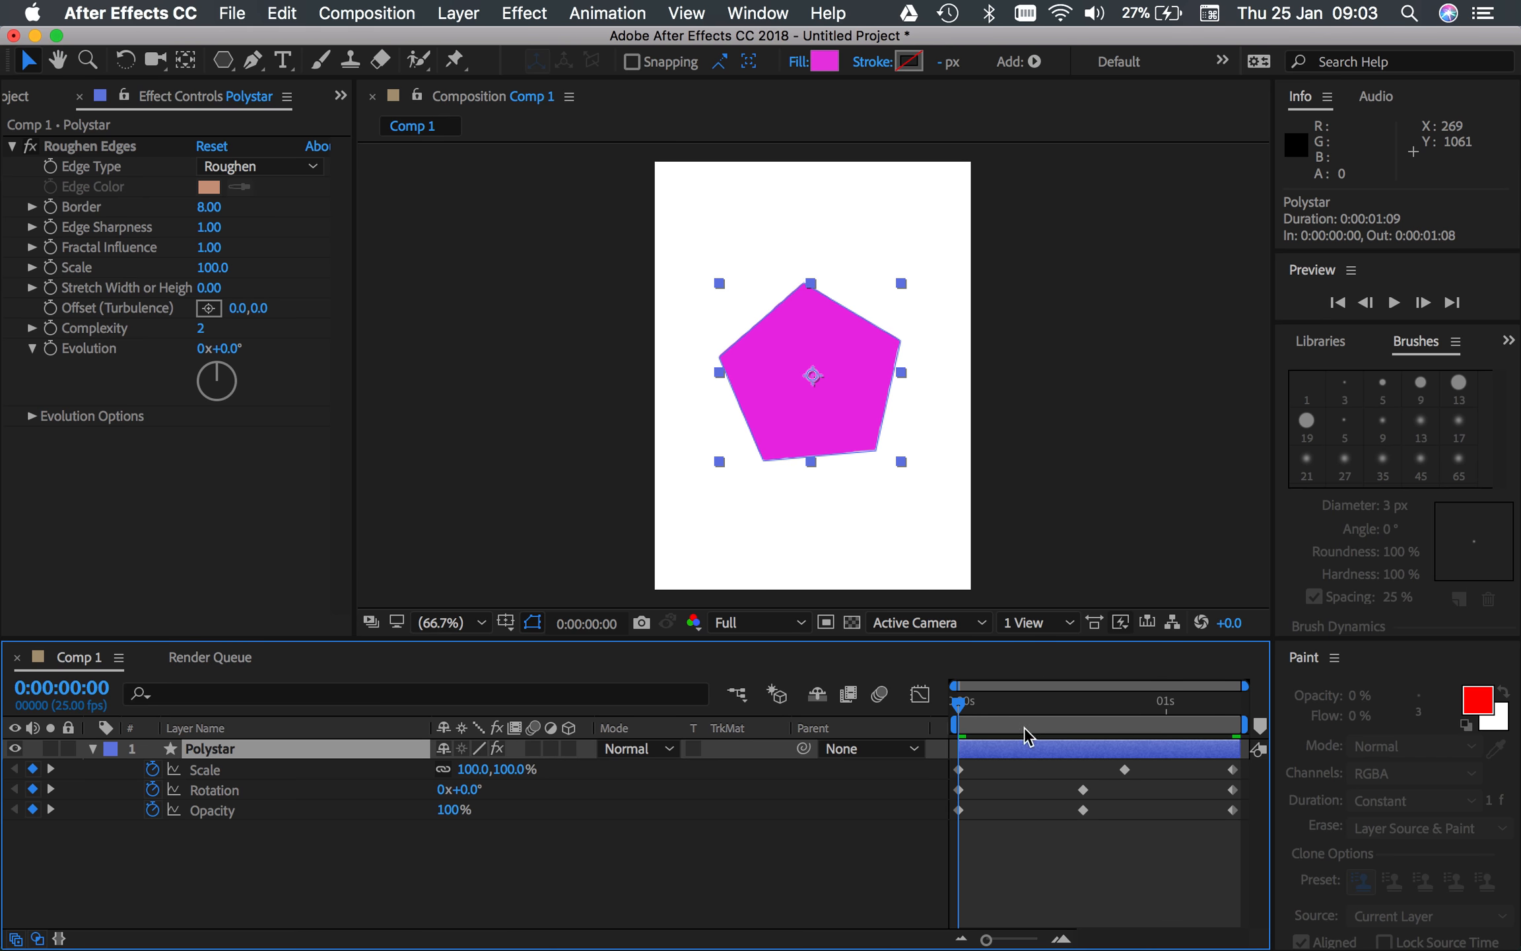
drag(963, 706, 932, 707)
click(51, 208)
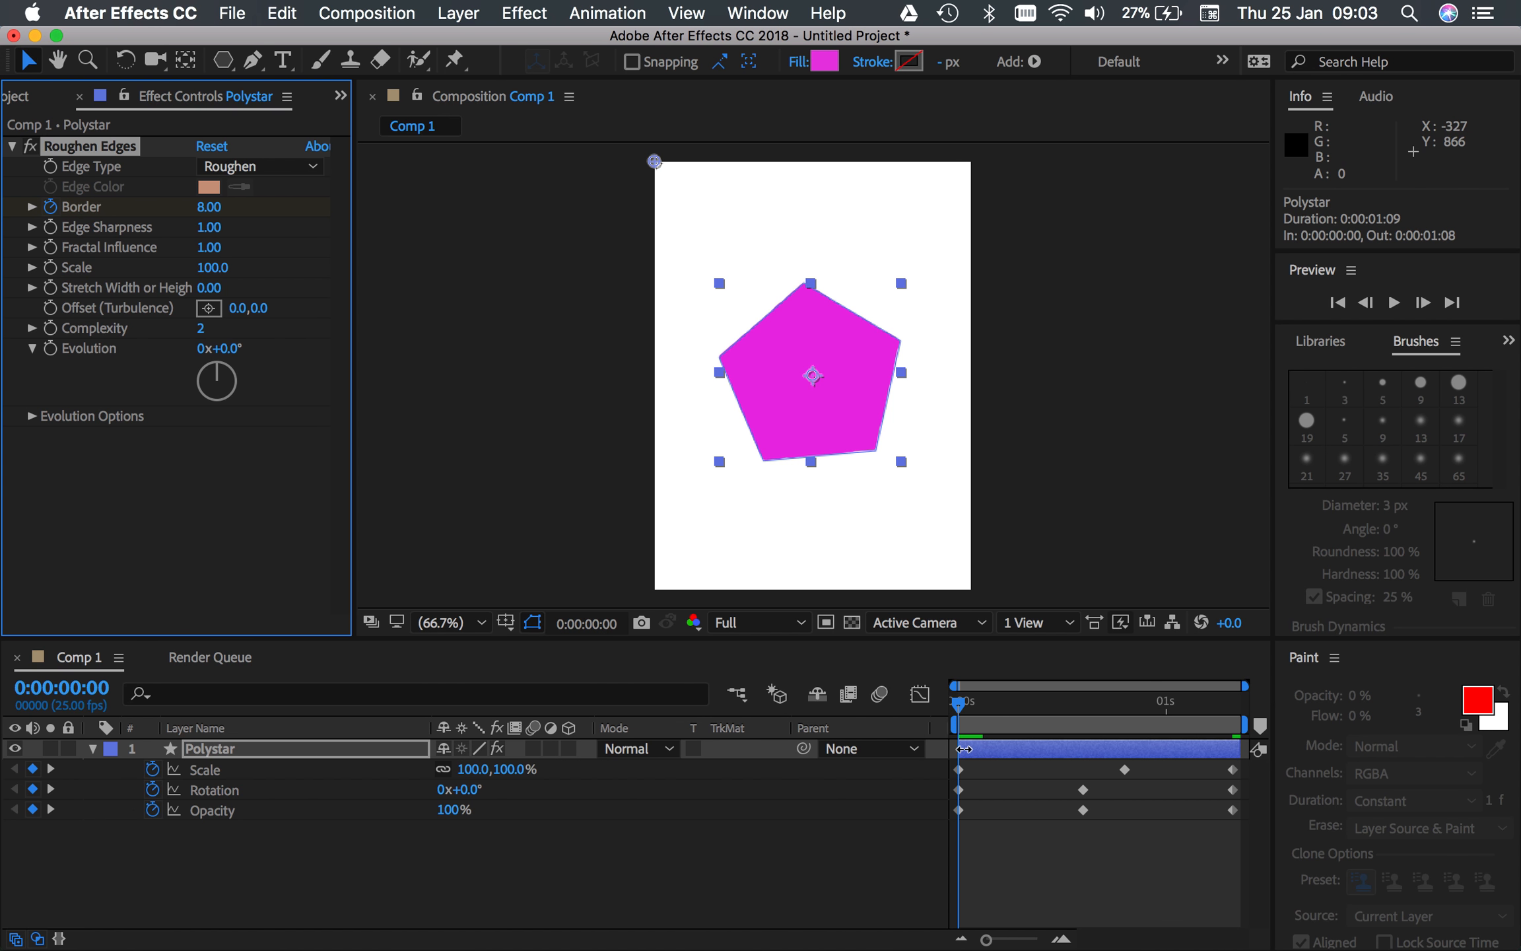
Reveal the Polystar layer's keyframed properties including the Roughen Edges Border and select the Border keyframe at 0:00:00:00.
click(315, 816)
click(265, 742)
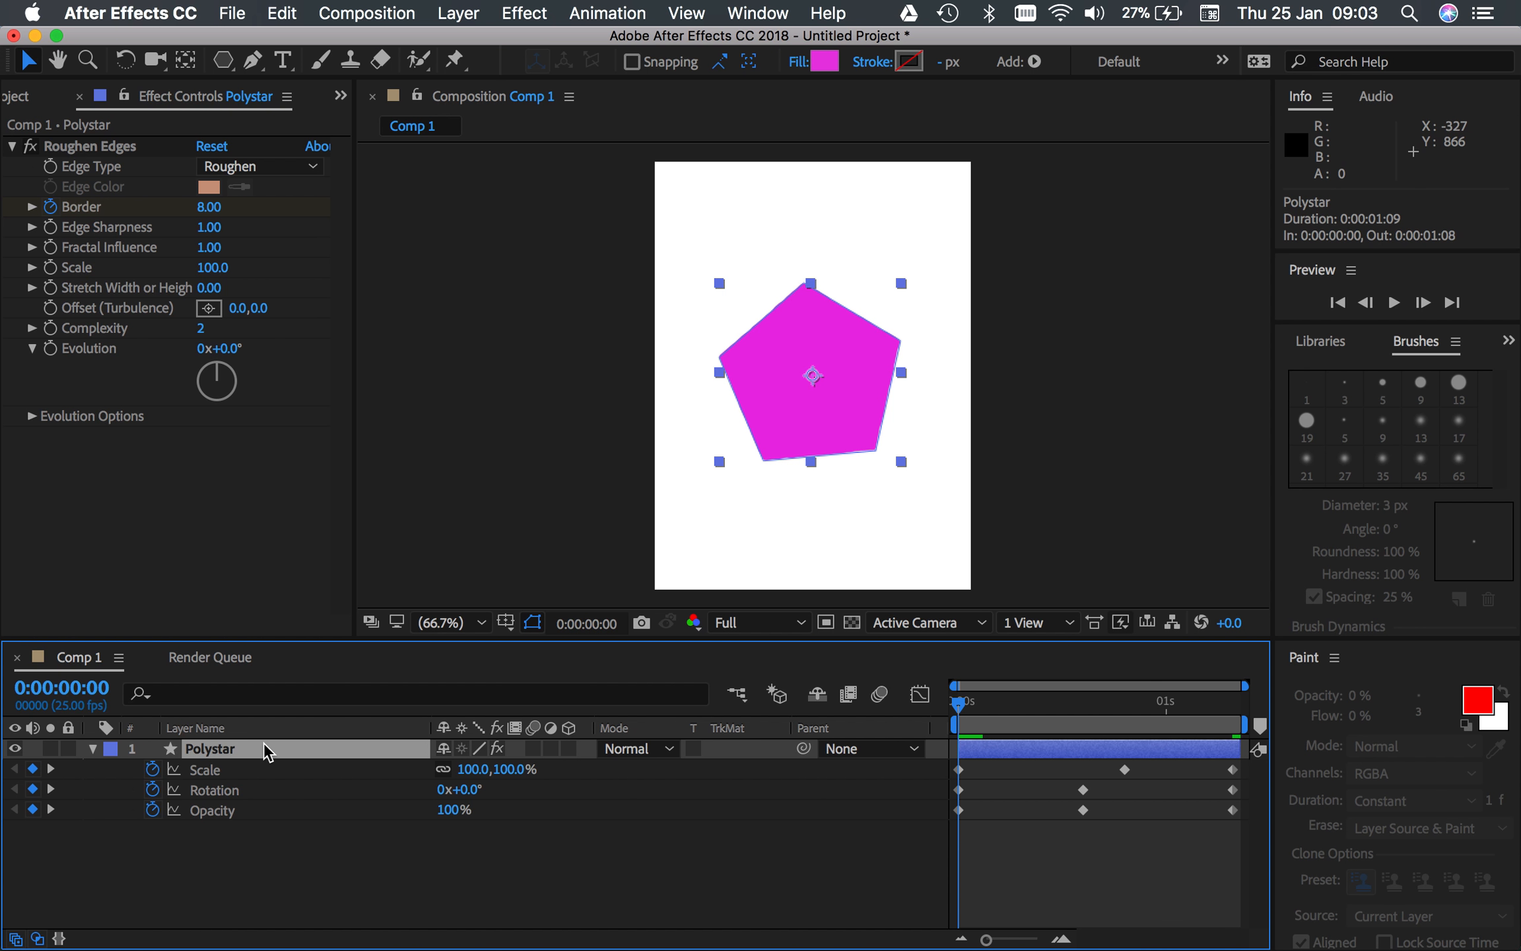
key(u)
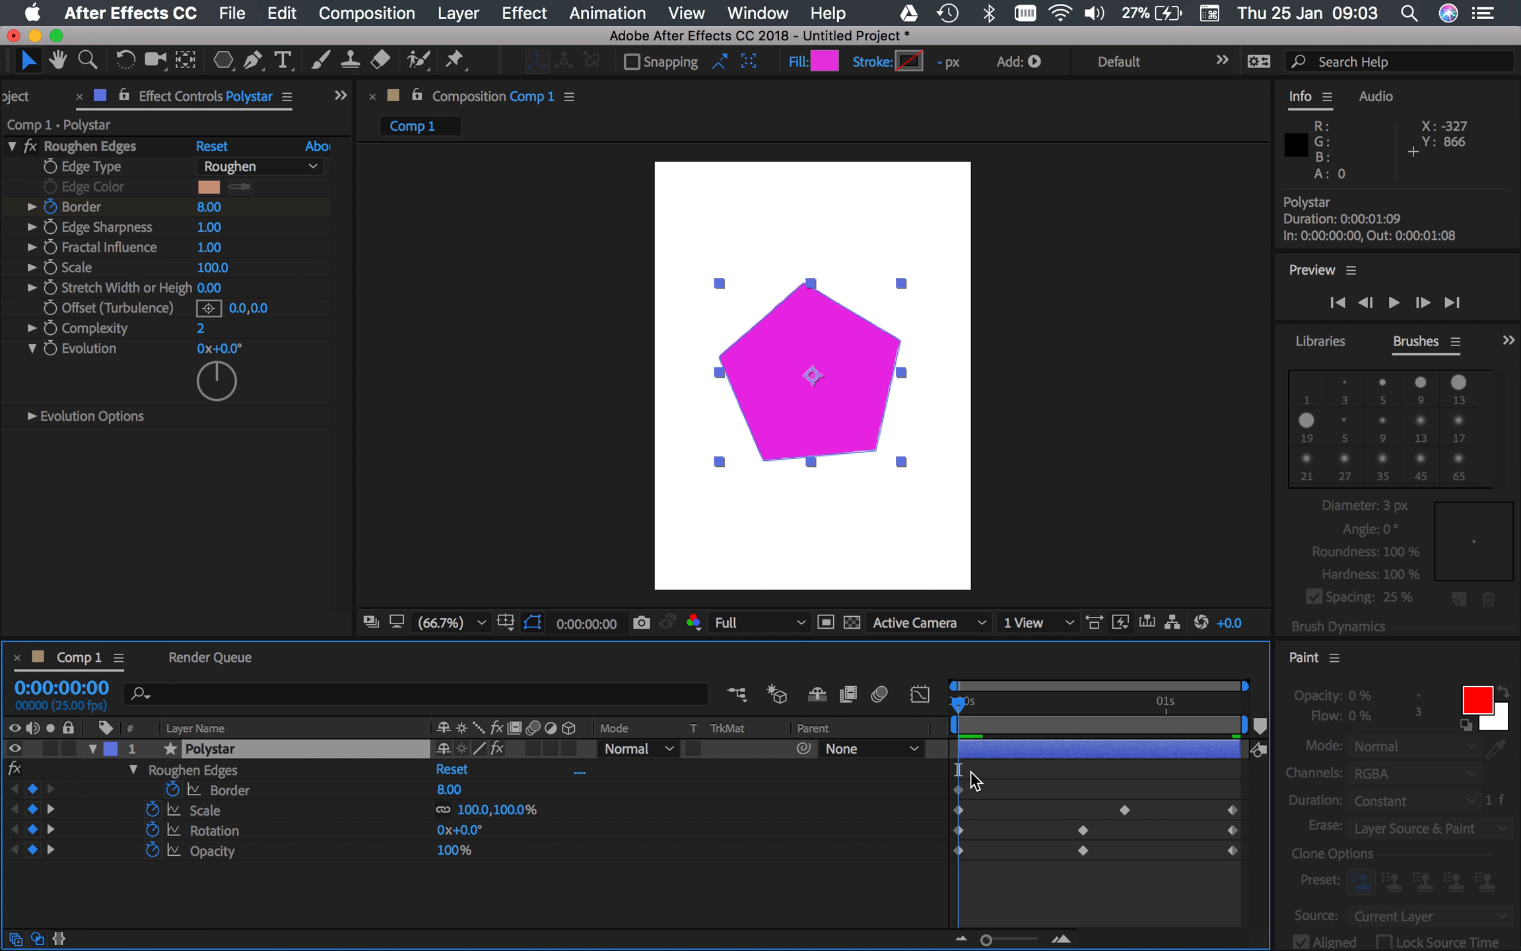
click(959, 790)
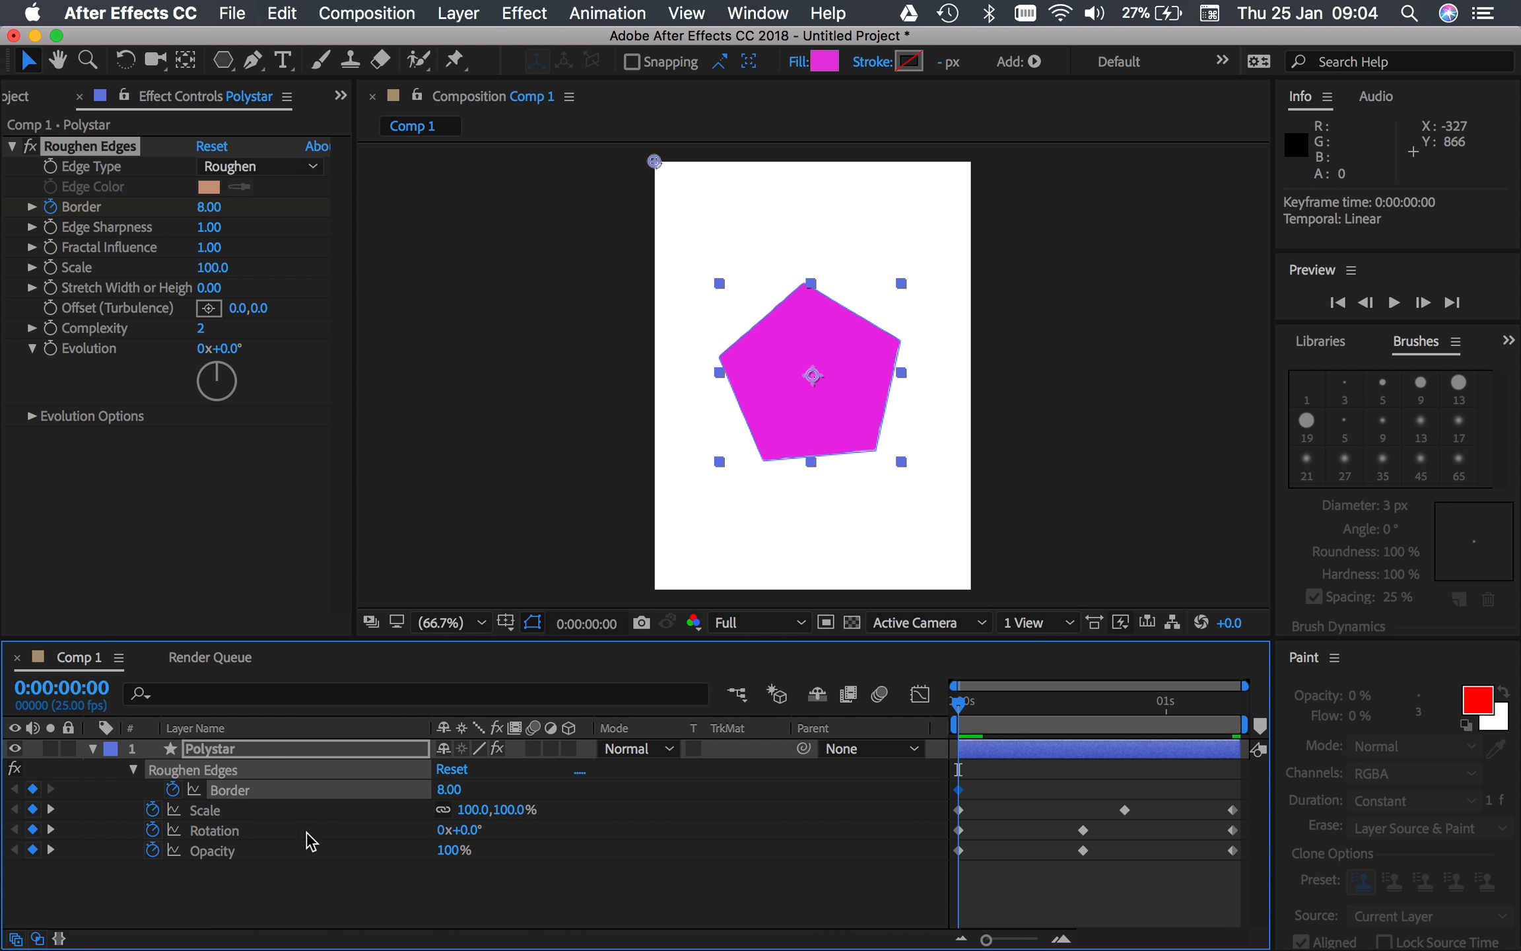
Show the Polystar layer's full property groups in the timeline, with Effects collapsed and Transform expanded.
click(94, 749)
click(94, 749)
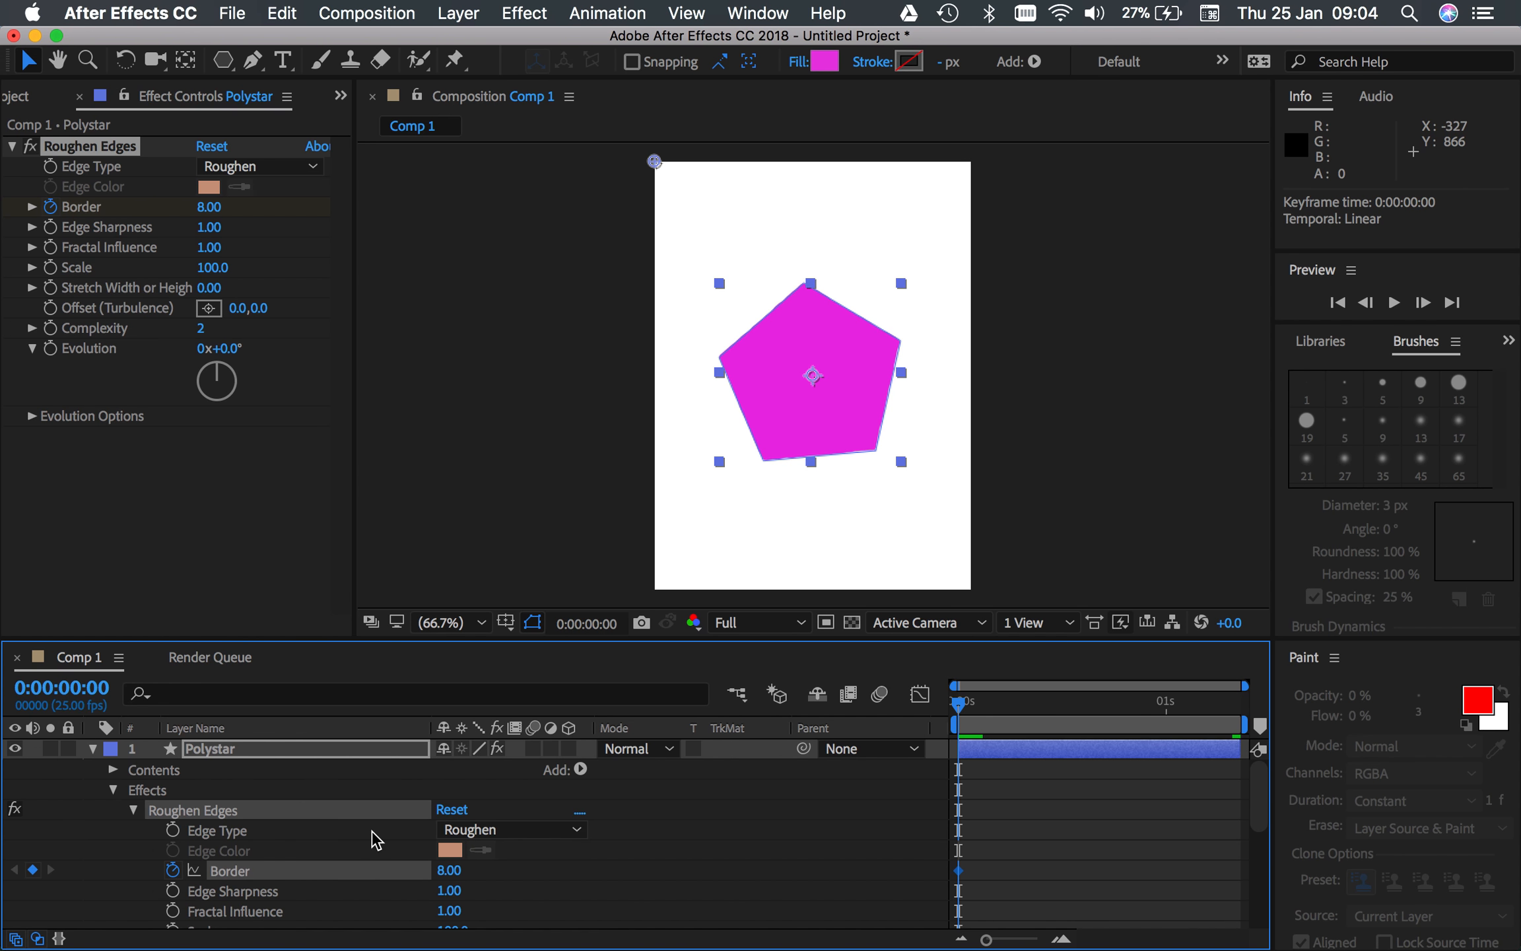
click(133, 811)
click(112, 790)
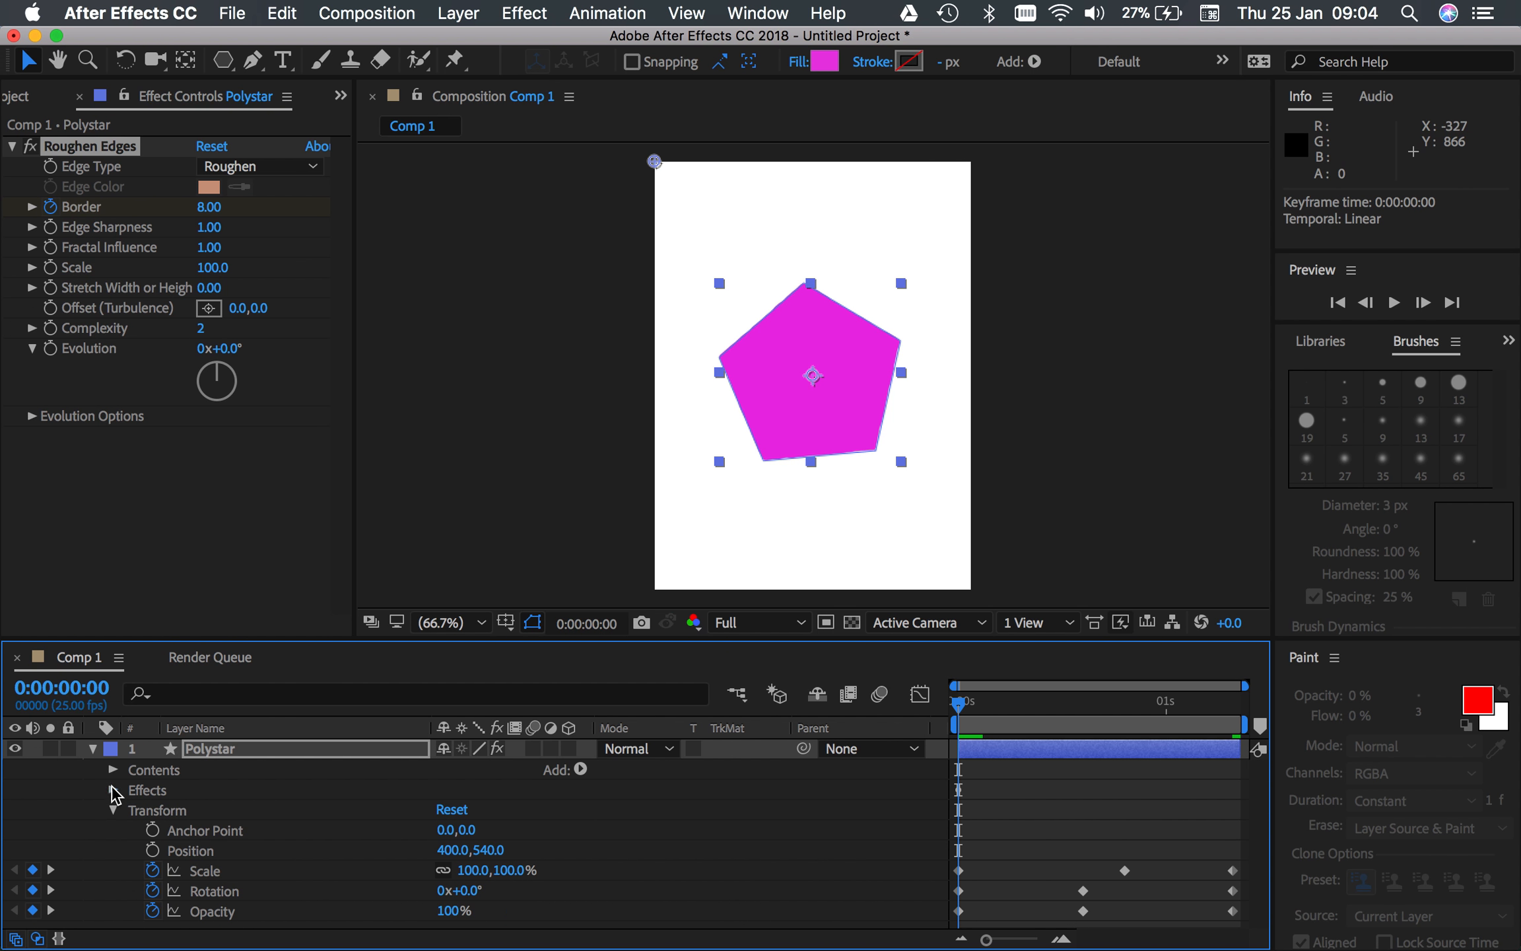
click(114, 811)
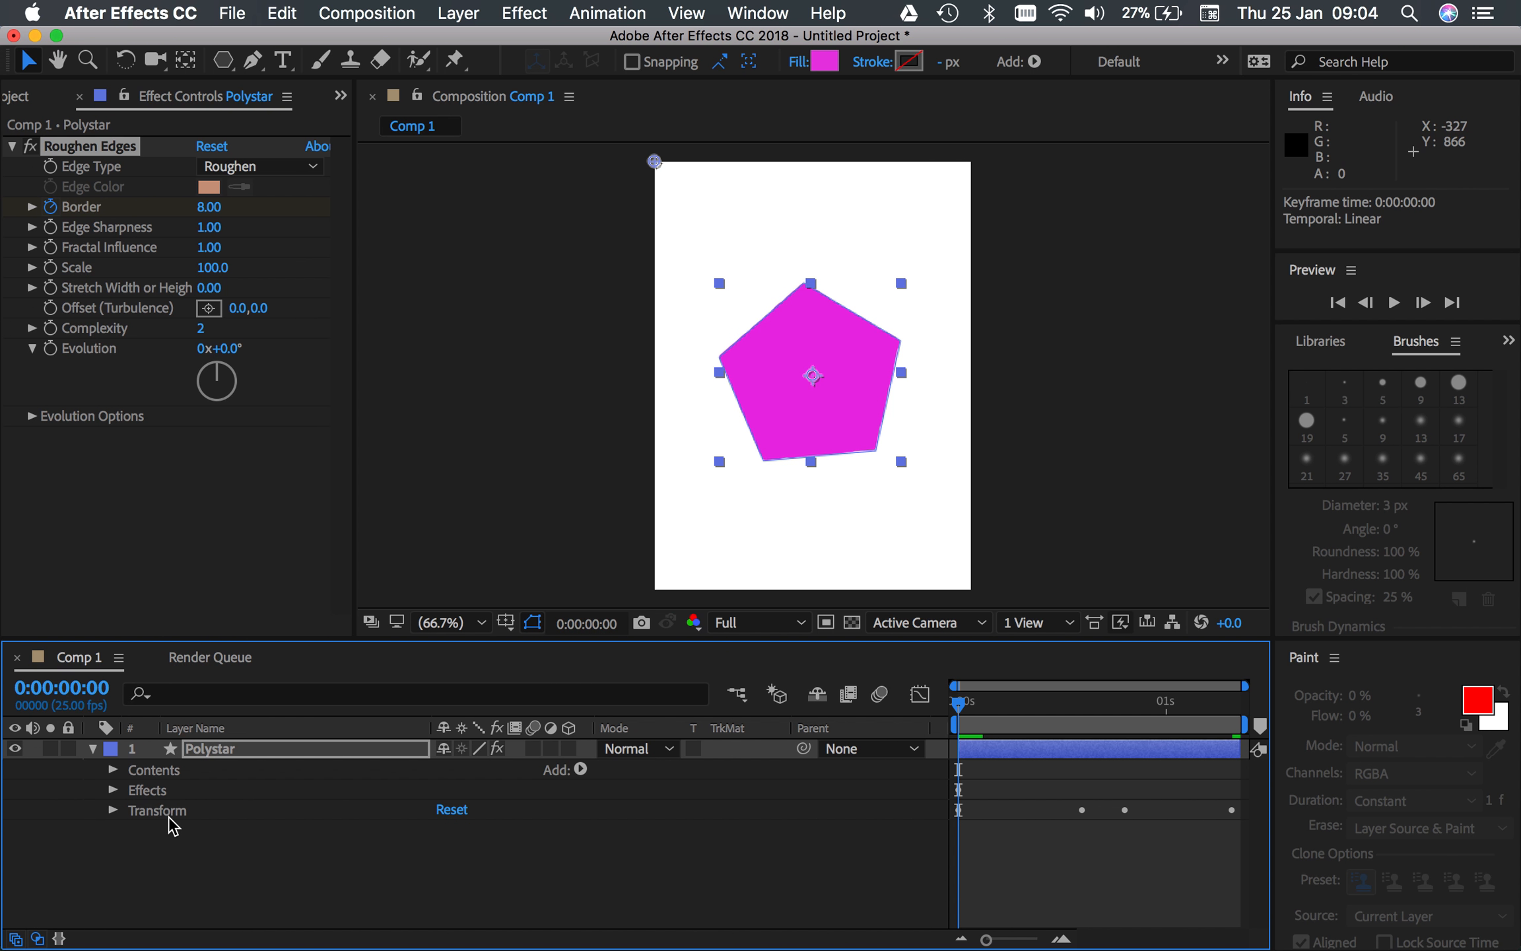
click(114, 811)
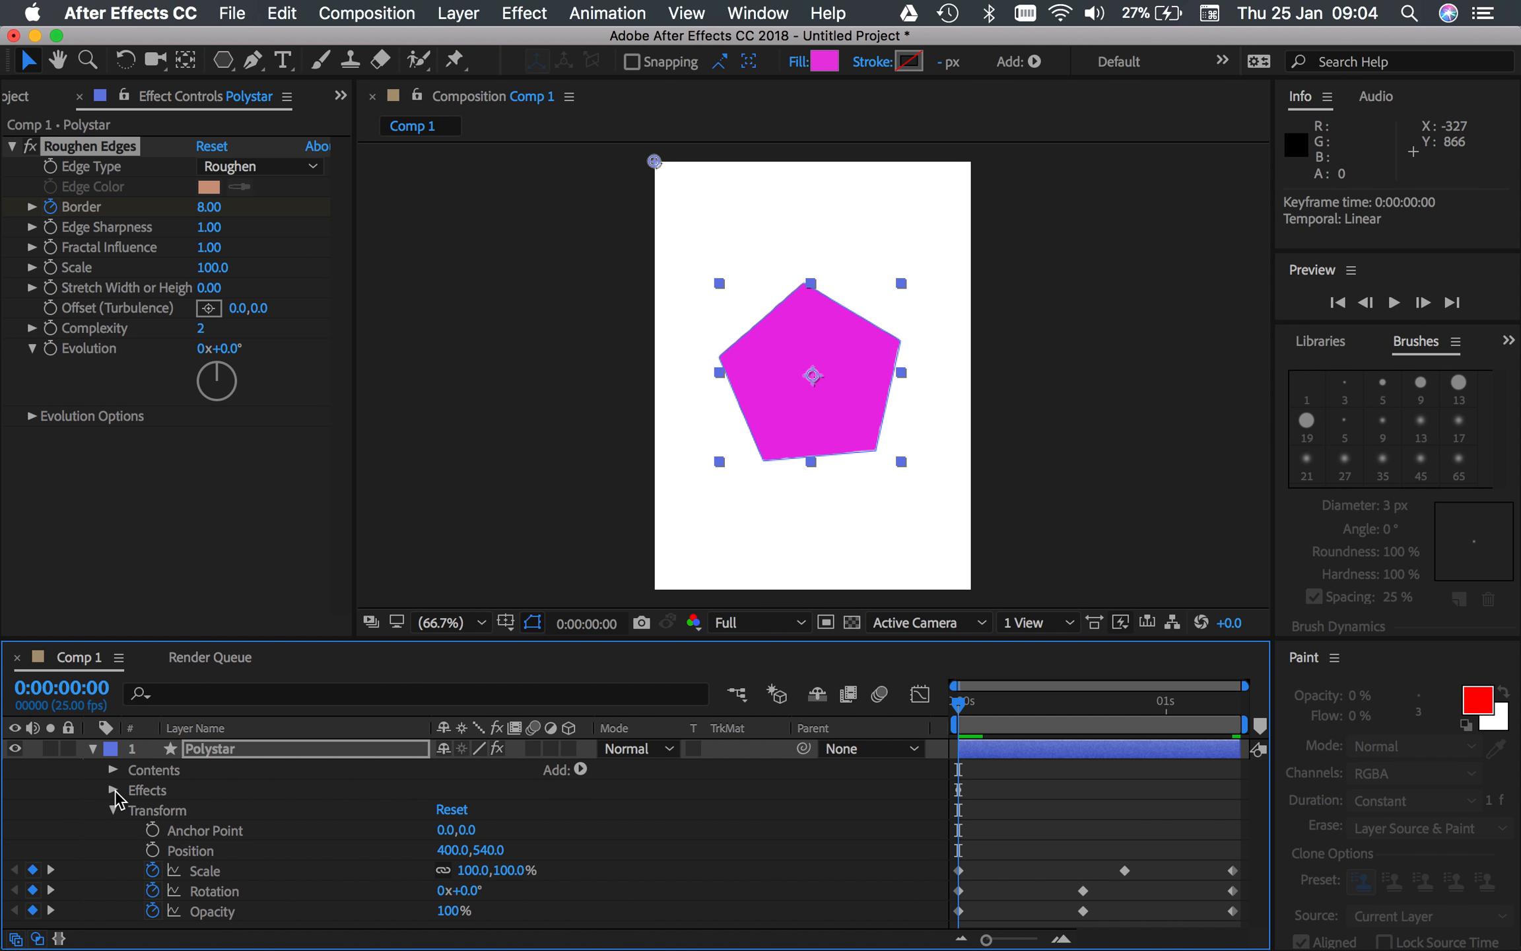
Expand the Polystar layer's Effects group and its Roughen Edges settings in the timeline.
click(114, 790)
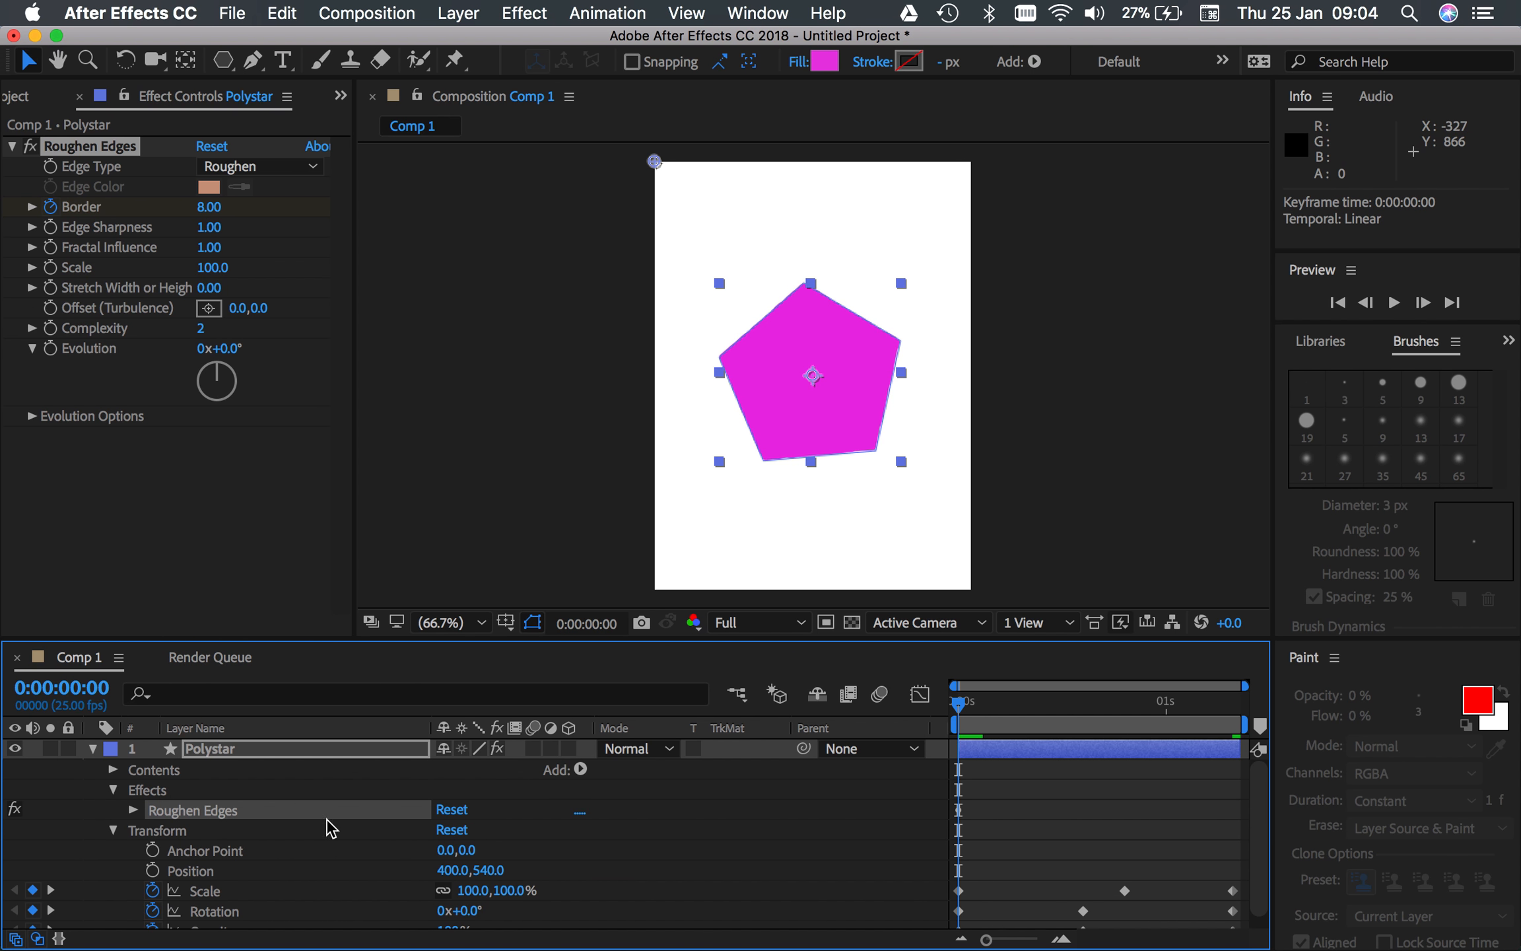
click(134, 811)
scroll(271, 824, up, 3)
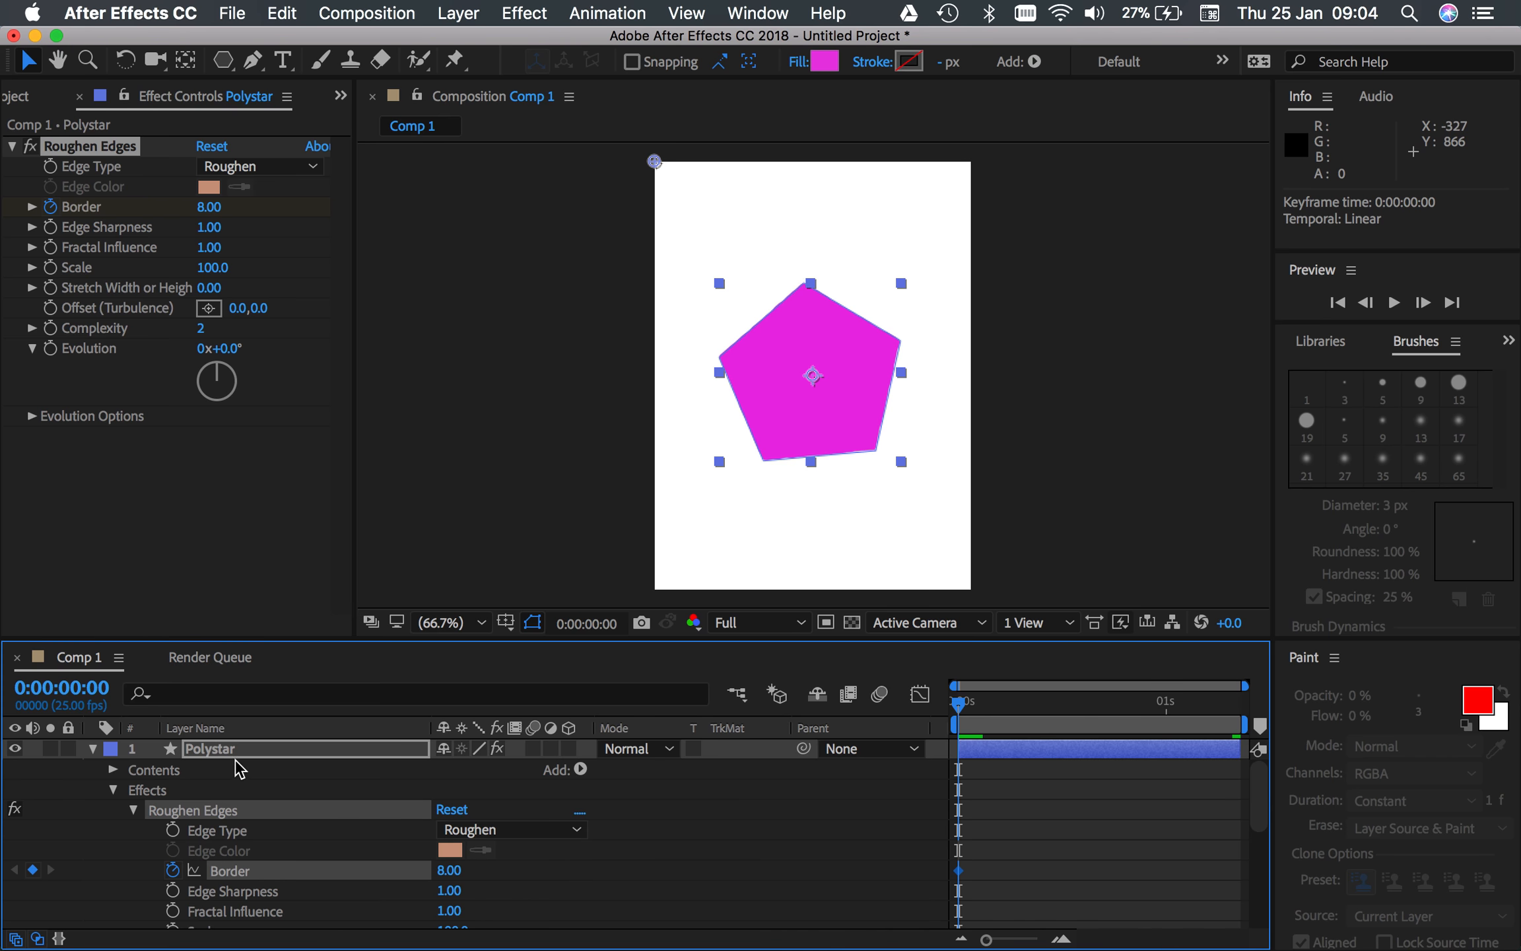
Show only the Polystar layer's keyframed properties in the timeline.
click(236, 757)
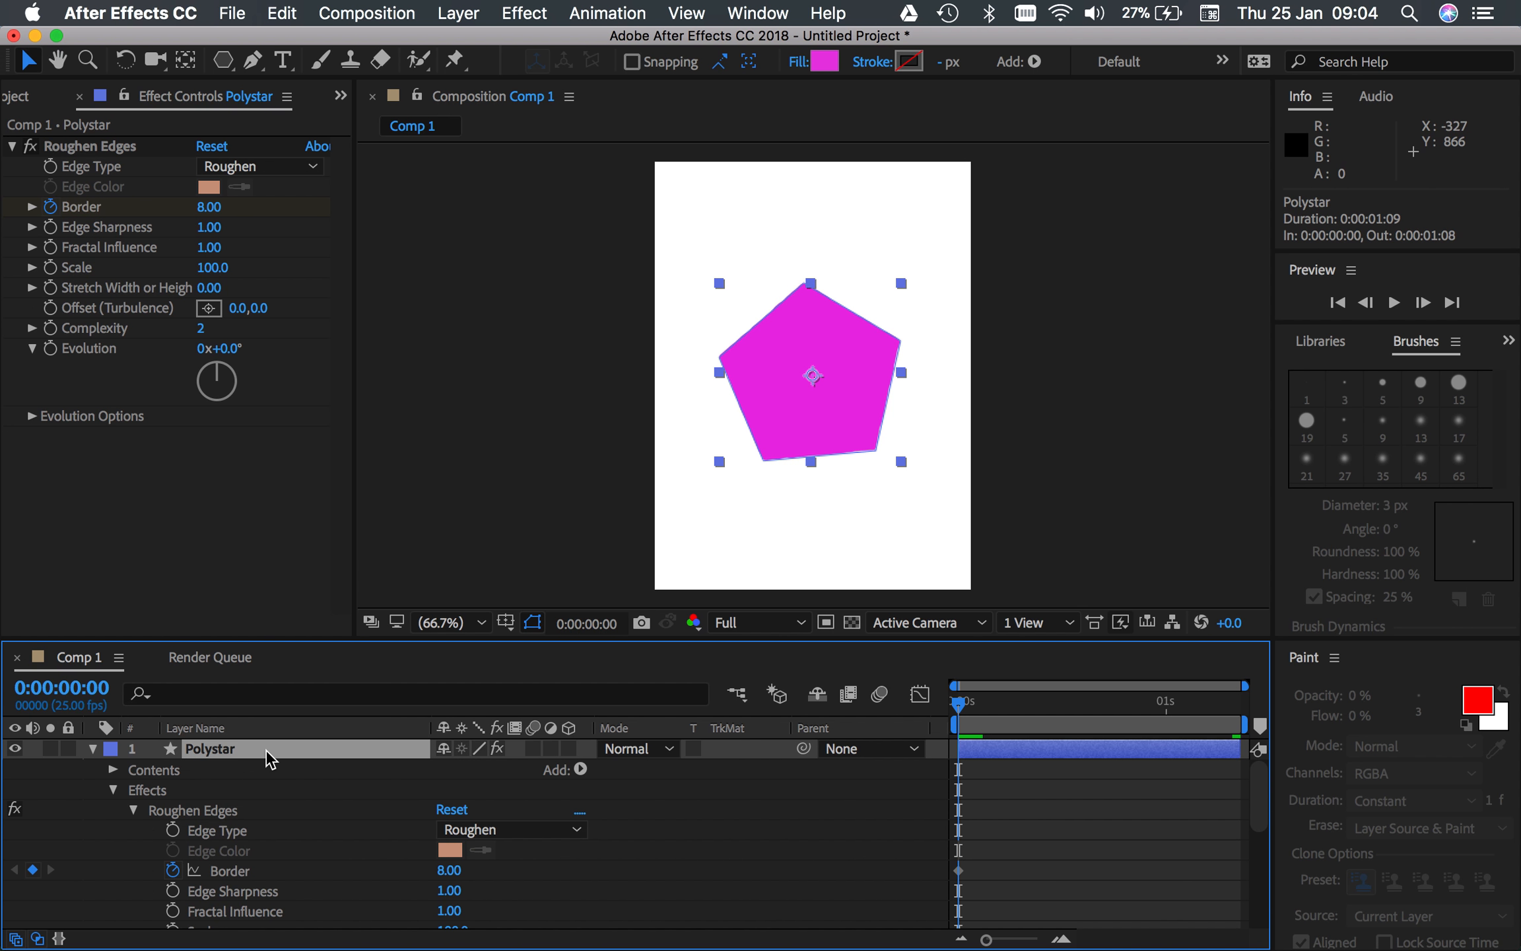
key(u)
key(u)
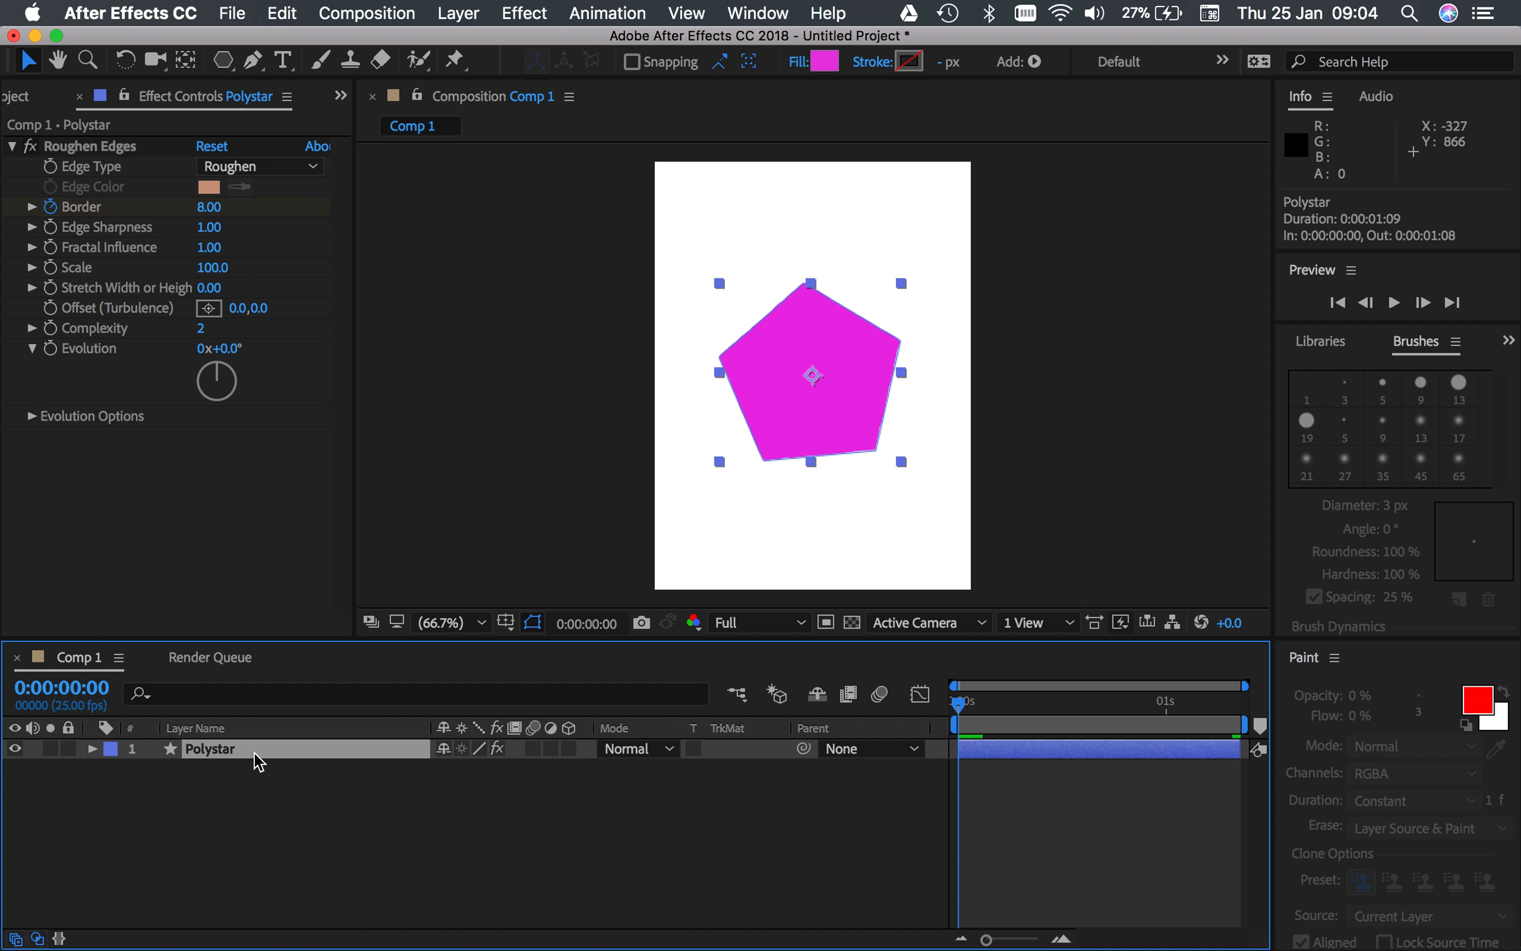
key(u)
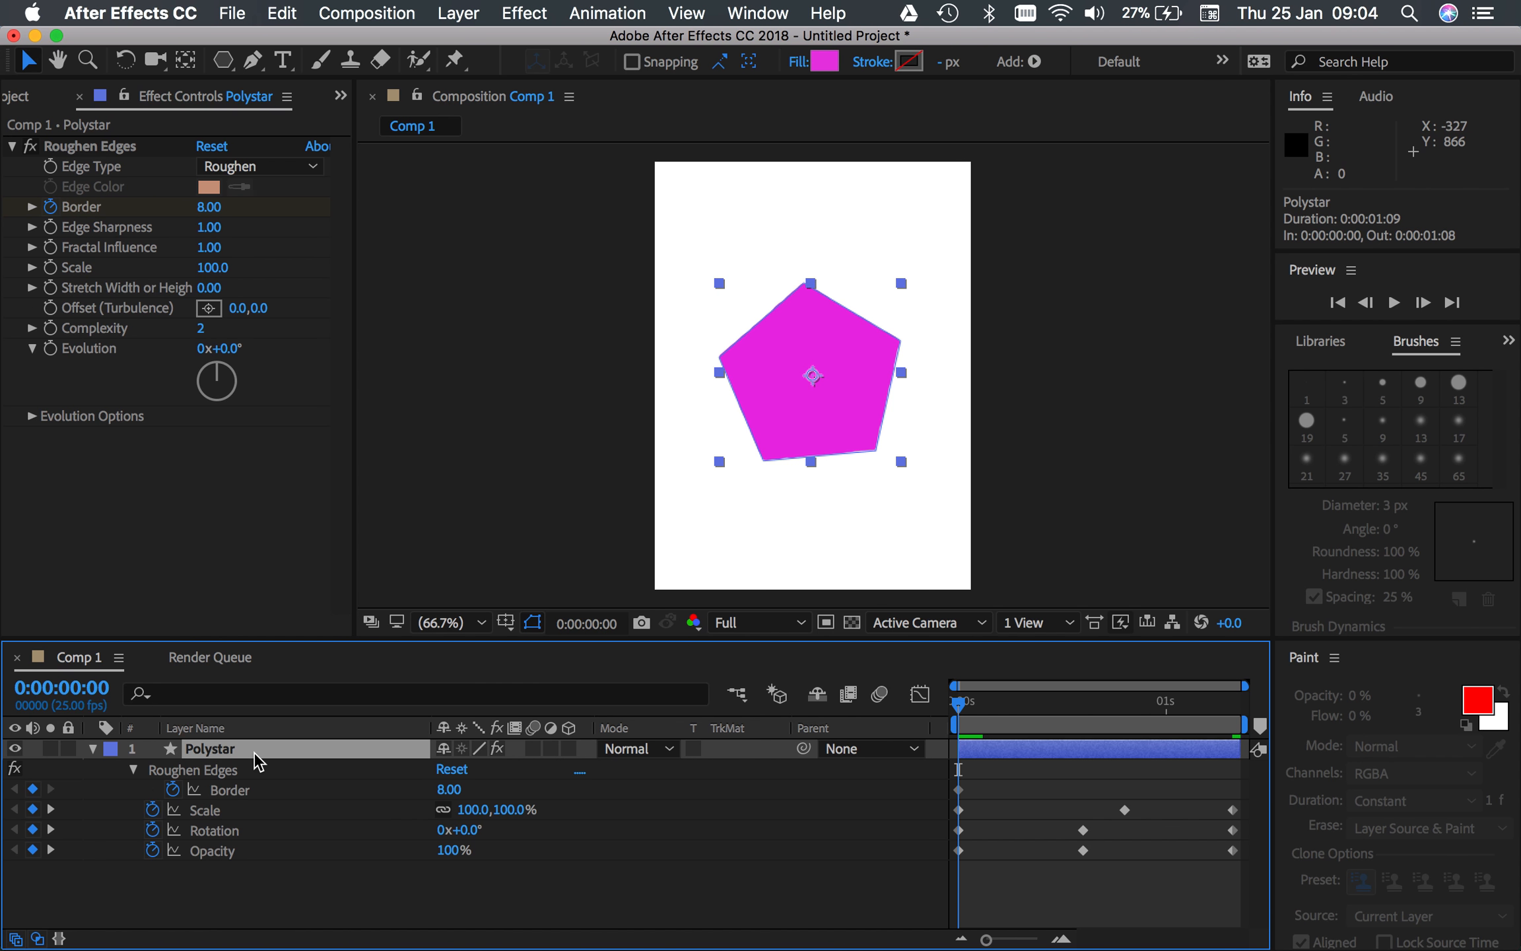
Copy the Roughen Edges Border keyframe at 0:00:00:00 and paste it at 0:00:01:08.
click(1044, 894)
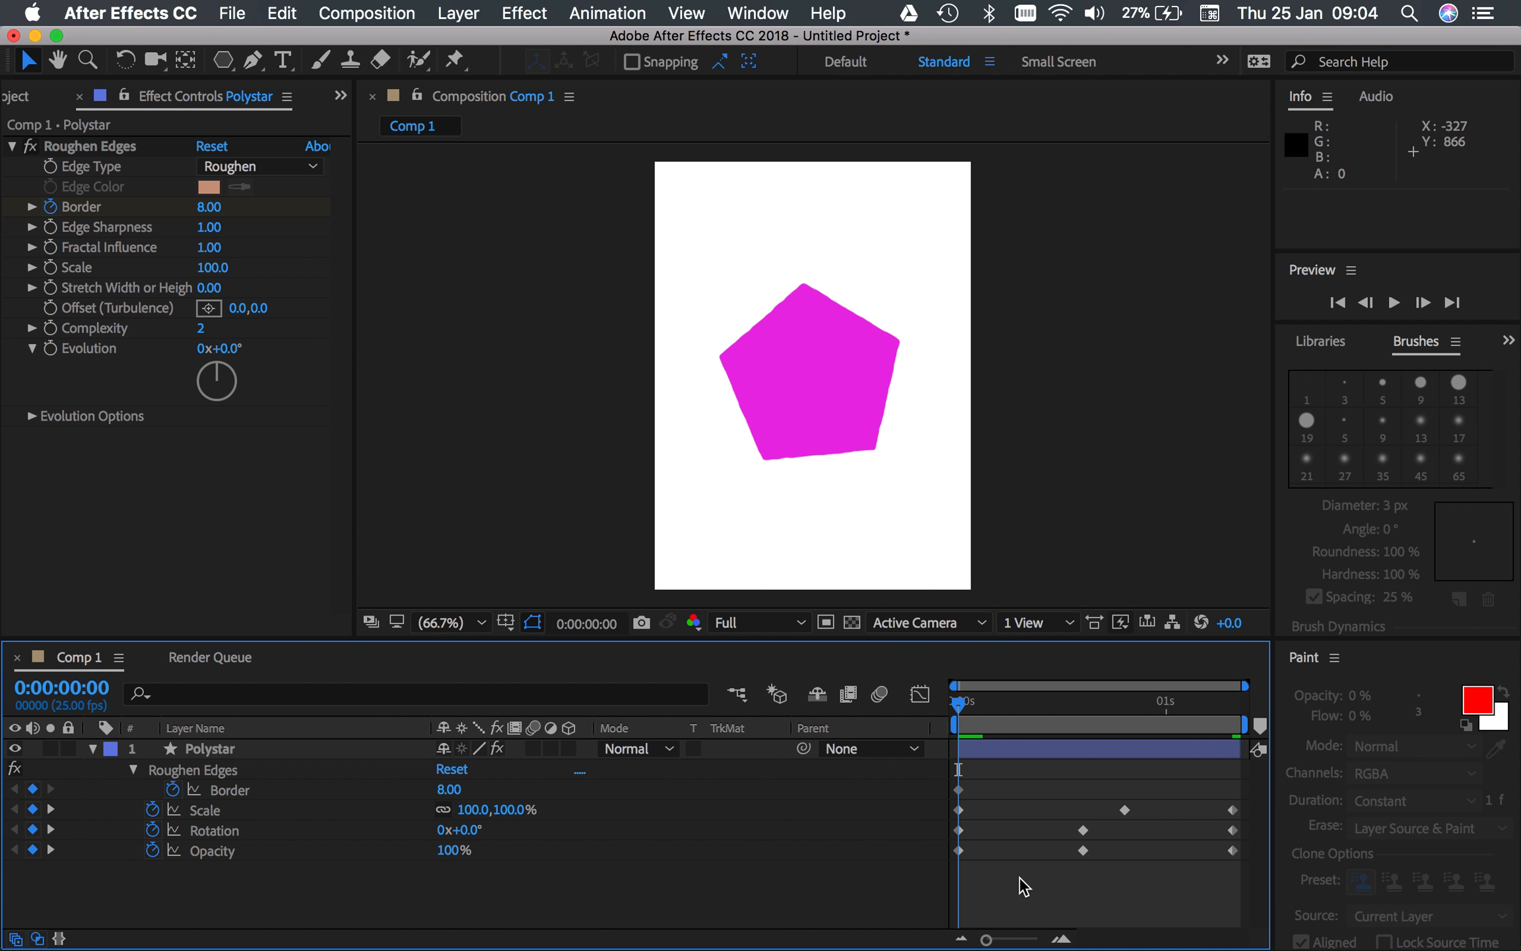
click(961, 789)
key(super+c)
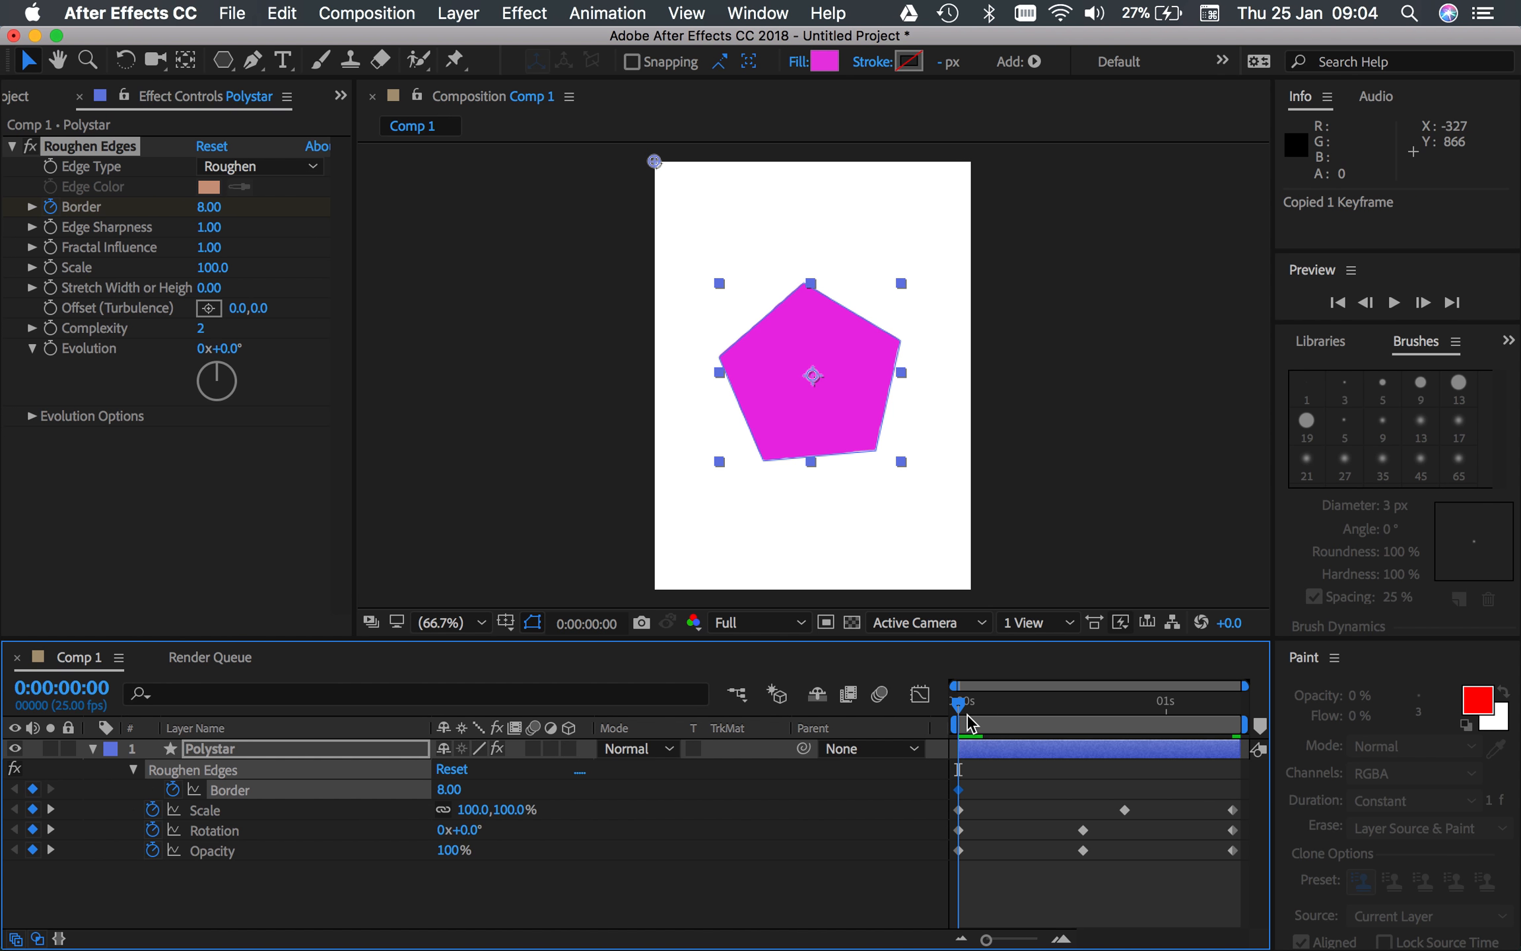
drag(958, 706, 1281, 730)
key(super+v)
Add a Roughen Edges Border keyframe at 0:00:00:15 with its value raised to slightly more than 21.20.
drag(1233, 705, 1094, 699)
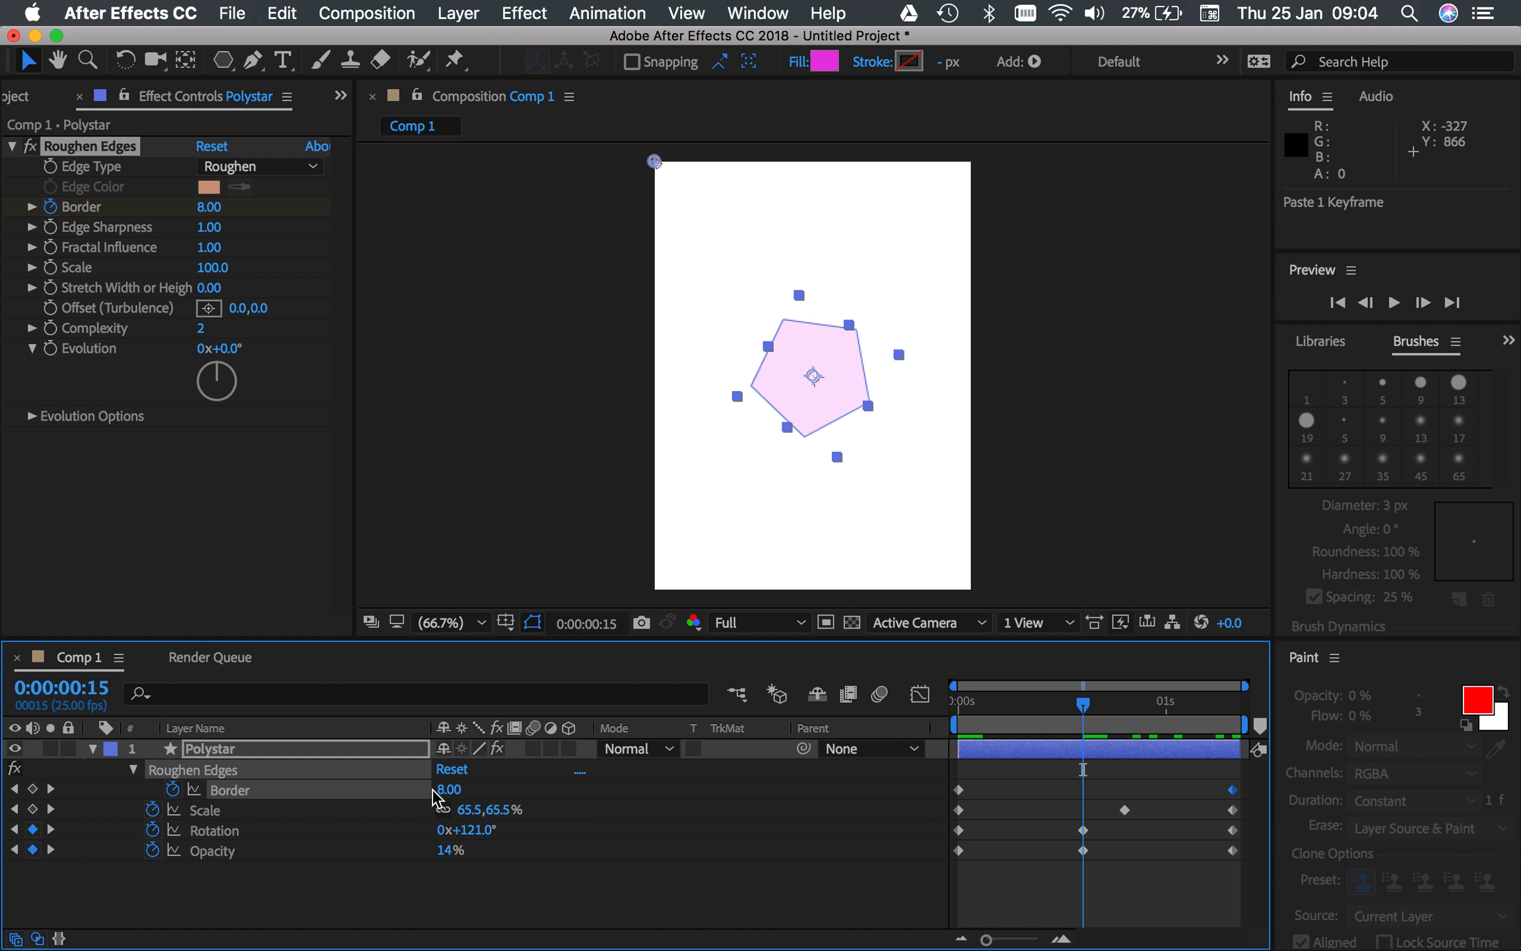
drag(449, 790, 606, 793)
scroll(824, 402, up, 5)
scroll(823, 401, down, 2)
scroll(823, 402, up, 1)
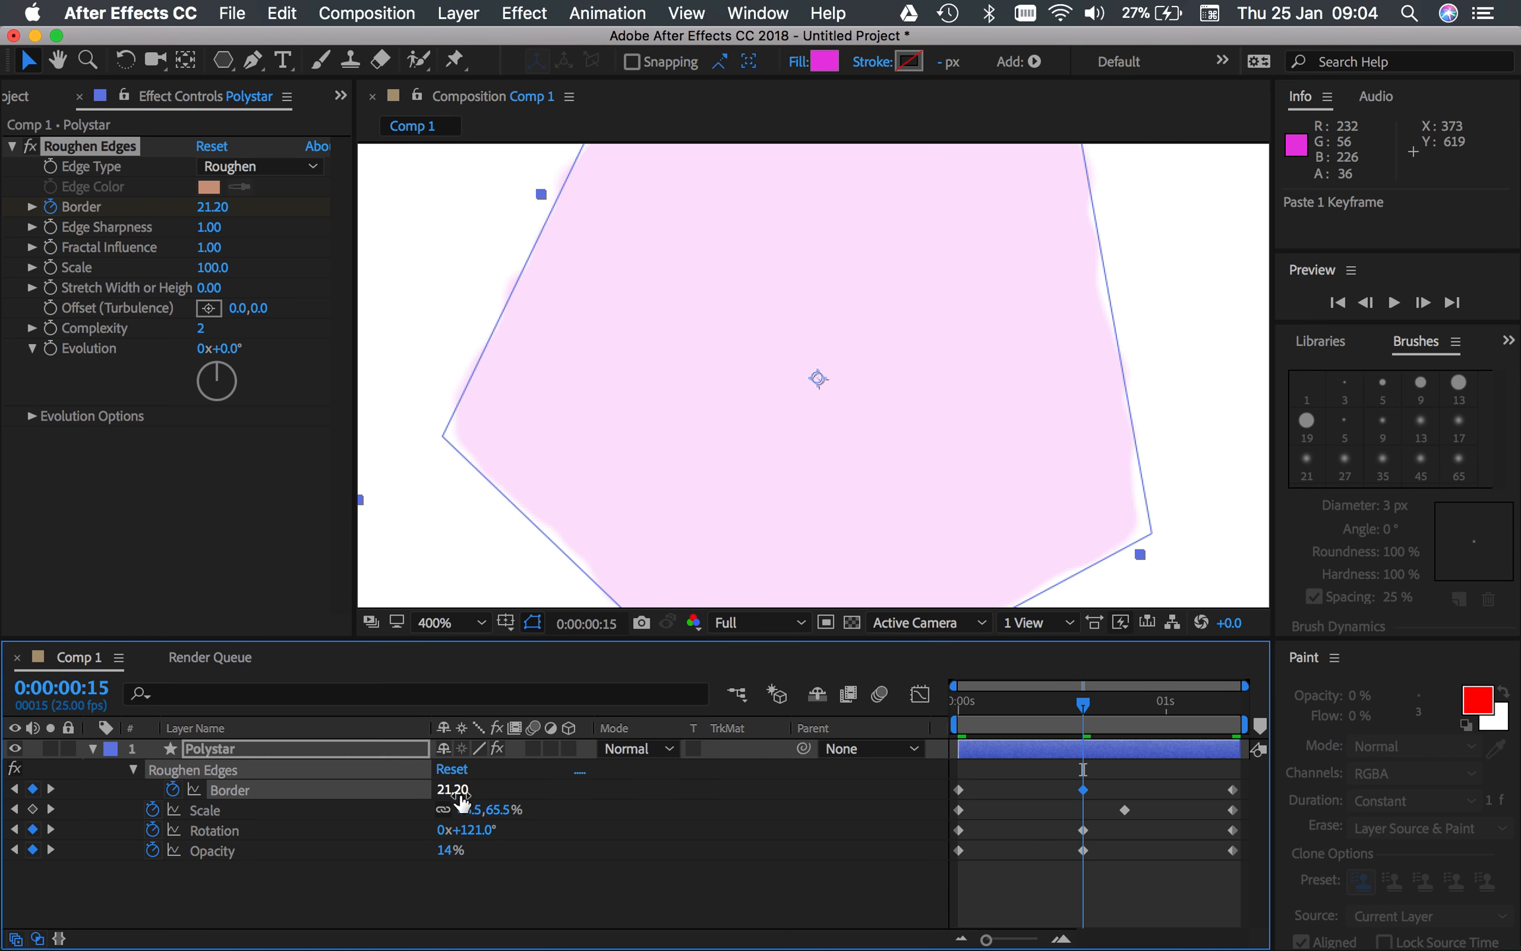
drag(459, 796, 518, 799)
Scrub the animation between 0:00:00:00 and 0:00:01:08 to check the changing edges, and return to the start.
drag(1083, 712, 956, 719)
key(comma)
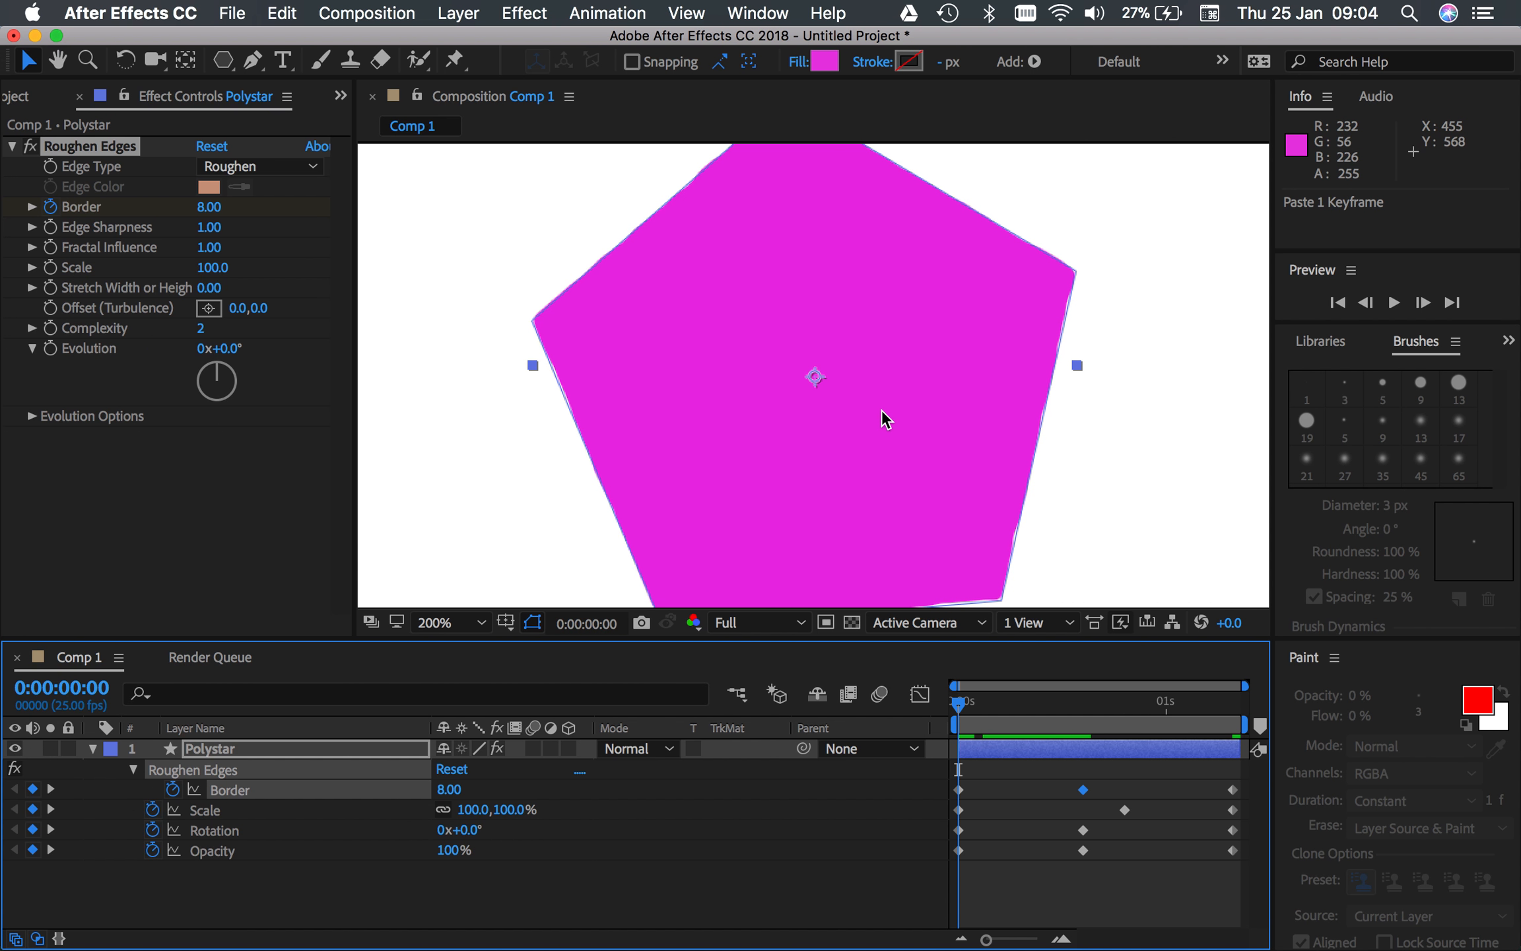
drag(941, 707, 1276, 788)
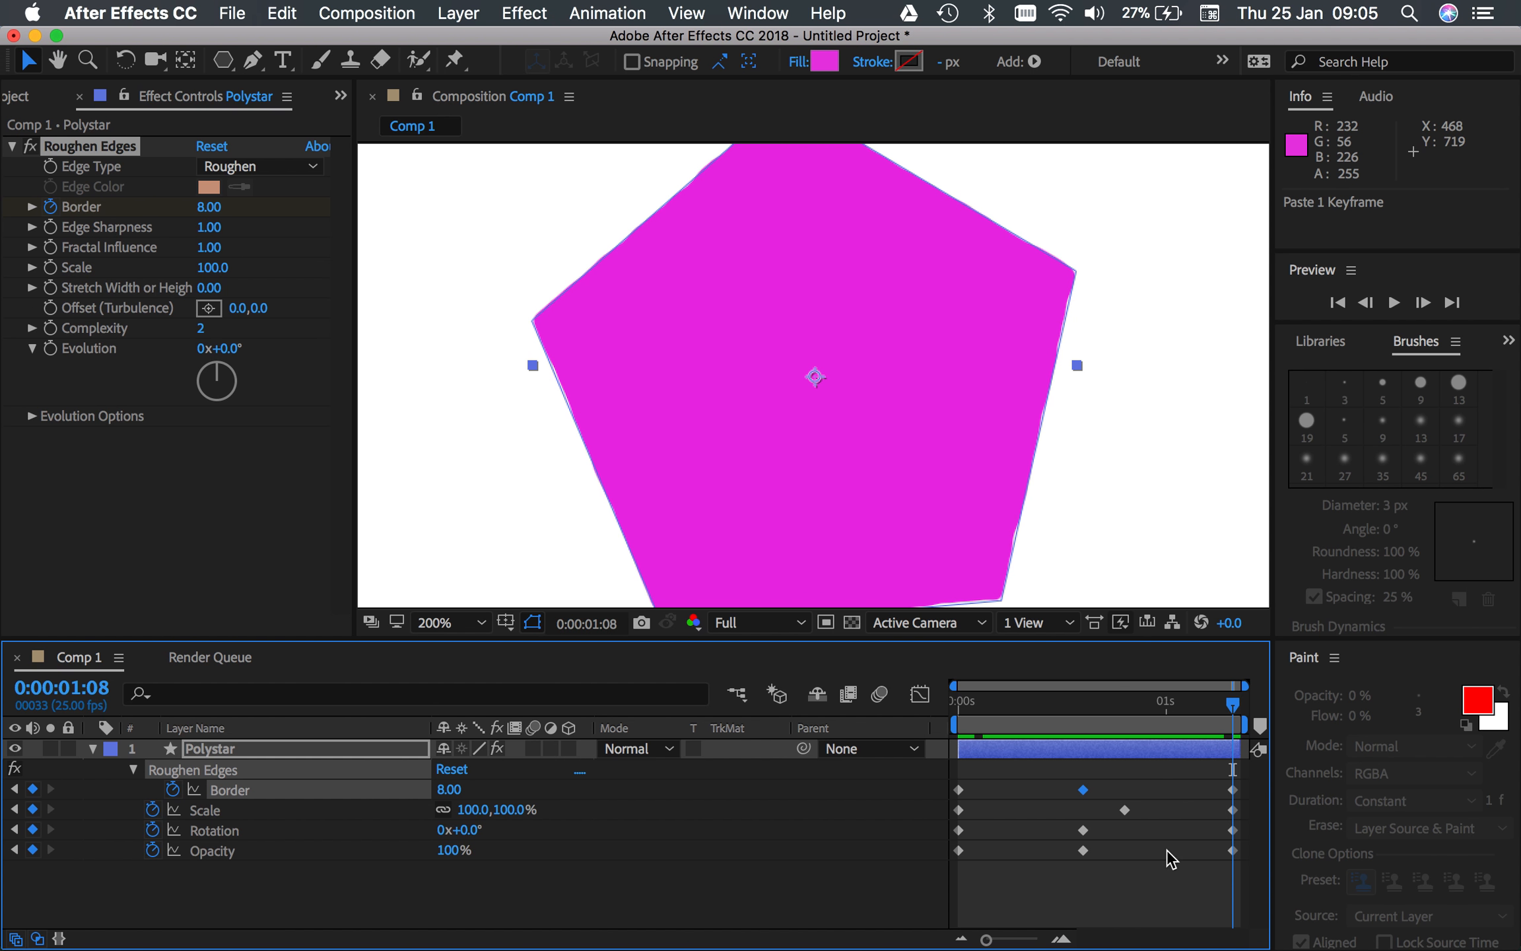
click(1102, 889)
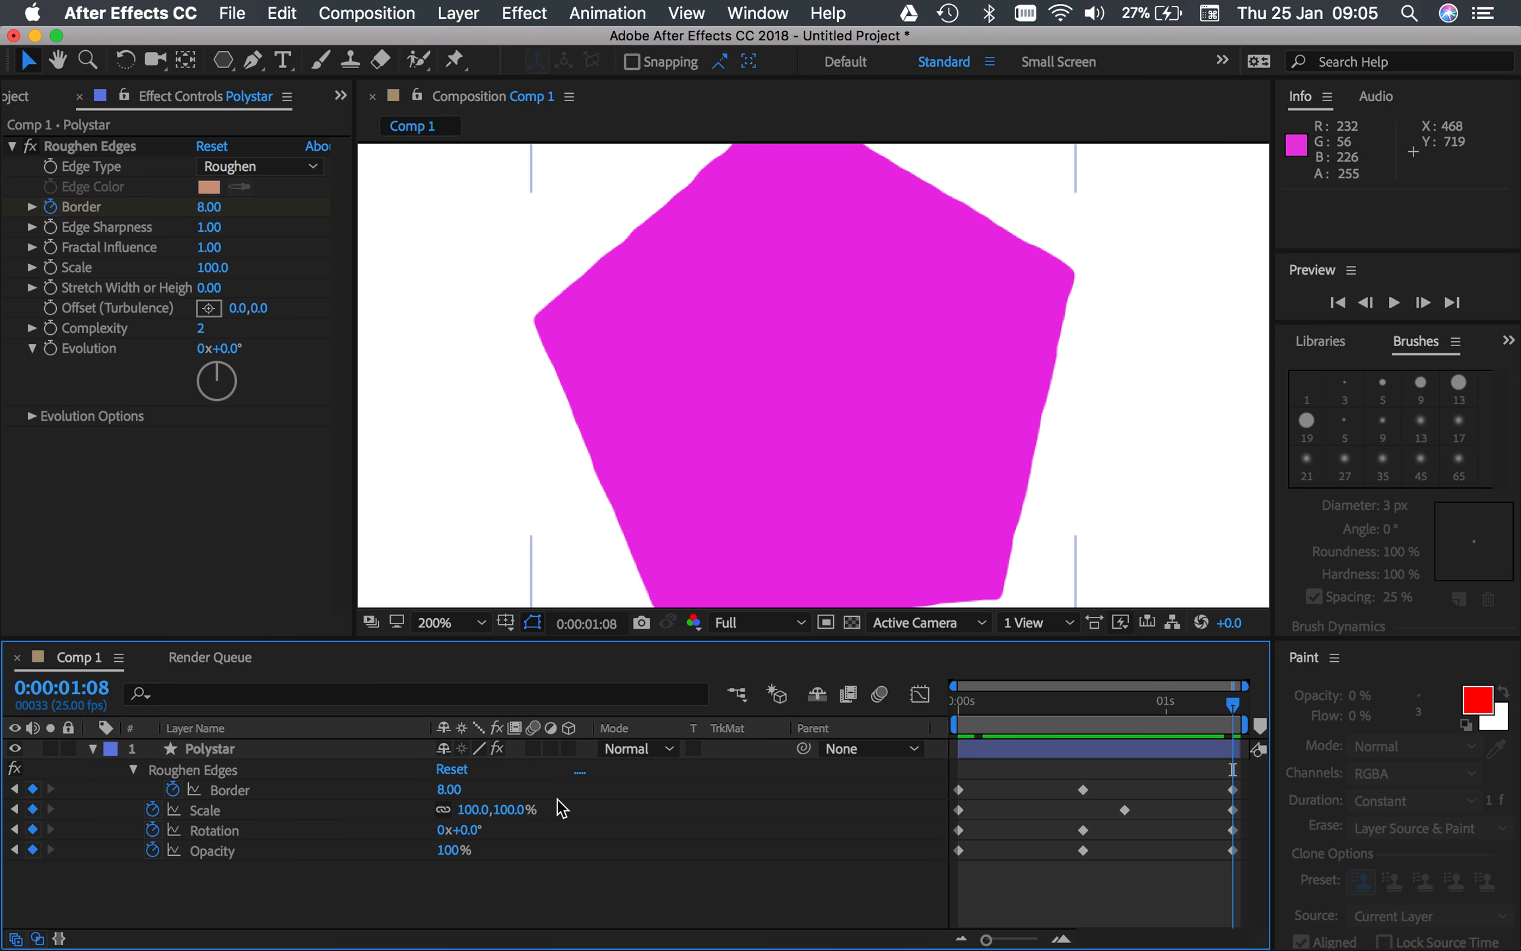
drag(1043, 705, 908, 697)
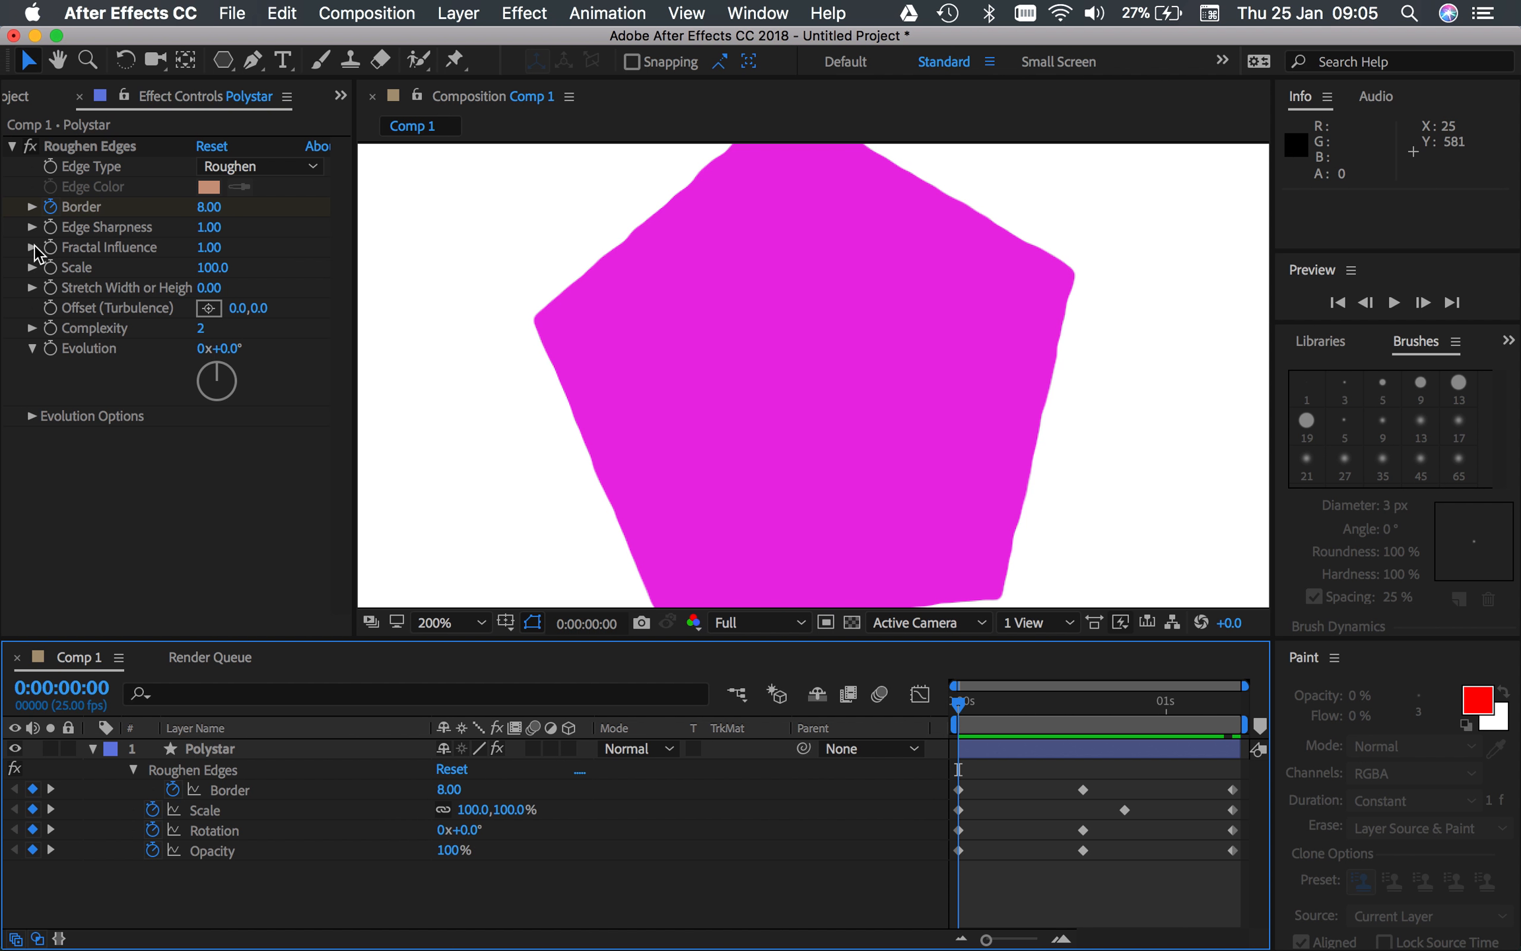
Enable keyframing for the Roughen Edges Scale at 0:00:00:00 and reveal the Polystar layer's modified properties in the timeline.
click(51, 267)
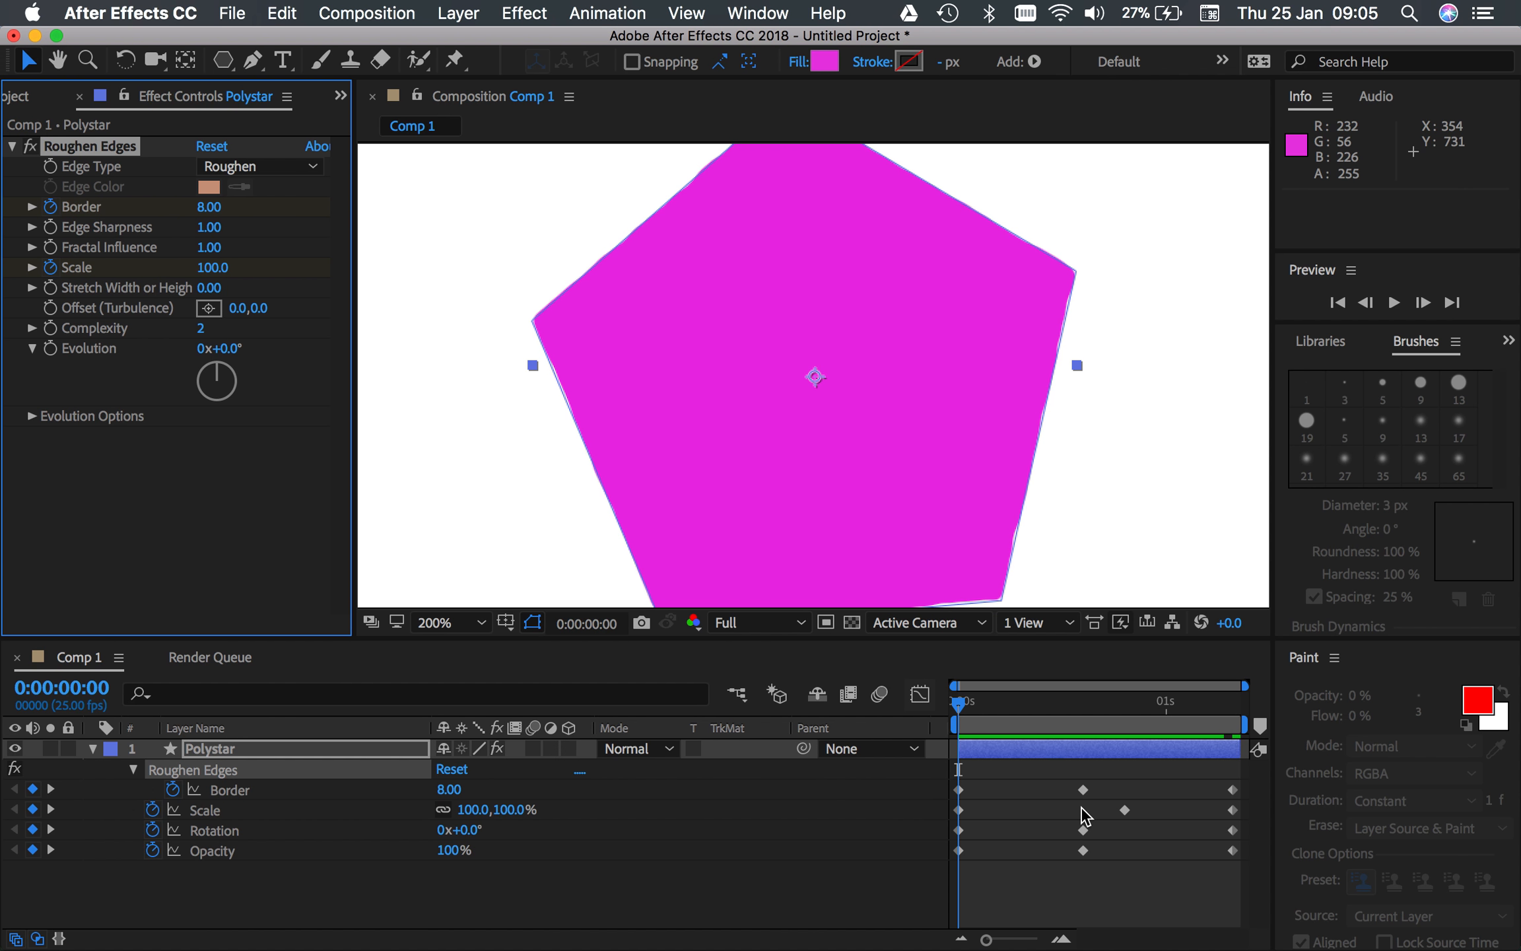
click(308, 748)
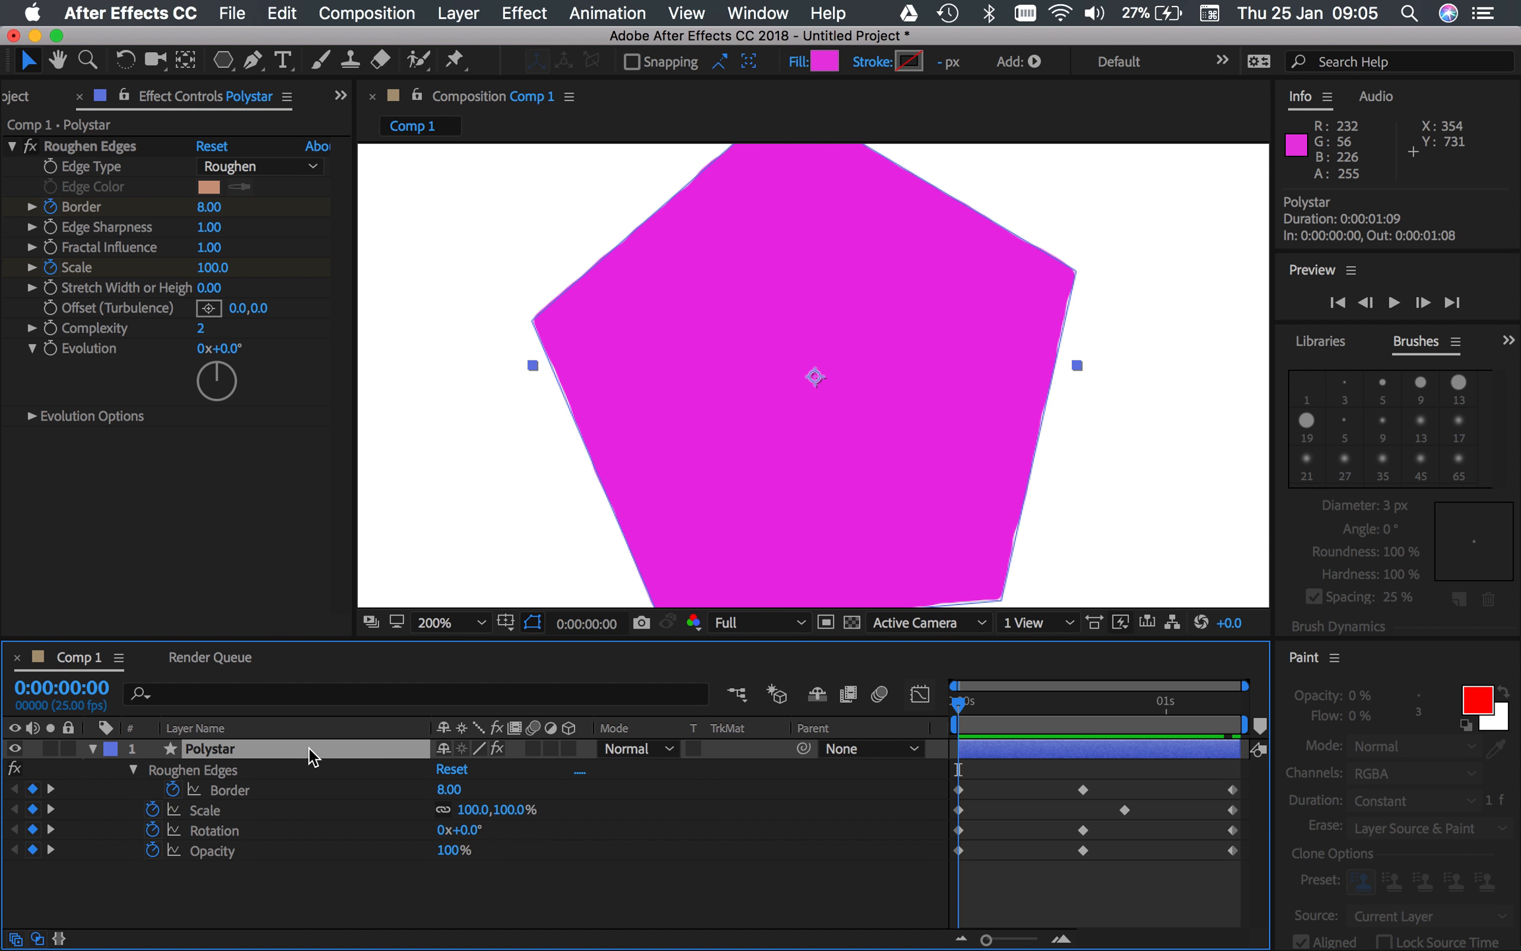
key(u)
key(u)
scroll(690, 820, down, 5)
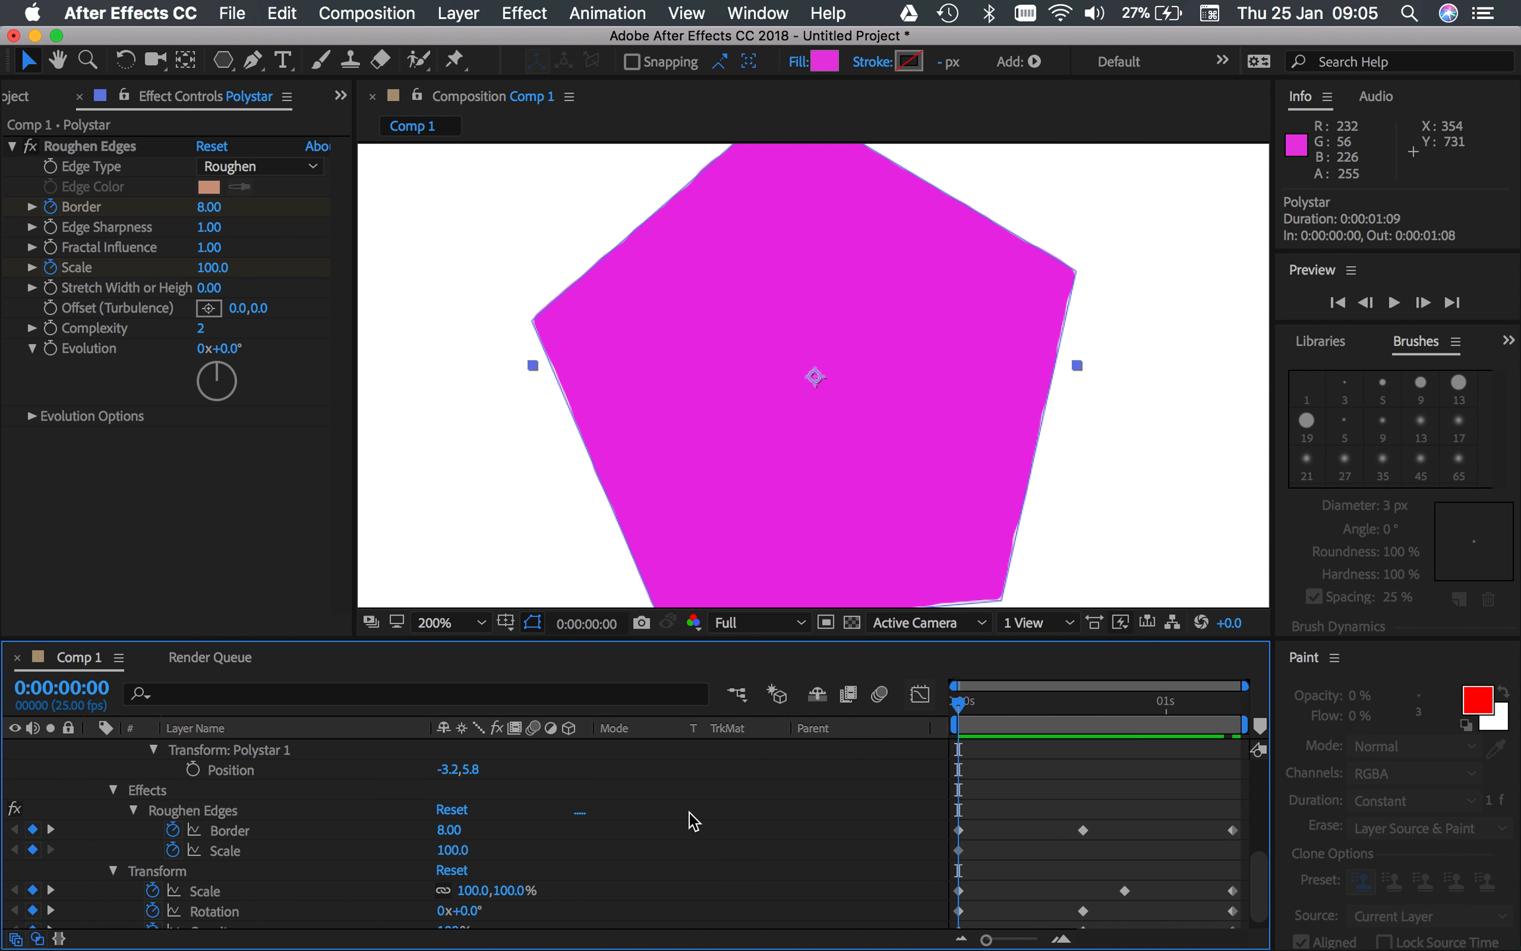
Copy the Roughen Edges Scale keyframe at 0:00:00:00 and paste it at 0:00:01:08.
click(1076, 812)
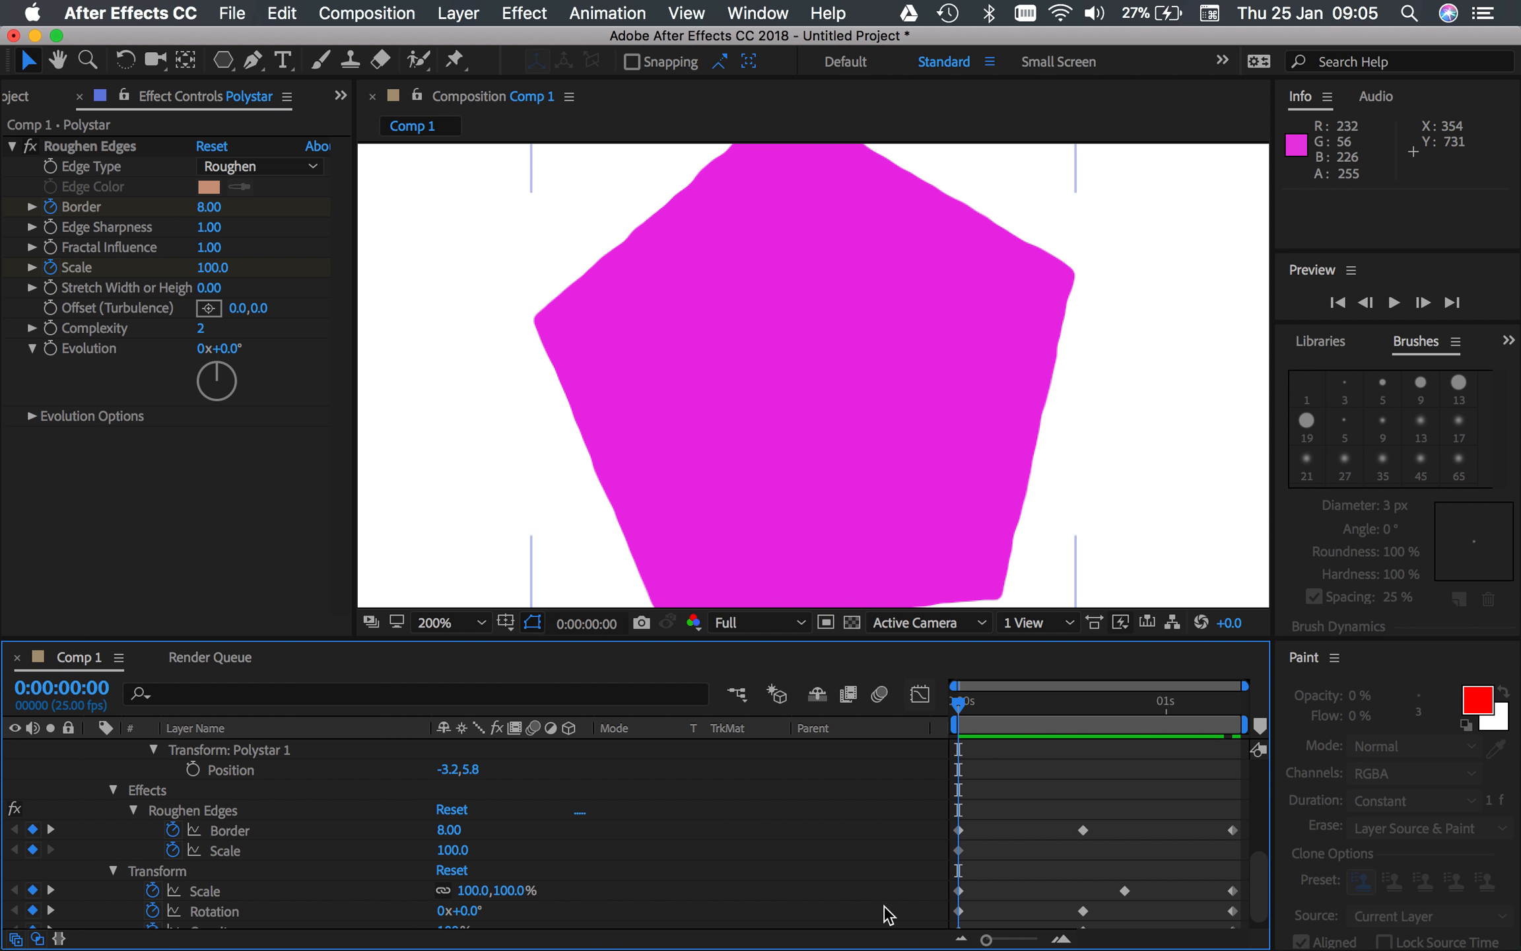
click(959, 850)
key(super+c)
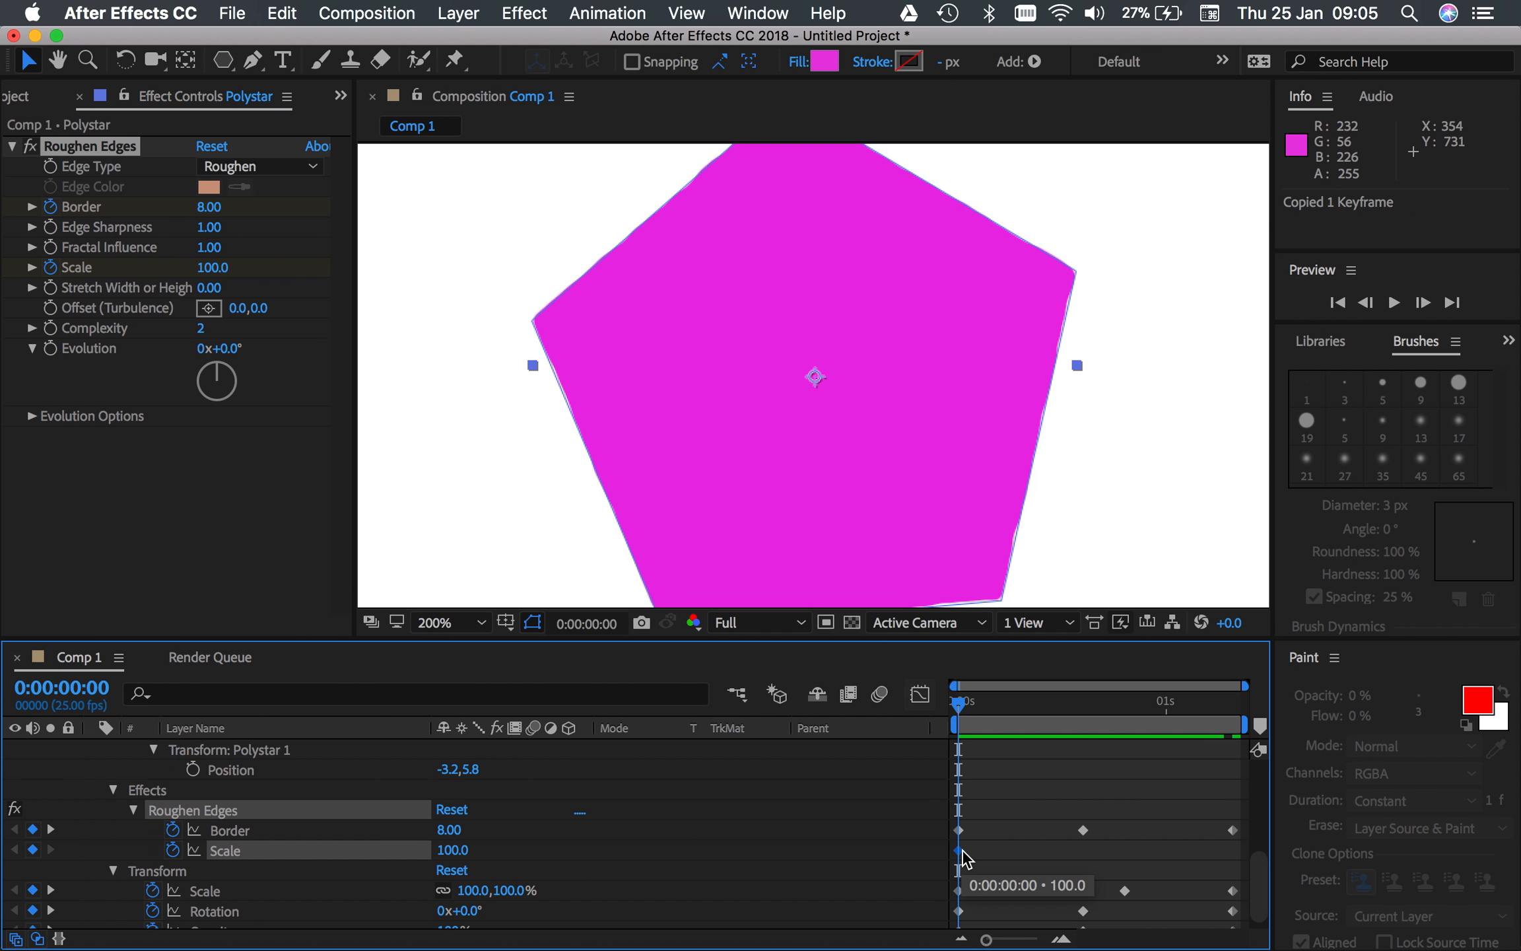
drag(963, 710, 1250, 717)
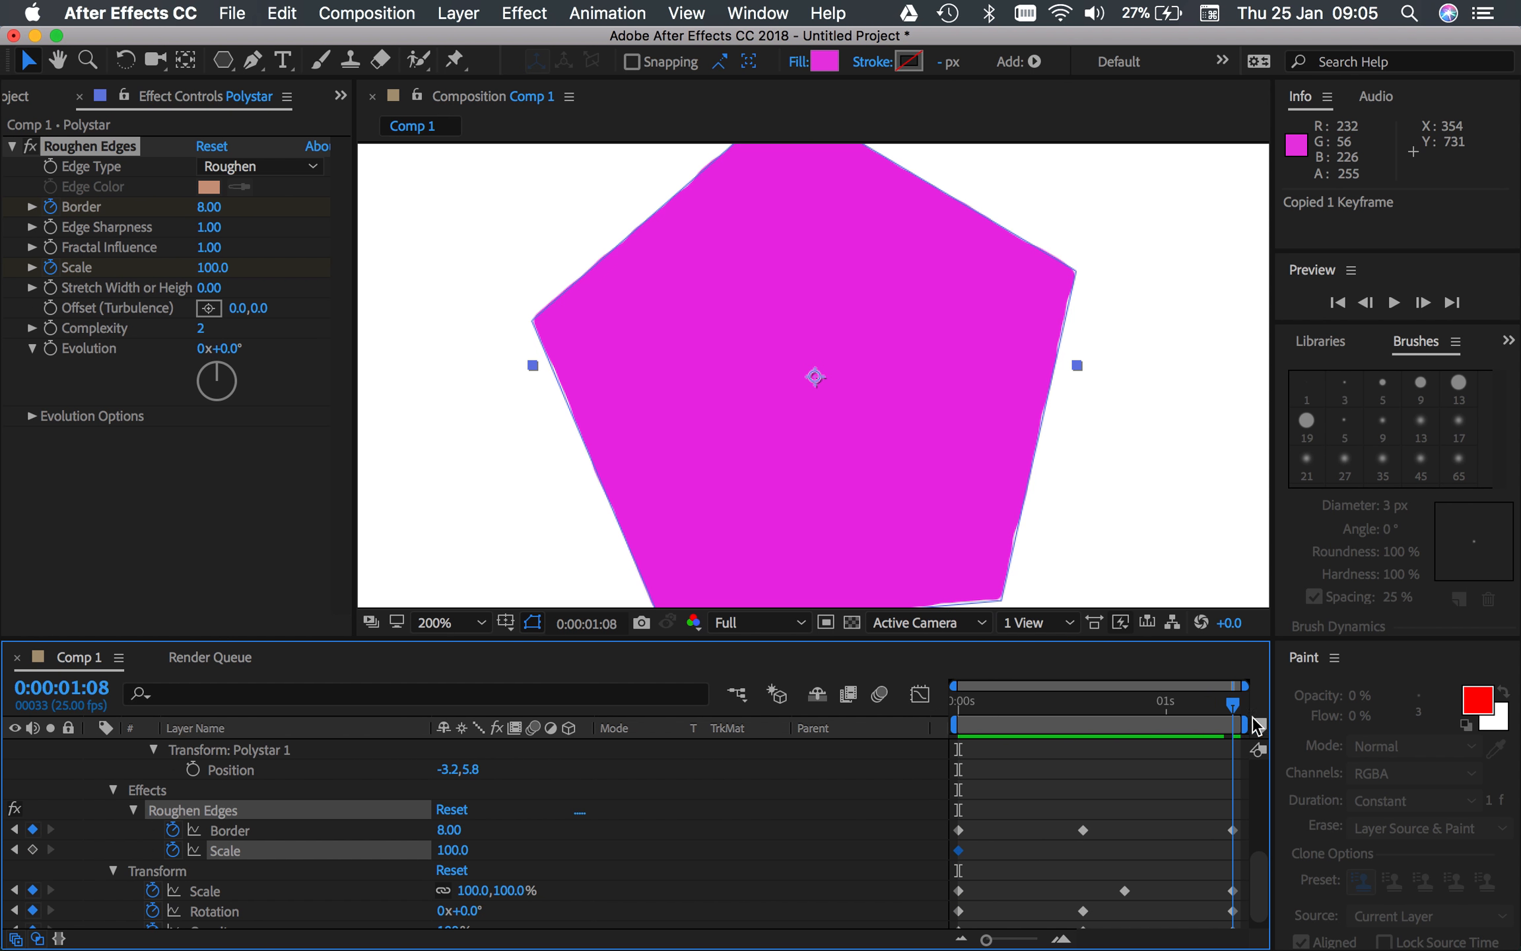
key(super+v)
Add a Roughen Edges Scale keyframe of 25.0 at 0:00:00:10 and scrub through the animation to 0:00:01:08.
drag(1142, 708, 1093, 707)
drag(1068, 703, 1040, 695)
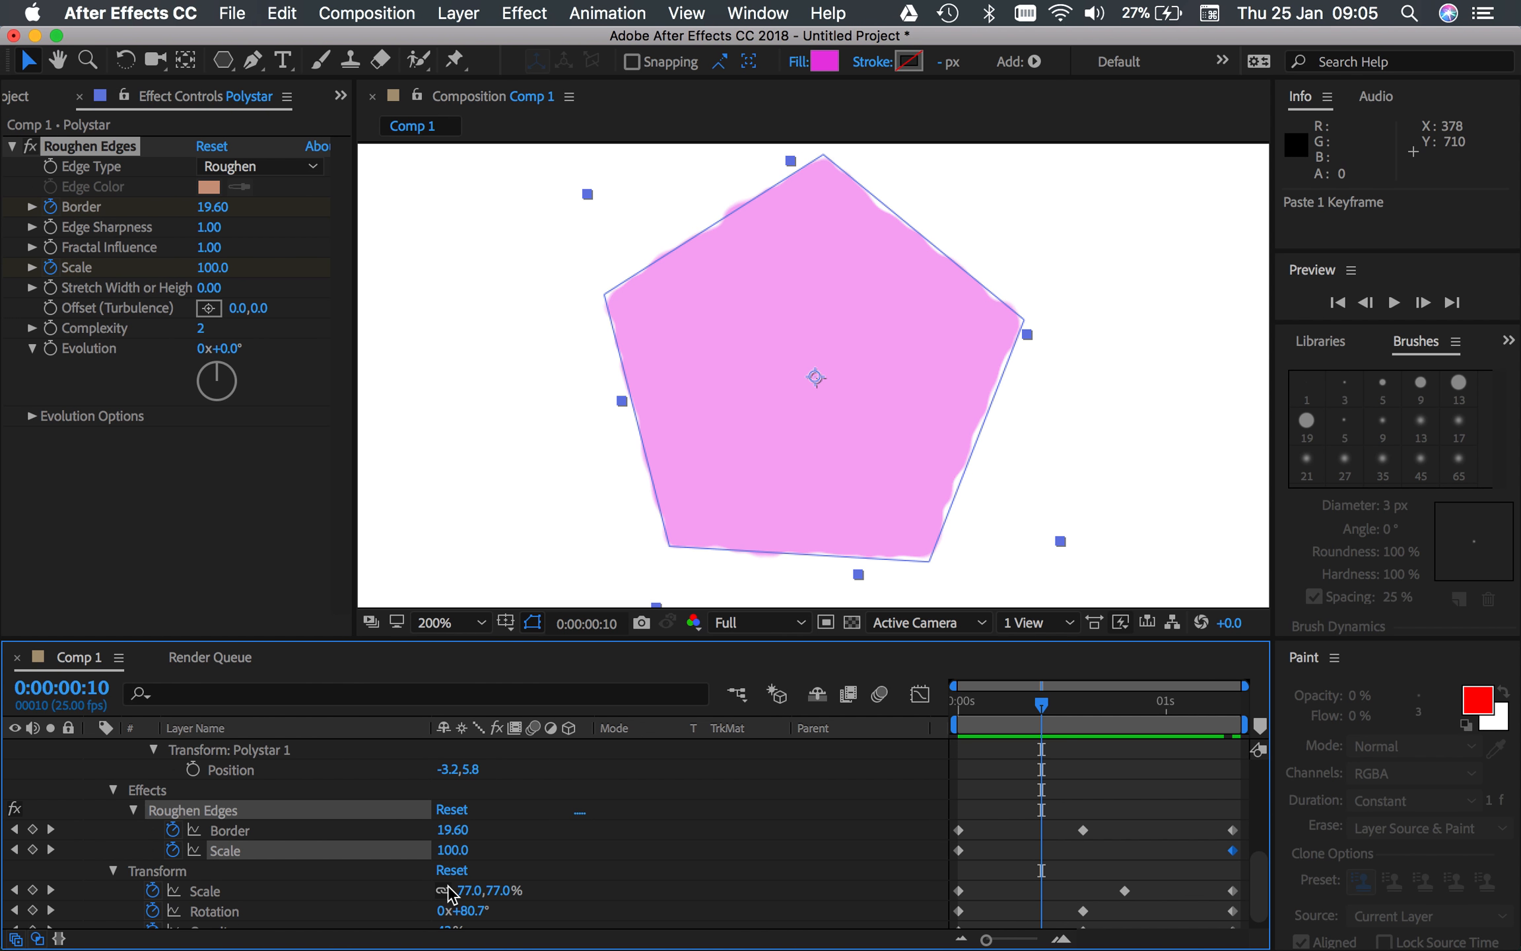
drag(462, 850, 359, 864)
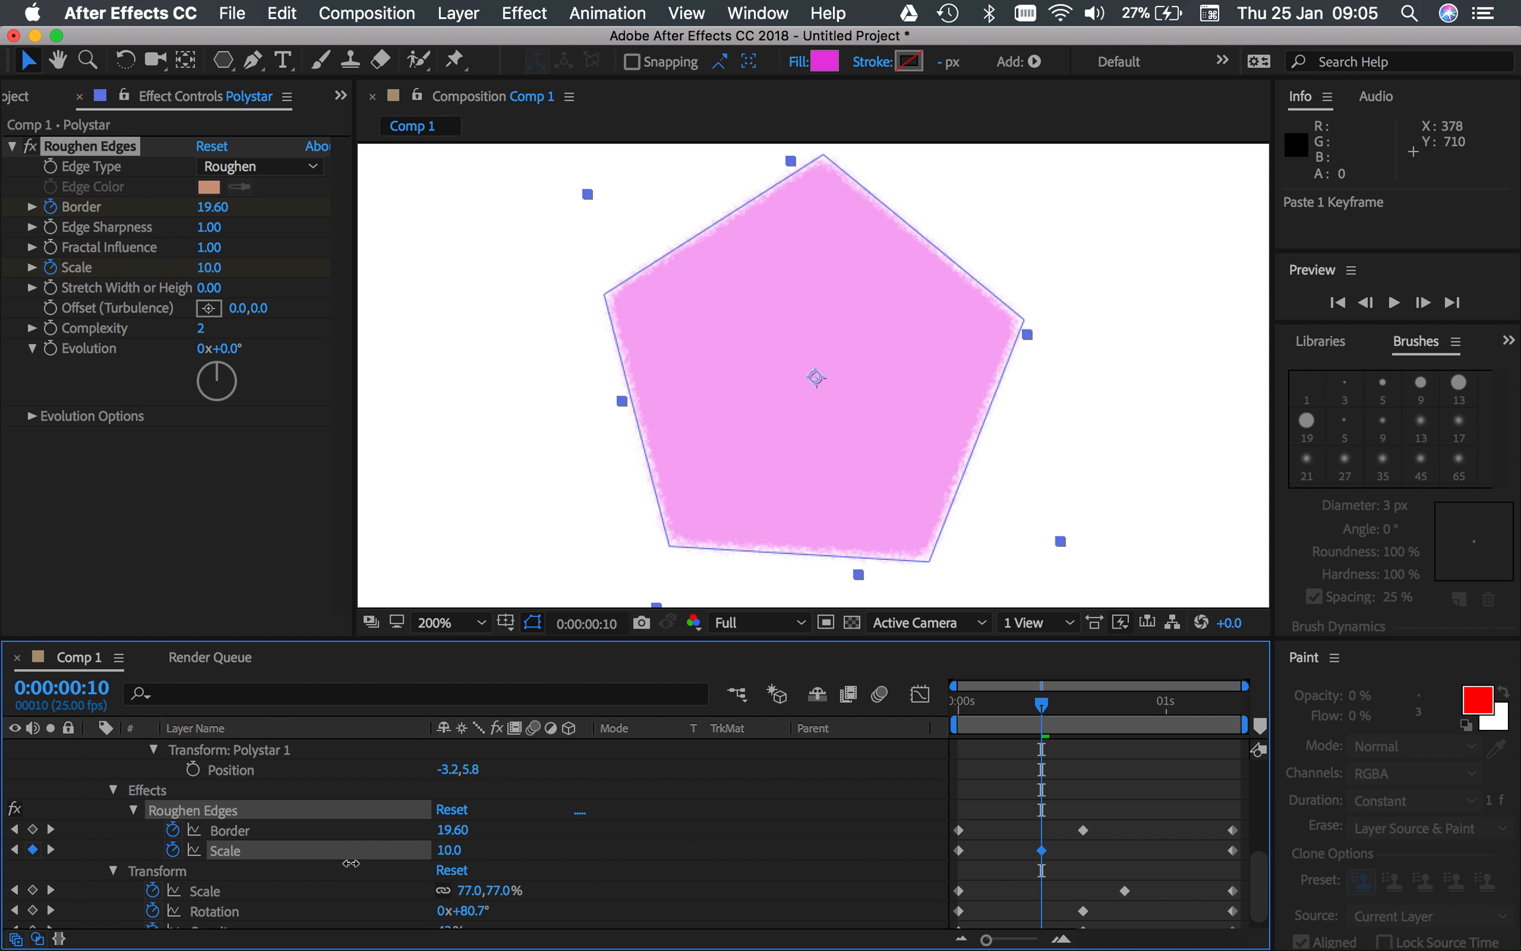
drag(350, 863, 367, 866)
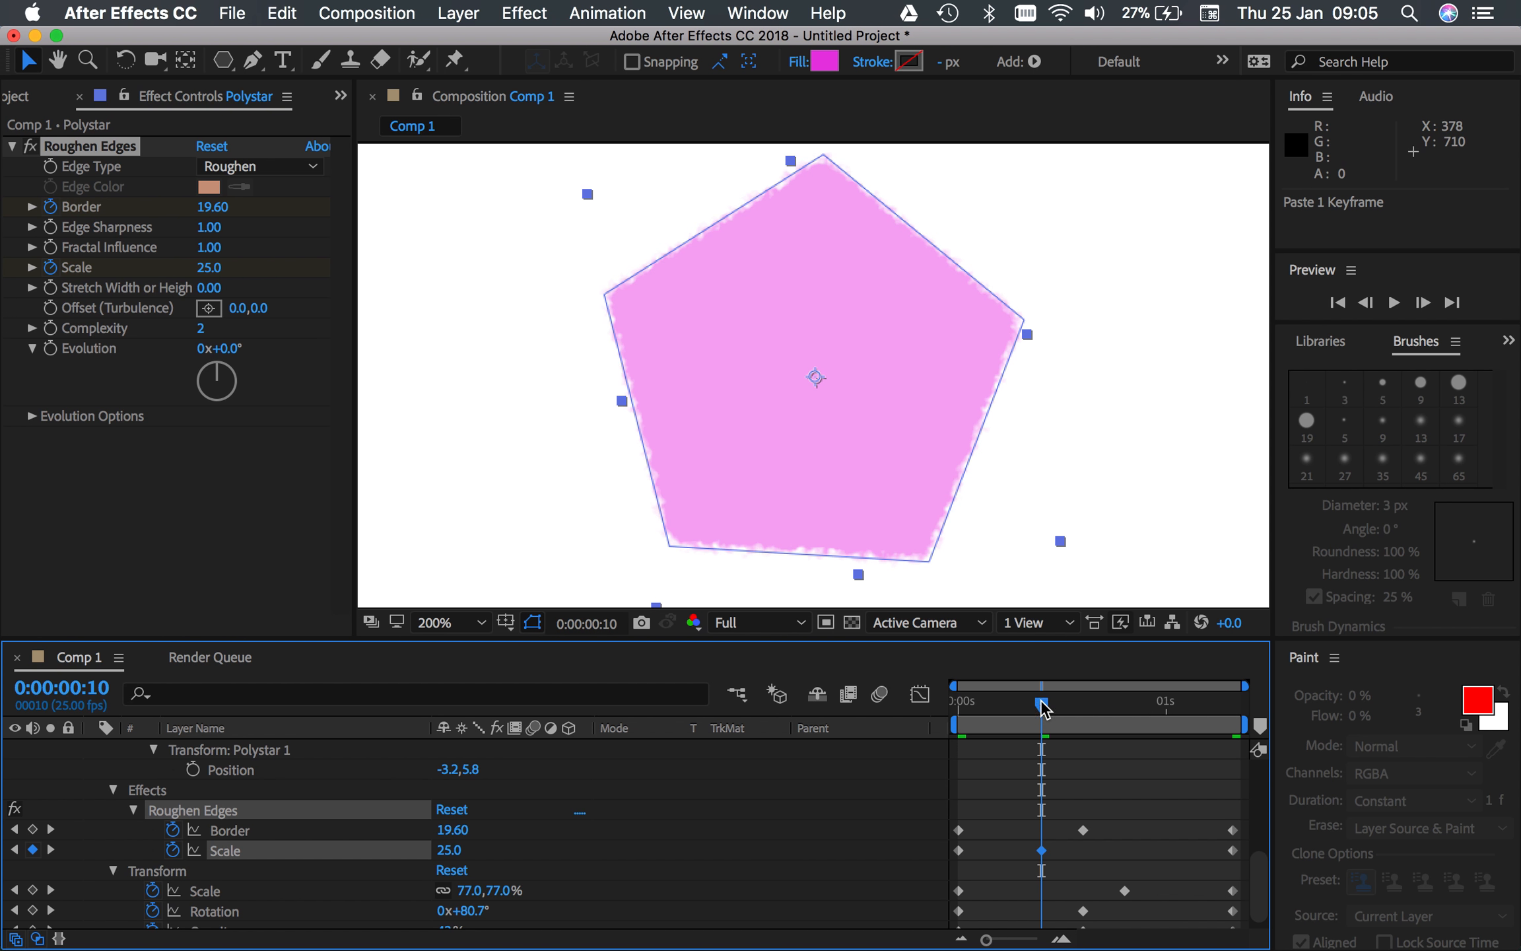
drag(1039, 702, 1262, 784)
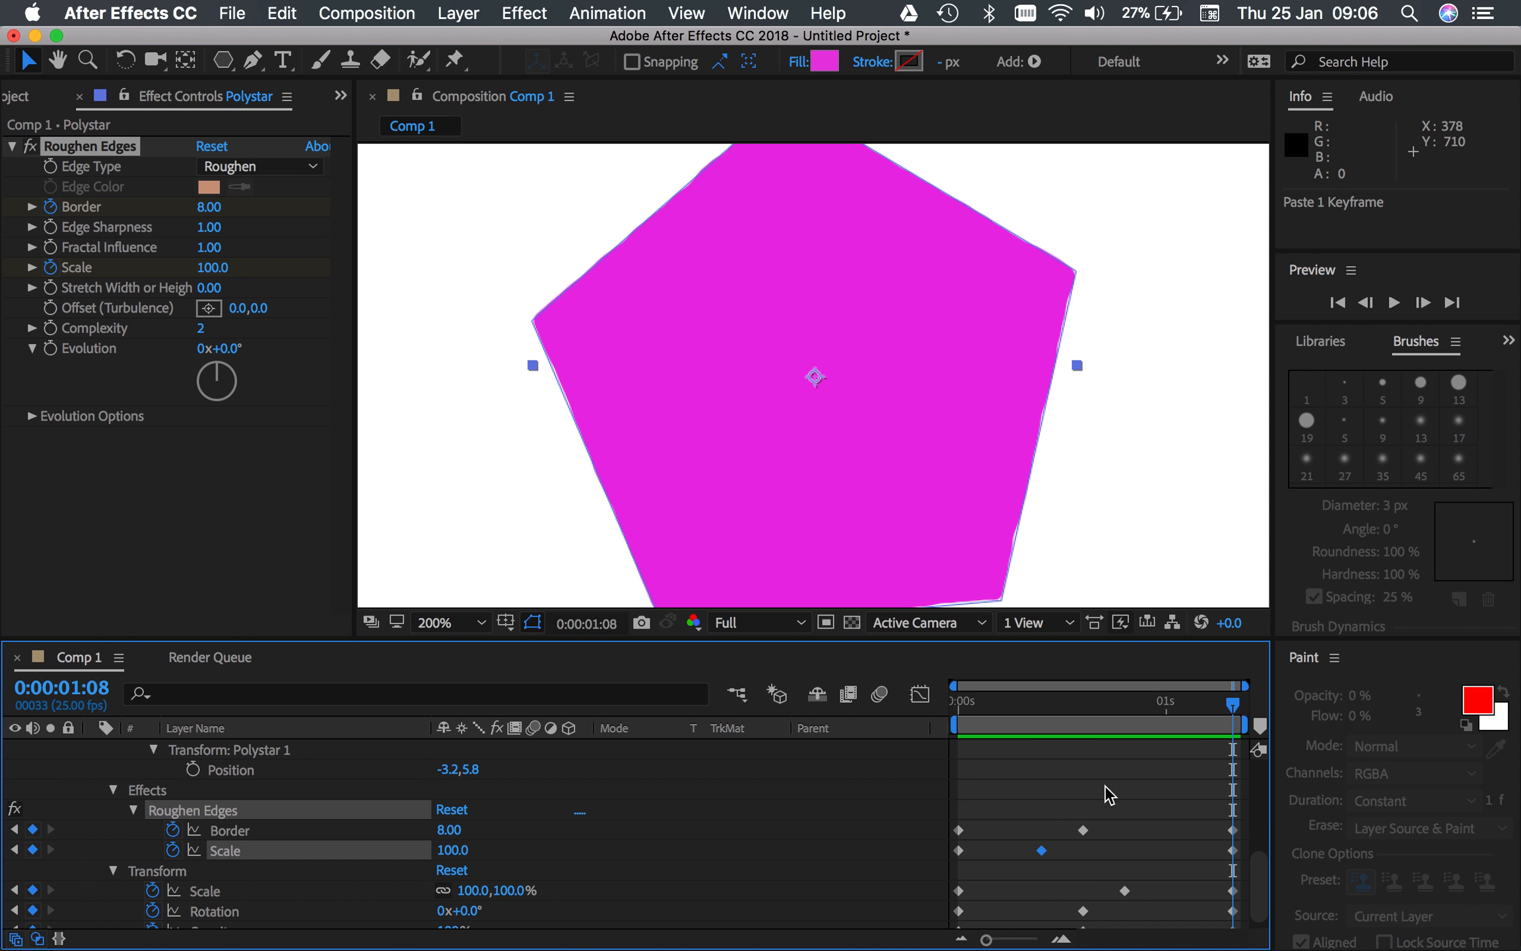
Collapse all of the Polystar layer's properties in the timeline and deselect the layer.
scroll(380, 827, up, 5)
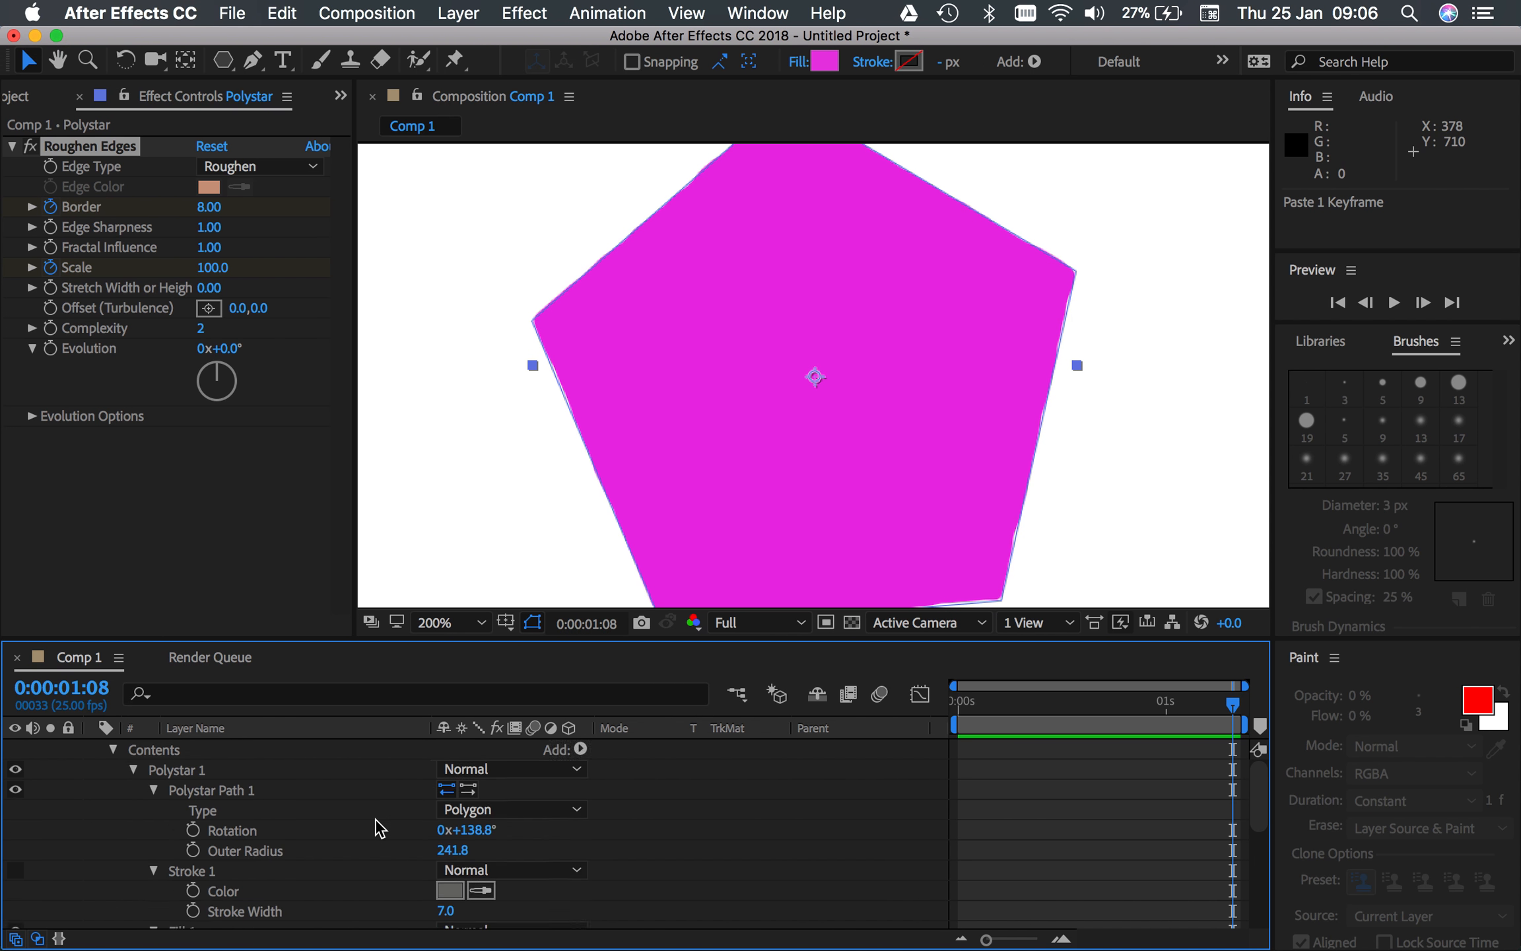
scroll(381, 825, down, 5)
scroll(831, 850, up, 3)
scroll(831, 850, up, 3)
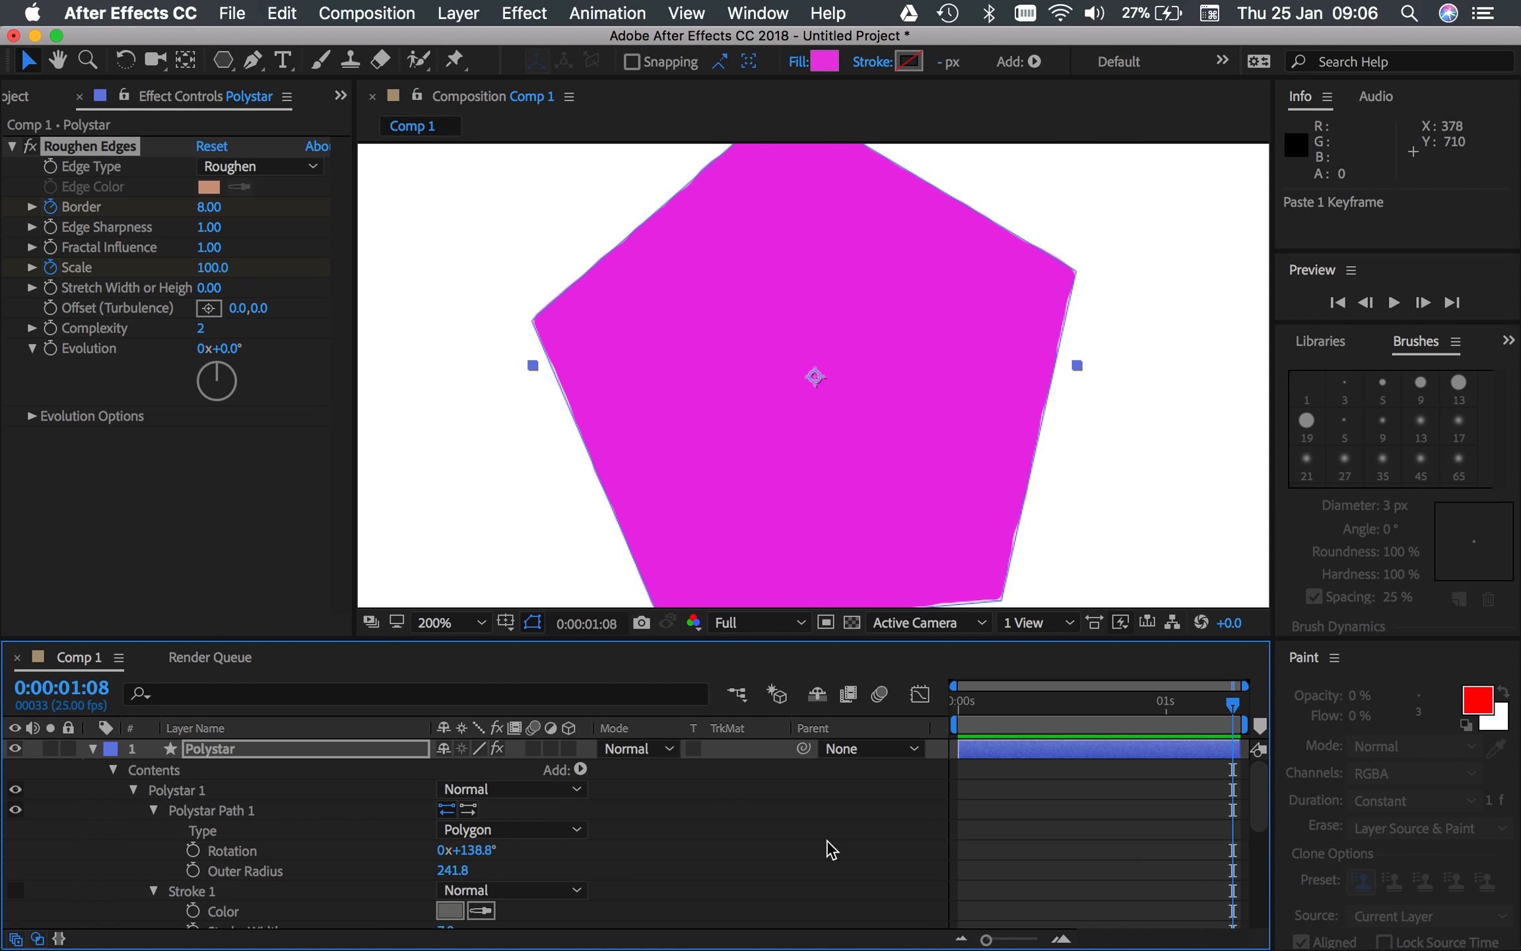
click(273, 752)
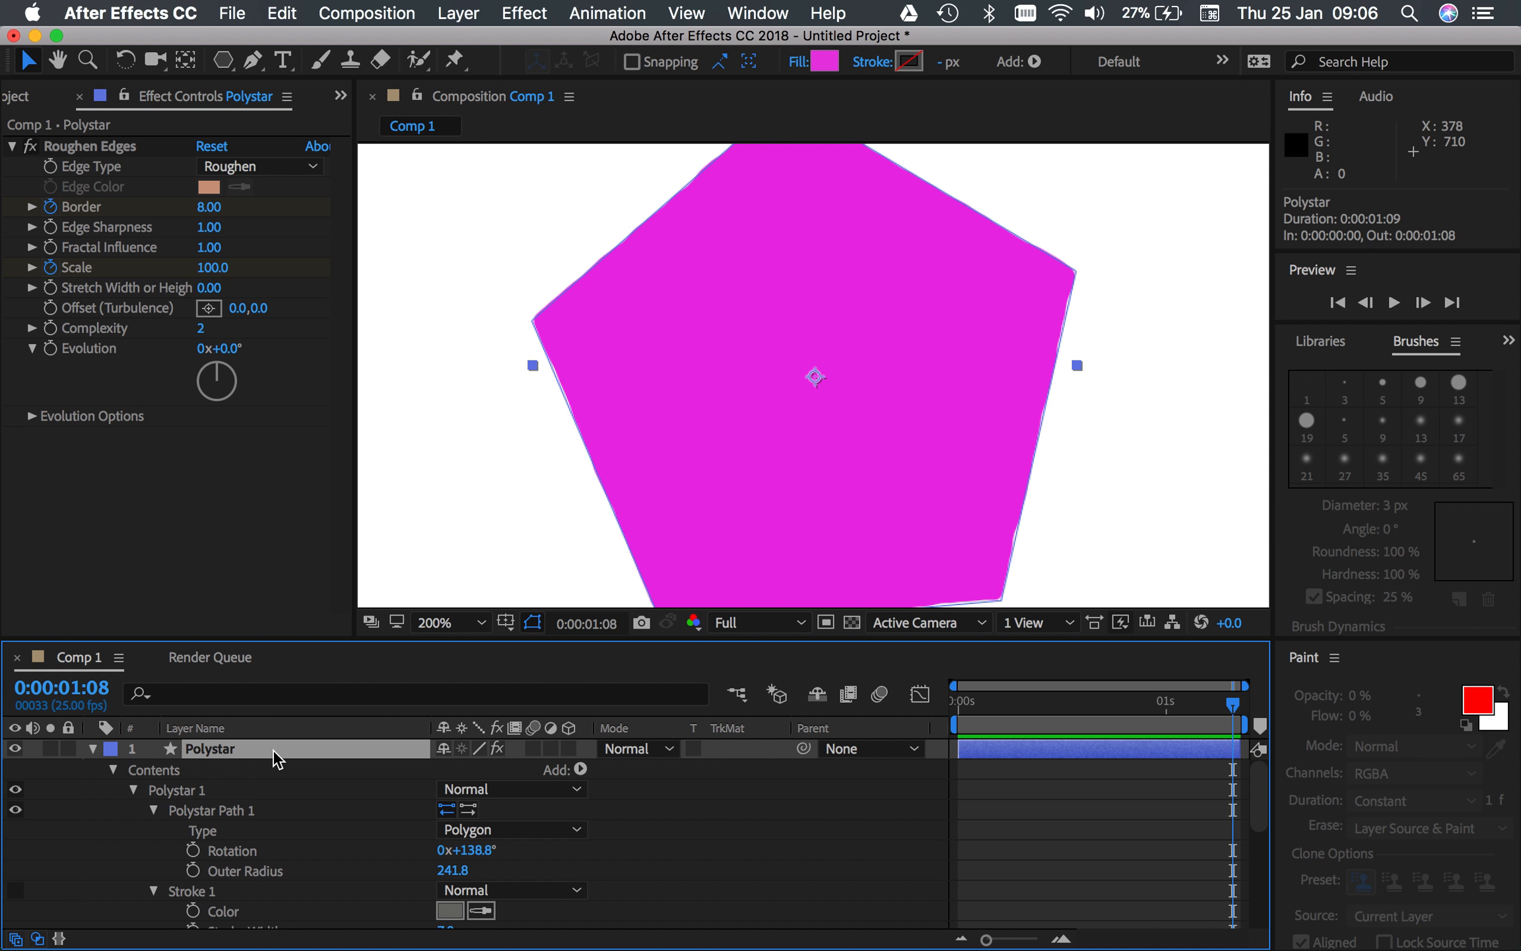
key(u)
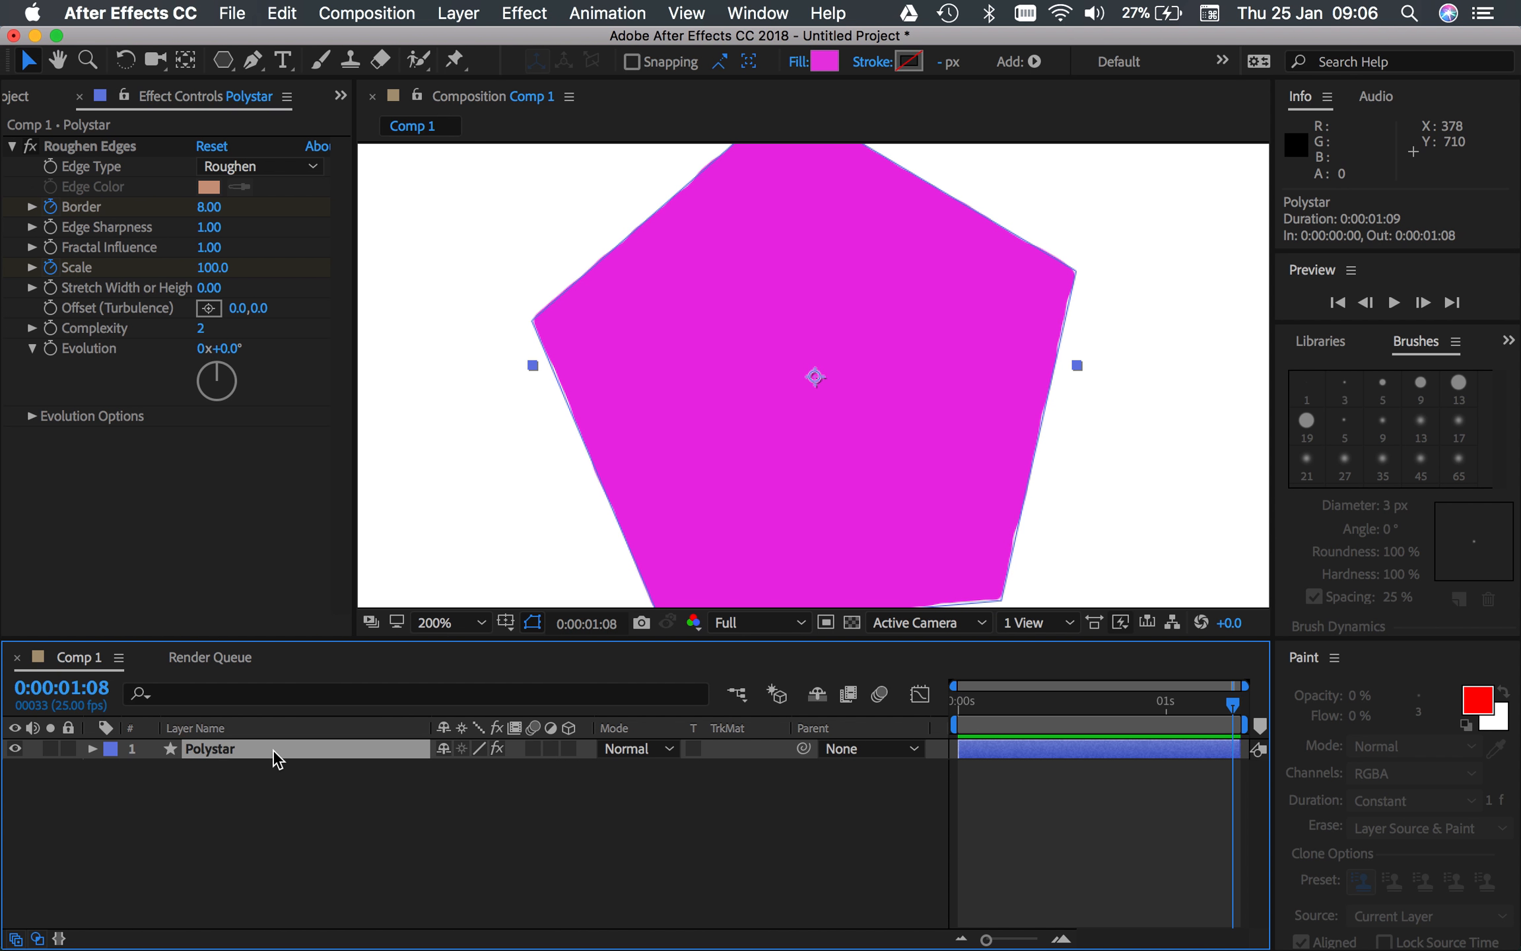
click(352, 827)
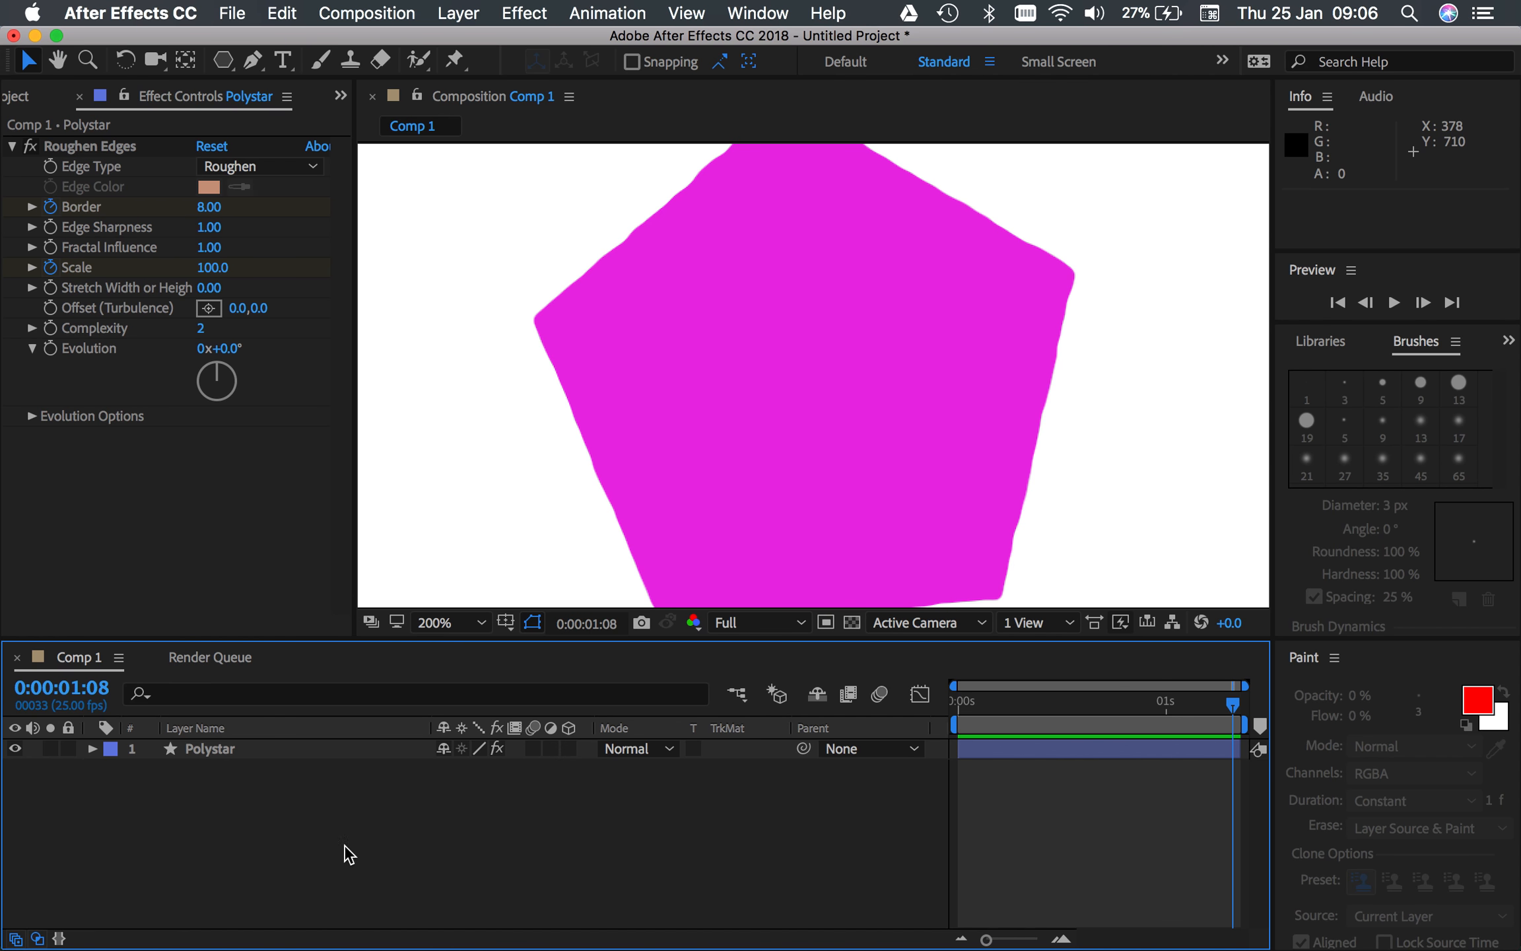
Return to 0:00:00:00 and apply the Hue/Saturation color correction effect to the Polystar layer.
key(Home)
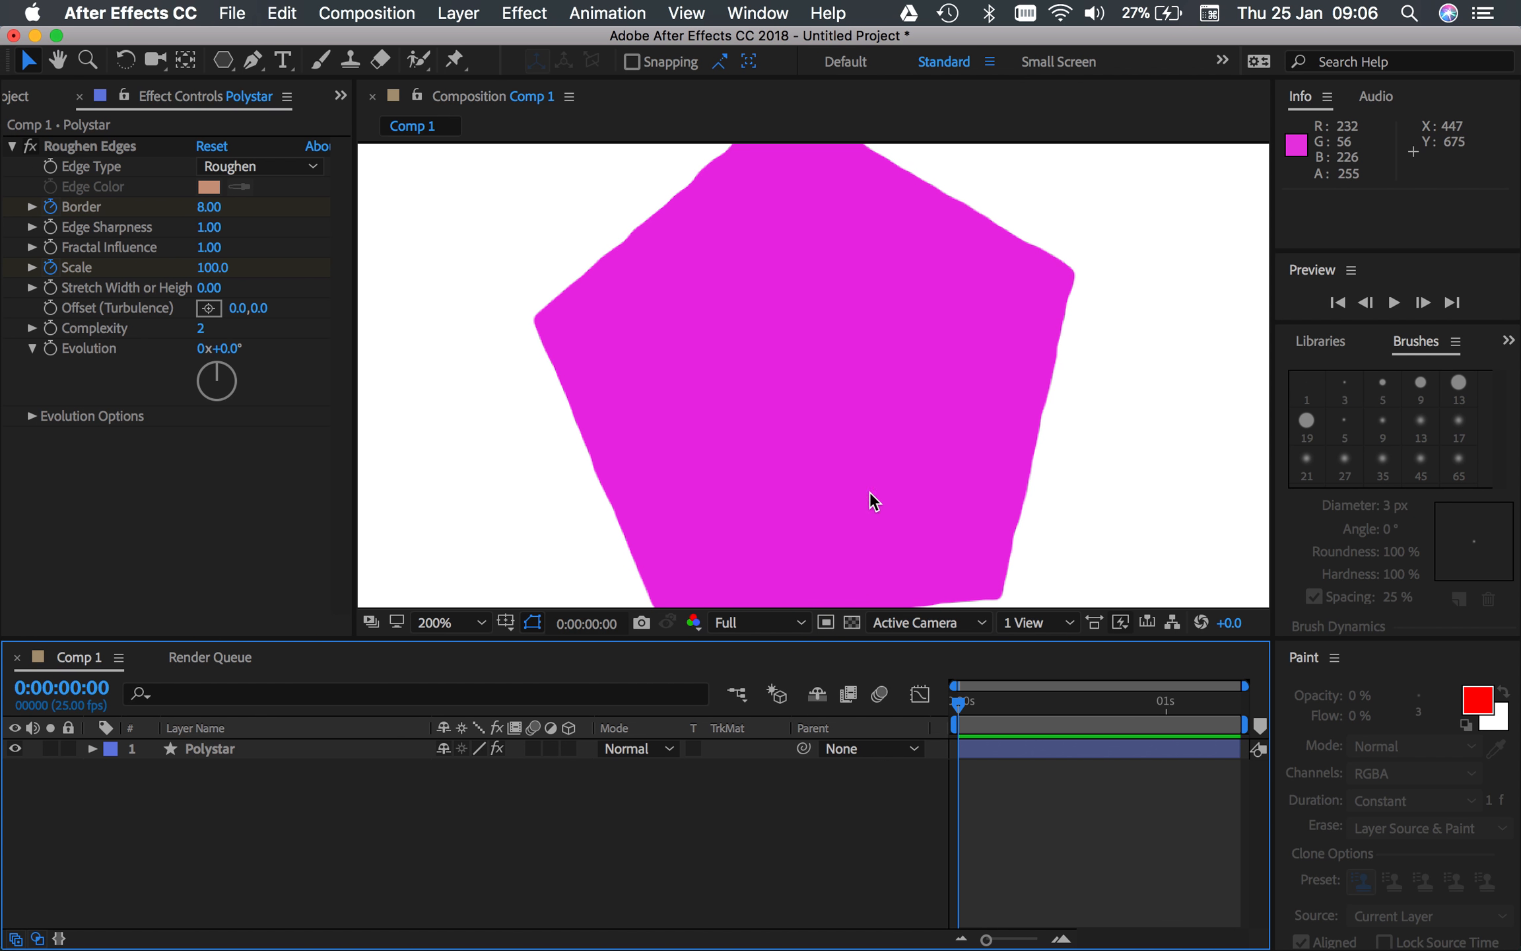
key(comma)
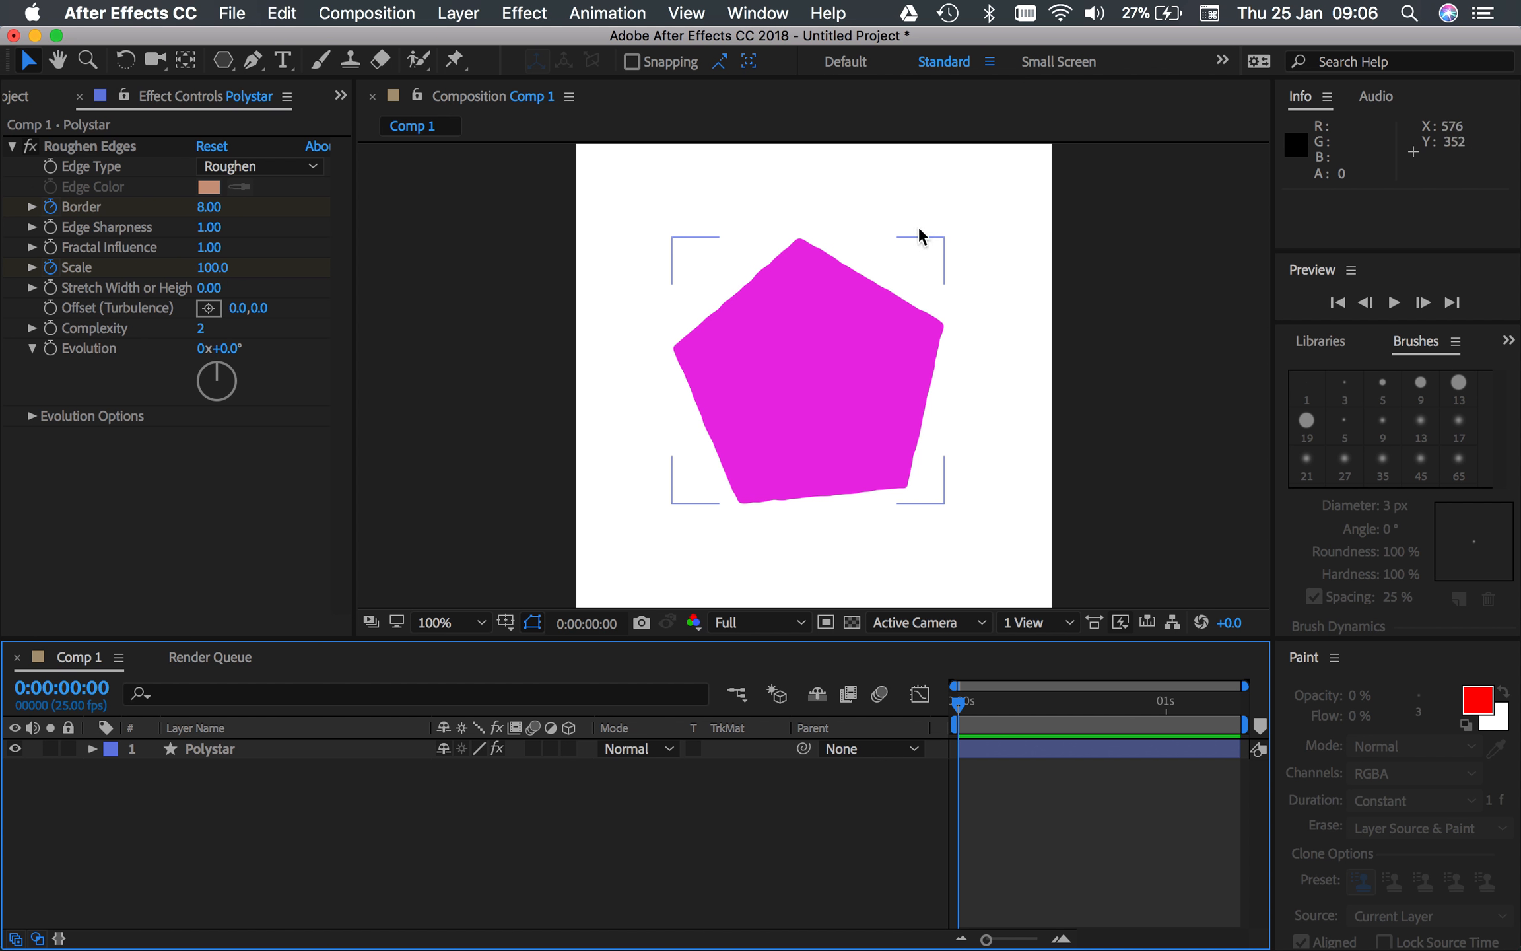
click(375, 507)
click(440, 739)
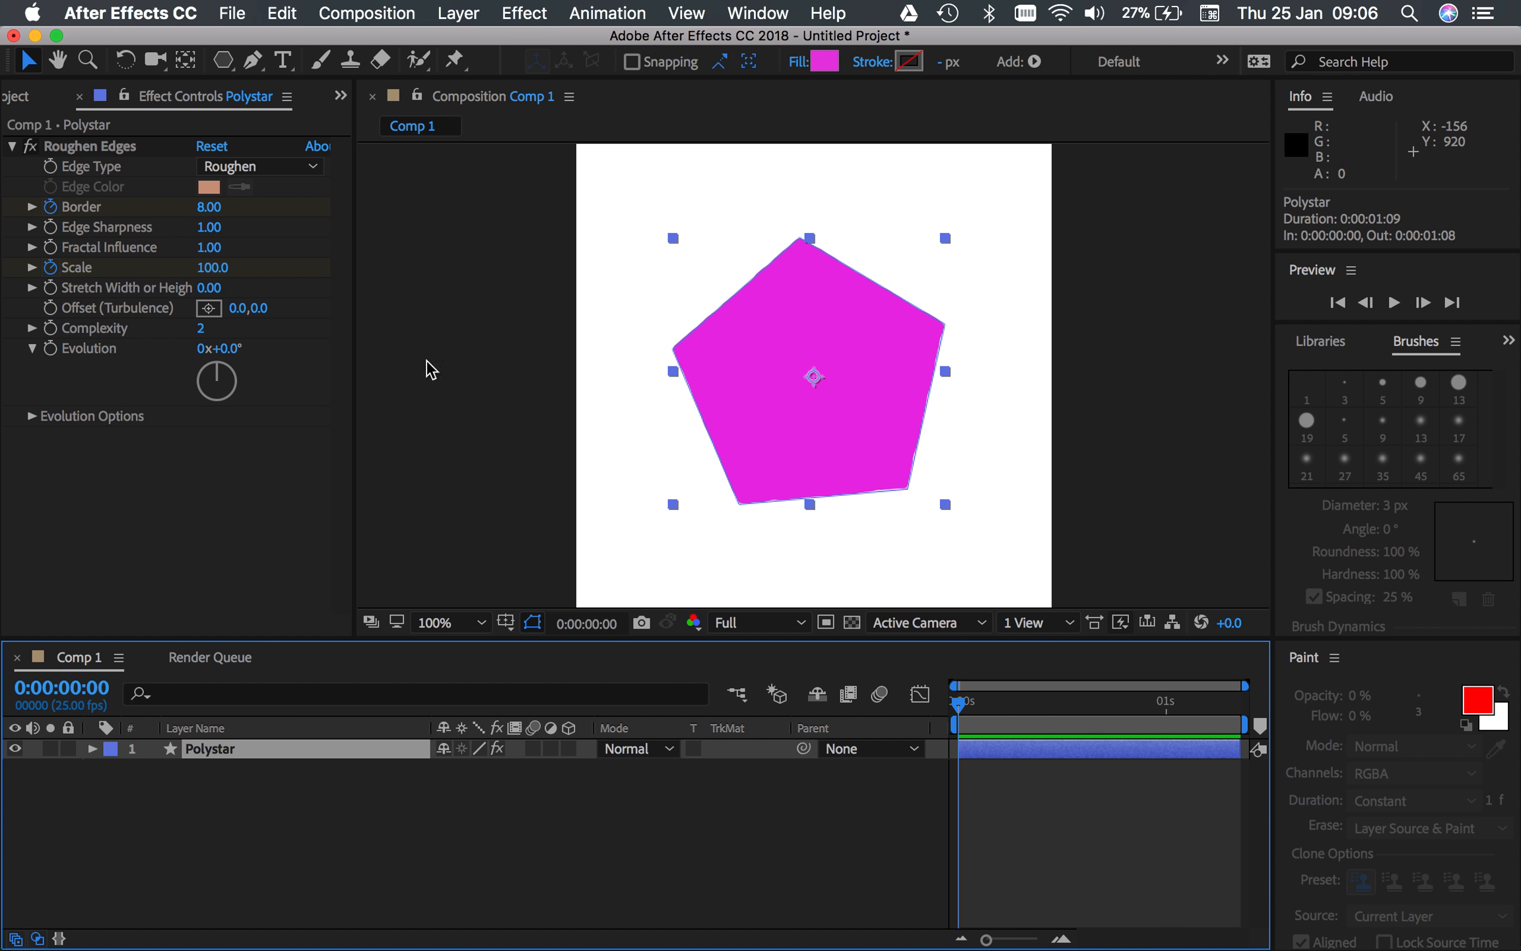
click(529, 12)
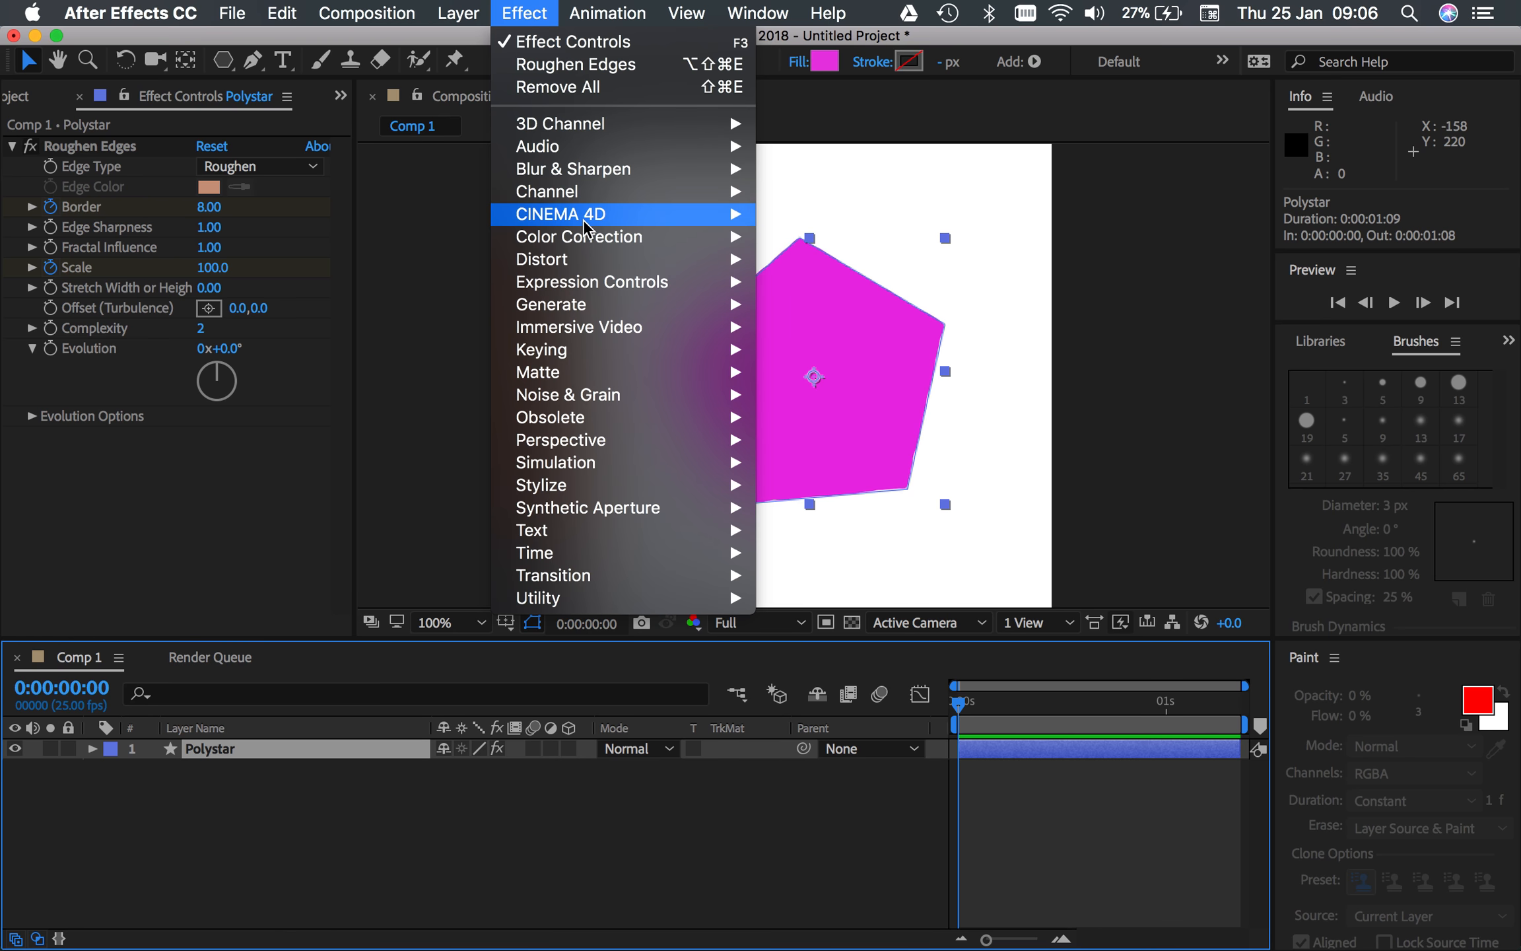
mouse_move(638, 251)
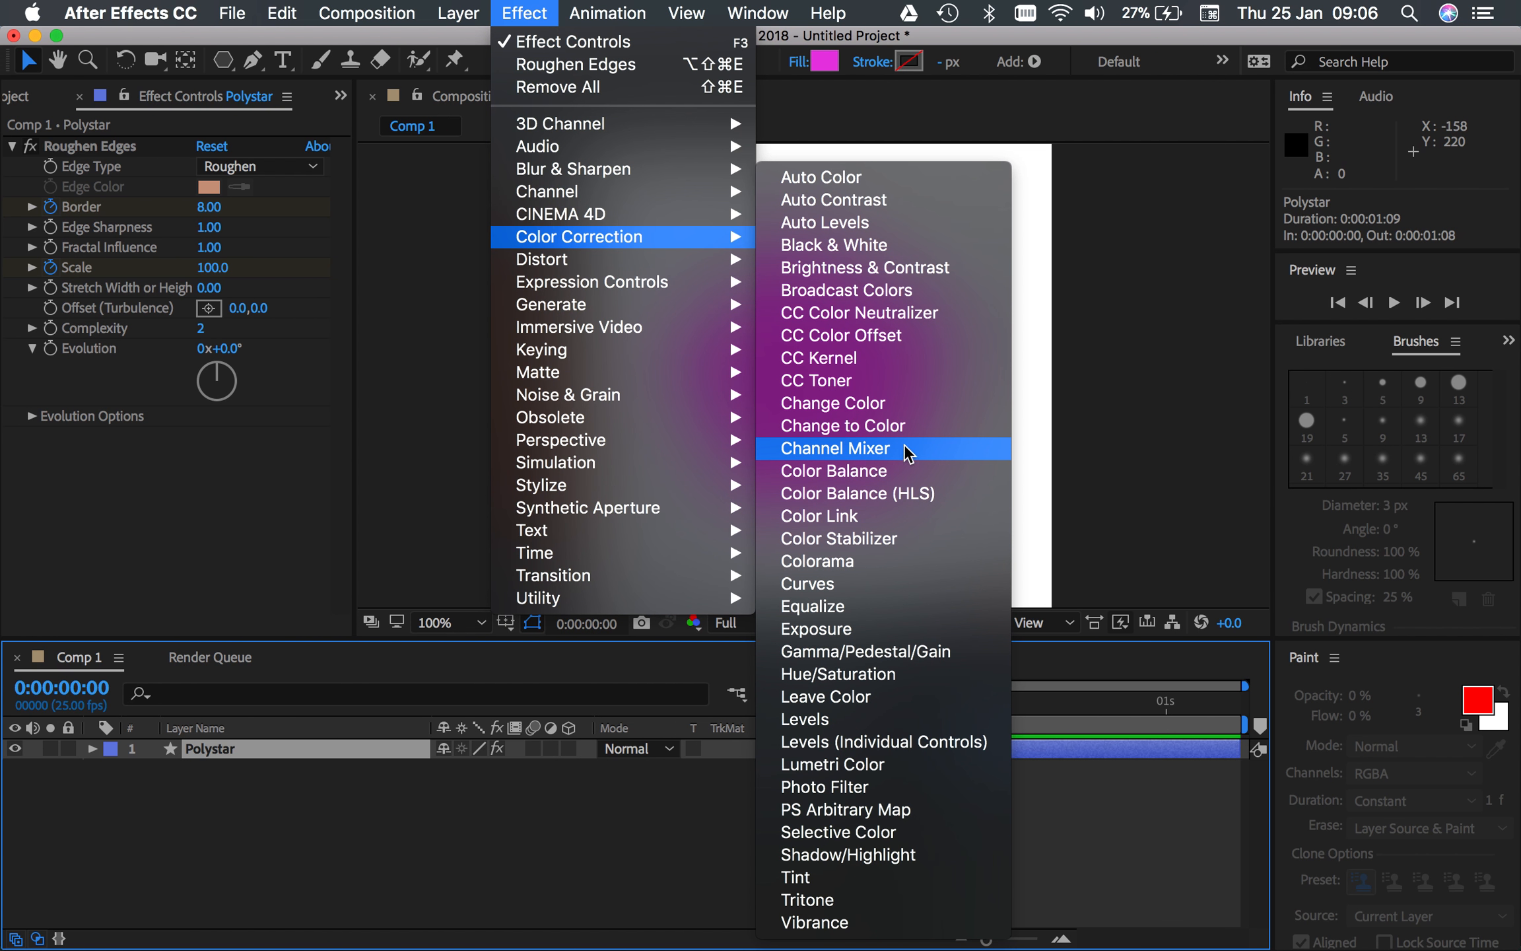
click(906, 675)
mouse_move(3, 5)
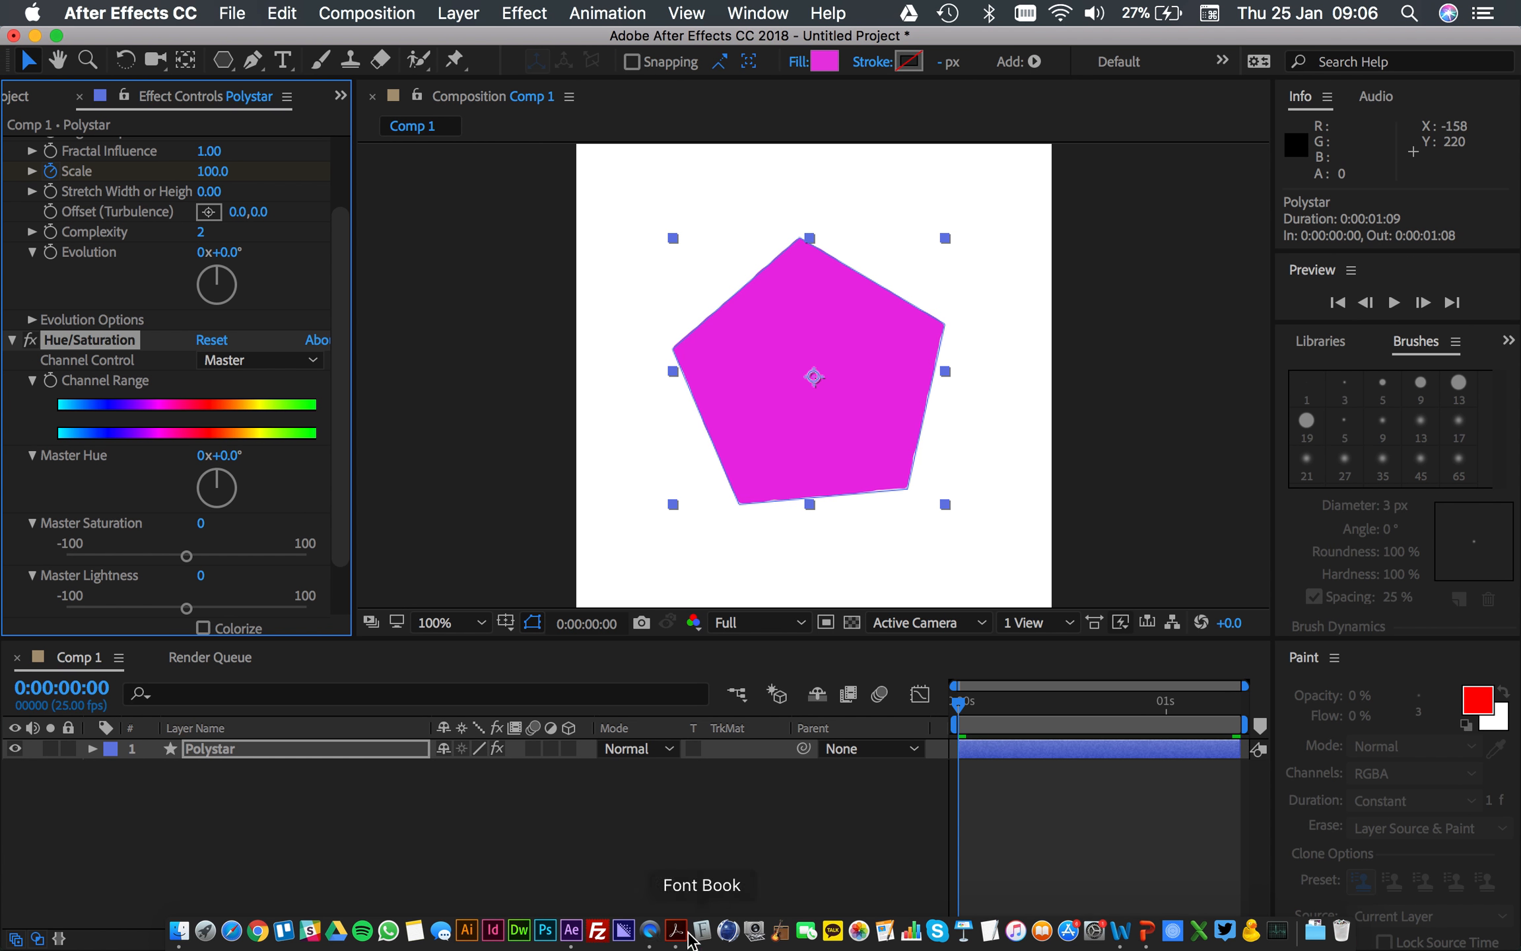
click(654, 939)
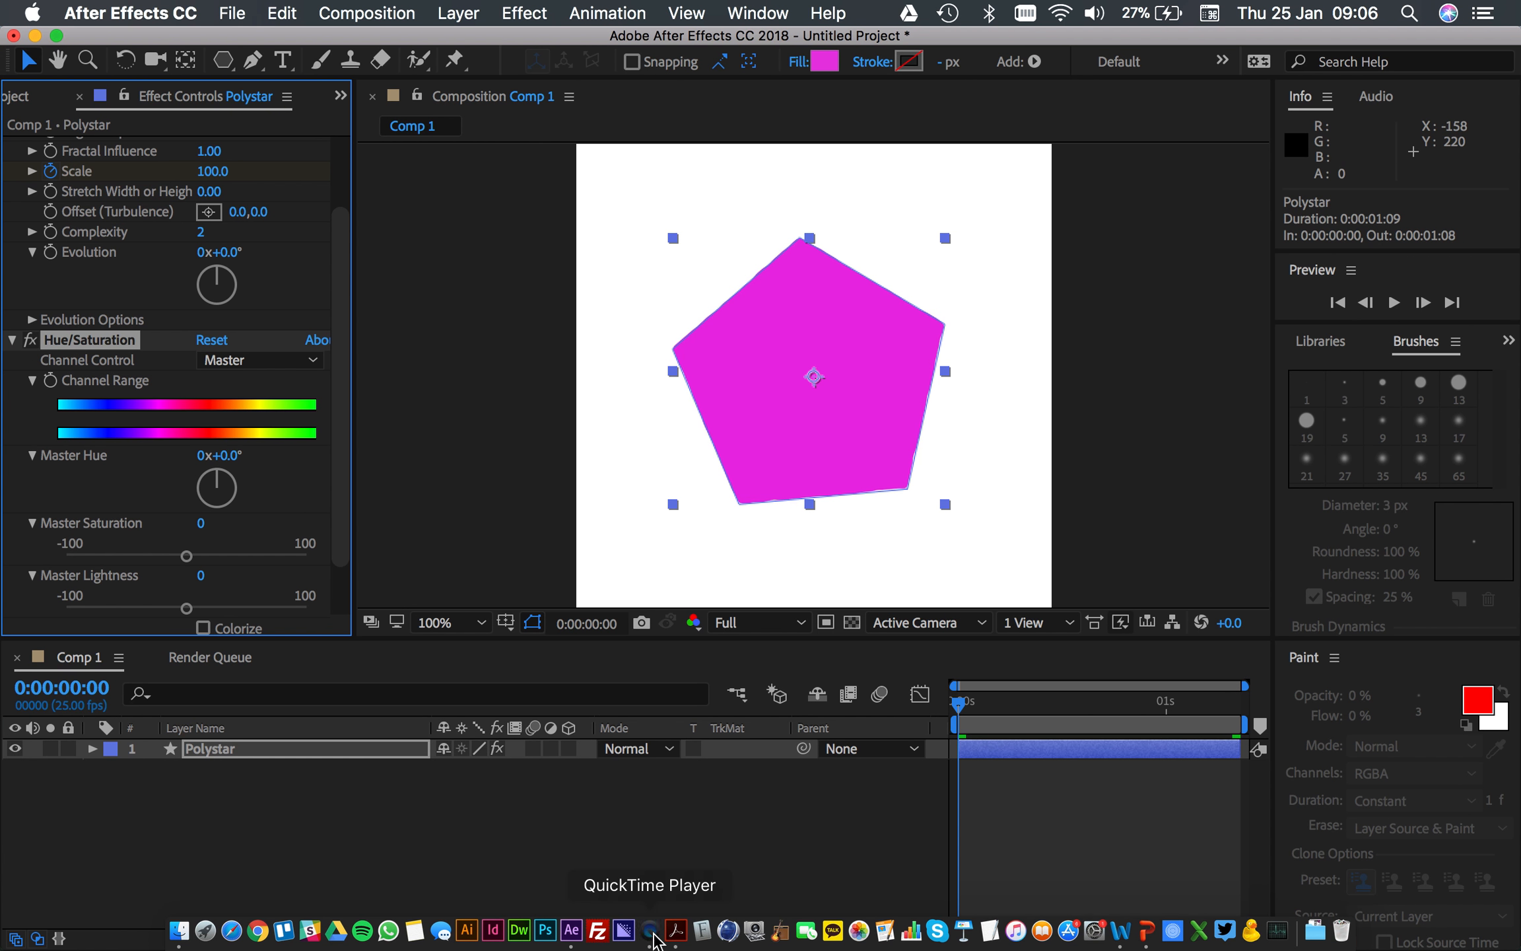
Collapse the Roughen Edges effect controls and reveal the Polystar layer's keyframed properties in the timeline.
mouse_move(3, 7)
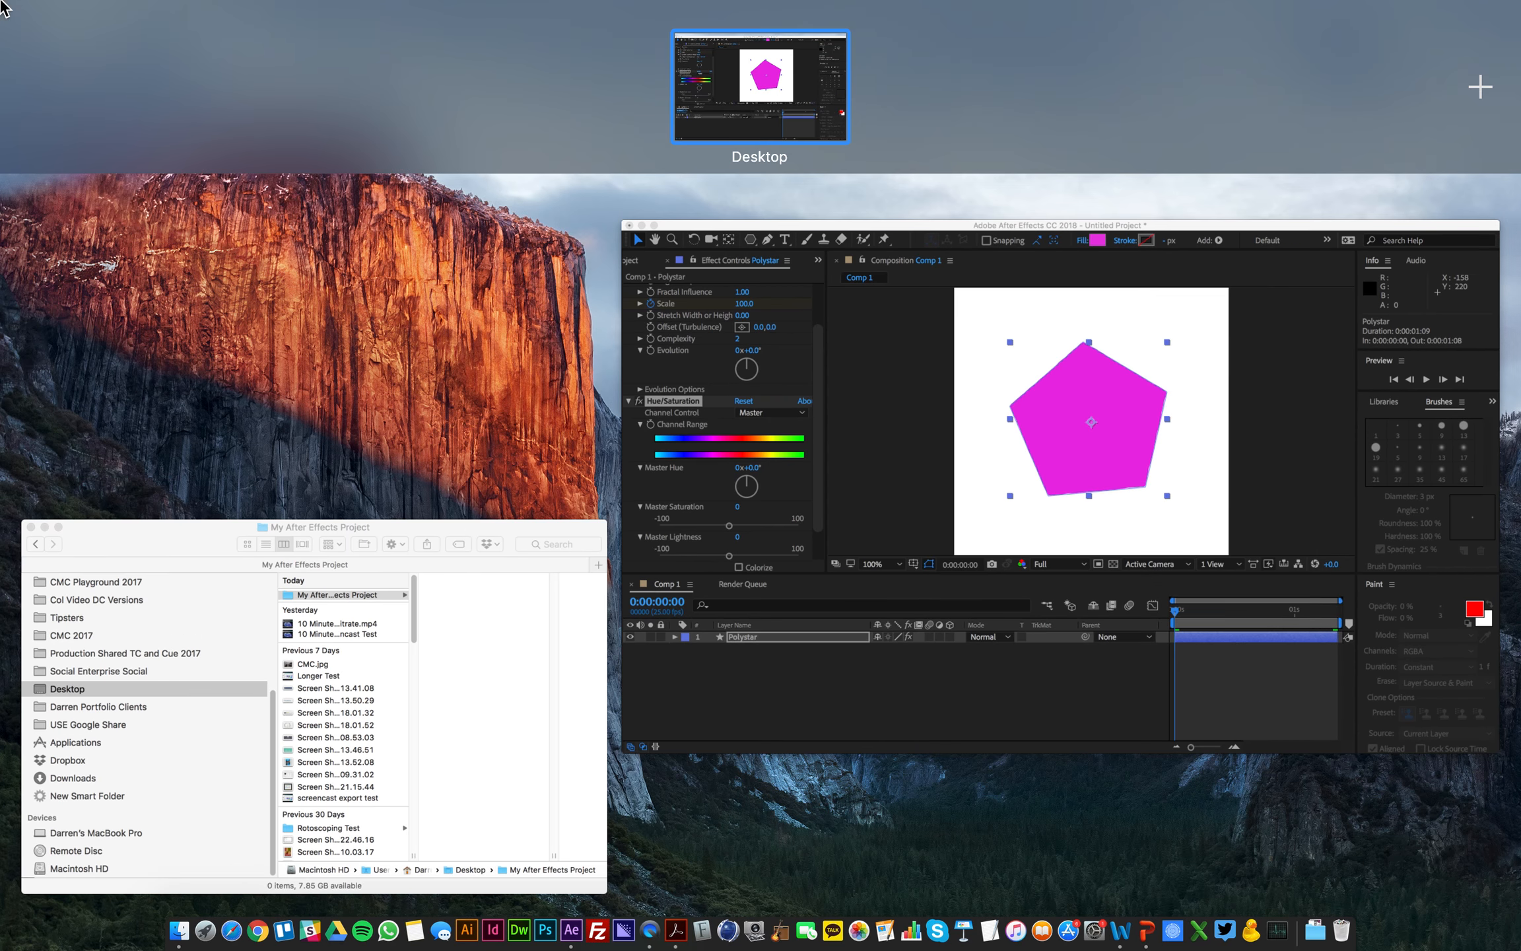
click(1181, 587)
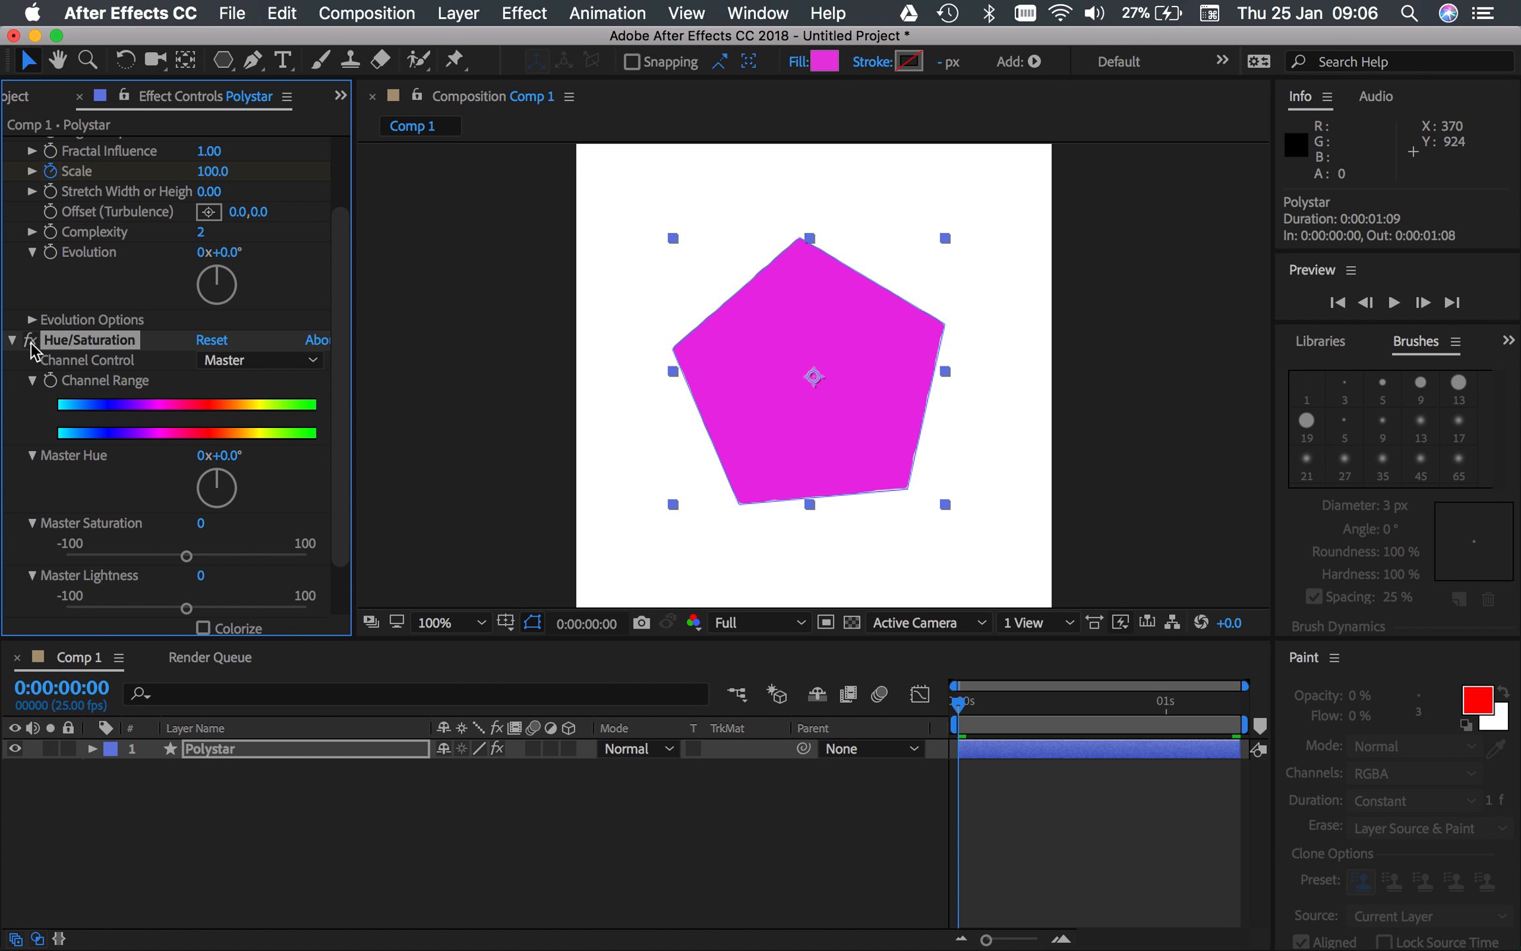
scroll(66, 251, up, 3)
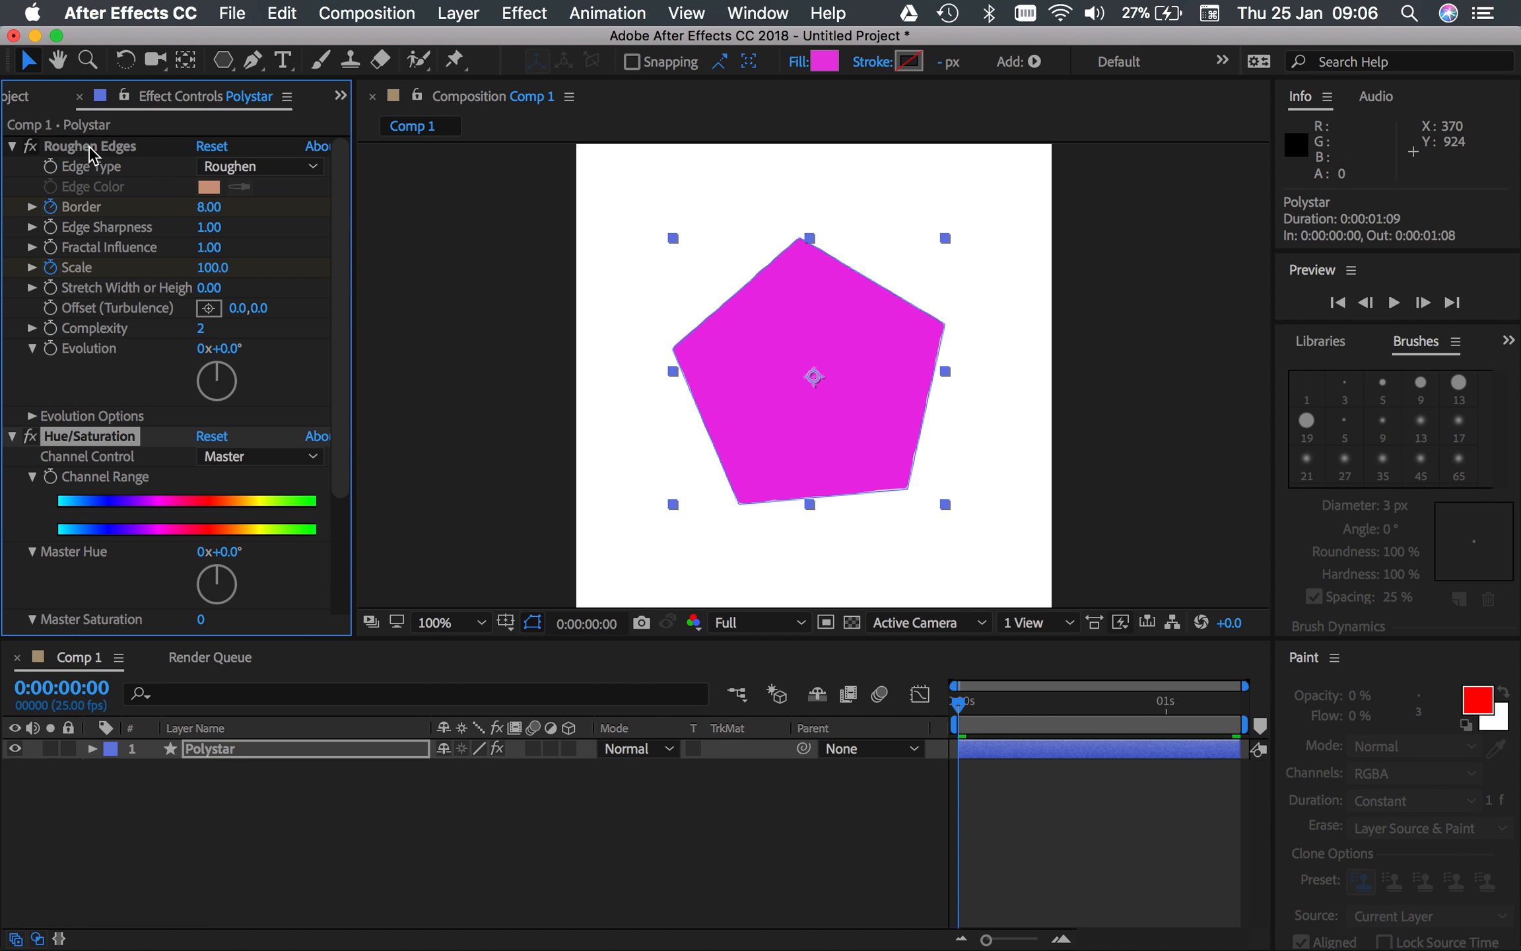
click(12, 146)
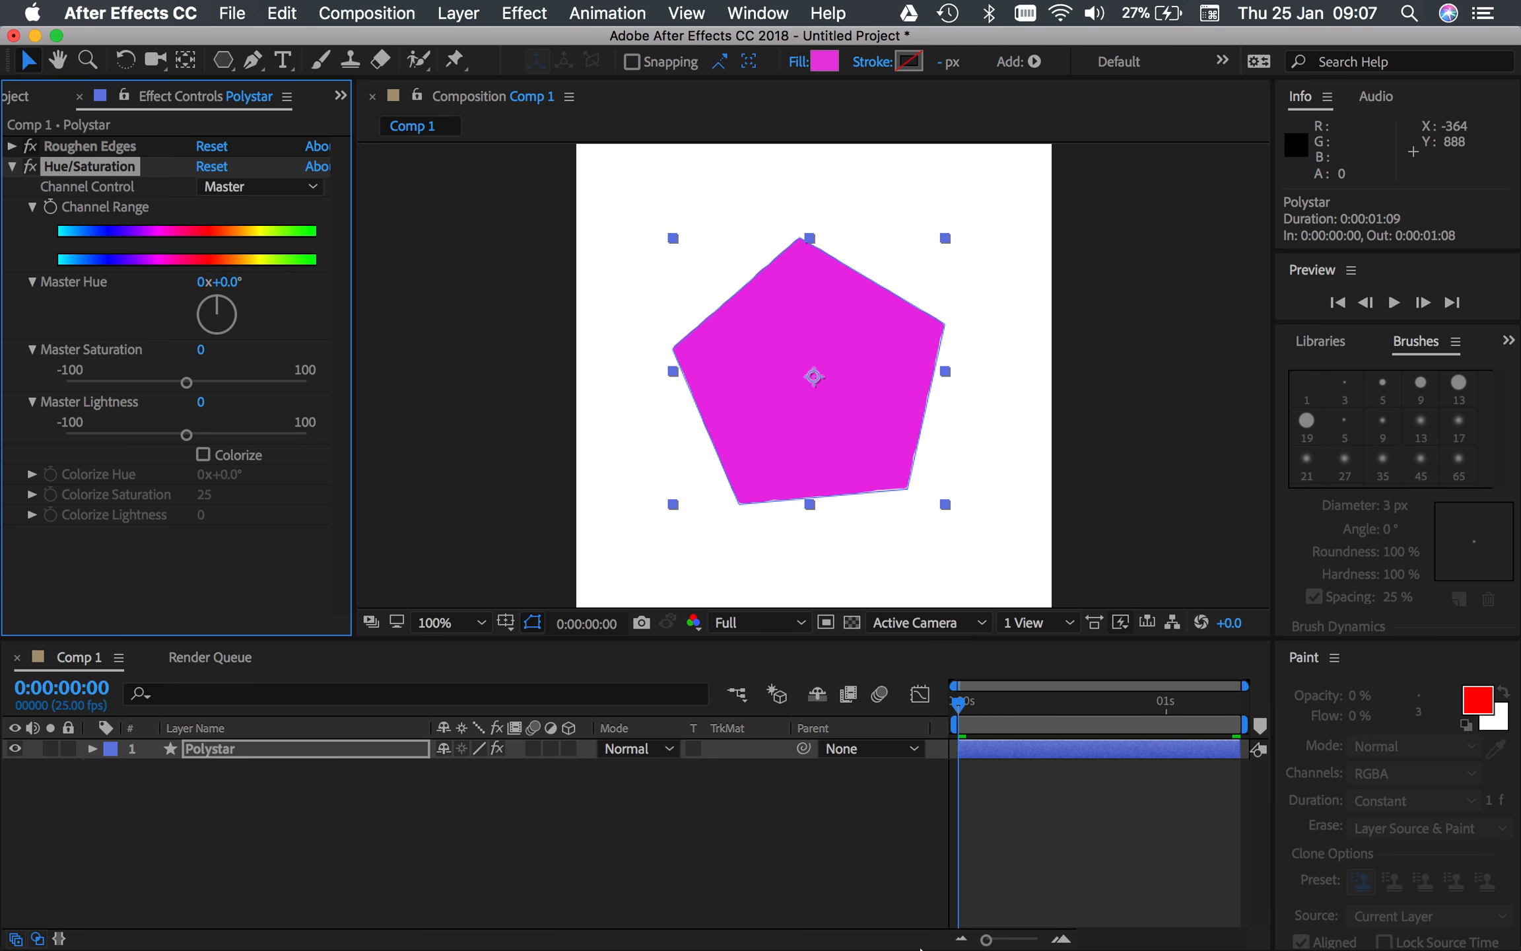
click(323, 796)
click(257, 753)
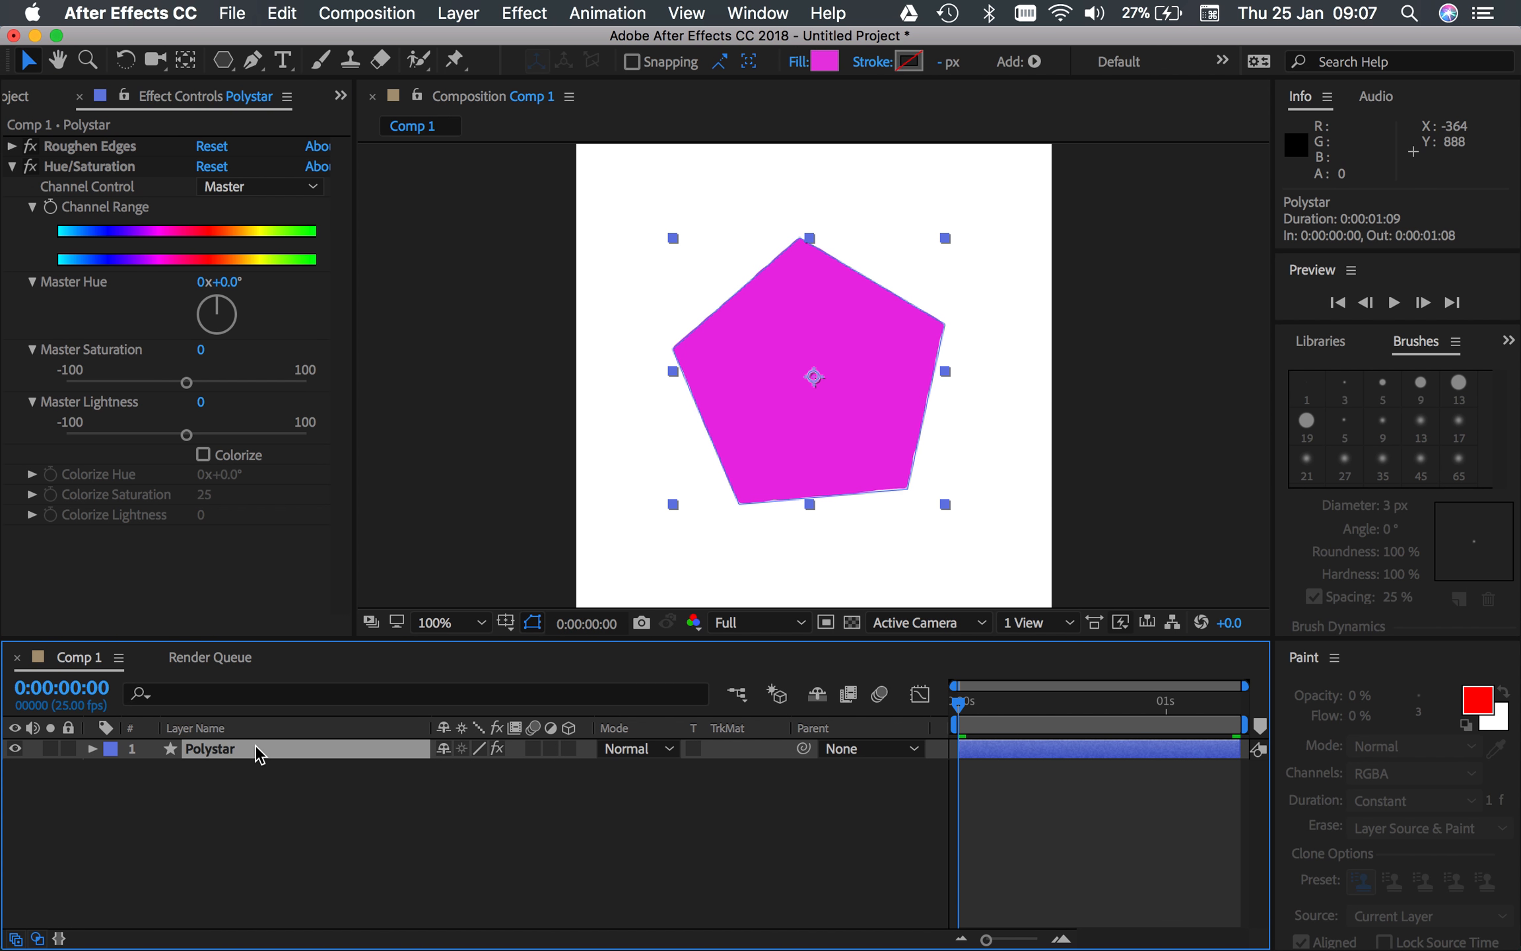
key(u)
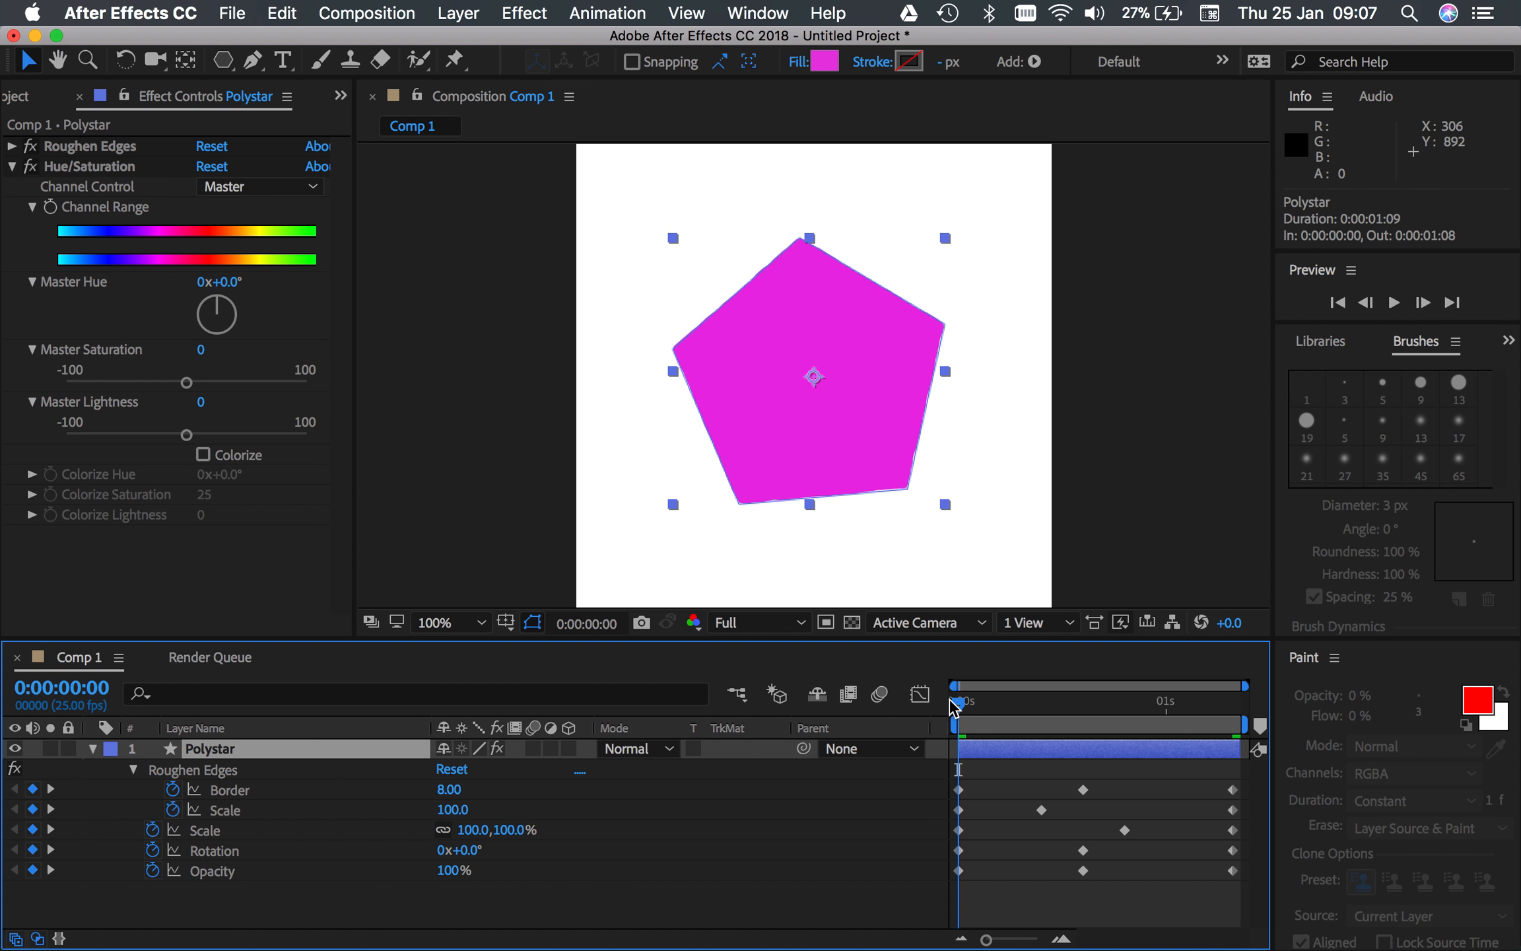
Enable Colorize in the Hue/Saturation effect and start keyframing Colorize Hue at 0:00:00:00.
drag(975, 714, 910, 701)
click(204, 455)
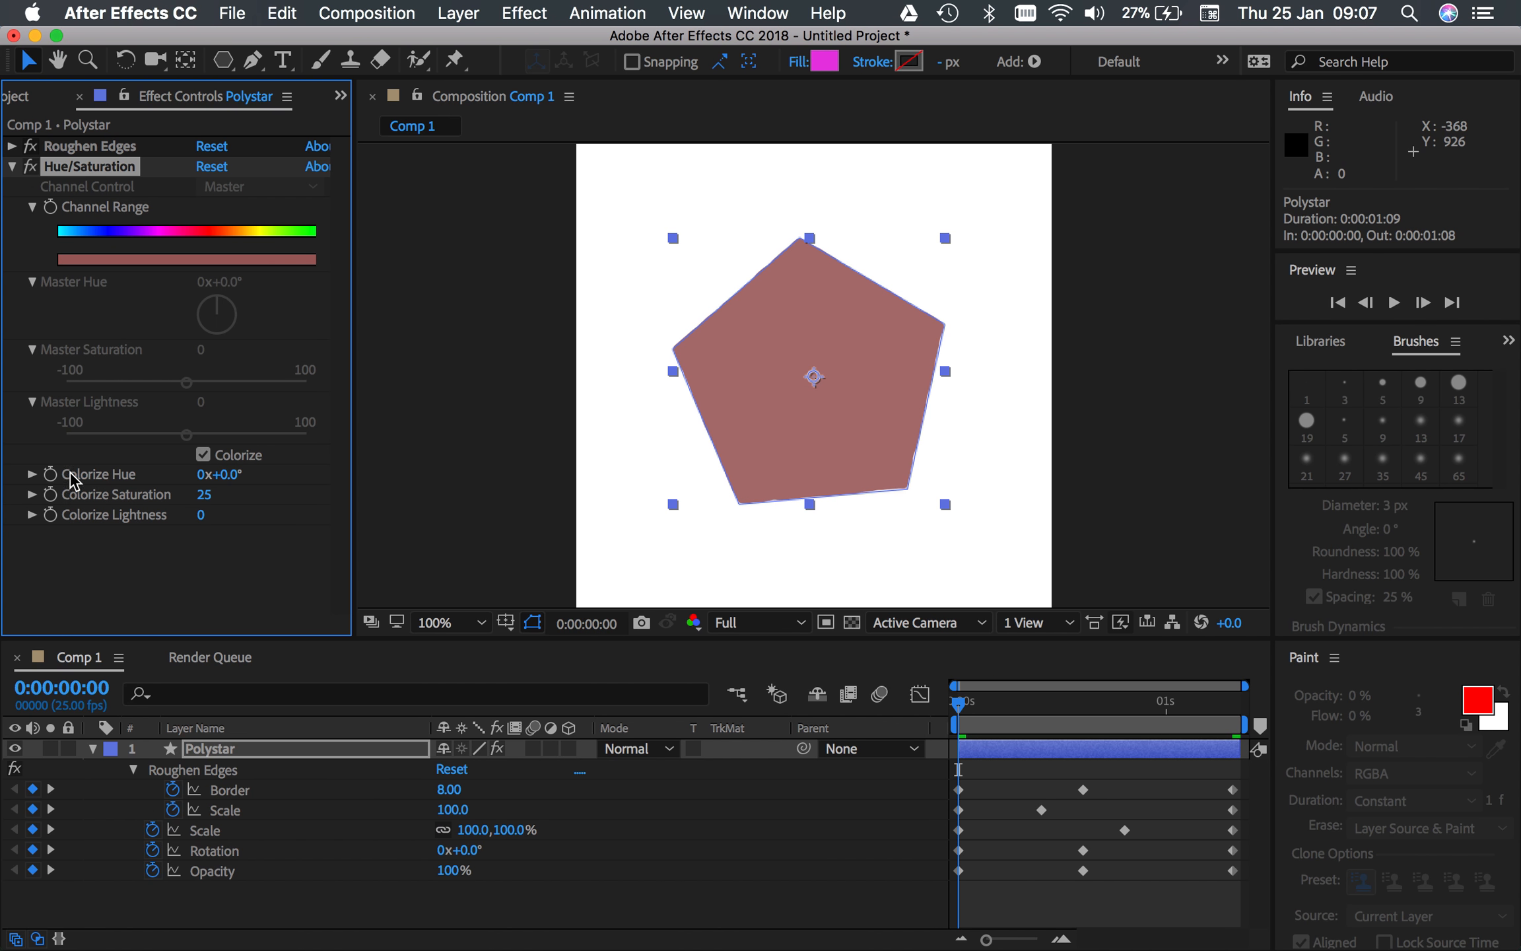
click(951, 706)
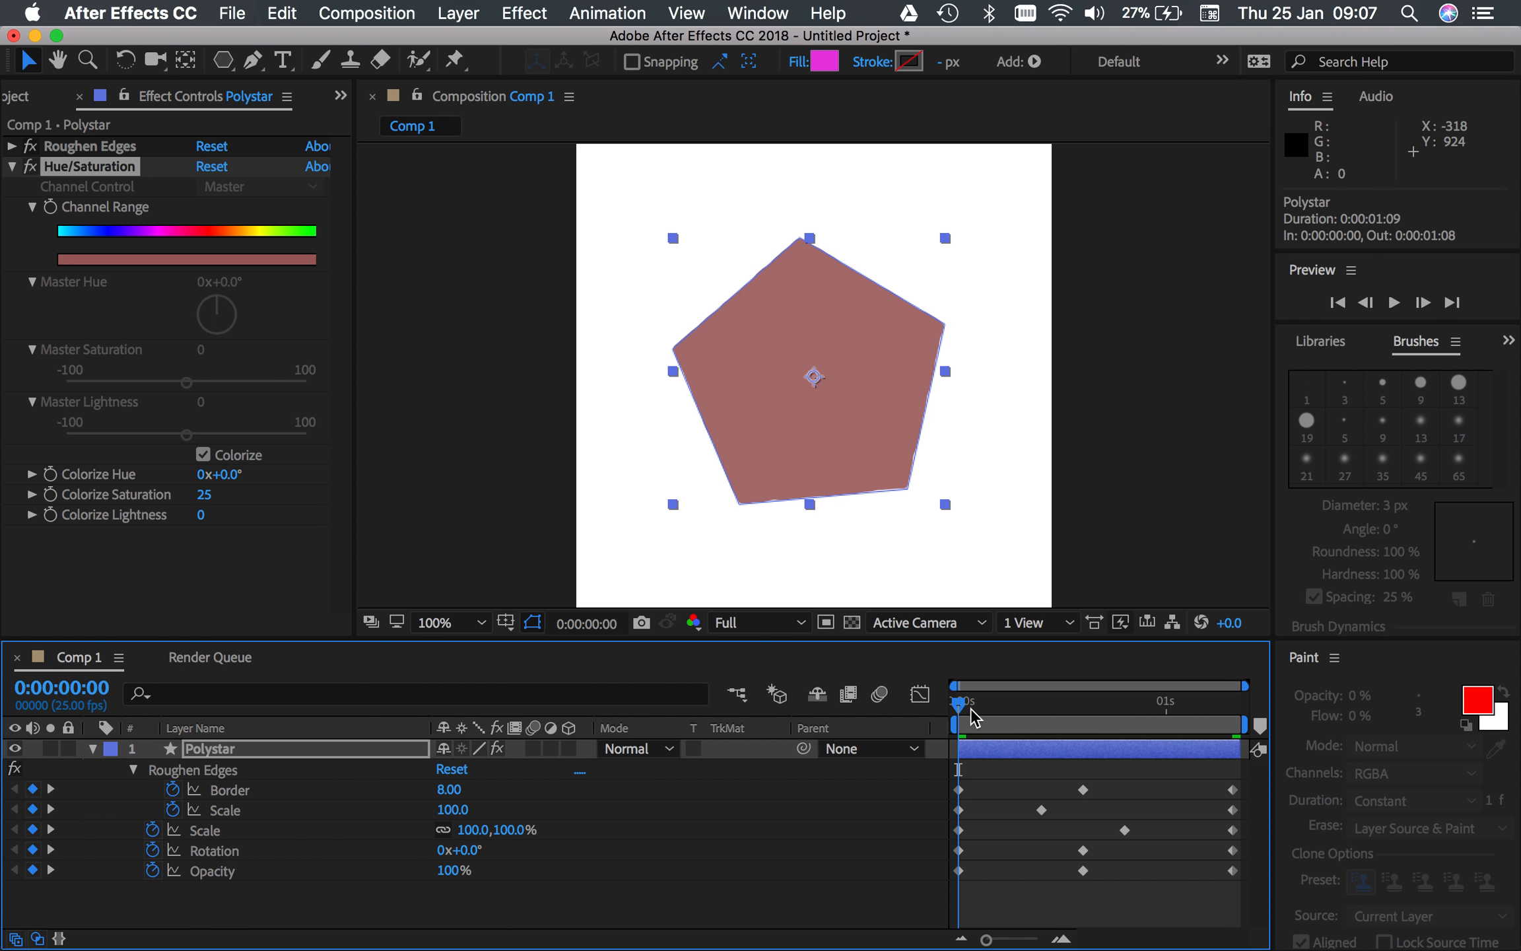
click(49, 475)
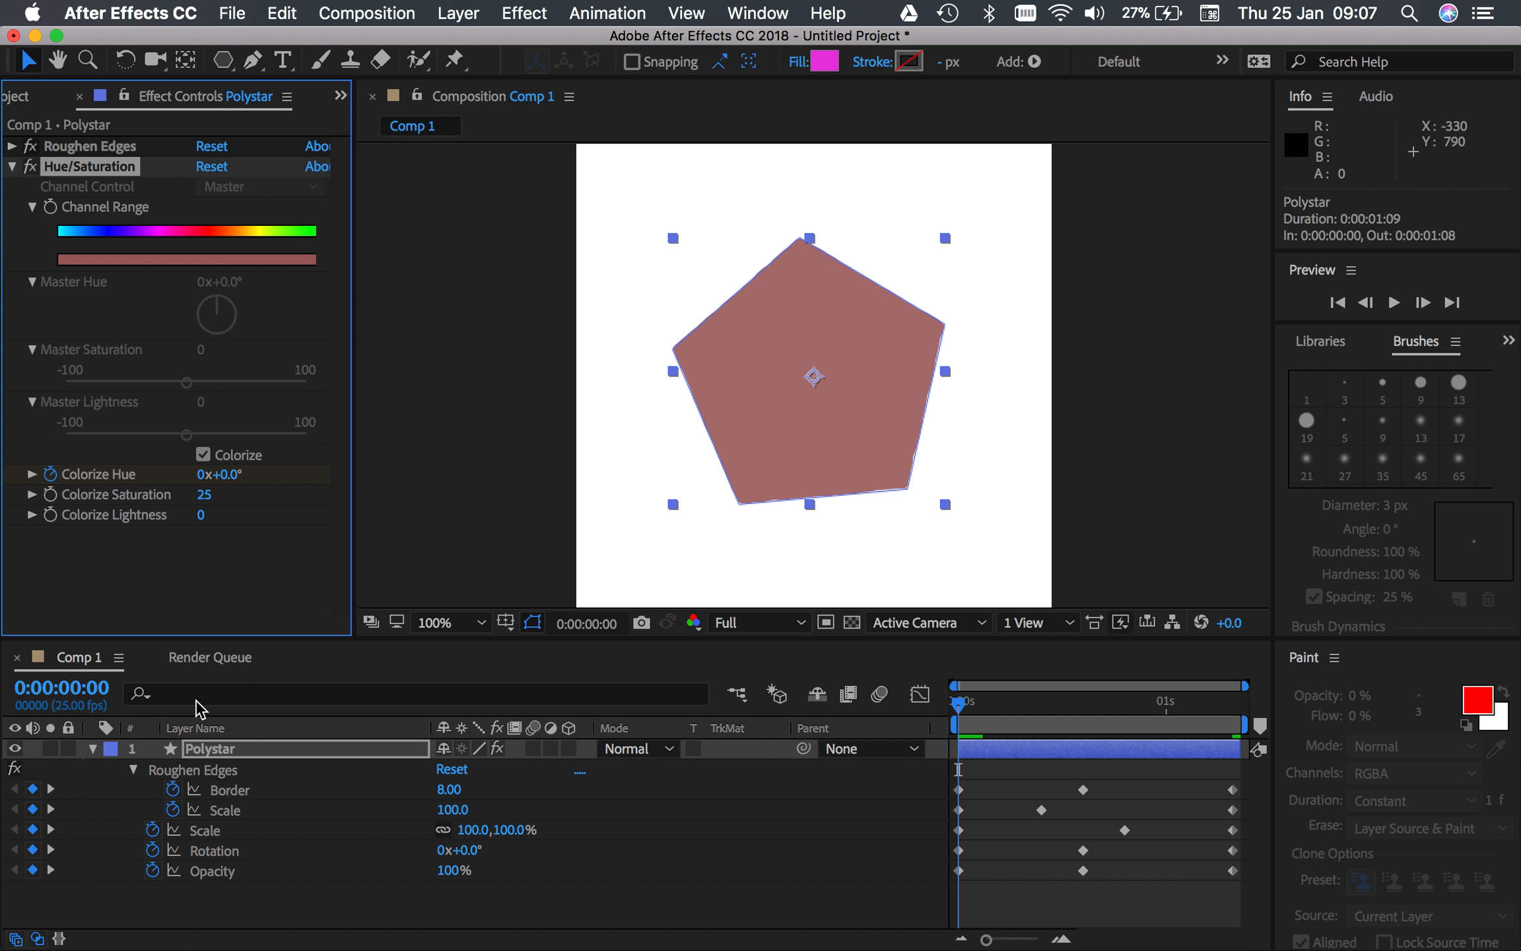
Reveal the Colorize Hue keyframe at 0:00:00:00 in the timeline and copy it to 0:00:01:08.
click(235, 753)
key(u)
key(u)
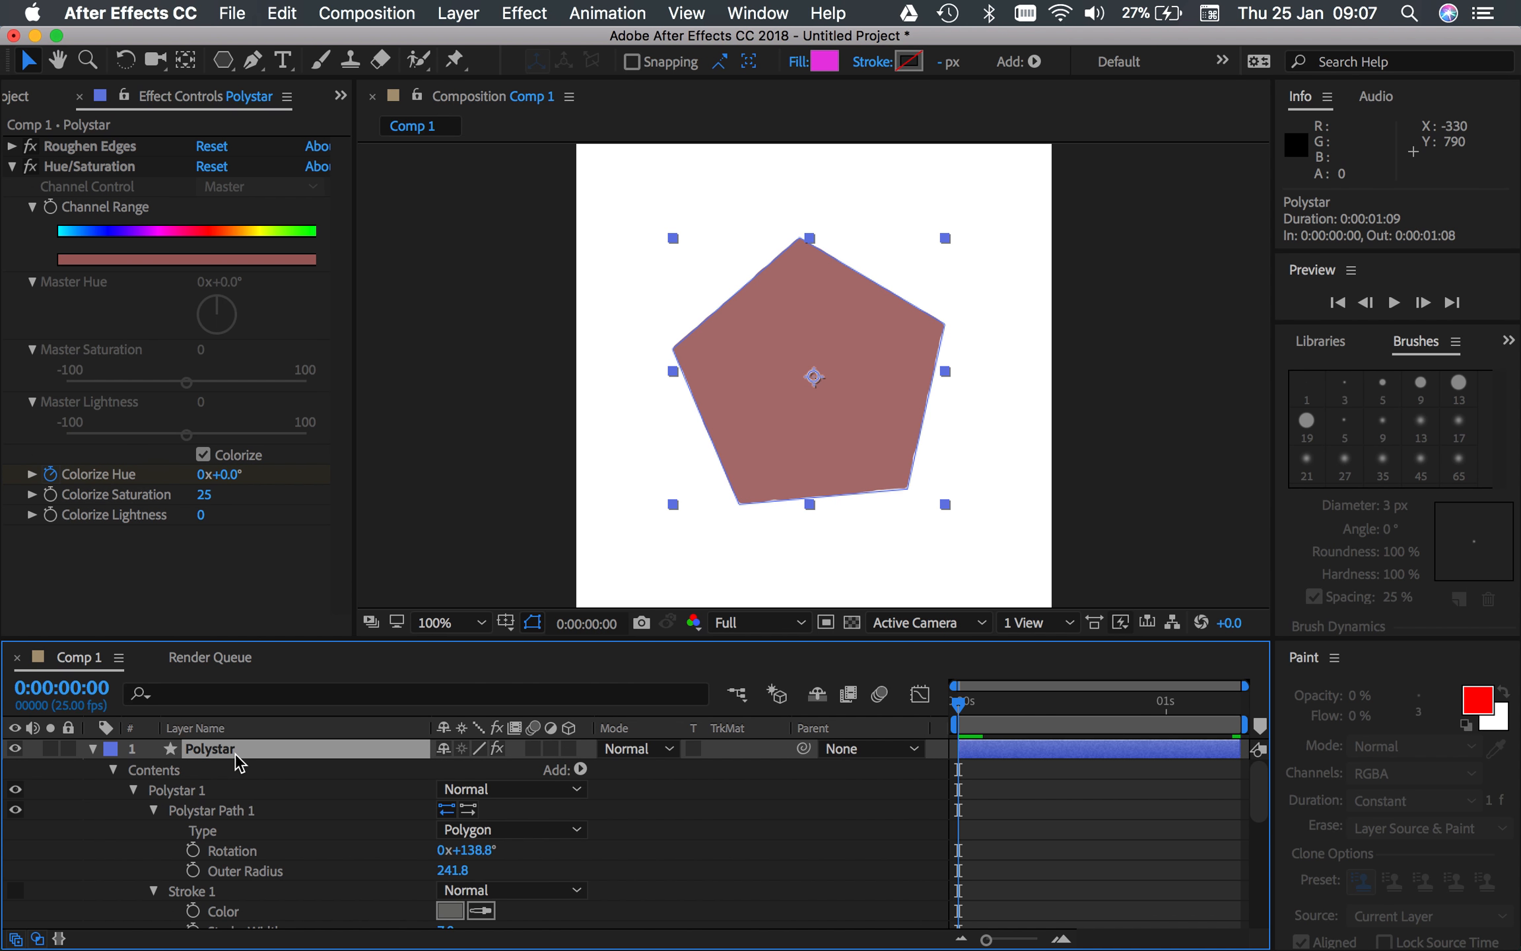
key(u)
scroll(1076, 817, down, 3)
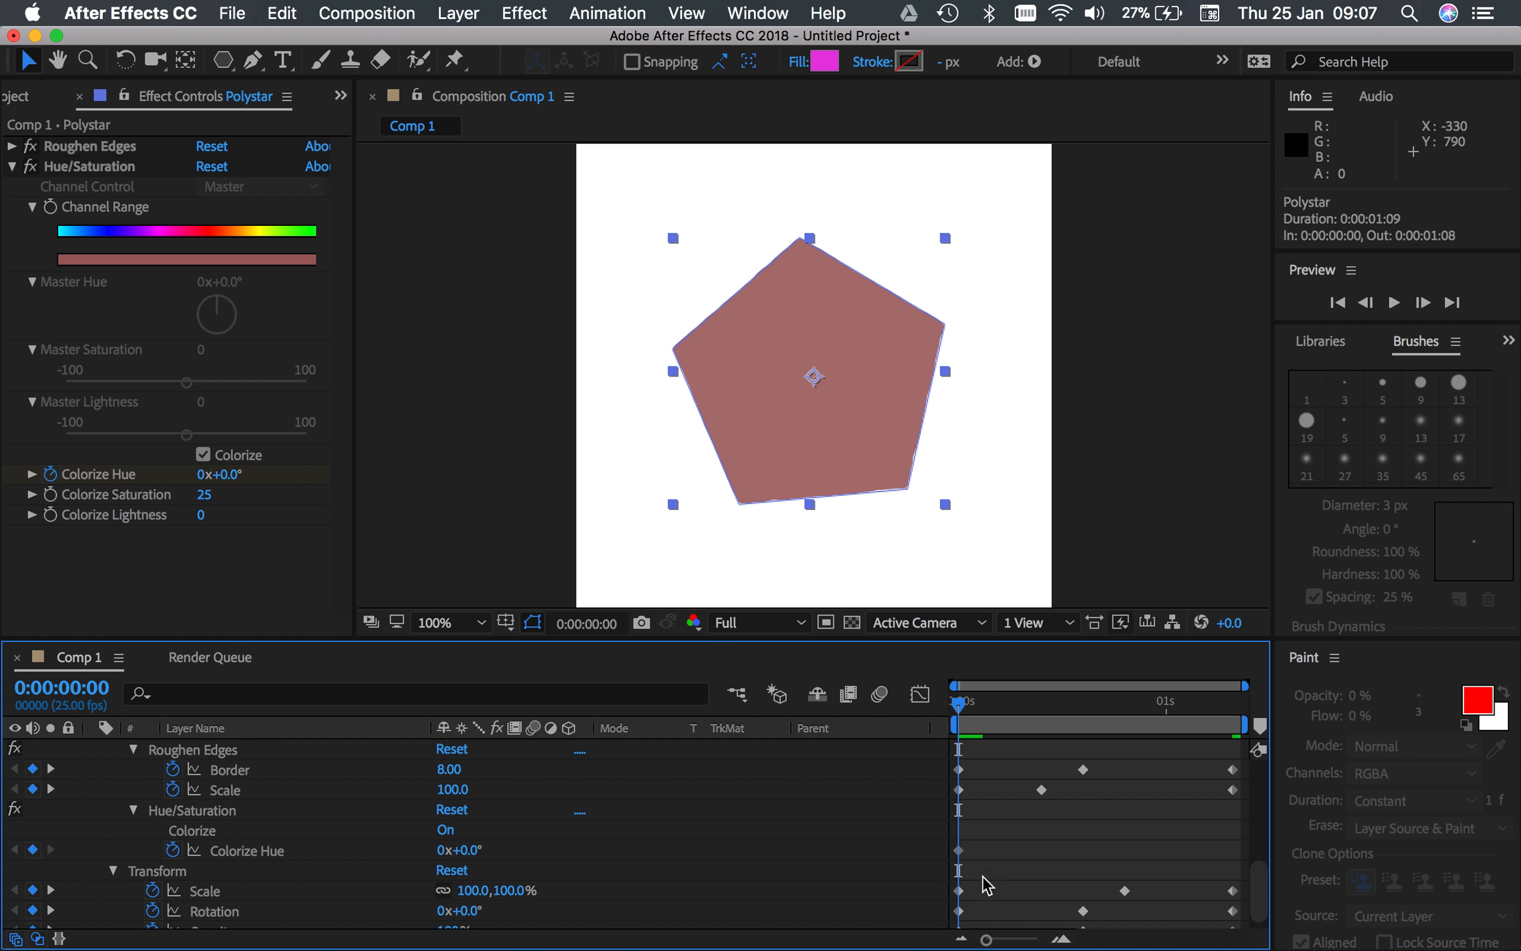
click(960, 852)
key(cmd+c)
drag(1140, 706, 1258, 723)
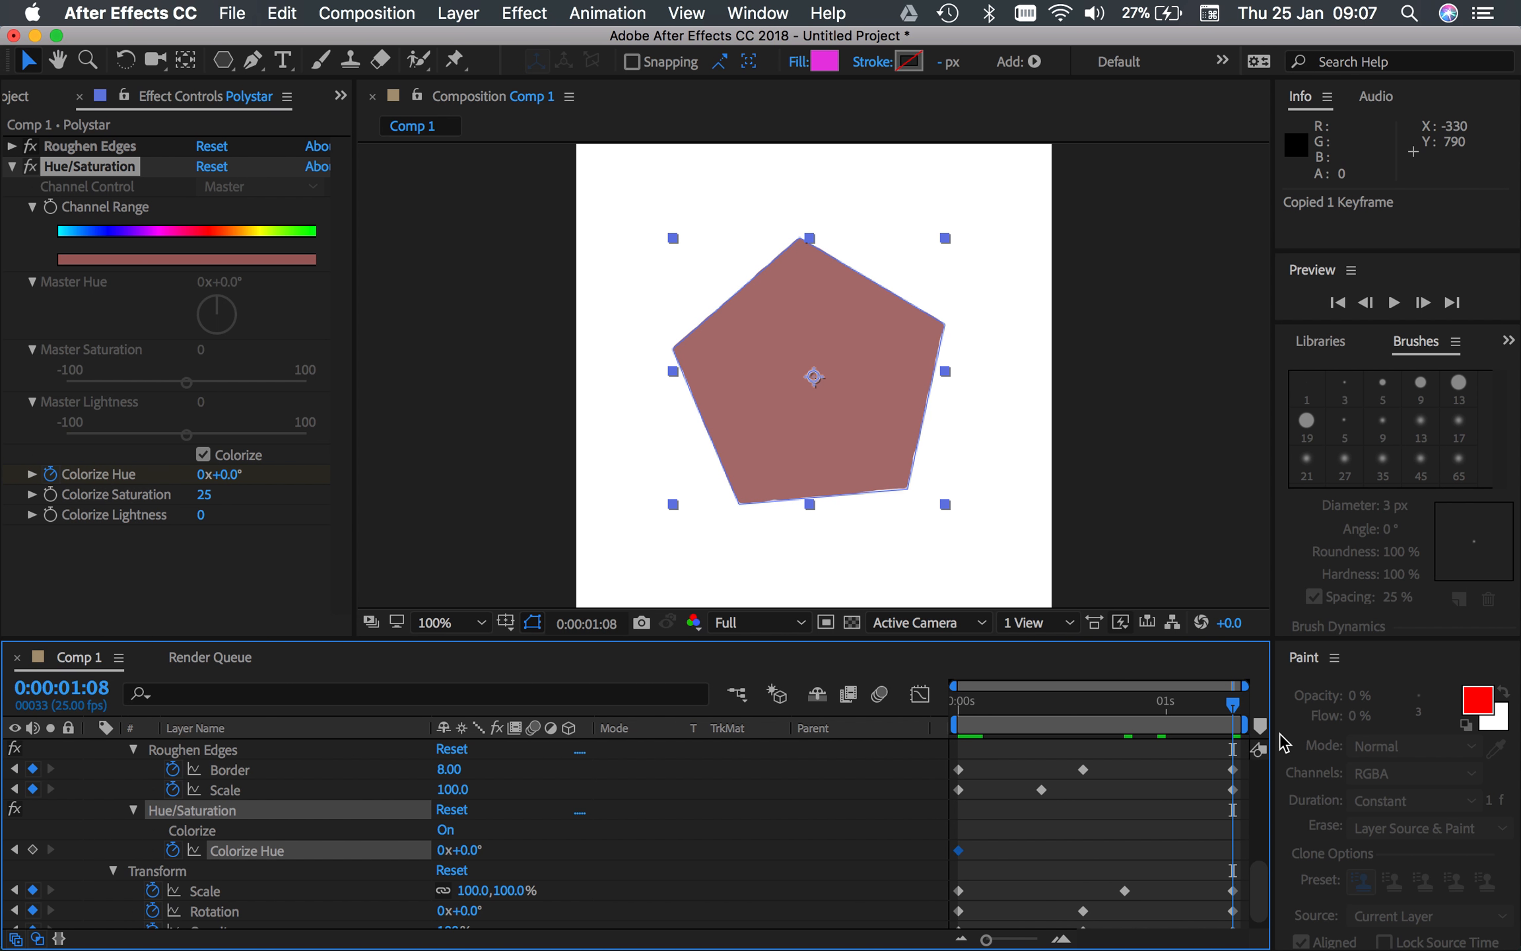
key(cmd+v)
Add a Colorize Hue keyframe of 0x+10.0° at 0:00:00:15, undoing the trial hue changes.
drag(1091, 700, 1083, 702)
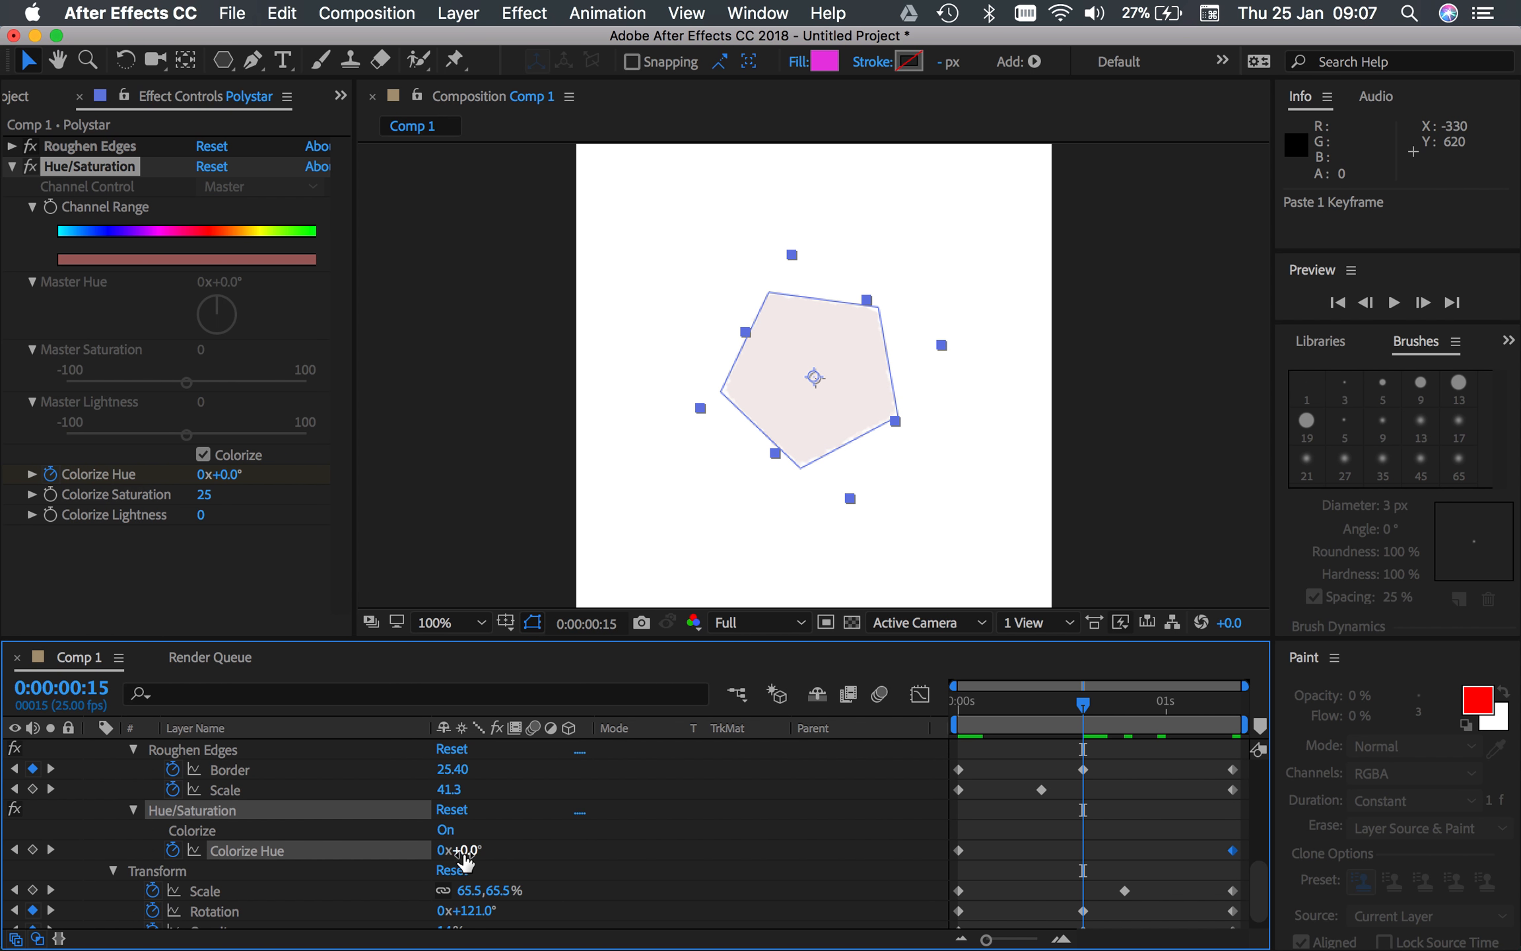
mouse_move(474, 856)
mouse_down()
mouse_move(379, 842)
mouse_move(479, 856)
mouse_up()
key(super+z)
drag(228, 474, 136, 473)
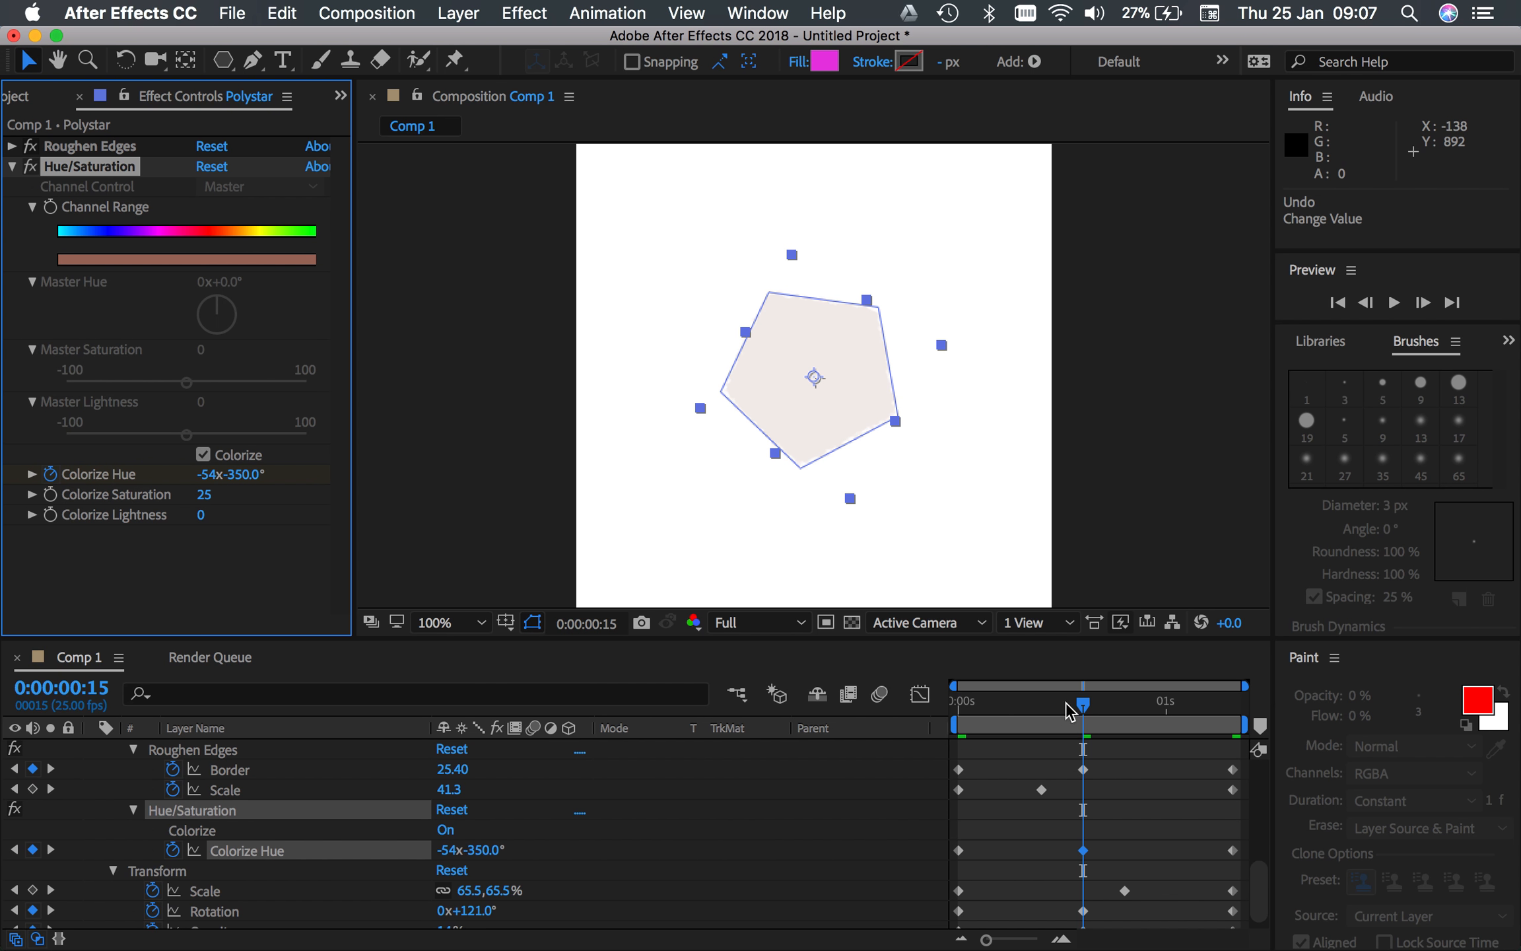
drag(1090, 705, 1008, 698)
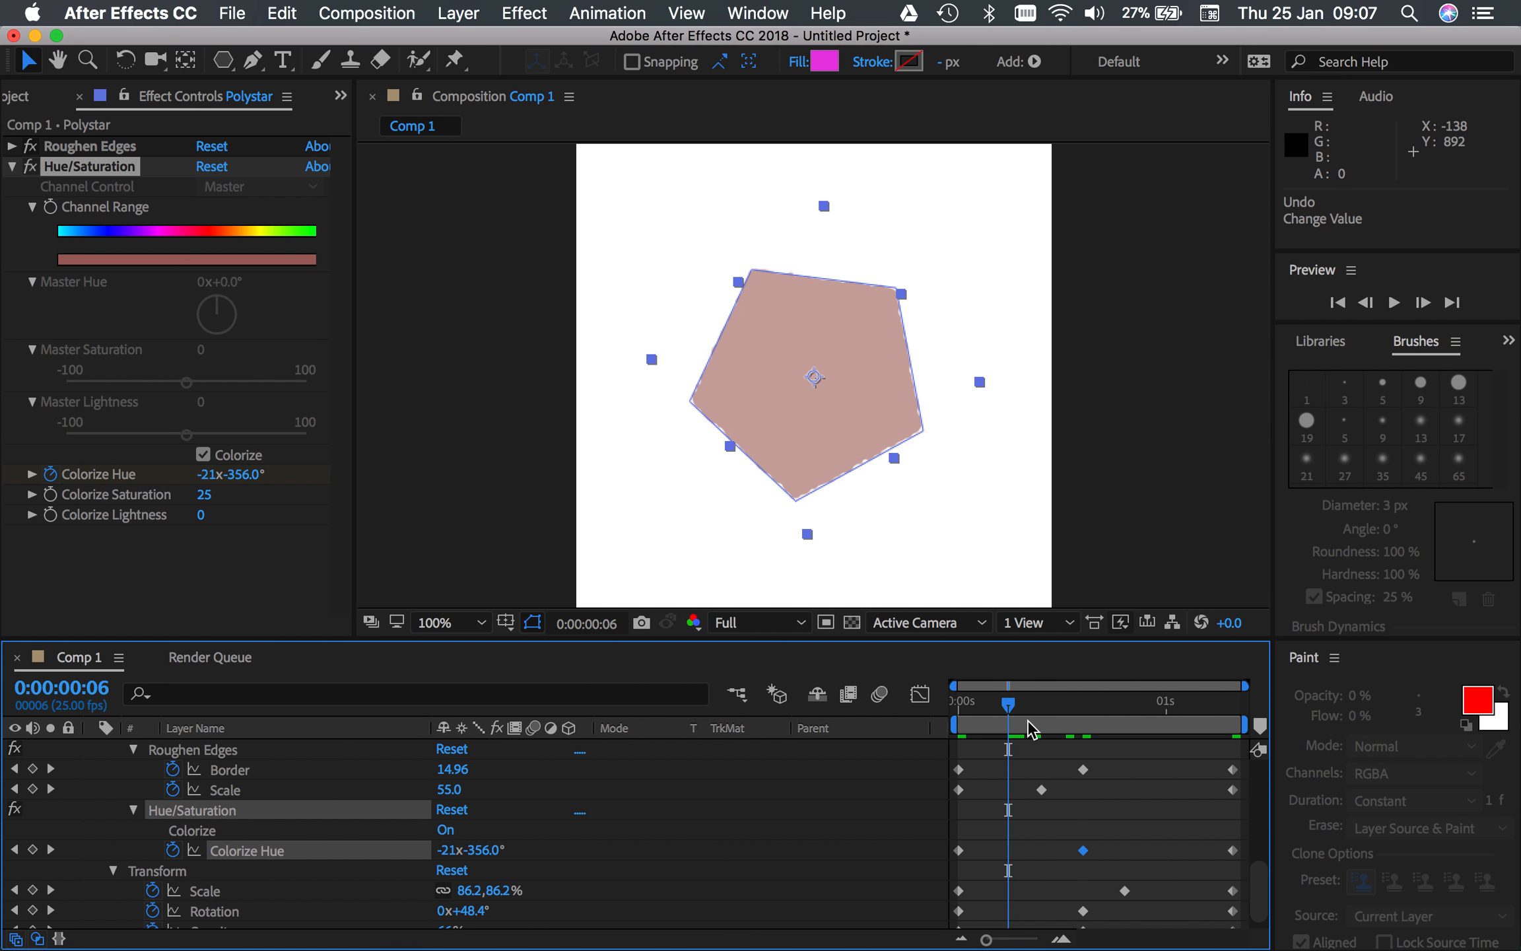
key(super+z)
Move the middle Colorize Hue keyframe to 0:00:00:09, set it to 0x+78.0° and scrub through the animation.
drag(1083, 852, 1034, 850)
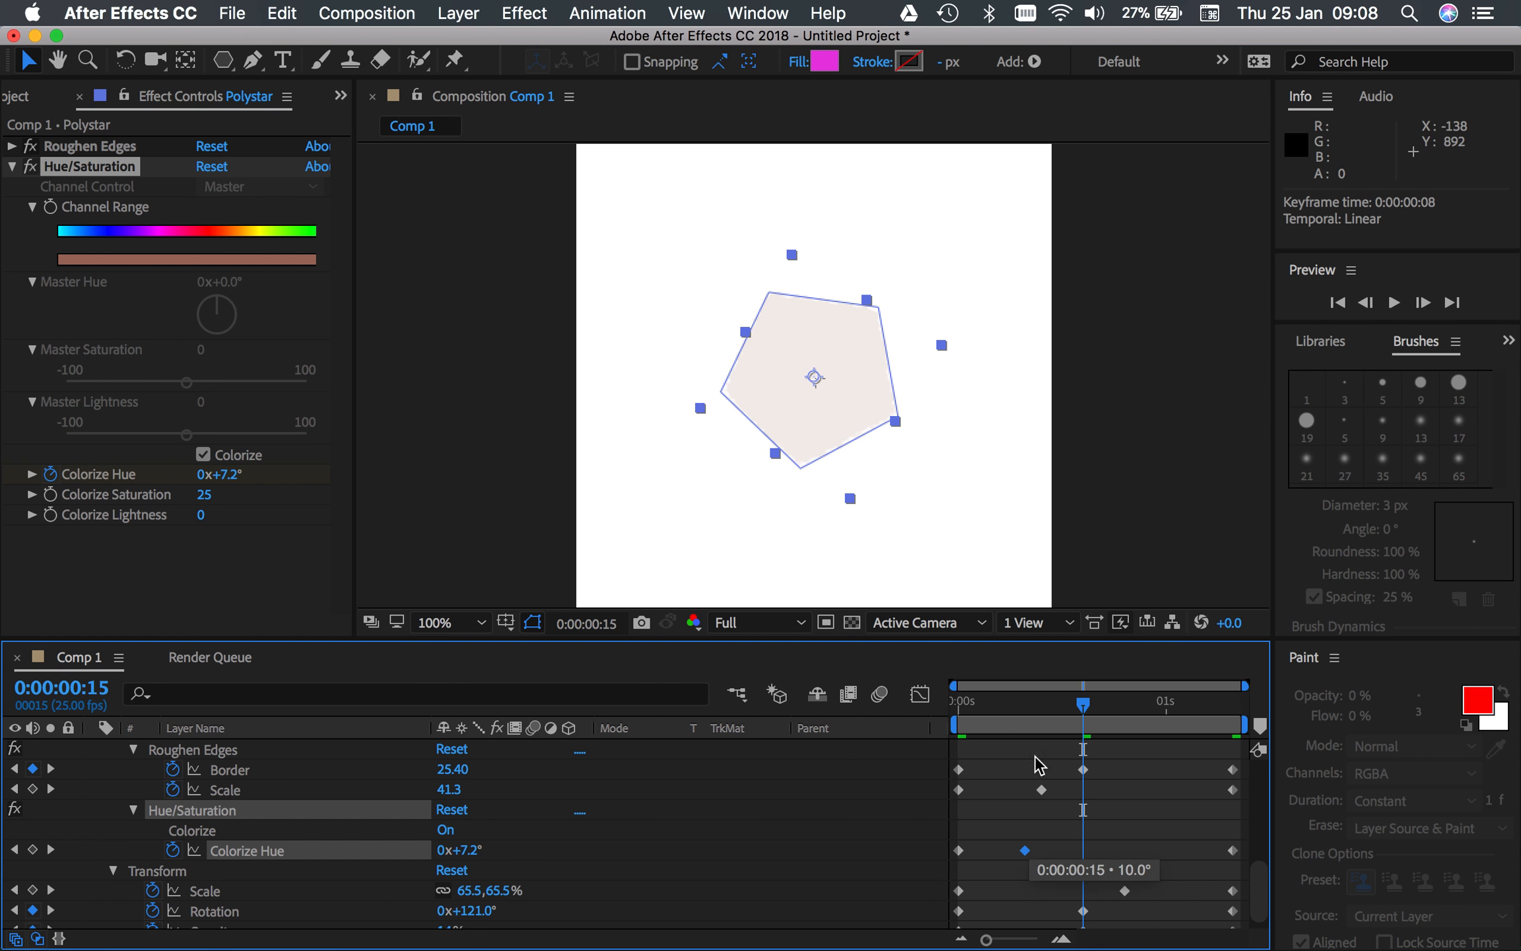
mouse_move(1045, 702)
mouse_down()
mouse_move(1019, 712)
mouse_move(1033, 707)
mouse_up()
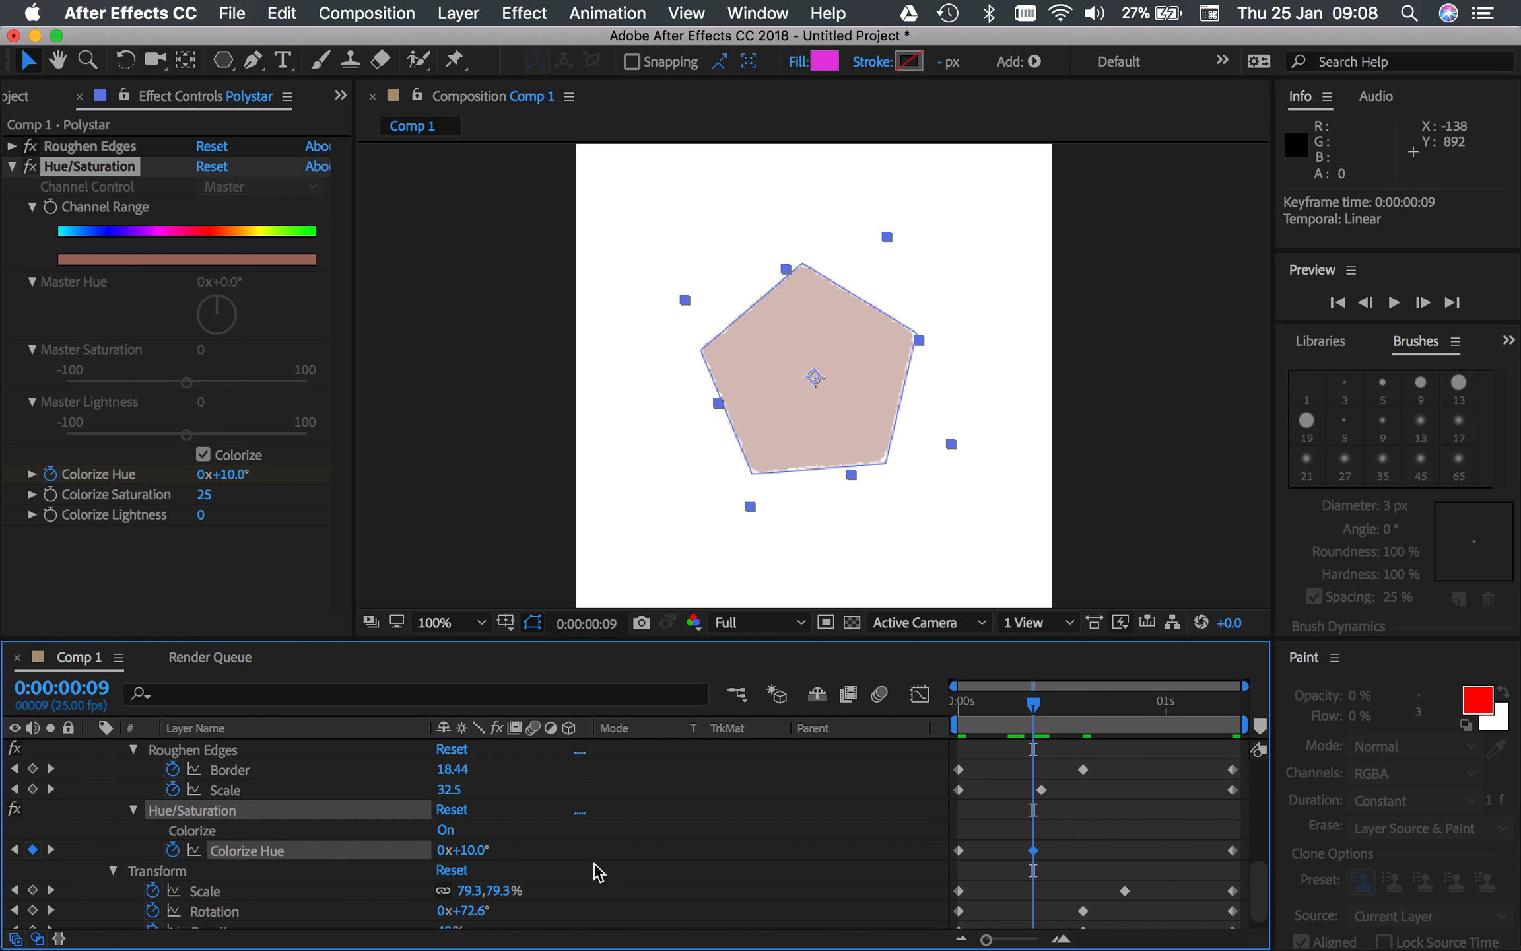
drag(468, 857, 584, 881)
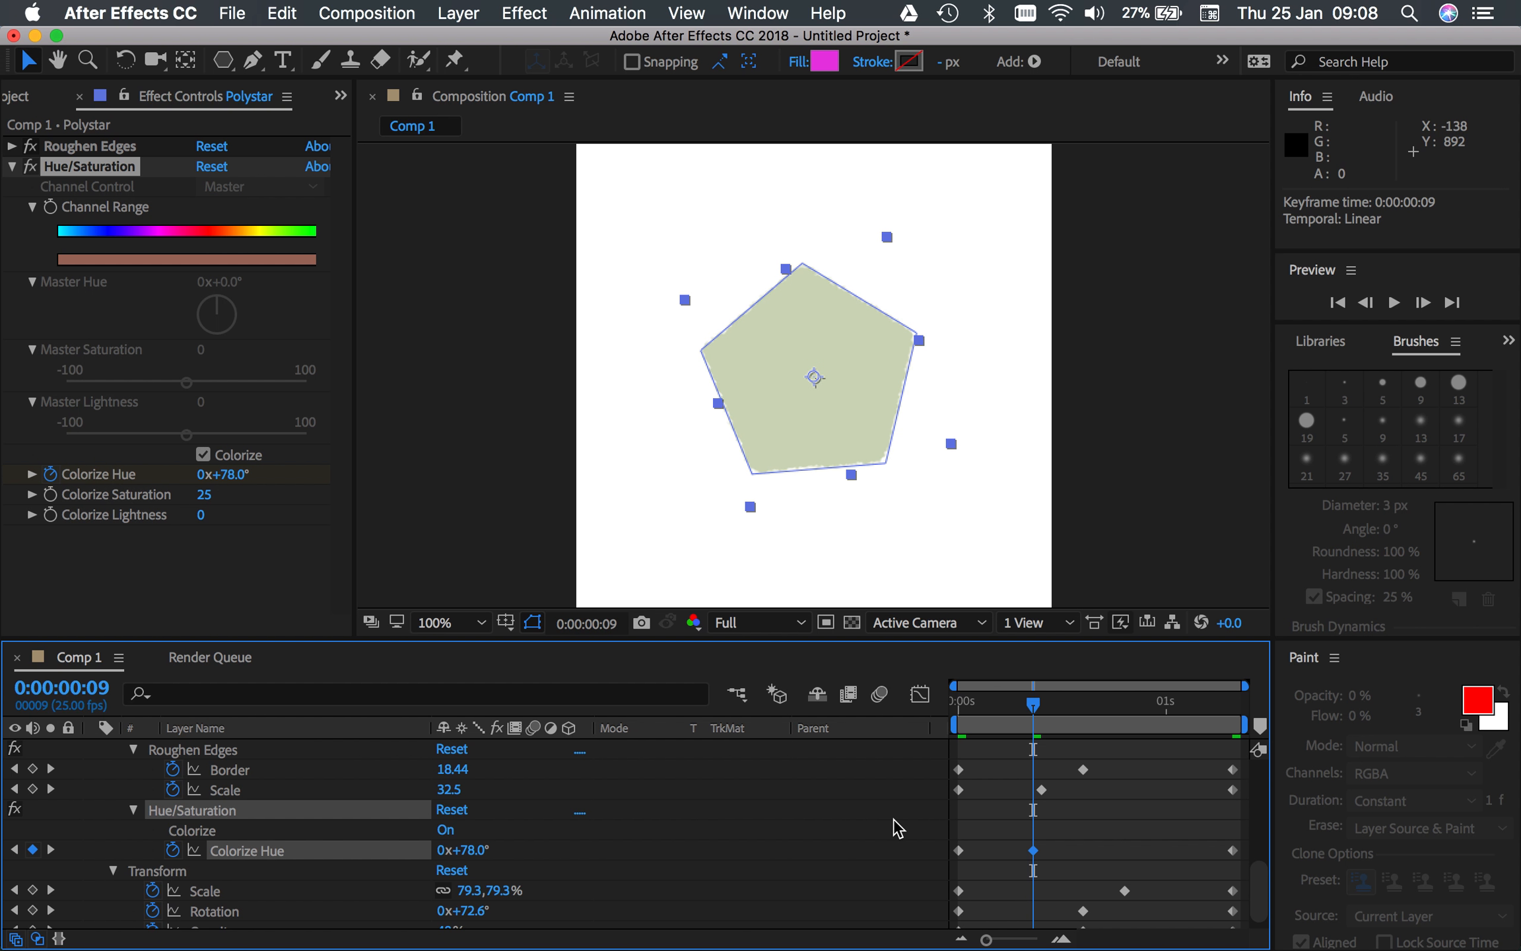
drag(1035, 713, 906, 705)
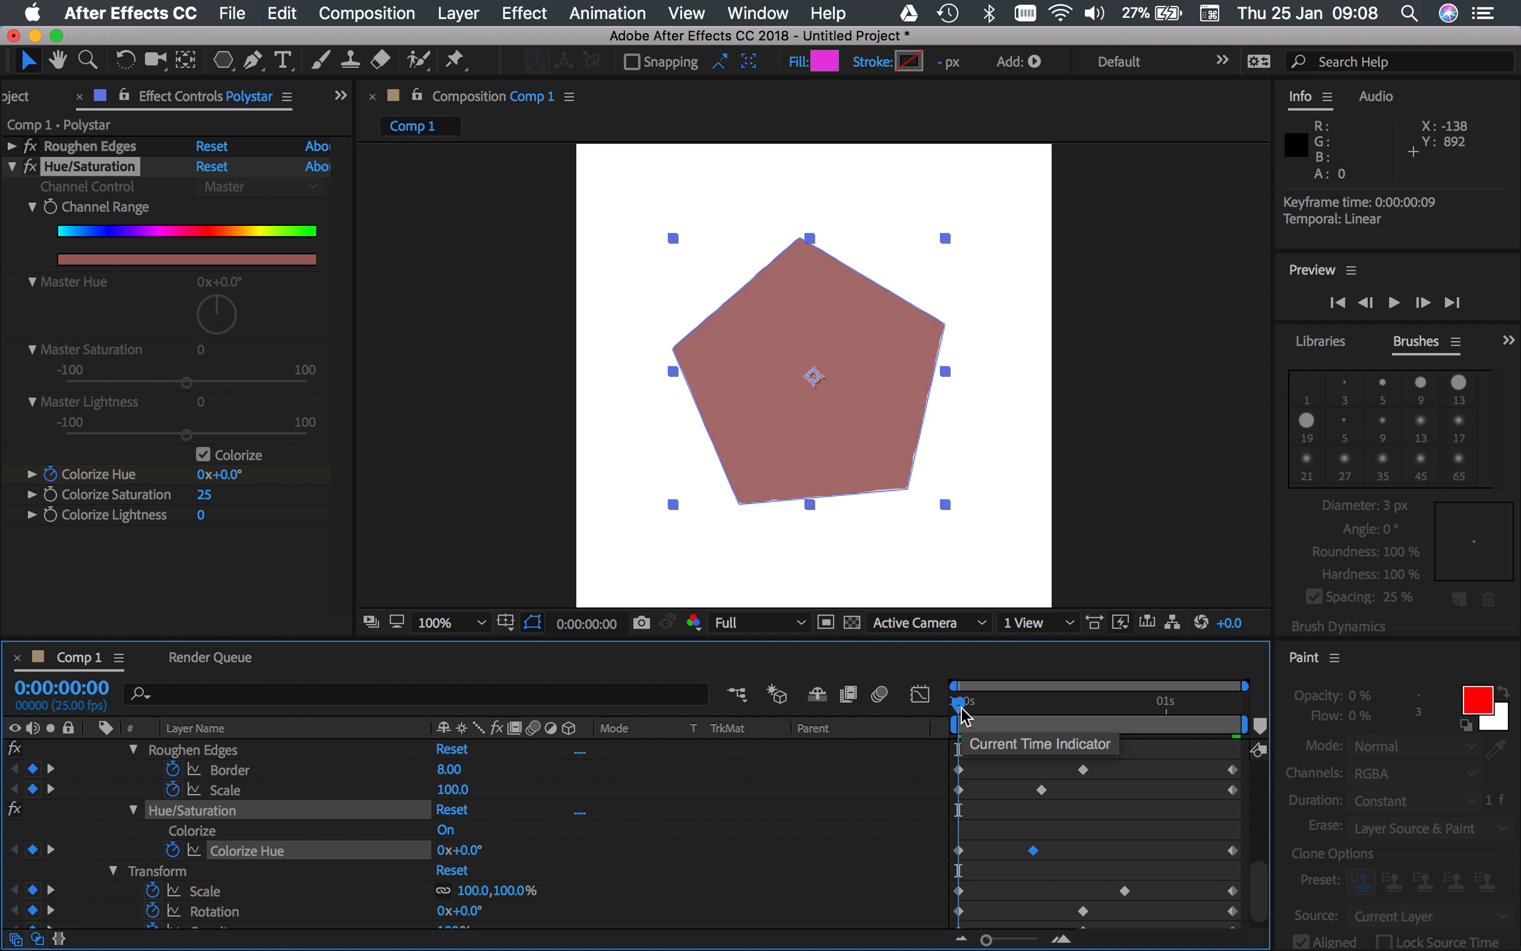
drag(962, 714, 1293, 777)
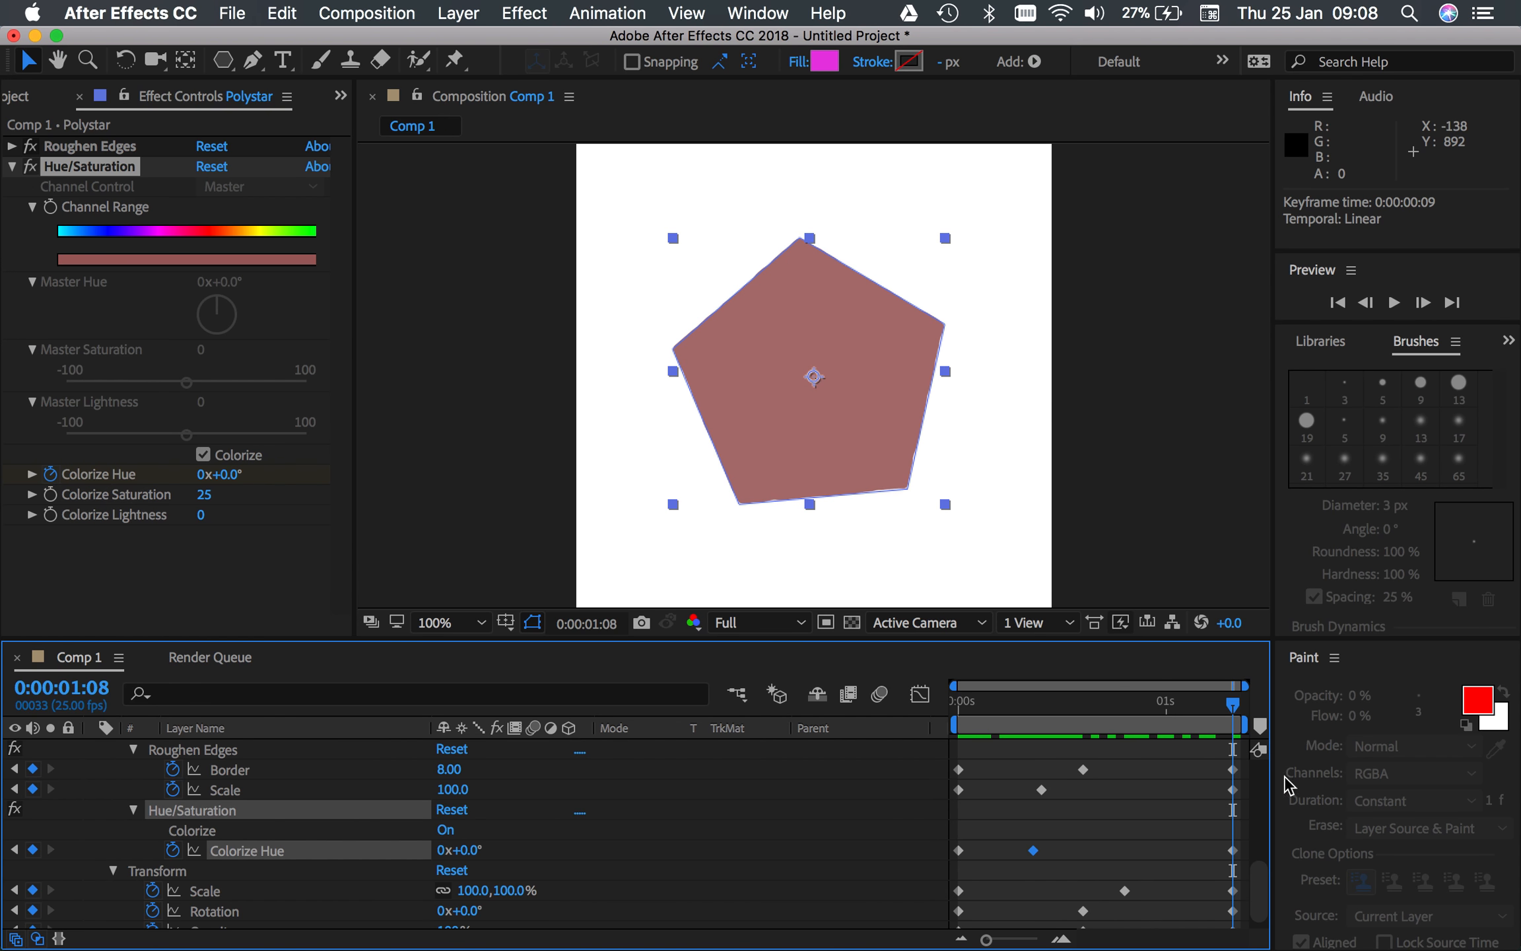
Start keyframing Colorize Saturation at 0:00:00:00 and reveal the property under Hue/Saturation in the timeline.
drag(1032, 709, 958, 709)
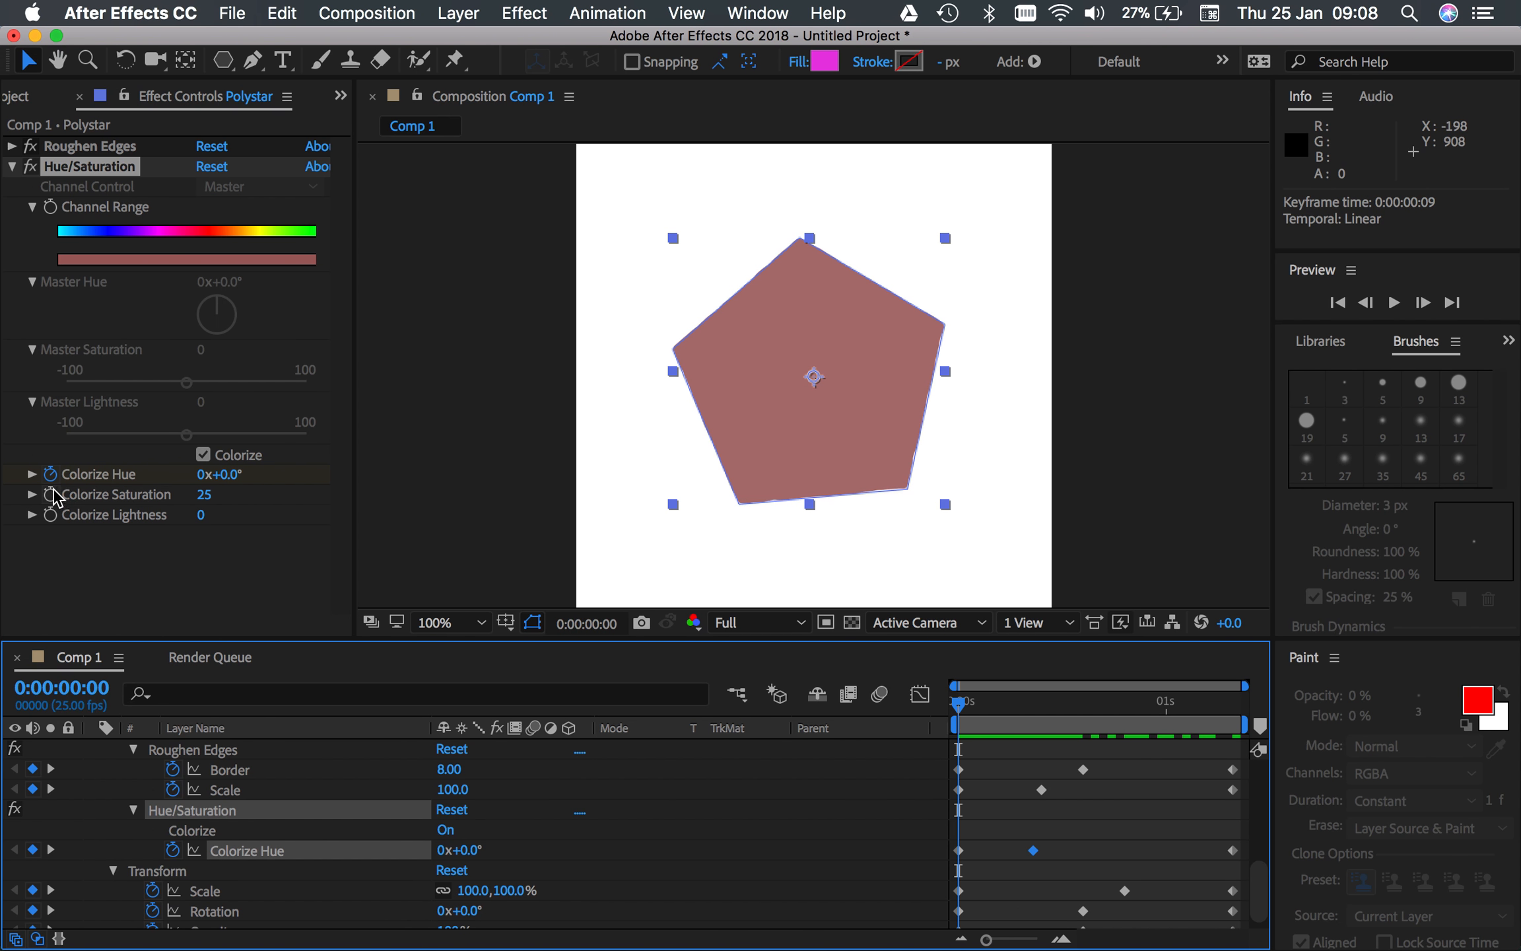
click(56, 503)
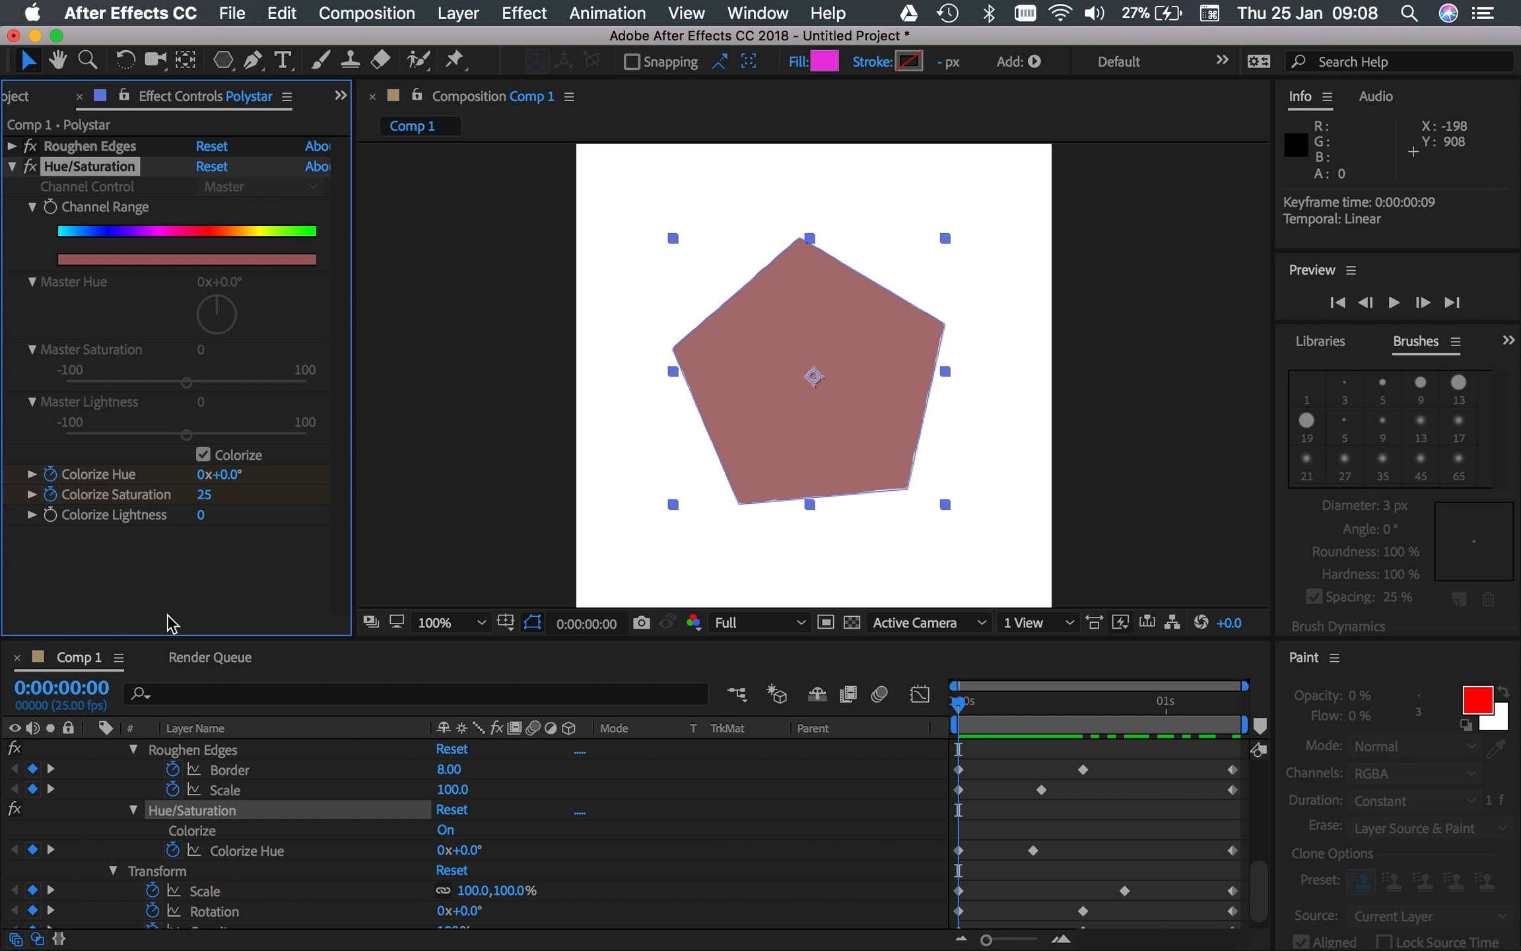
scroll(285, 847, down, 1)
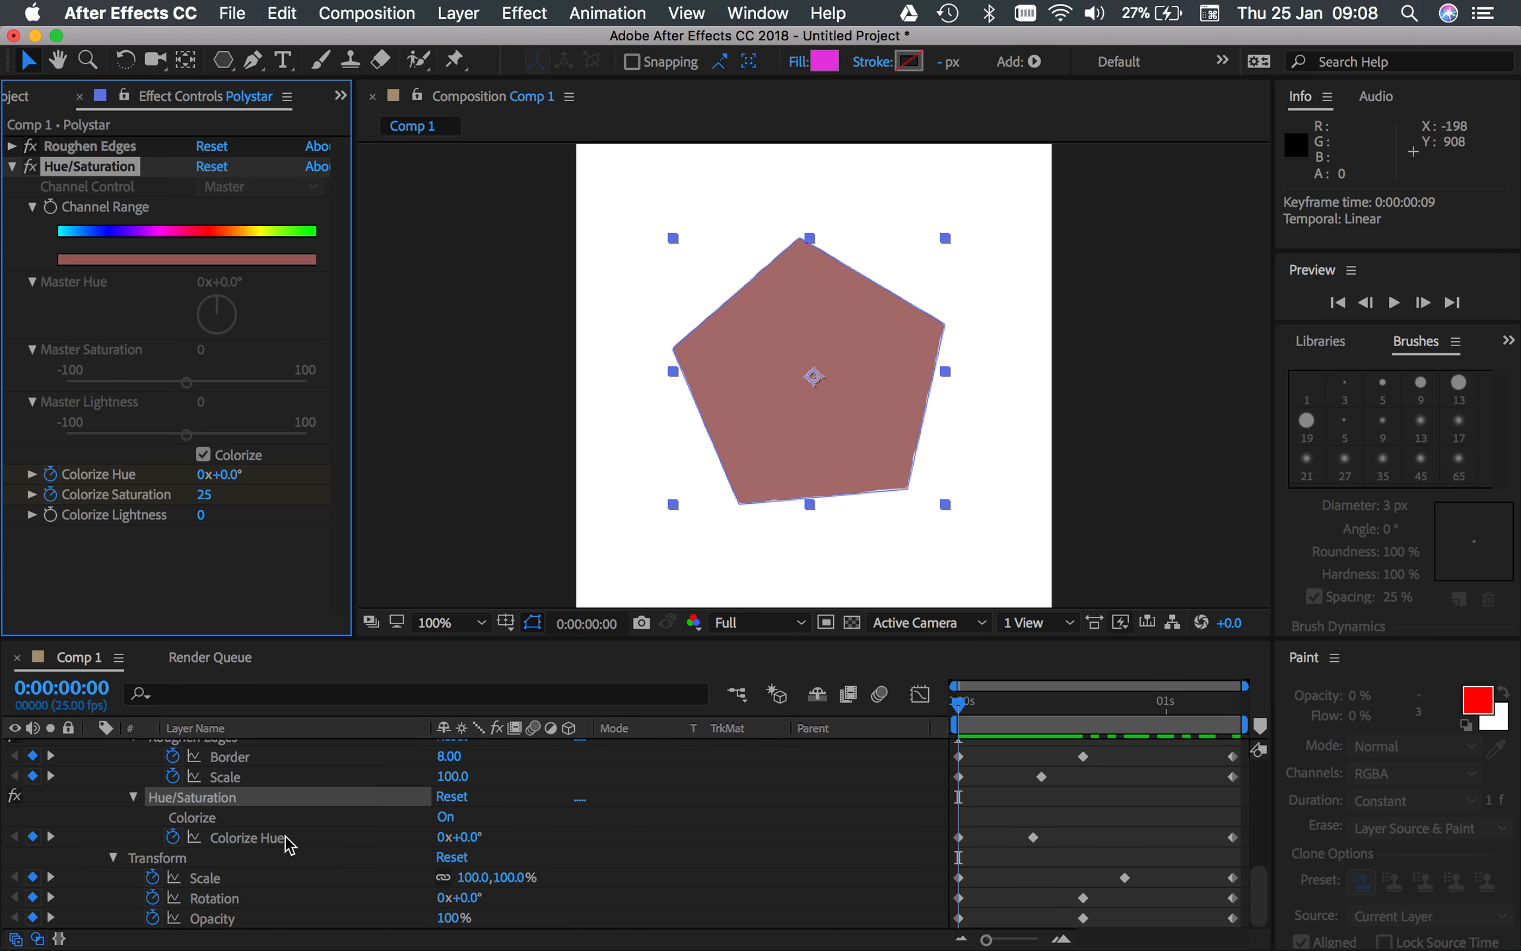
scroll(285, 845, up, 5)
scroll(271, 808, down, 5)
click(137, 795)
click(135, 796)
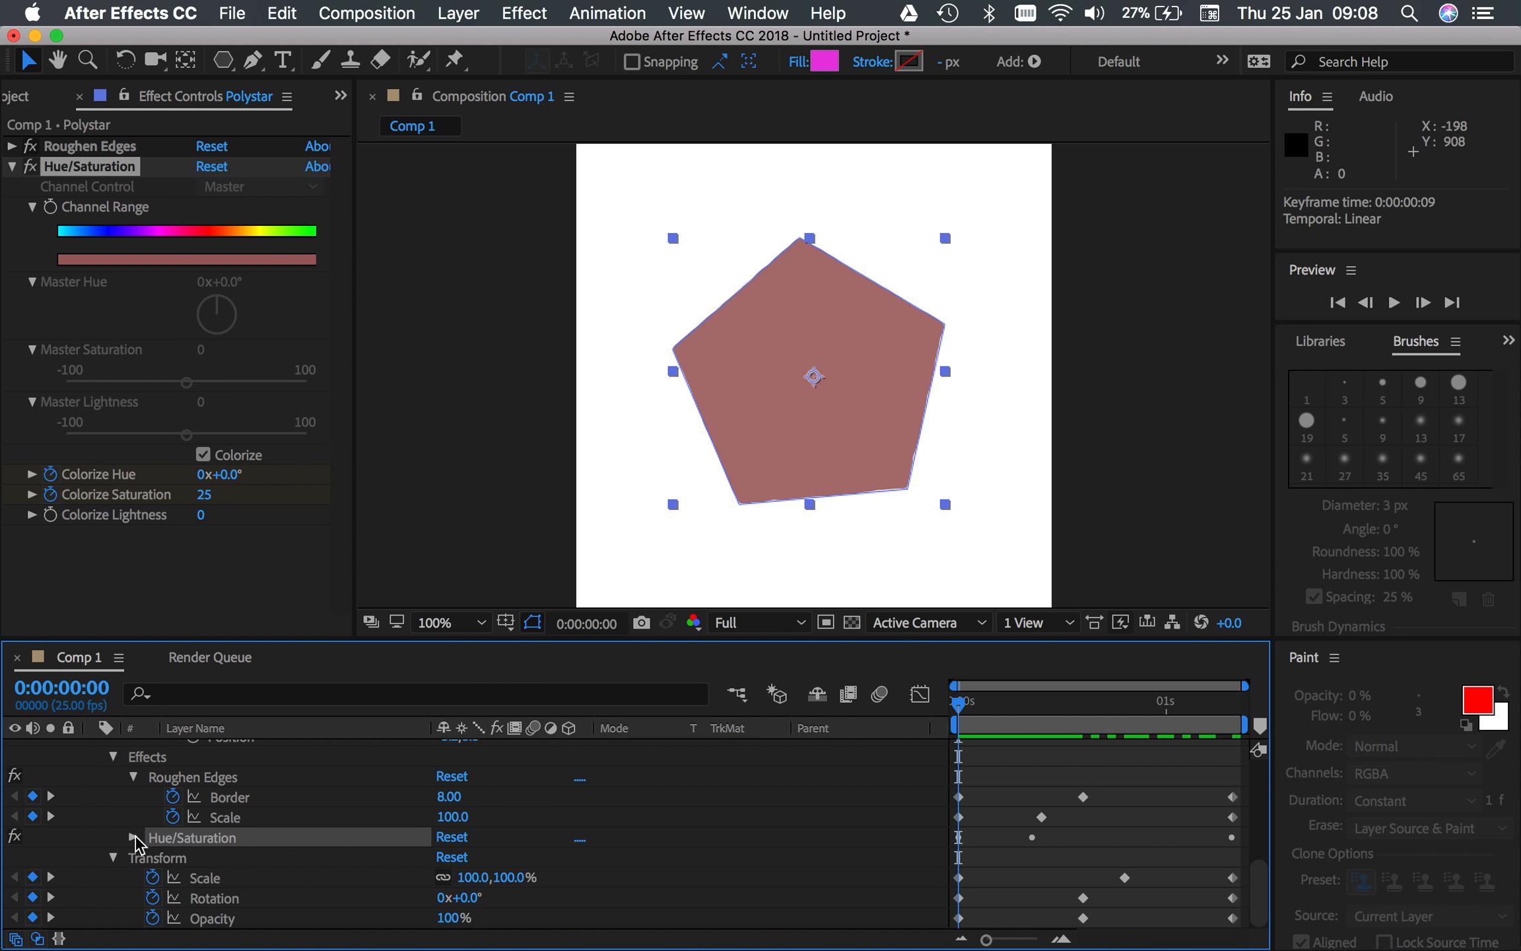
click(140, 840)
scroll(359, 854, down, 3)
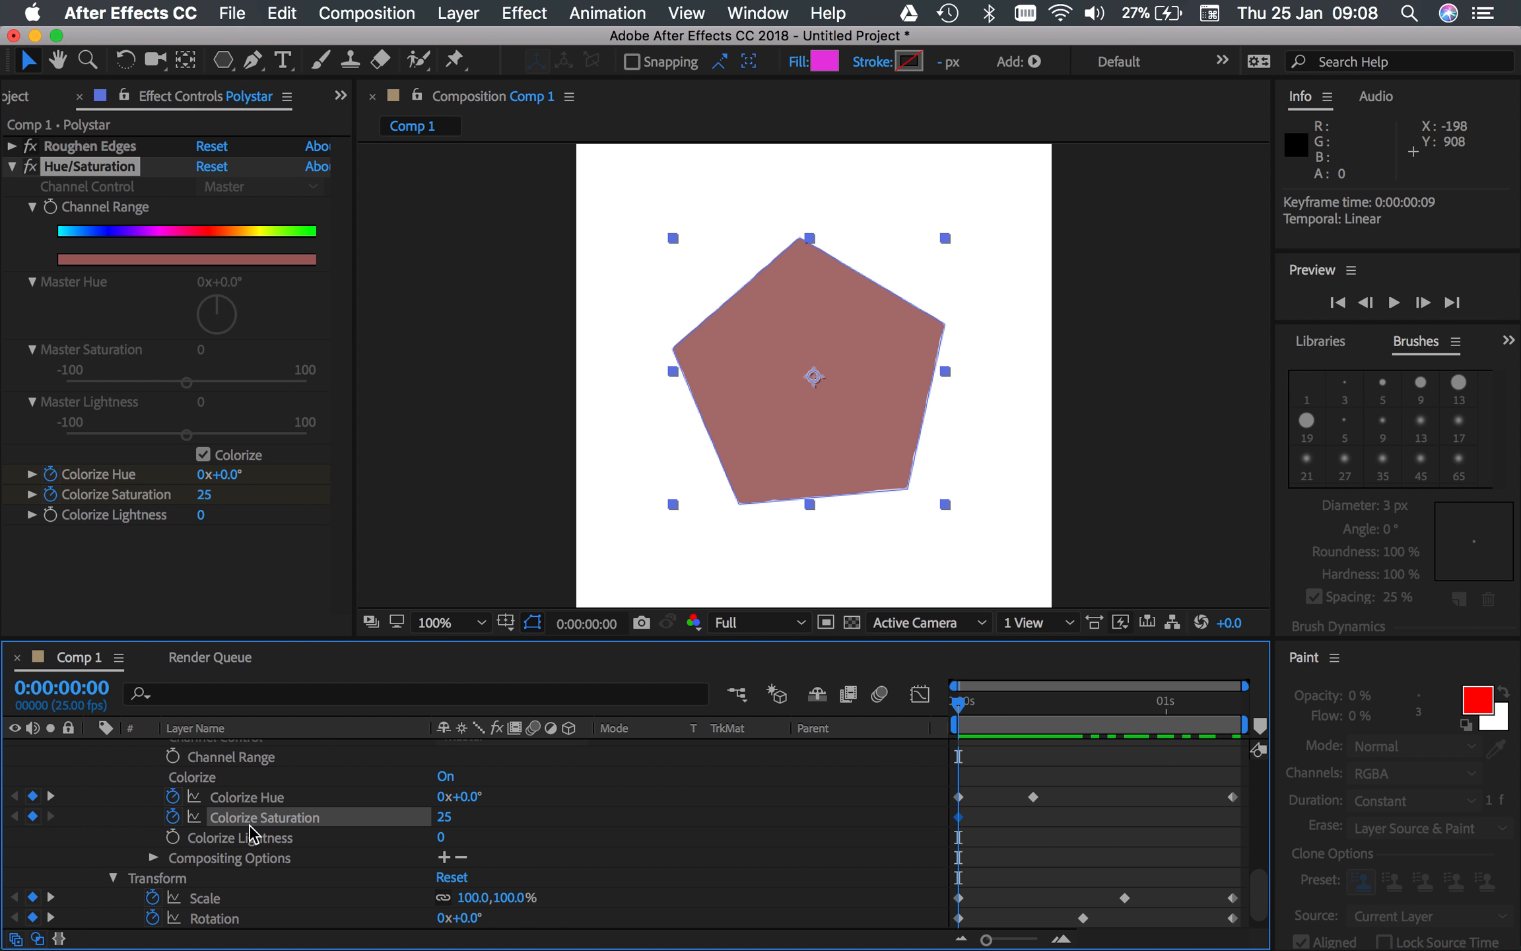
click(1042, 829)
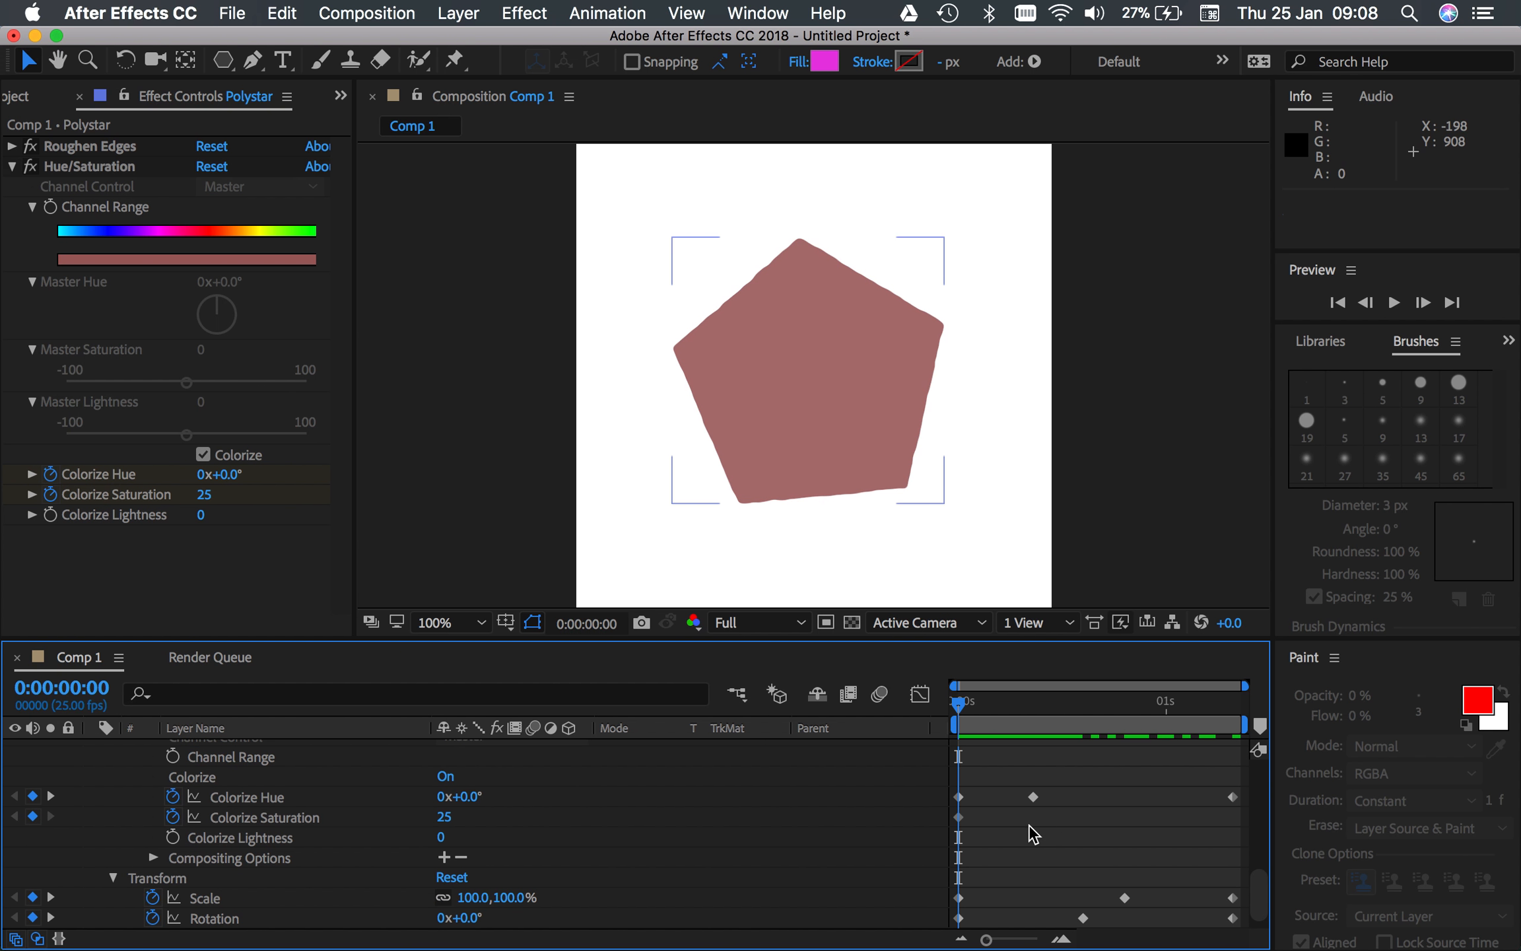
Copy the Colorize Saturation keyframe at 0:00:00:00 and paste it at 0:00:01:08.
click(959, 817)
key(cmd+c)
drag(1169, 705, 1232, 706)
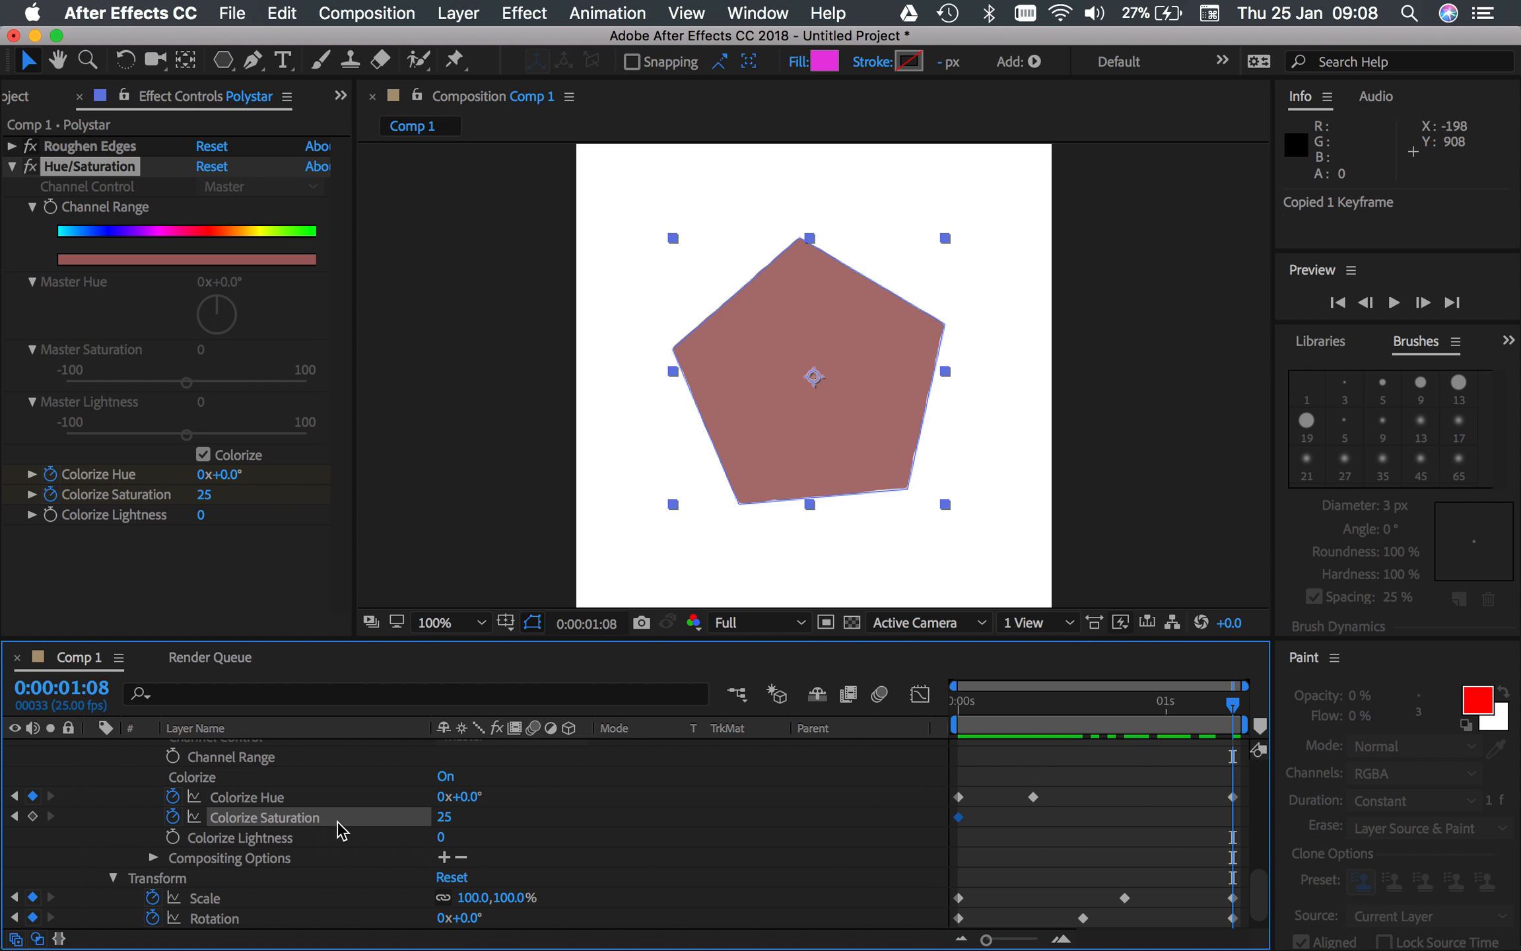
key(super+v)
Add a Colorize Saturation keyframe of 100 at 0:00:01:00 and preview the animation from the start.
drag(1130, 703, 1167, 716)
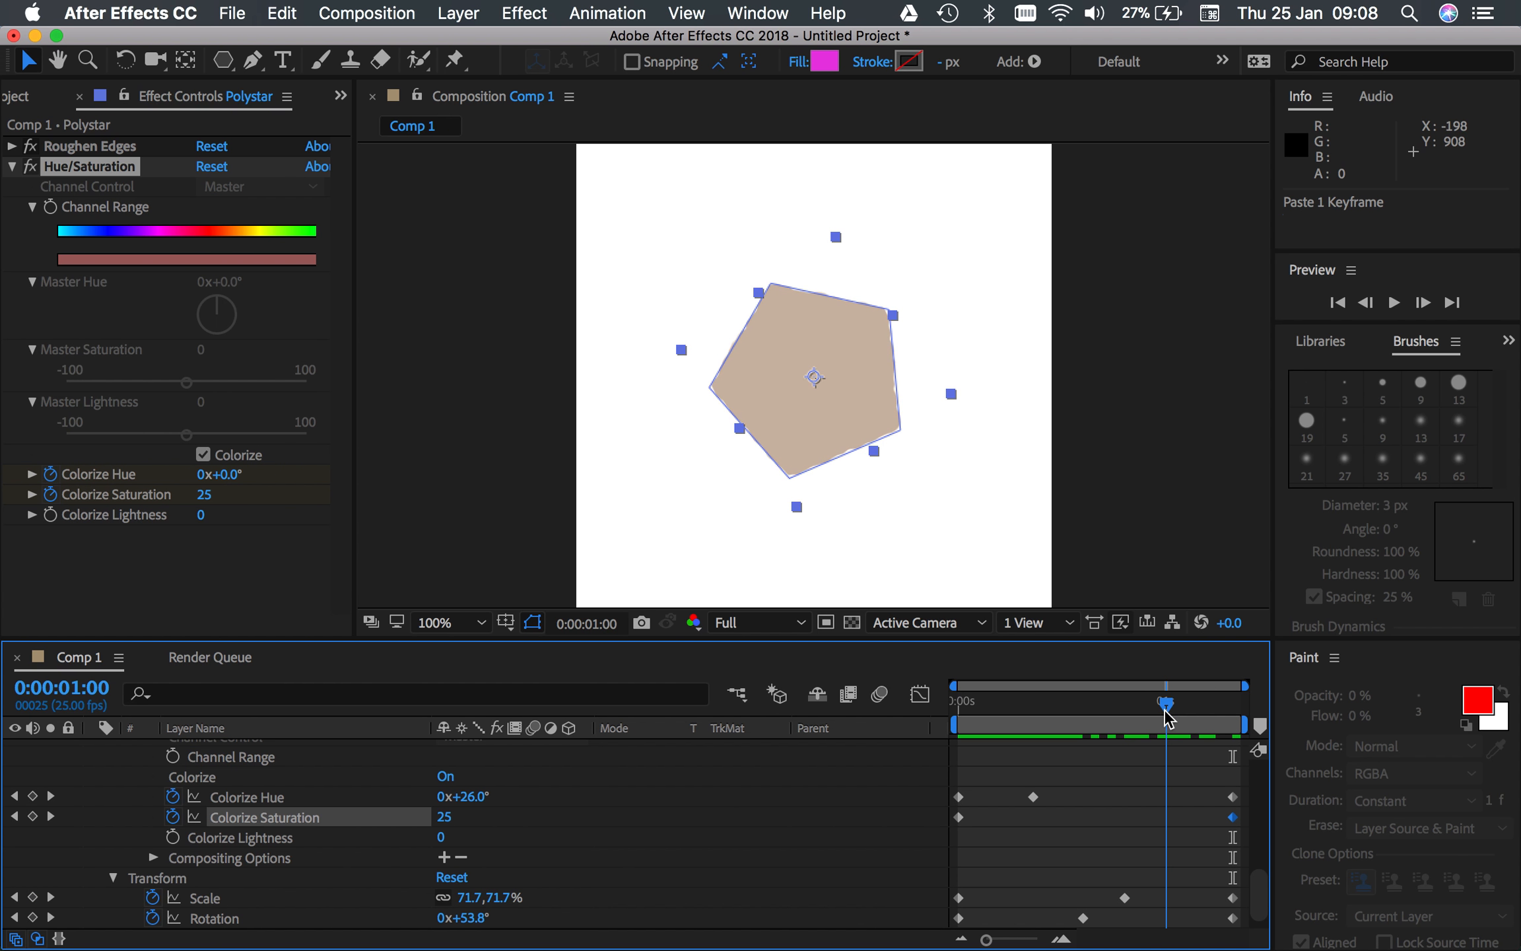
drag(443, 817, 580, 817)
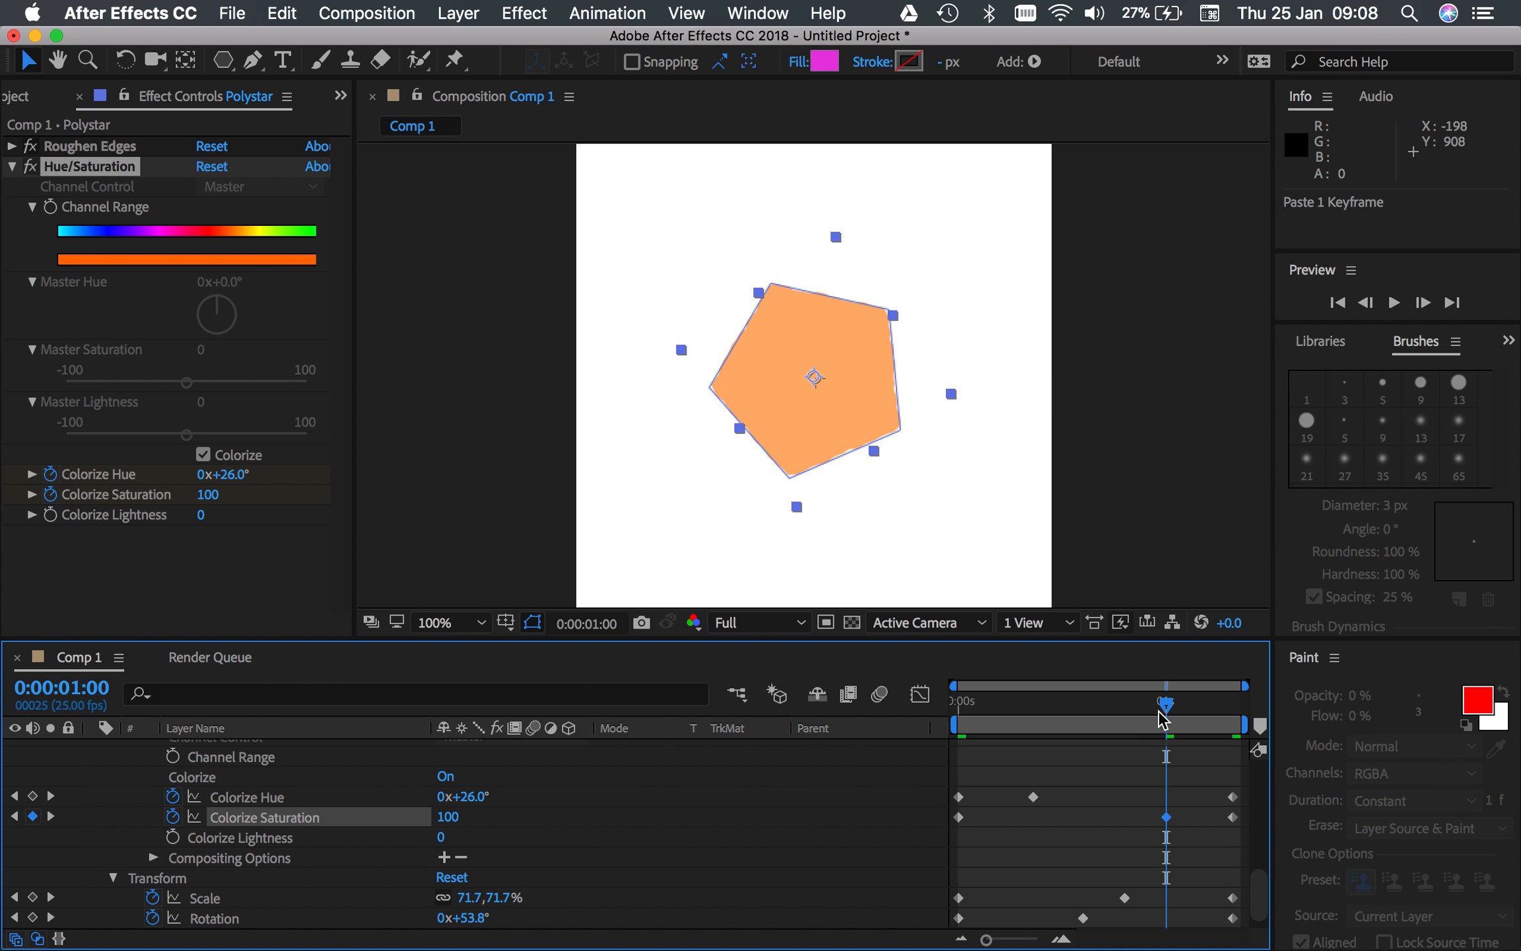
drag(1169, 717, 951, 726)
key(space)
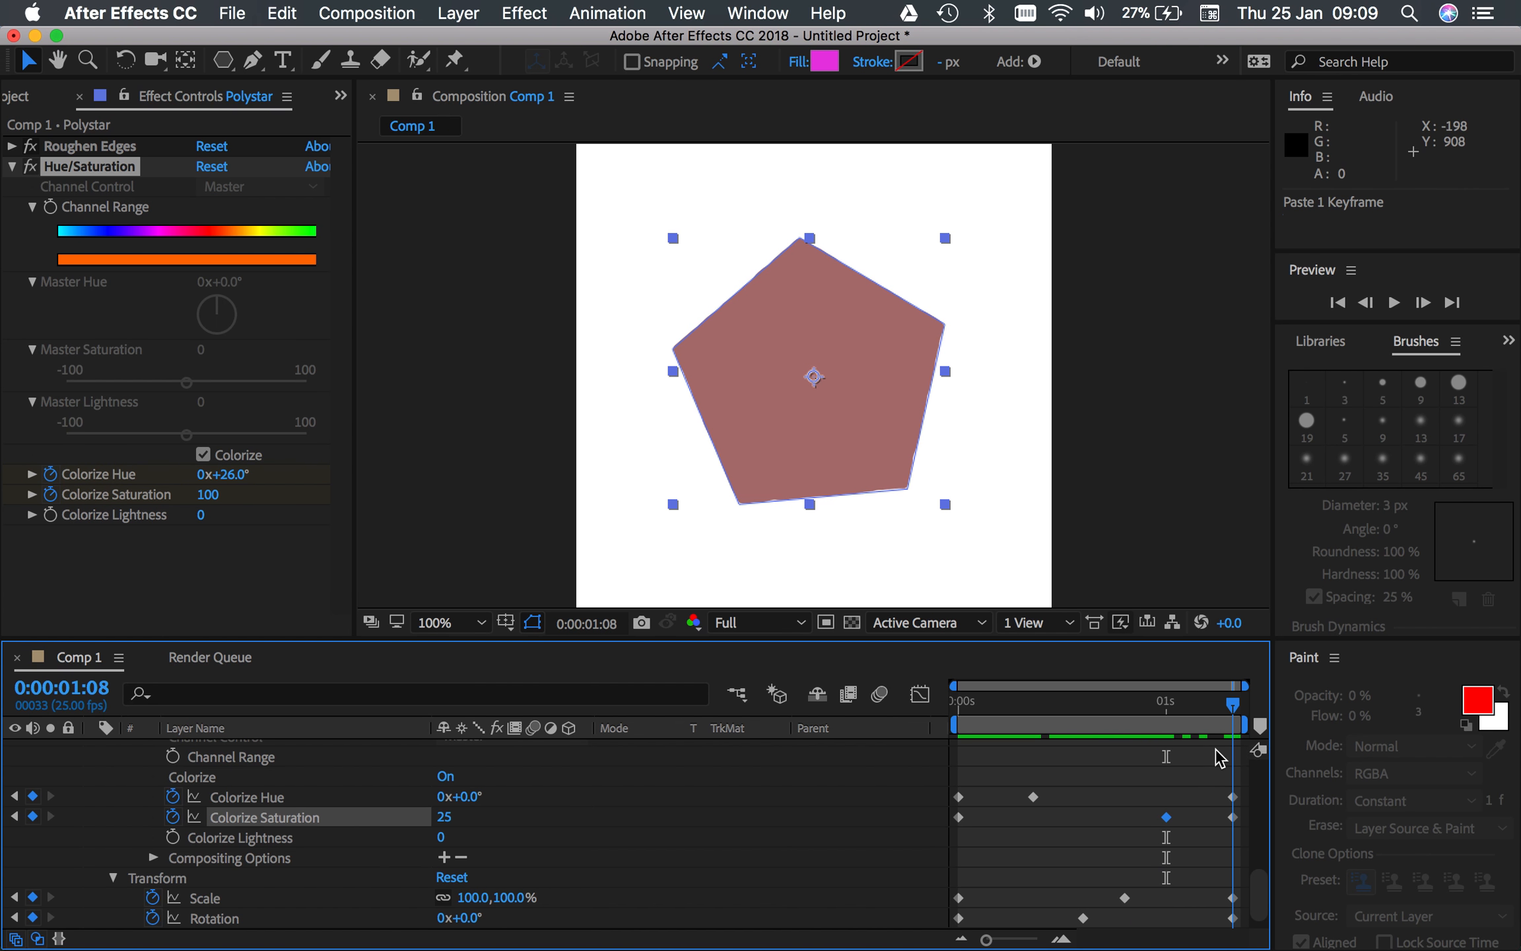
key(space)
Collapse the Polystar layer's expanded properties in the timeline and leave the layer deselected.
scroll(337, 803, up, 8)
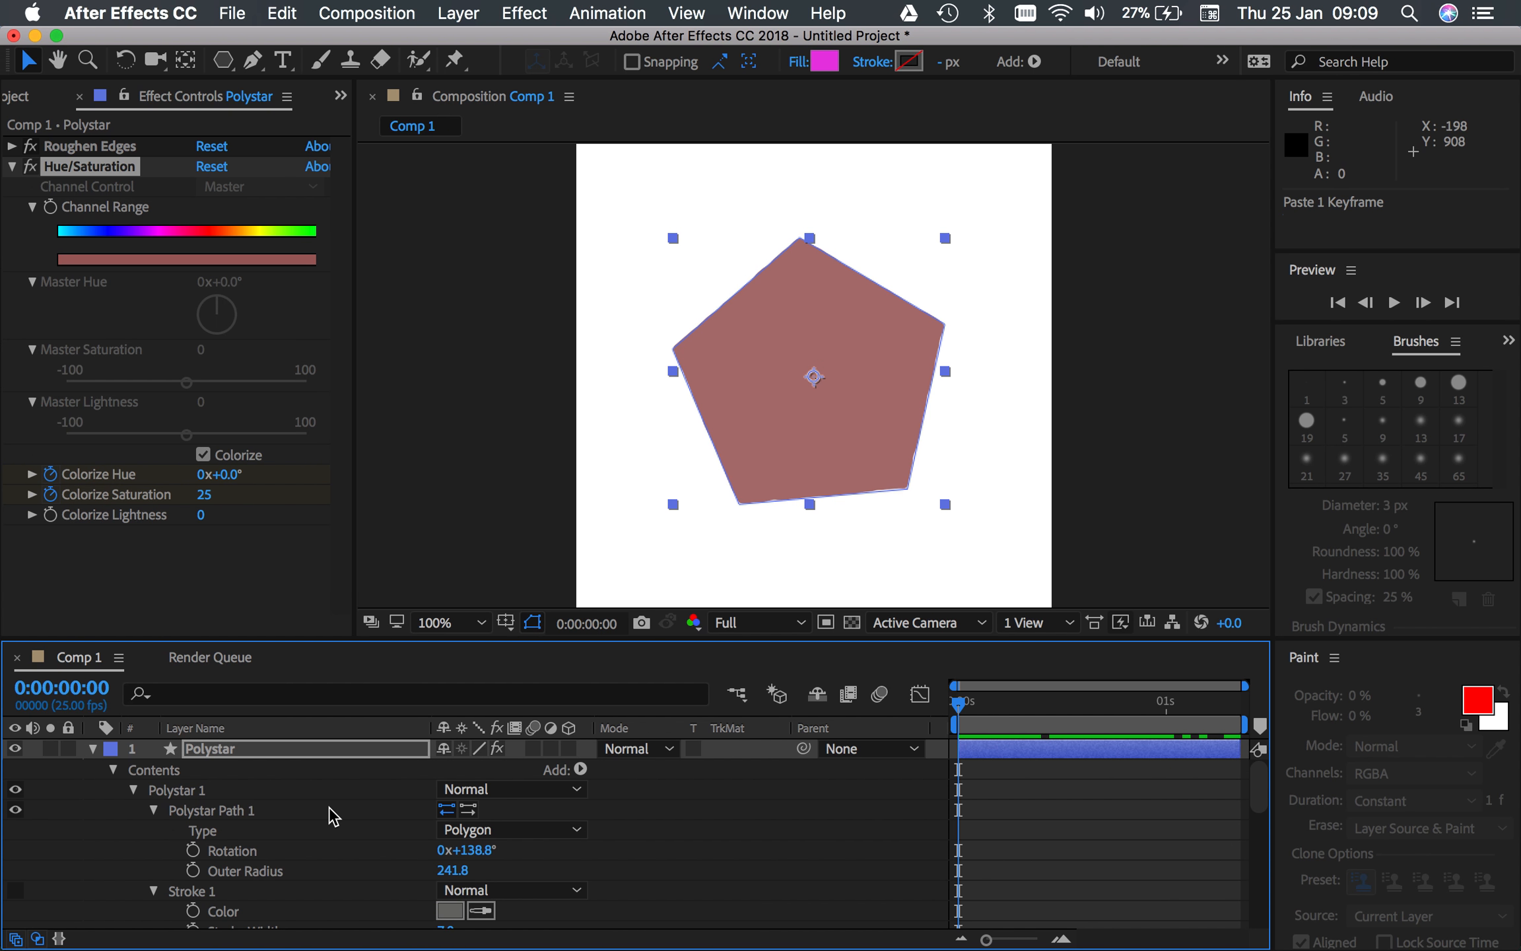
click(266, 753)
key(u)
click(303, 798)
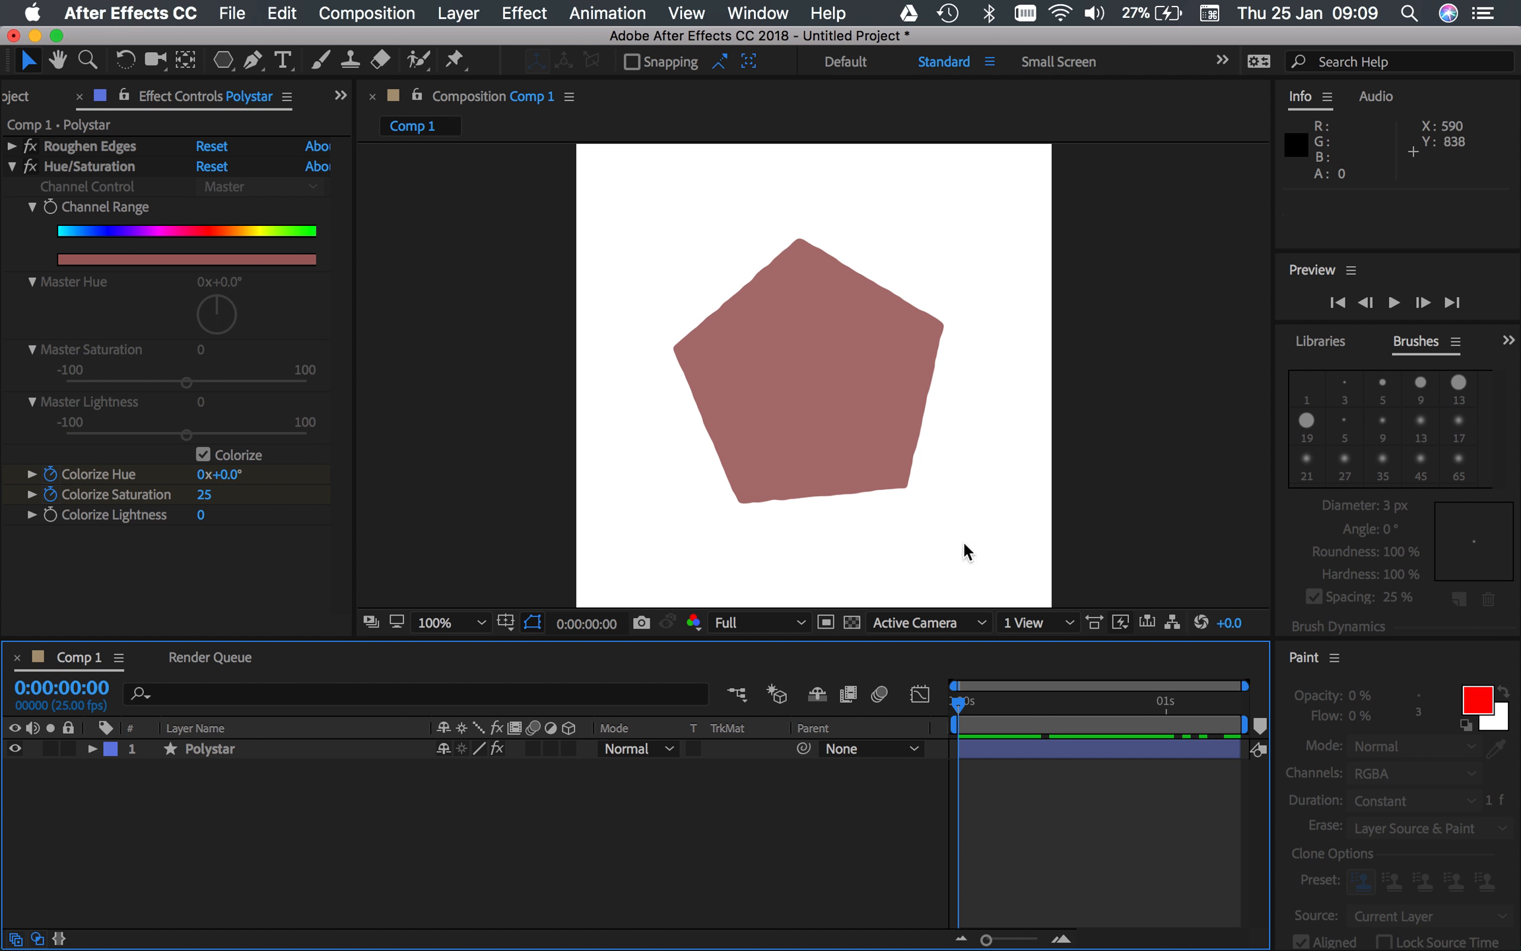
Duplicate the Polystar layer in Comp 1 by copying and pasting it.
click(227, 753)
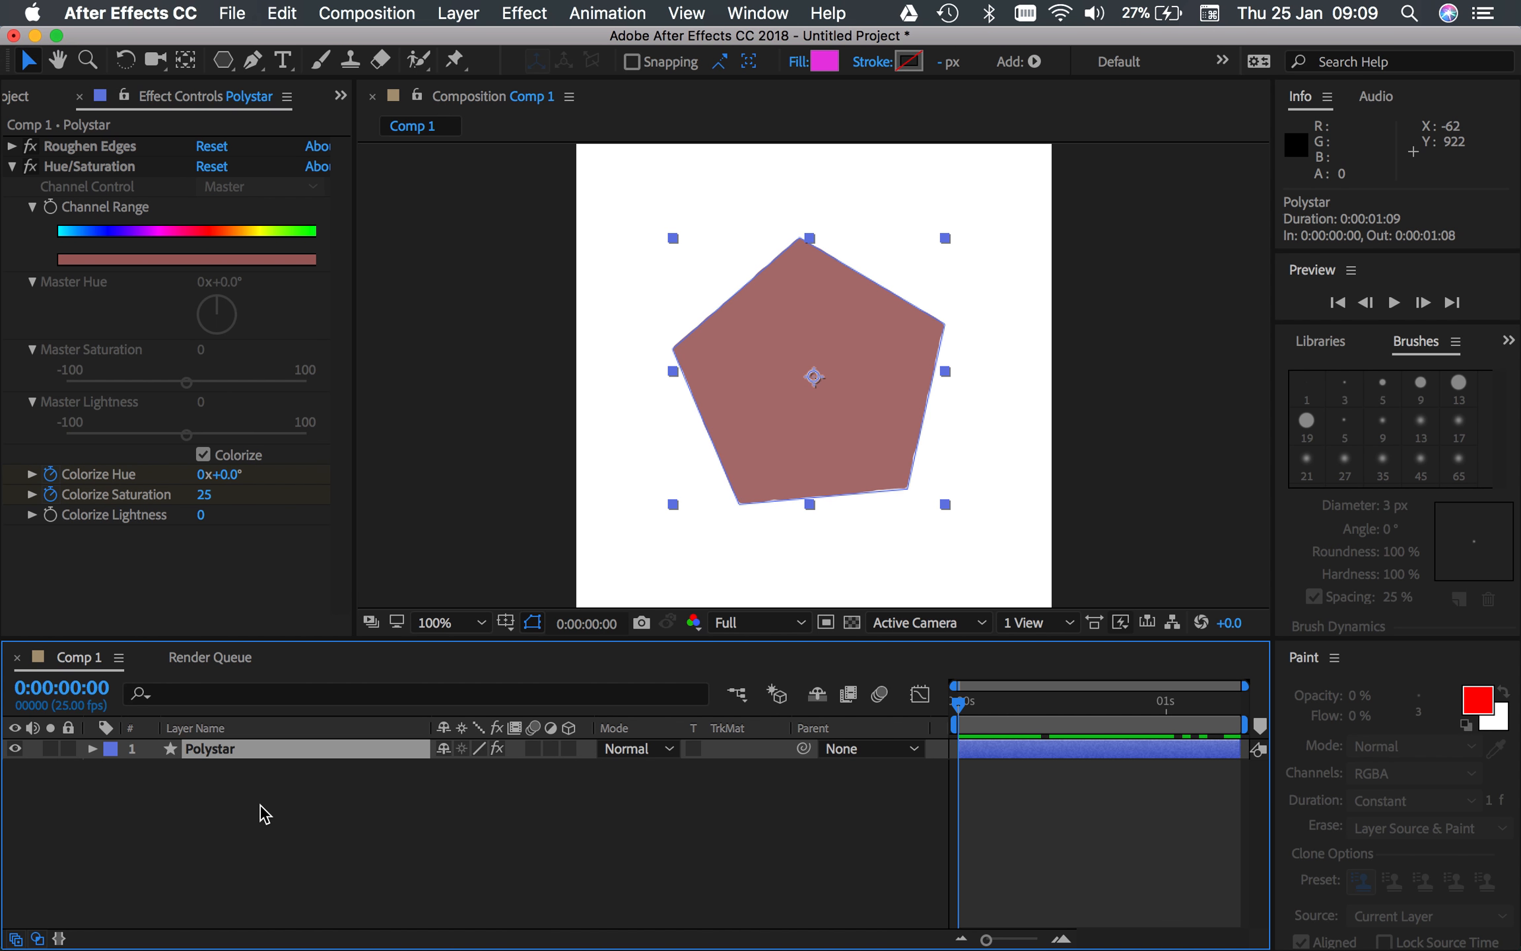
key(cmd+c)
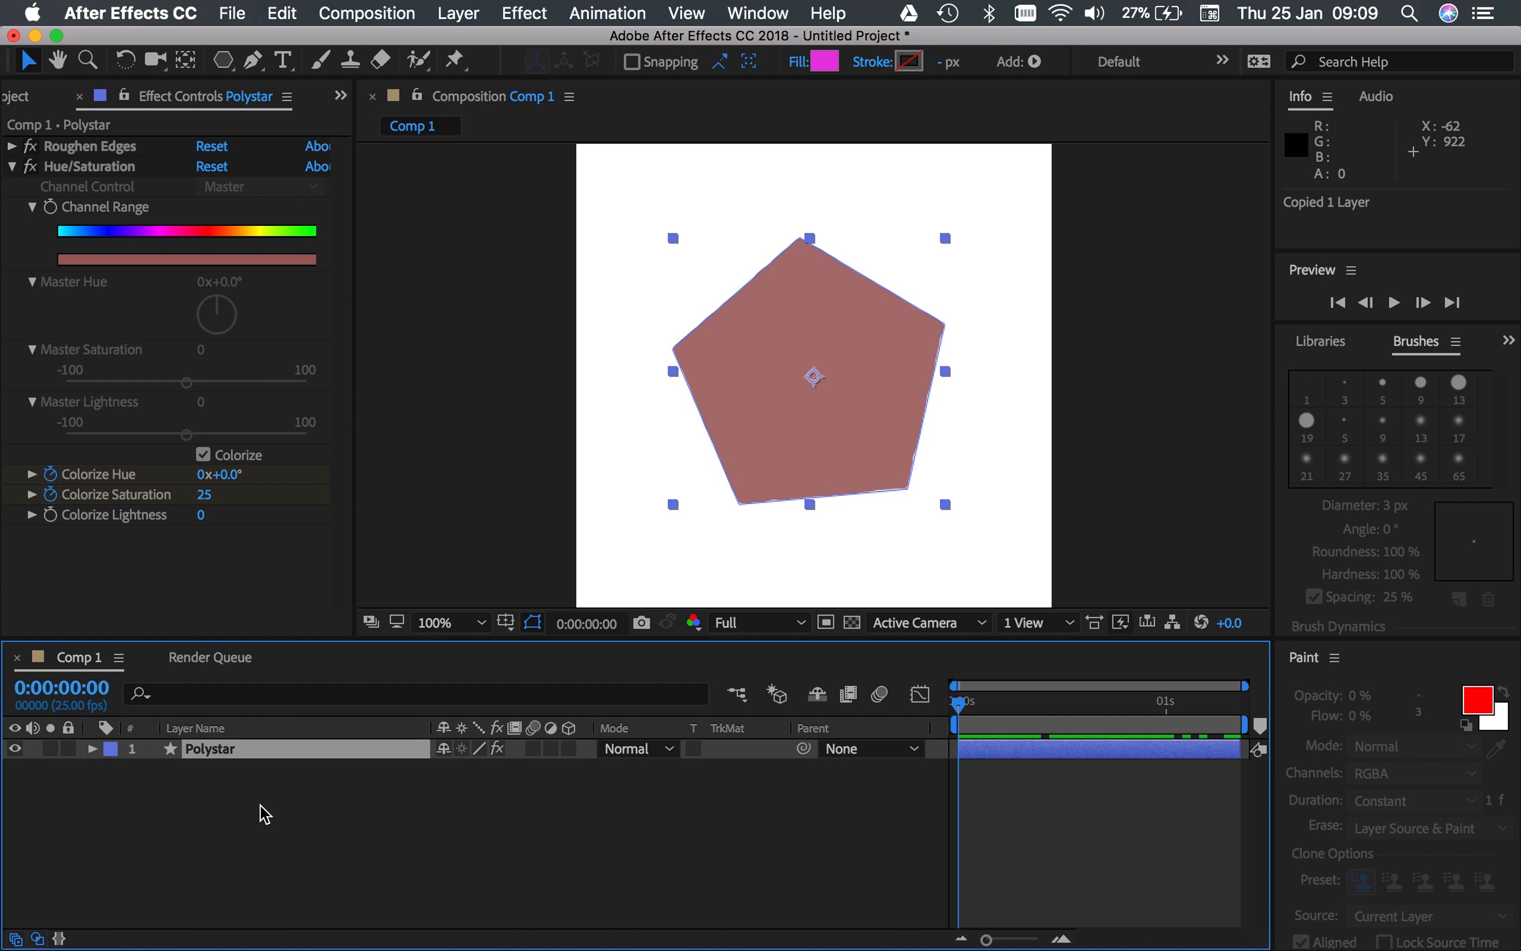
key(cmd+v)
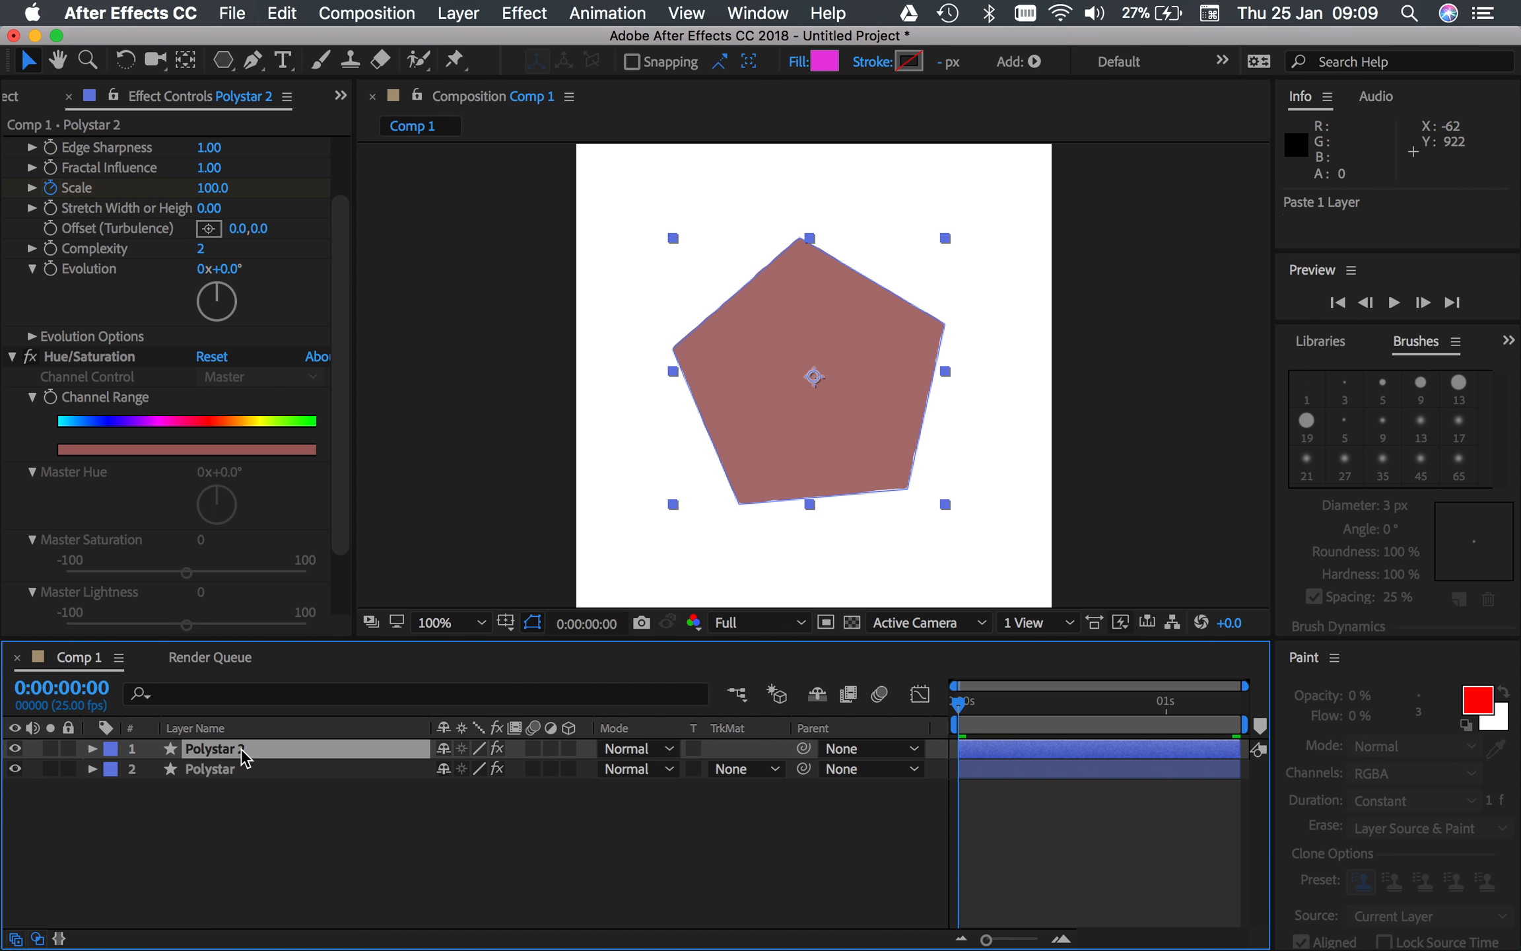
Rename the duplicated Polystar 2 layer as Dots and leave it deselected.
key(Return)
text(Dots)
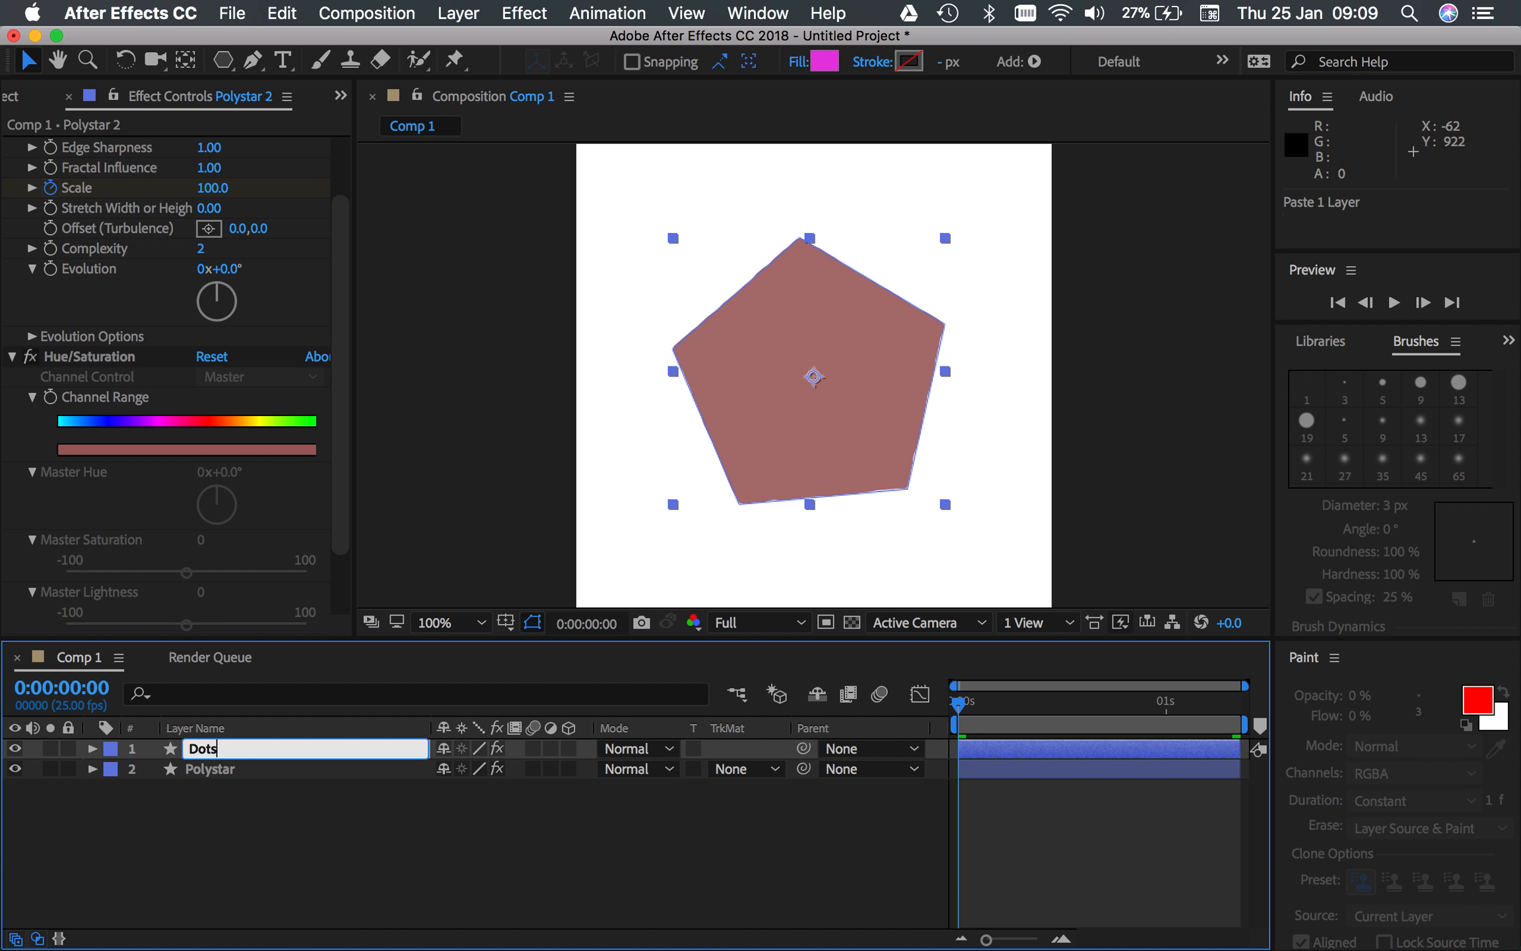
key(Return)
click(533, 864)
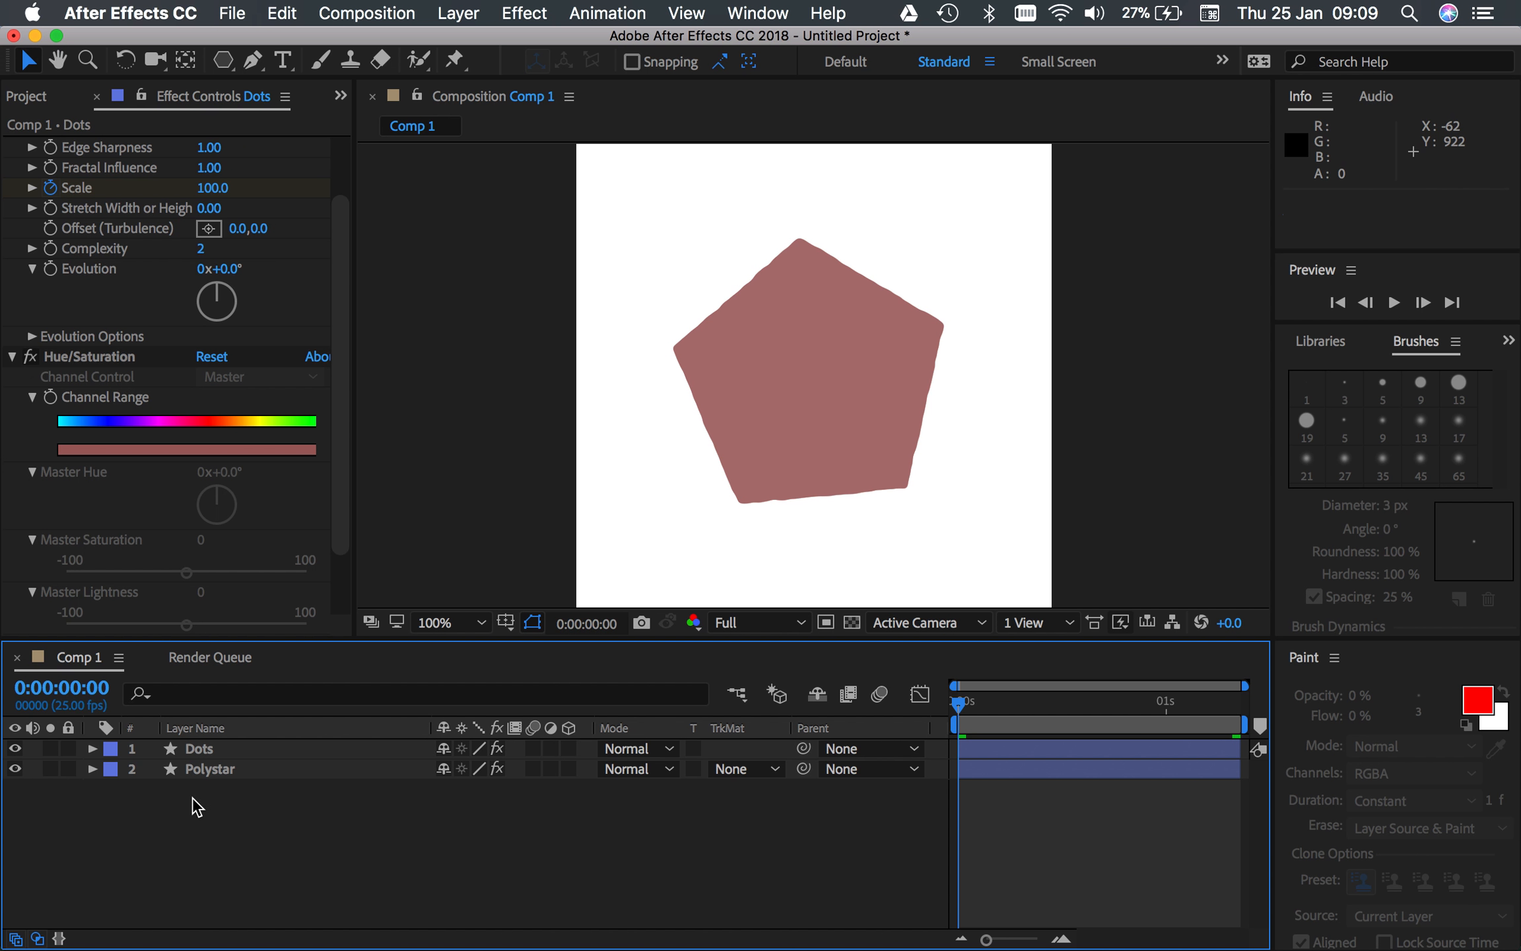
Reveal the Dots layer's animated properties and delete all Roughen Edges, Hue/Saturation, Scale, Rotation and Opacity keyframes.
click(221, 753)
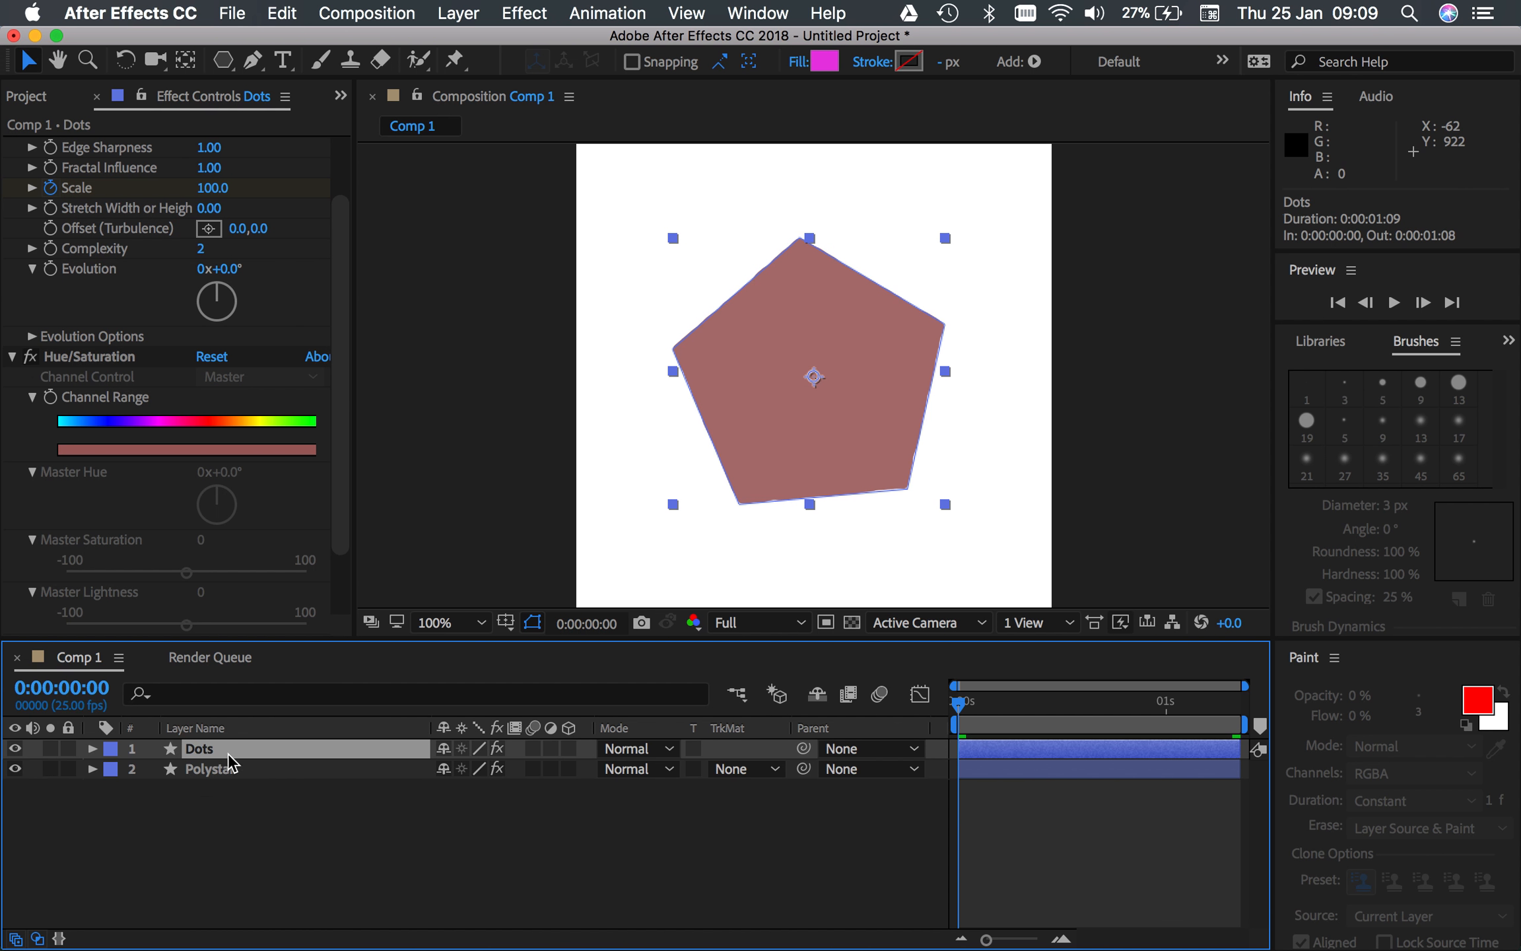
key(u)
scroll(1149, 774, down, 1)
scroll(1150, 766, up, 1)
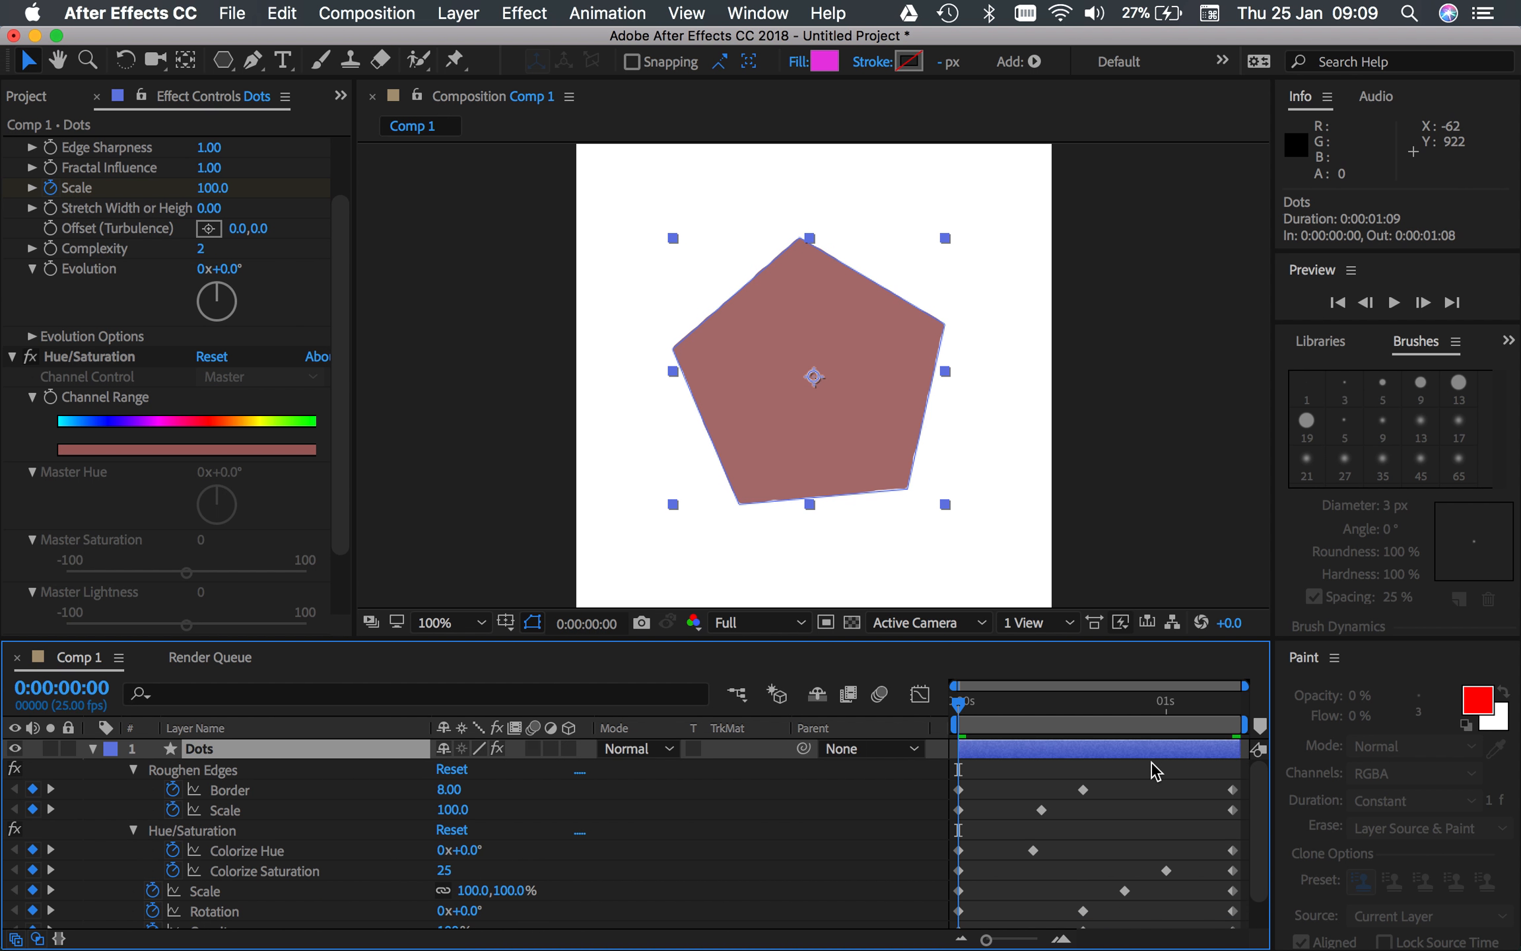
click(1149, 777)
mouse_move(957, 776)
mouse_down()
mouse_move(1239, 877)
mouse_move(1293, 924)
mouse_move(1293, 949)
mouse_move(1281, 906)
mouse_up()
scroll(251, 754, up, 1)
scroll(794, 873, down, 2)
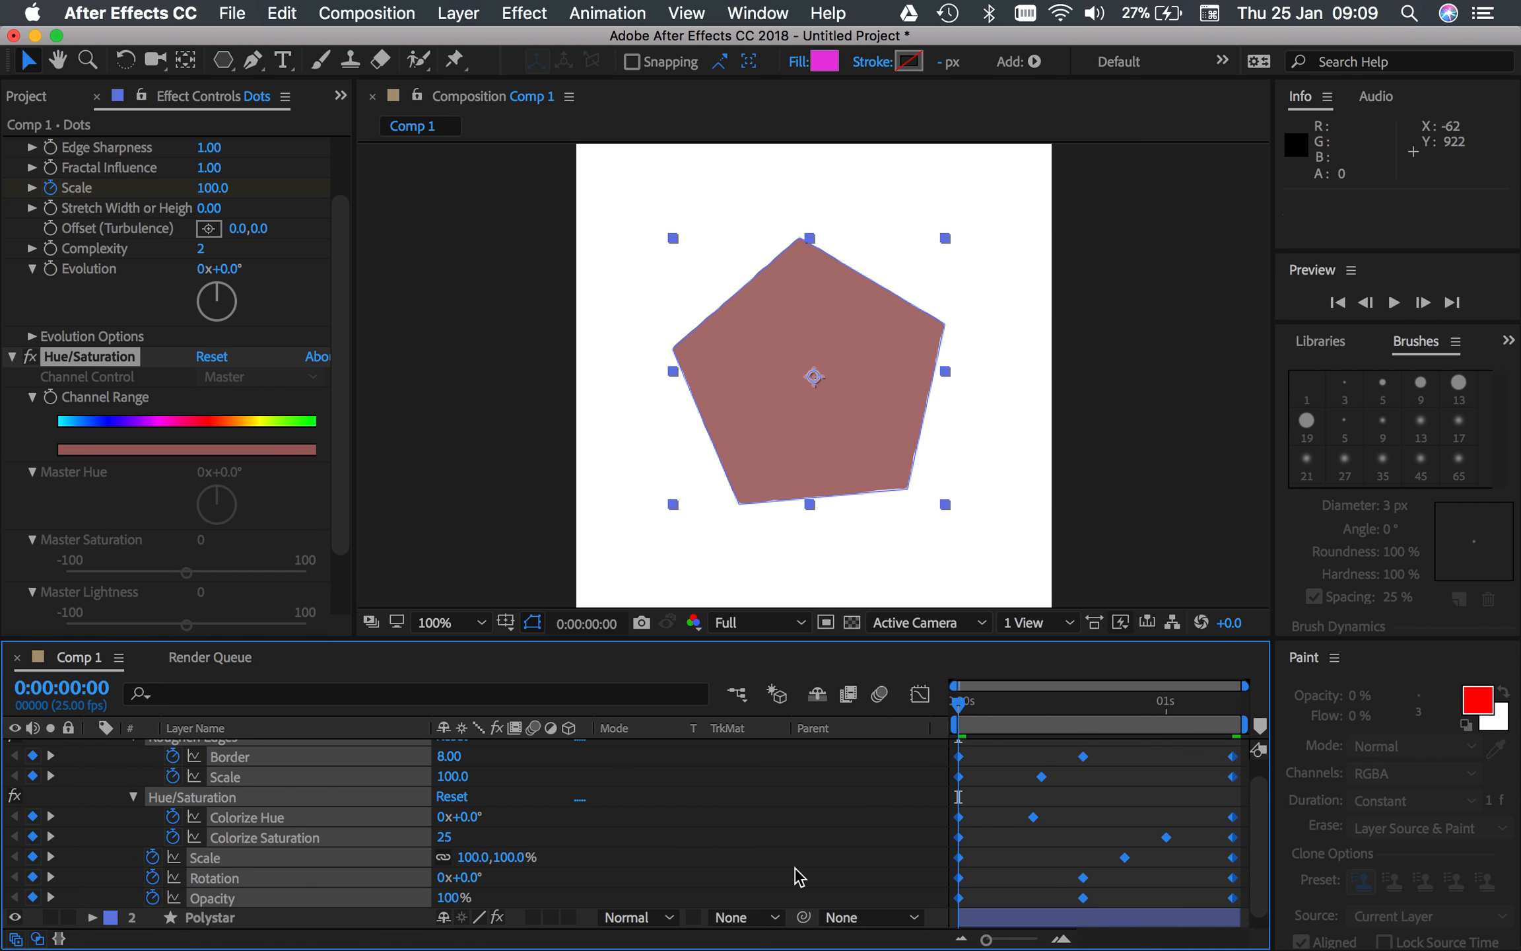
key(Delete)
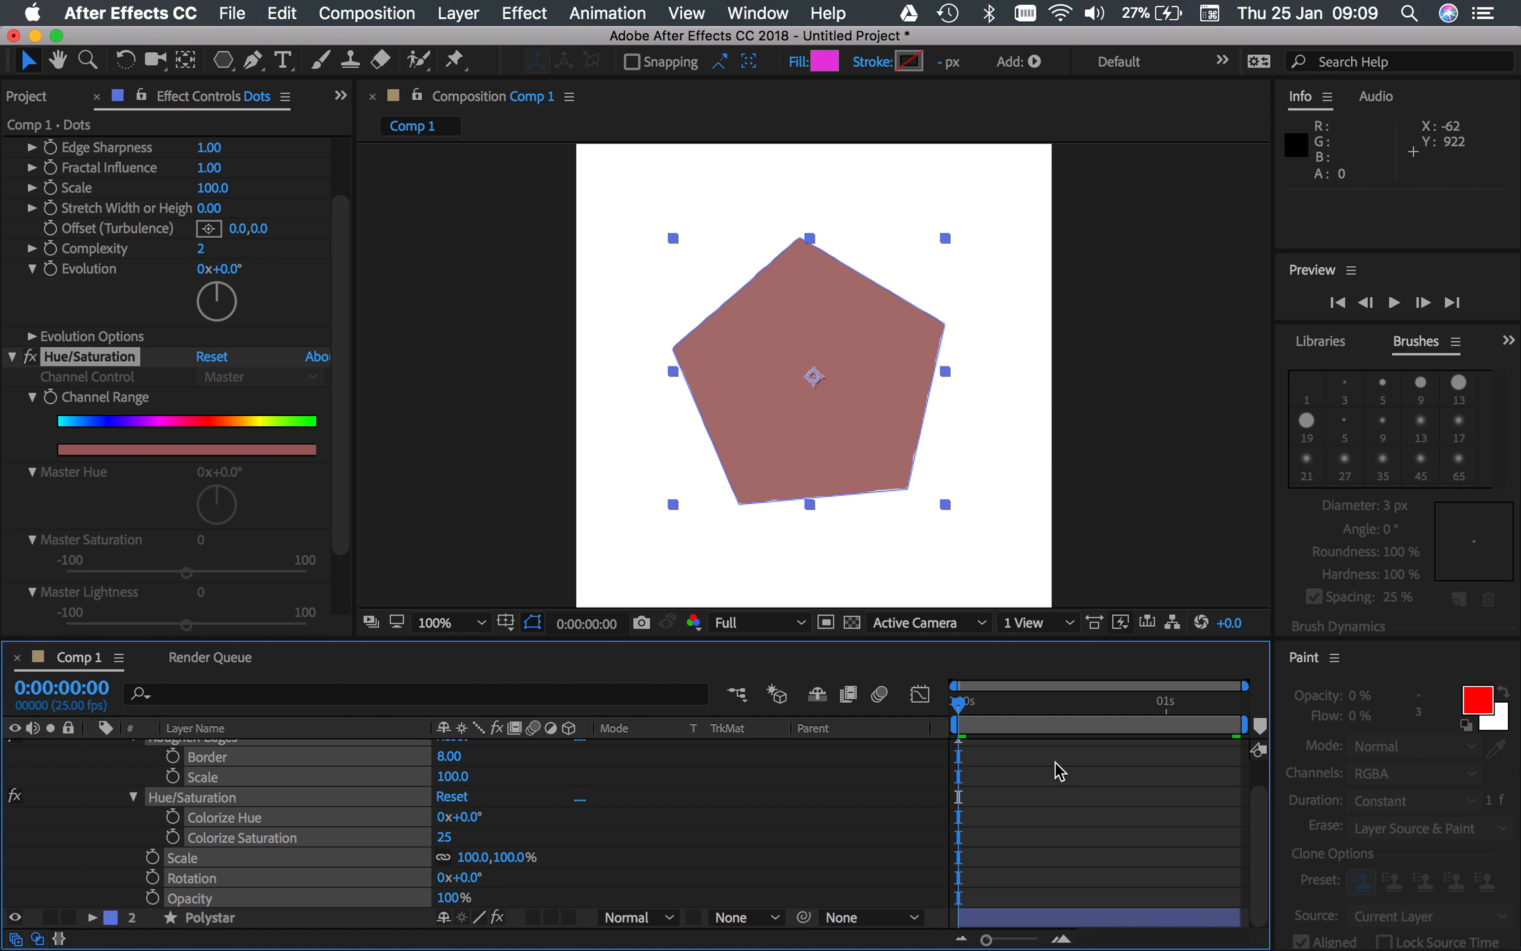
Collapse the Dots layer in the timeline and hide the original Polystar layer.
scroll(819, 799, up, 2)
click(92, 749)
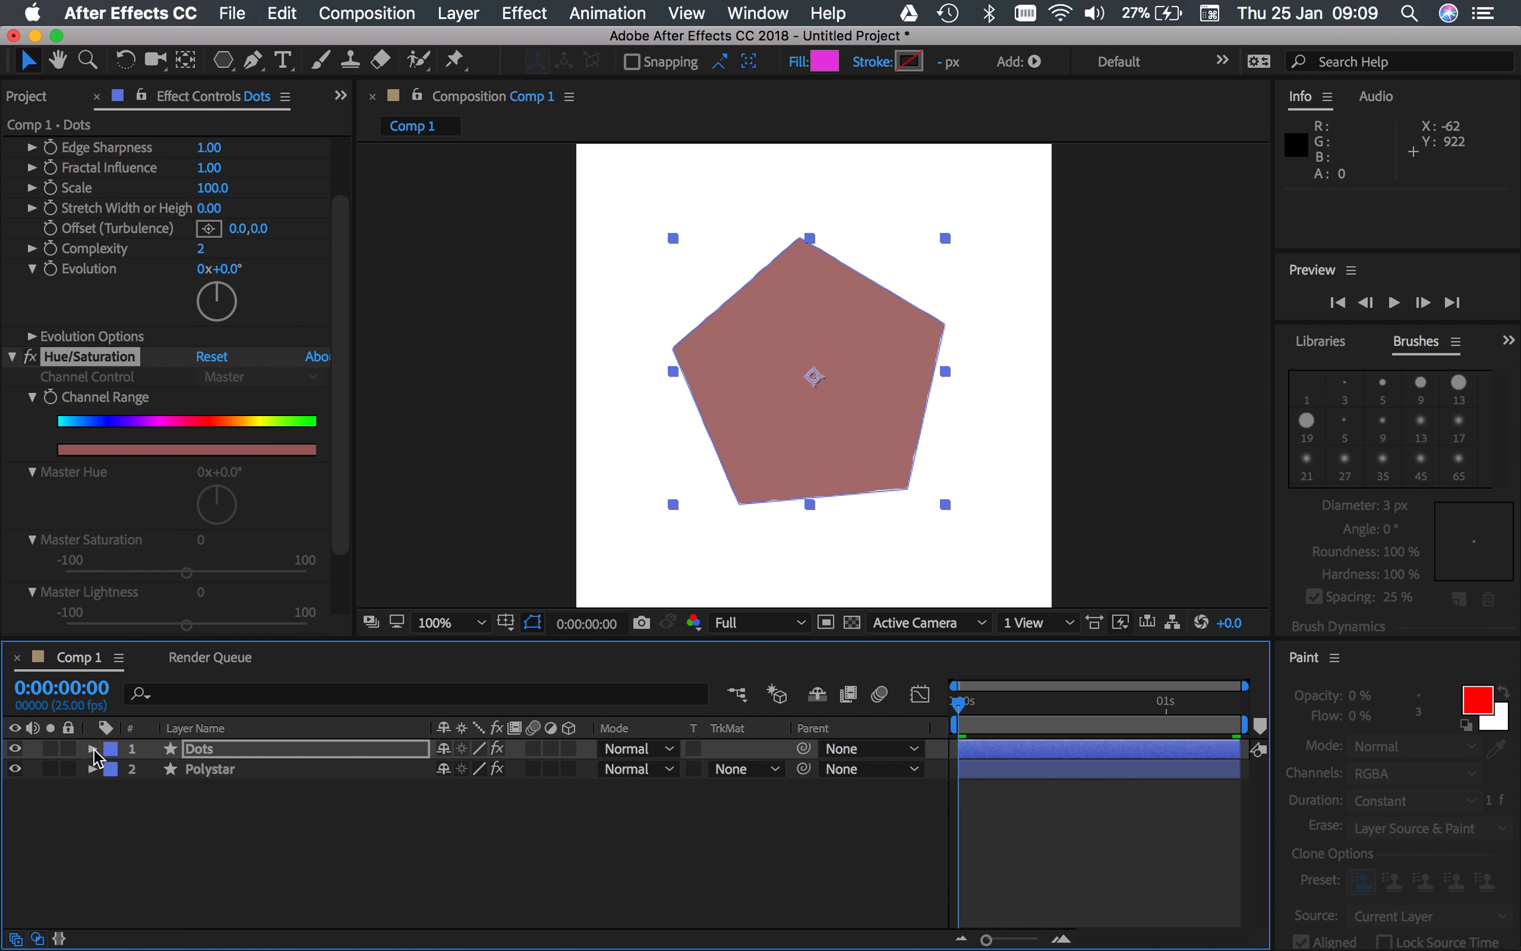
click(370, 820)
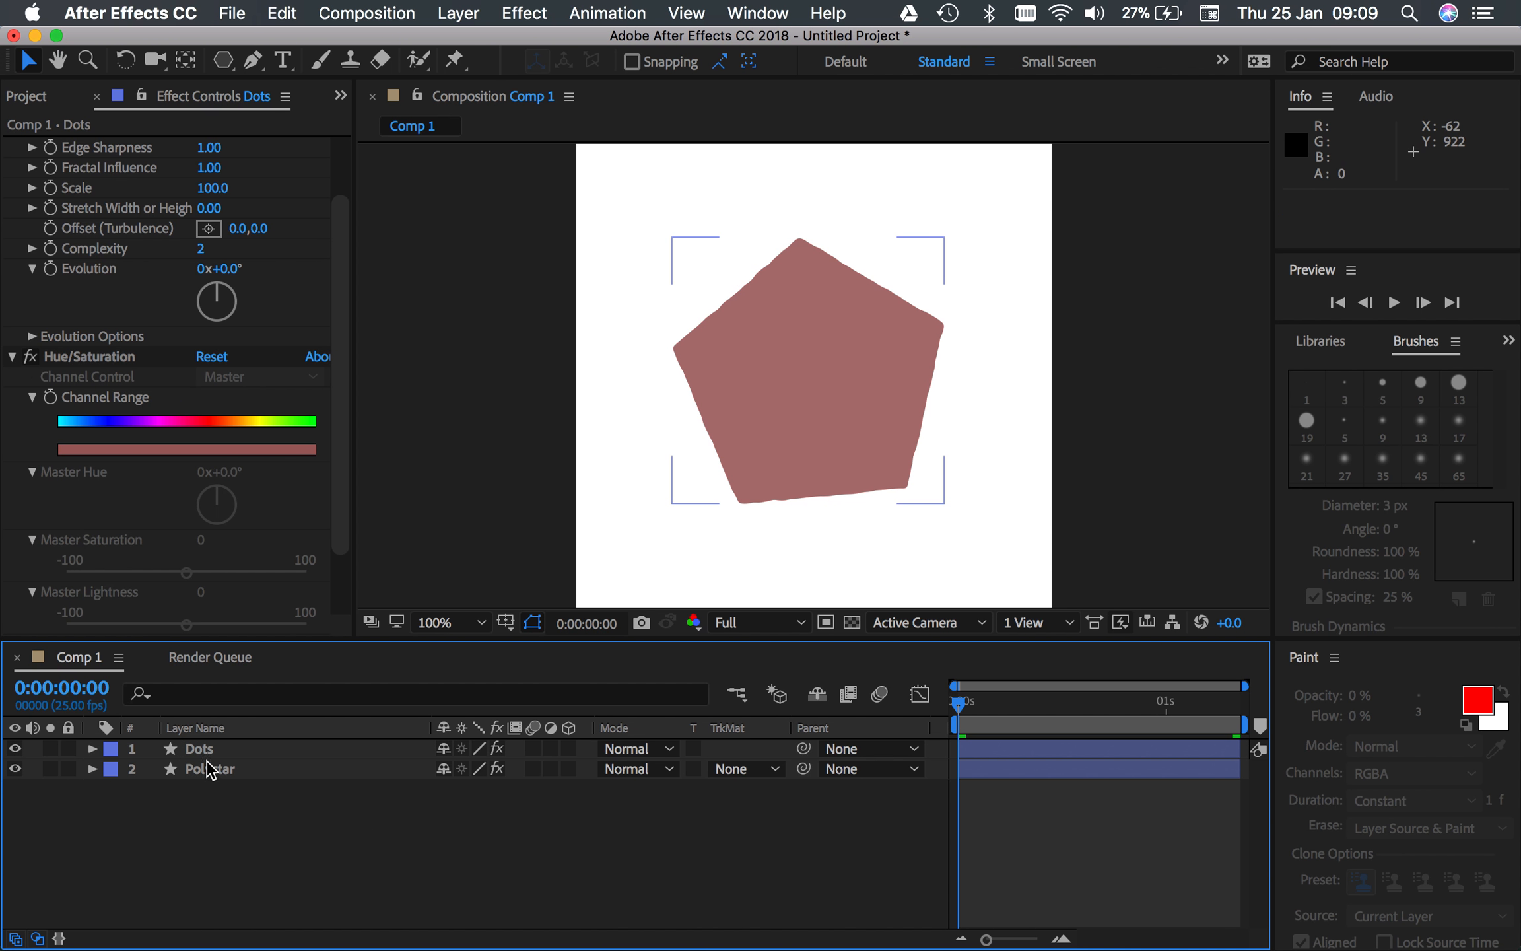
click(14, 768)
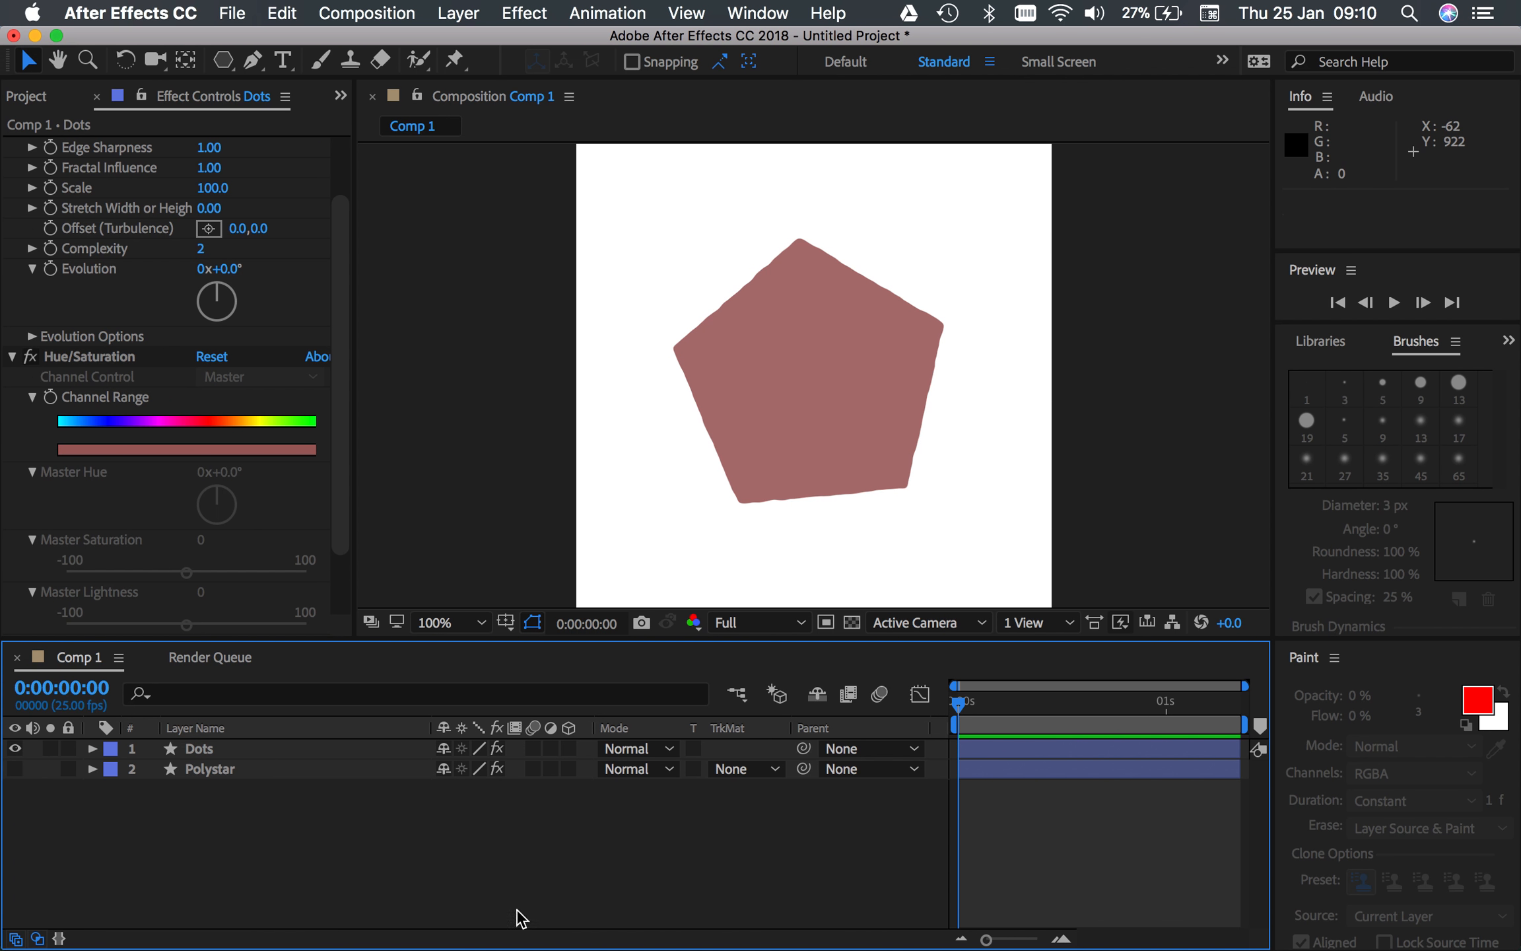
mouse_move(956, 710)
mouse_down()
mouse_move(1007, 706)
mouse_move(958, 707)
mouse_up()
click(196, 768)
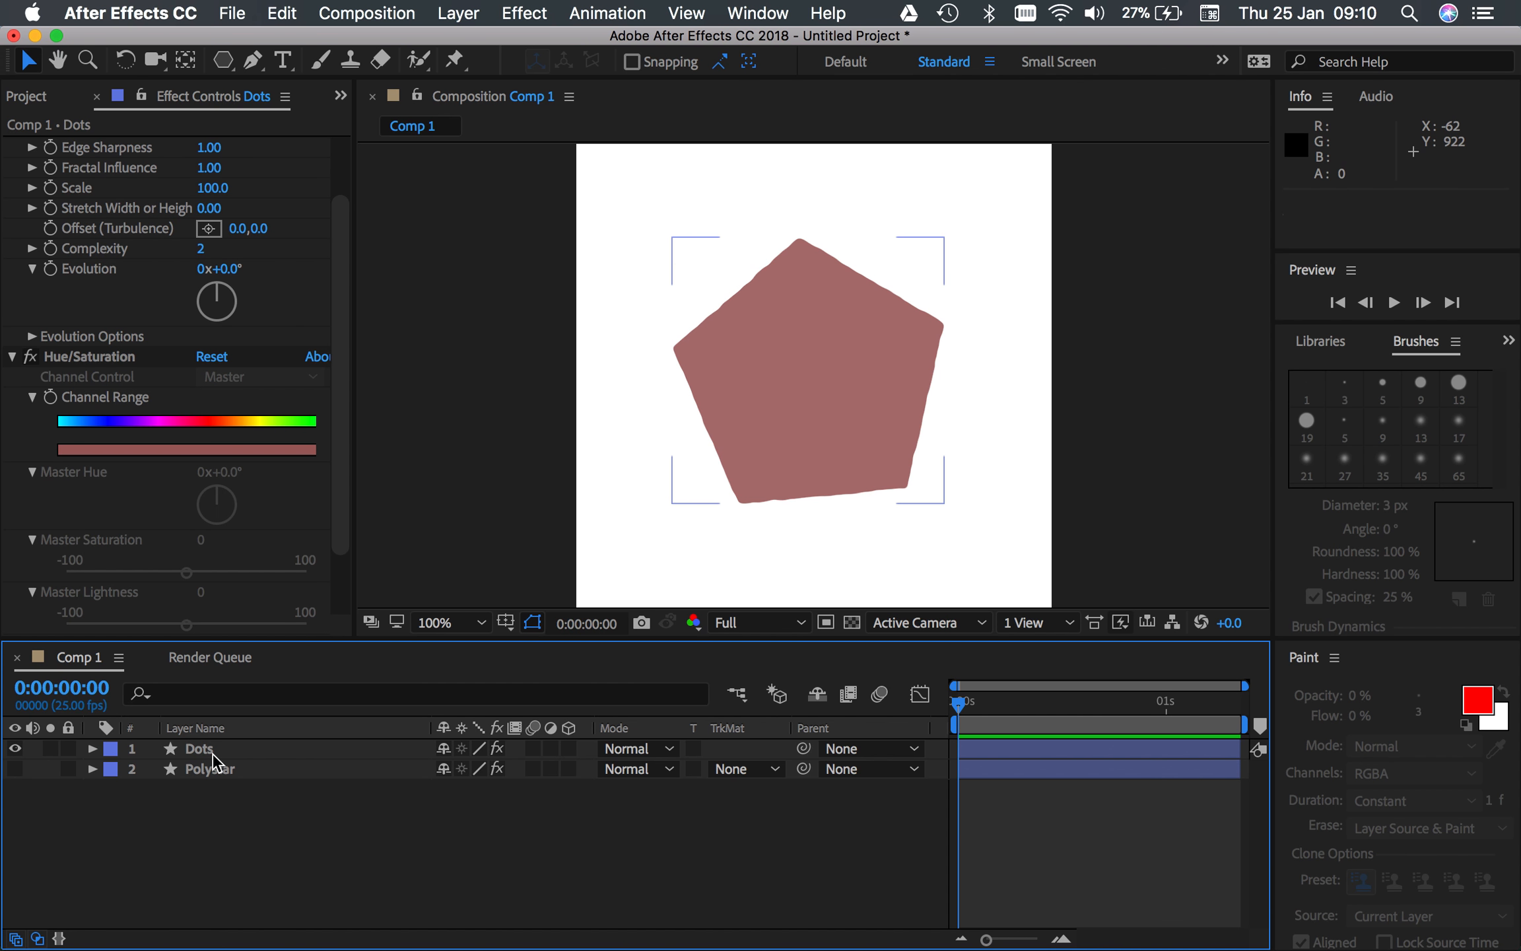
Expand the Dots layer's Contents down to the Polystar 1 group, with its Effects and Transform groups collapsed.
click(212, 752)
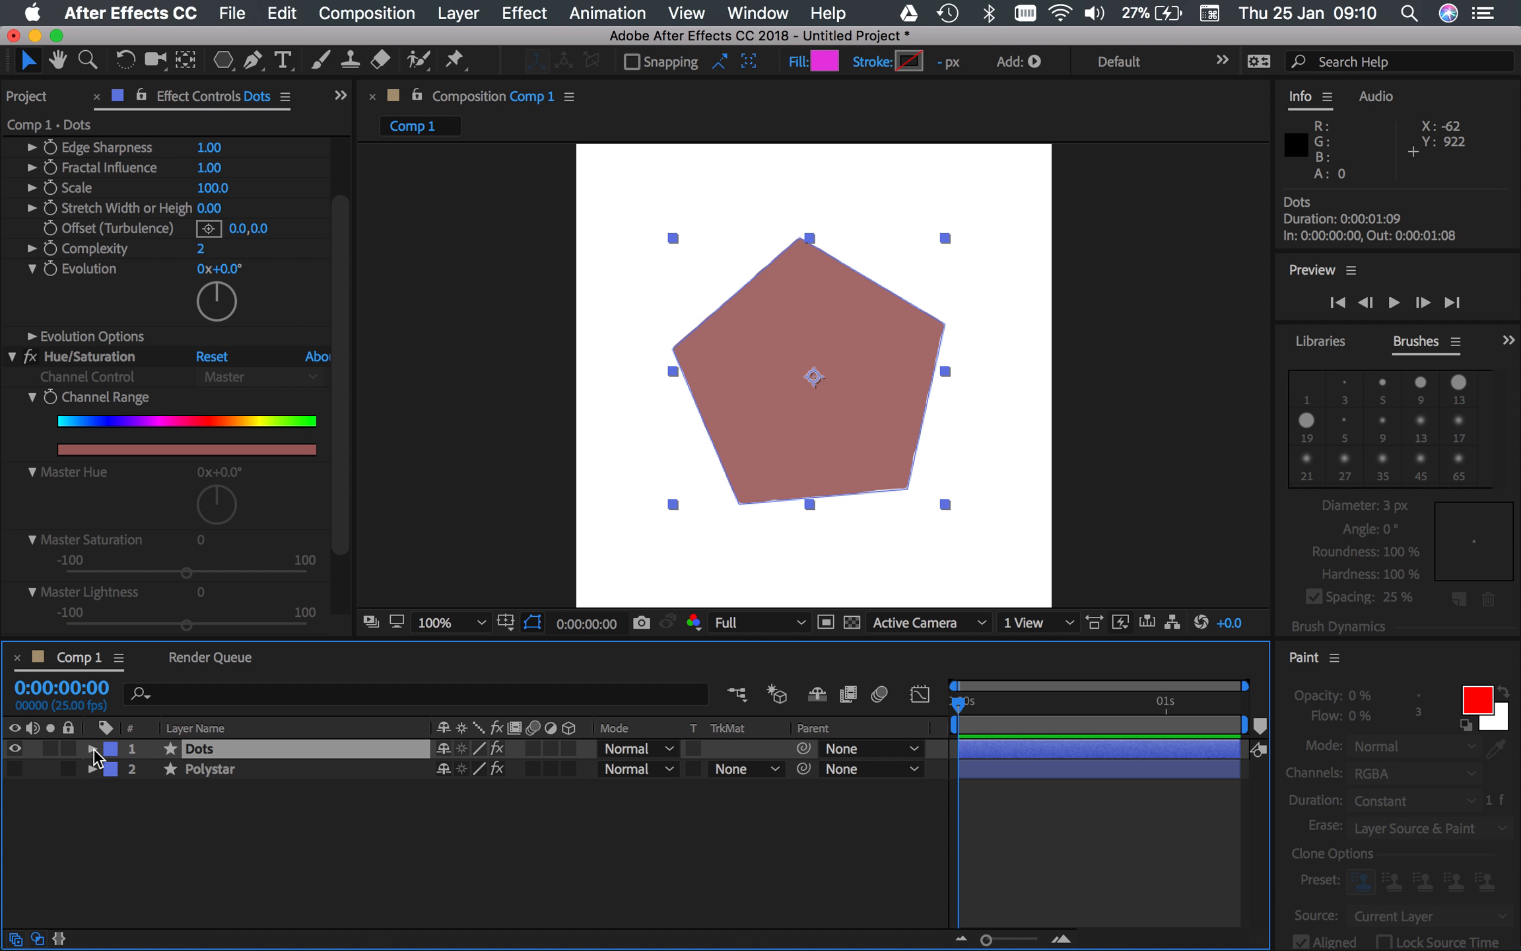
click(92, 748)
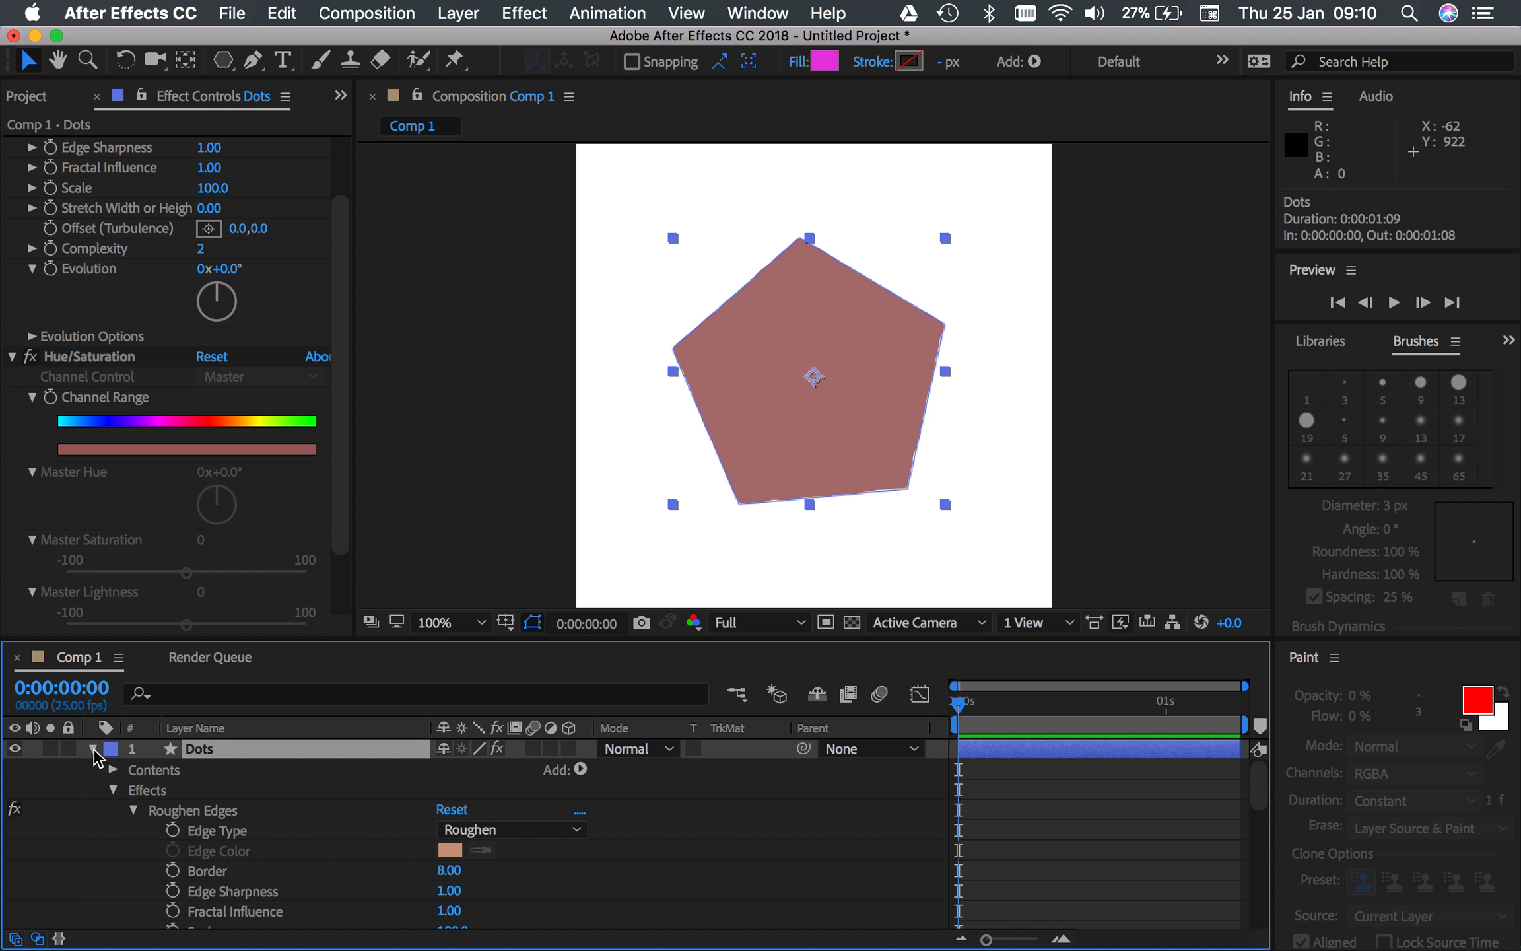
click(114, 791)
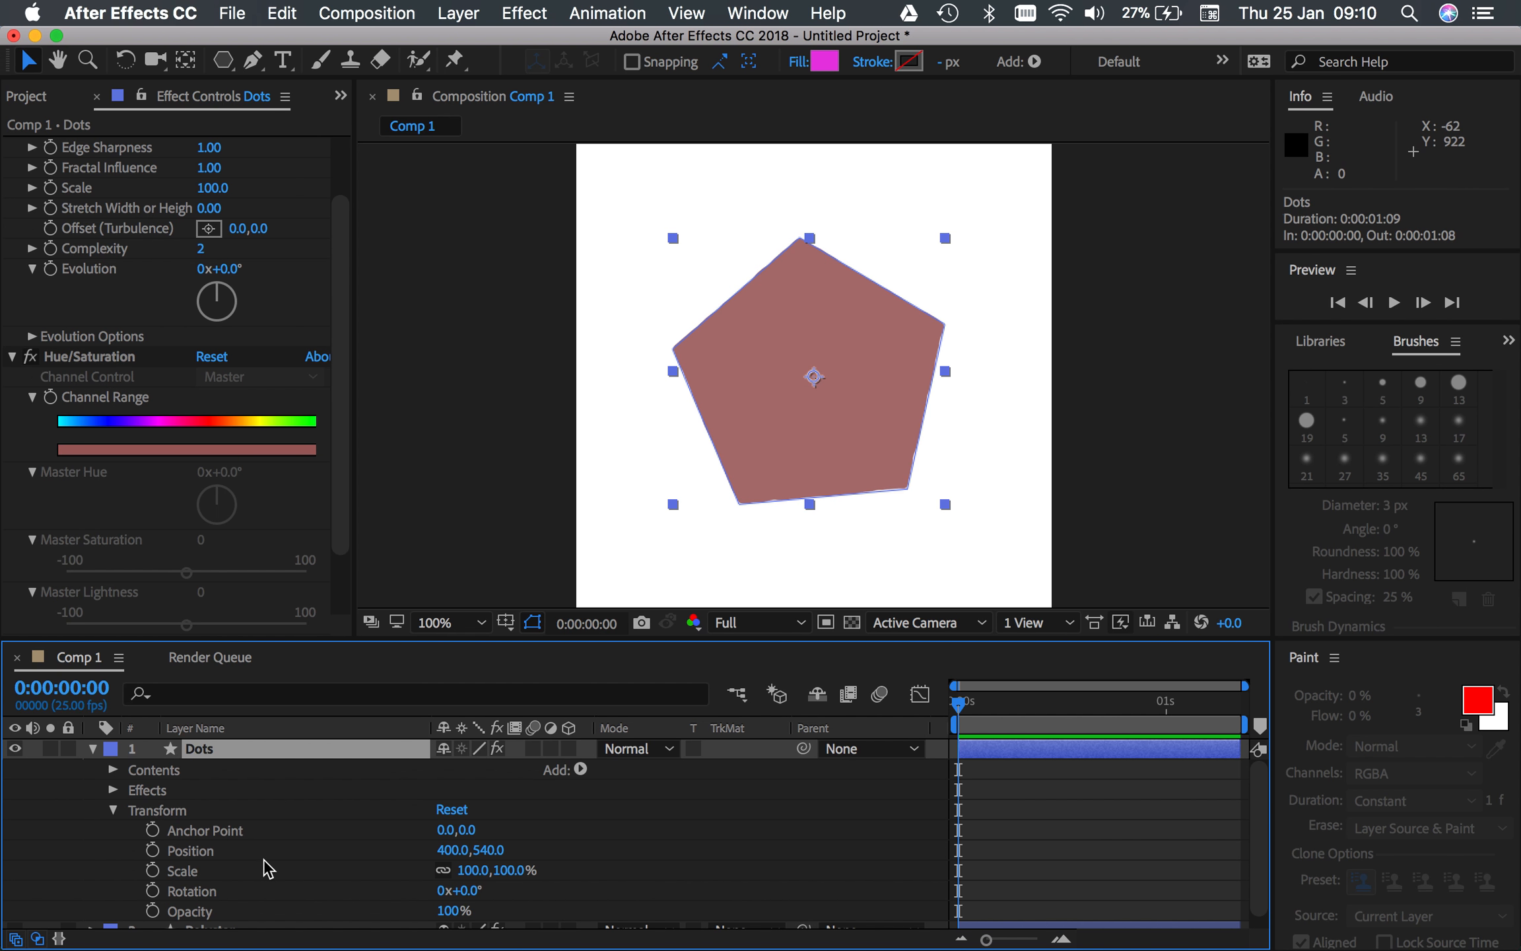
scroll(266, 868, down, 1)
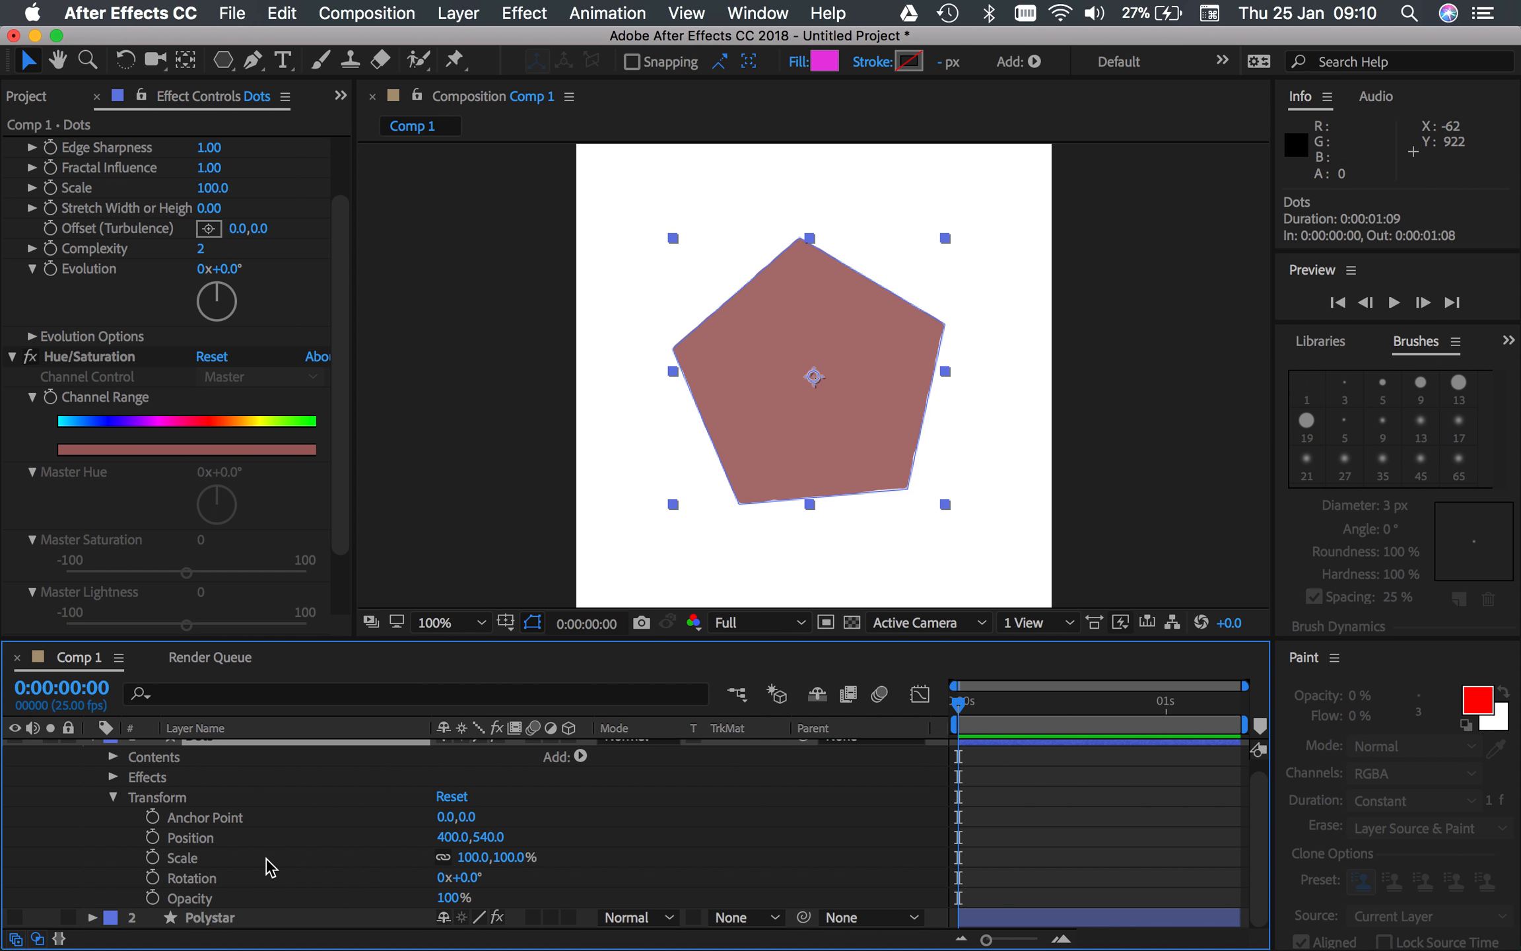
click(114, 798)
click(113, 770)
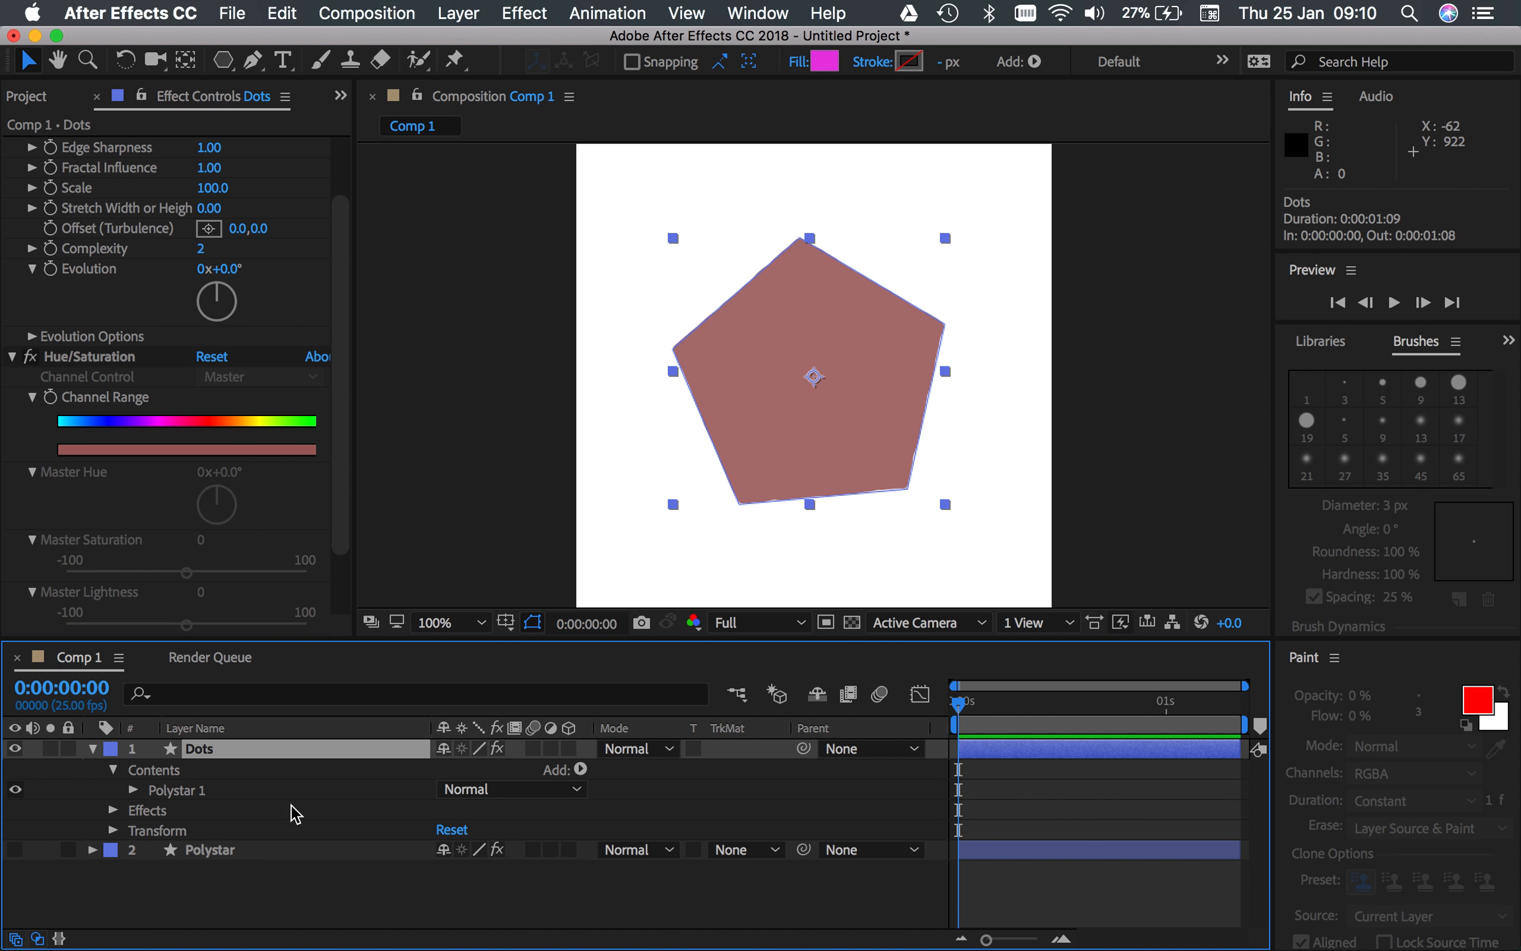
click(134, 789)
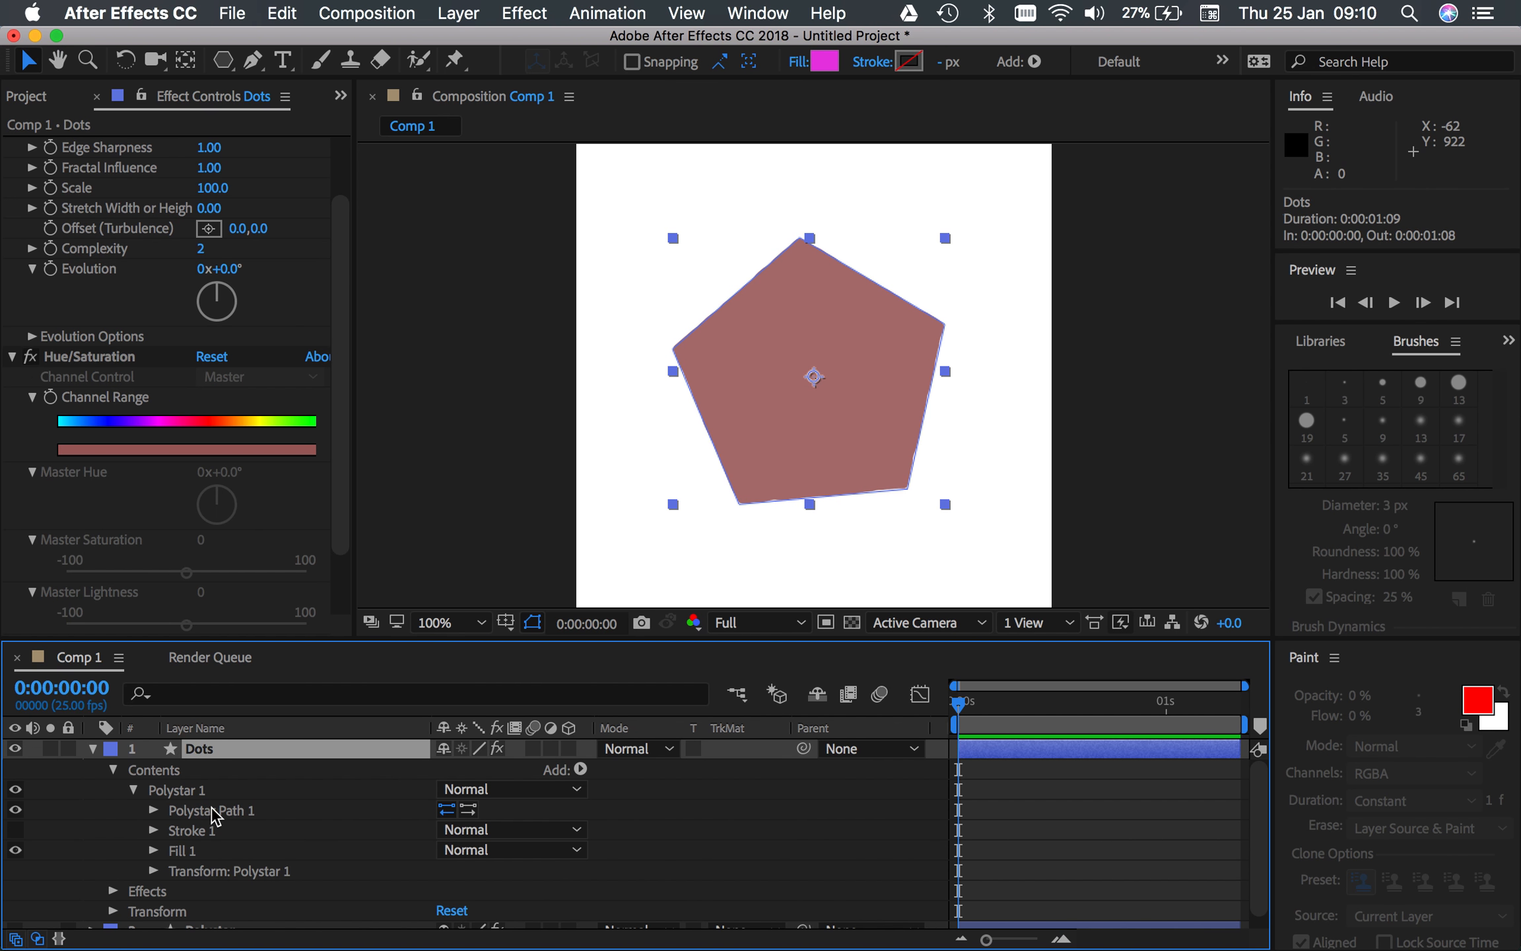
Expand Stroke 1 and Fill 1 of the Dots layer's Polystar 1 and set the fill's opacity to 0%.
click(154, 830)
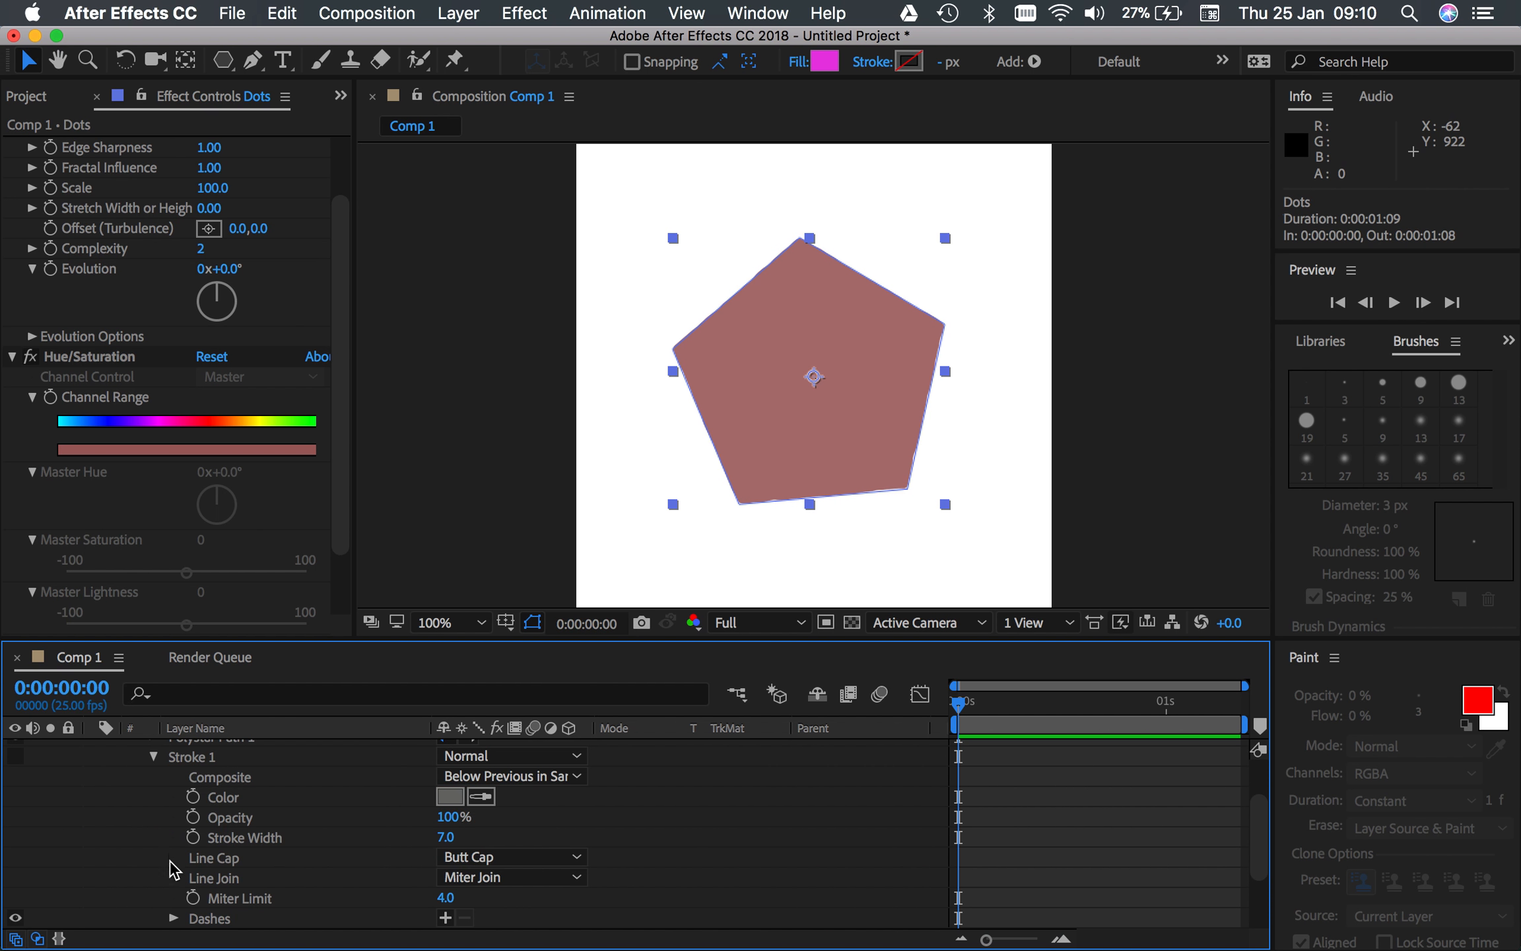
scroll(194, 858, down, 2)
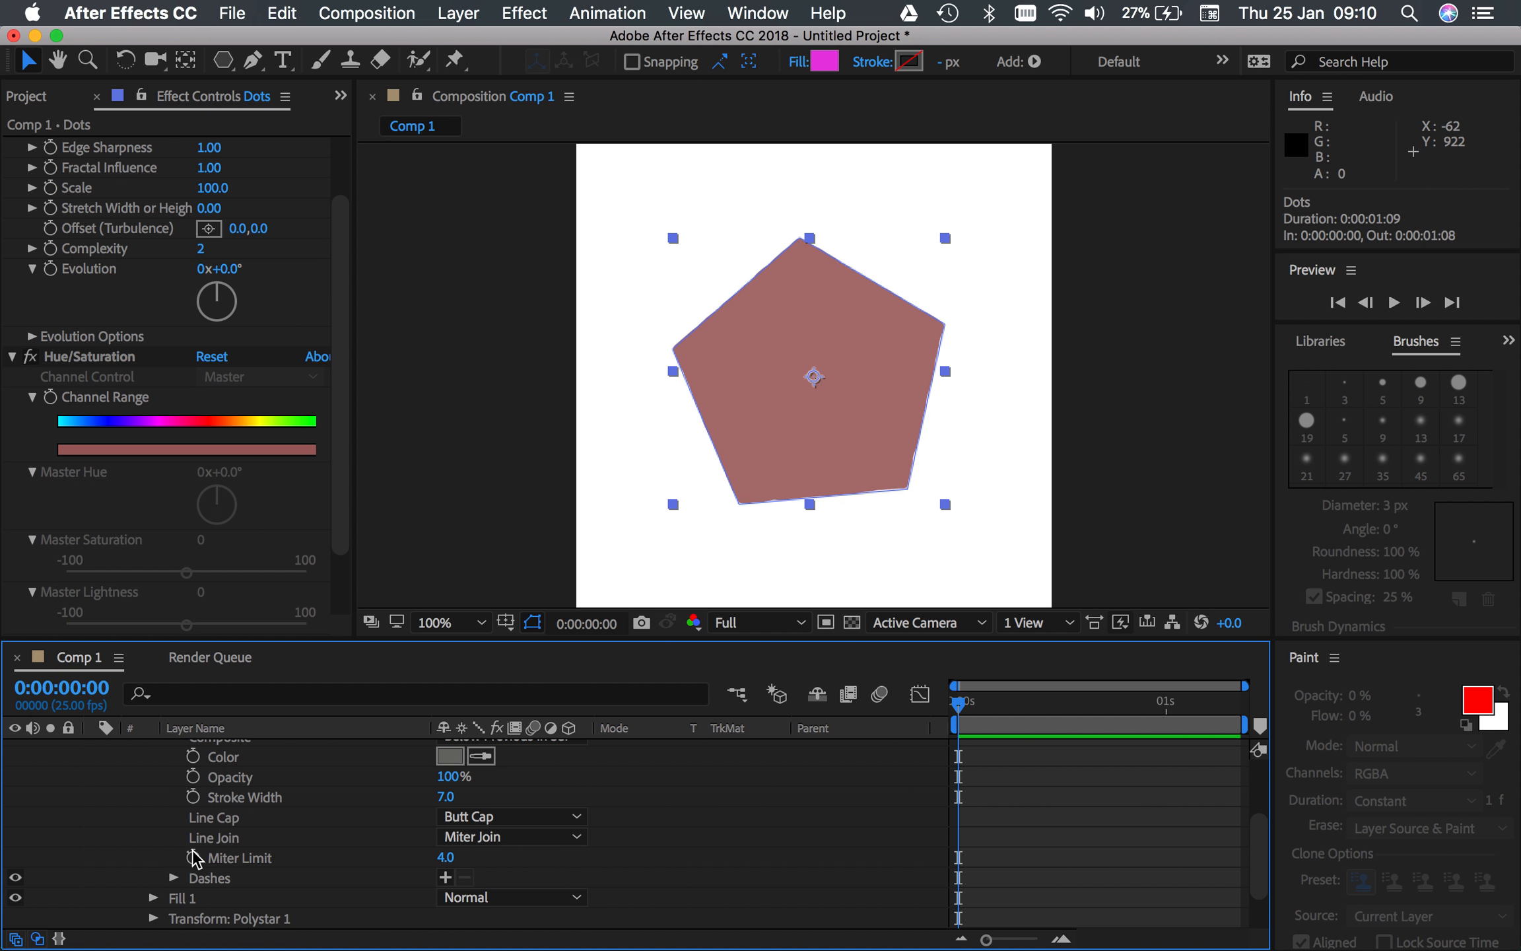
click(153, 898)
scroll(198, 878, down, 2)
scroll(416, 854, down, 3)
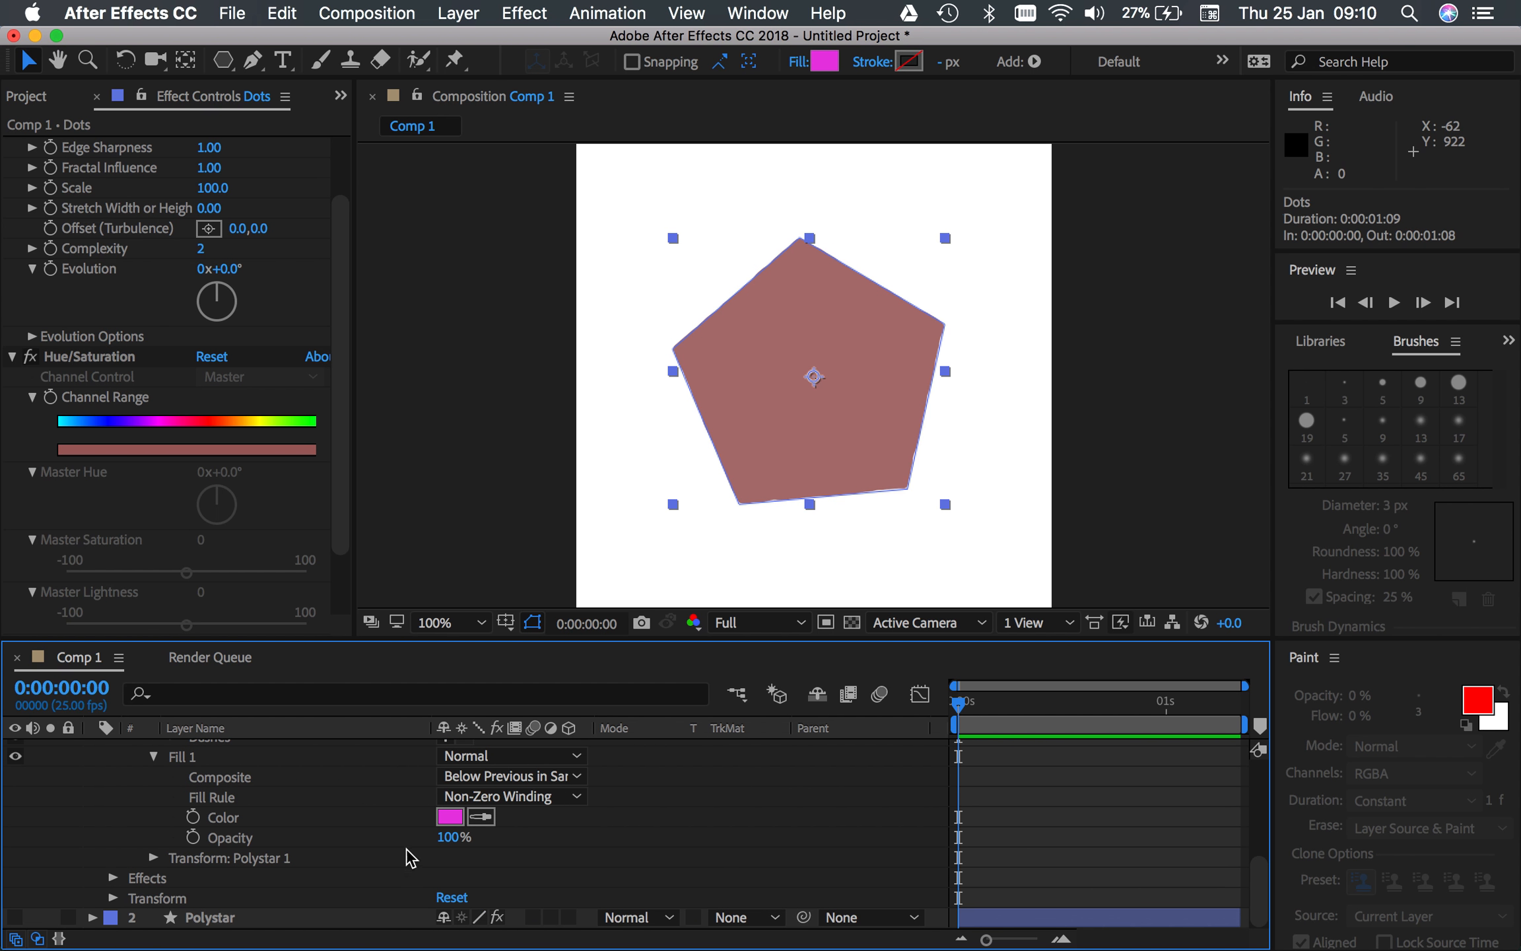
drag(456, 844, 326, 840)
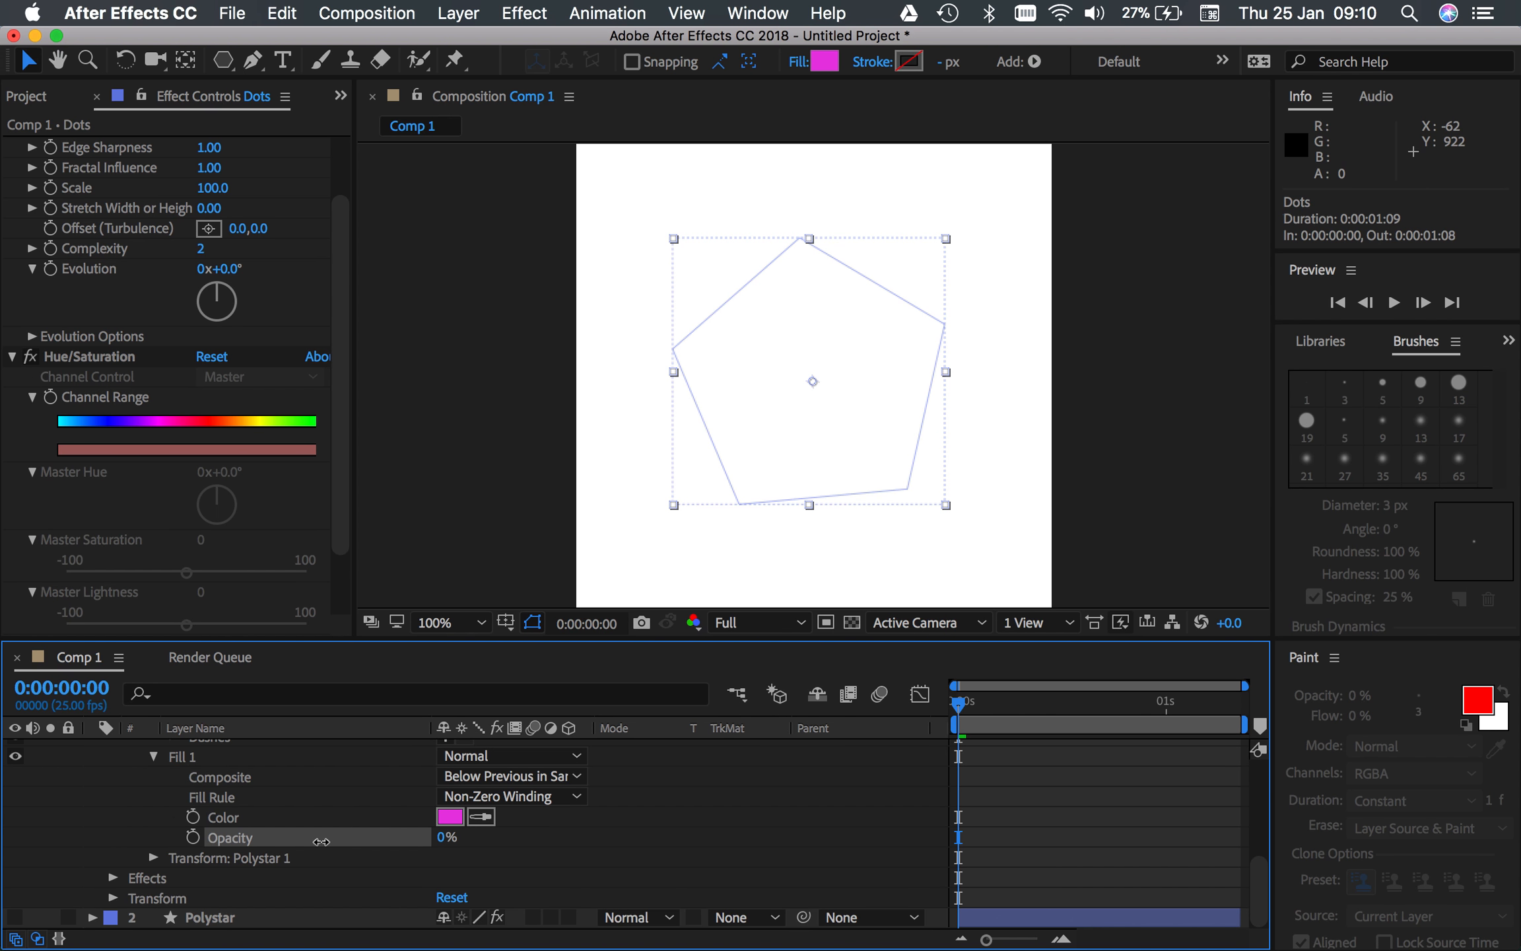
Delete the Roughen Edges and Hue/Saturation effects from the Dots layer.
scroll(394, 844, up, 10)
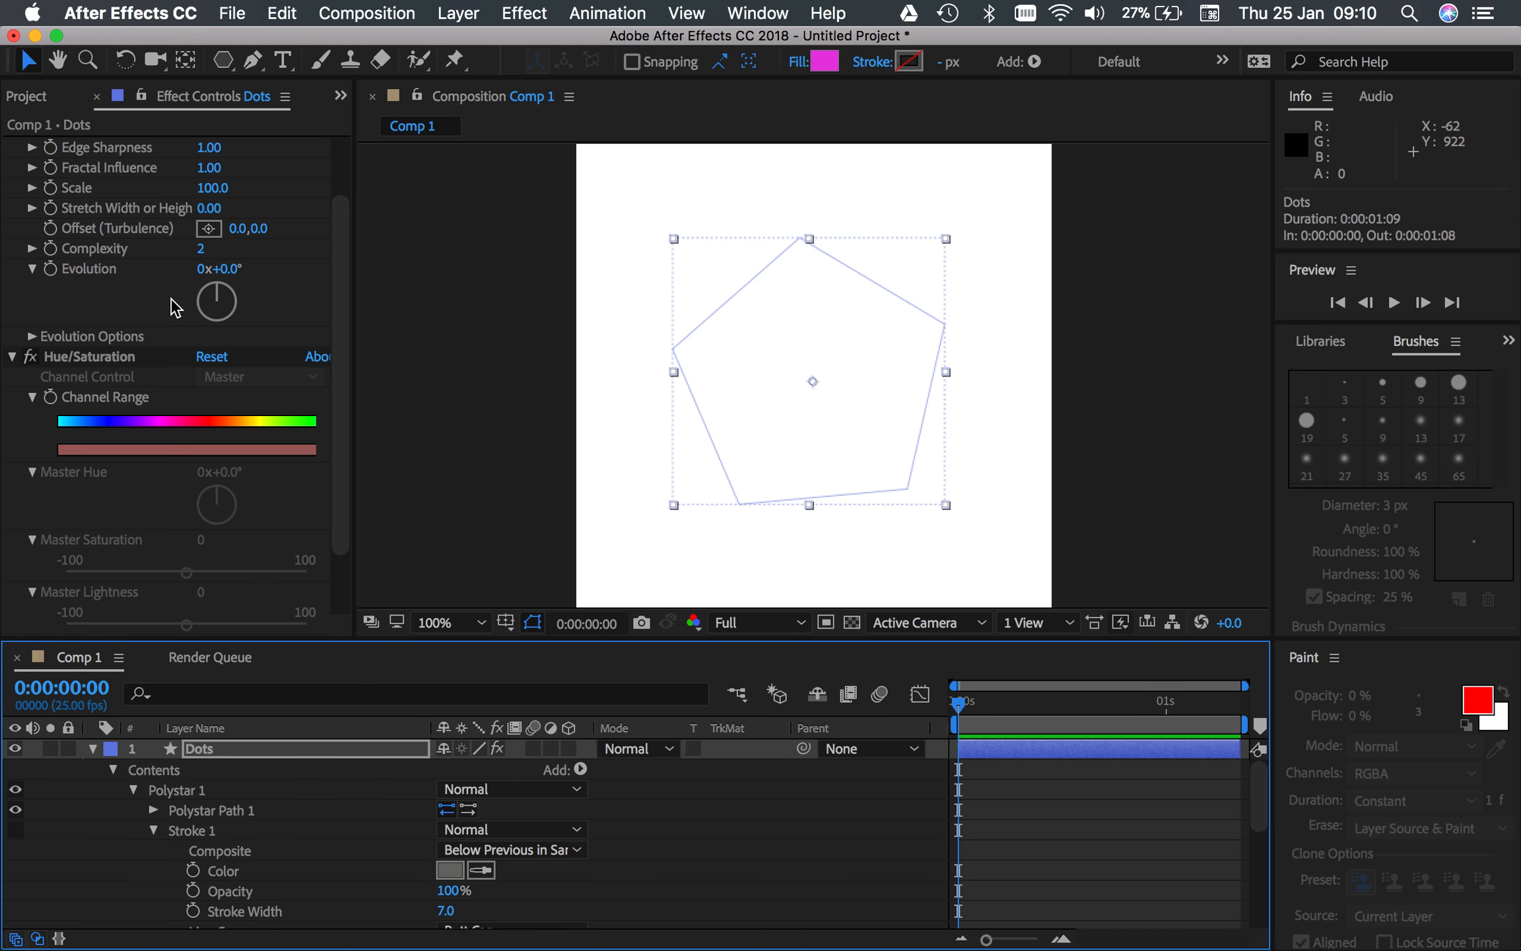
scroll(177, 317, up, 3)
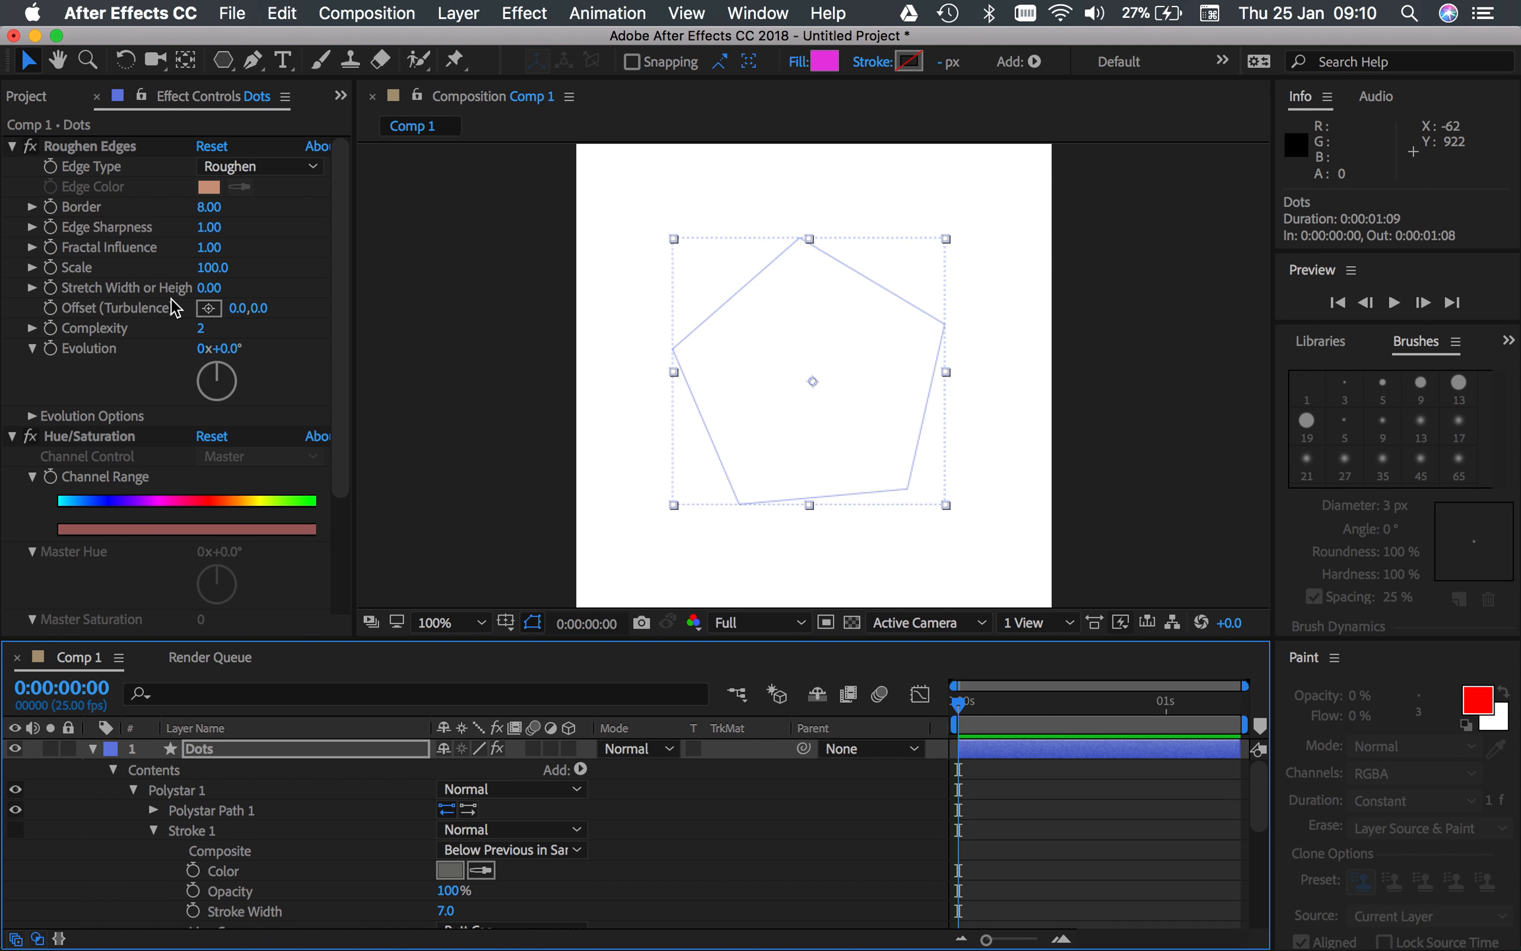
click(106, 156)
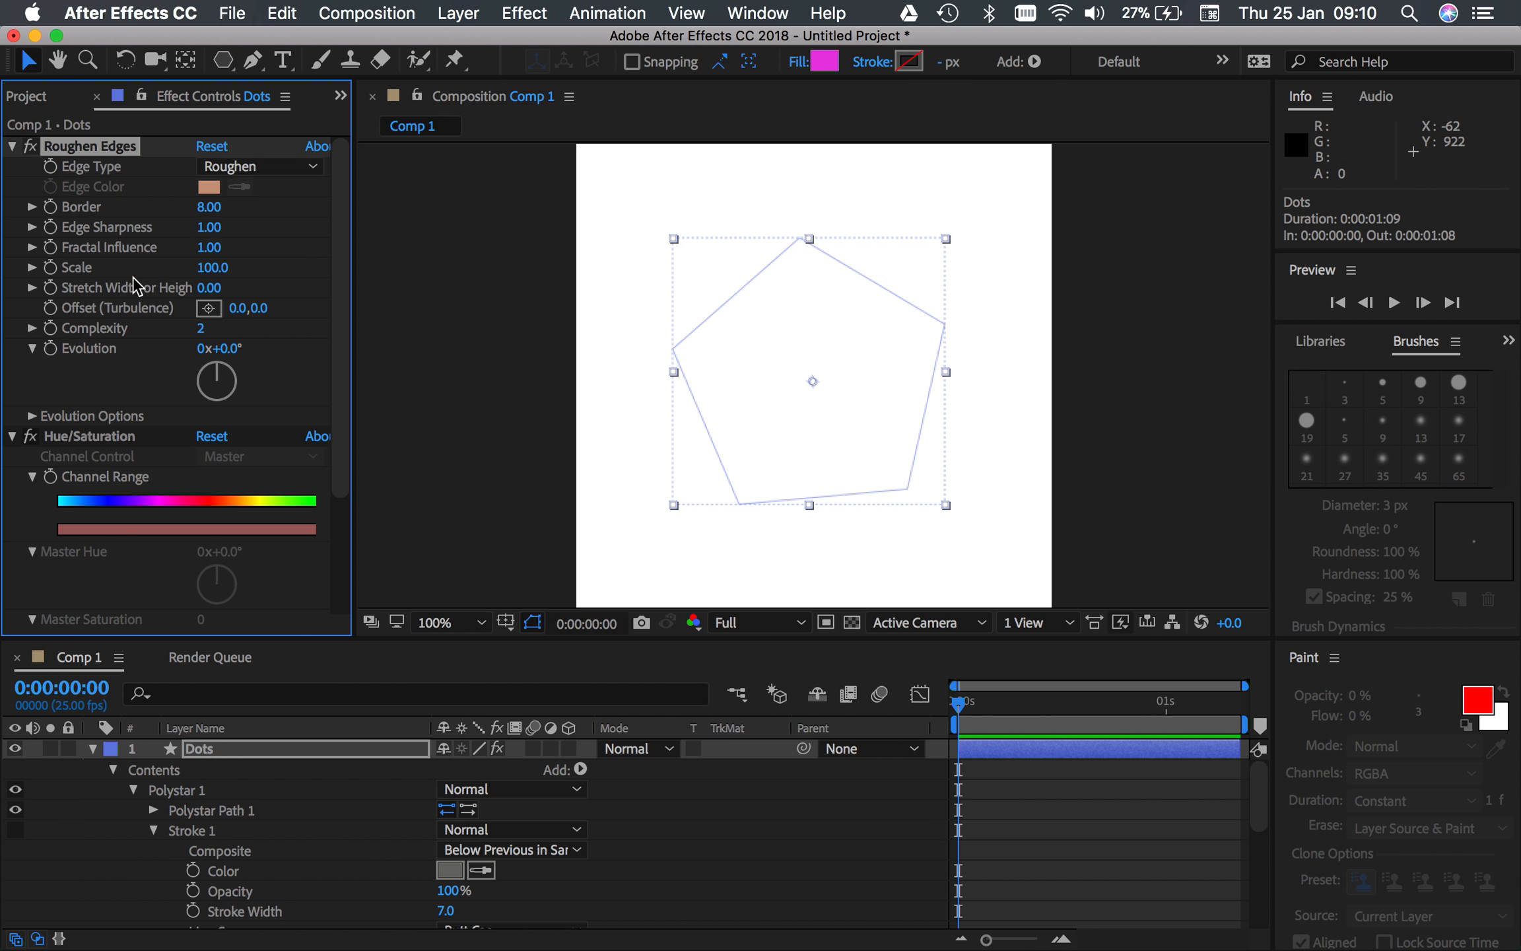
click(107, 440)
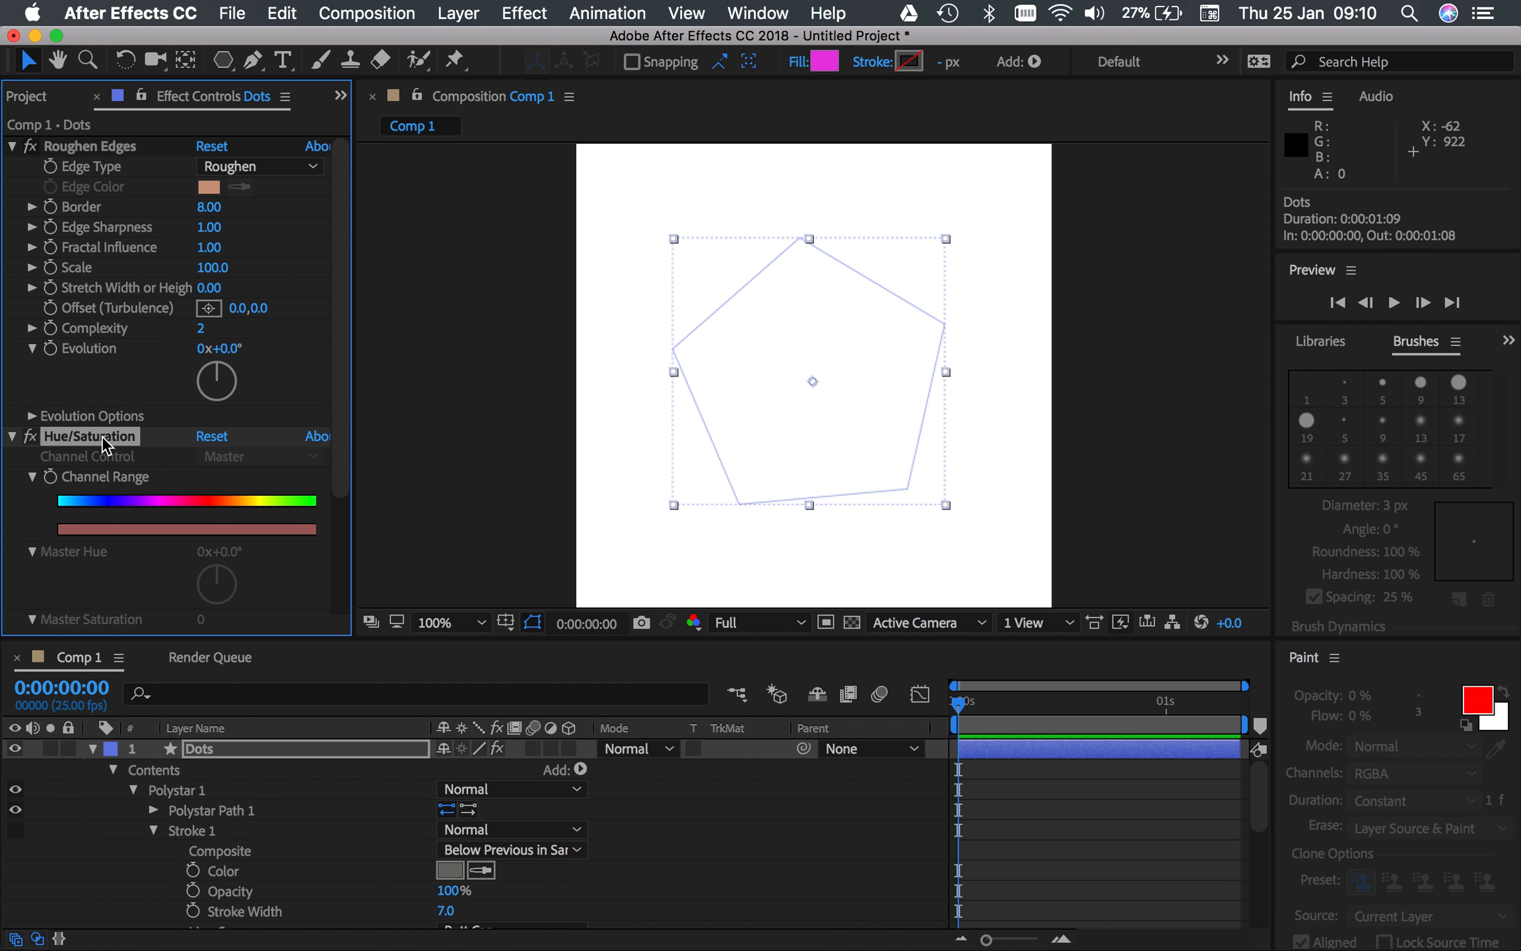
shift+click(89, 150)
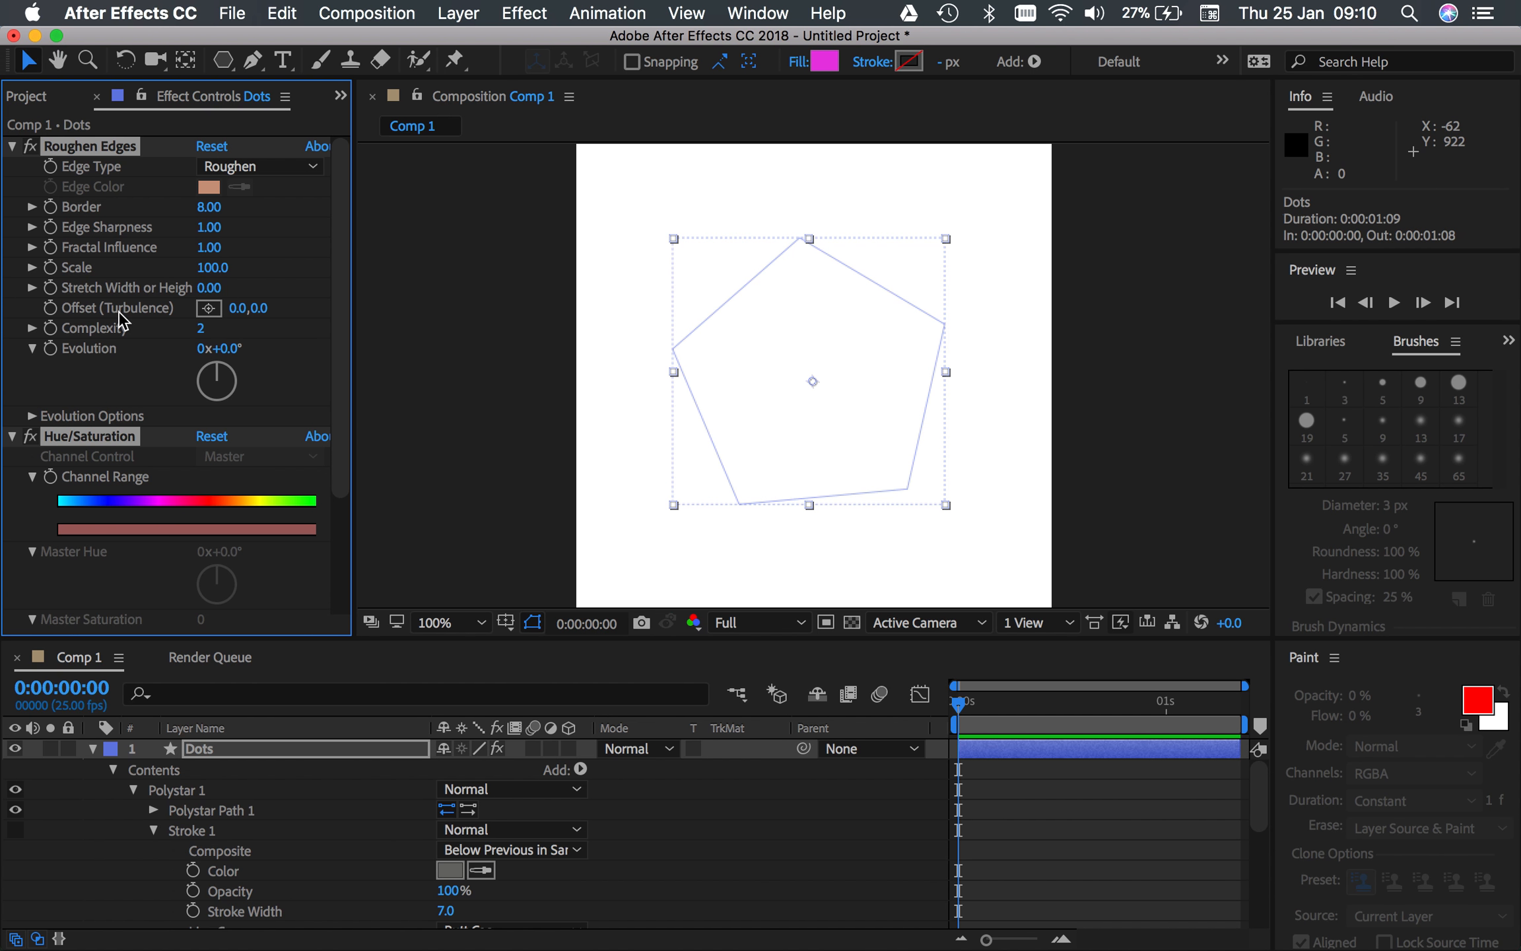
key(Delete)
Set the stroke width of Stroke 1 on the Dots layer to 49.
scroll(459, 856, down, 3)
scroll(459, 856, up, 2)
scroll(459, 857, down, 5)
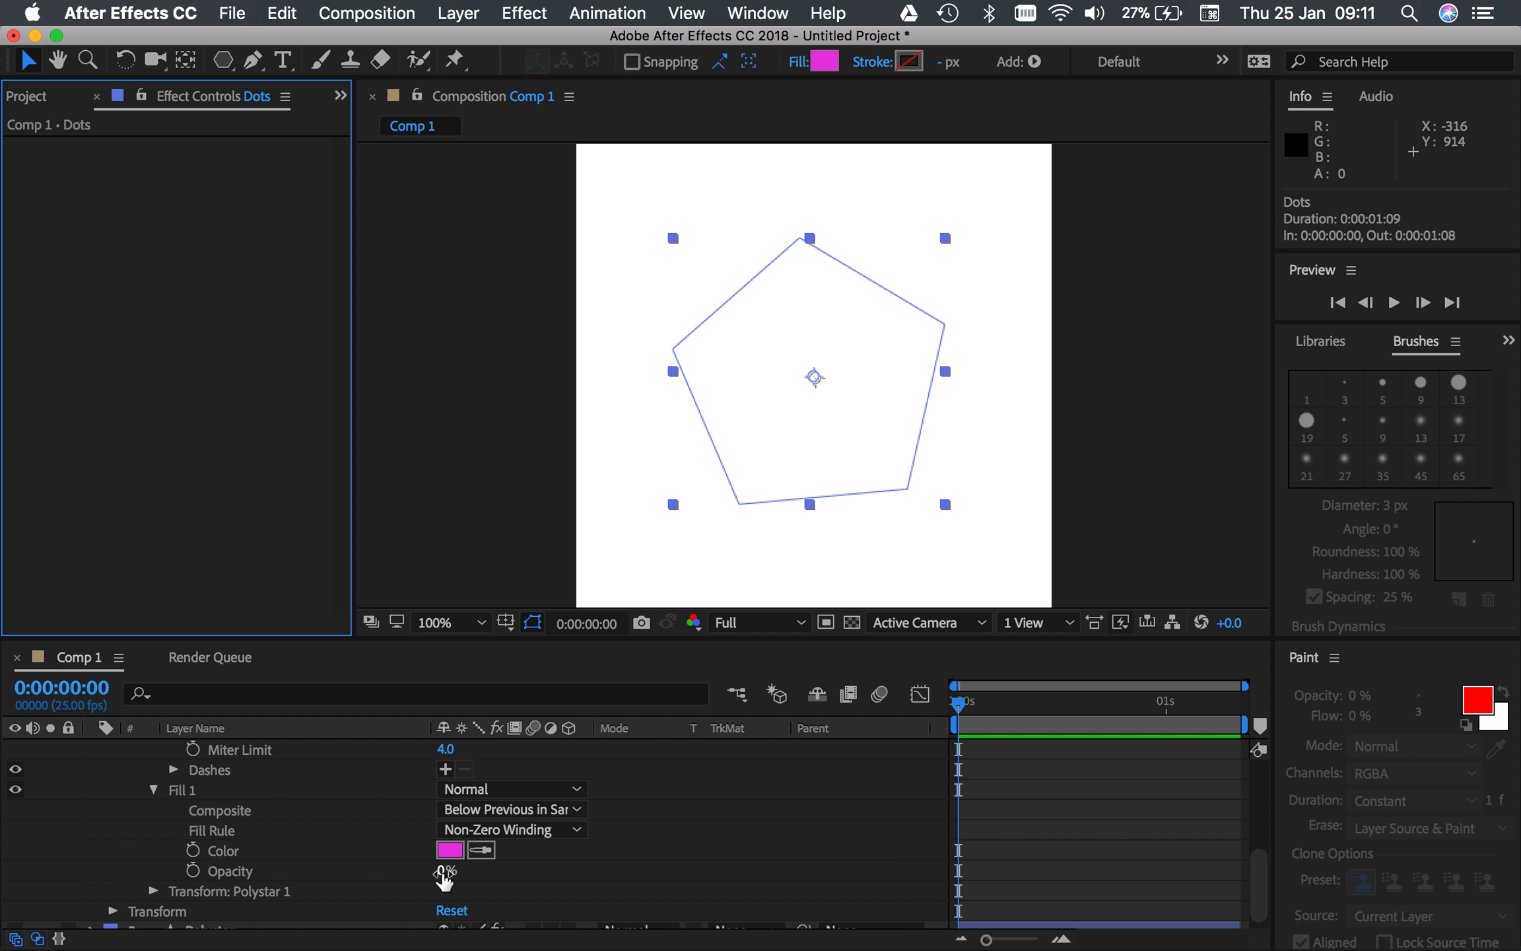
scroll(411, 857, up, 5)
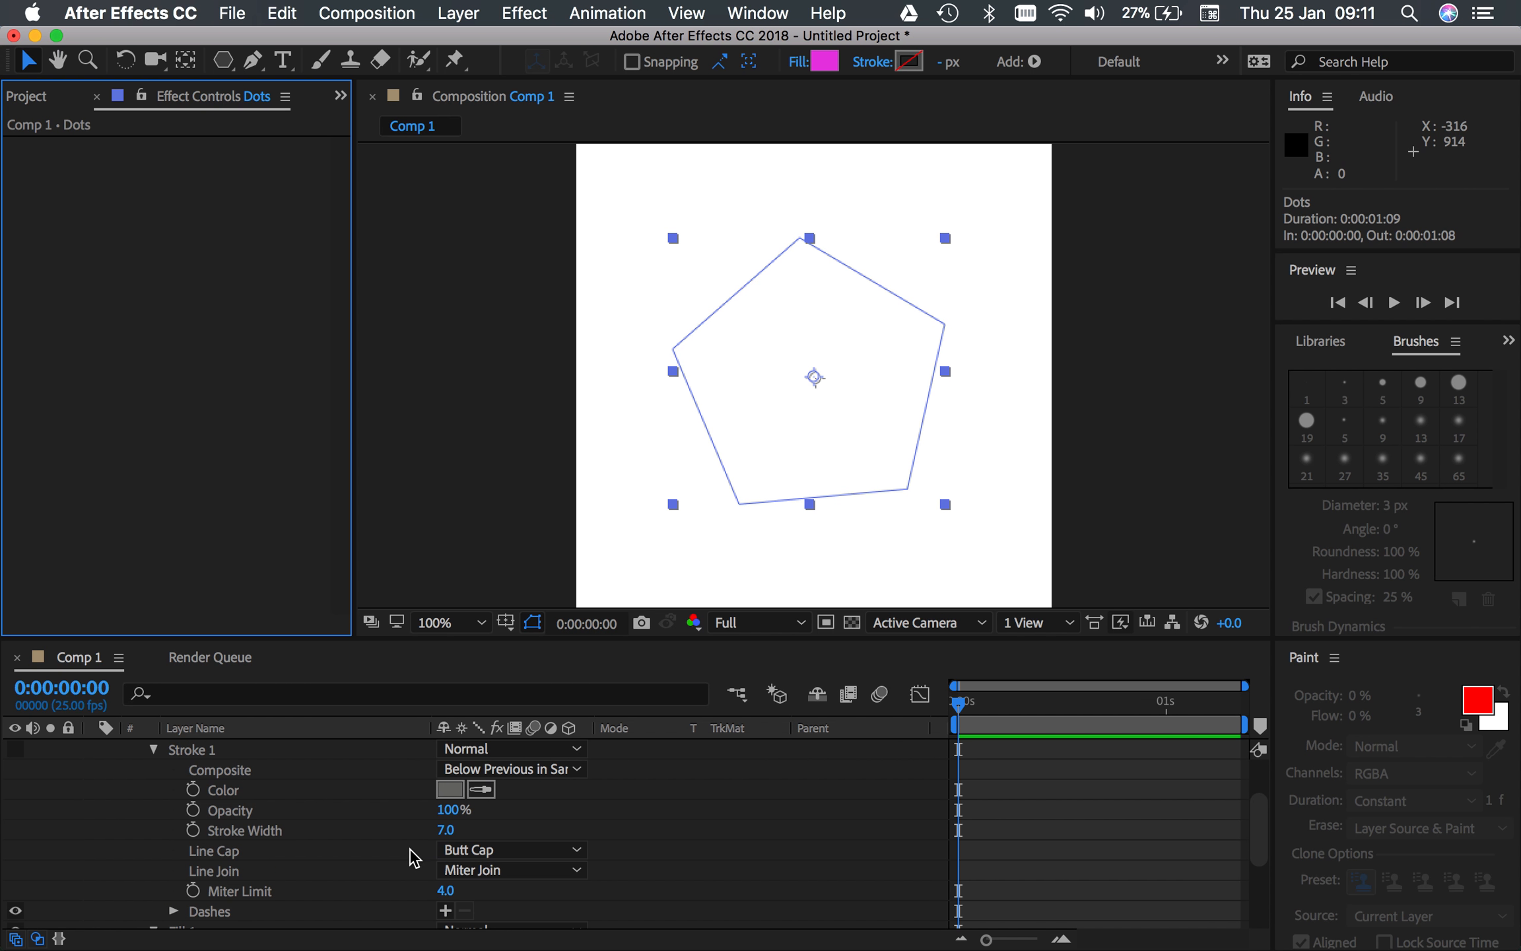
drag(446, 830, 503, 844)
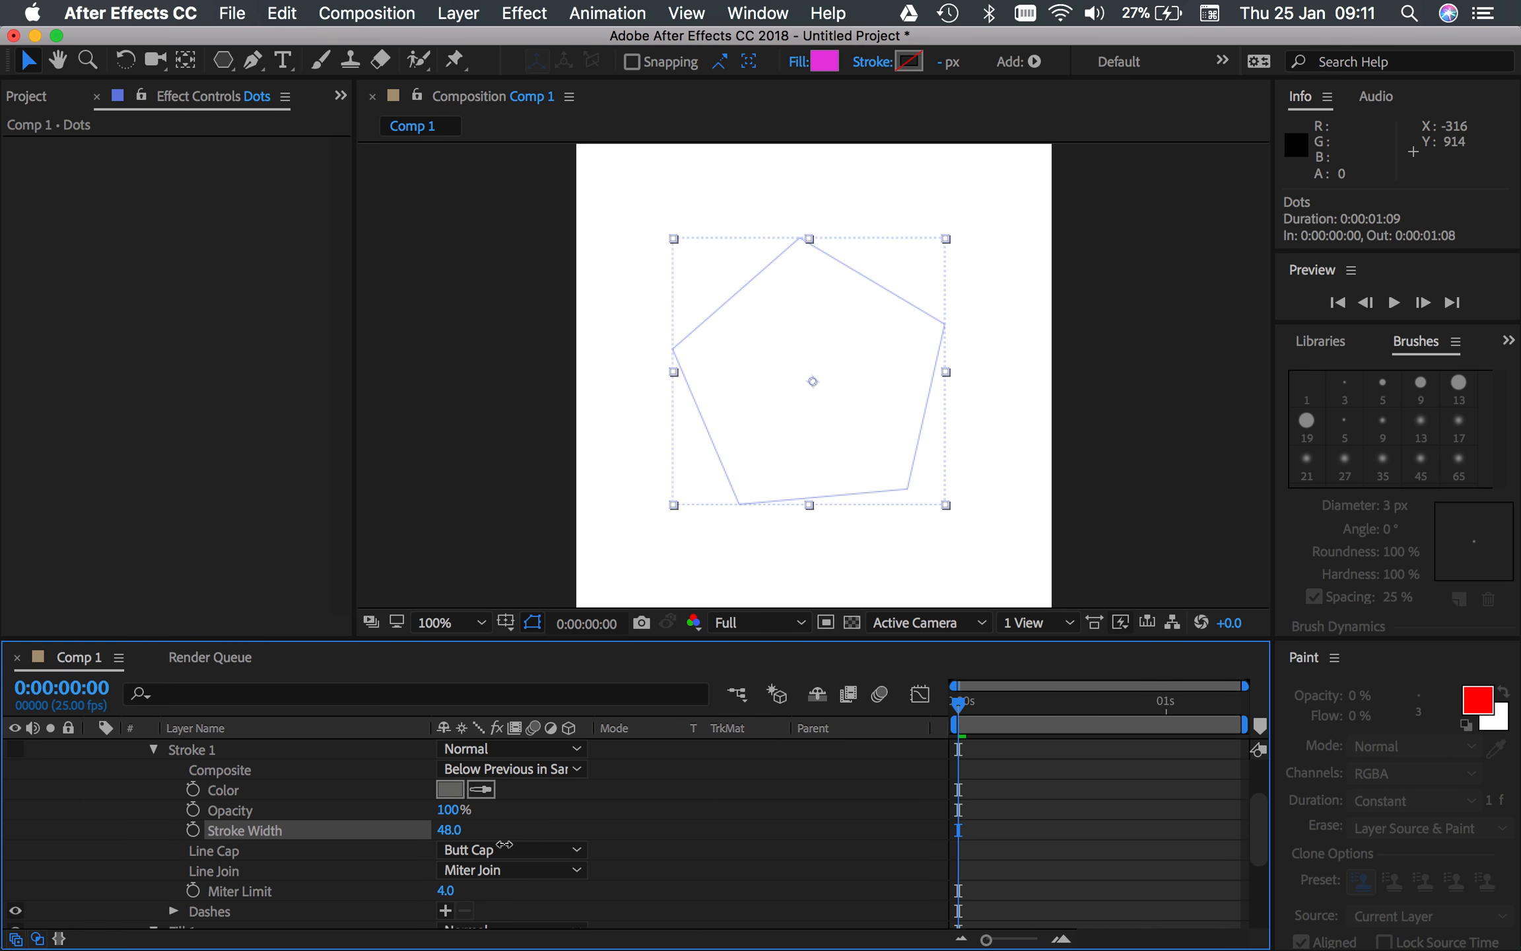
Shift the hue of Stroke 1's color on the Dots layer to blue.
scroll(395, 853, up, 4)
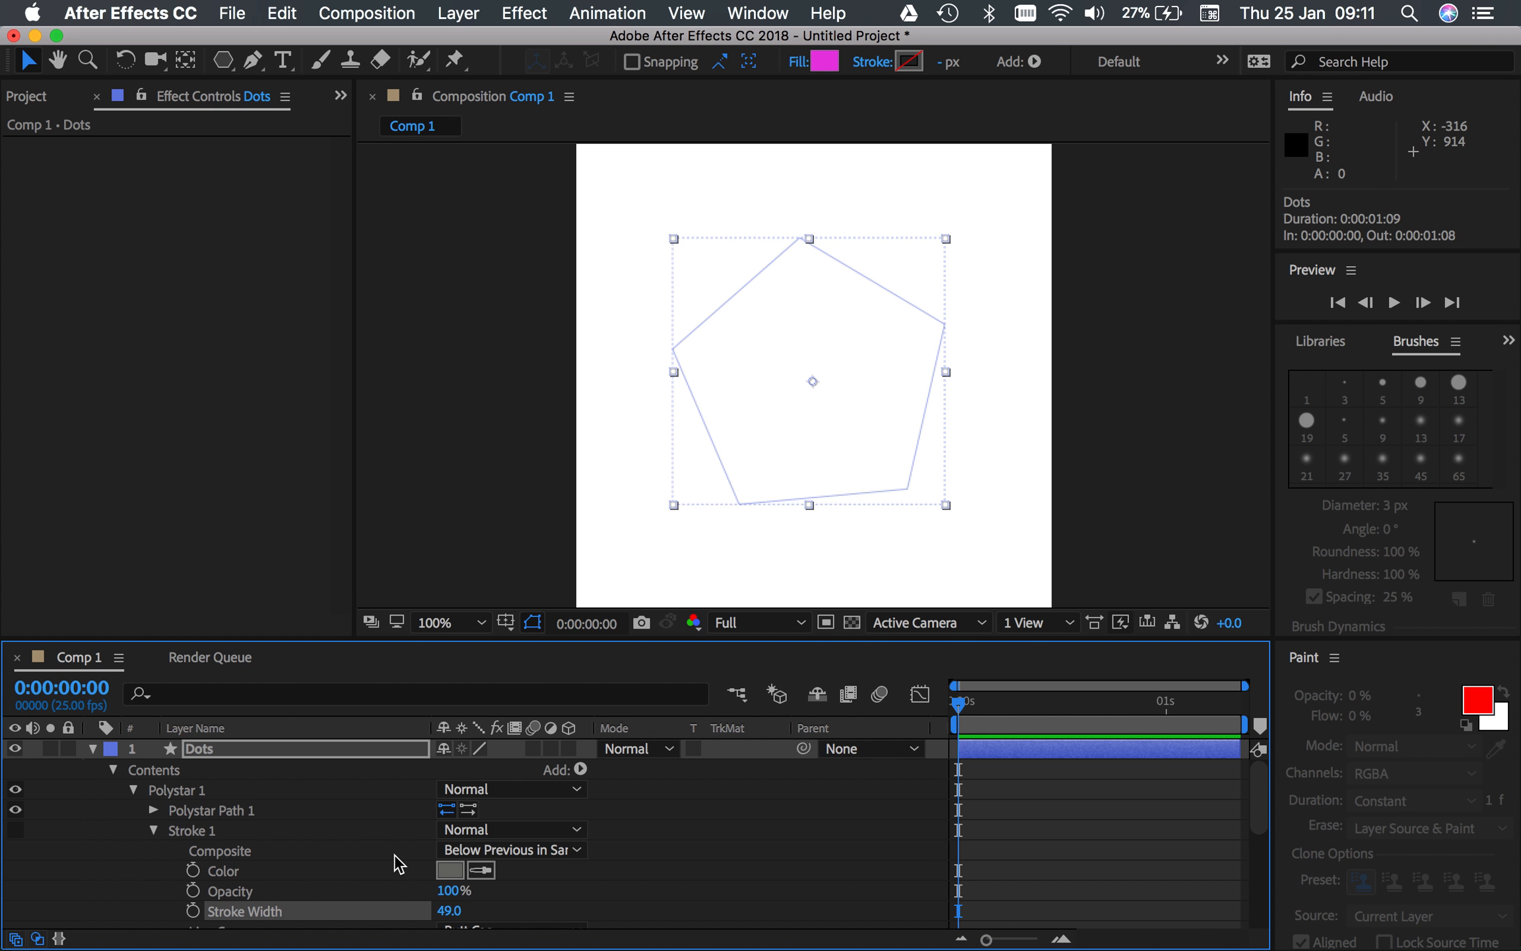
click(449, 872)
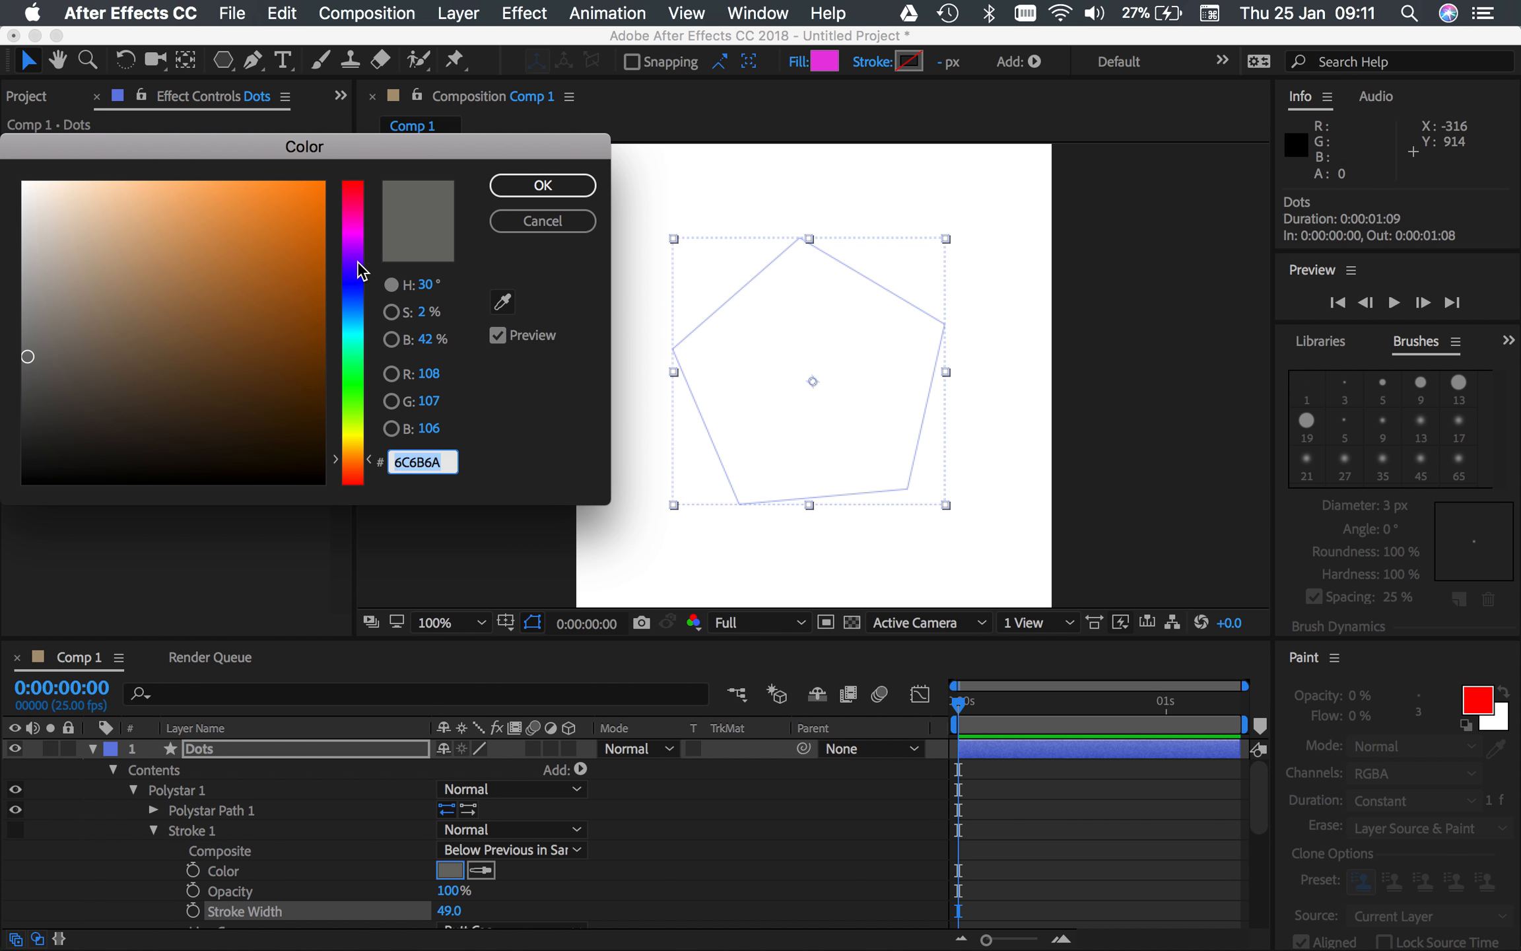
click(352, 284)
click(535, 187)
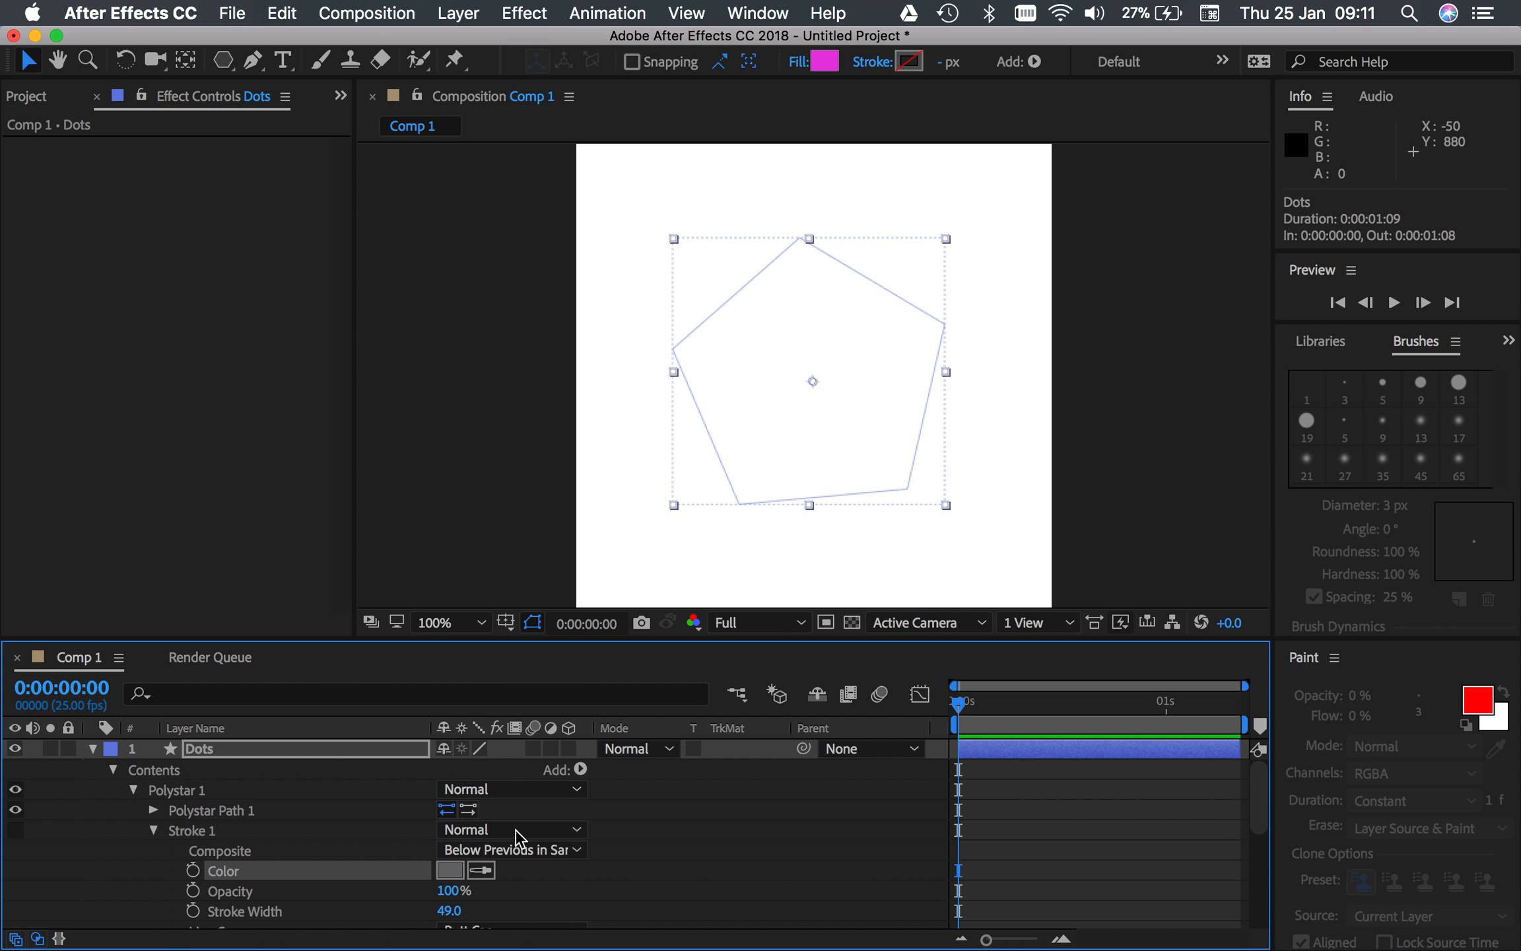
Set the stroke width of Stroke 1 on the Dots layer to 100.
scroll(595, 896, down, 3)
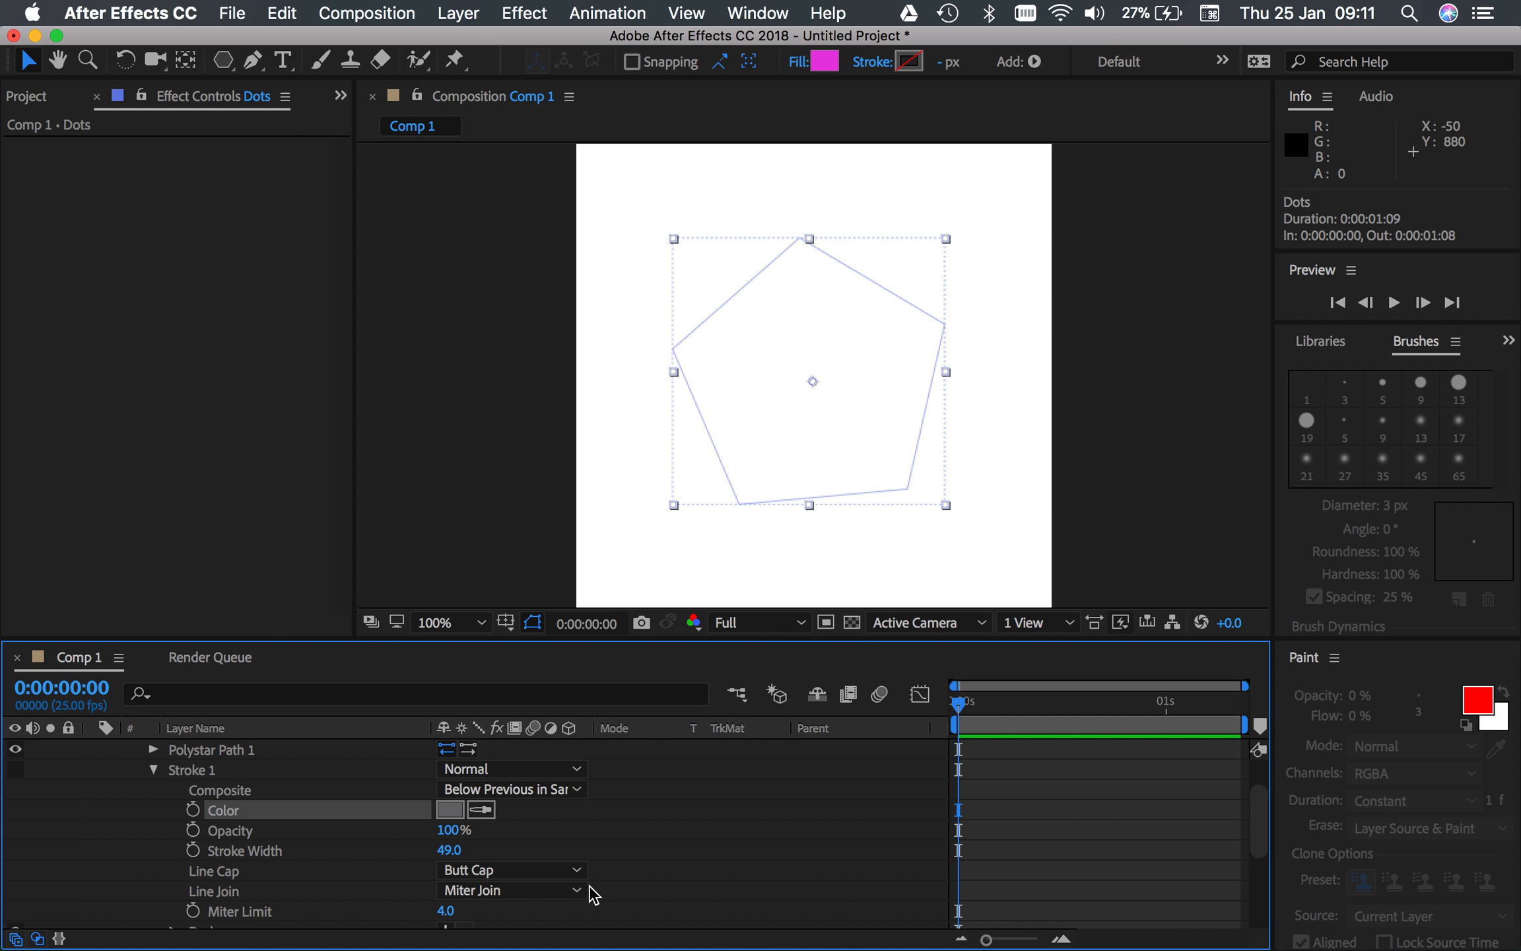
scroll(590, 884, down, 1)
scroll(288, 870, down, 1)
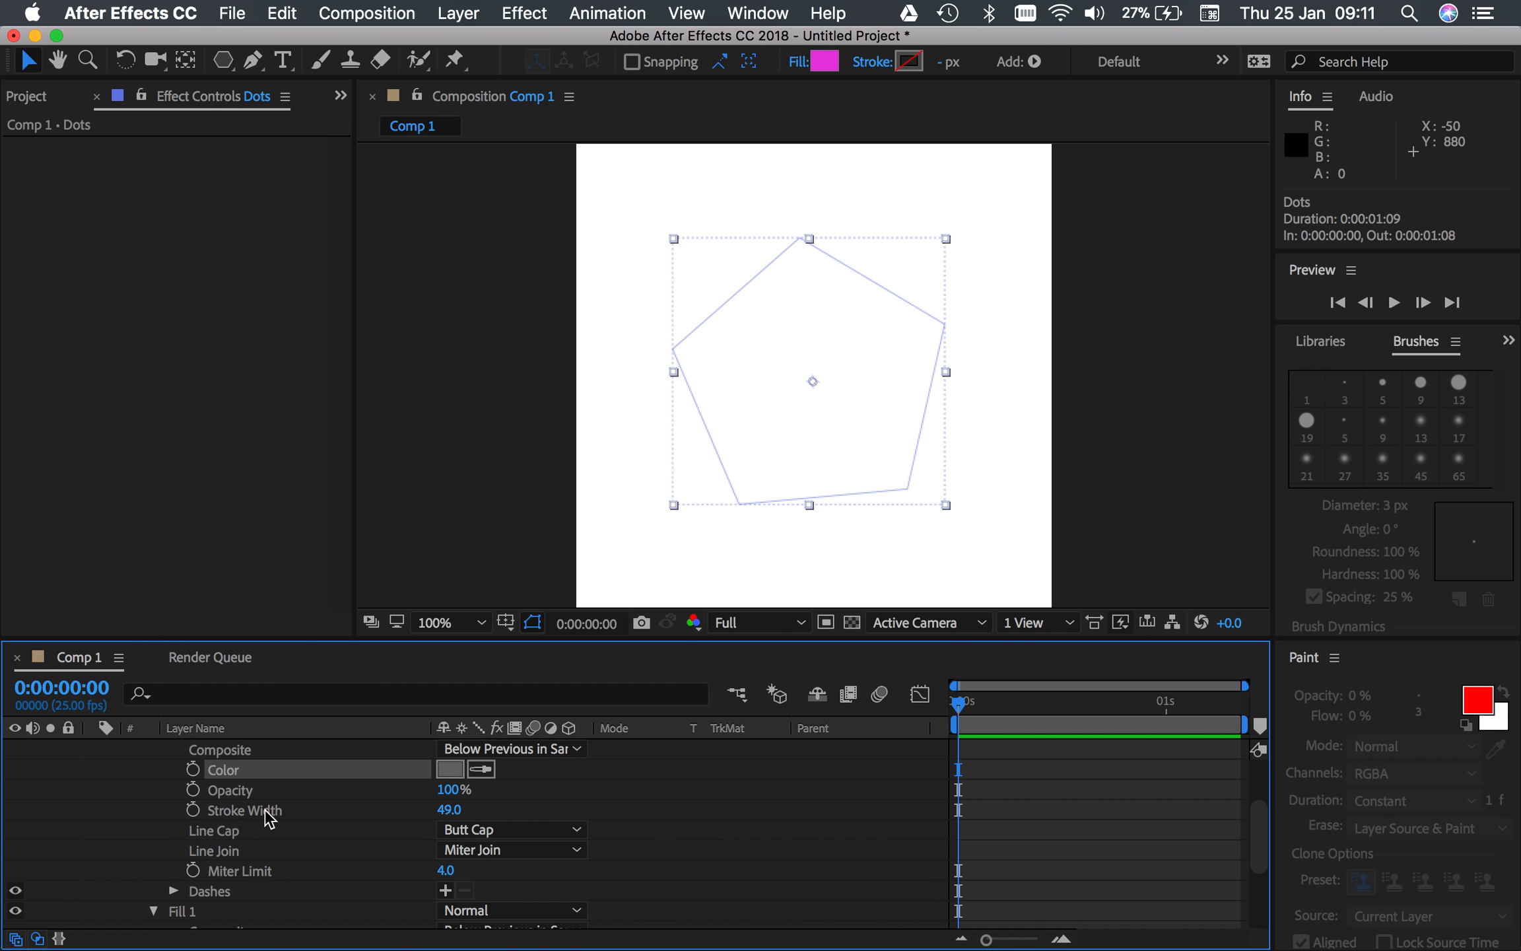
drag(444, 811, 506, 834)
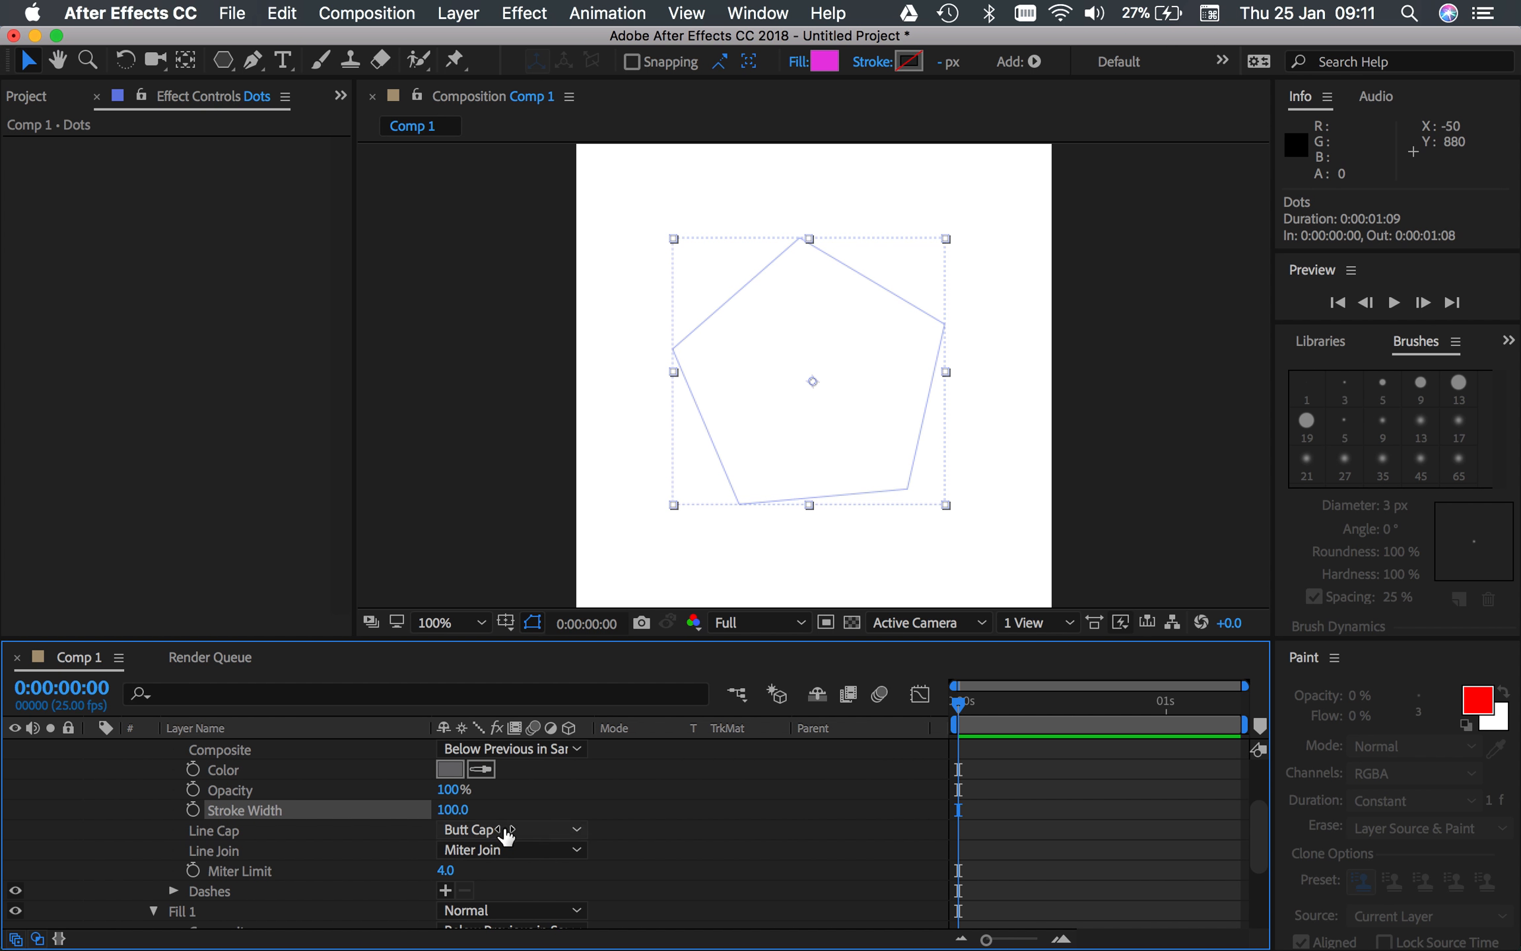
scroll(489, 839, up, 5)
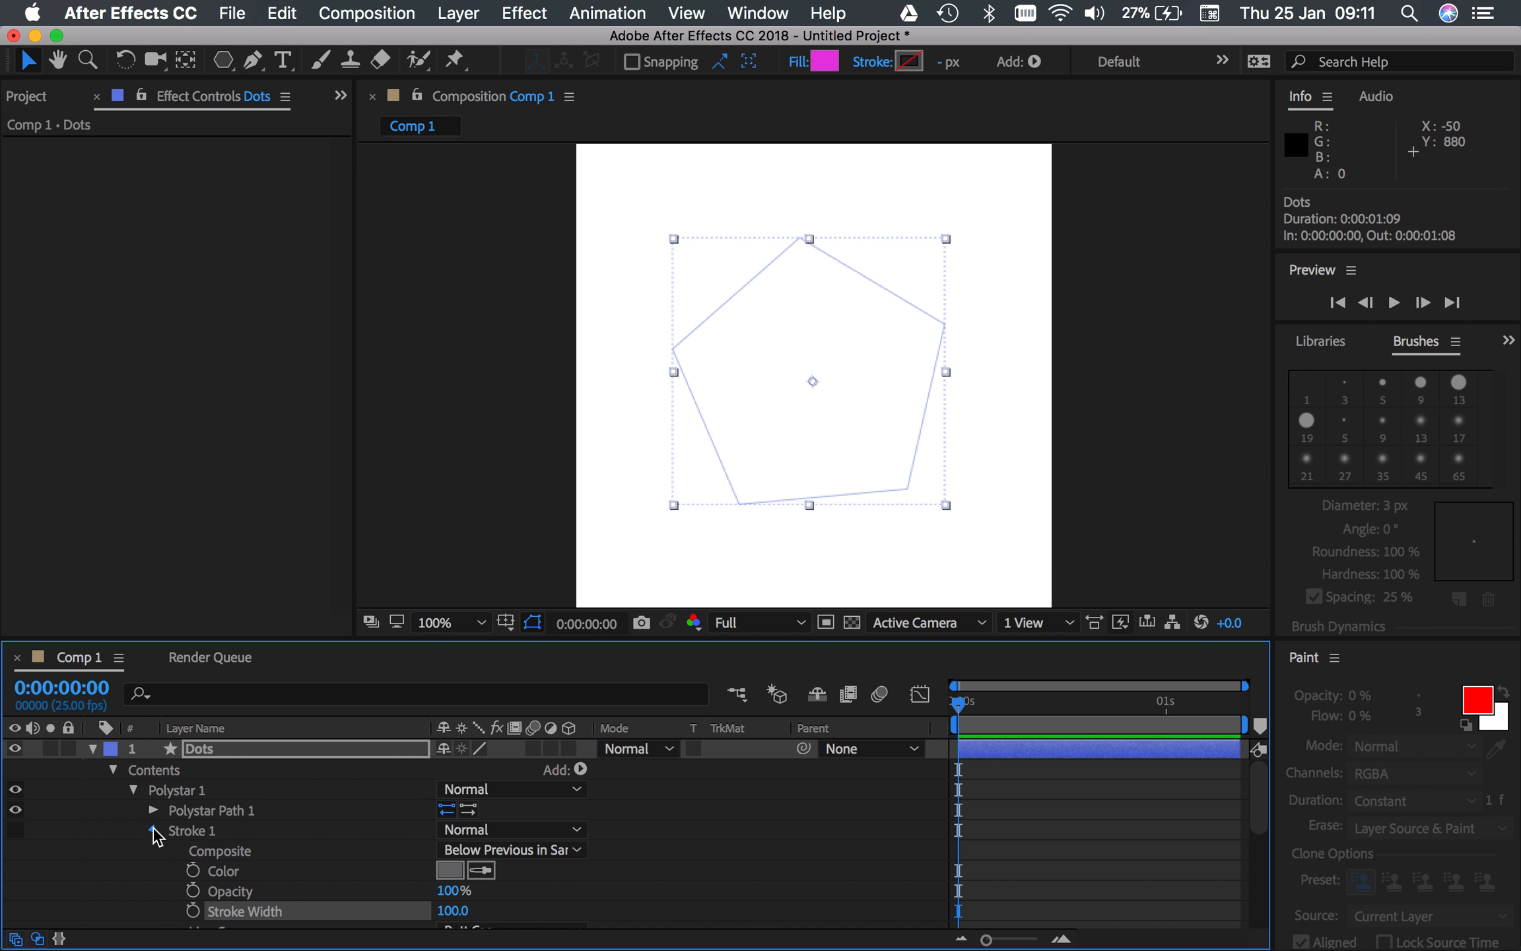
Examine the polygon path, stroke and fill properties of Polystar 1 on the Dots layer.
click(152, 830)
click(154, 809)
scroll(325, 810, down, 3)
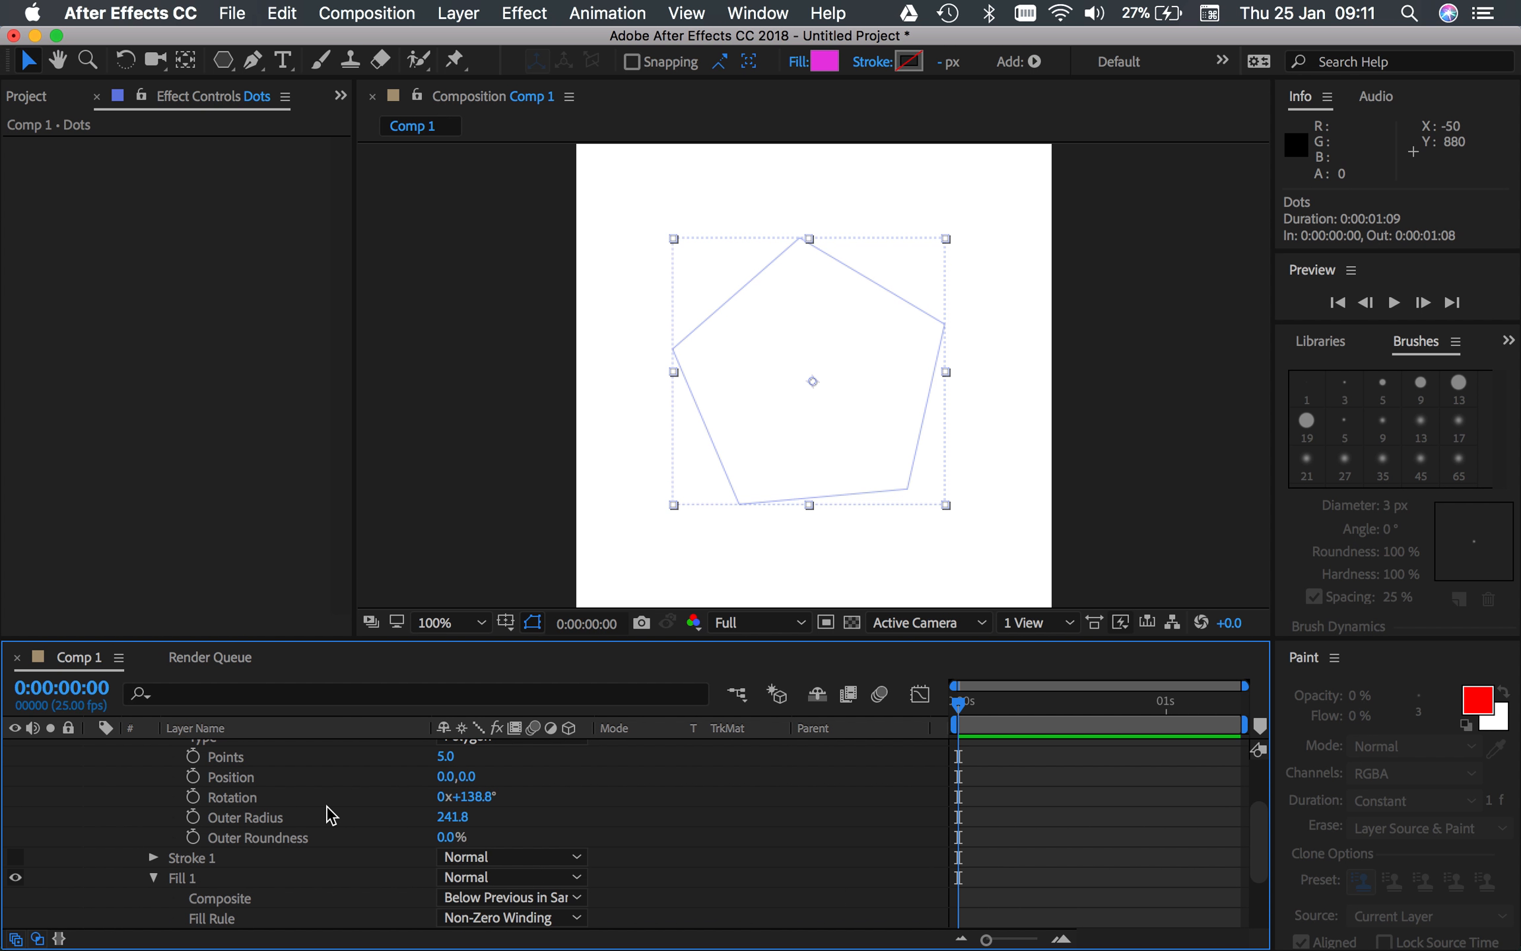
scroll(291, 811, up, 1)
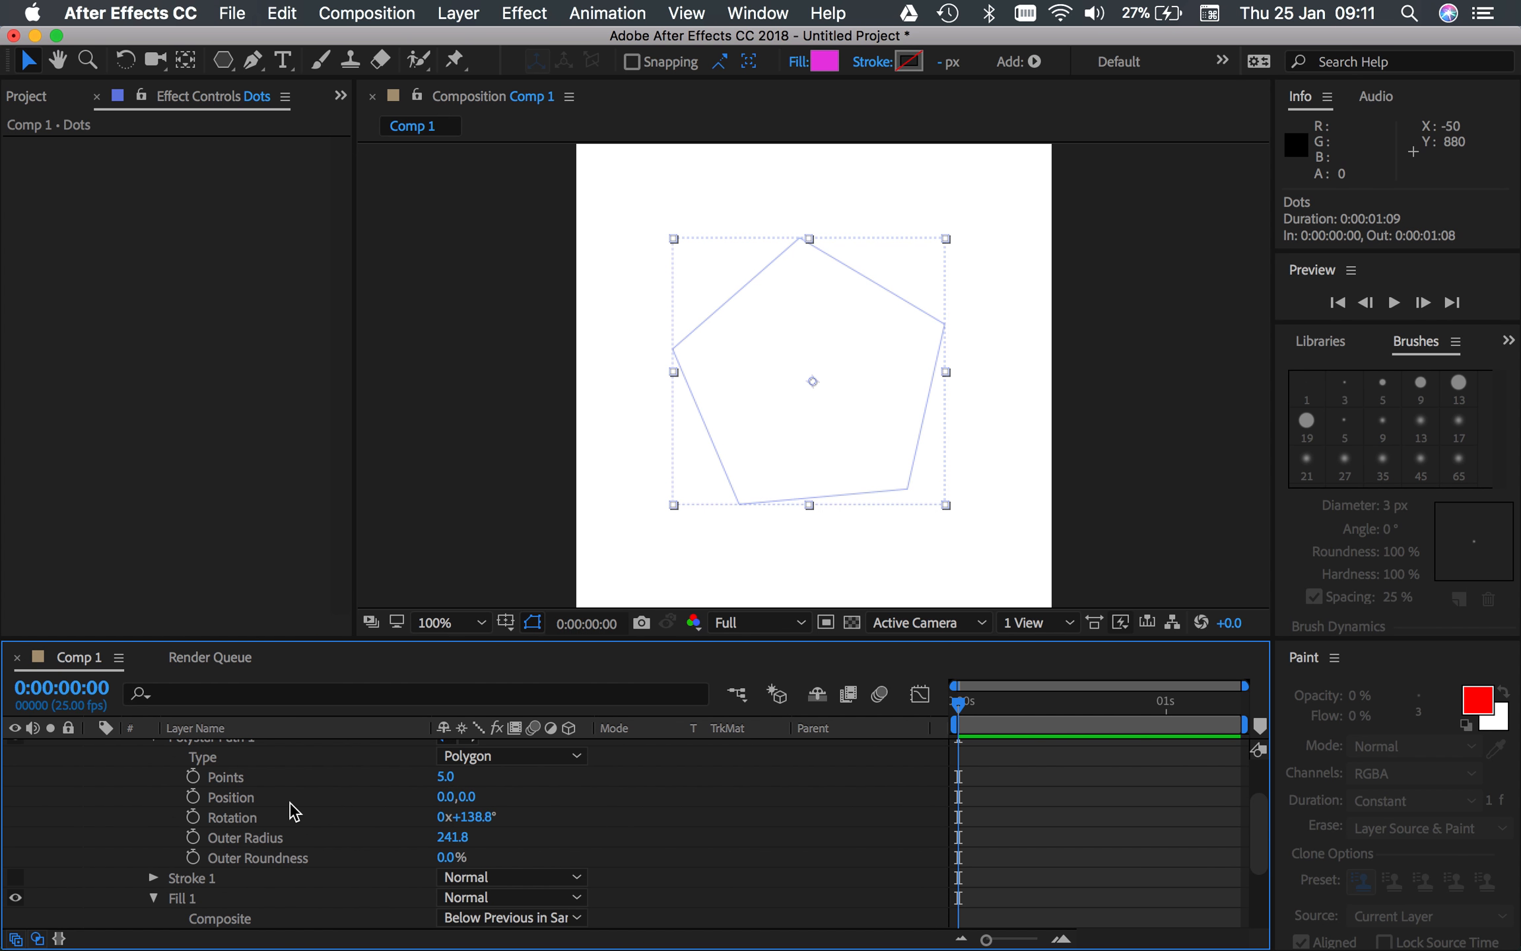
scroll(294, 811, up, 2)
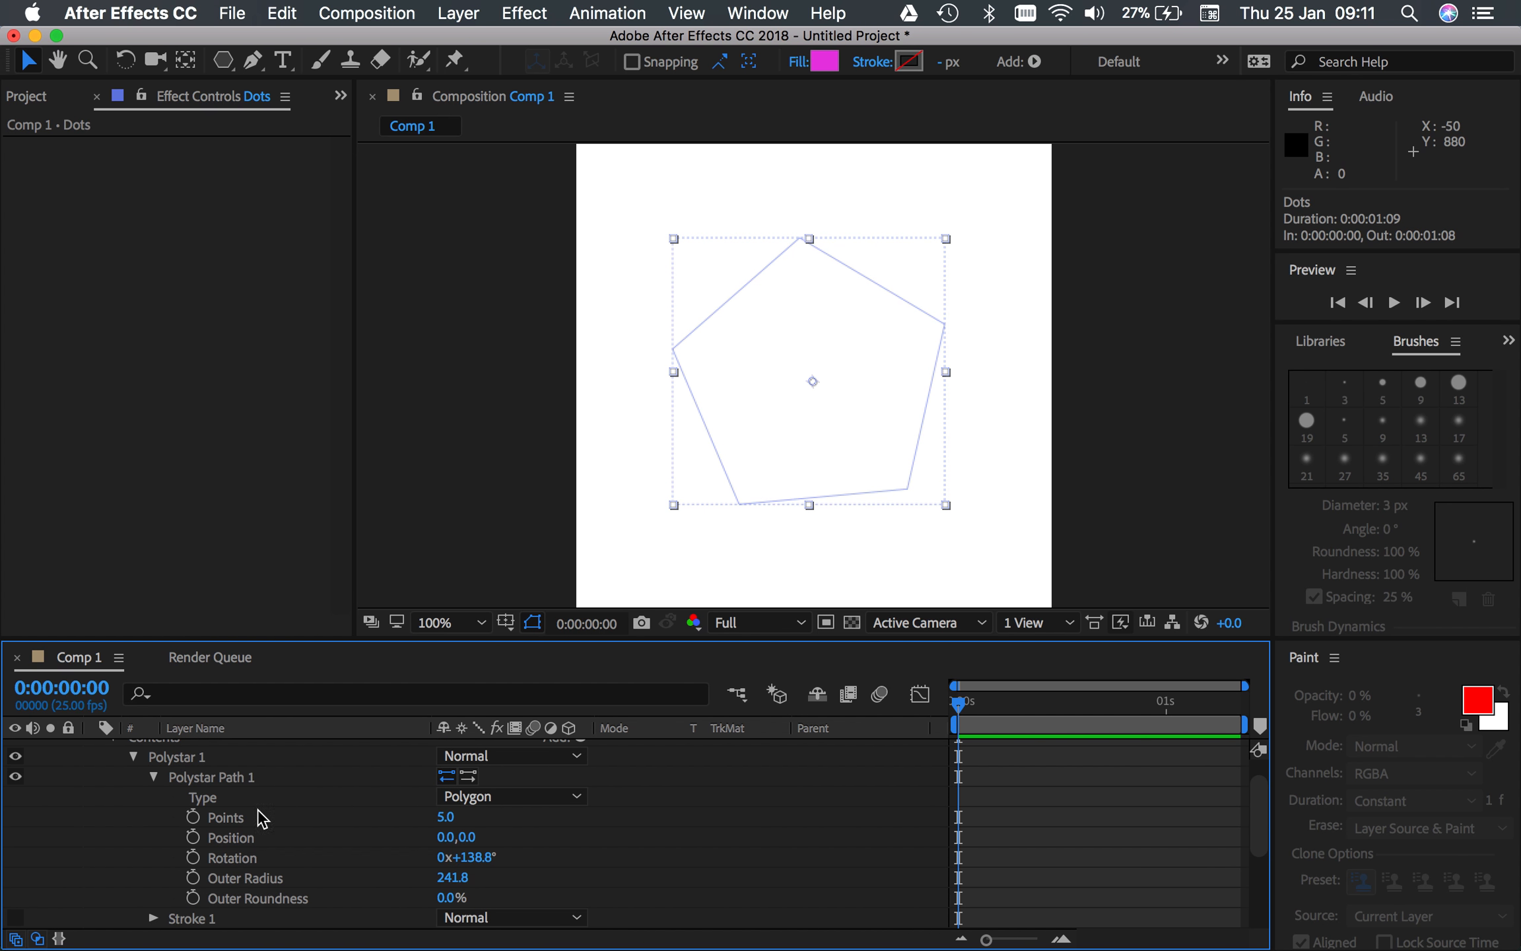
click(134, 757)
click(134, 789)
scroll(182, 799, down, 2)
scroll(284, 824, down, 2)
scroll(284, 825, down, 6)
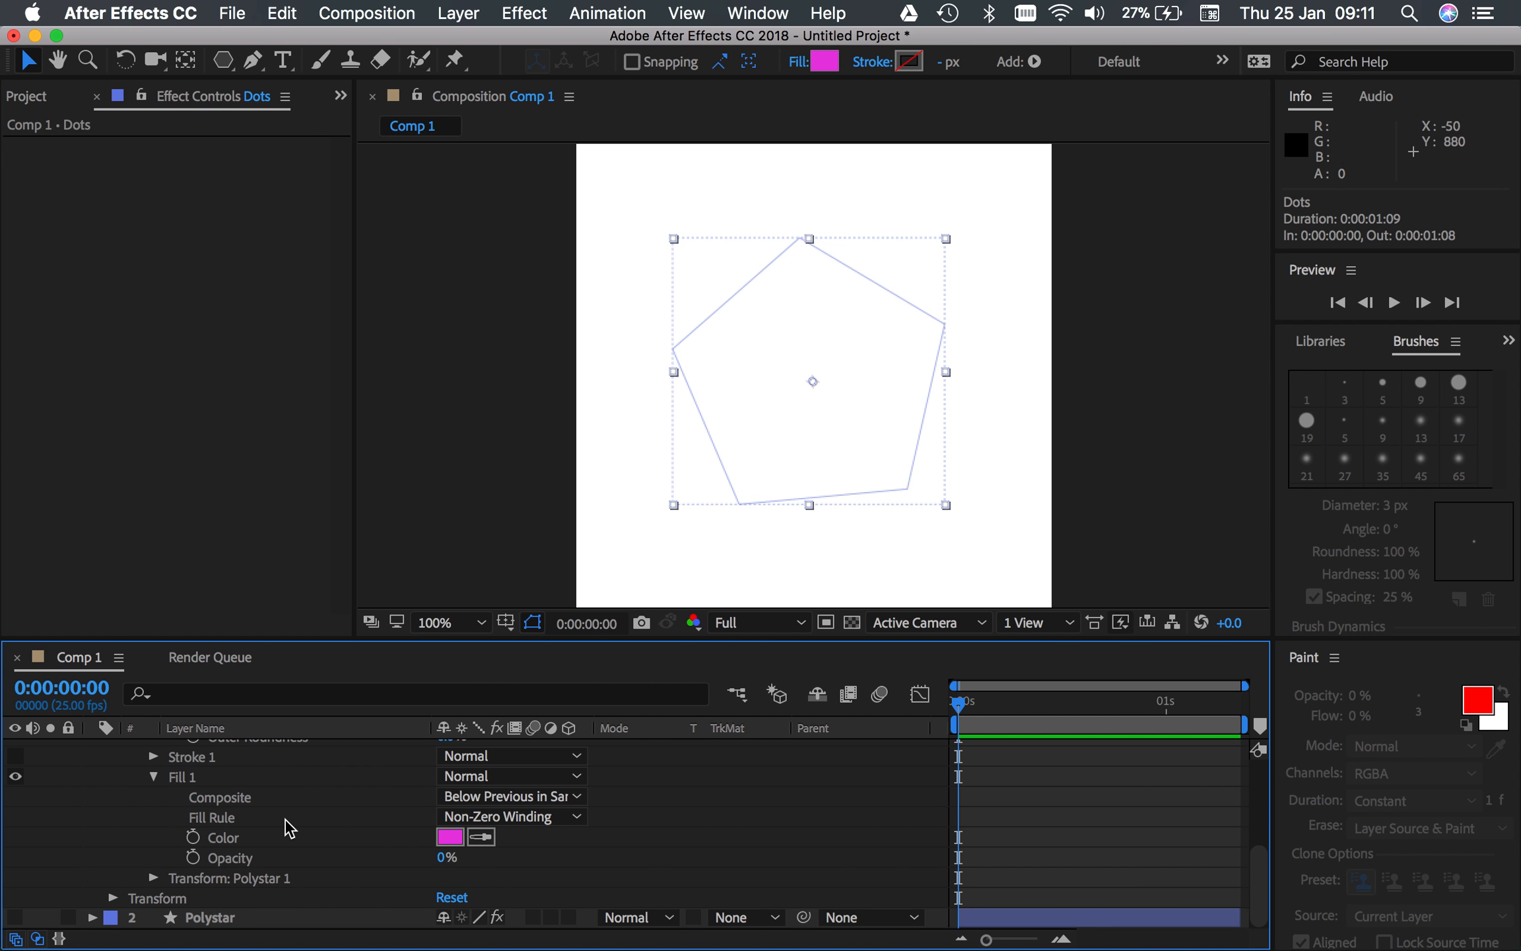
click(153, 777)
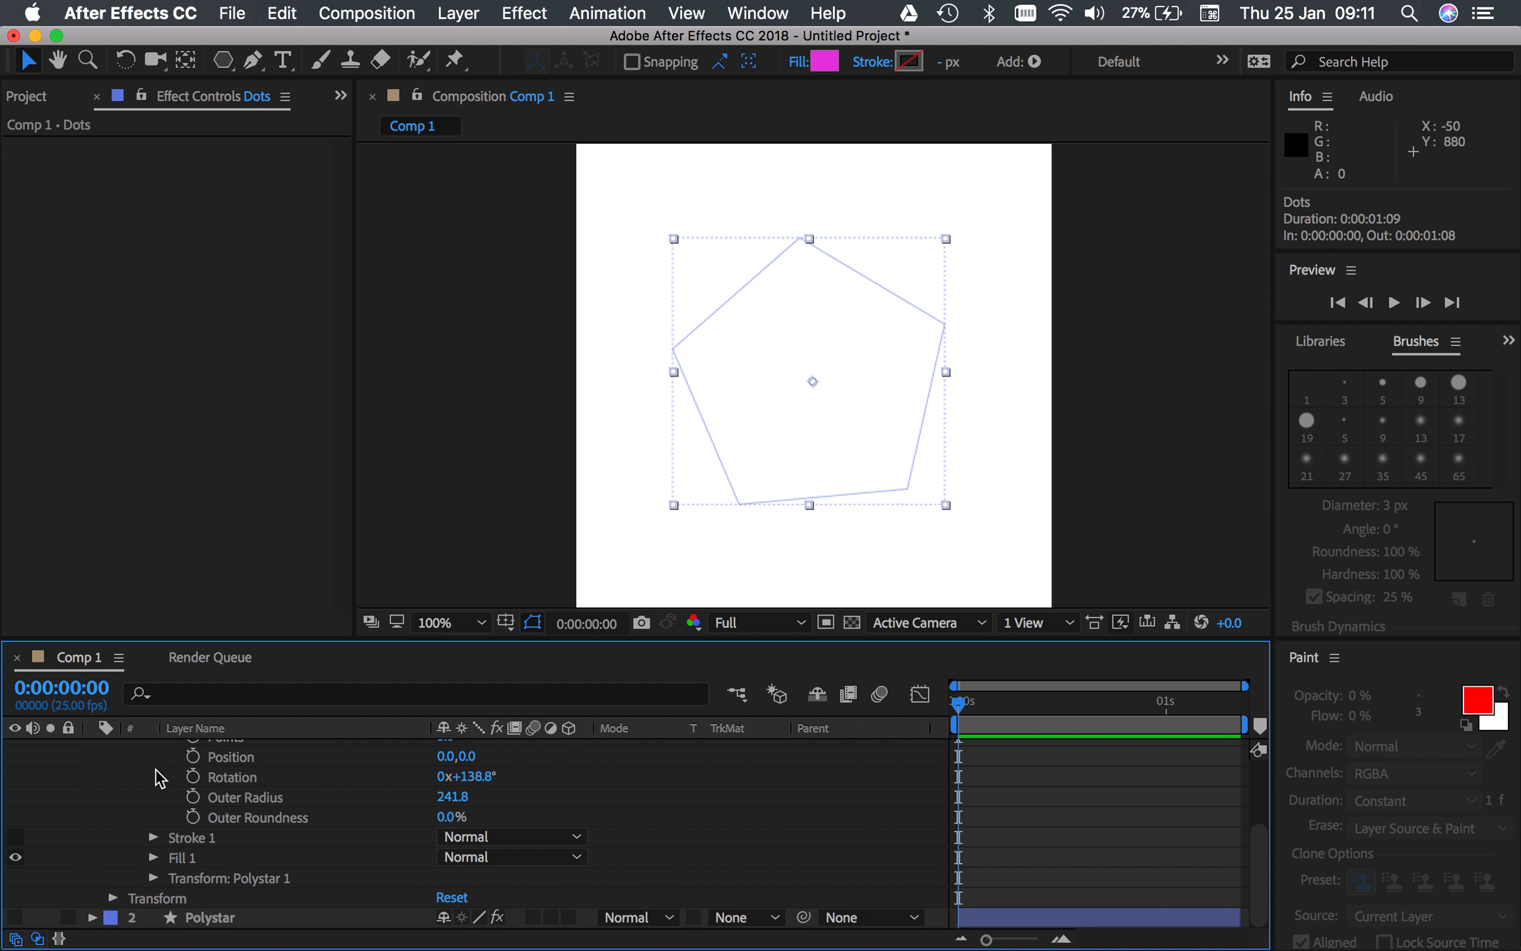
Set the stroke width of Stroke 1 on the Dots layer to 53 and make the stroke visible.
click(154, 837)
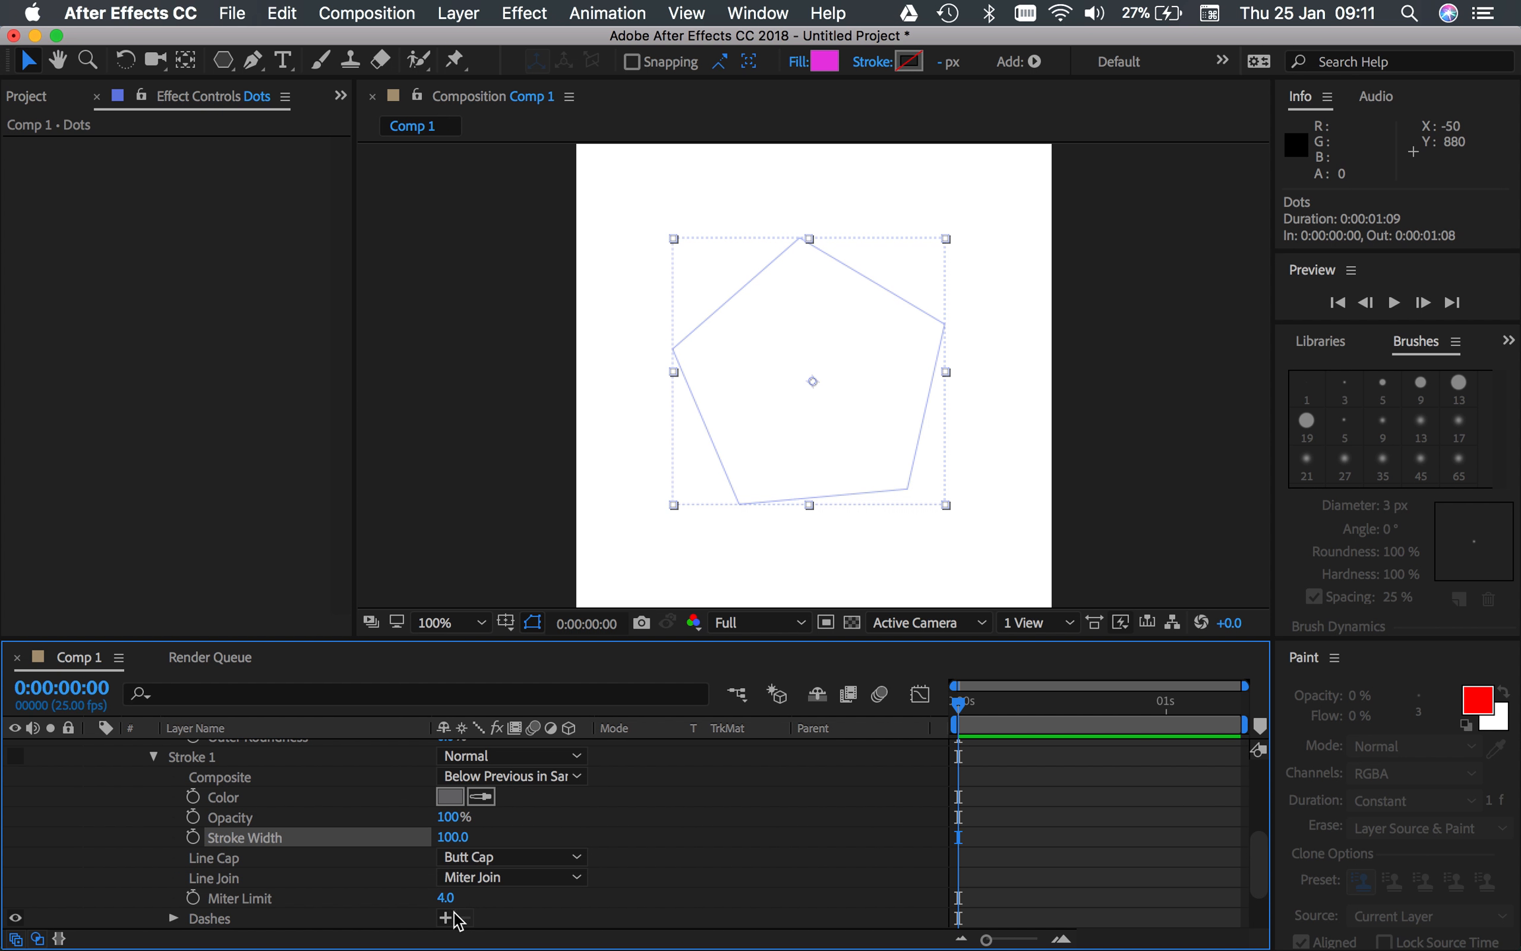
scroll(336, 877, down, 2)
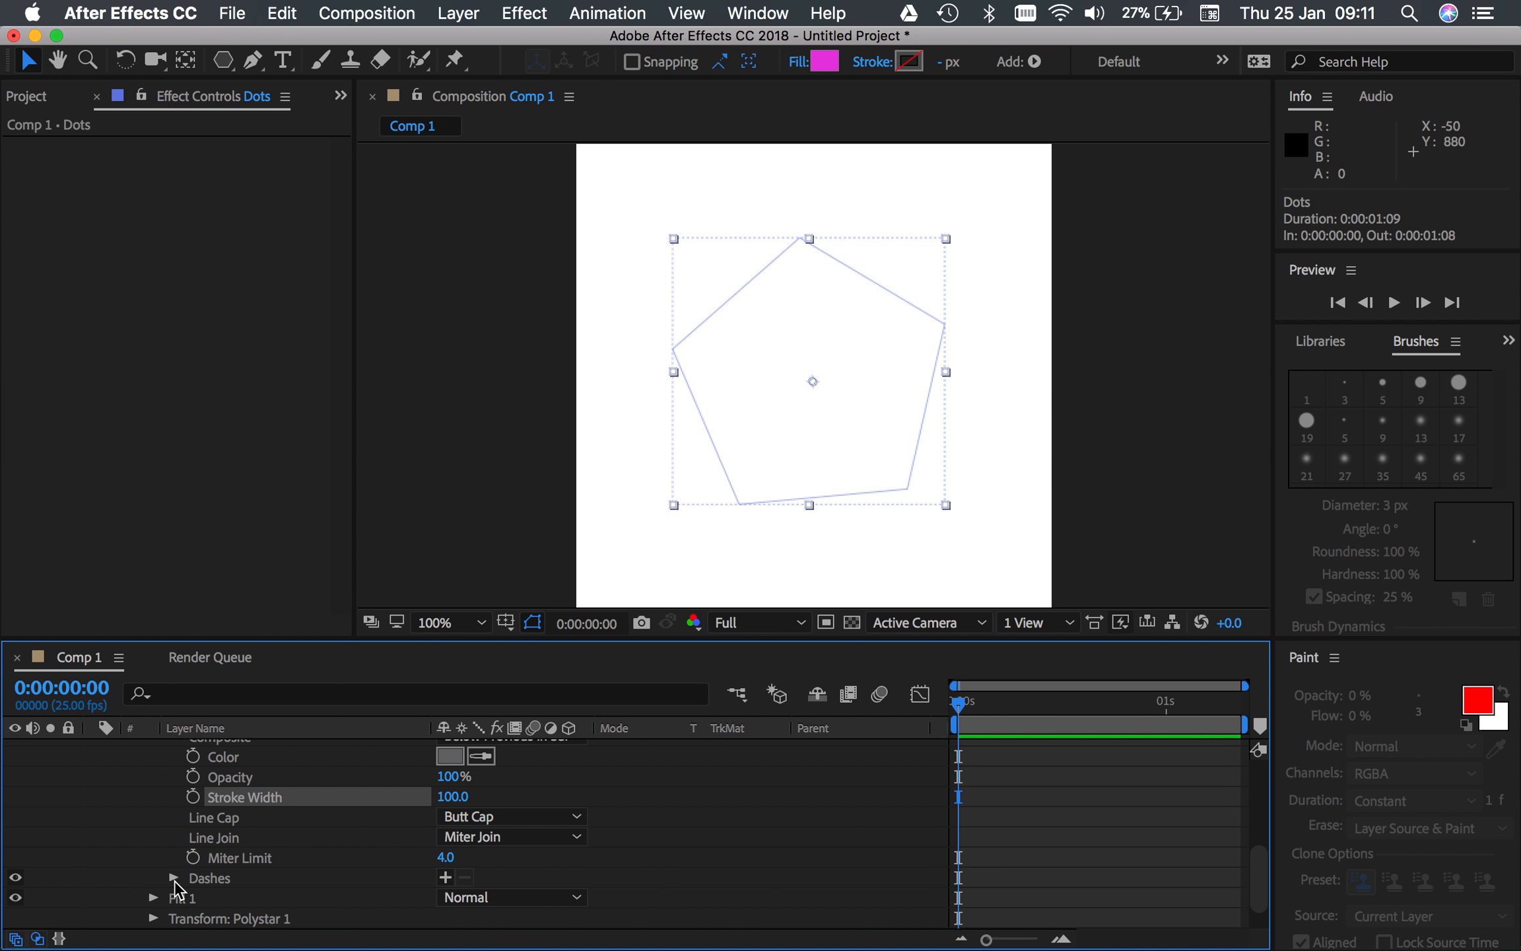
scroll(485, 852, up, 3)
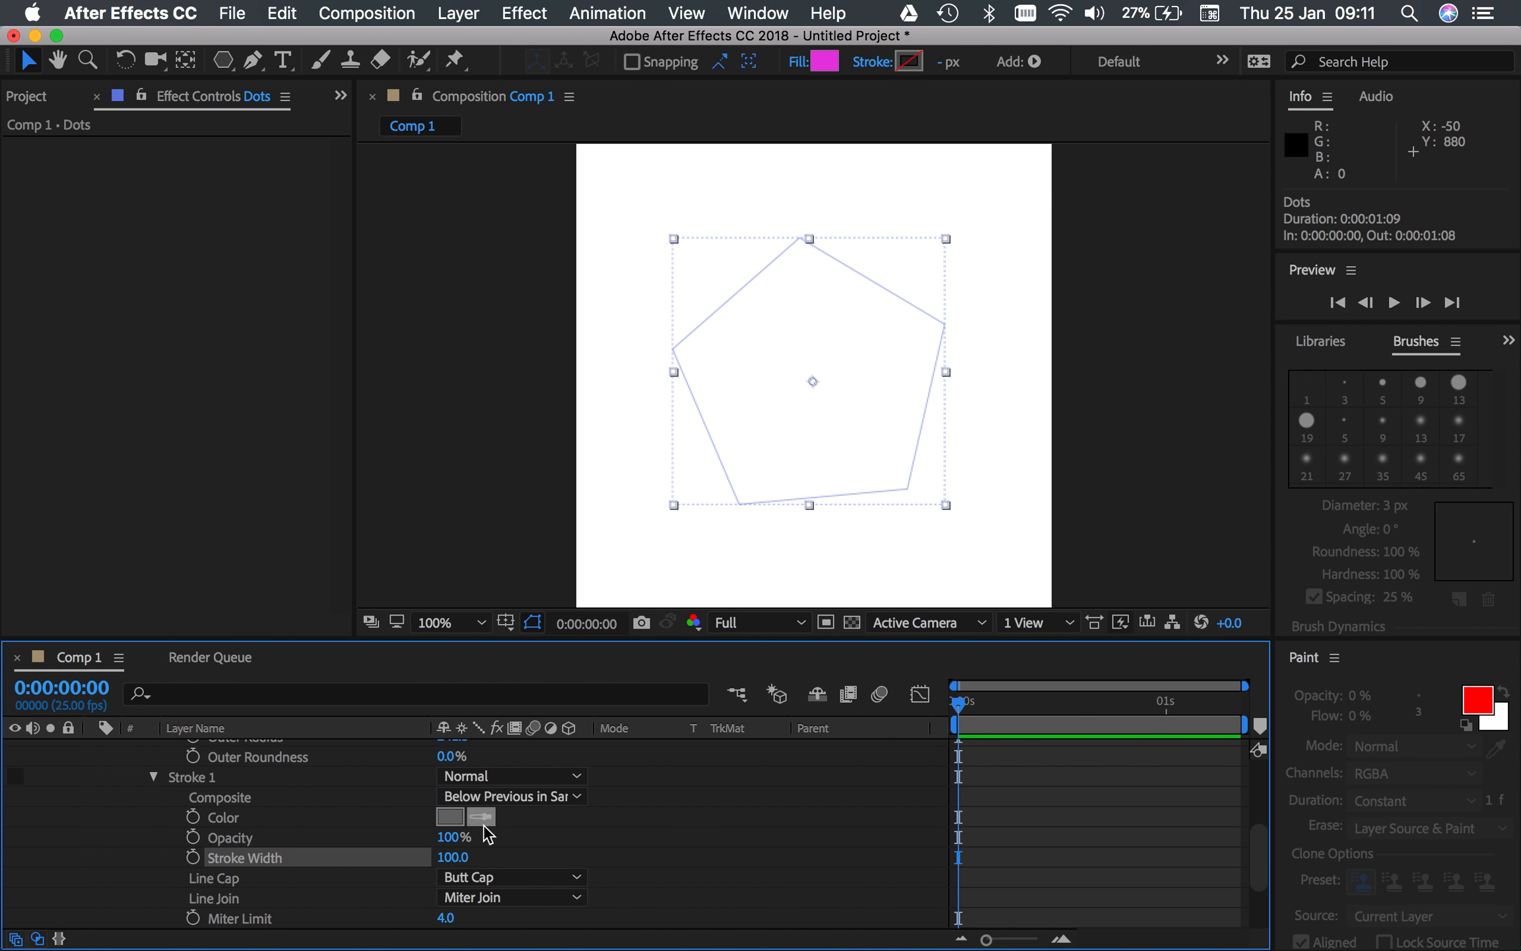
drag(452, 861, 415, 871)
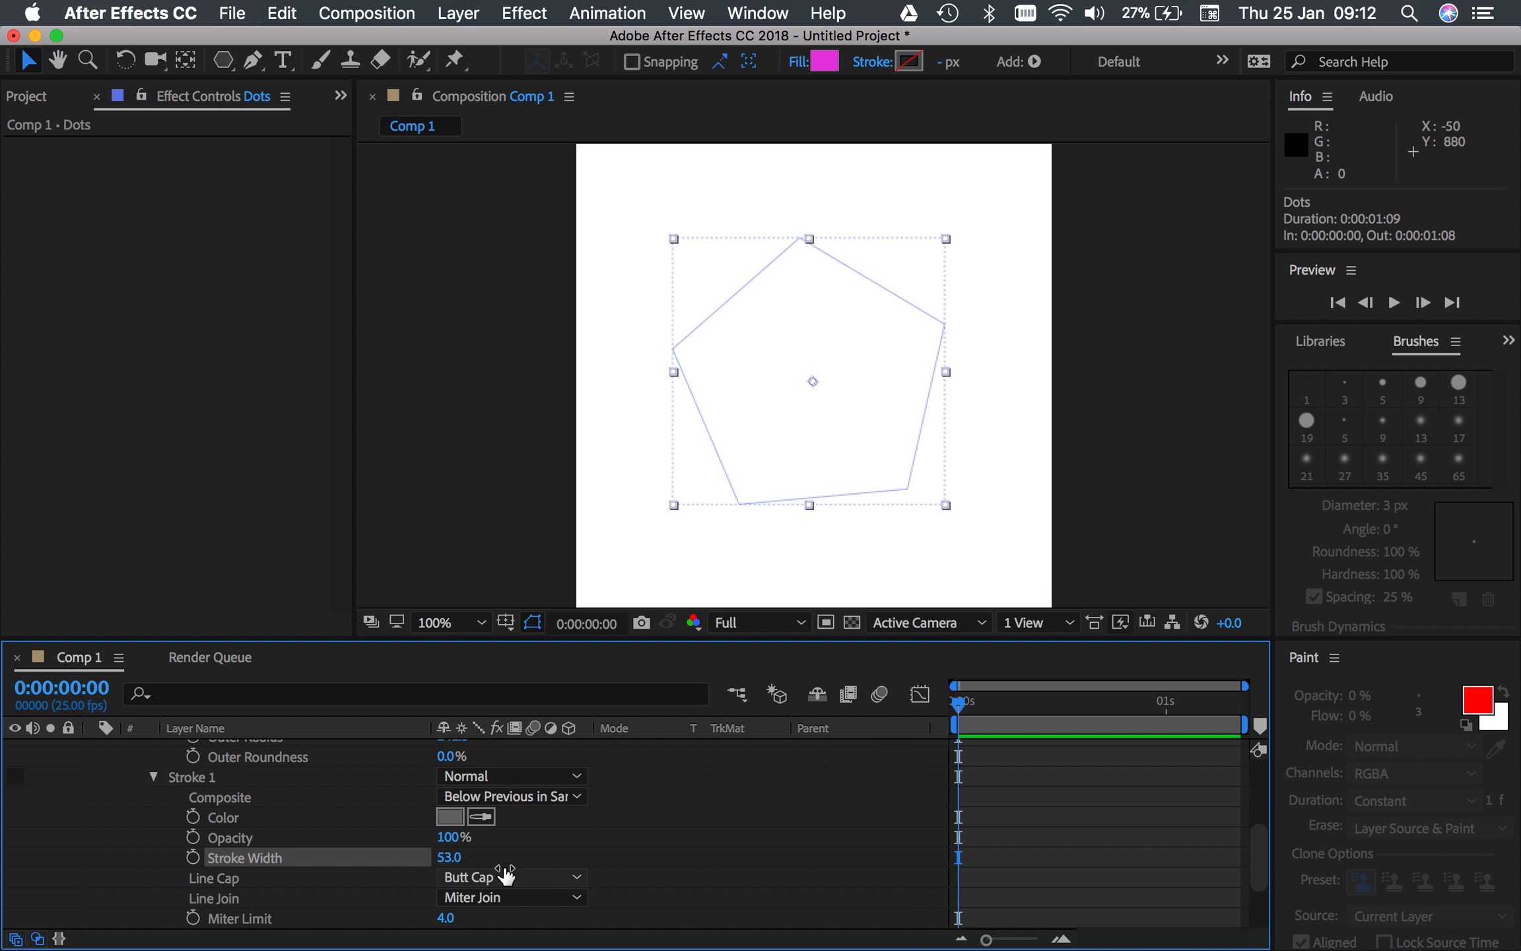
scroll(198, 816, up, 5)
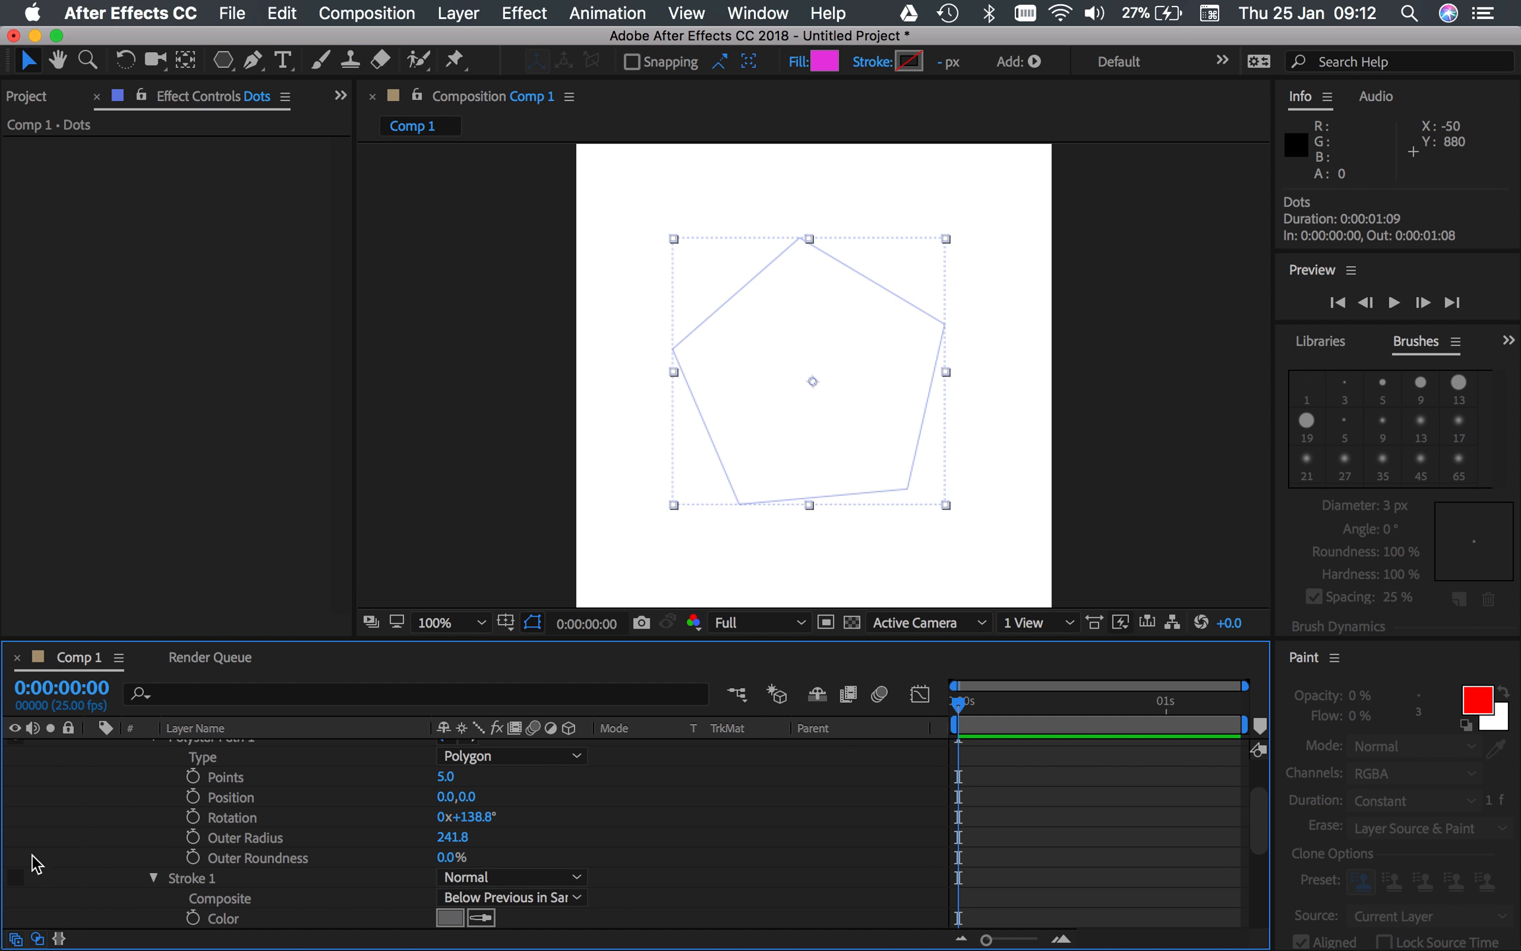
click(15, 879)
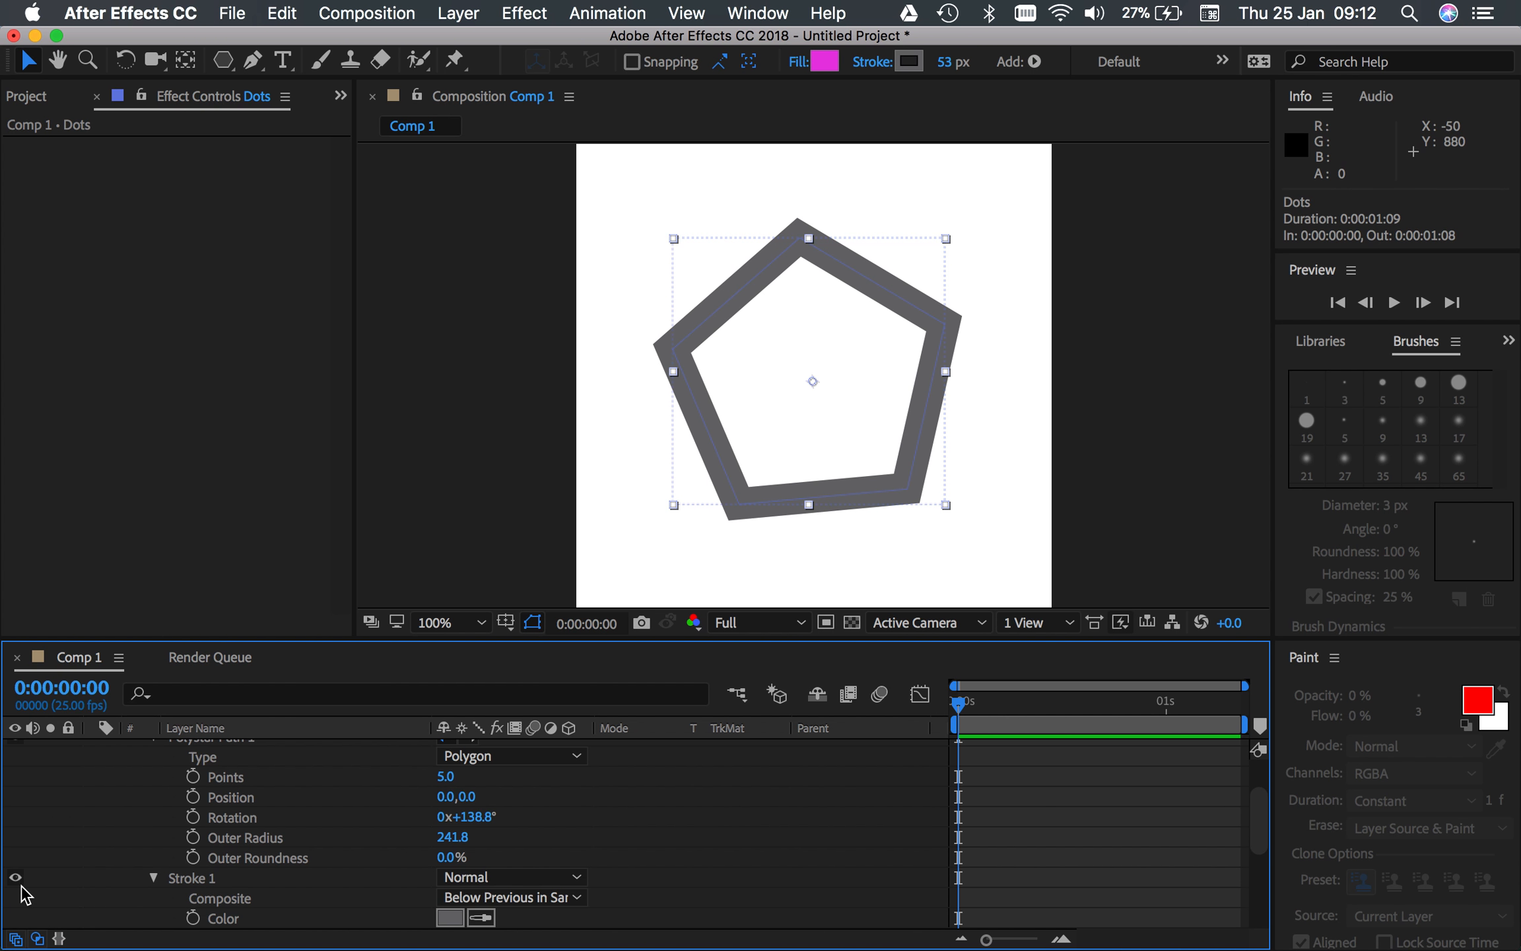
Change the color of Stroke 1 on the Dots layer to the blue 311AEC.
scroll(745, 846, down, 3)
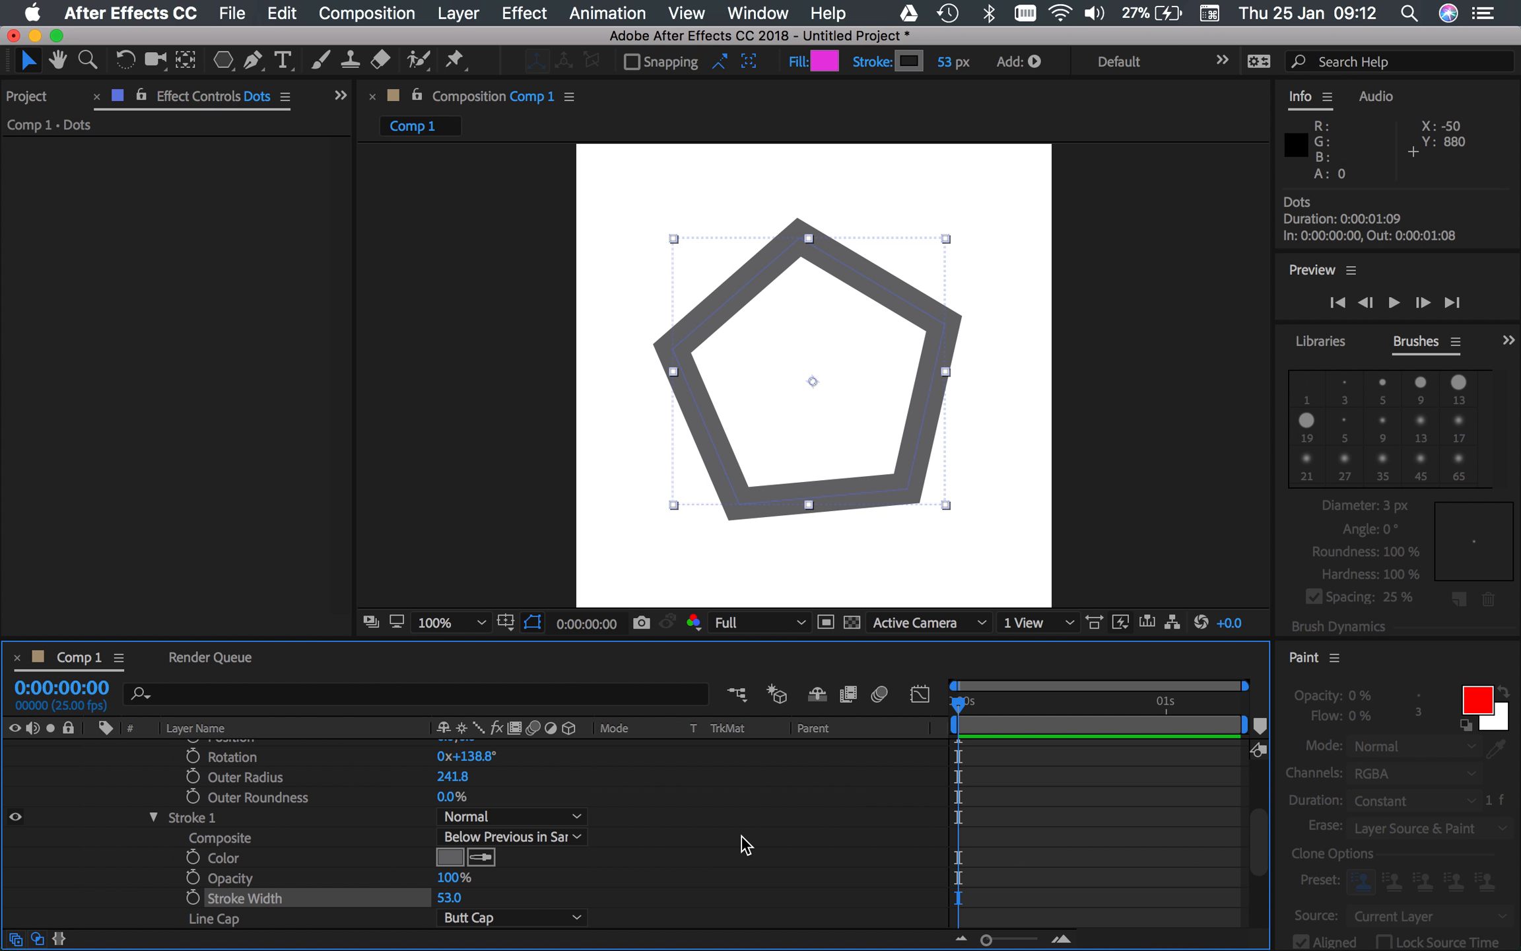
click(449, 857)
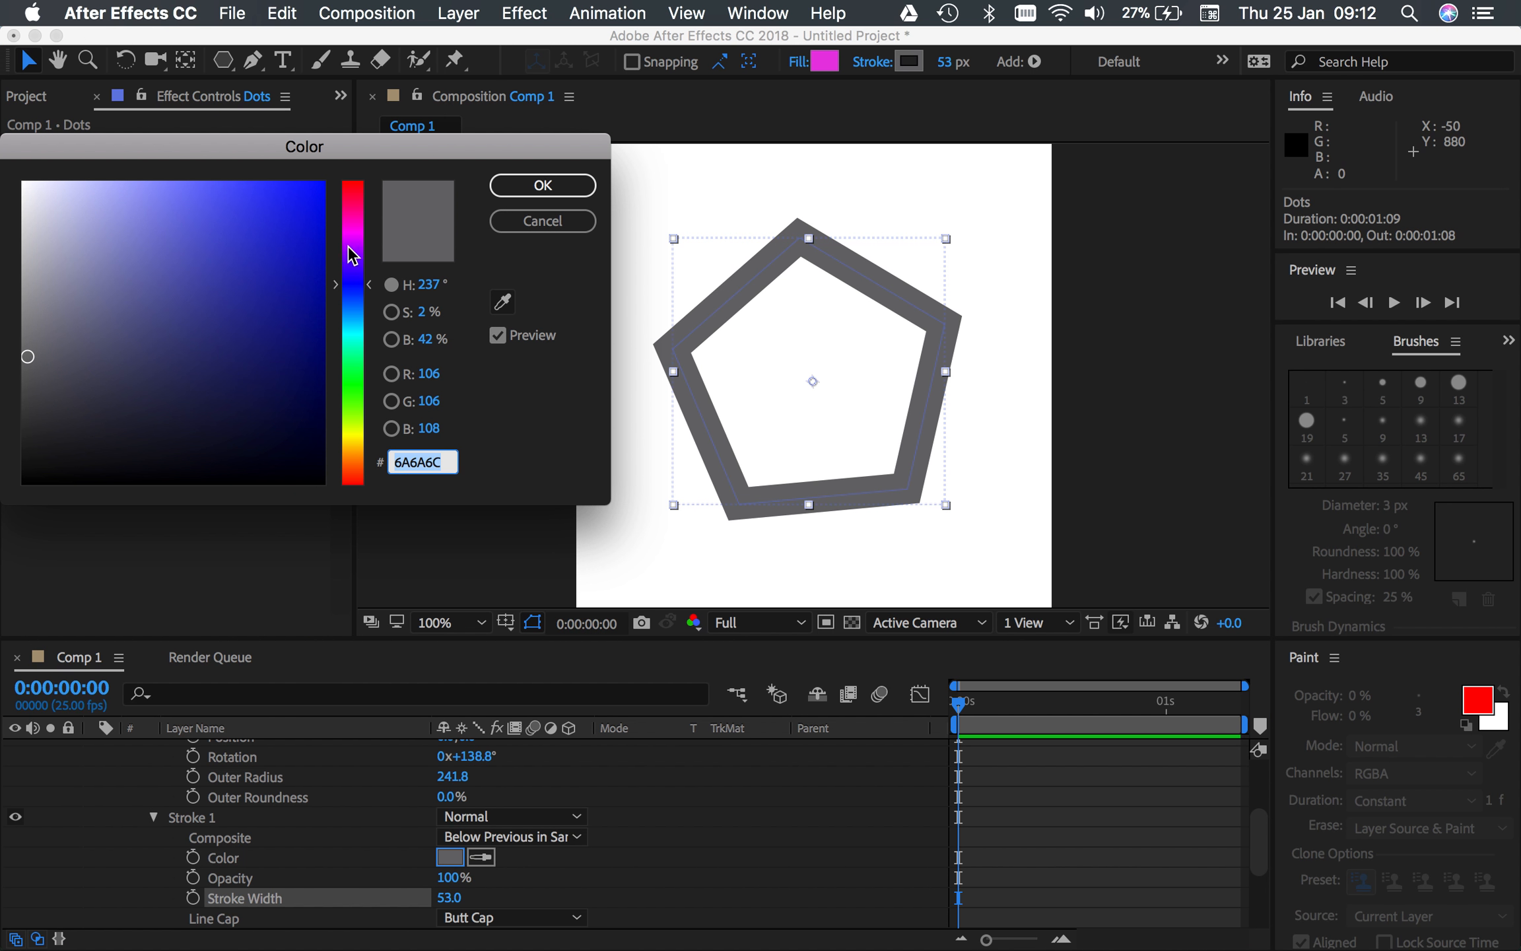
click(357, 278)
click(292, 204)
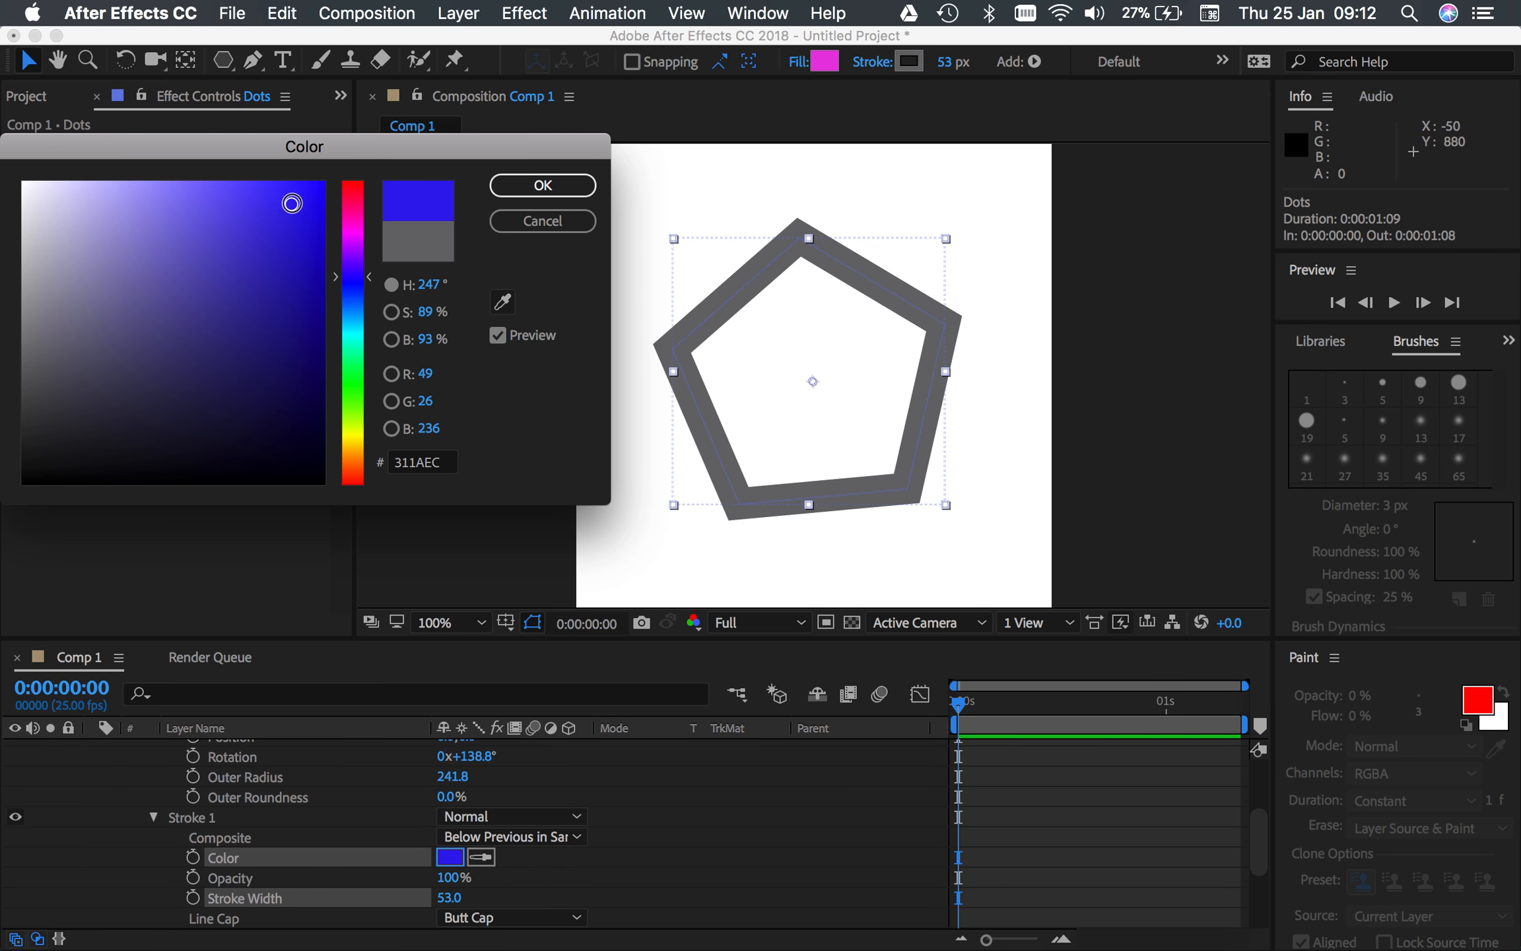
click(543, 186)
Reduce the stroke width of Stroke 1 on the Dots layer to 11.
click(452, 898)
text(21)
key(Return)
drag(407, 900, 410, 901)
Add a dash to Stroke 1 on the Dots layer and set its length to 45.
scroll(696, 851, down, 5)
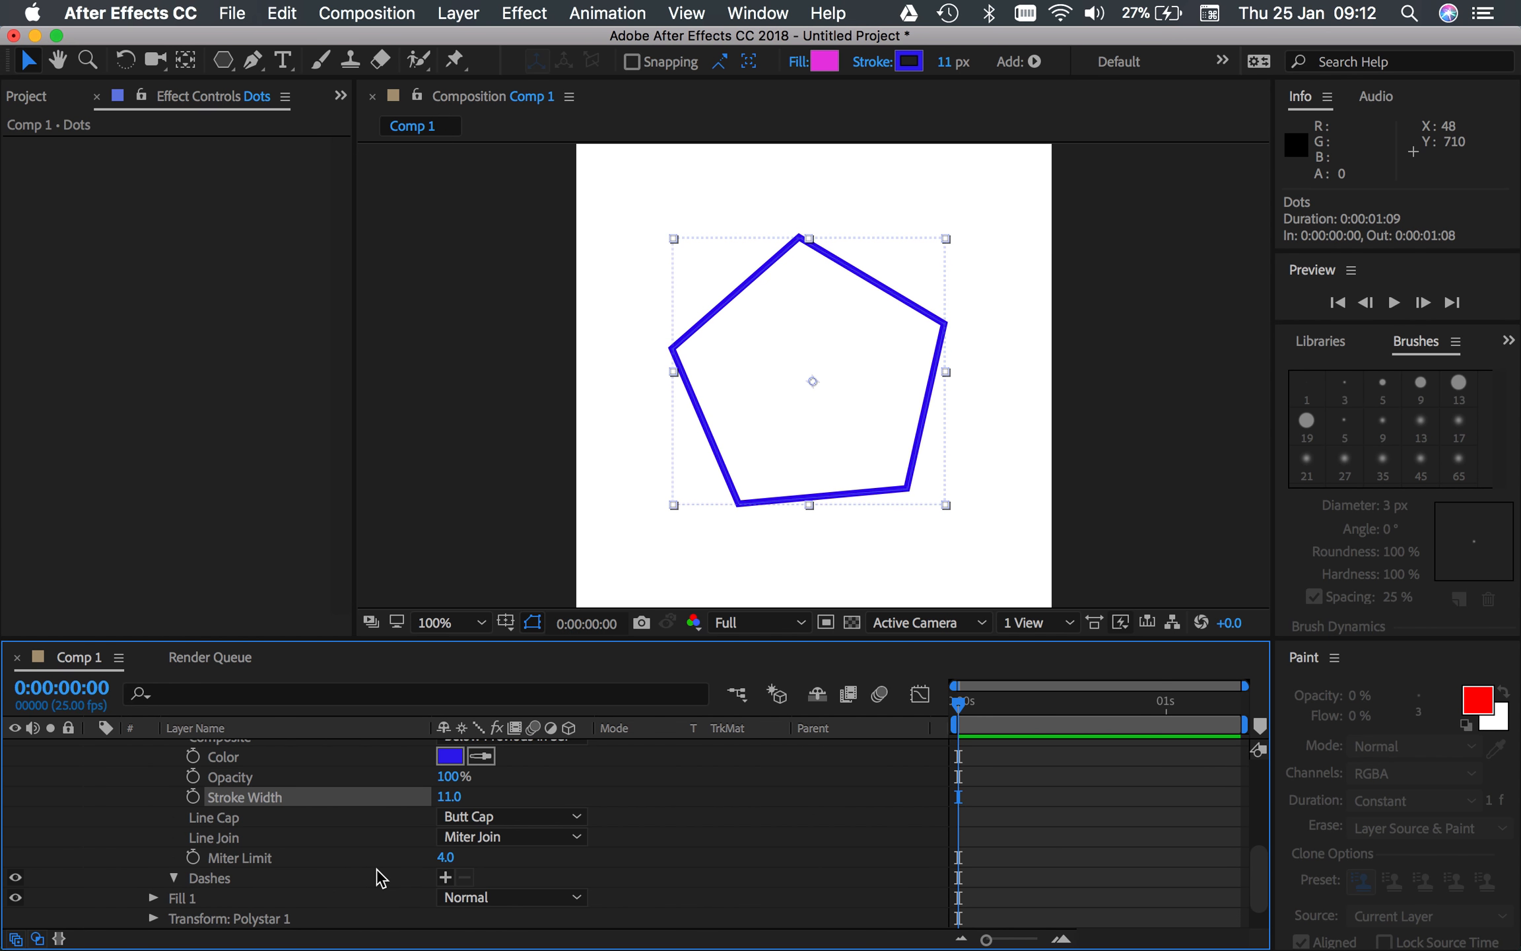
scroll(376, 878, down, 1)
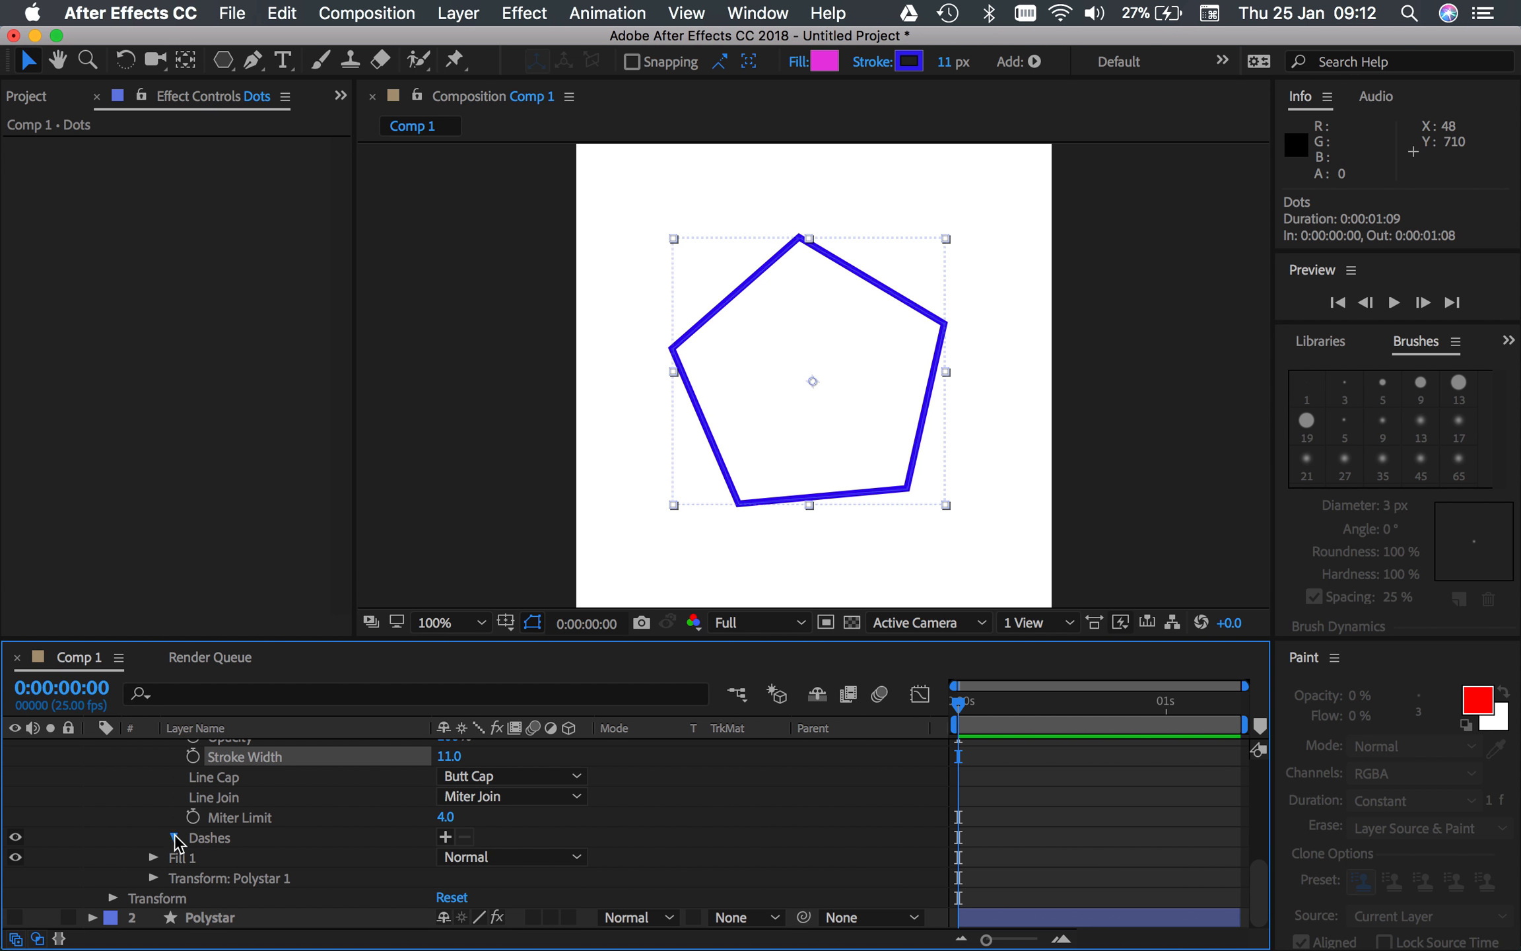
click(446, 837)
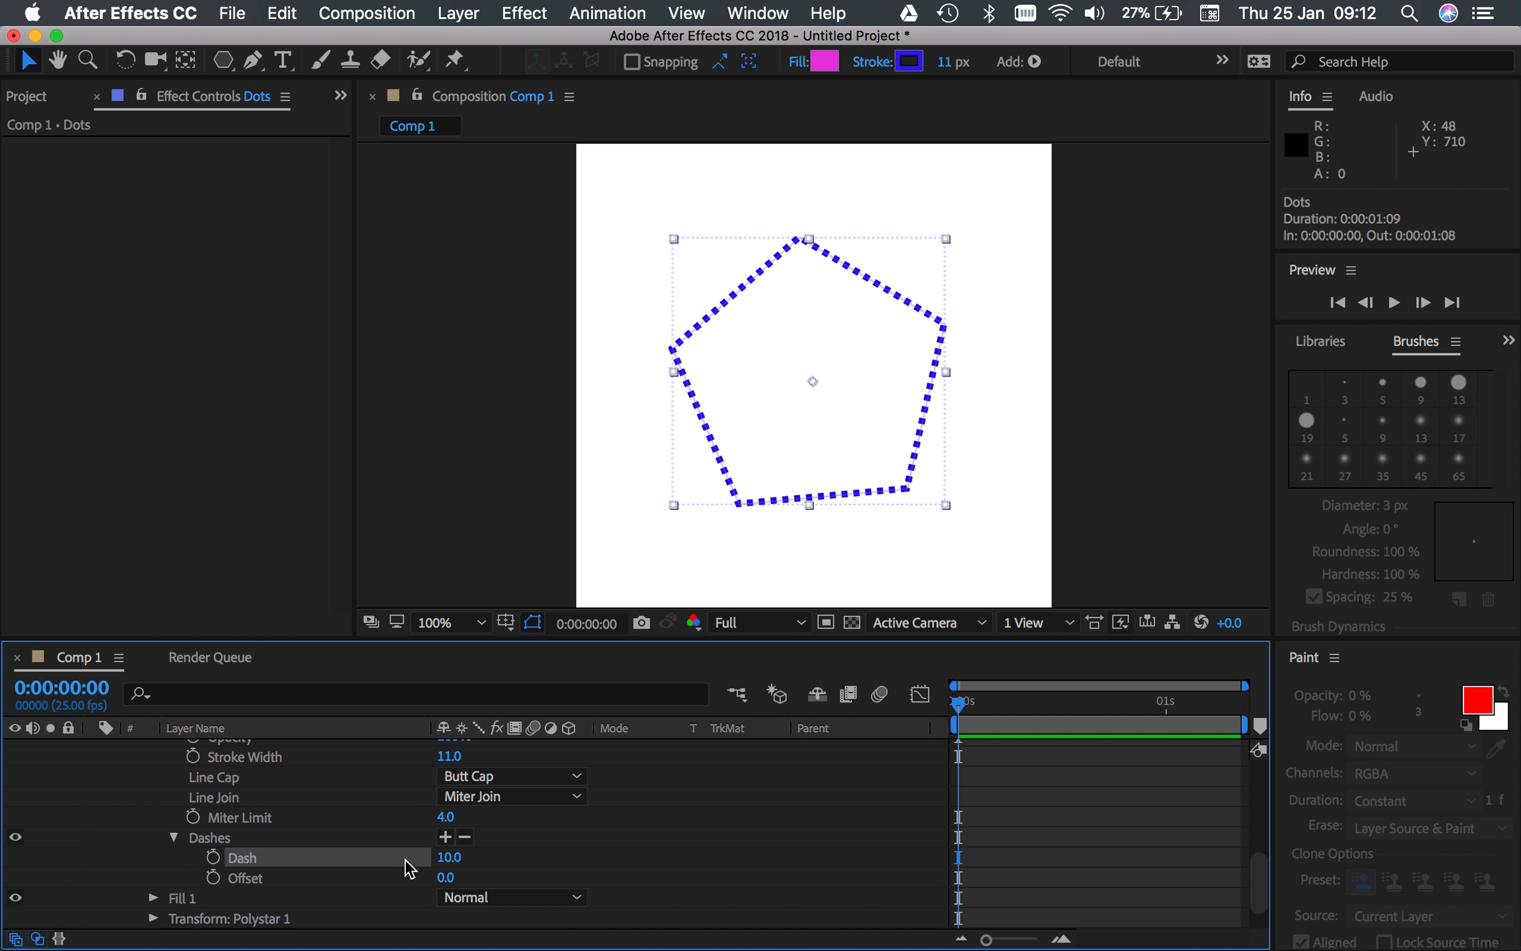
drag(456, 862, 502, 863)
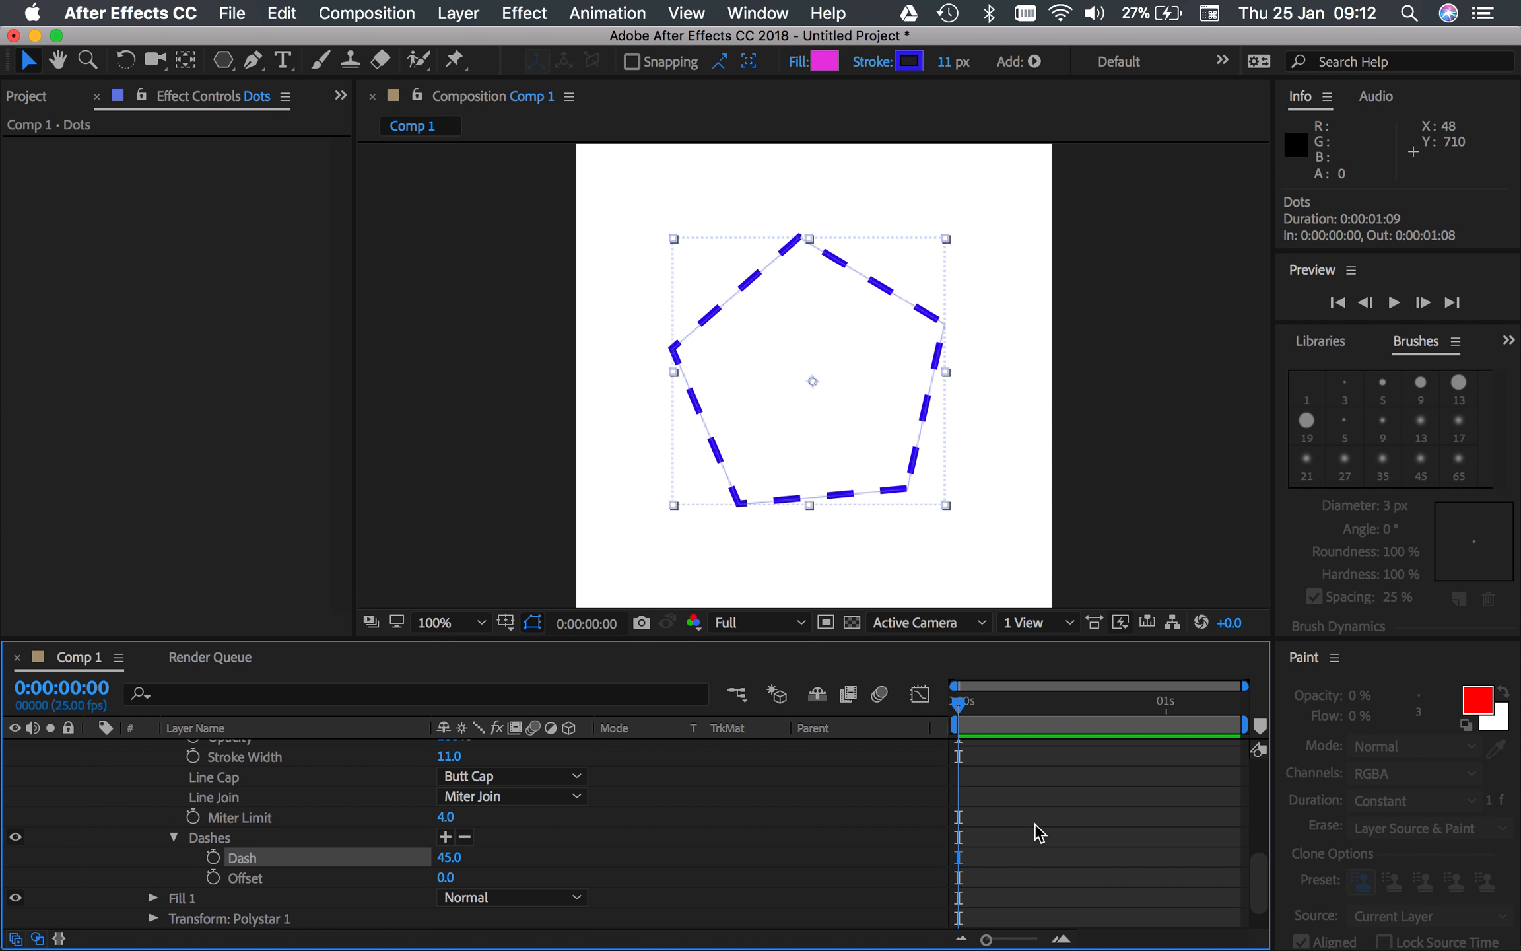
Set the dash offset of Stroke 1 on the Dots layer to 29.
scroll(1031, 826, up, 2)
scroll(1021, 832, down, 2)
drag(448, 882, 499, 893)
Keyframe the dash offset at its current value on frame 0 and at 0:00:01:08, and at 139 on 0:00:00:16.
drag(1065, 706, 918, 699)
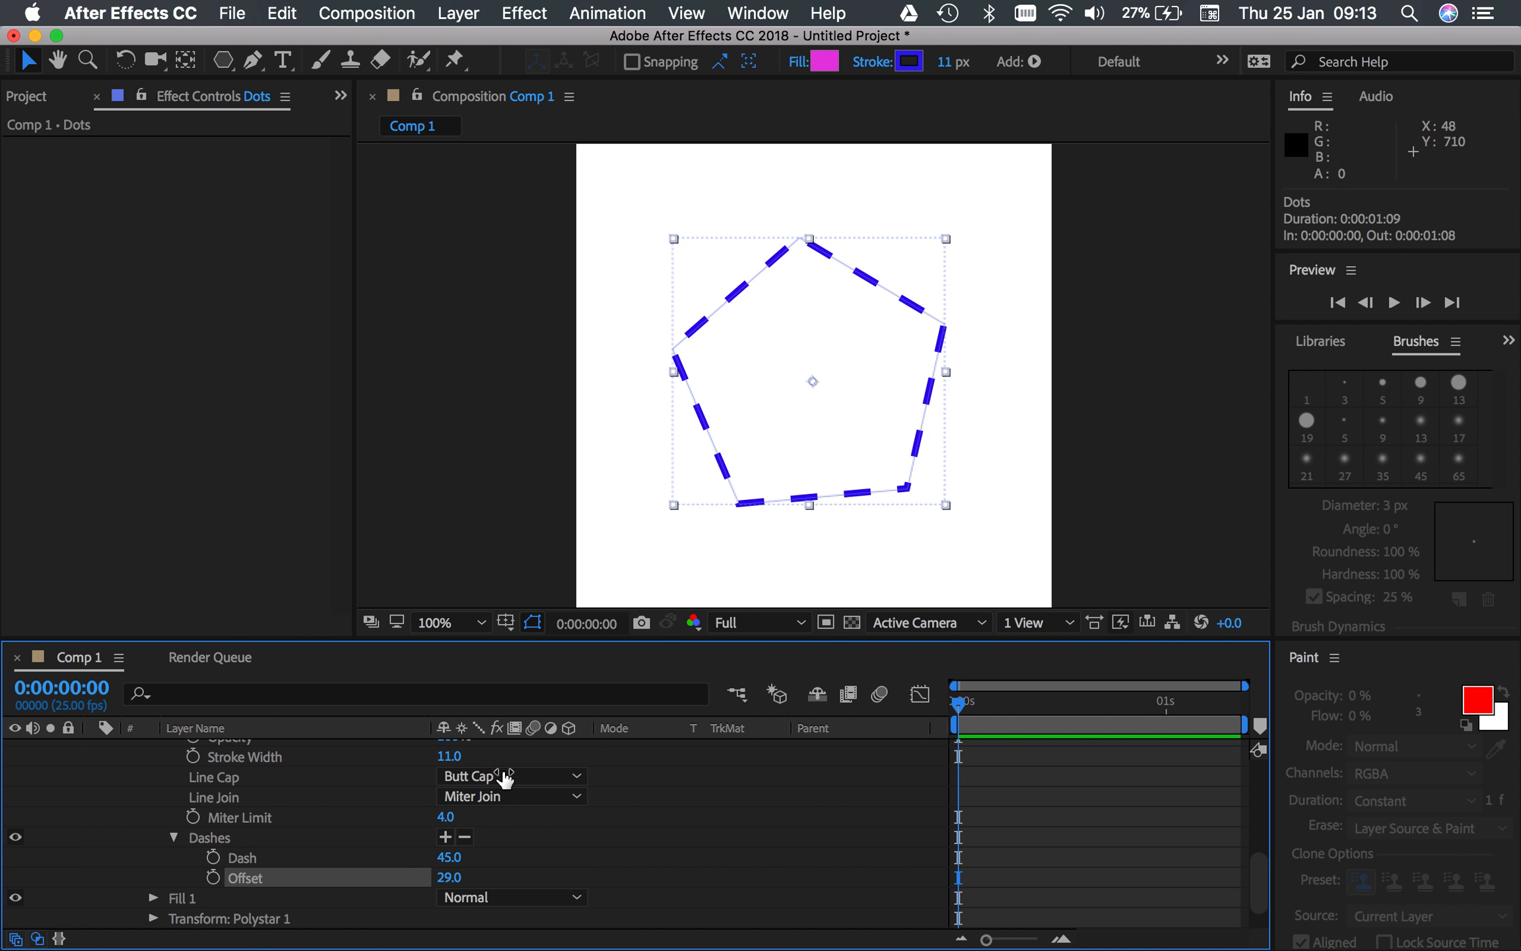
click(212, 878)
key(super+c)
drag(958, 704, 1234, 705)
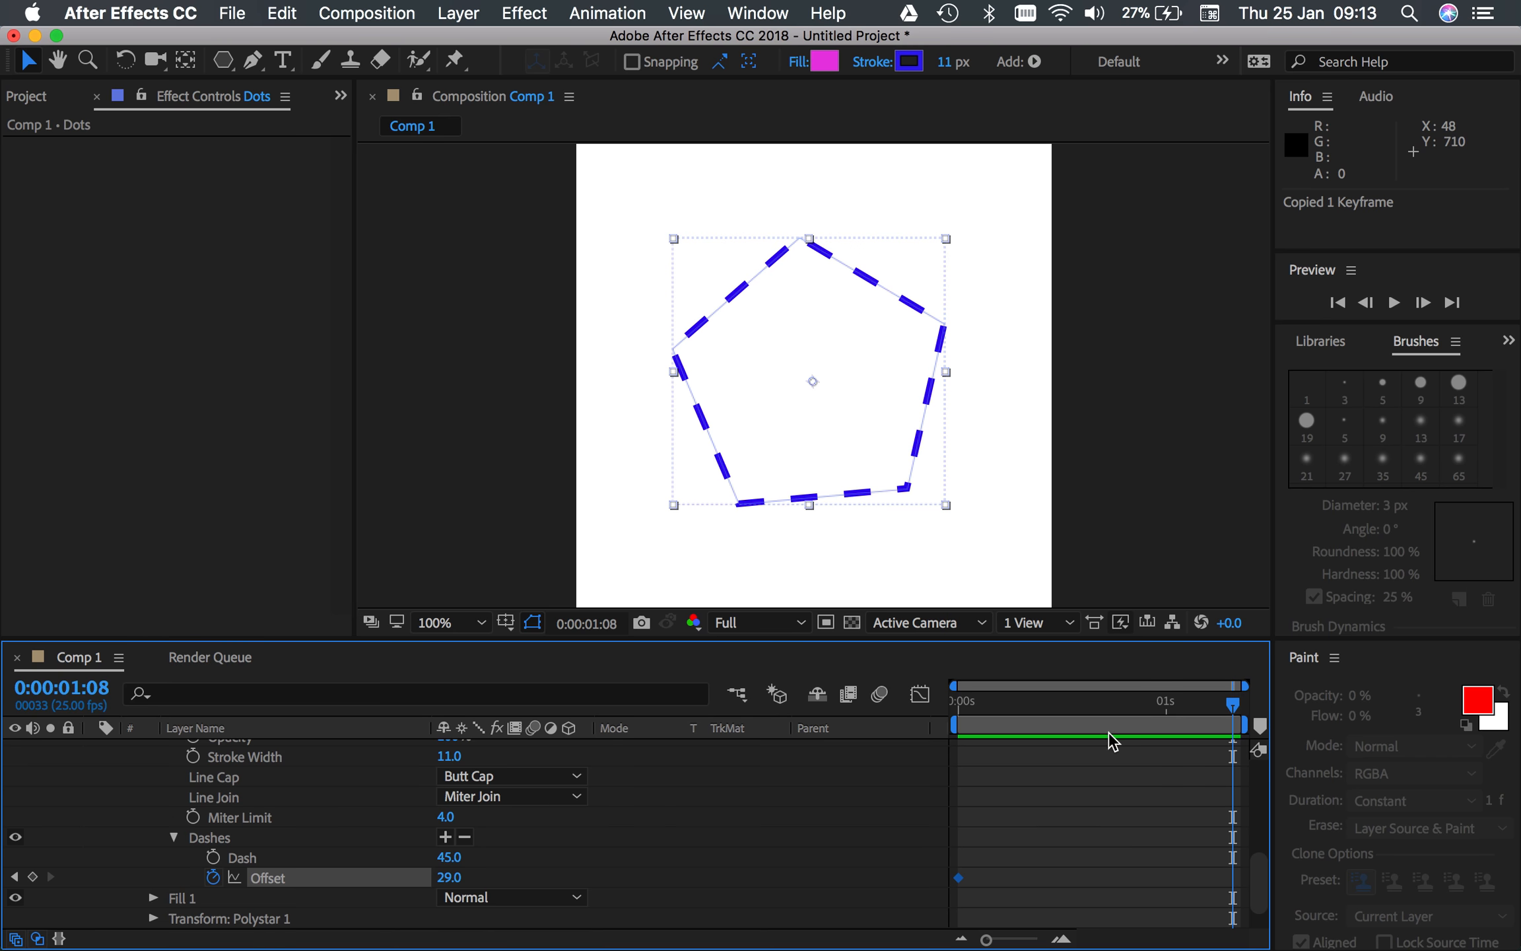
key(super+v)
click(1094, 705)
drag(452, 878, 584, 880)
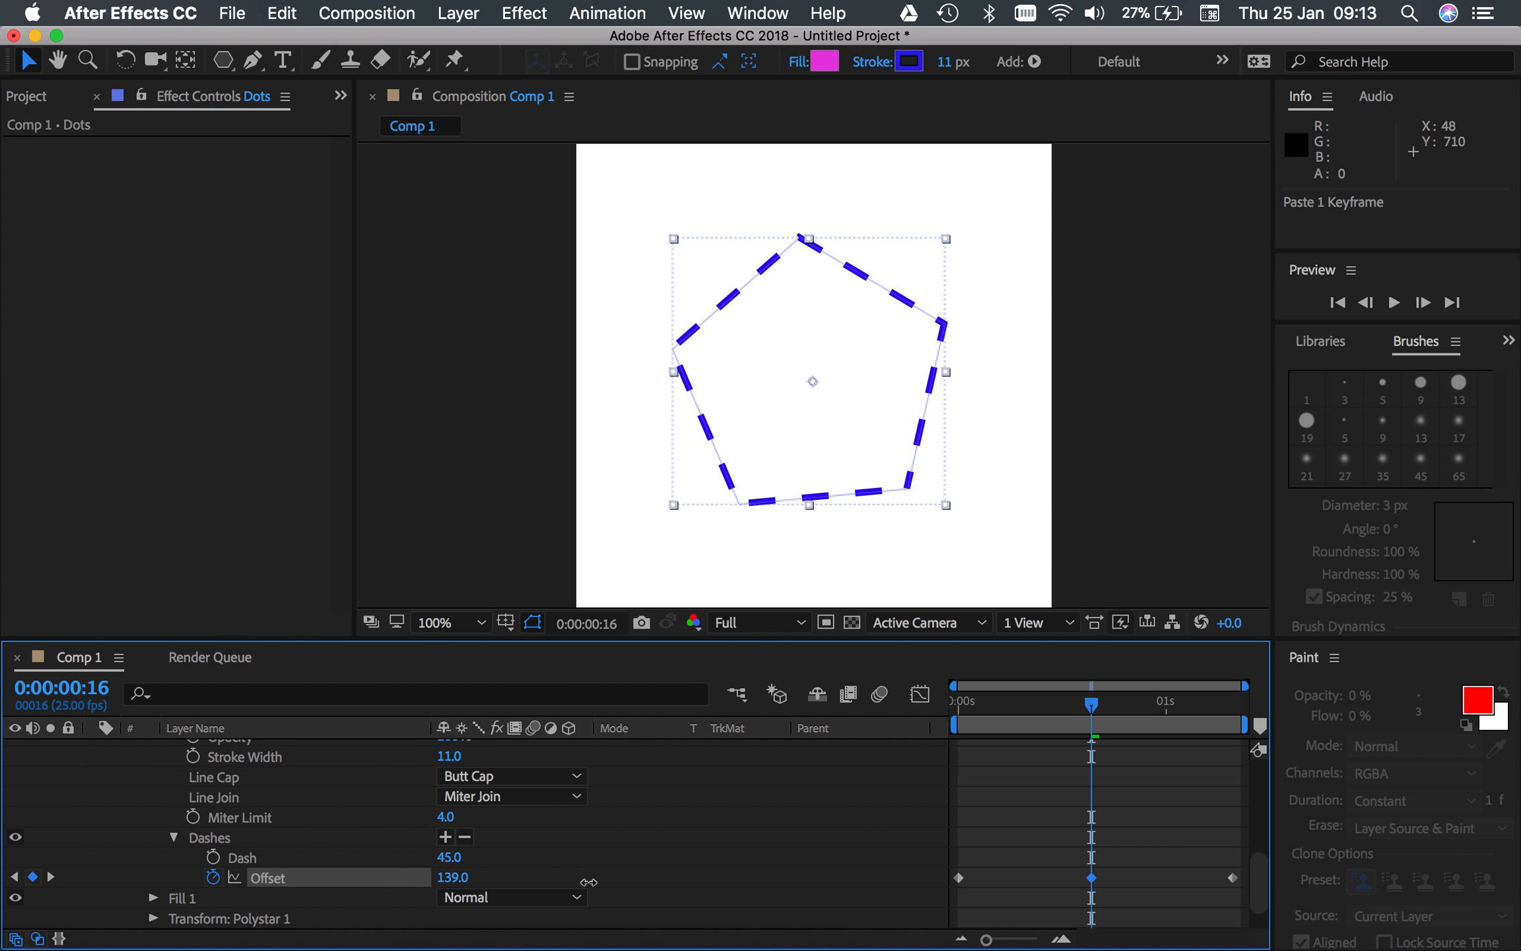
Preview the dash offset animation from the start of the composition.
drag(1066, 706, 957, 707)
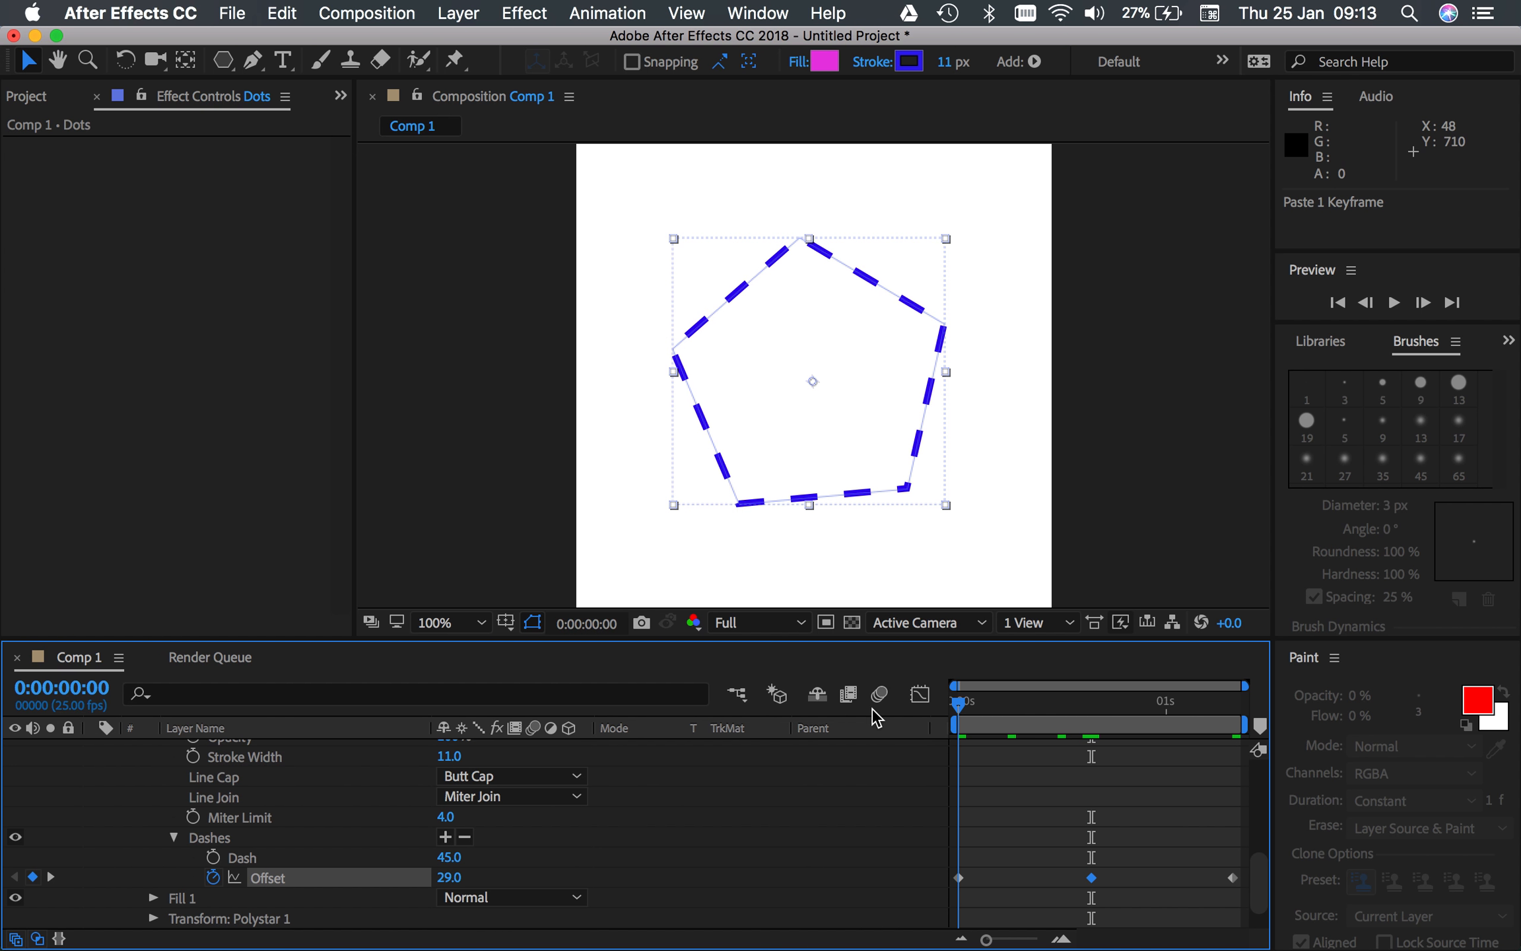
key(space)
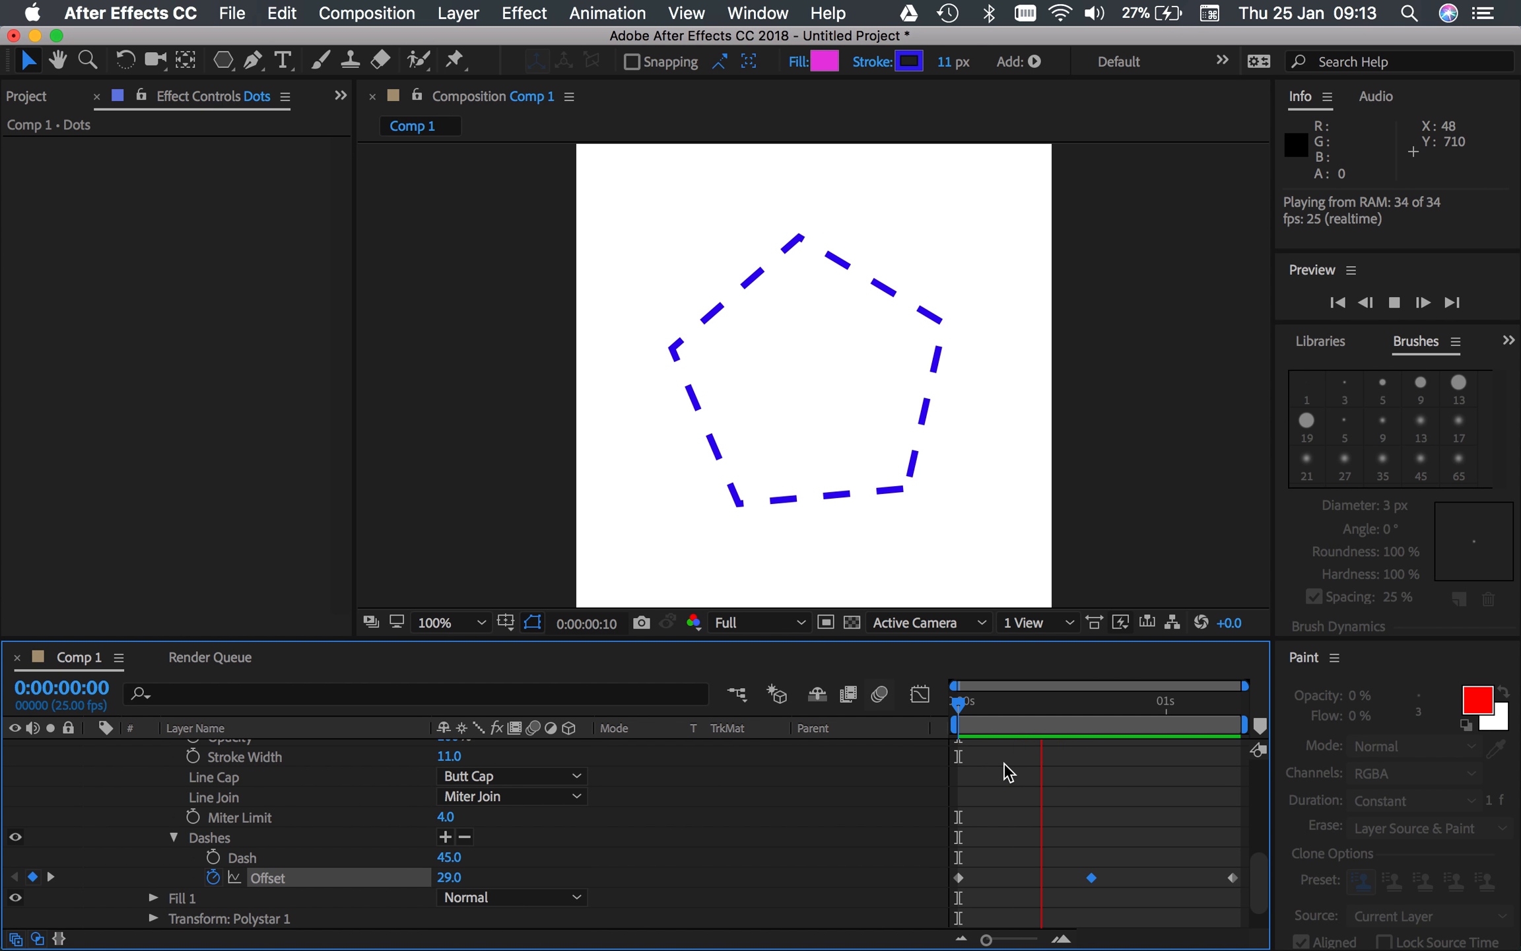
click(1007, 768)
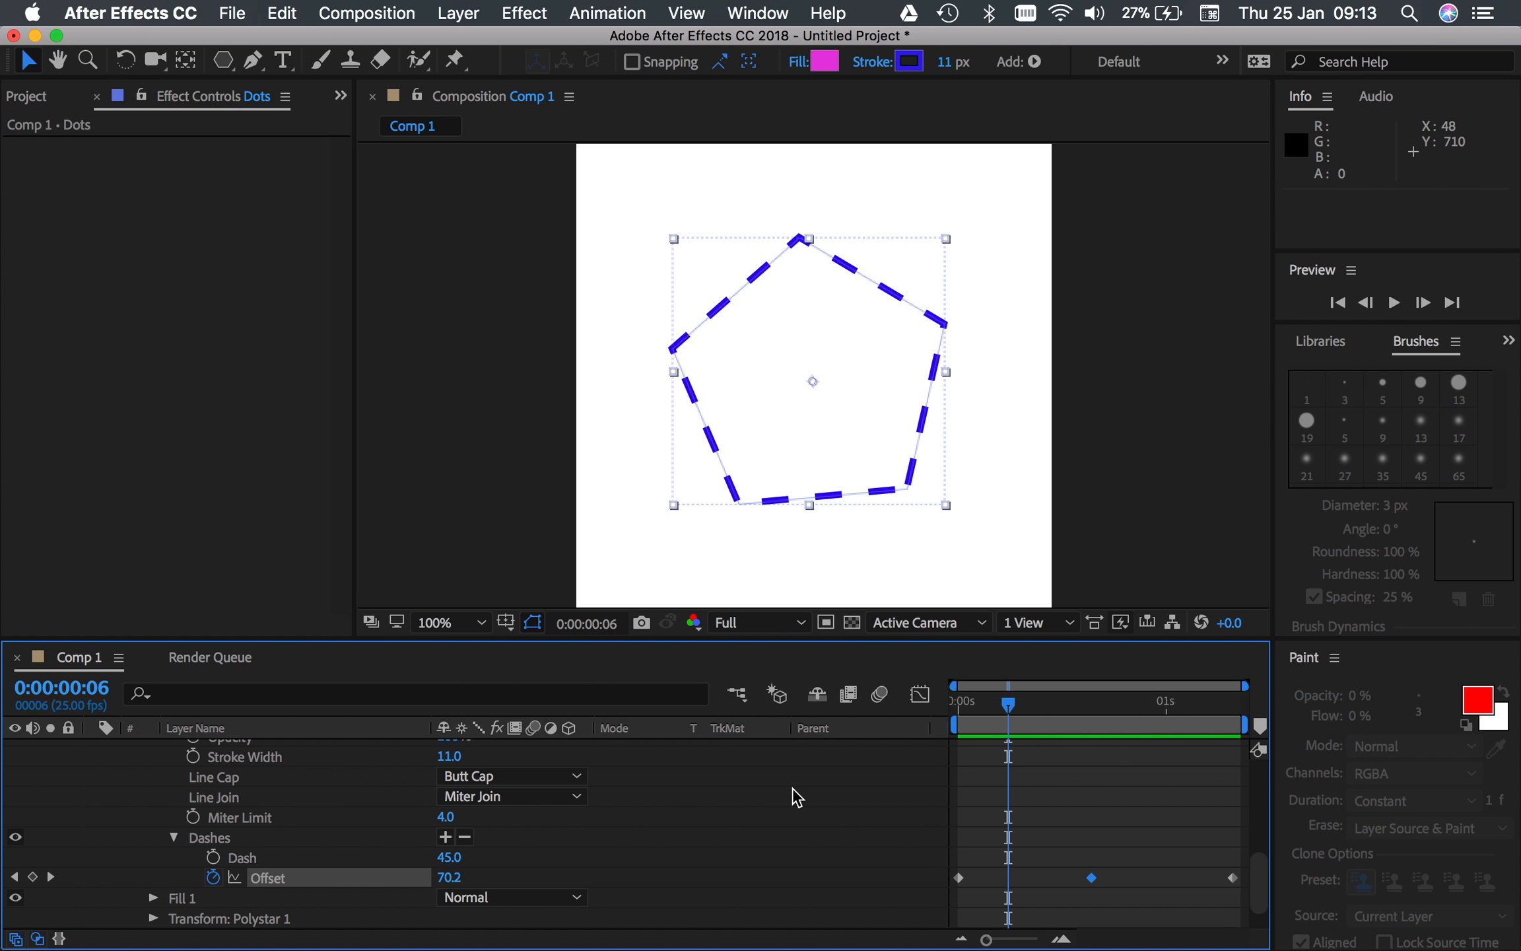
Collapse the Dots layer's properties, turn on the Polystar layer's visibility and scrub the two layers together.
scroll(263, 793, up, 5)
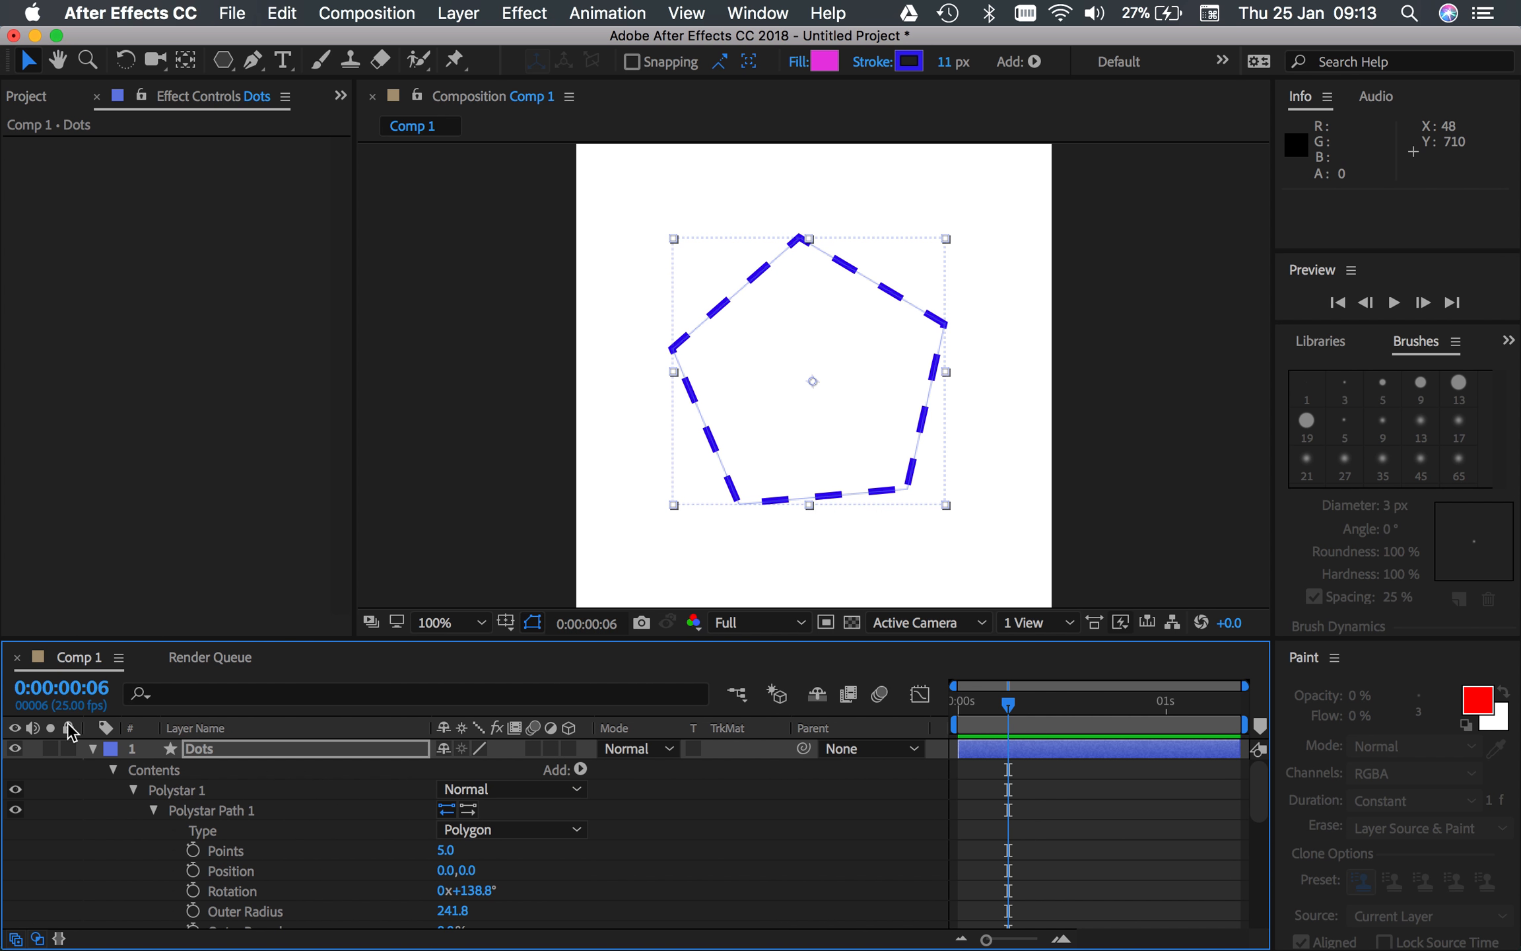
click(93, 749)
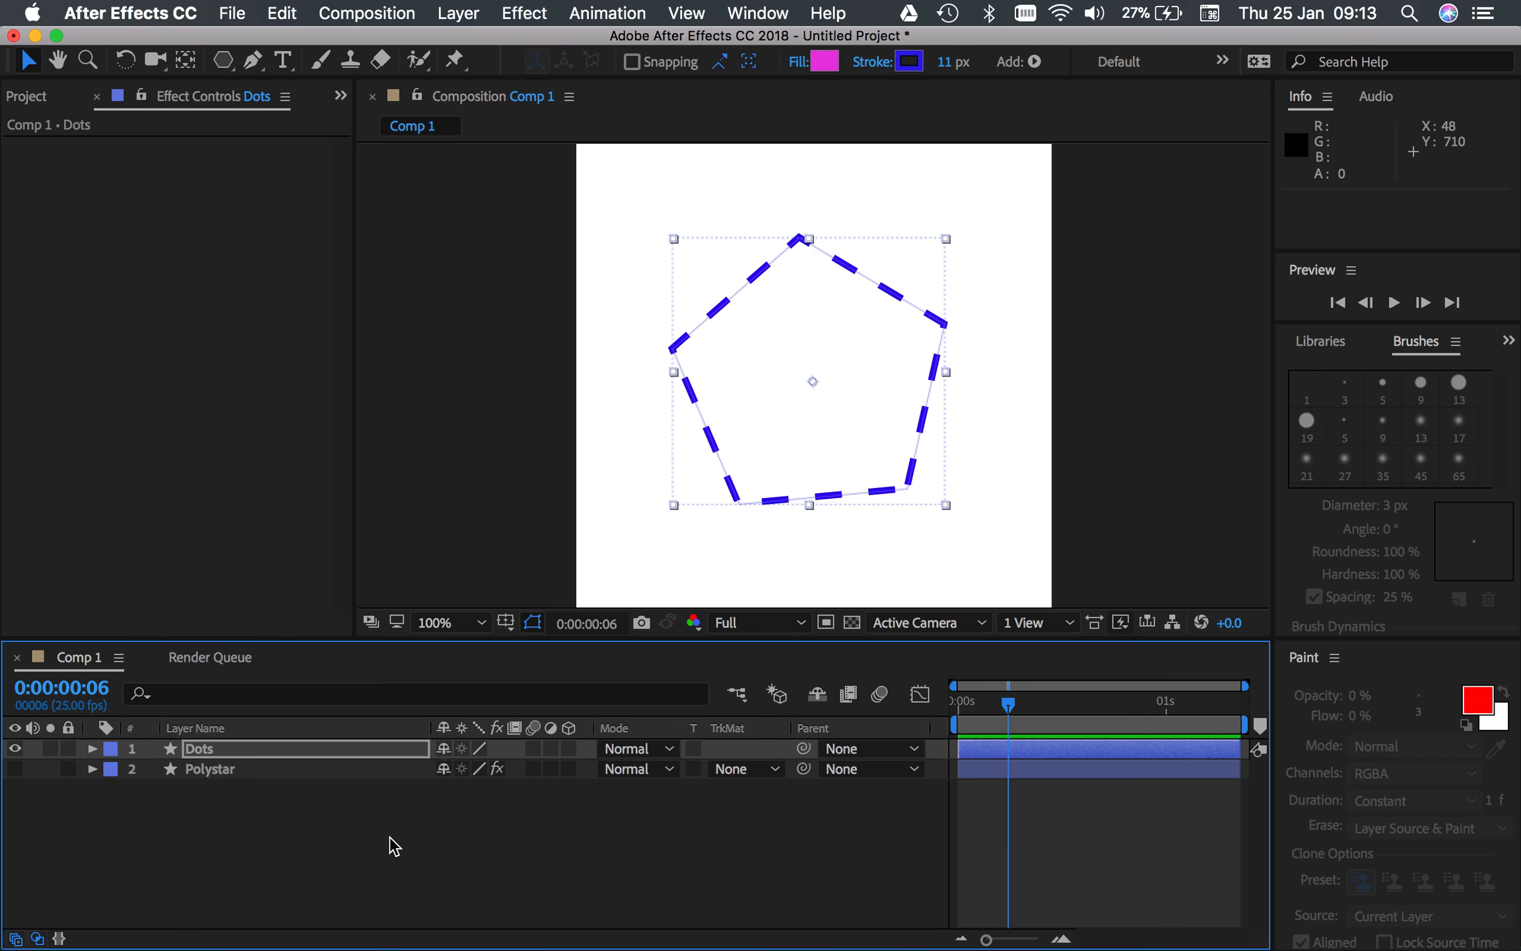
mouse_move(1009, 704)
mouse_down()
mouse_move(972, 702)
mouse_move(1025, 703)
mouse_move(992, 704)
mouse_up()
click(15, 769)
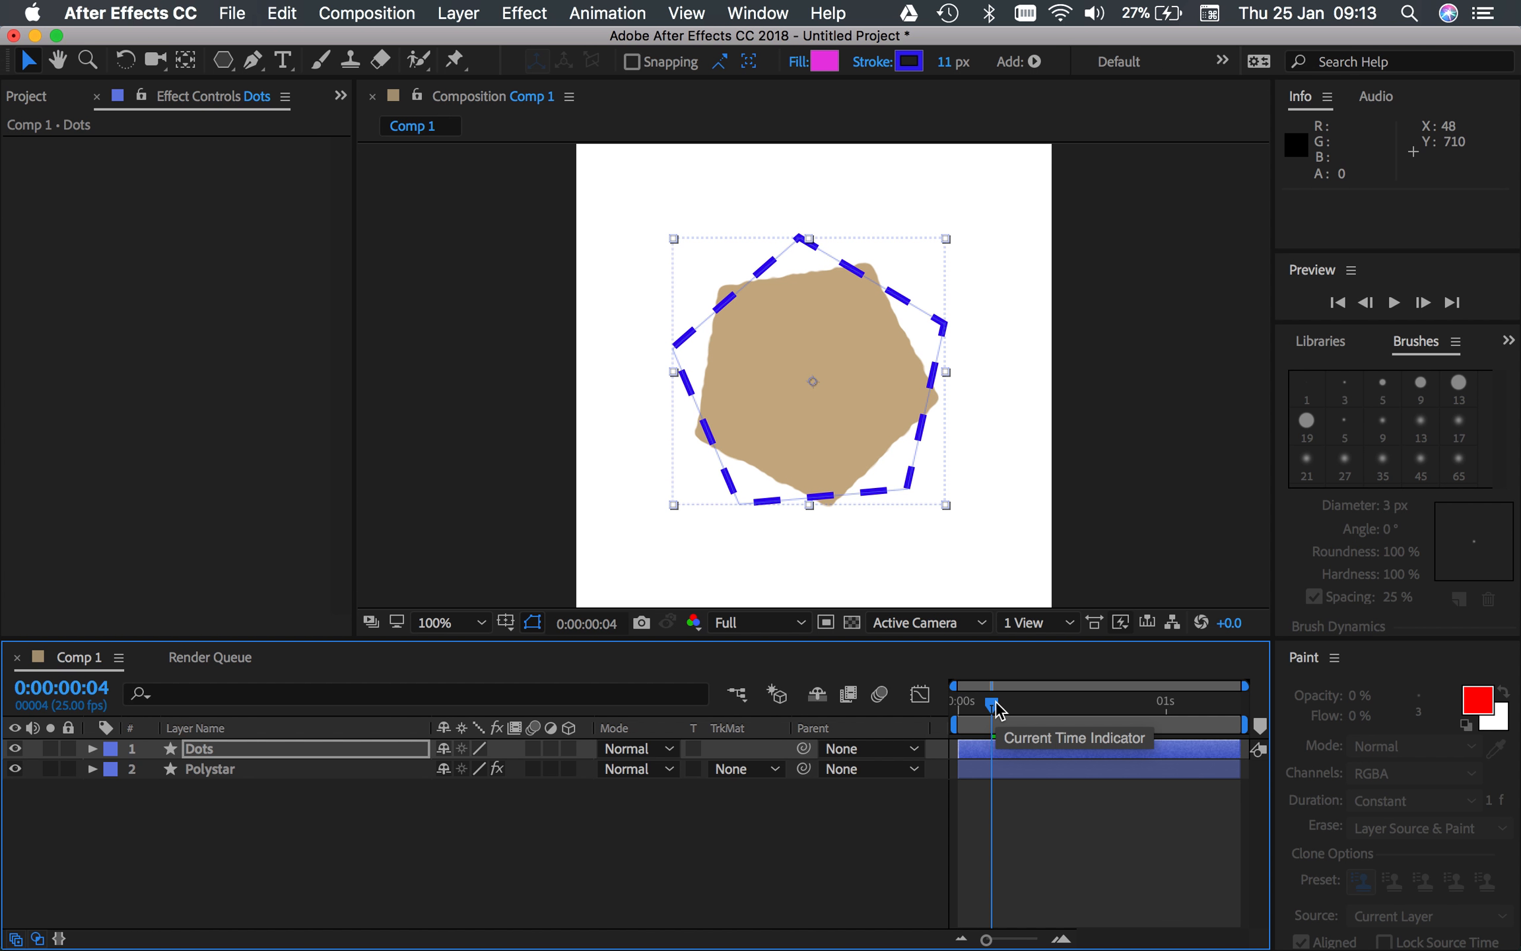
drag(996, 705, 934, 776)
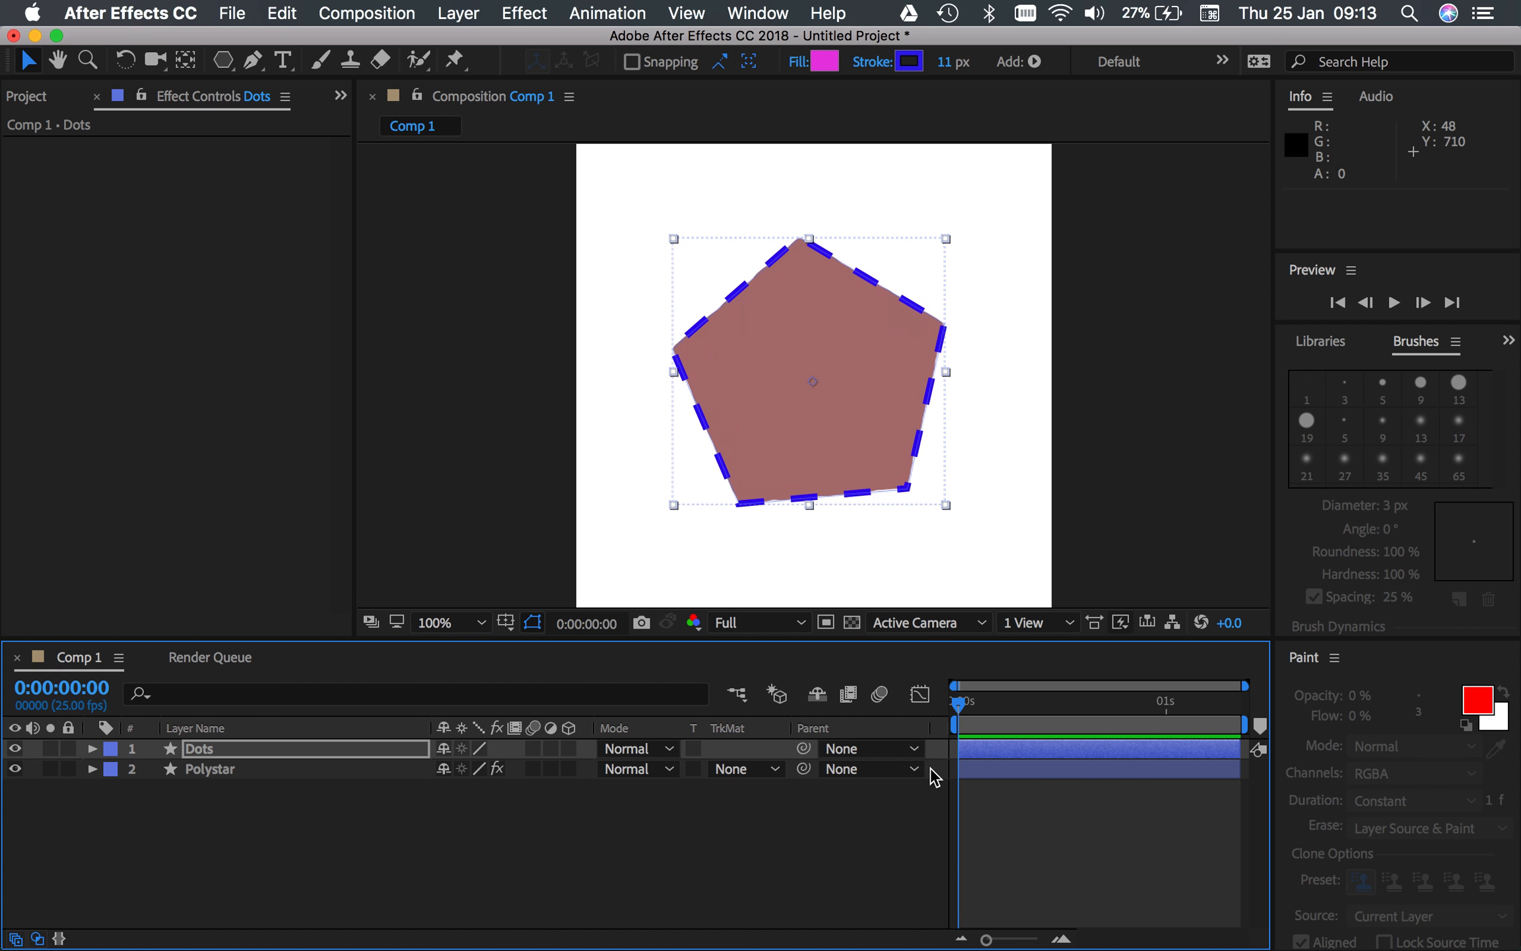
Parent the Dots layer to the Polystar layer and scrub the timeline to check their motion.
click(546, 859)
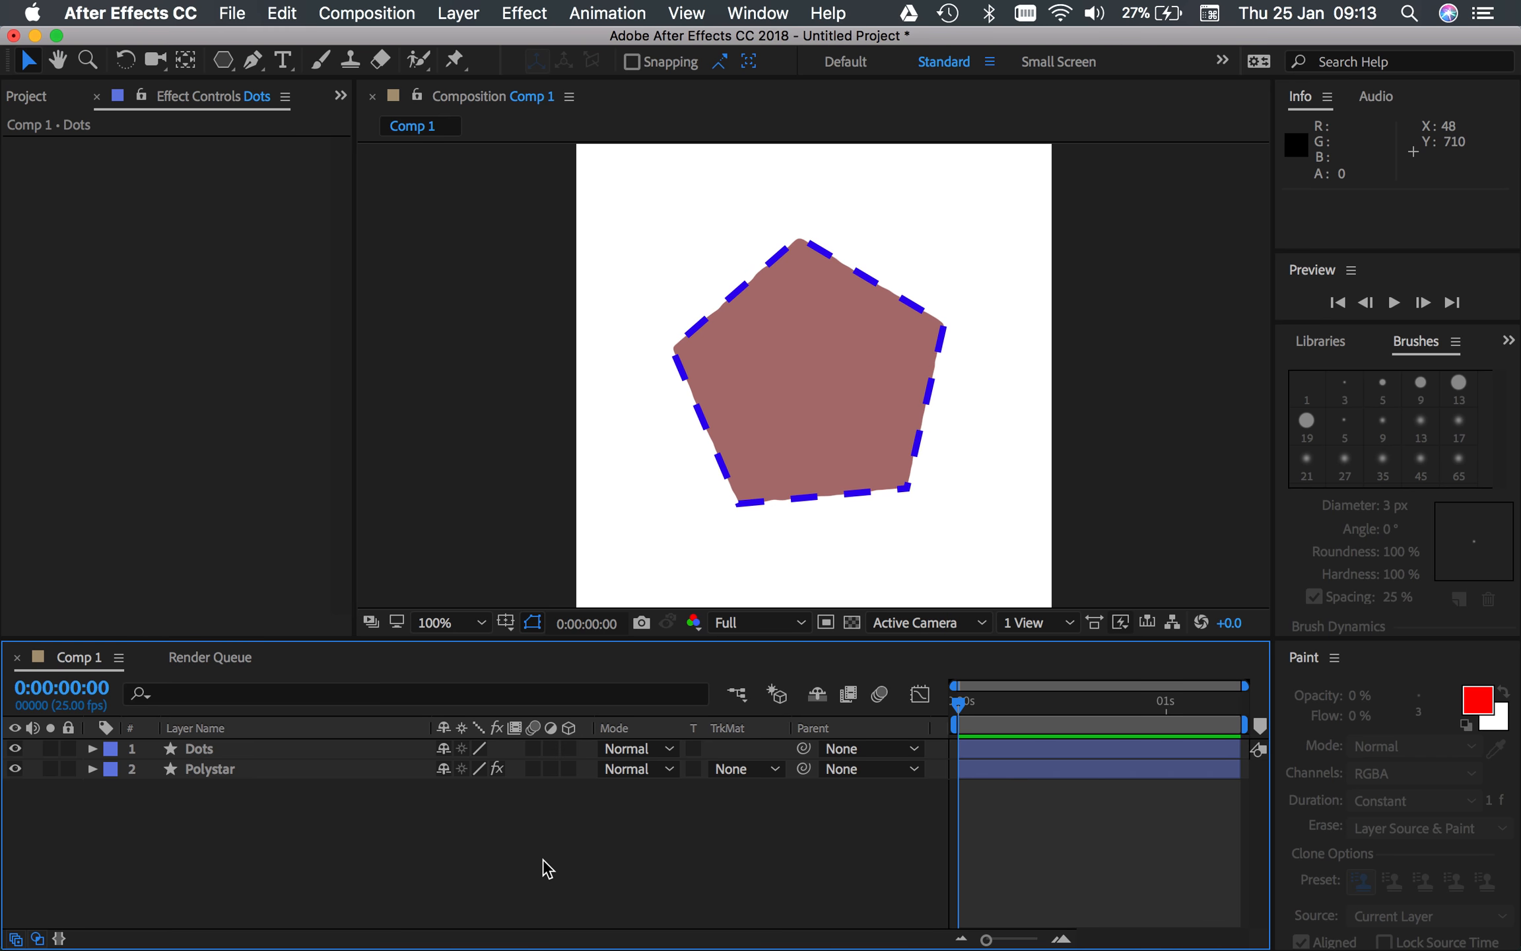
click(208, 752)
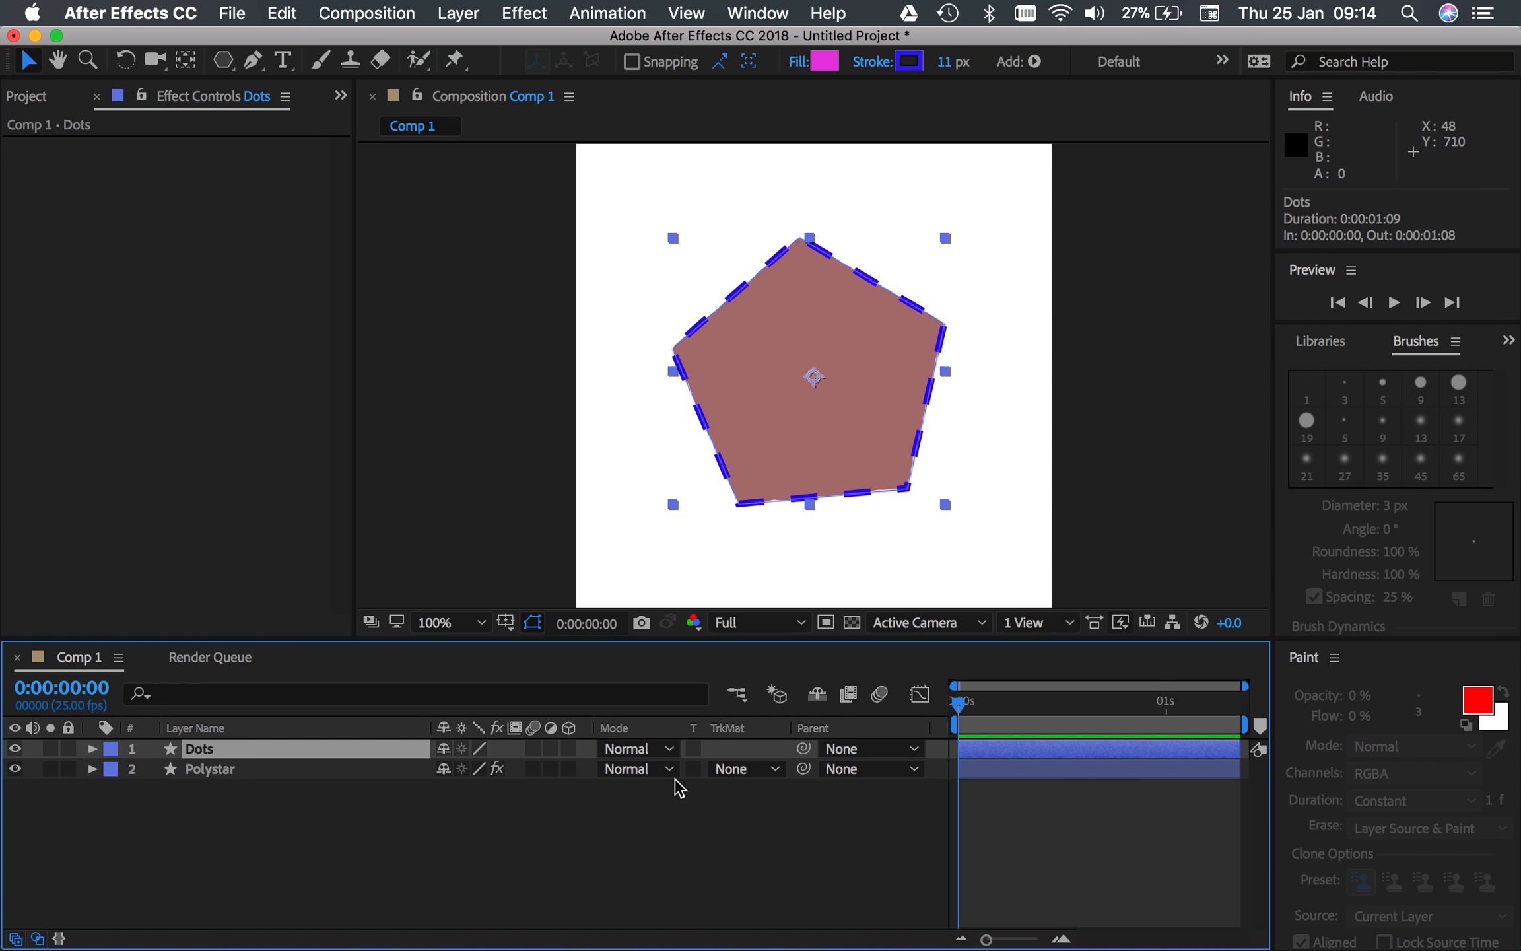
click(913, 748)
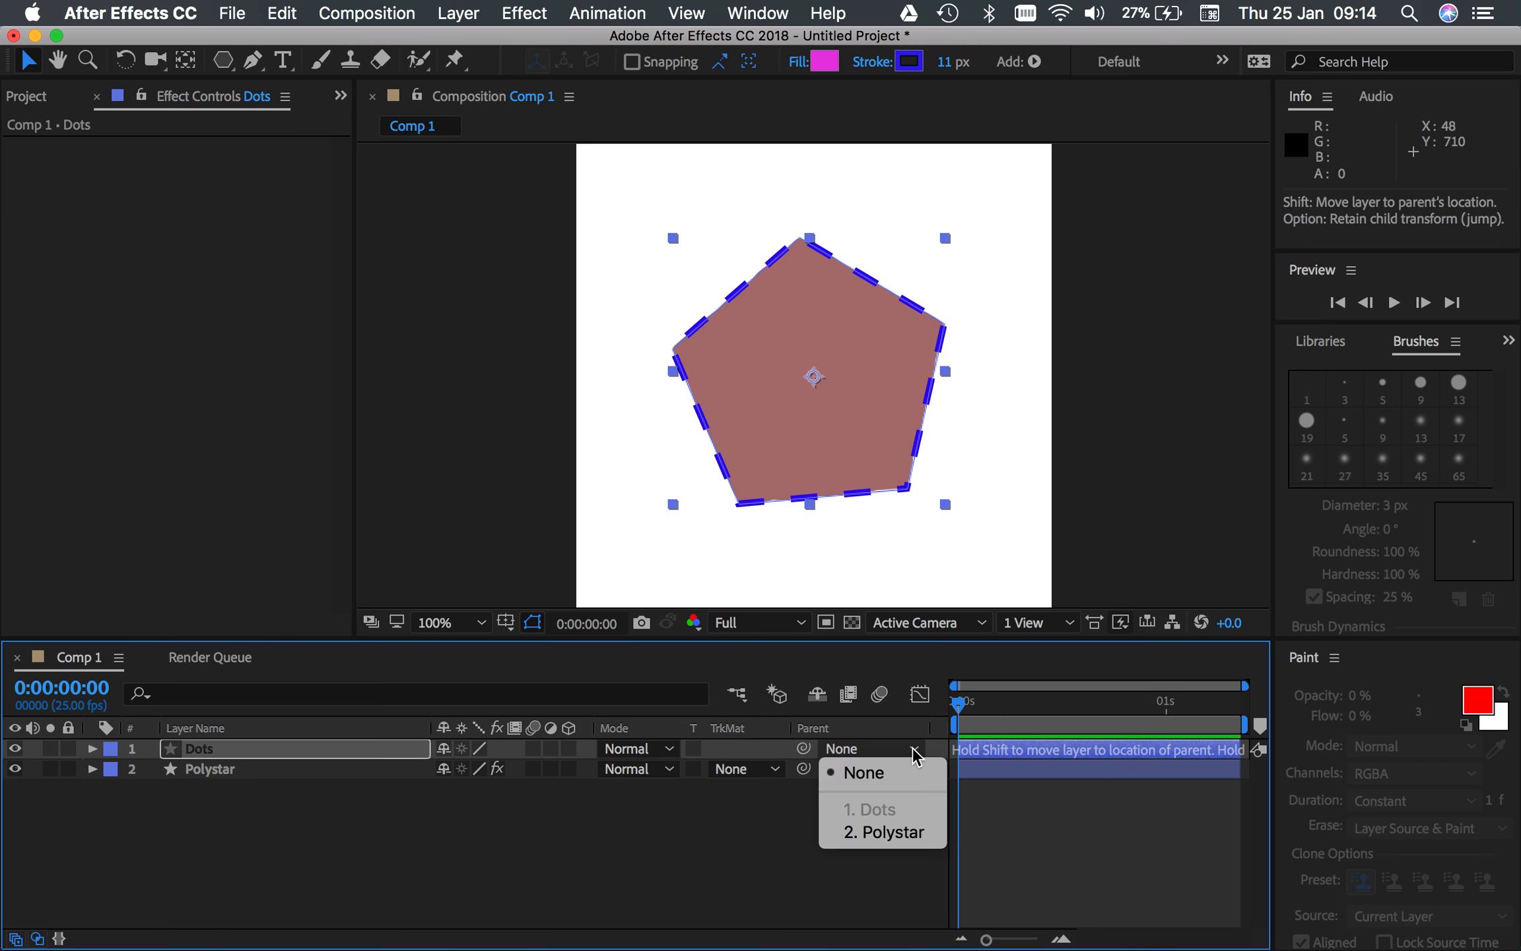
click(900, 831)
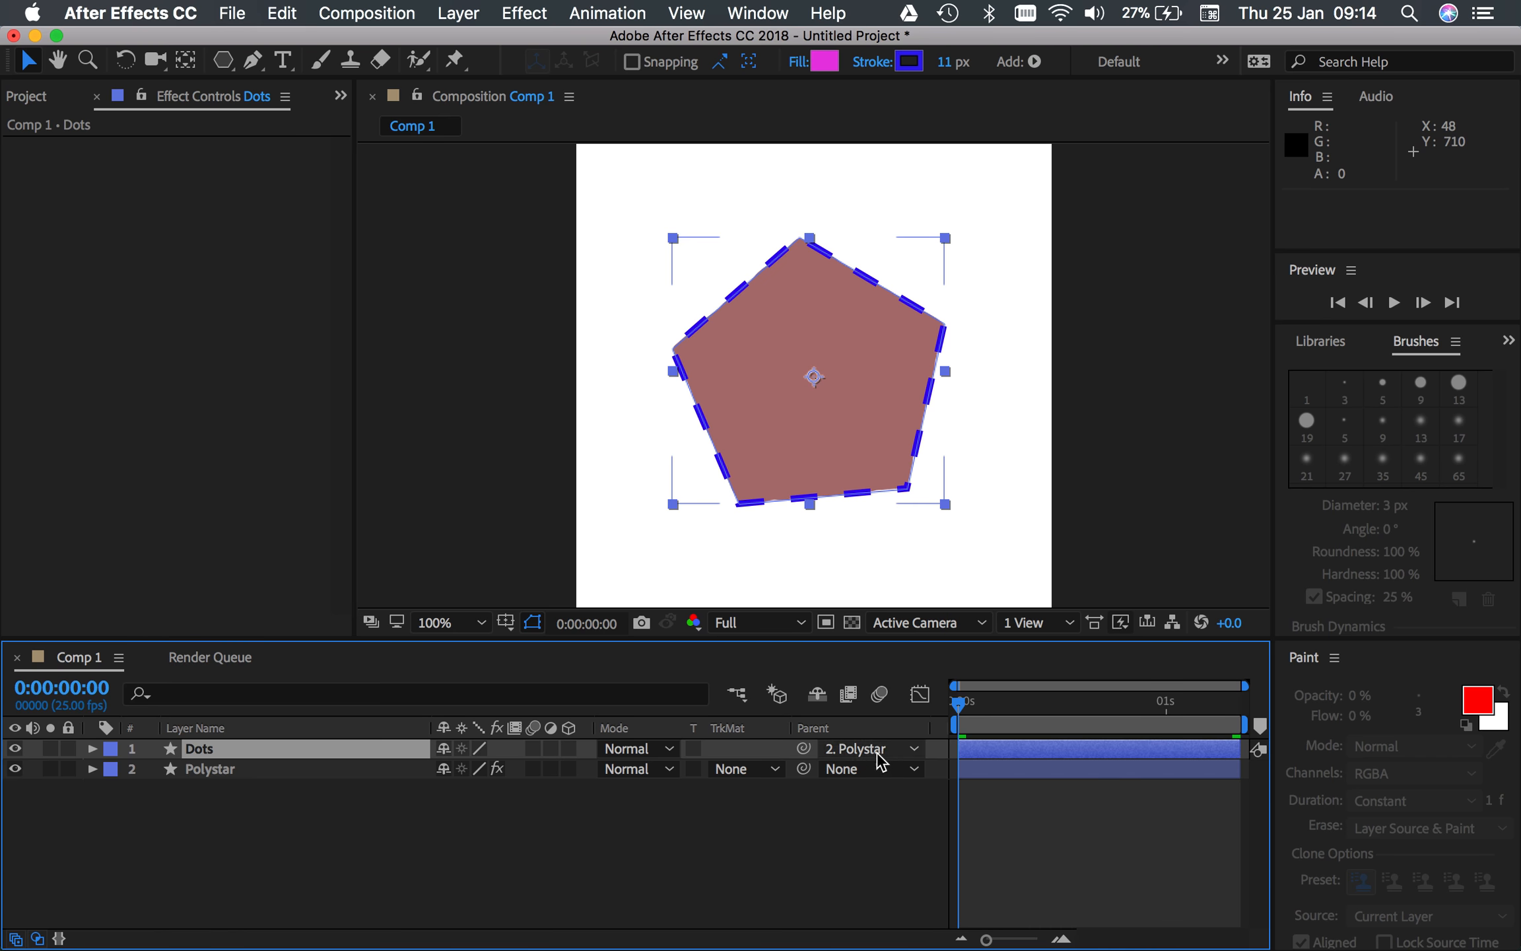
drag(960, 705, 908, 736)
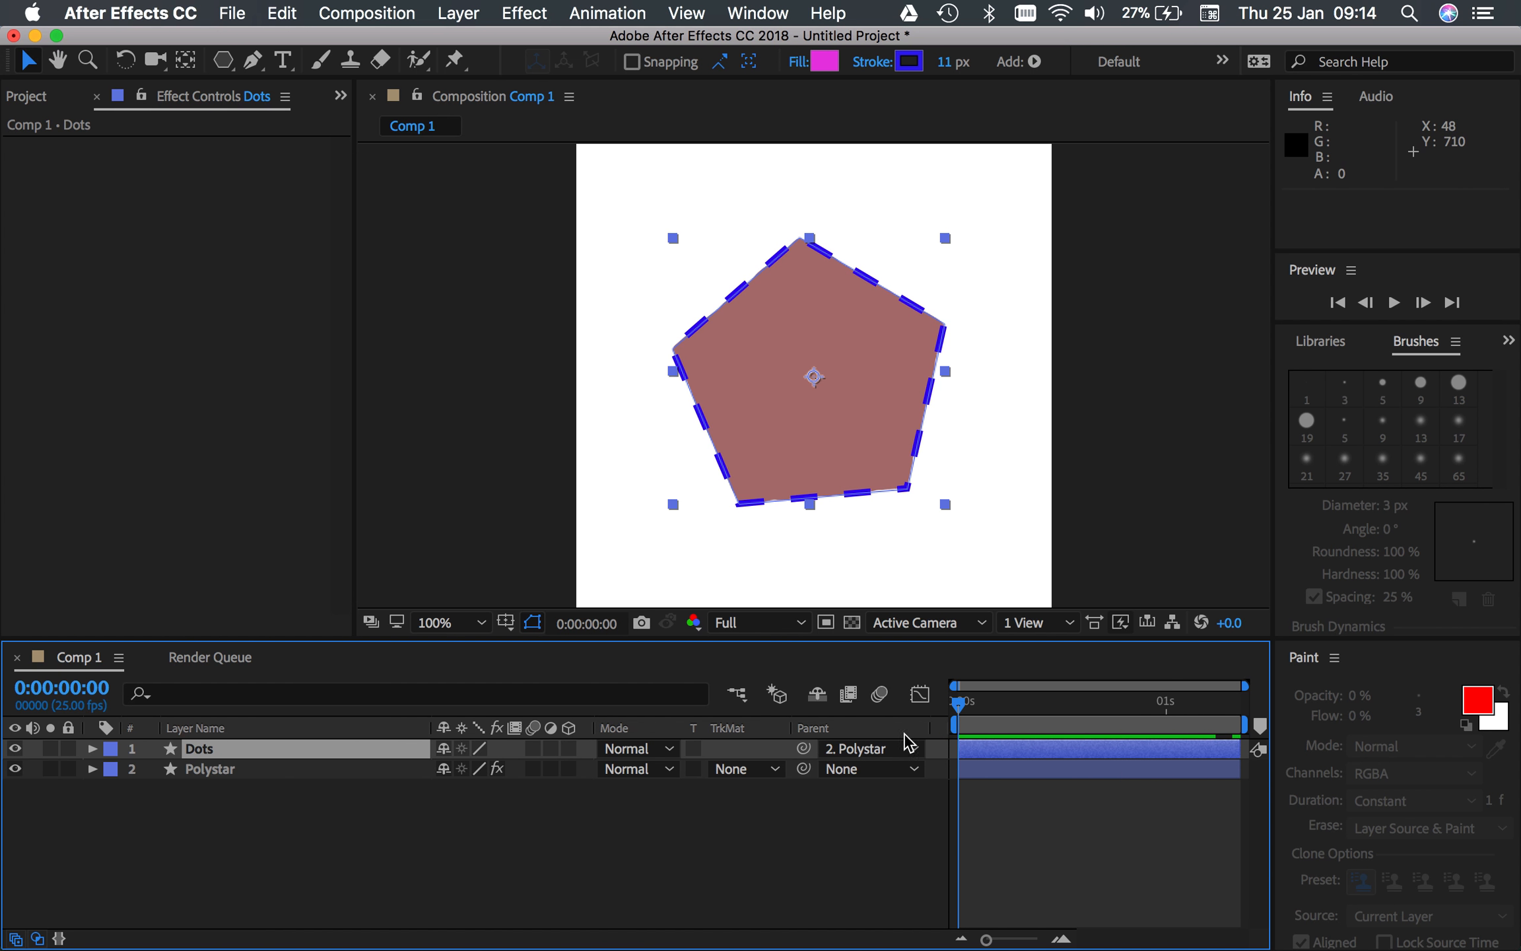
Reset the Dots layer's parent to None, link it to Polystar again with the parent pick whip and scrub the result.
click(904, 749)
click(865, 772)
drag(807, 749, 303, 776)
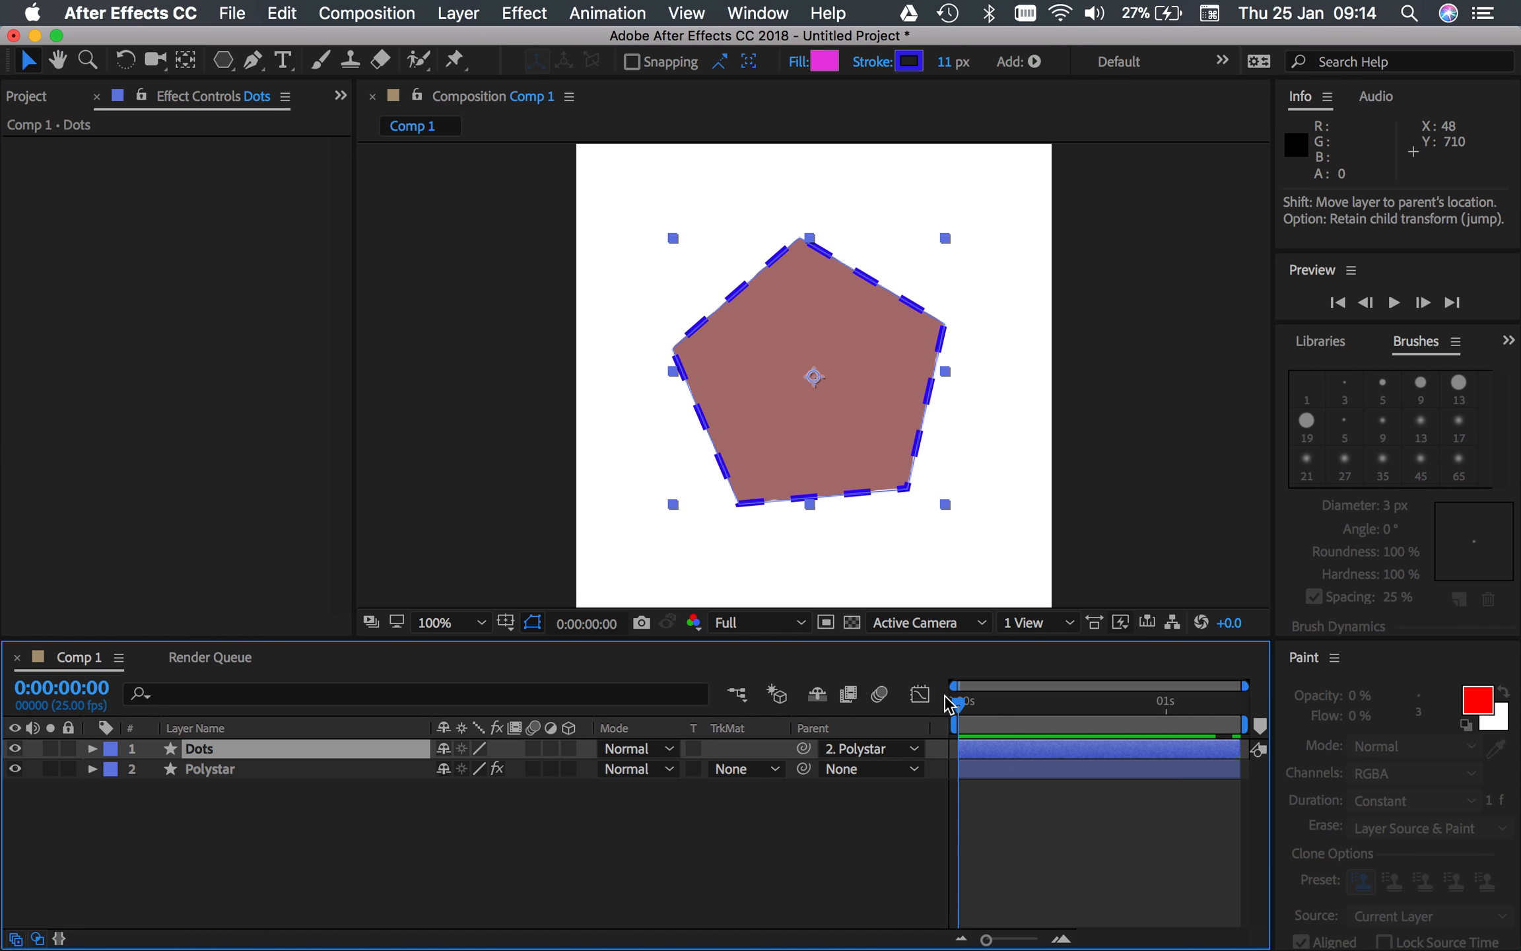
drag(965, 710, 926, 726)
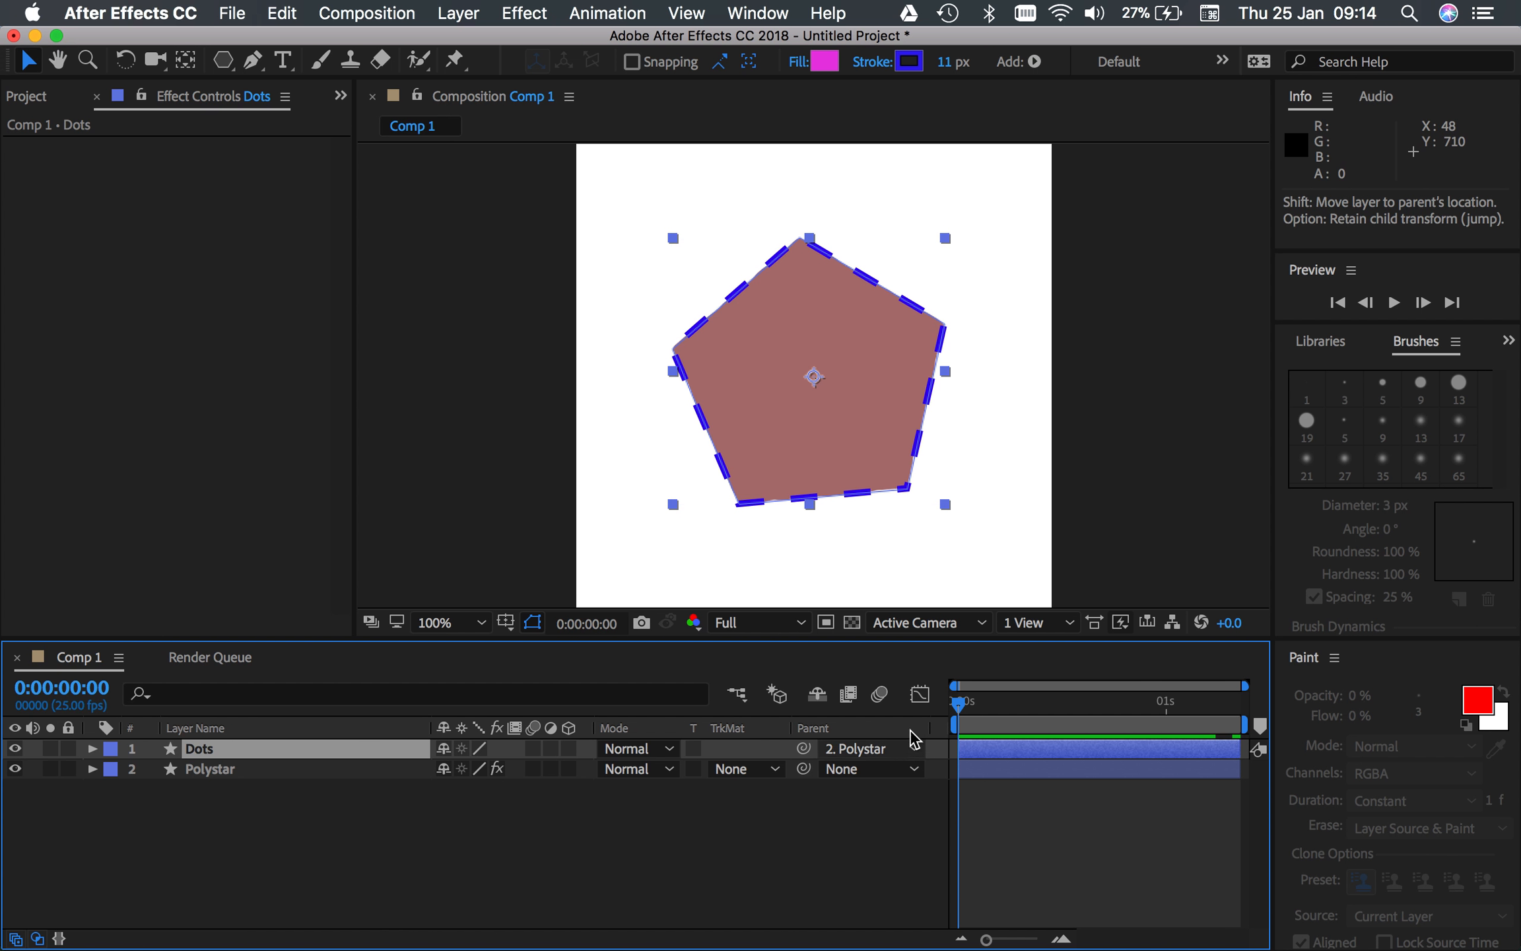
Add a new empty shape layer above Dots and rename it Drawing.
click(1055, 847)
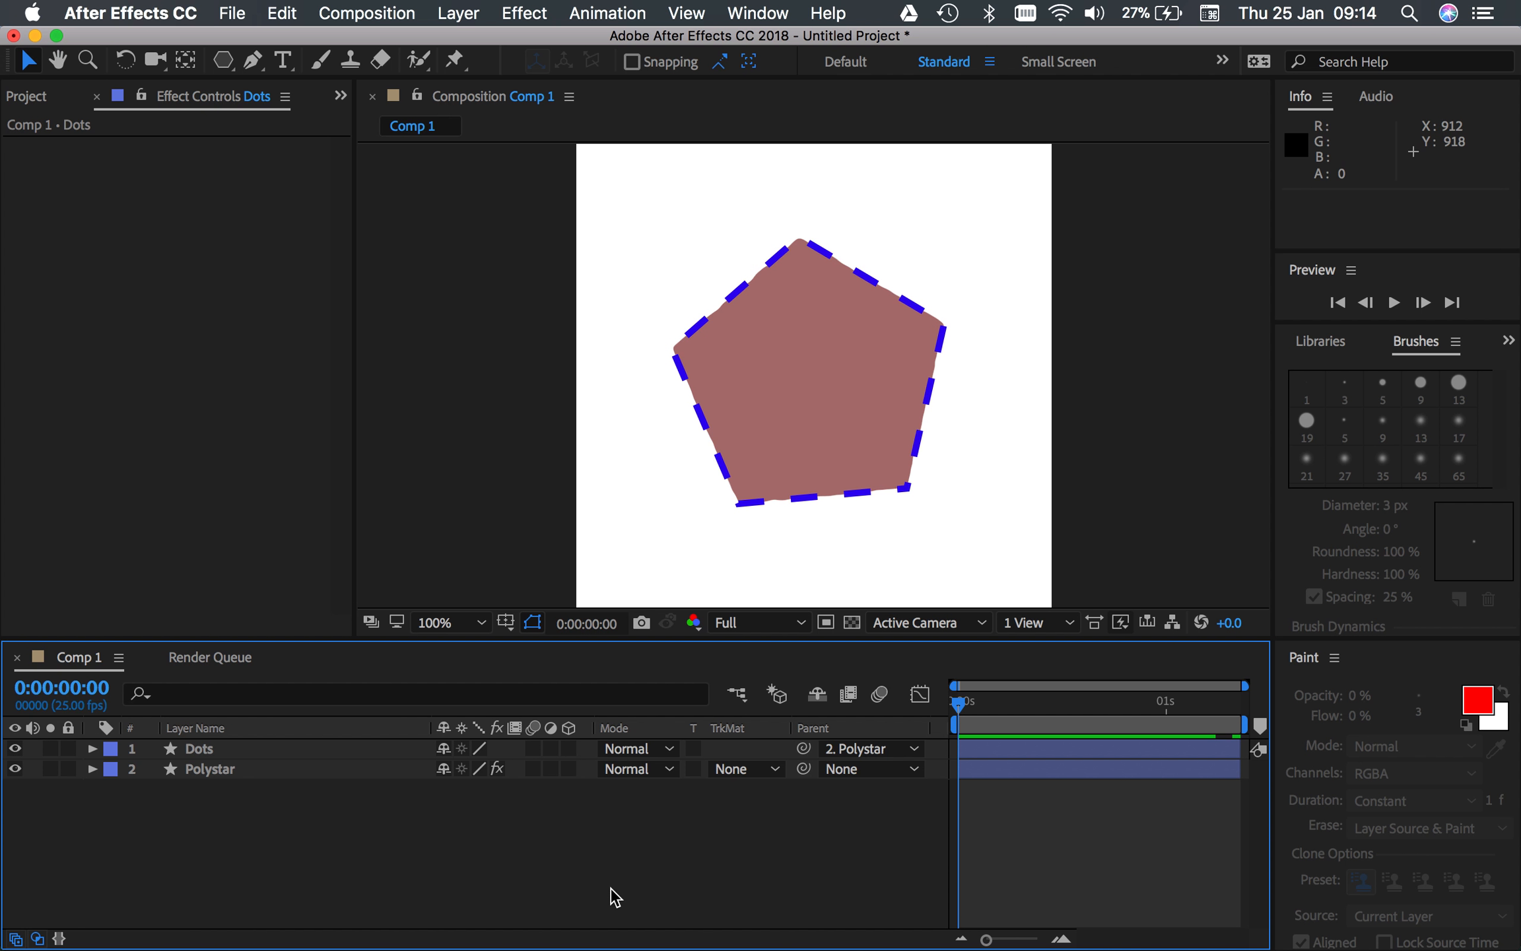
click(453, 16)
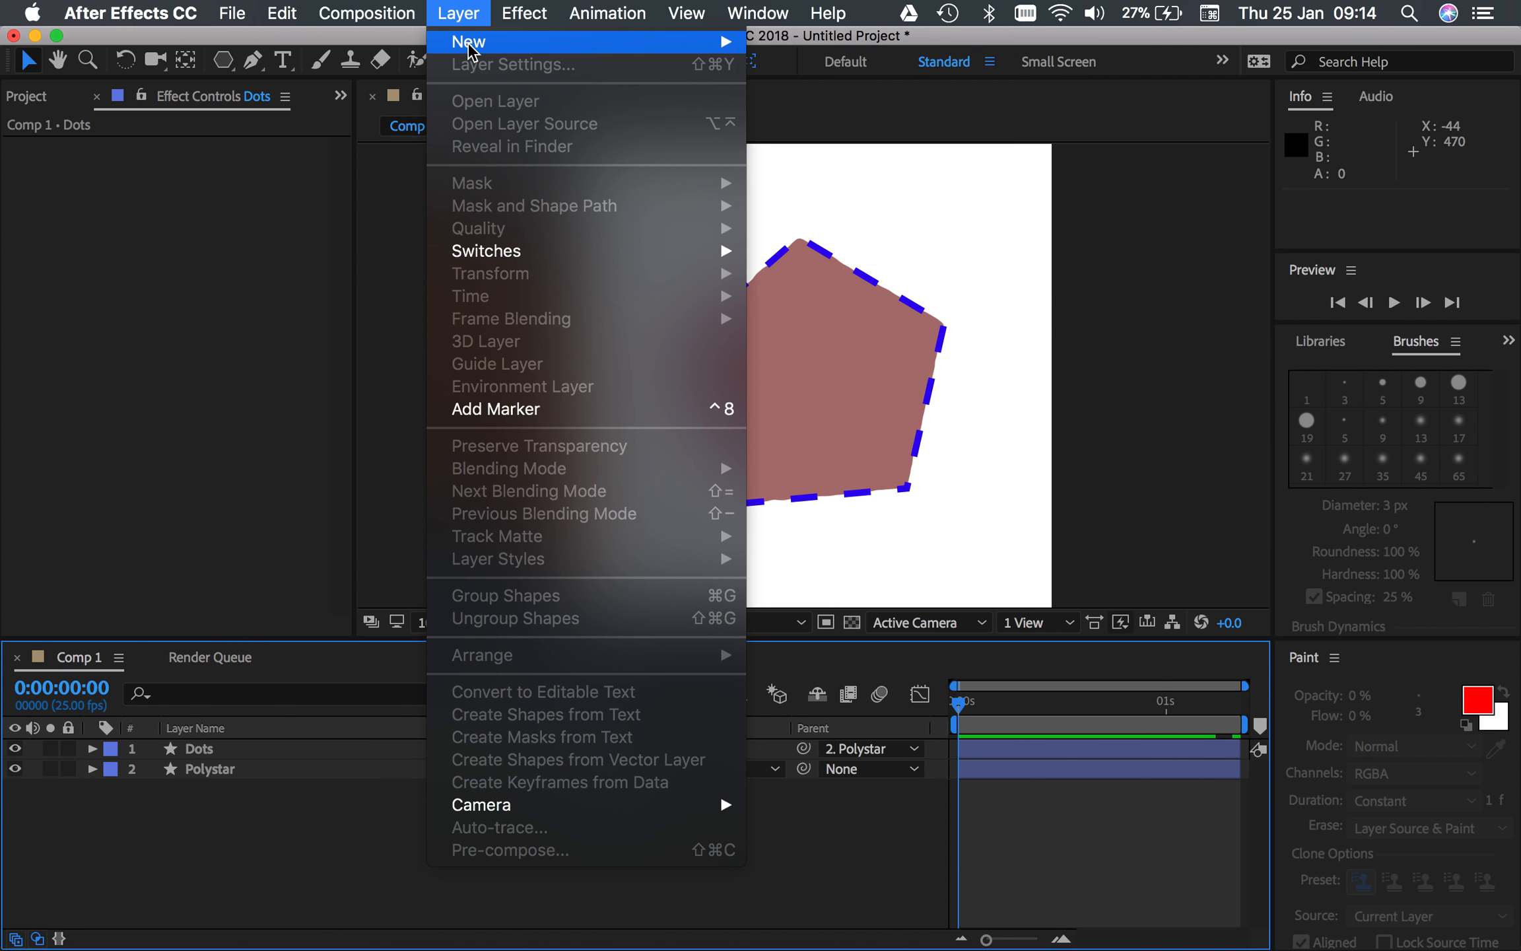
mouse_move(472, 42)
click(900, 162)
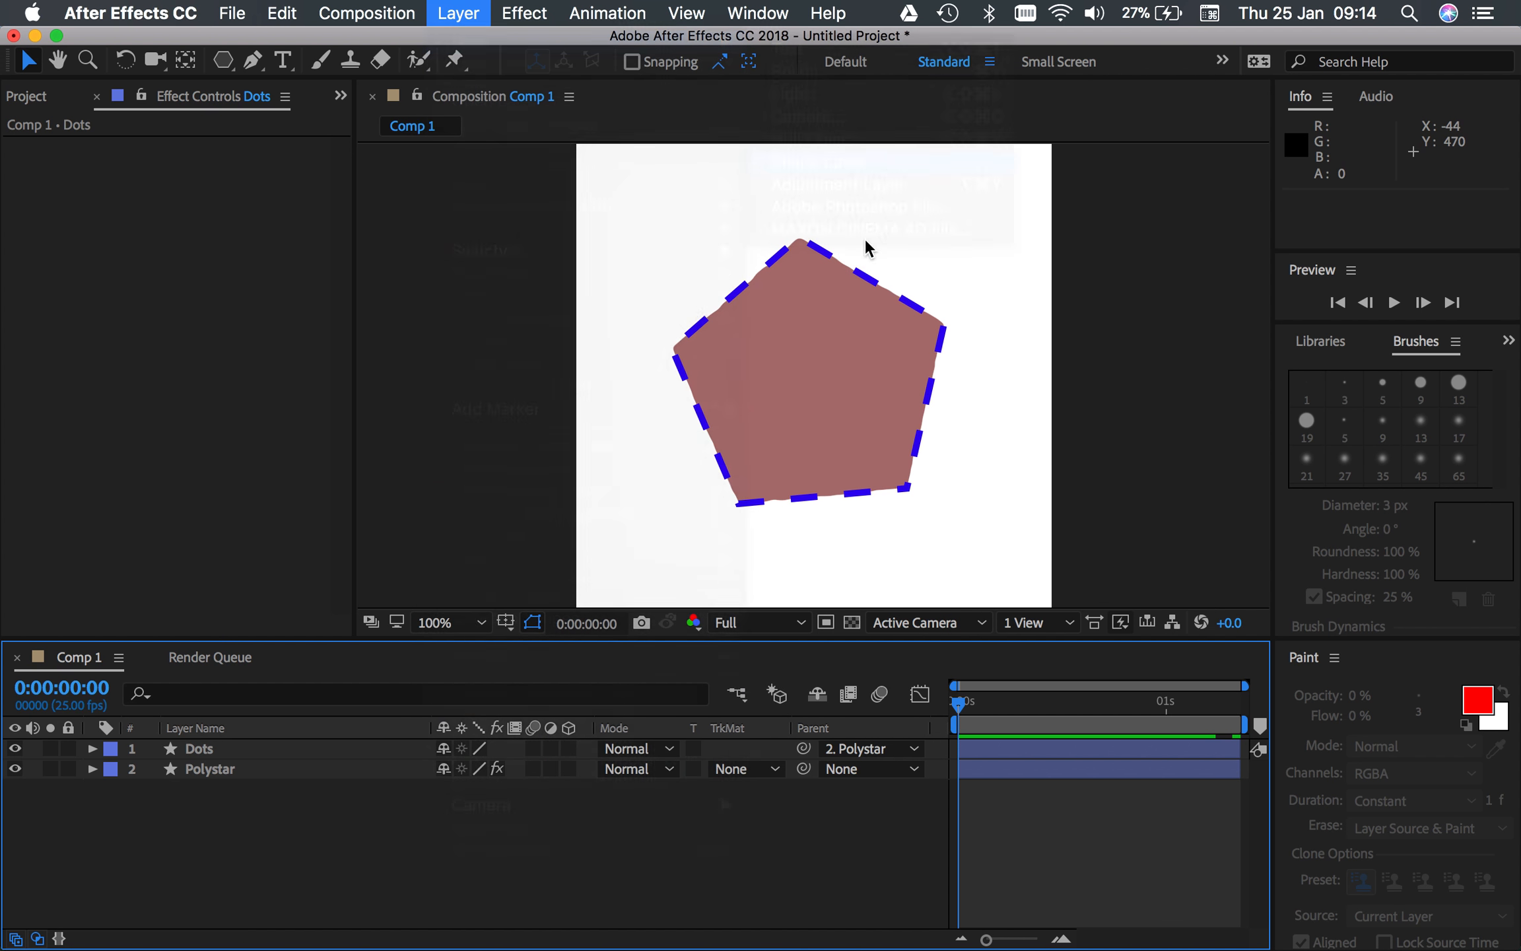
click(220, 844)
click(231, 752)
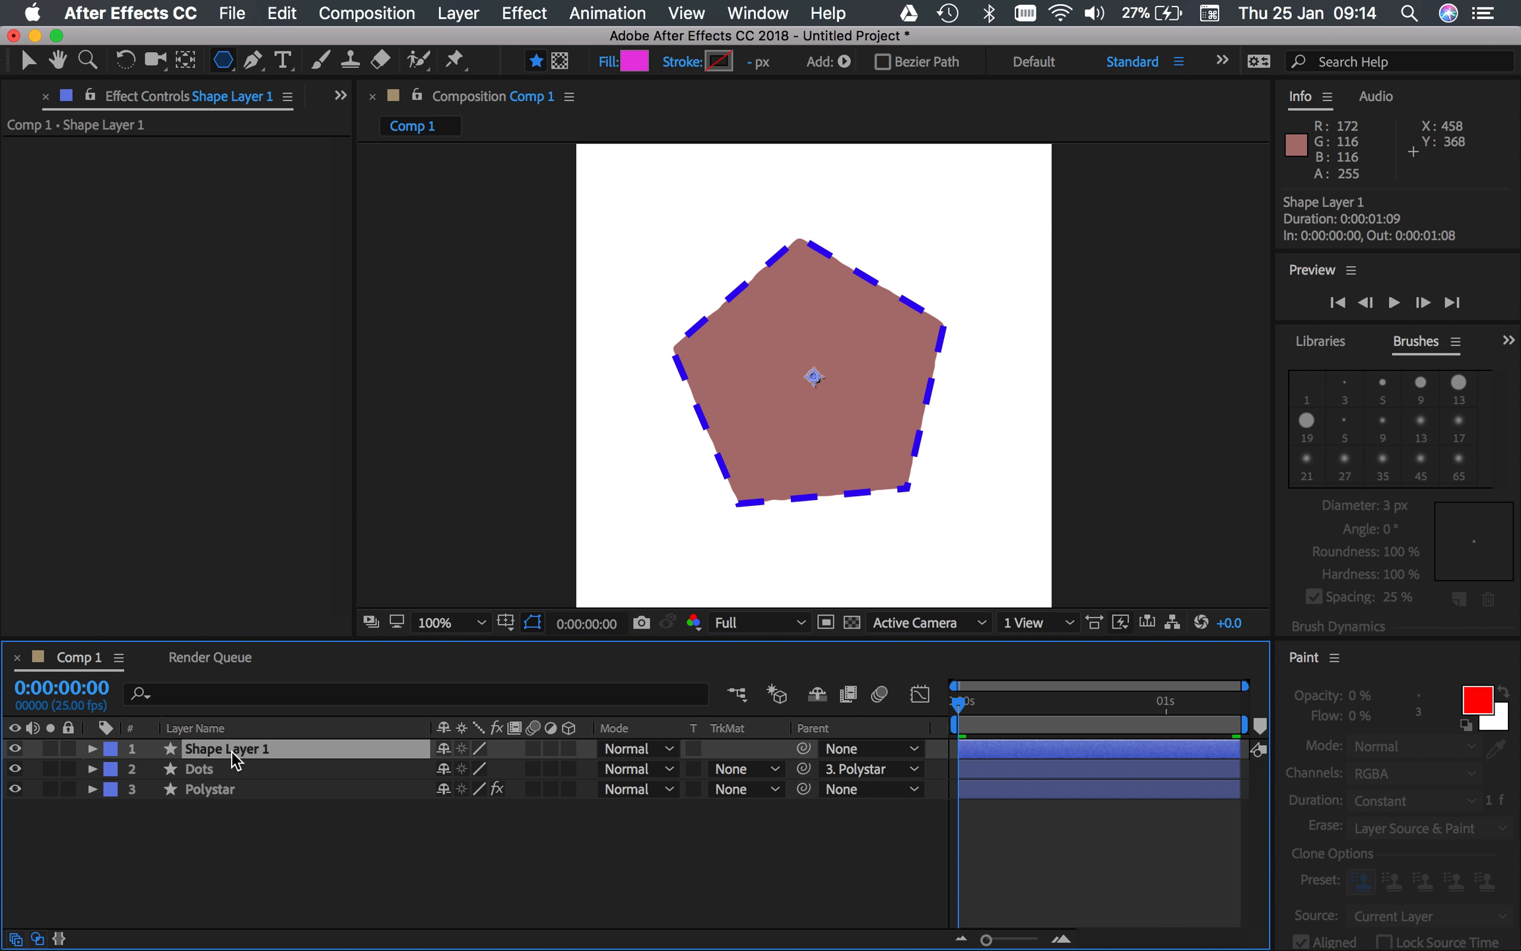
key(Return)
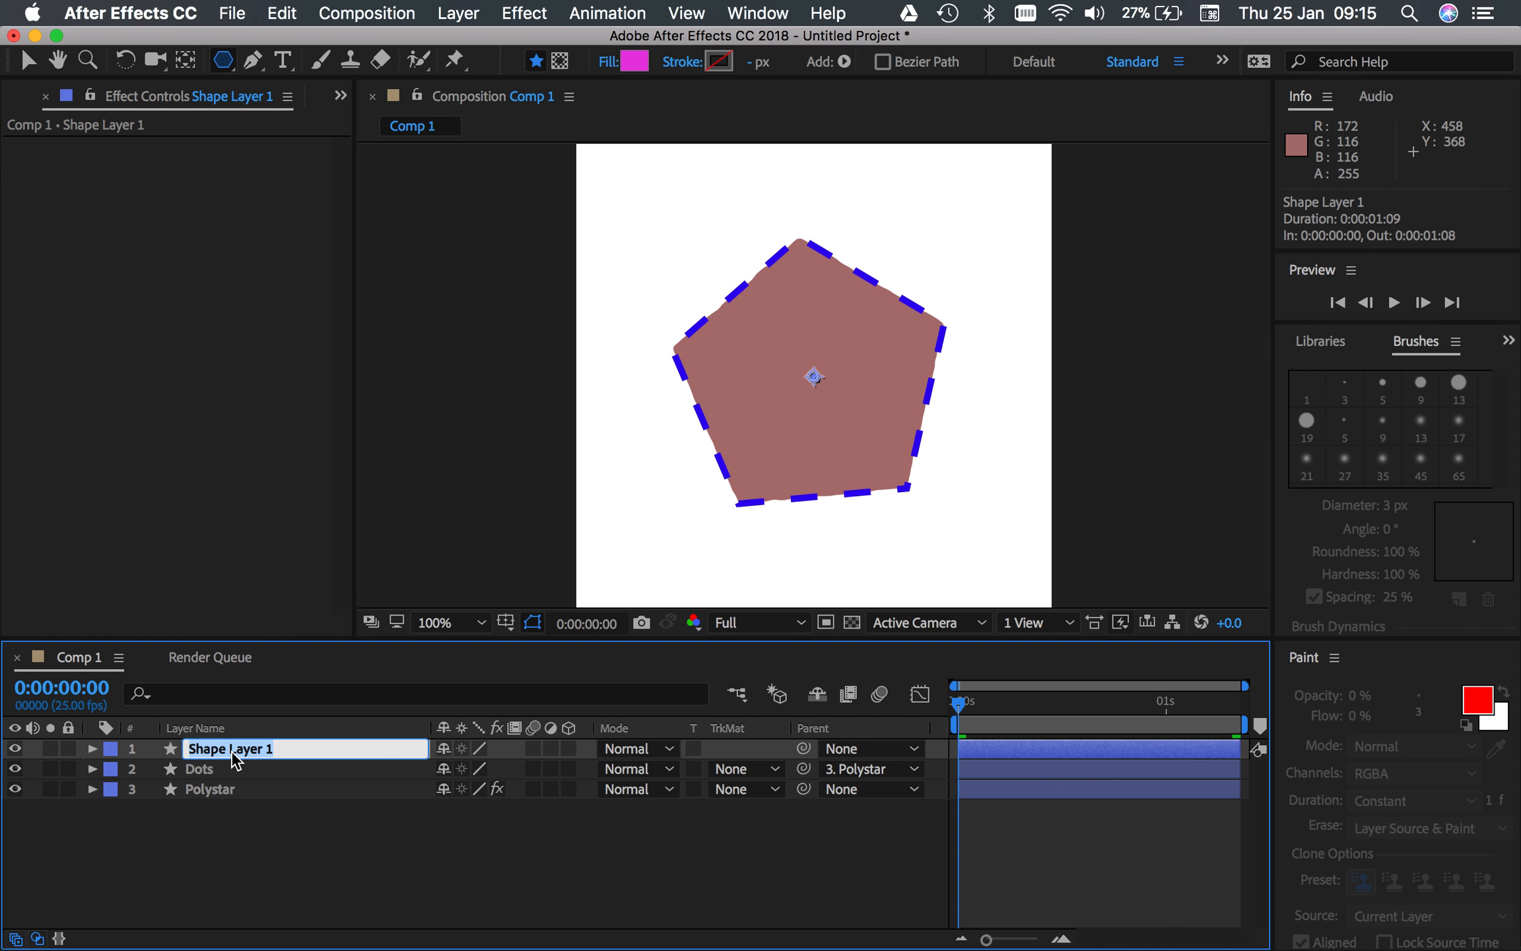
text(Drw)
key(Return)
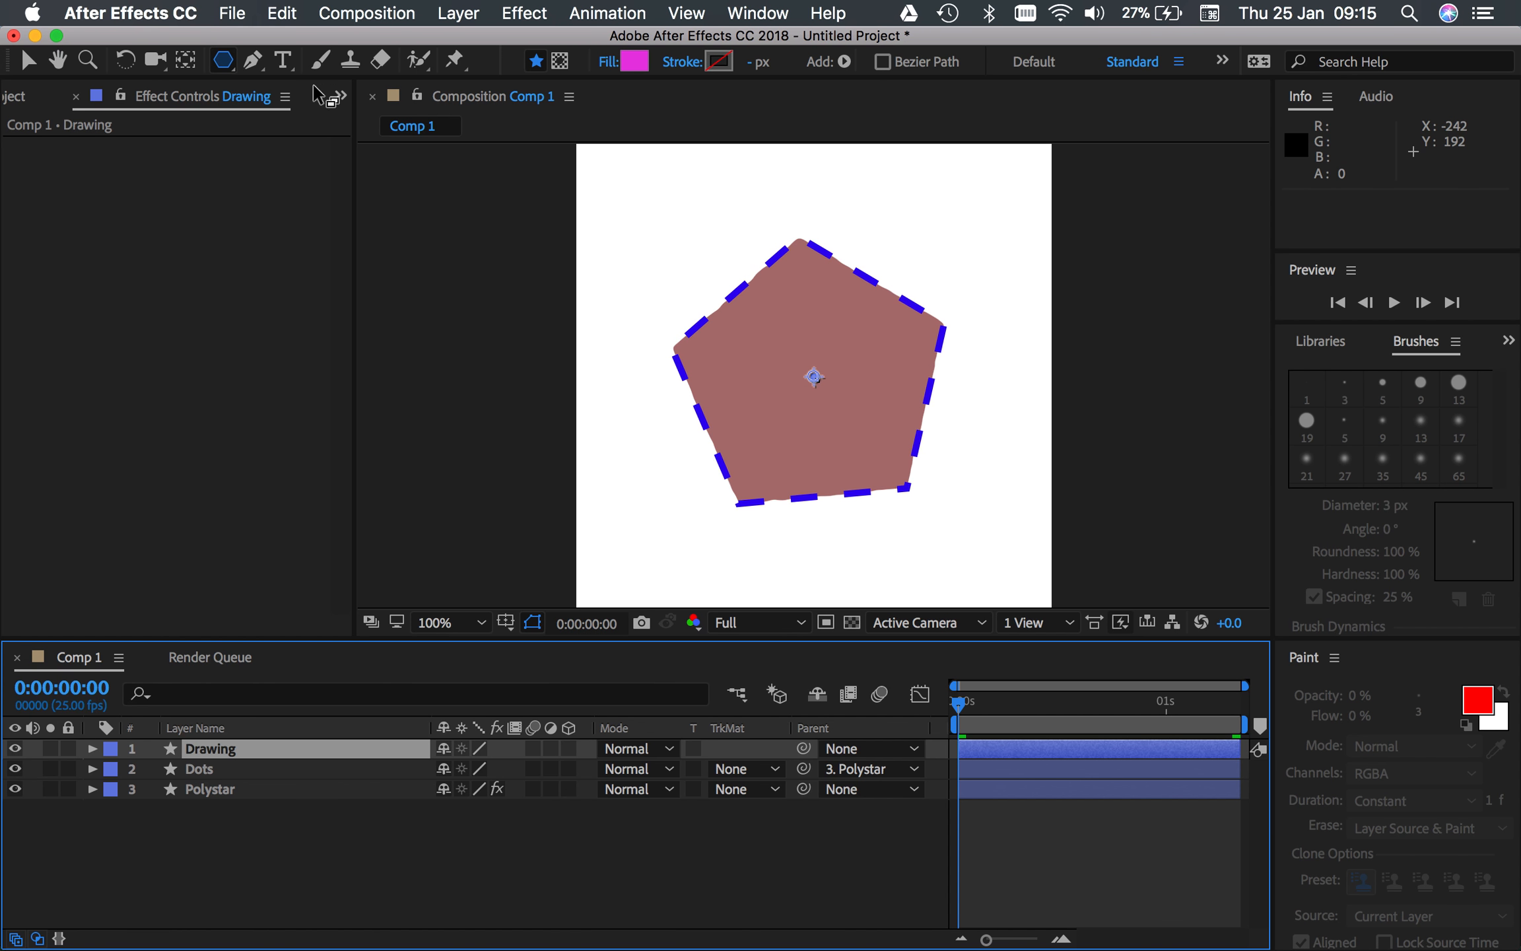
Draw an open zigzag path with the Pen tool beneath the pentagon, rising towards its right end and finishing in a curved hook.
click(253, 62)
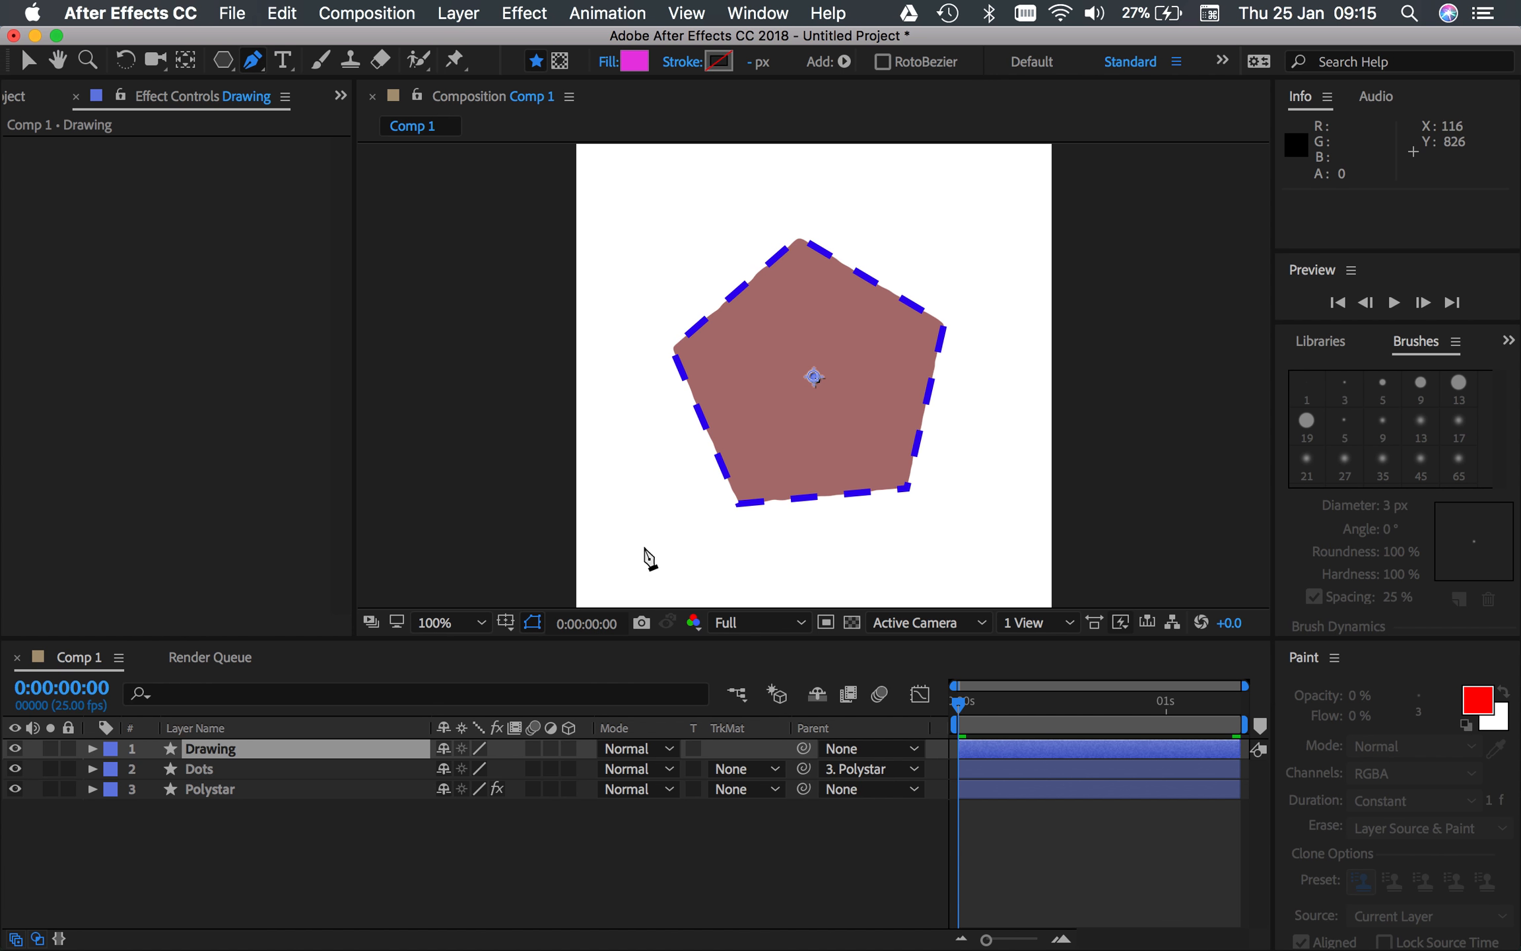
click(623, 545)
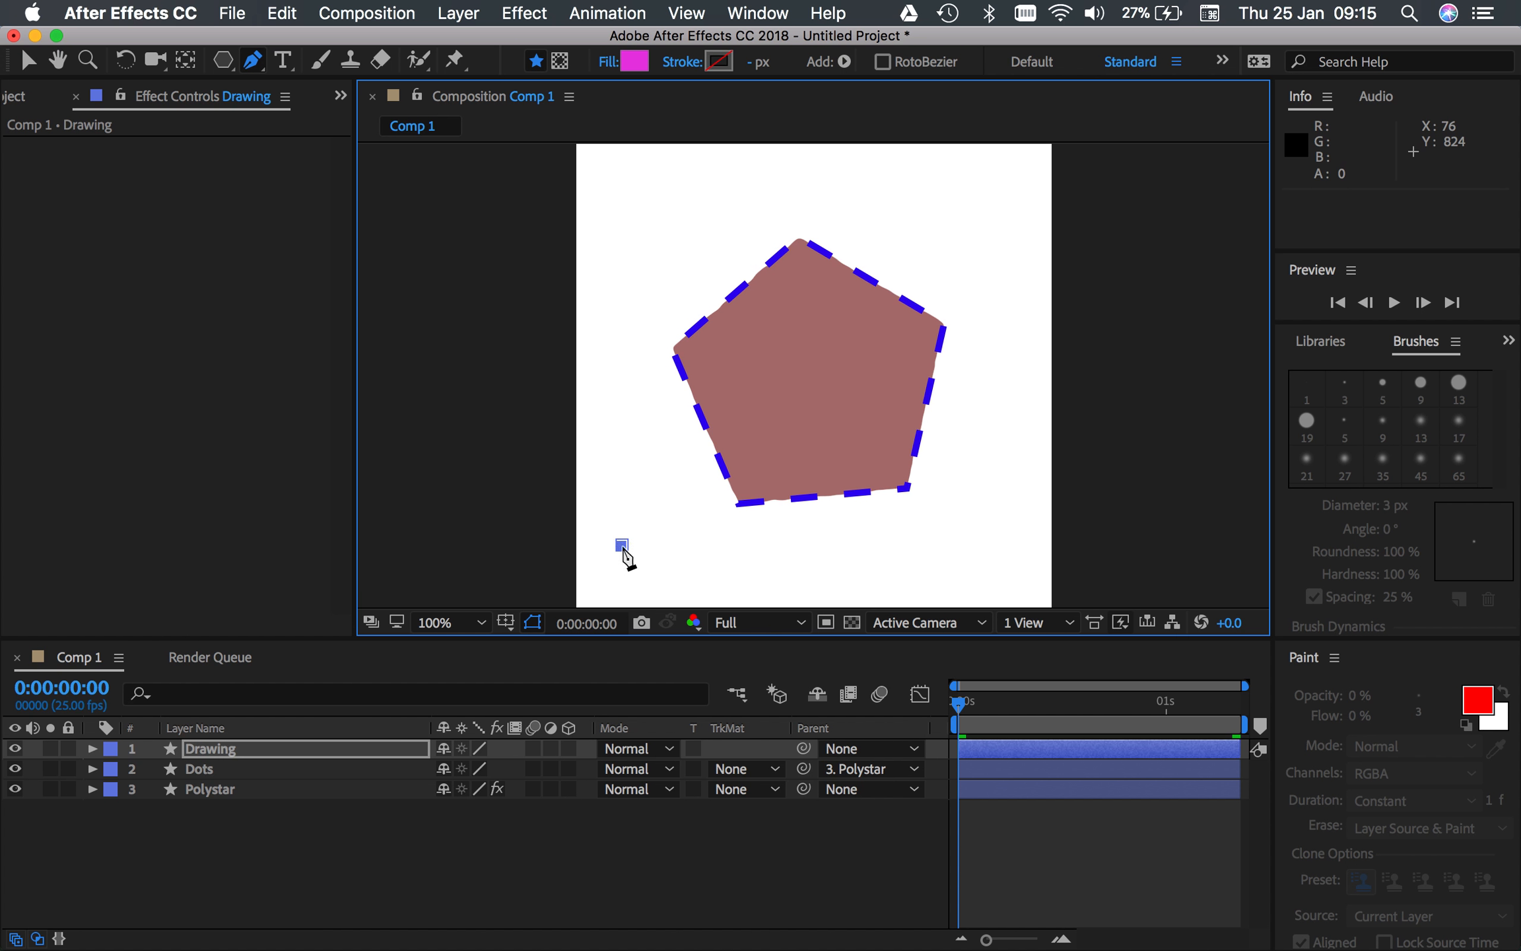
click(671, 534)
click(674, 572)
click(738, 548)
click(764, 579)
click(797, 537)
click(848, 587)
click(870, 539)
click(933, 579)
click(922, 499)
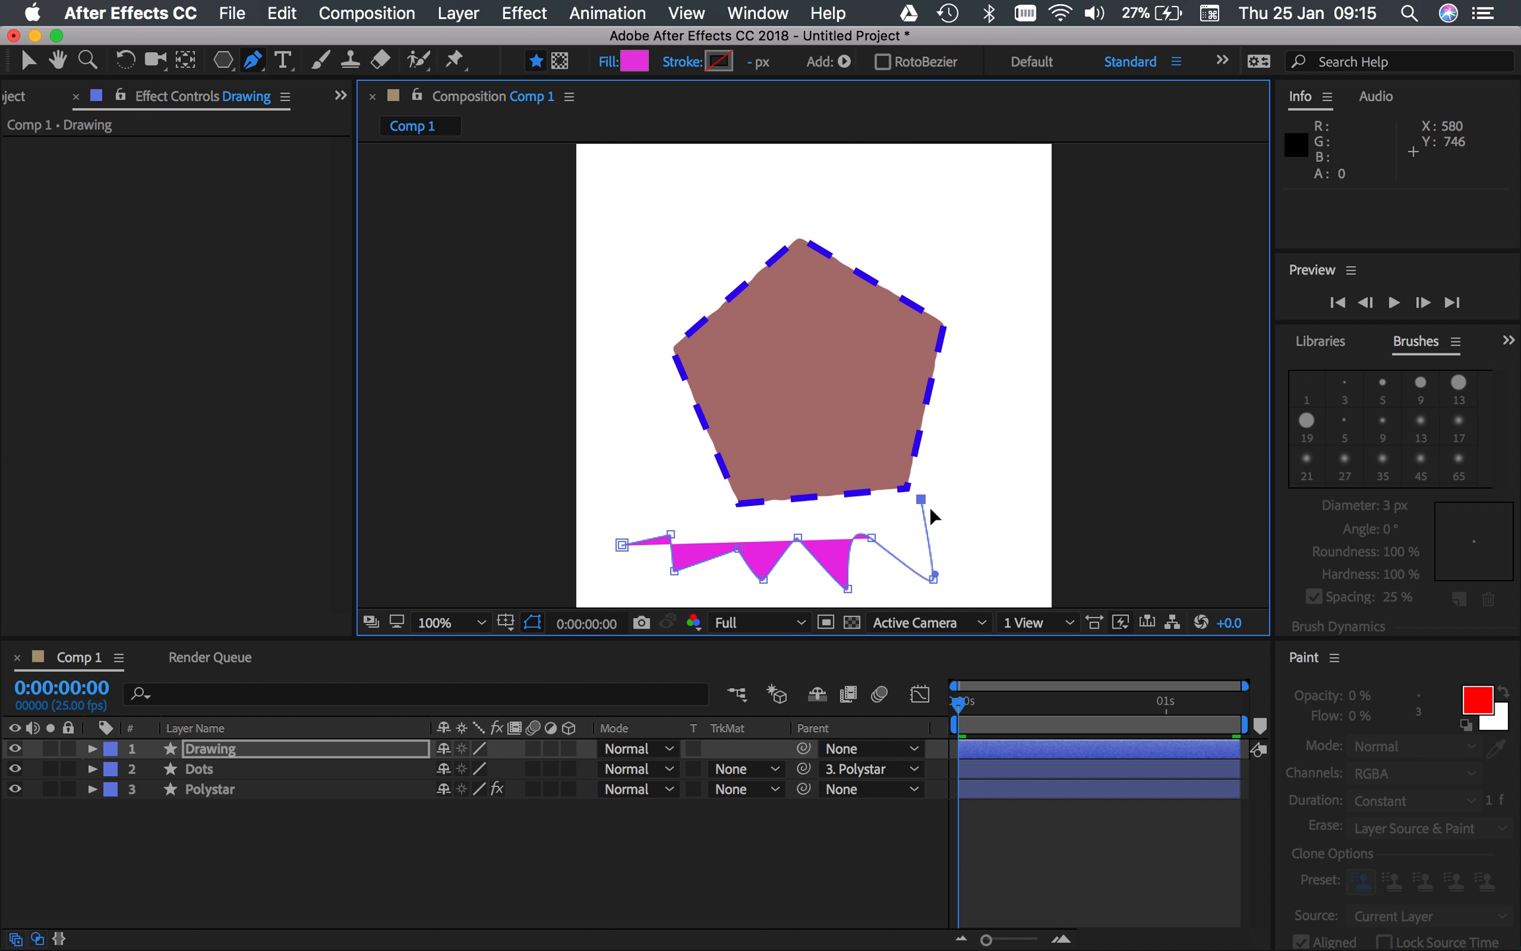
click(985, 503)
click(992, 550)
click(1022, 512)
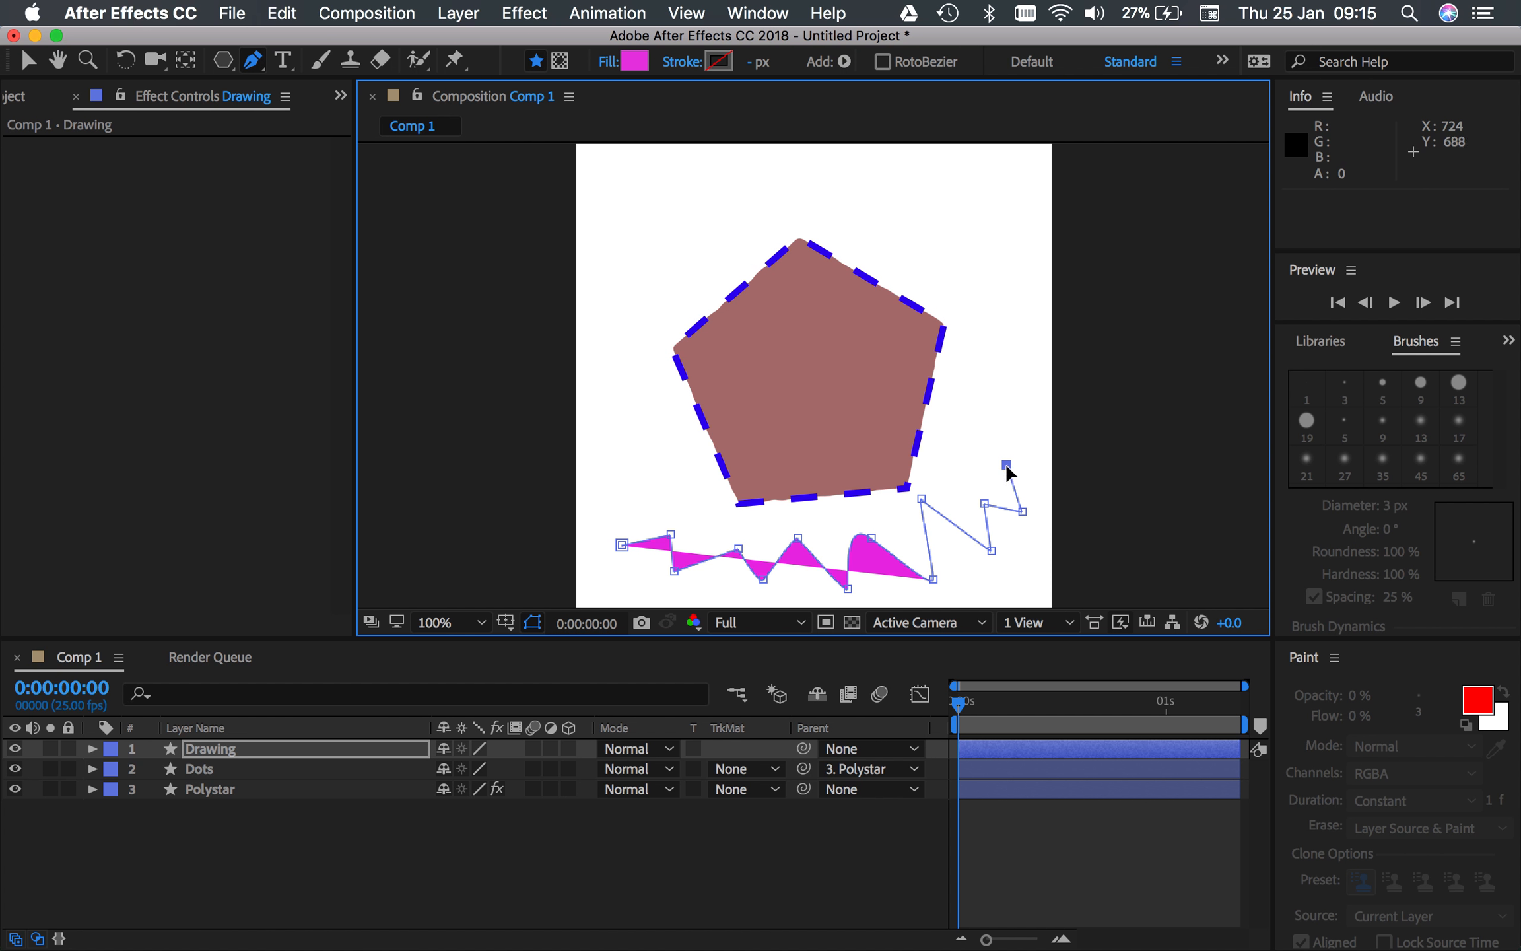
click(1006, 465)
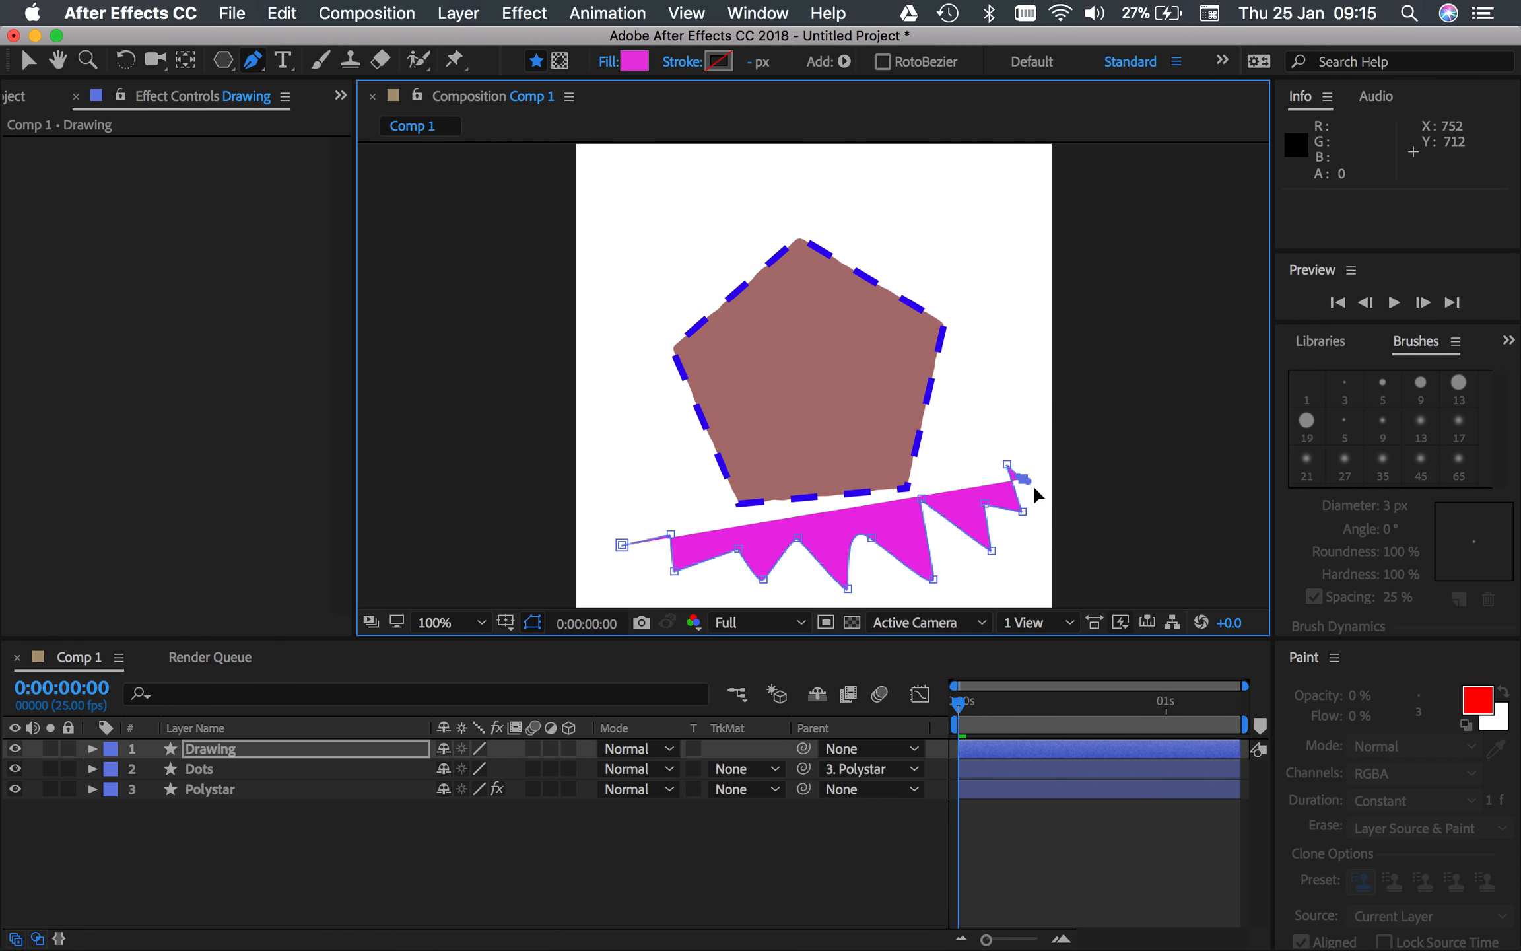
drag(1025, 481, 1017, 515)
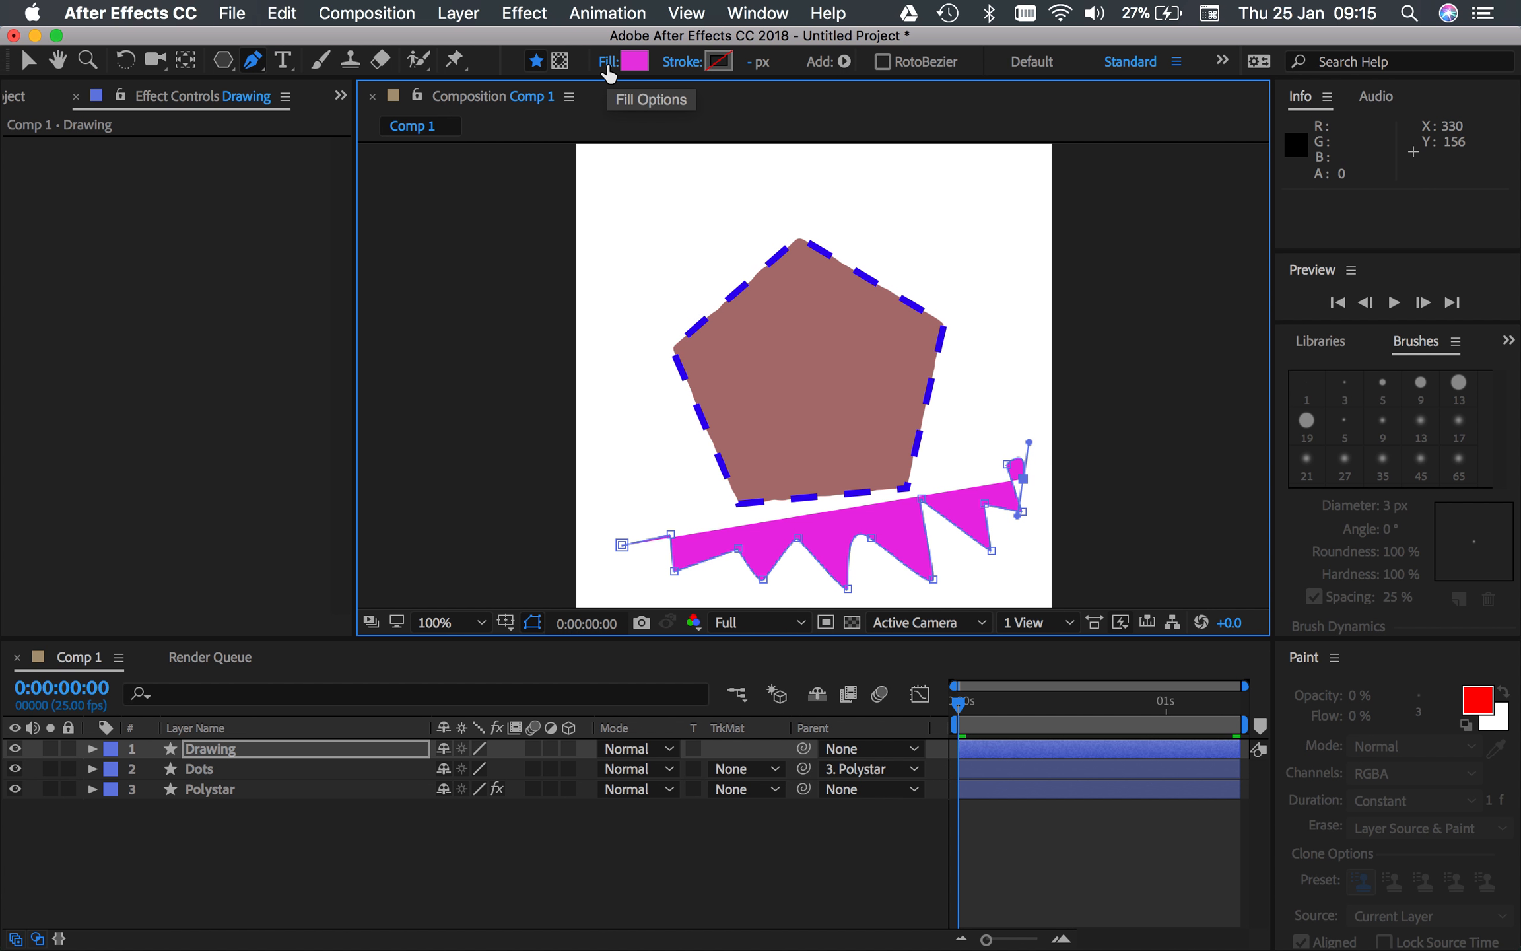
Give the zigzag path a solid red stroke with colour EB1430.
click(676, 66)
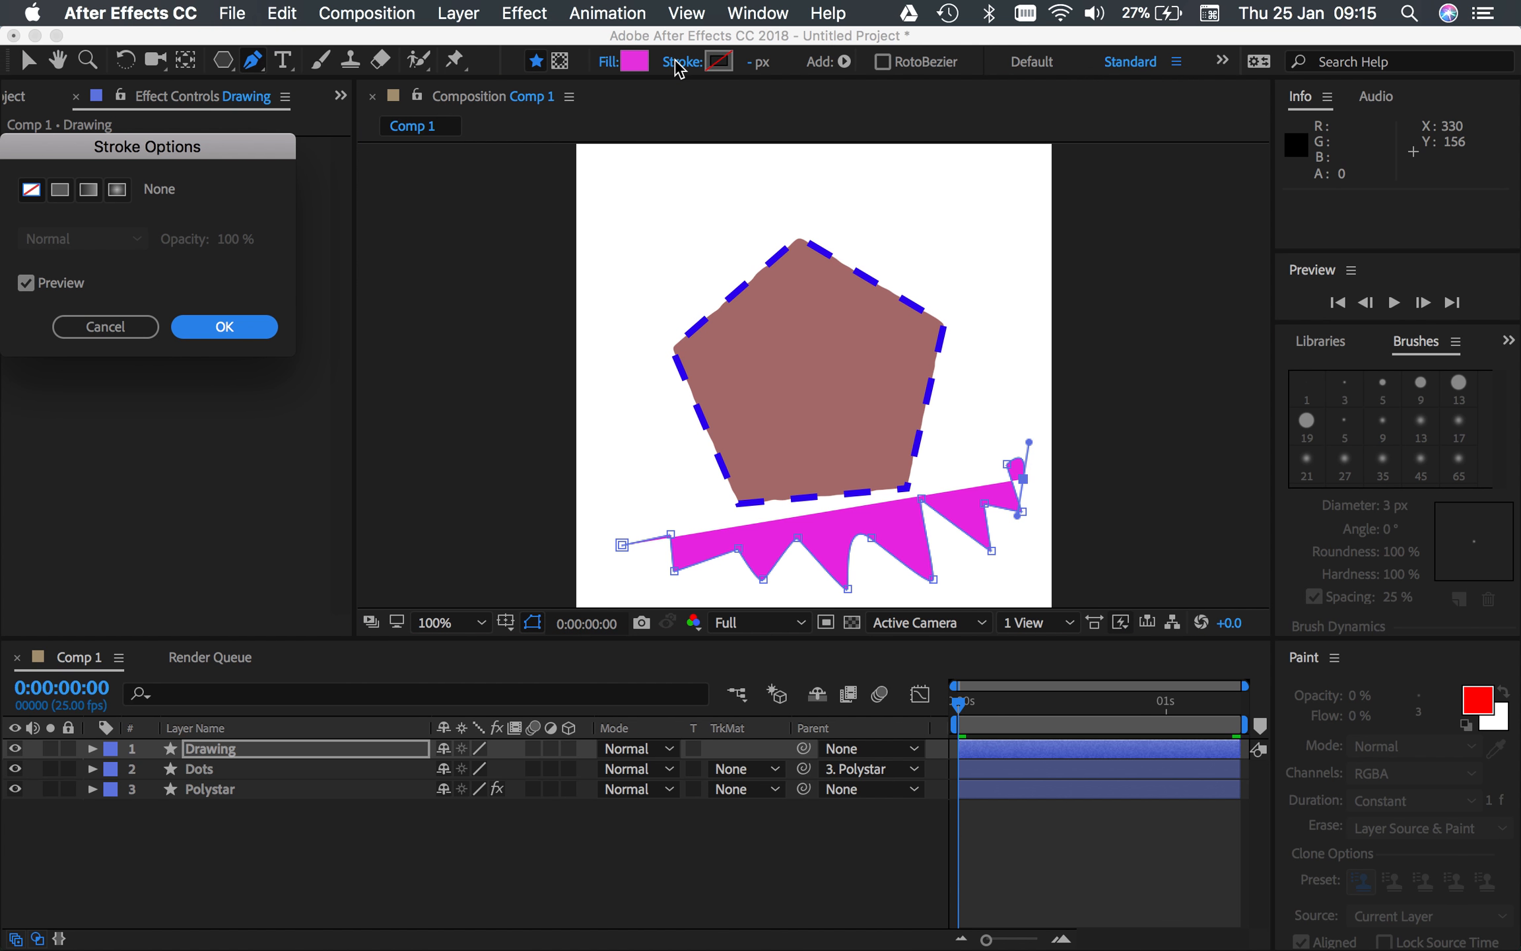
click(246, 329)
click(716, 61)
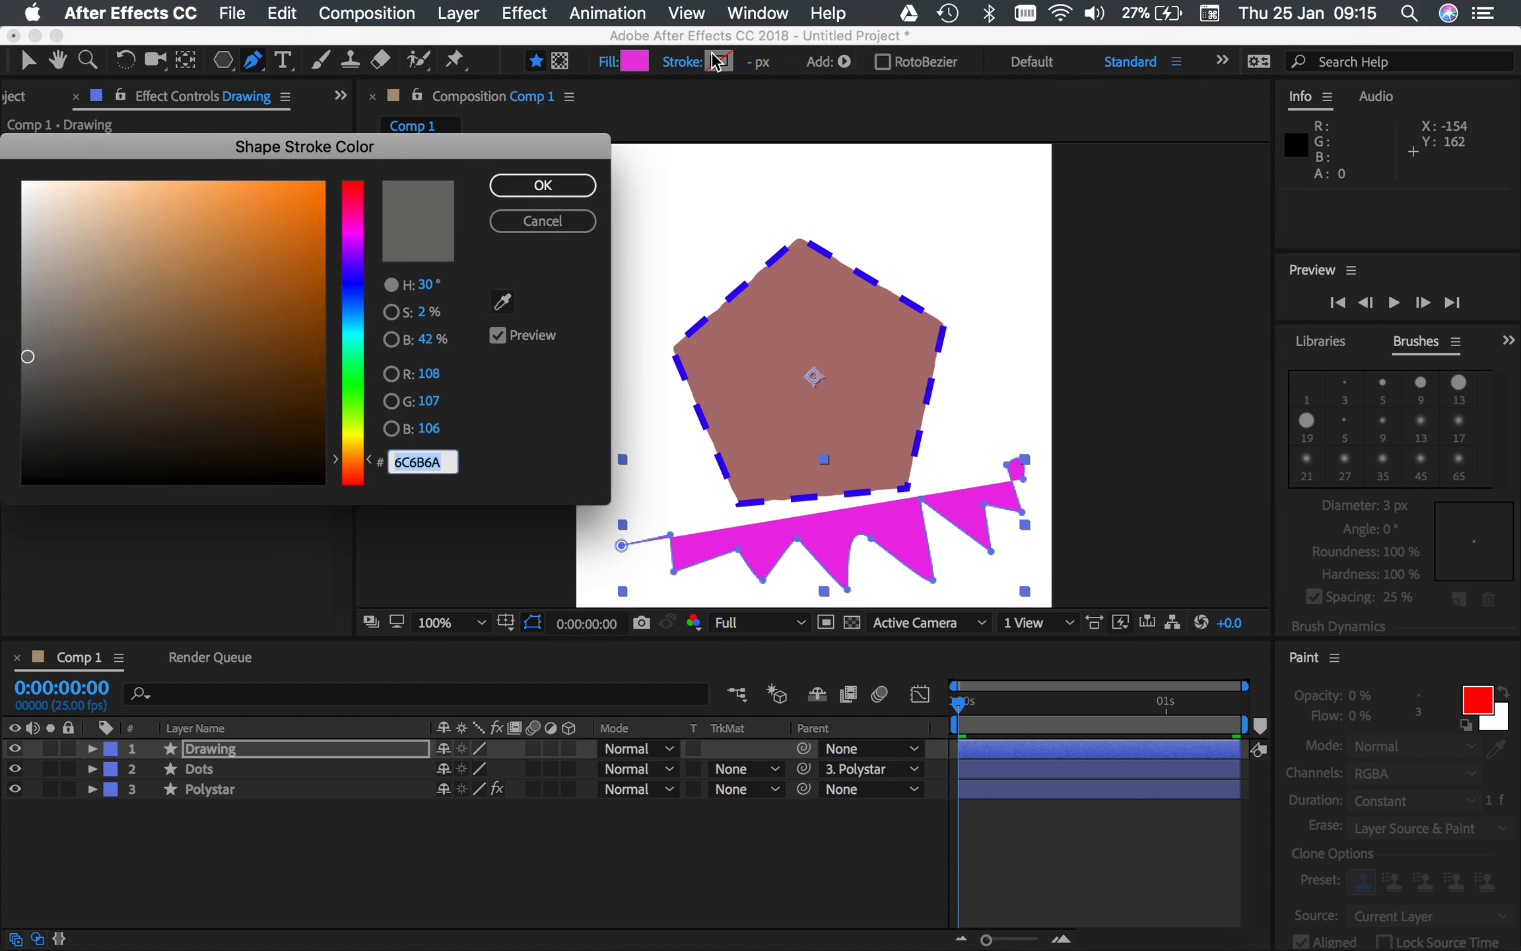
click(350, 191)
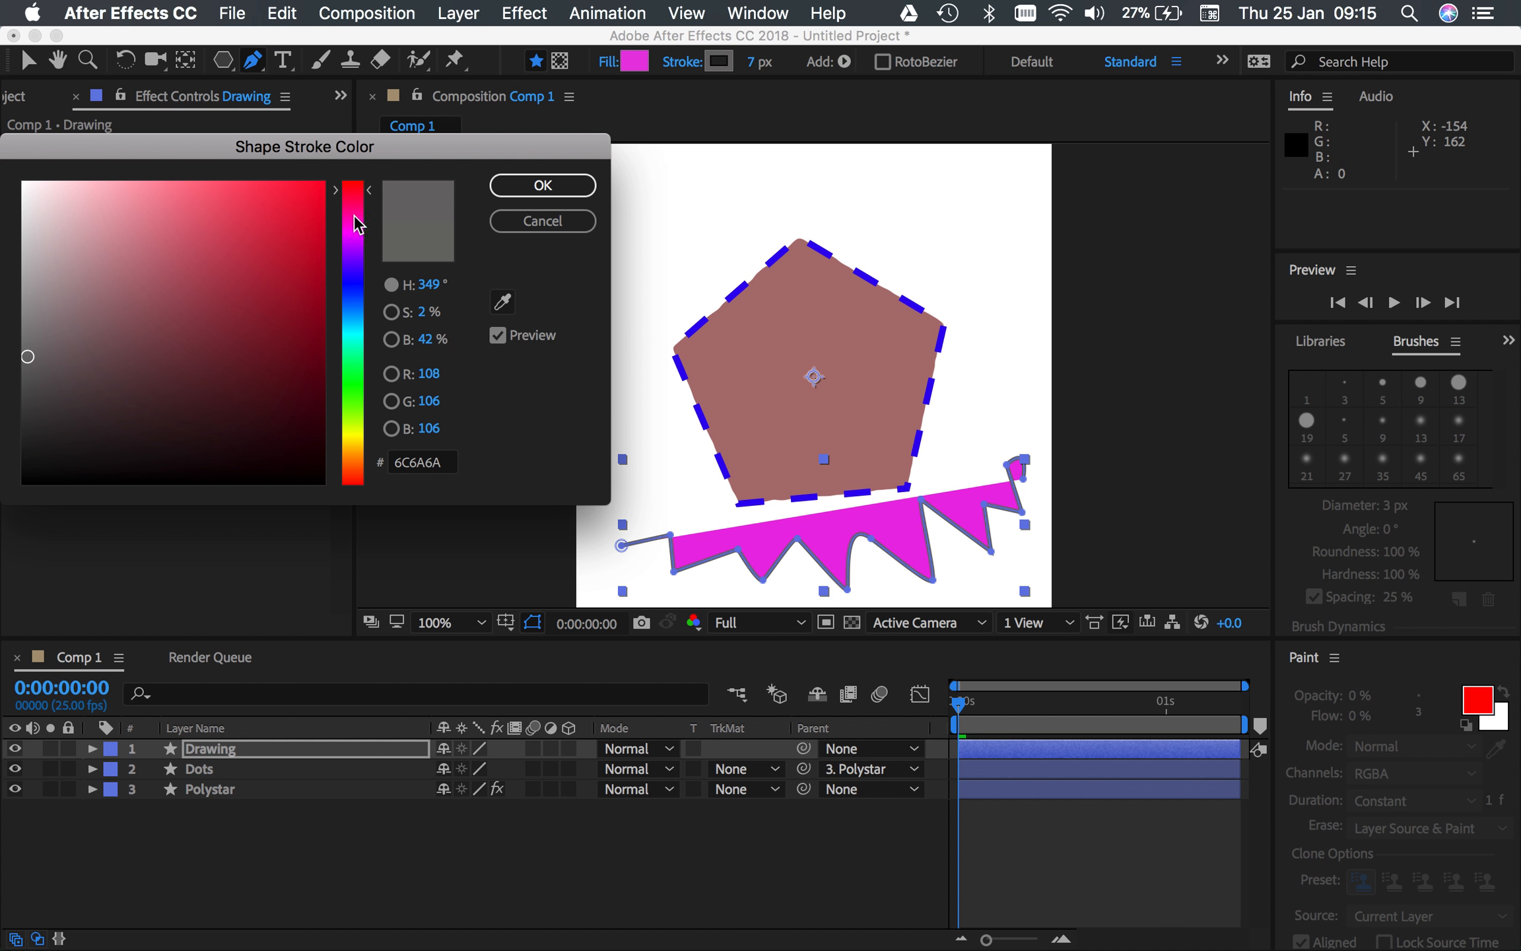
click(291, 196)
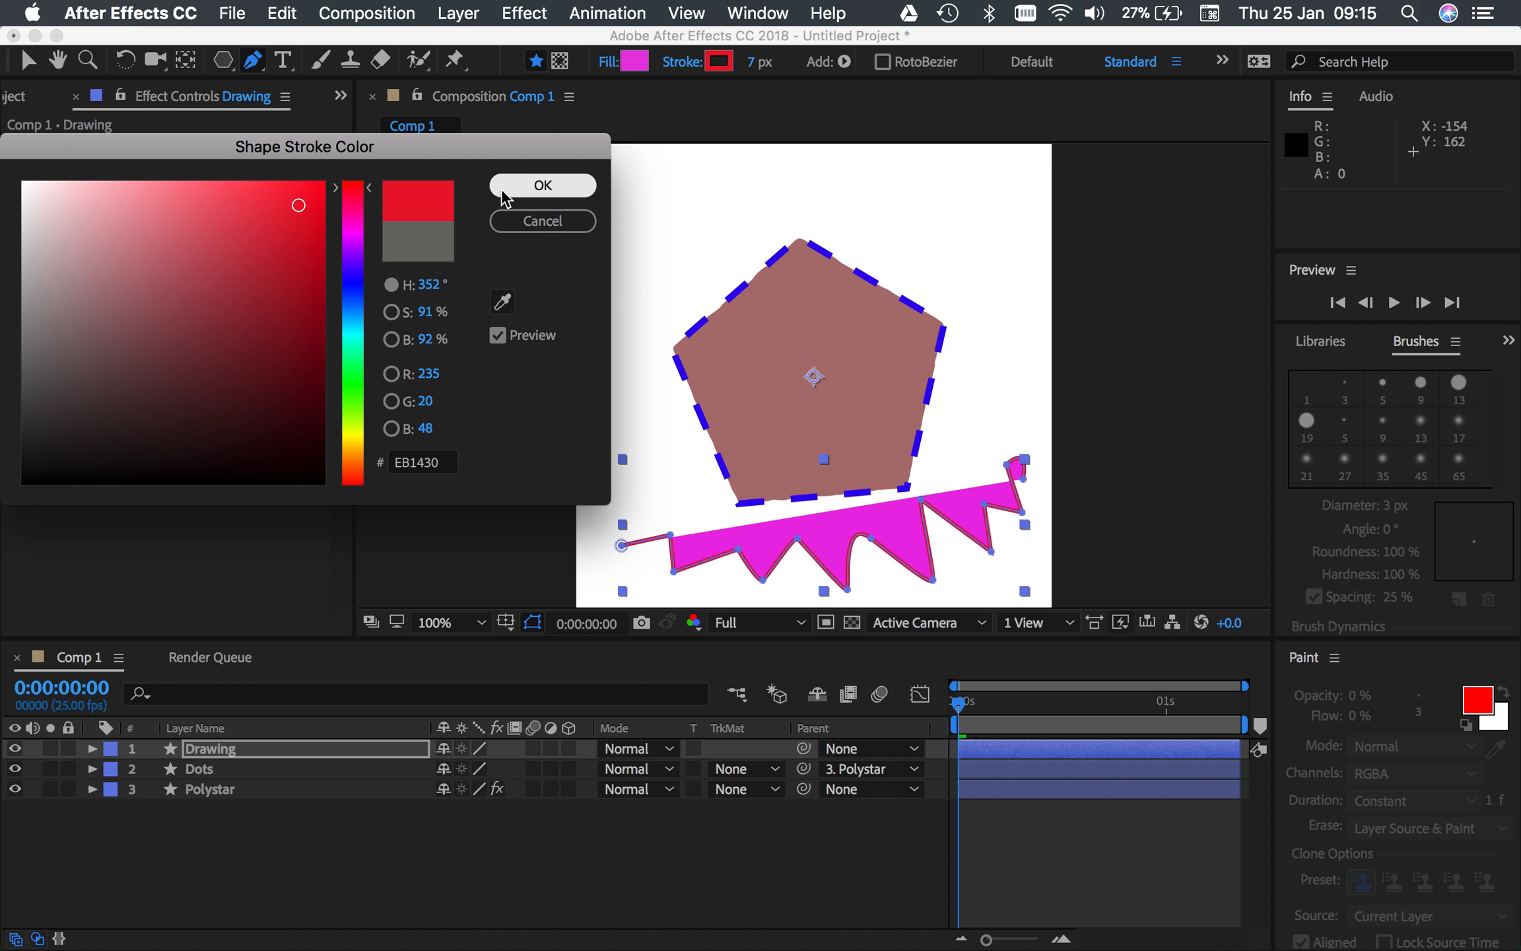
click(515, 188)
Set the fill of the zigzag path to None so only its outline is drawn.
click(606, 64)
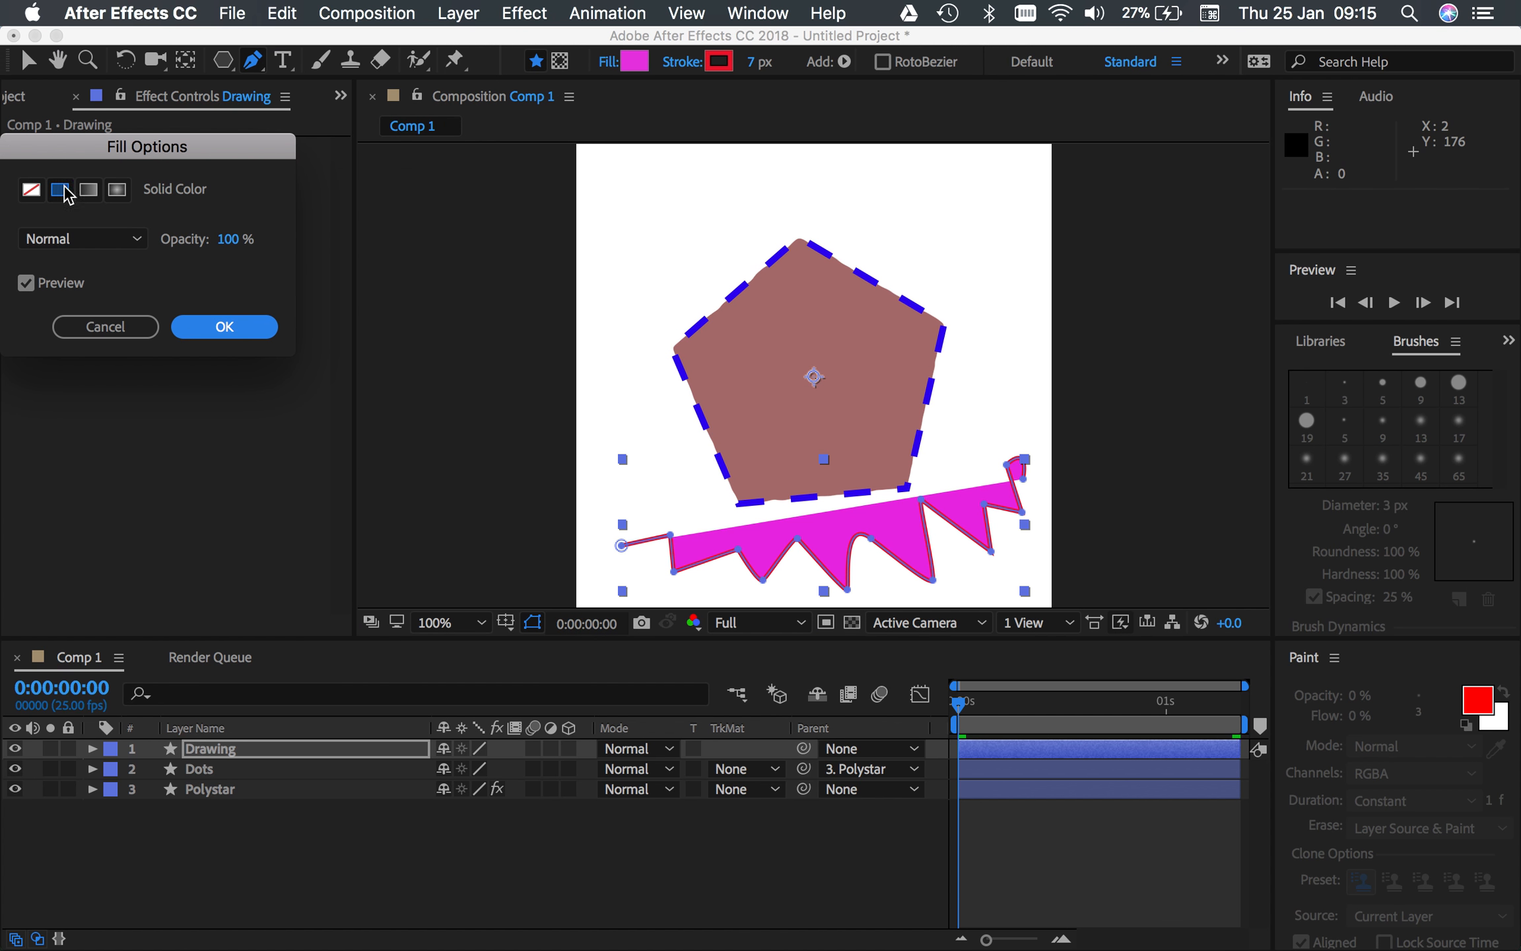
click(31, 190)
click(247, 332)
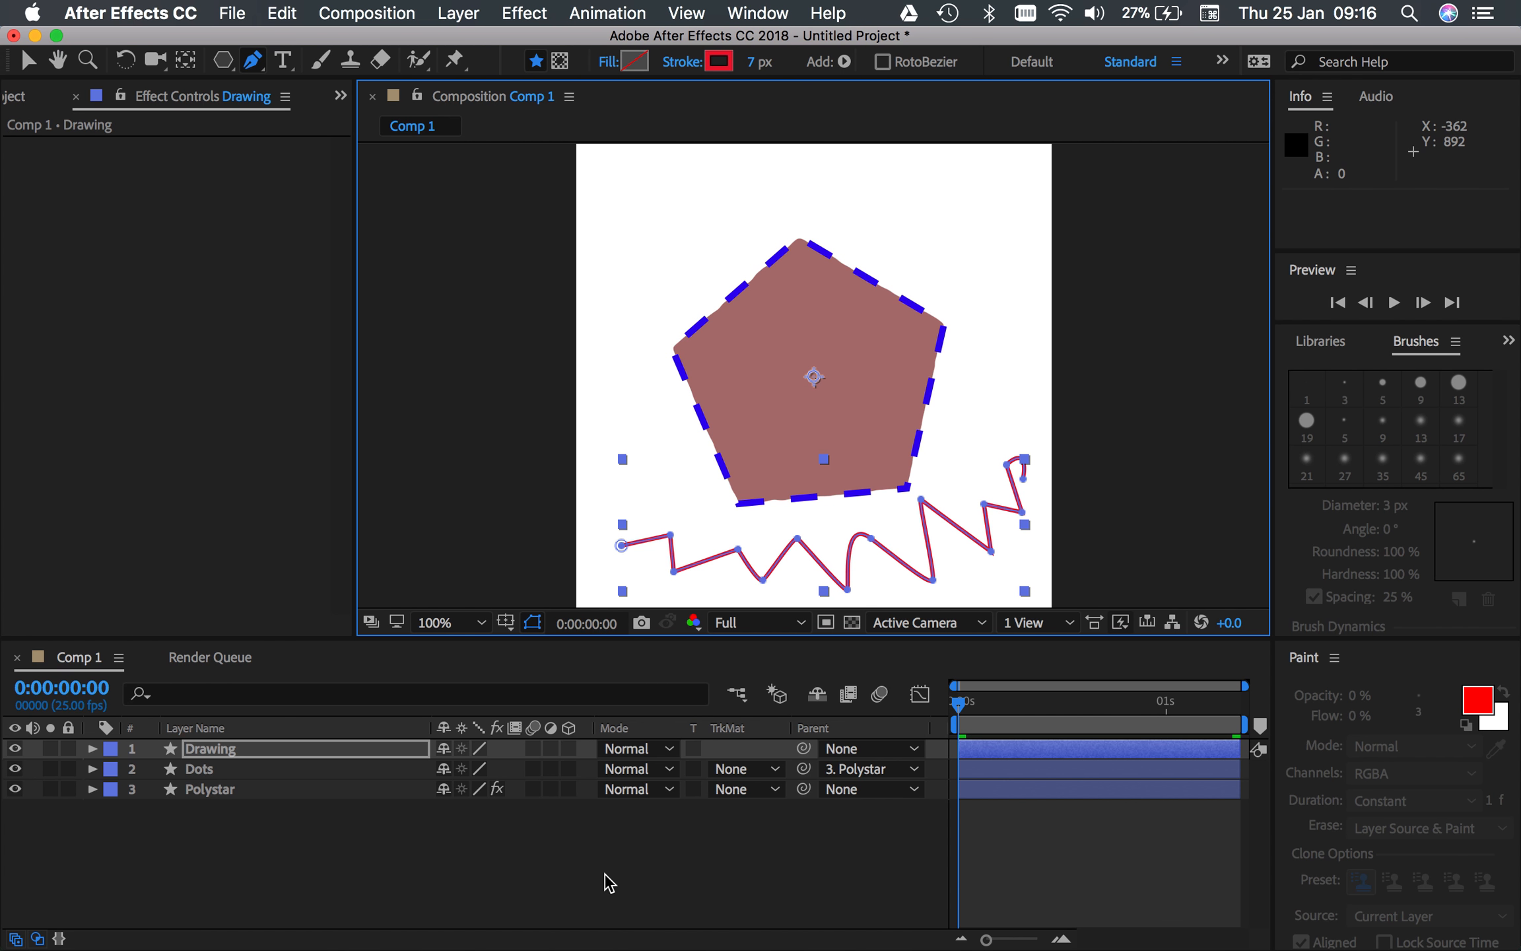
click(1095, 546)
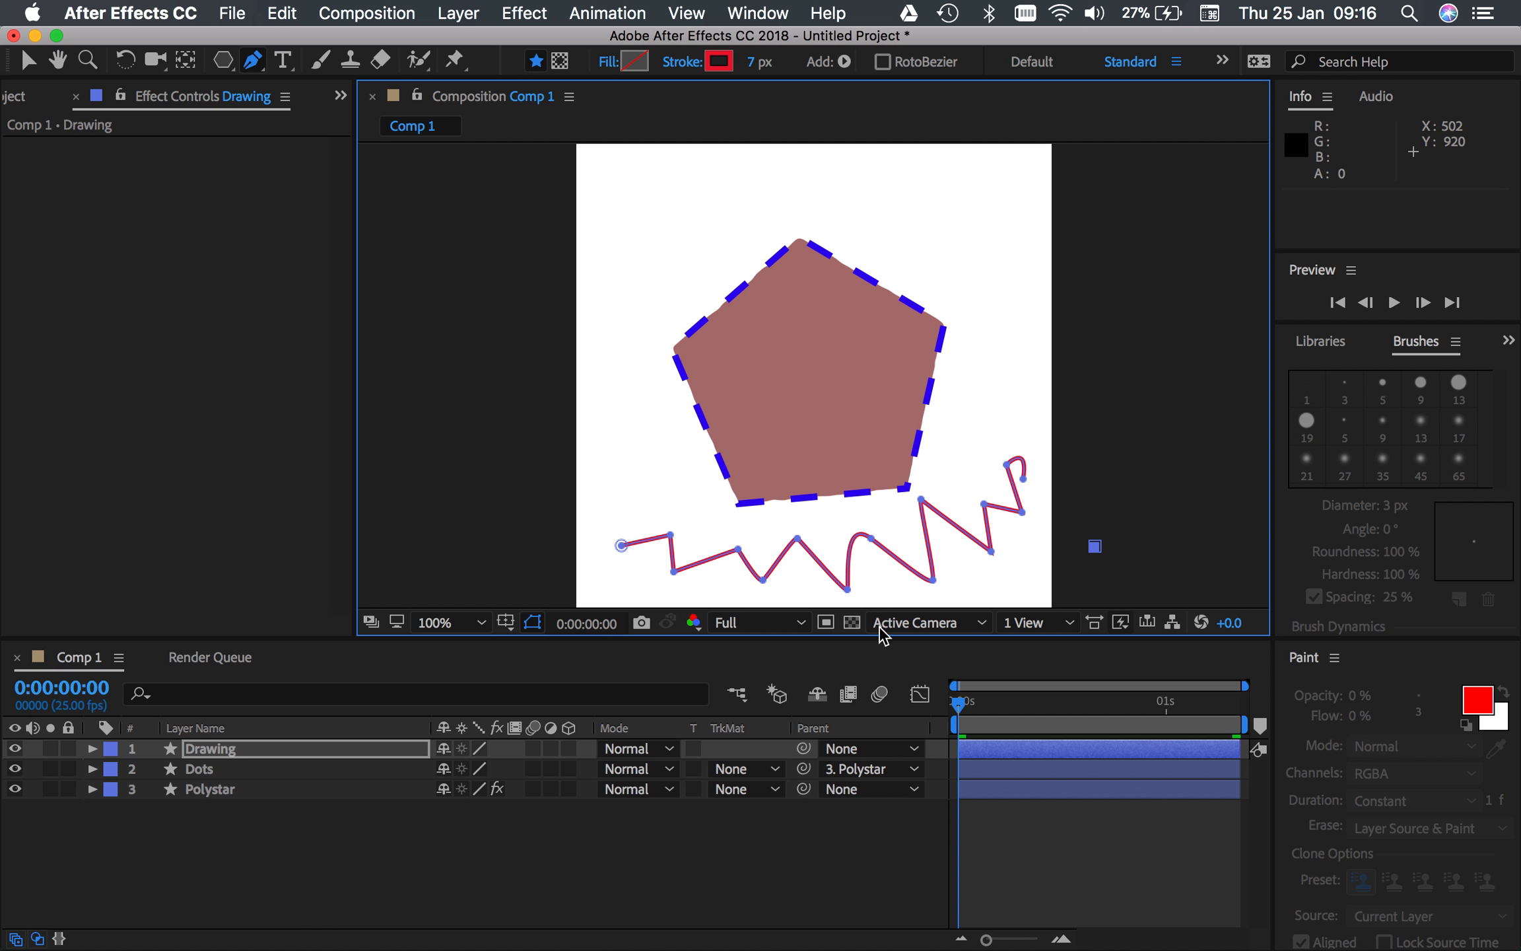
click(28, 60)
click(1027, 489)
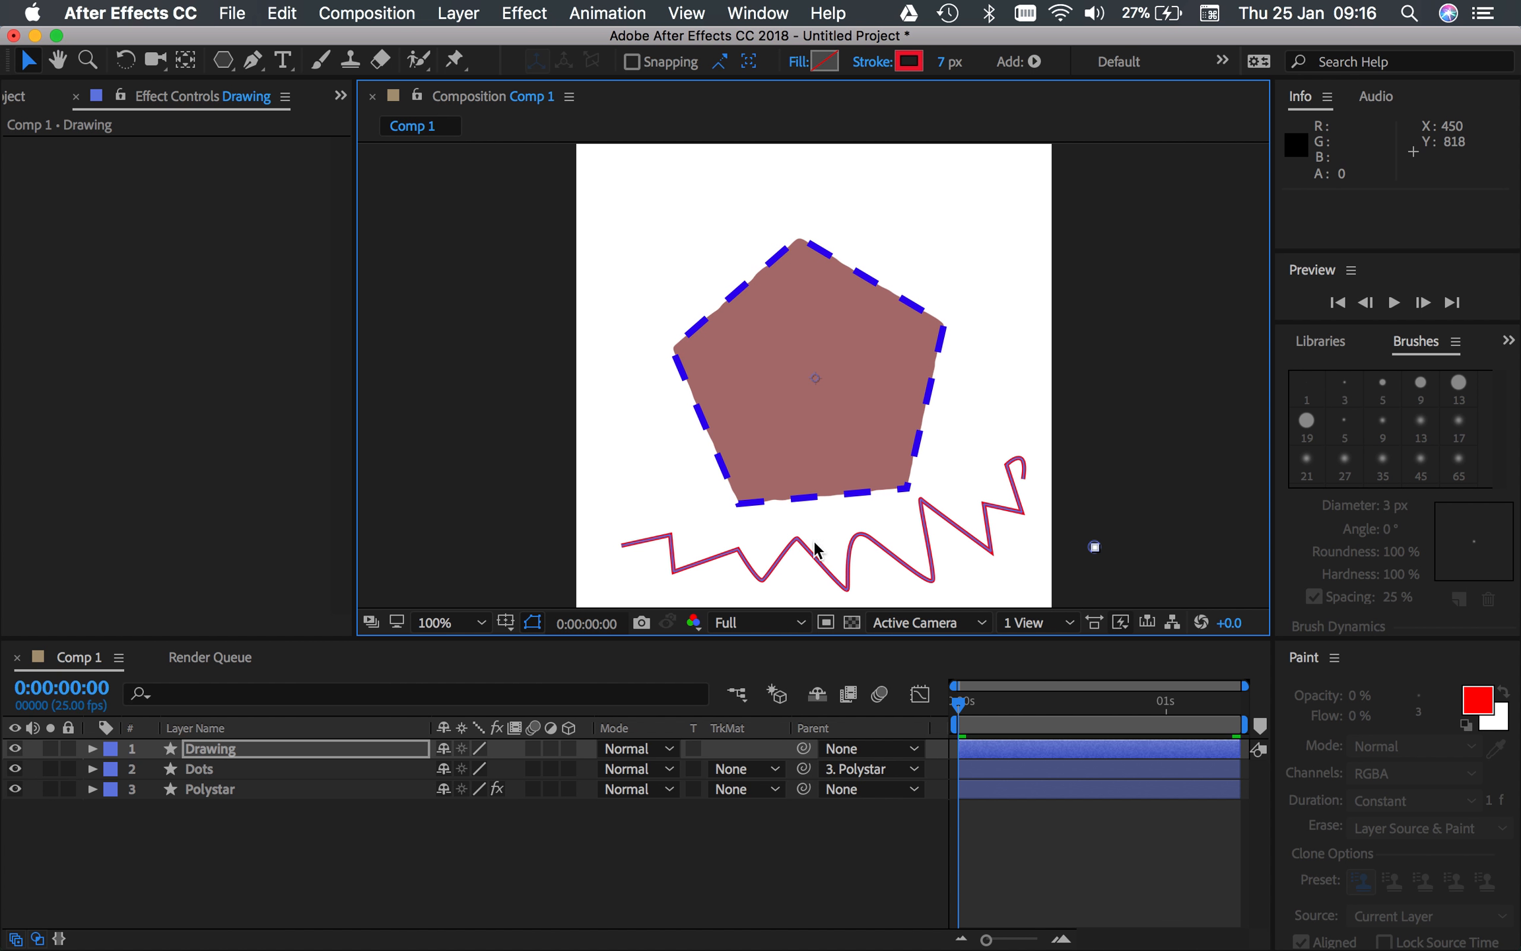
Reshape the zigzag's peak below the pentagon's lower-right corner into a smooth curve by pulling out its Bezier handles, and deselect the layer.
click(88, 60)
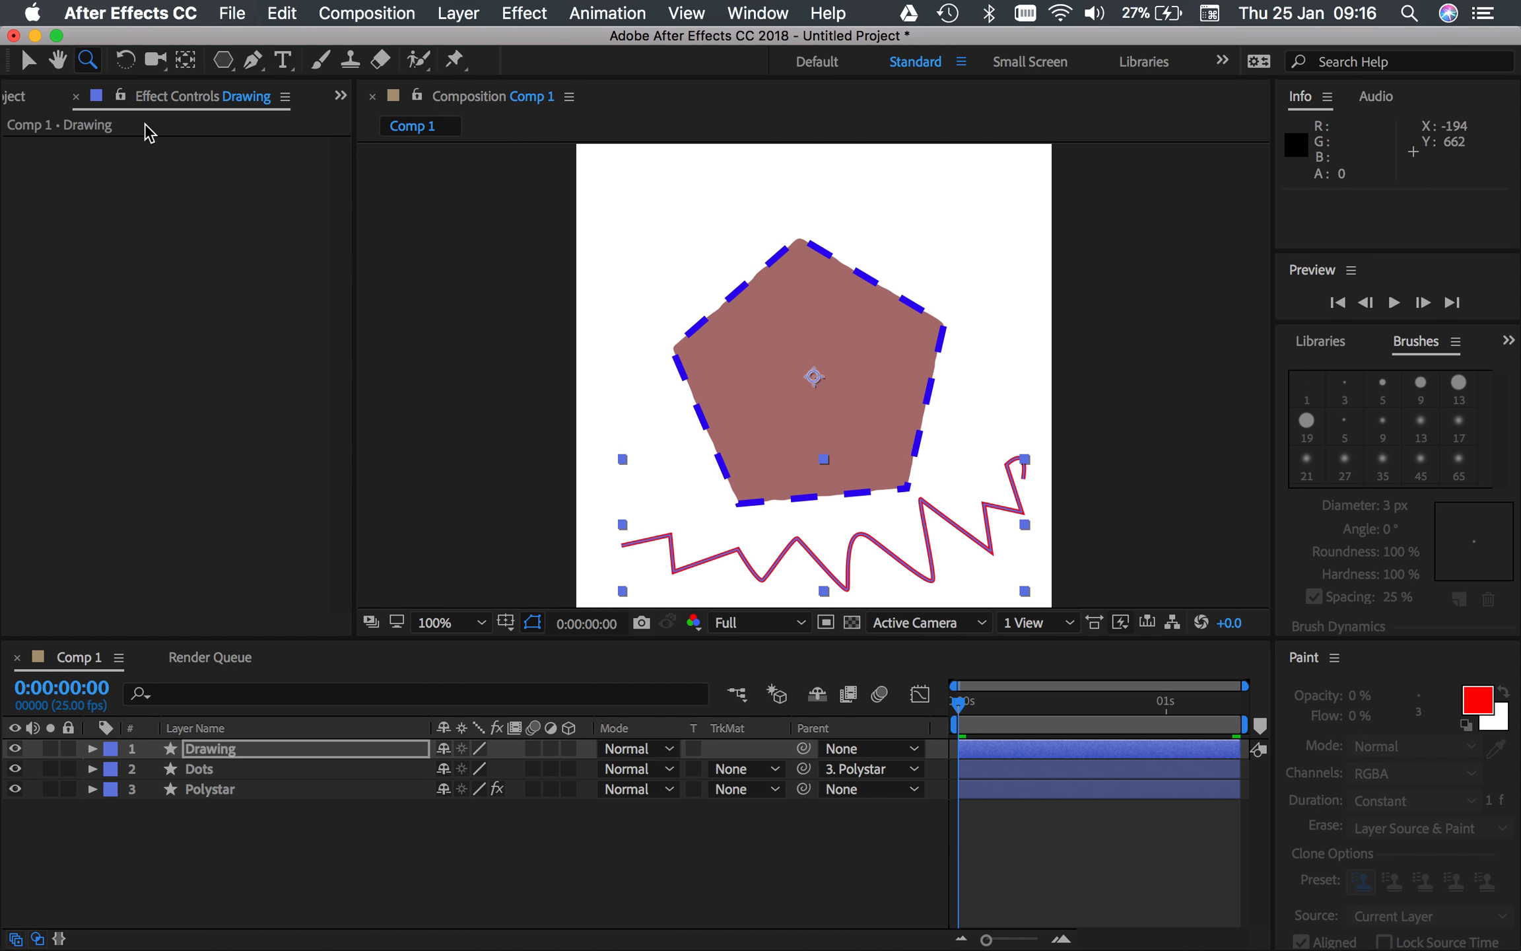
click(1002, 568)
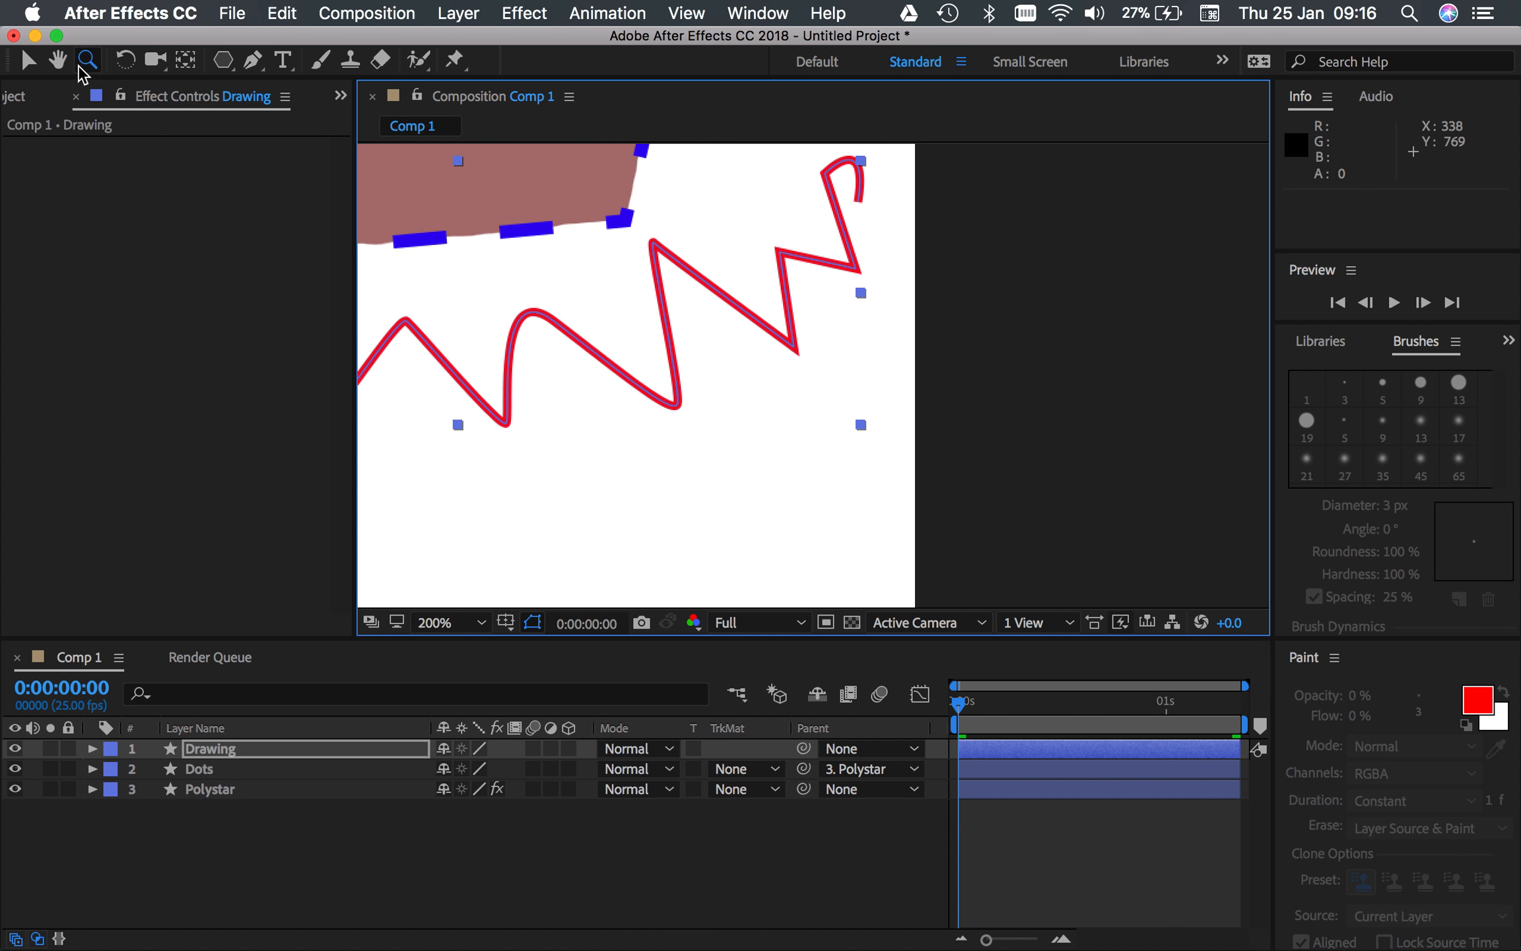
click(264, 885)
click(233, 750)
click(282, 60)
click(252, 60)
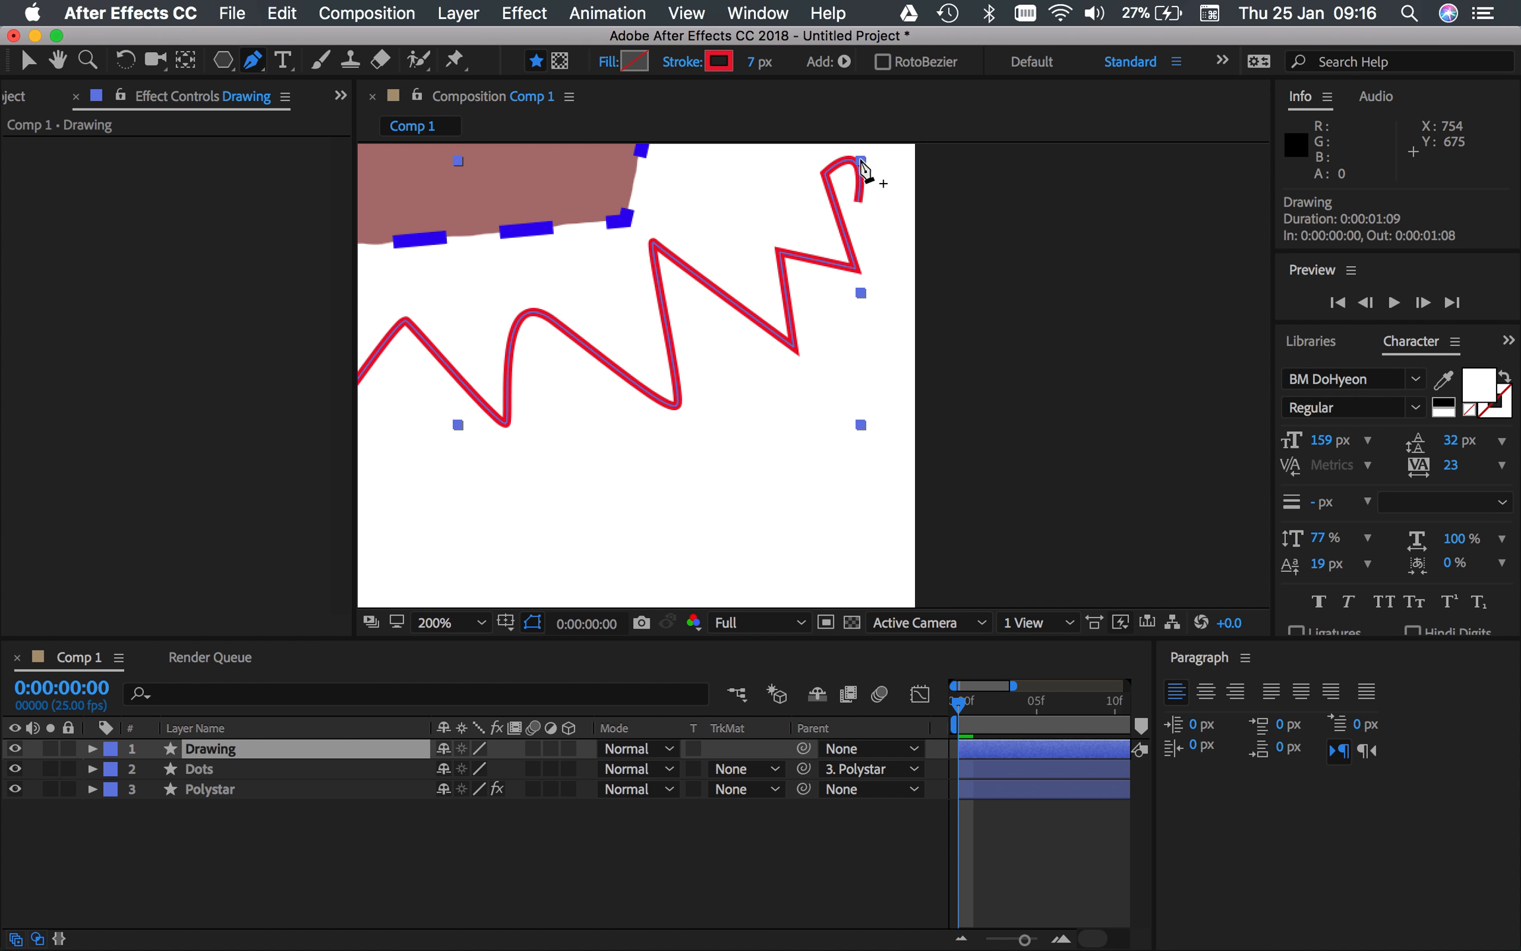
click(29, 61)
click(704, 289)
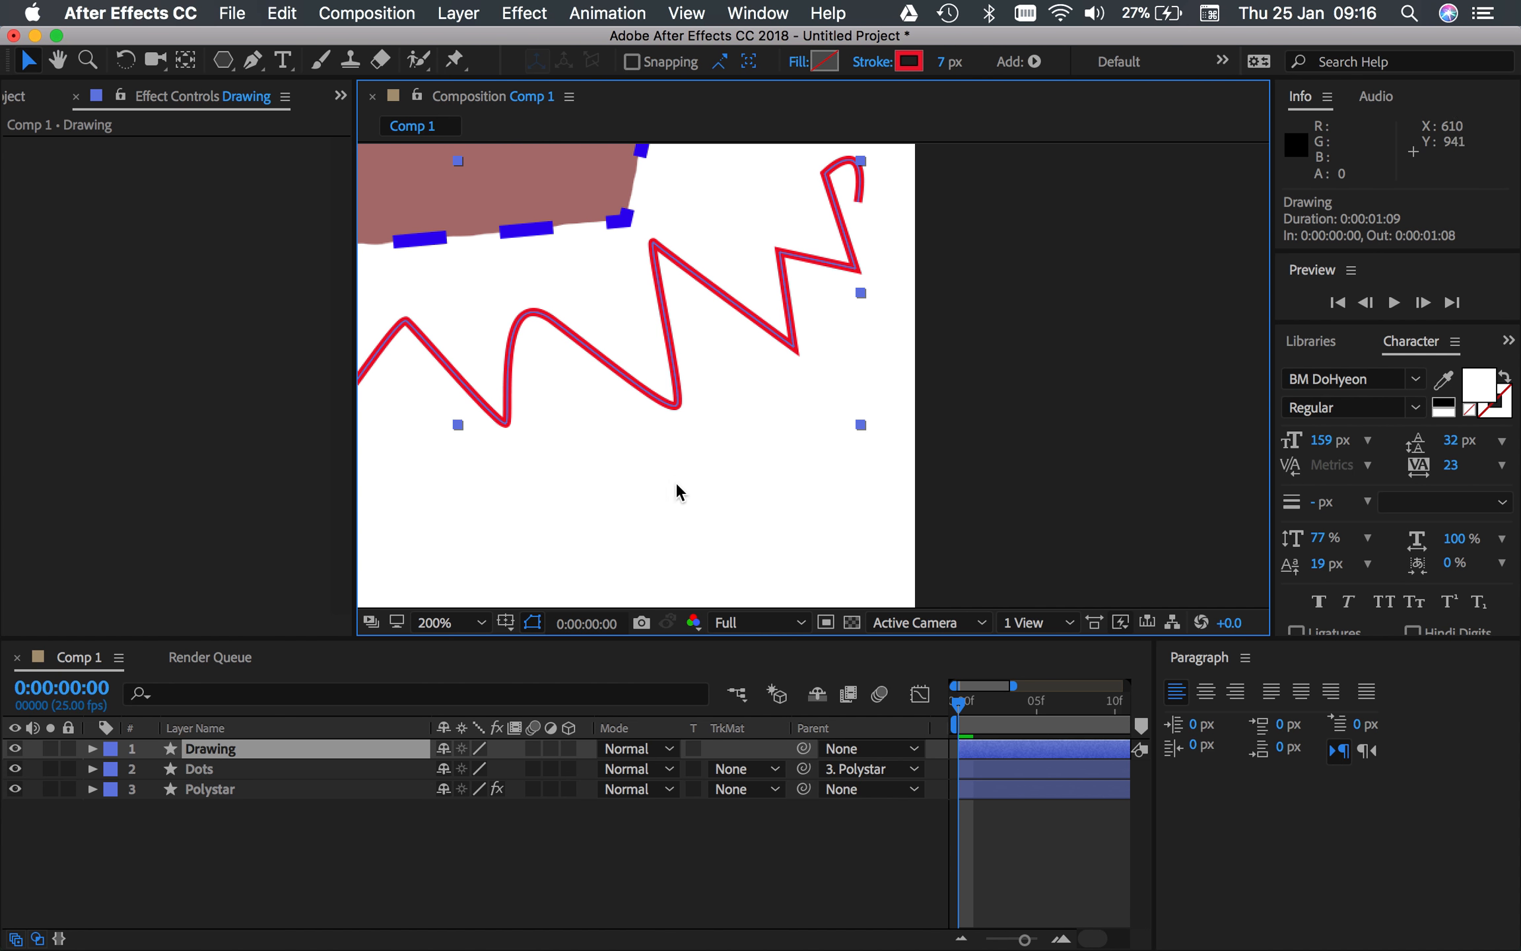
key(comma)
key(comma)
key(comma)
key(period)
key(period)
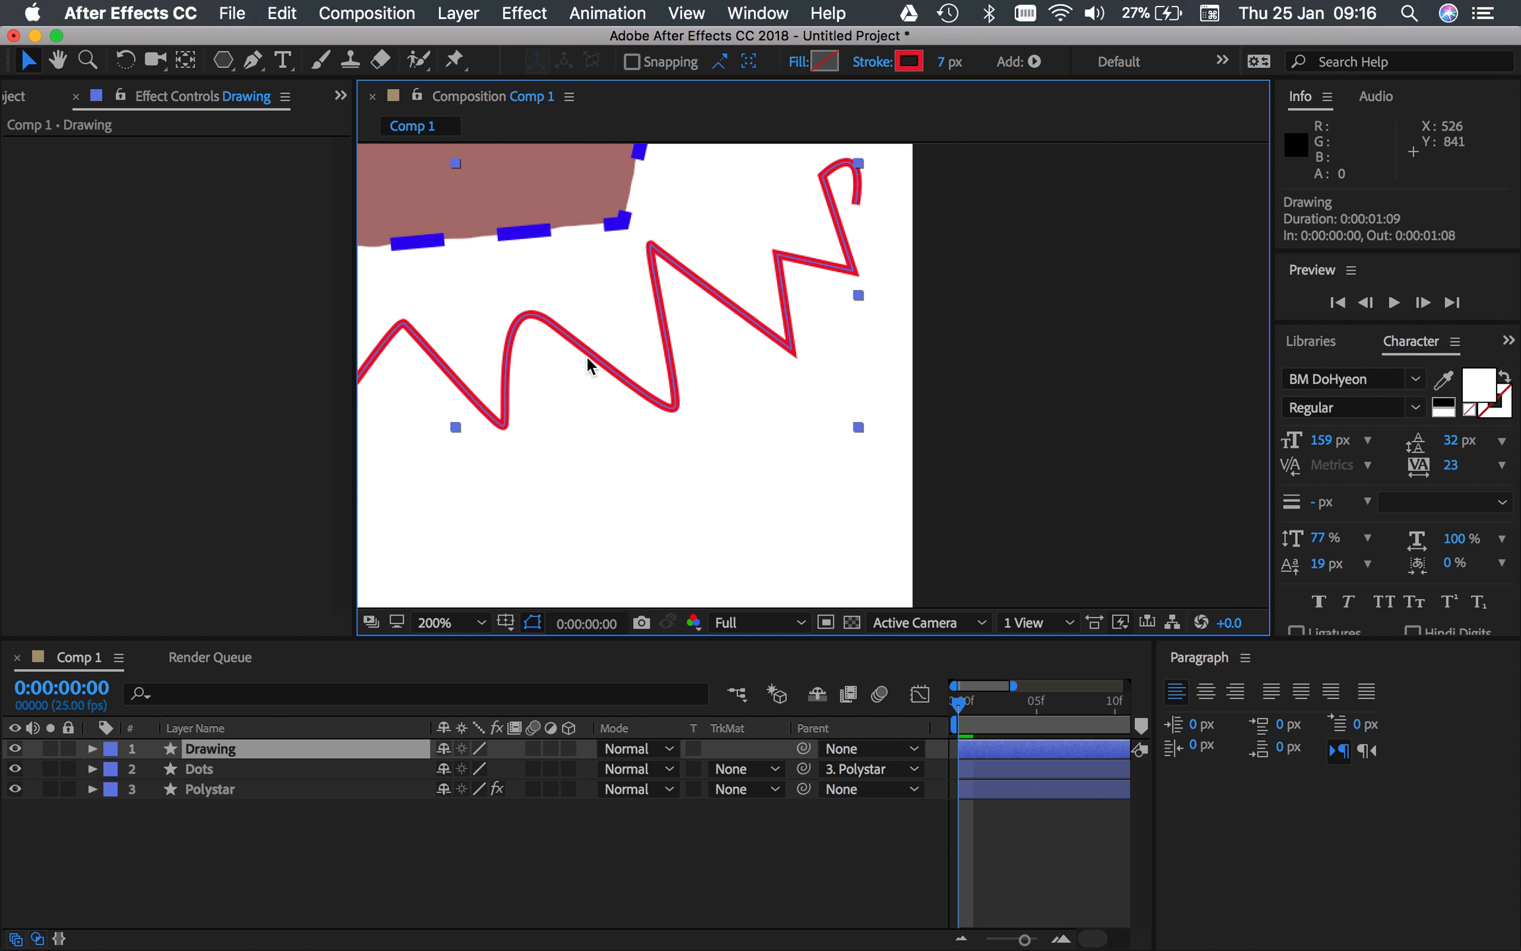
click(255, 61)
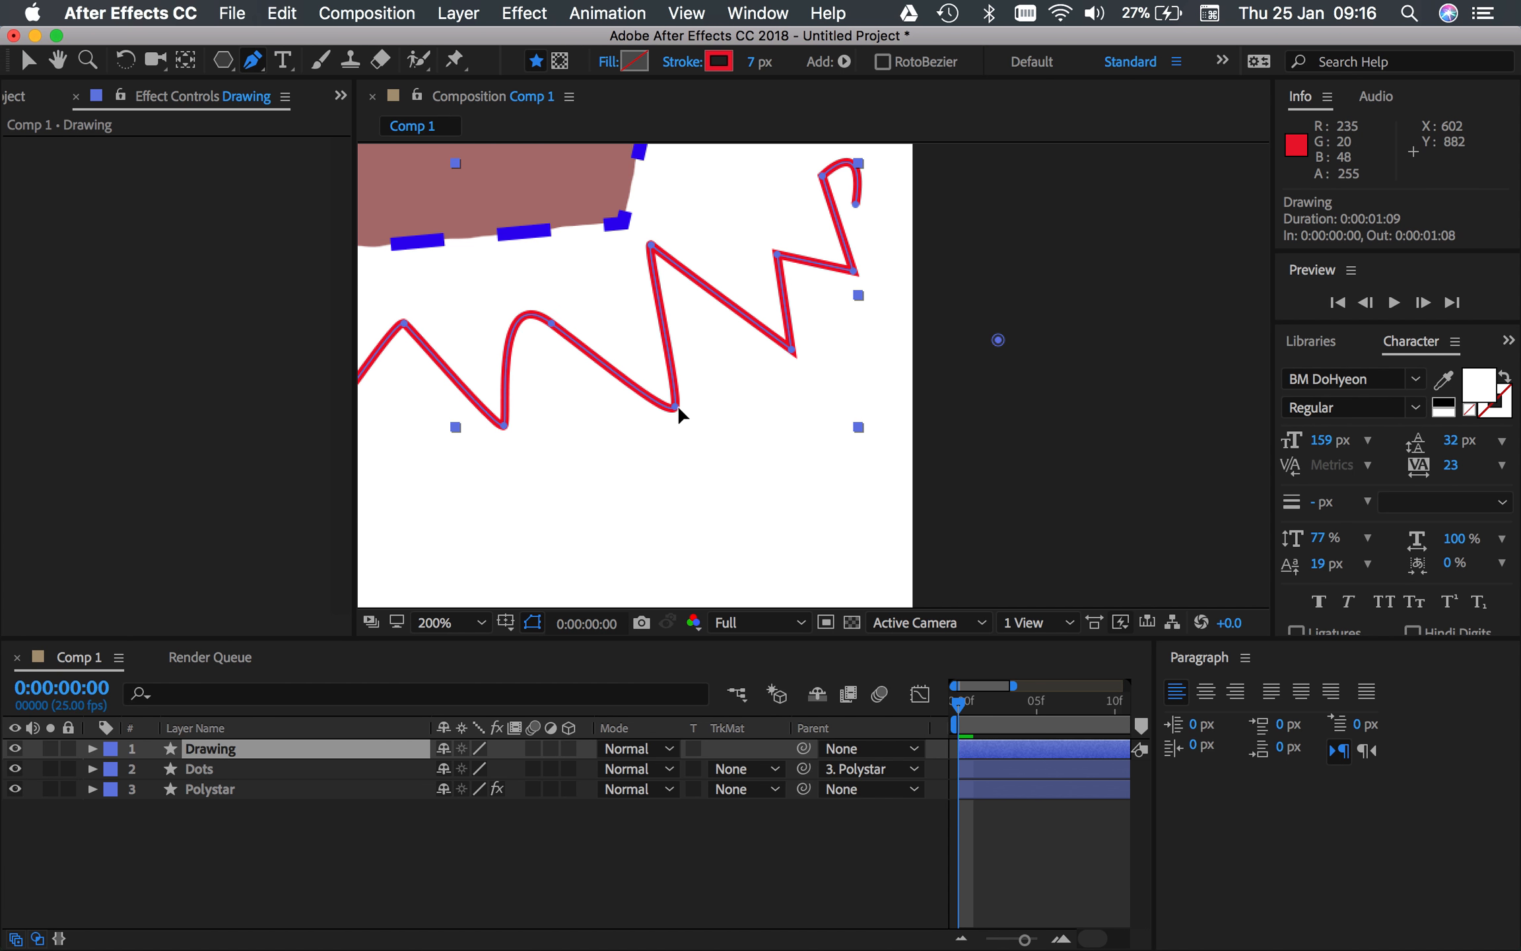
click(652, 247)
drag(652, 247, 598, 278)
drag(704, 265, 737, 222)
key(comma)
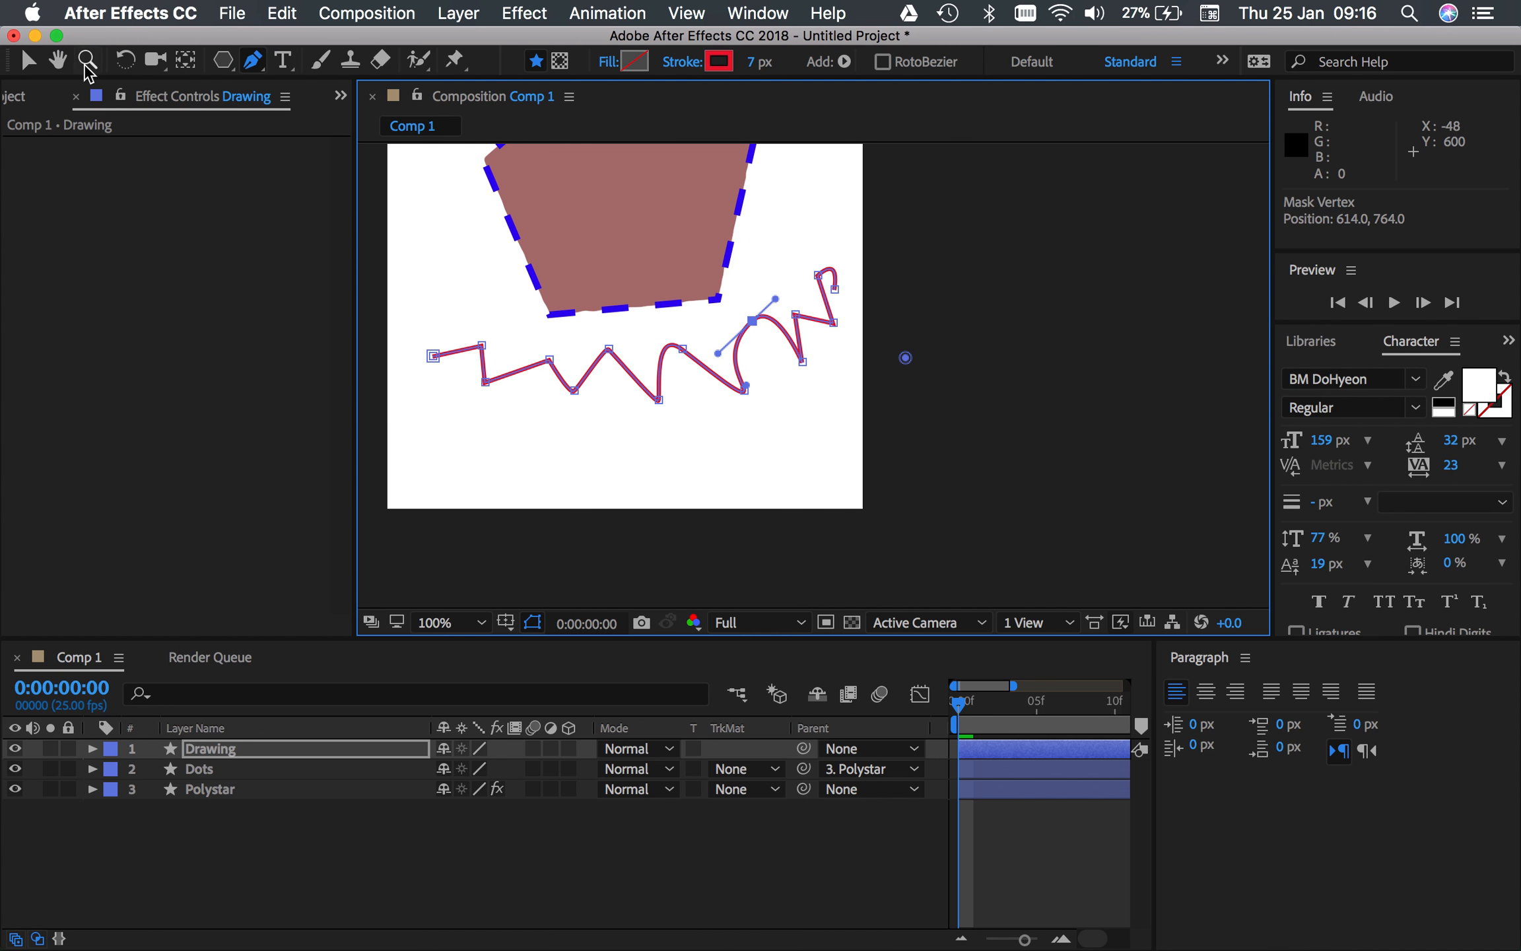
click(27, 63)
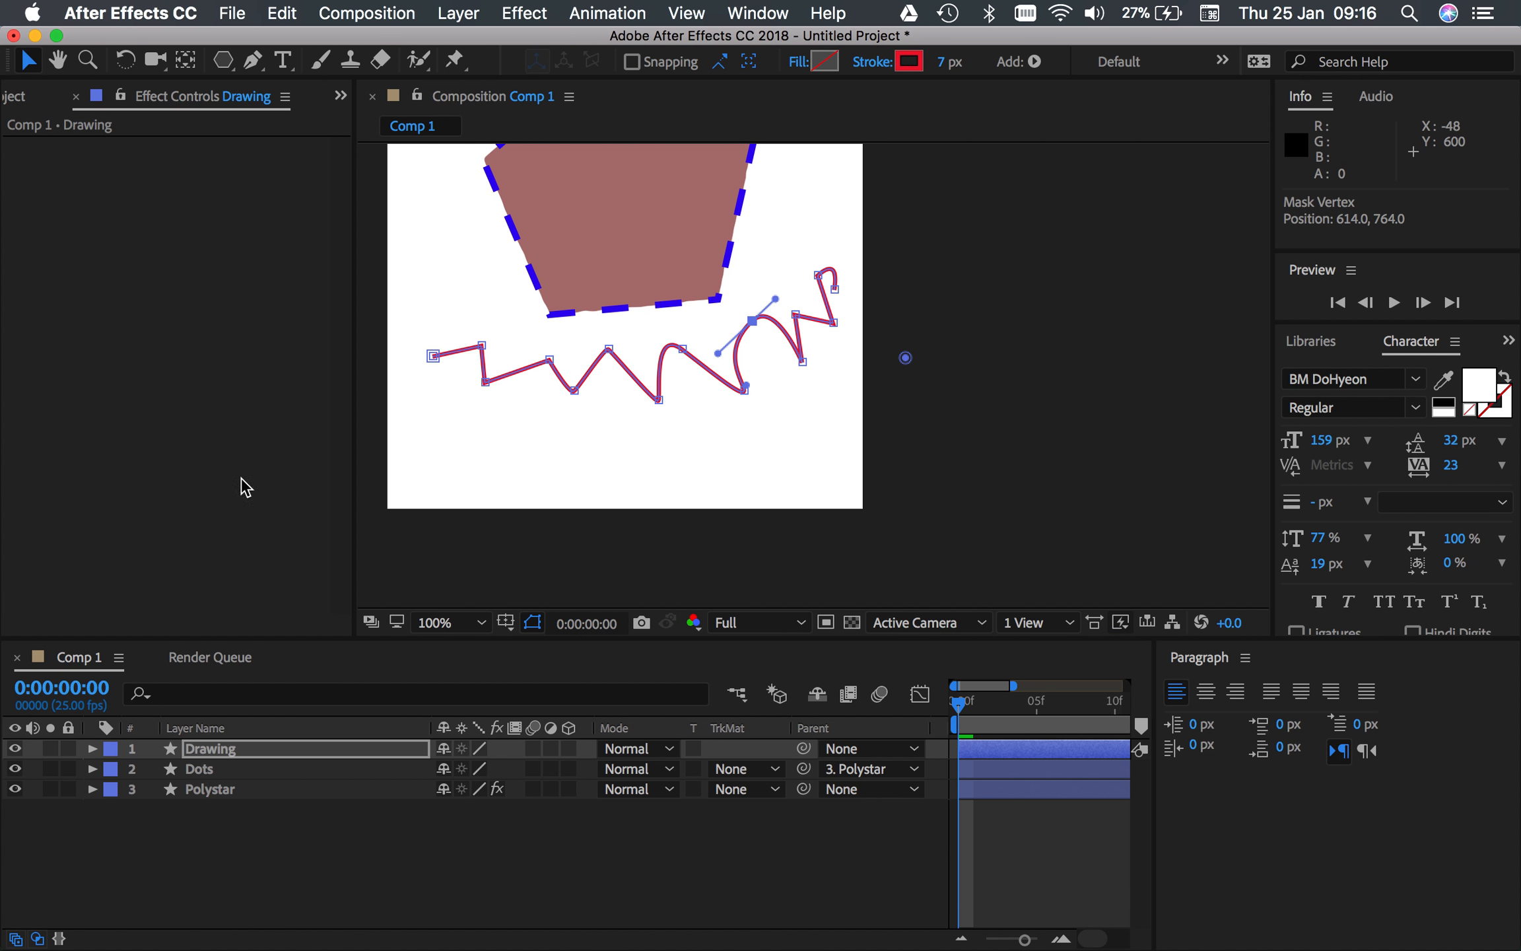
click(573, 891)
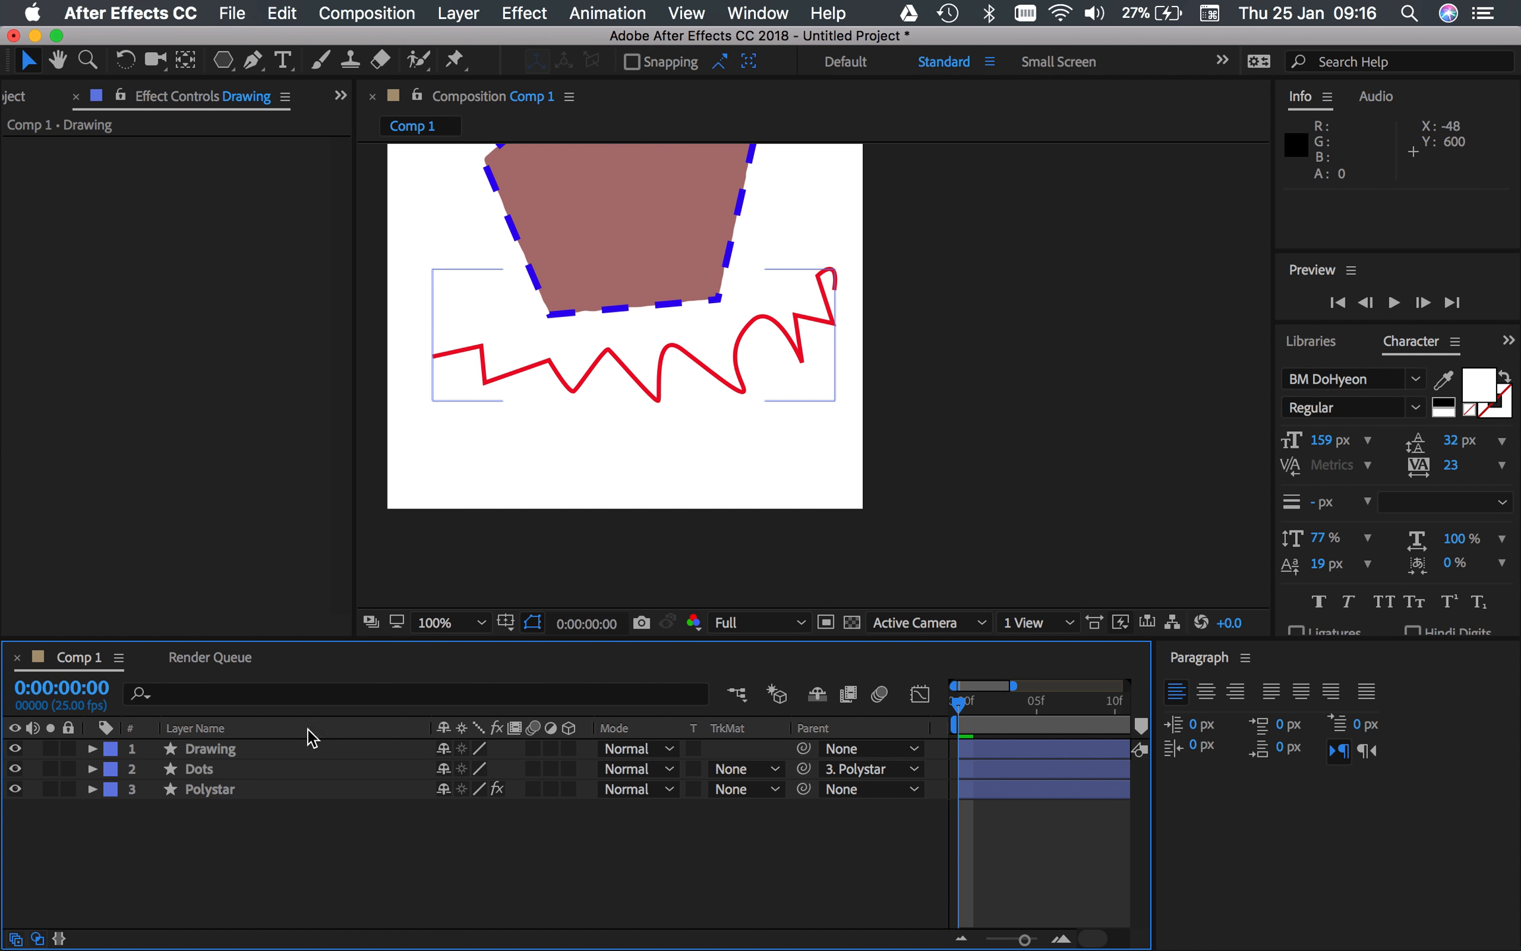
Apply the Roughen Edges effect to the Drawing layer and reduce its Border to 6.60.
click(228, 752)
click(523, 17)
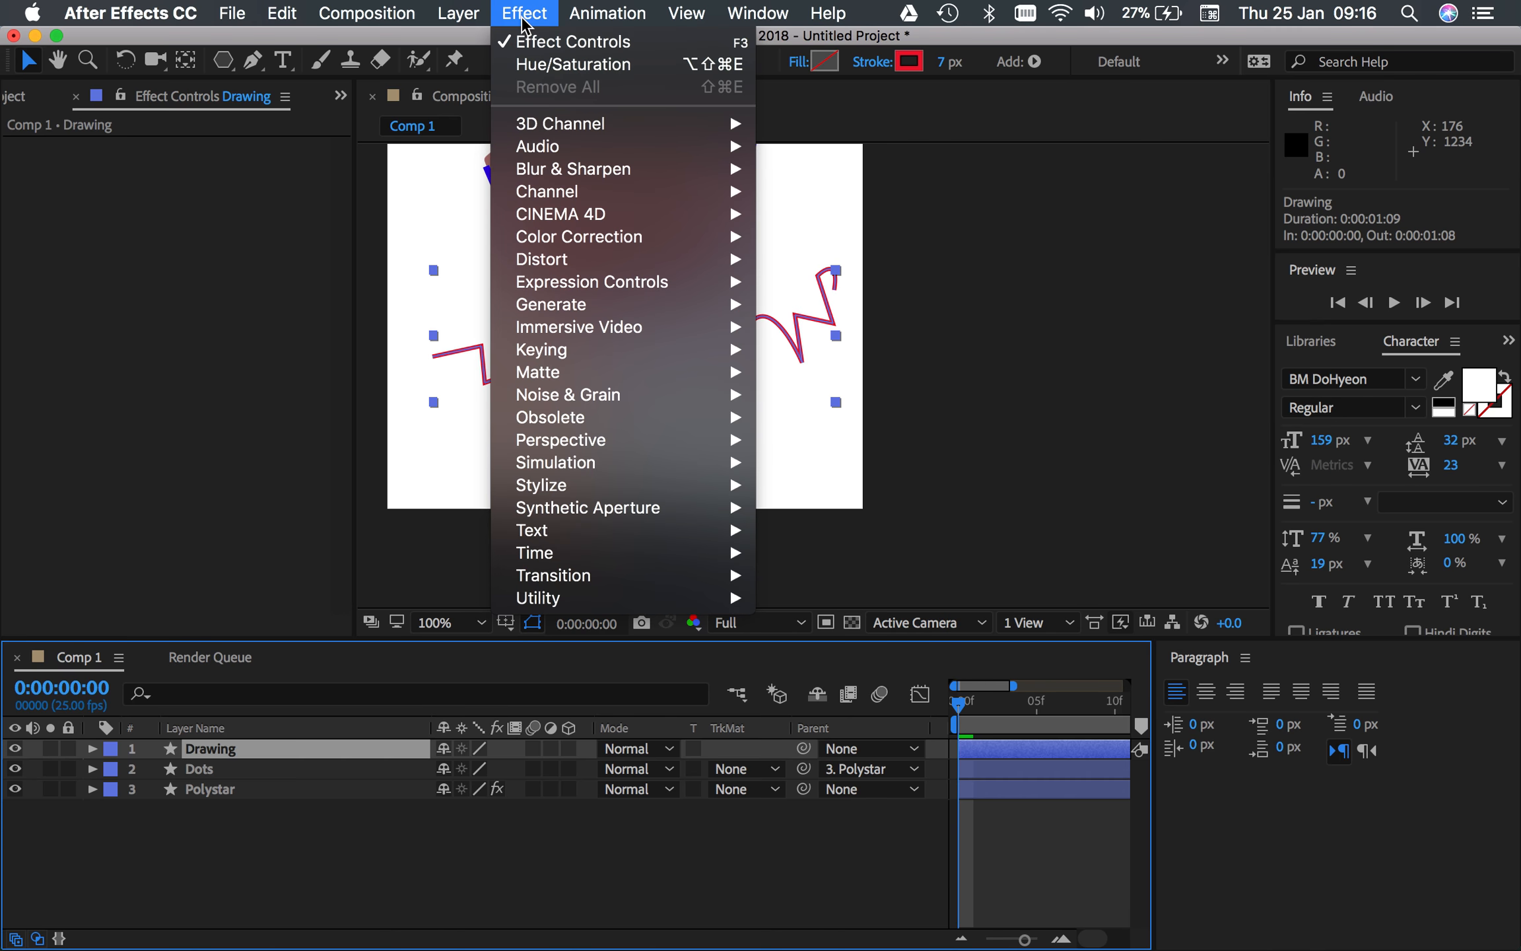
mouse_move(702, 486)
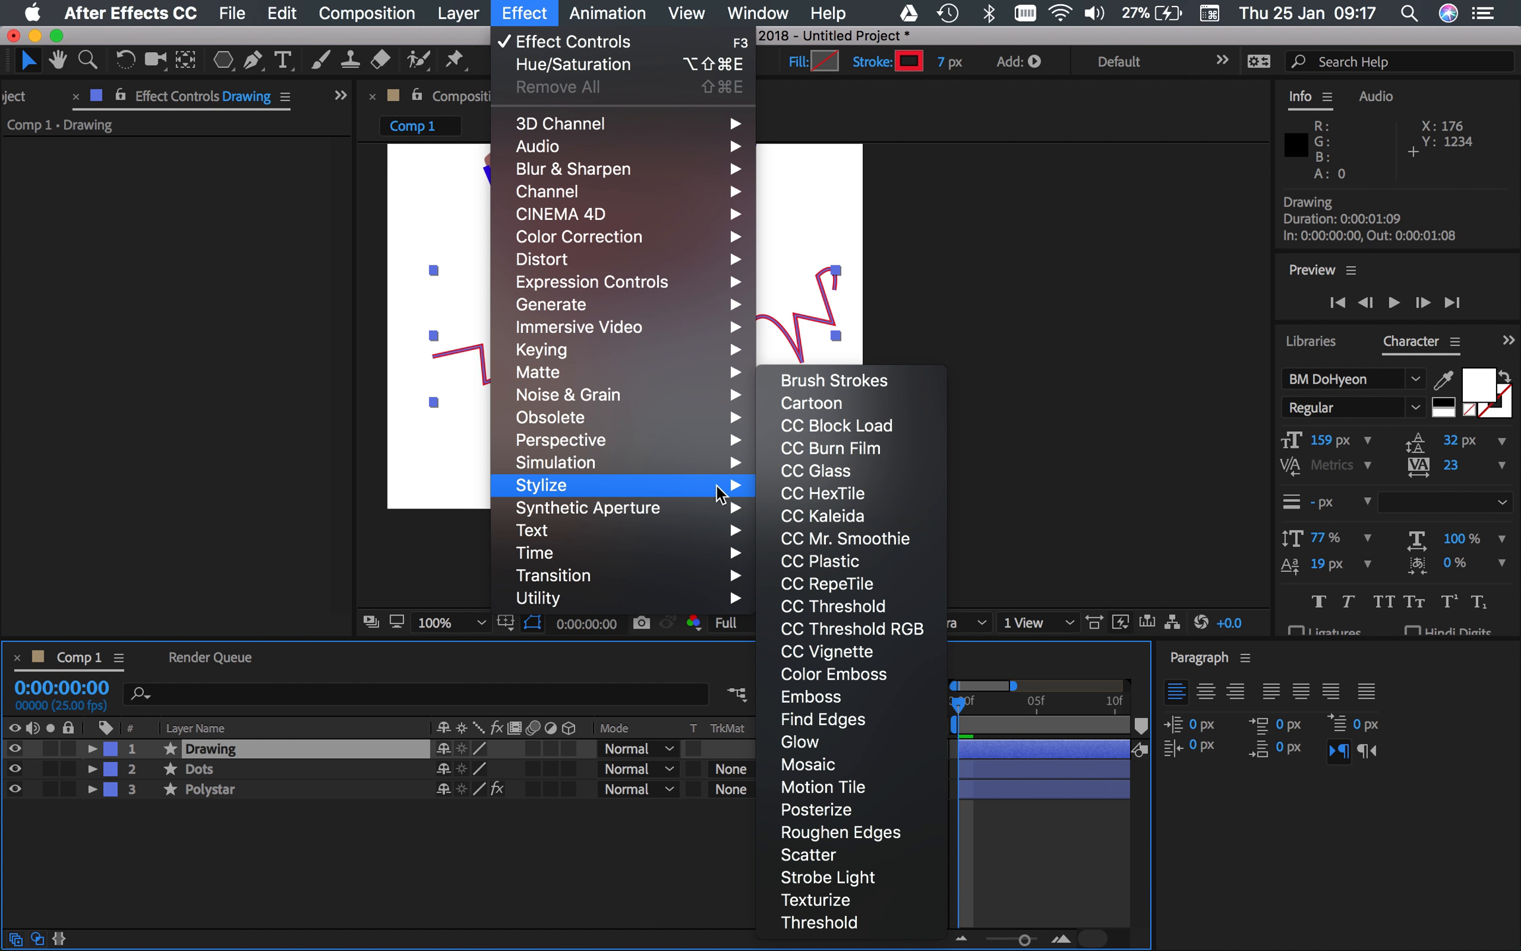
click(845, 832)
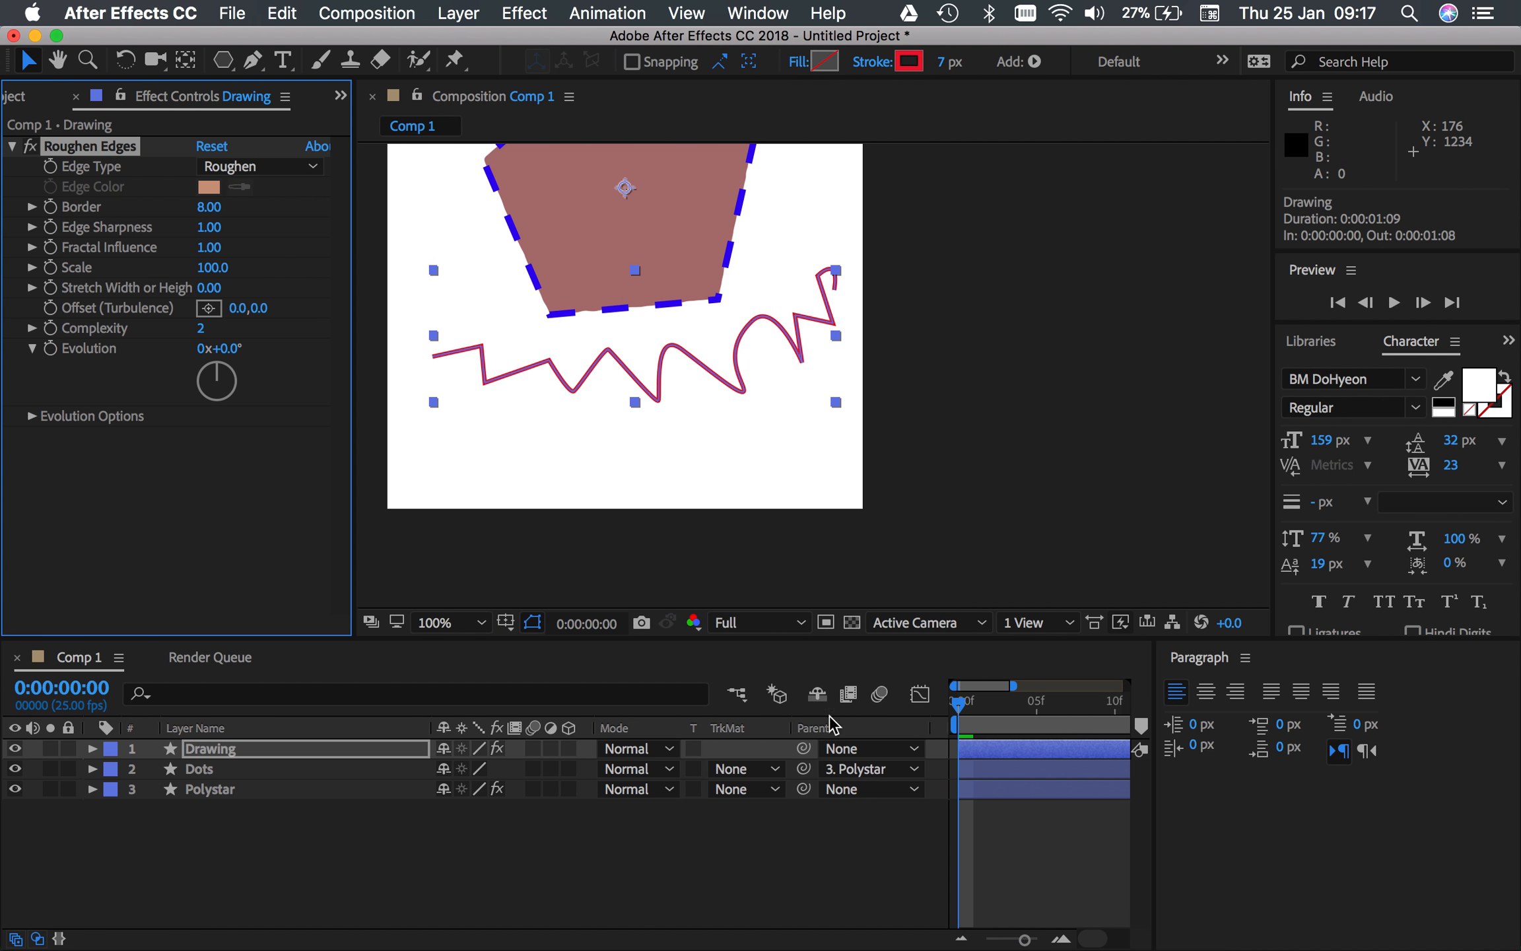
scroll(585, 401, up, 1)
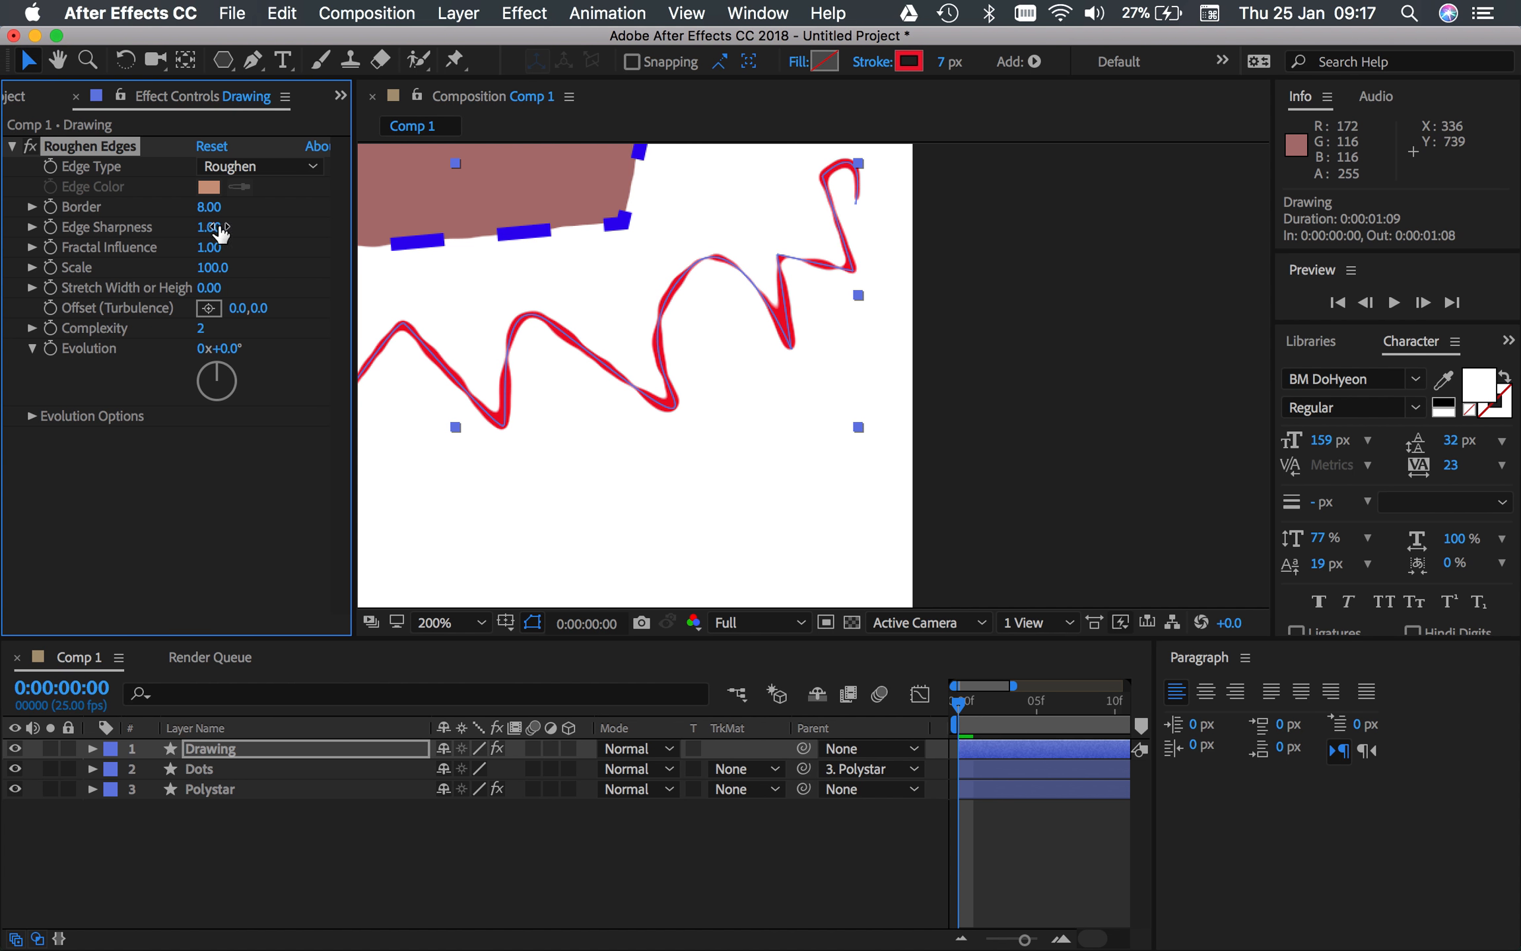
mouse_move(206, 214)
mouse_down()
mouse_move(151, 202)
mouse_move(236, 216)
mouse_up()
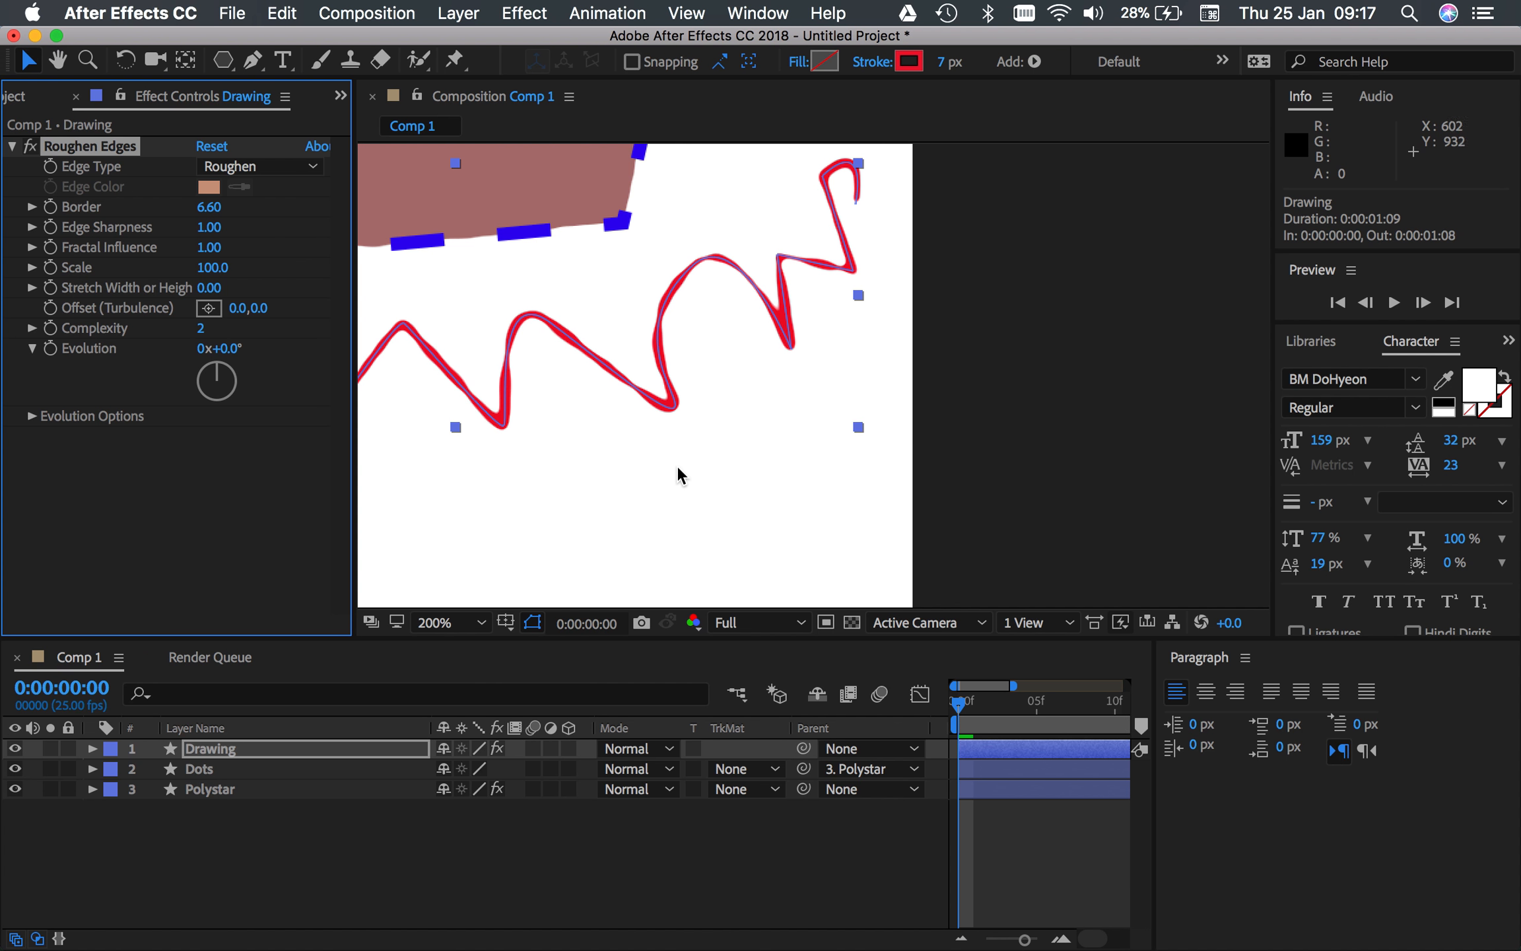
key(comma)
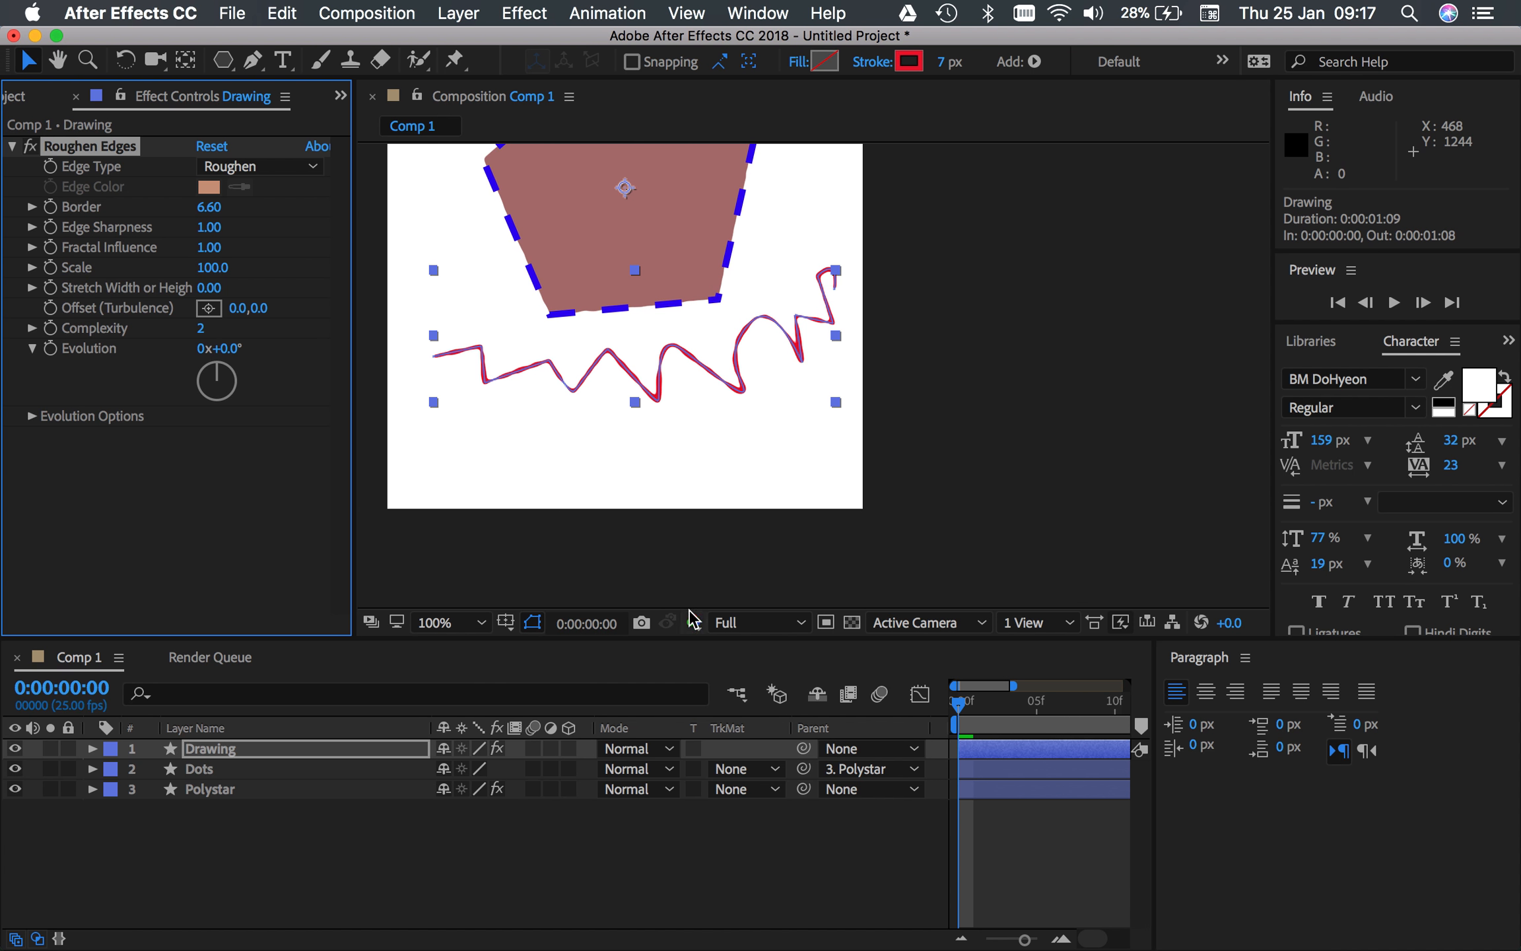
Show the composition's full duration in the timeline and reset the Standard workspace to its saved layout.
click(964, 939)
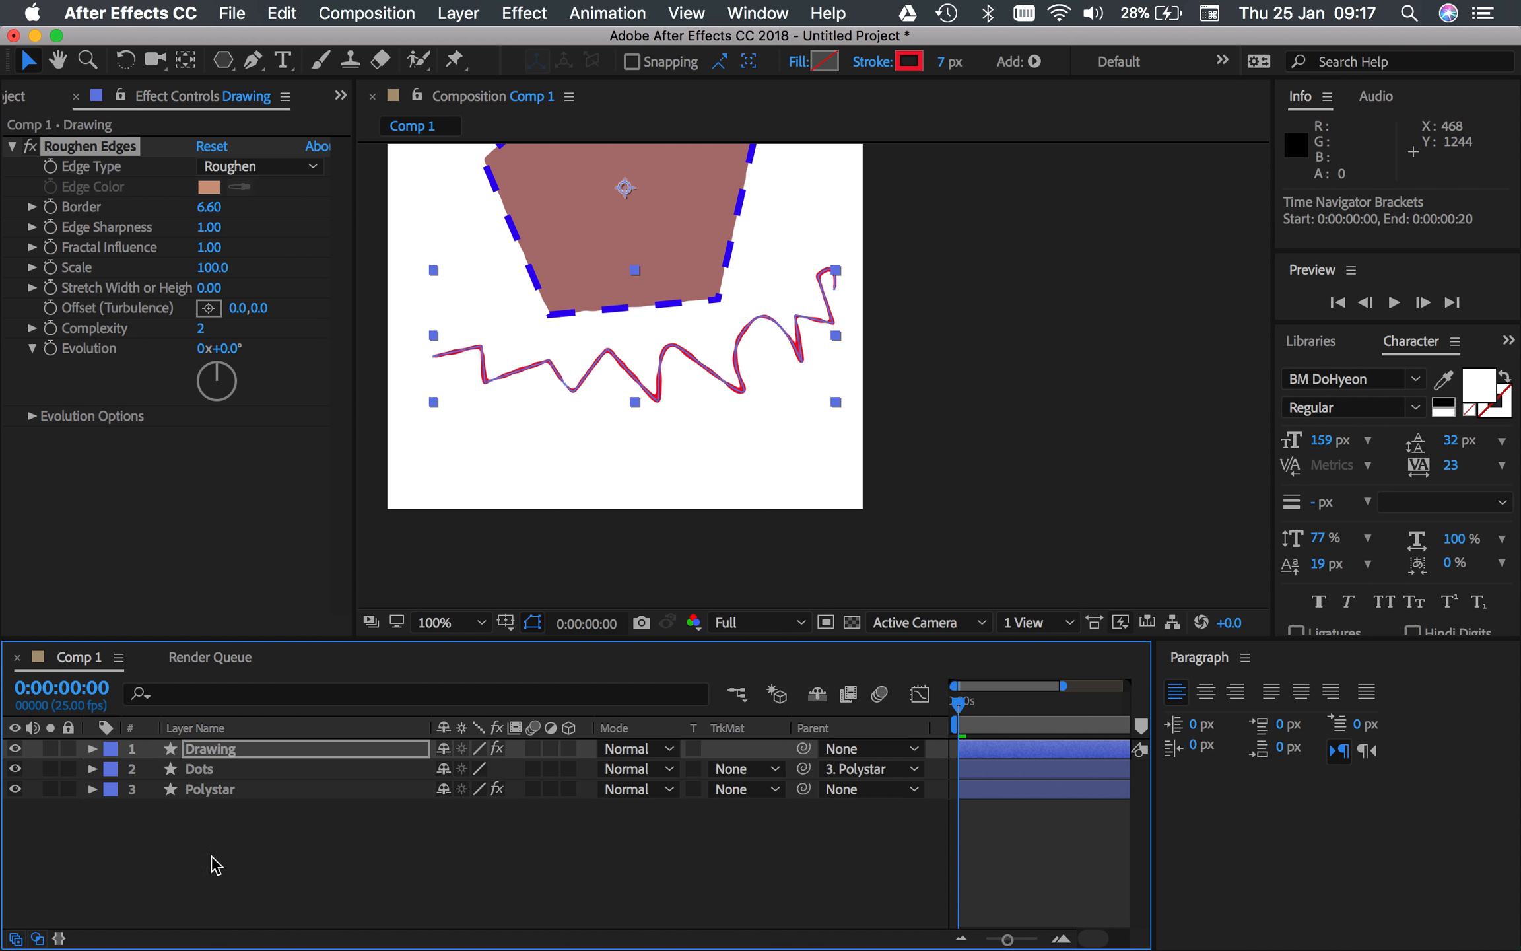
drag(1076, 687, 1128, 686)
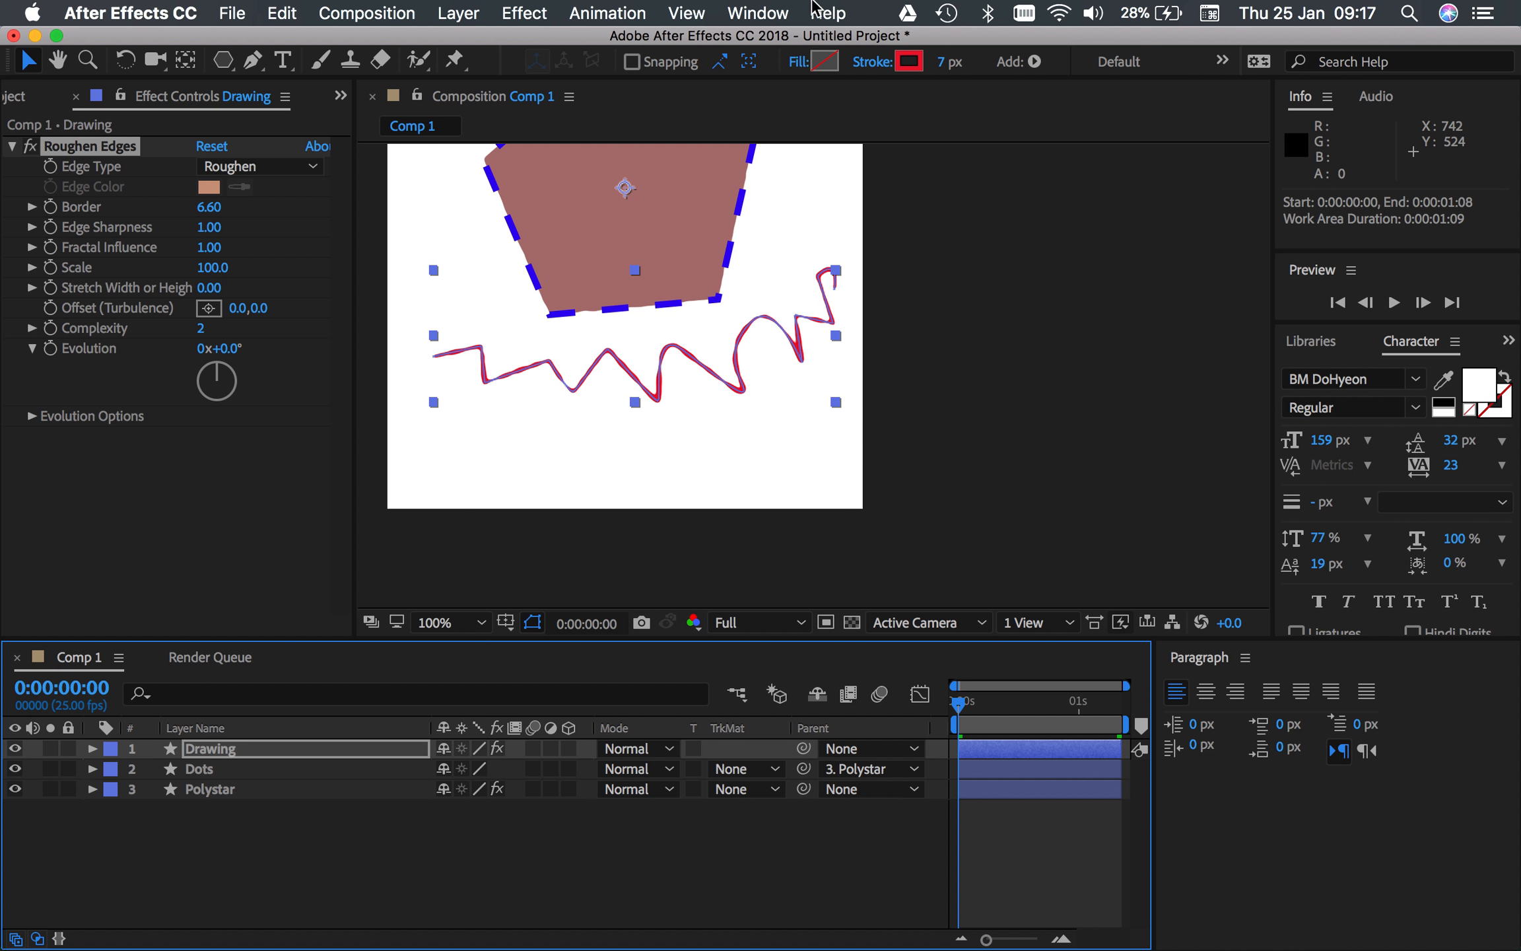
click(771, 6)
mouse_move(786, 42)
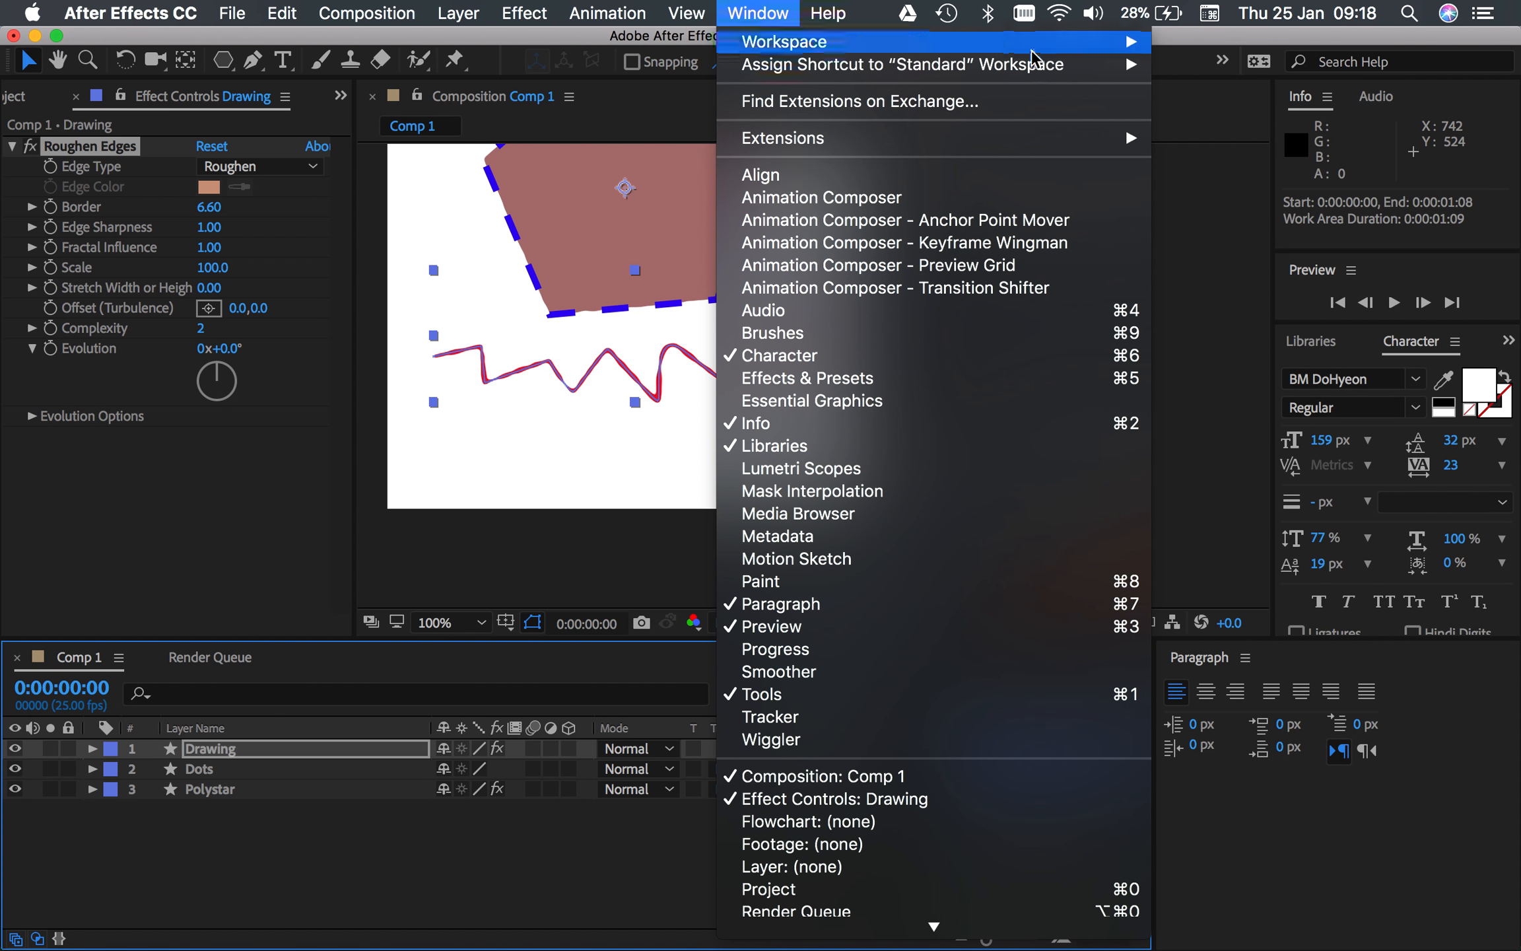
click(1242, 298)
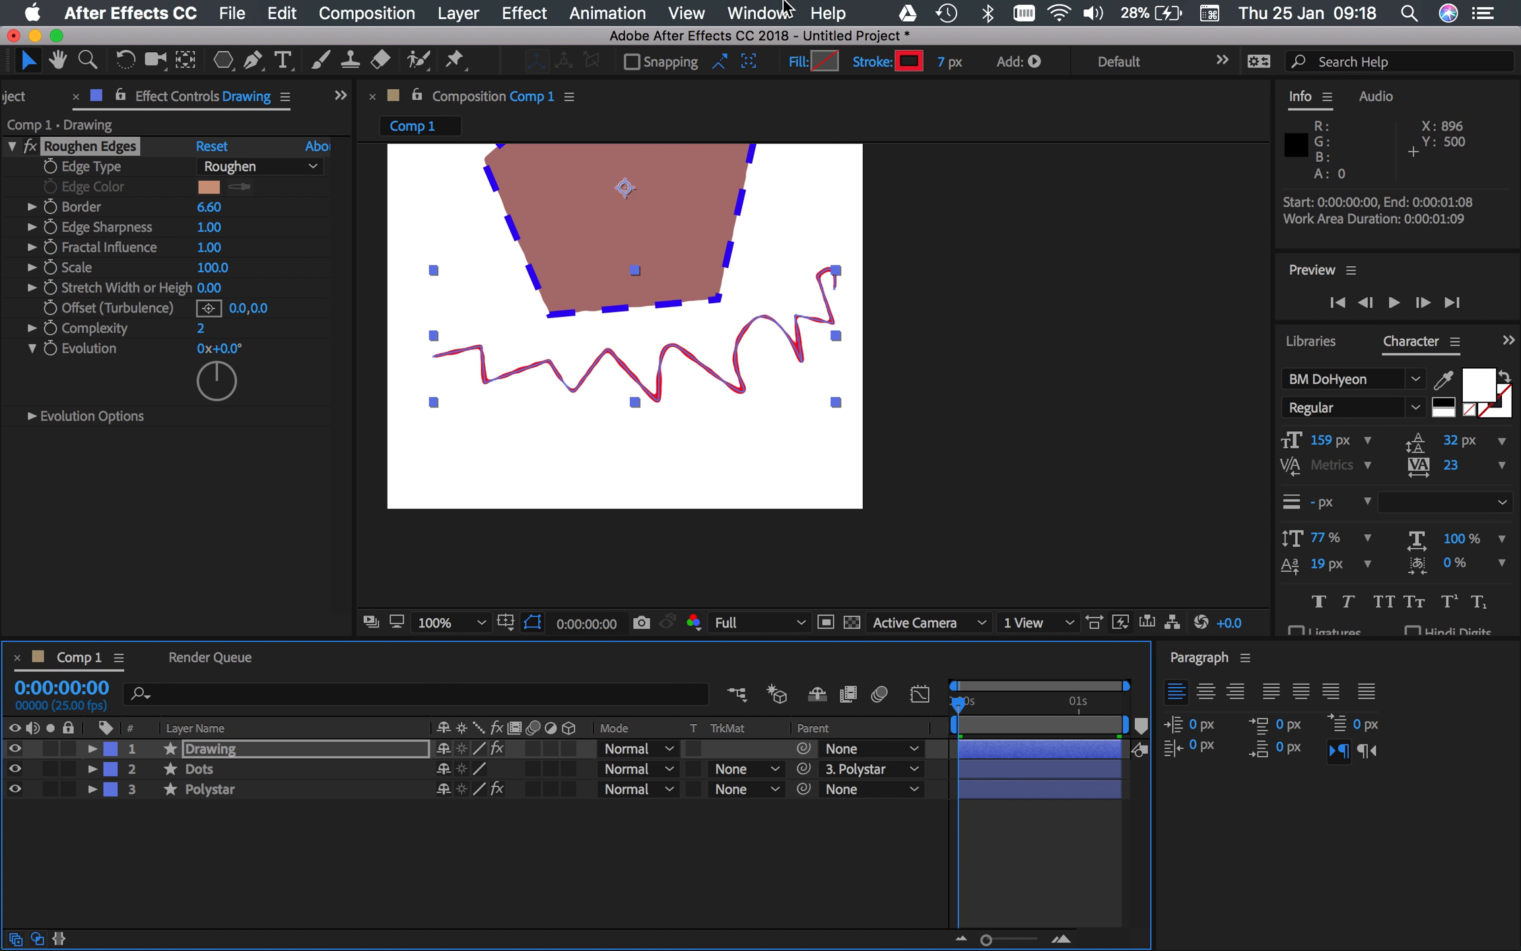
click(757, 12)
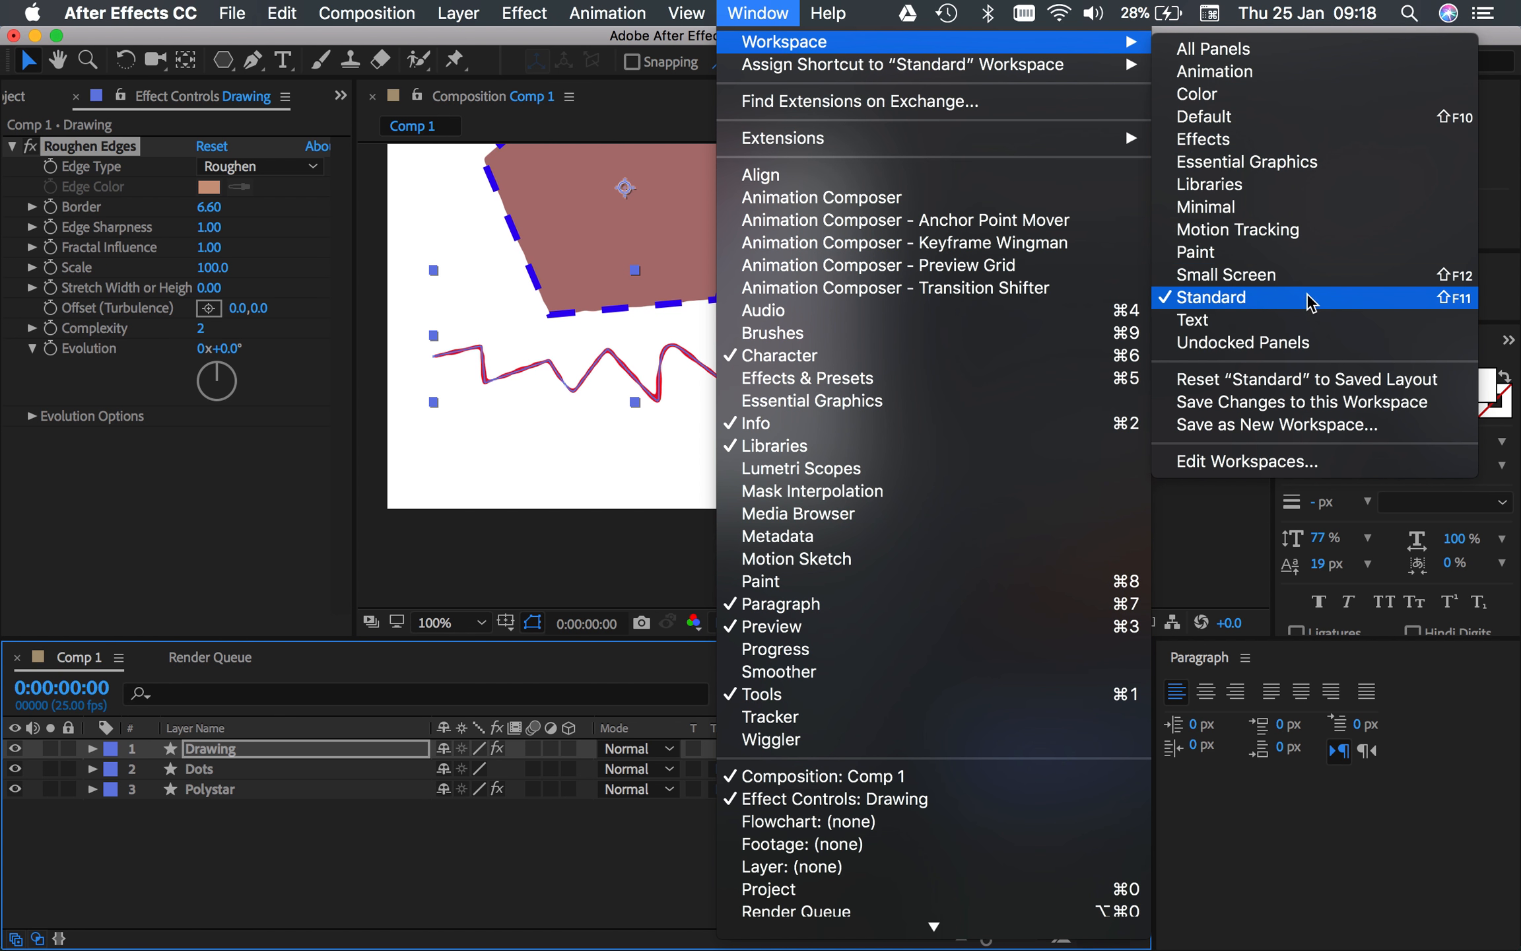
click(1313, 382)
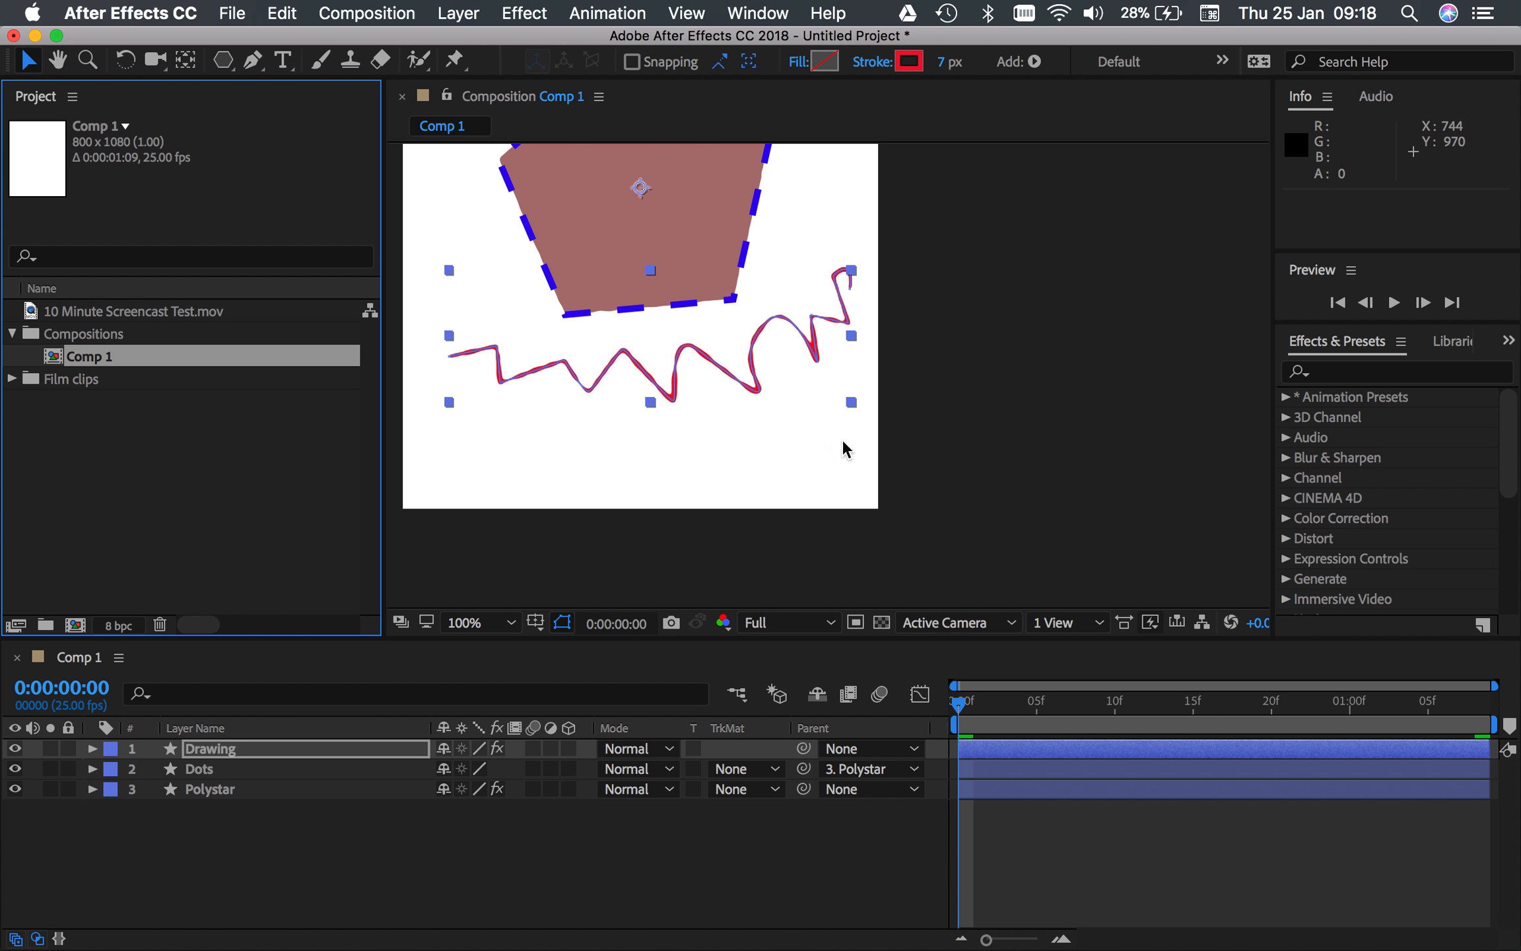
scroll(644, 504, up, 1)
scroll(644, 503, down, 1)
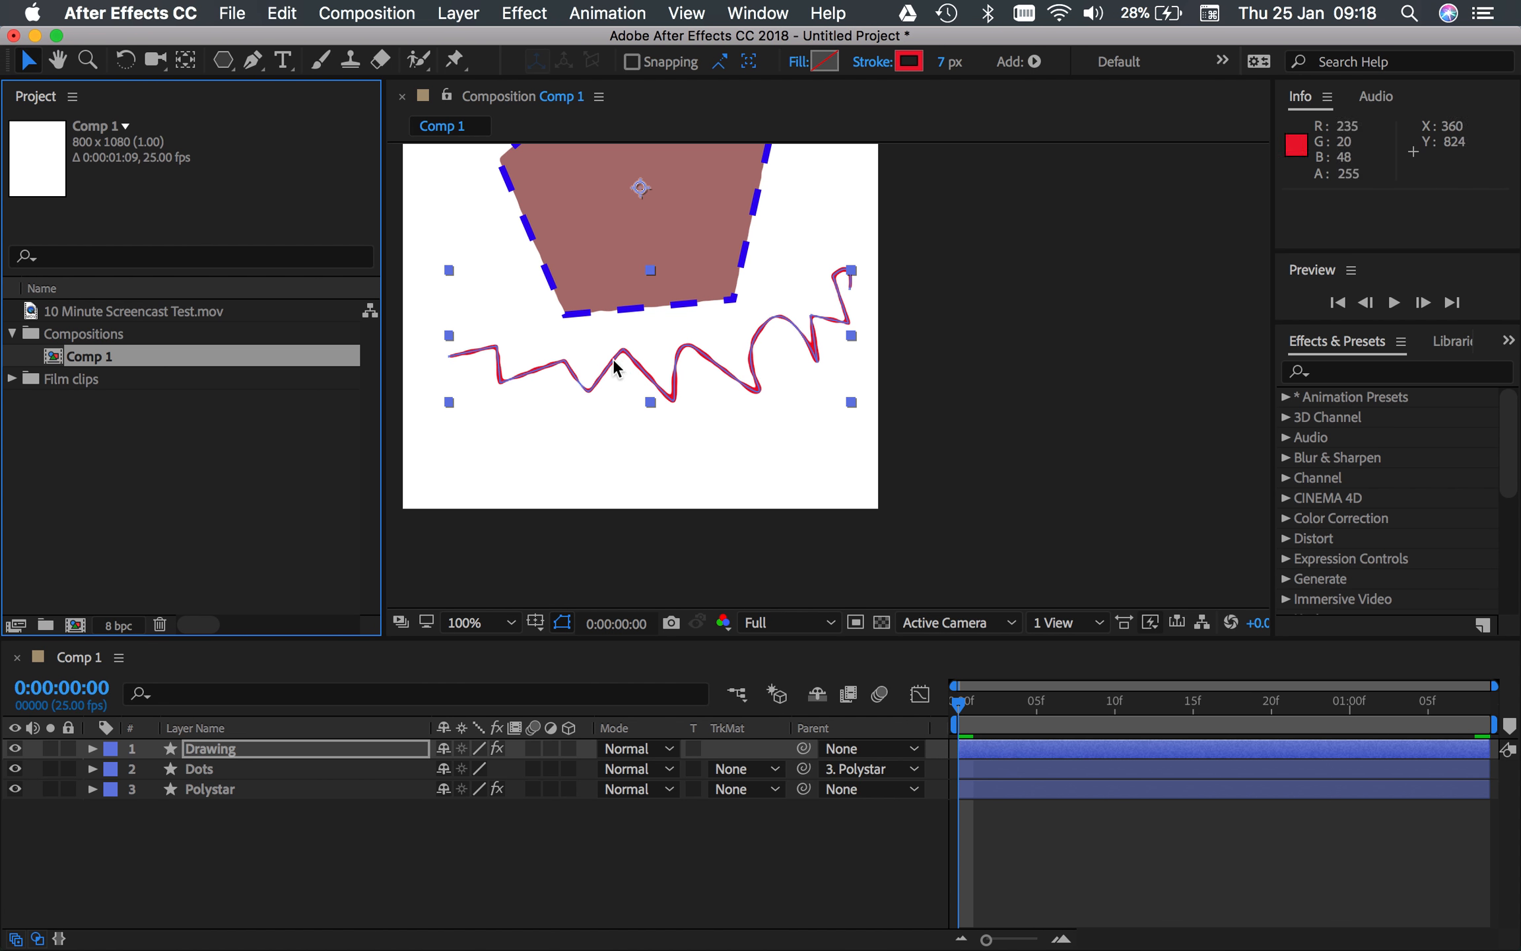
Add a Trim Paths operator to the Drawing layer and reveal its properties.
click(456, 844)
click(234, 752)
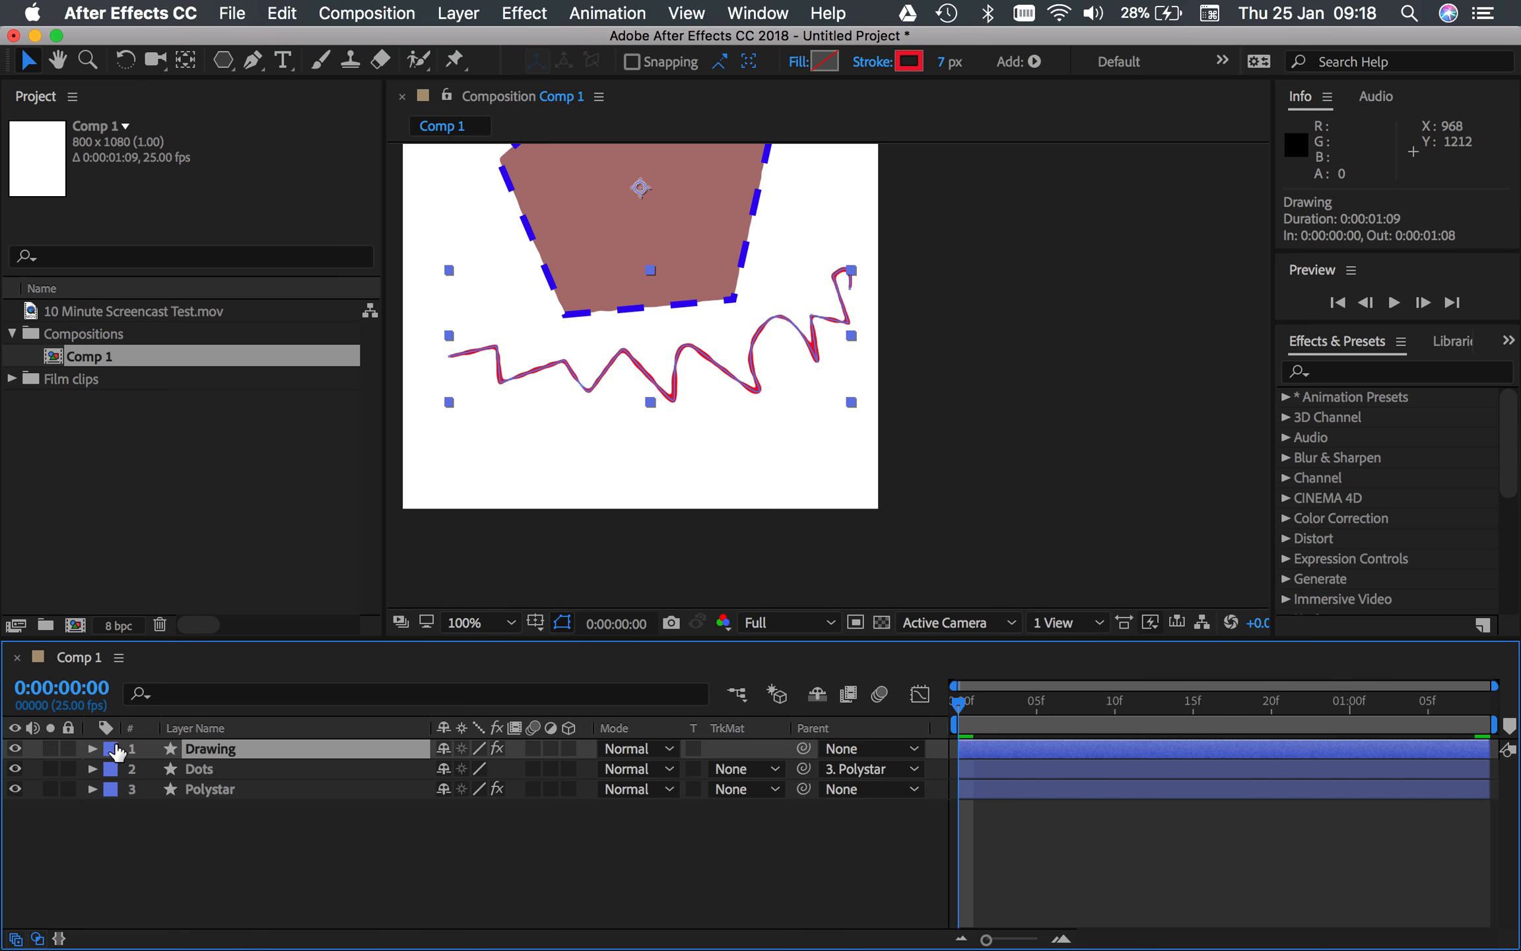
click(93, 749)
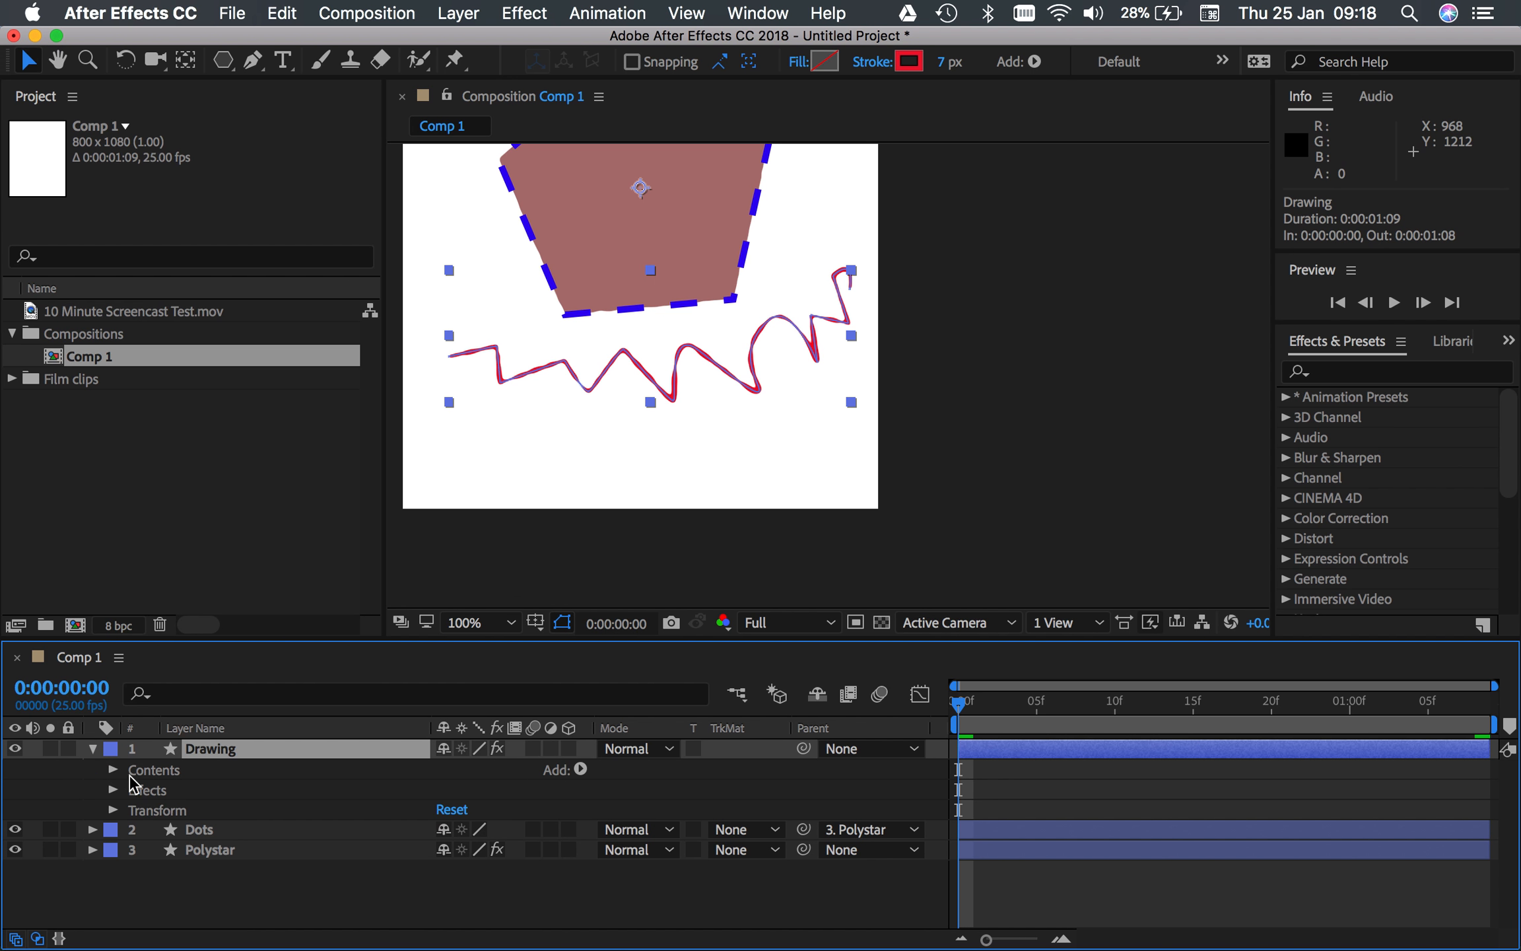
click(581, 769)
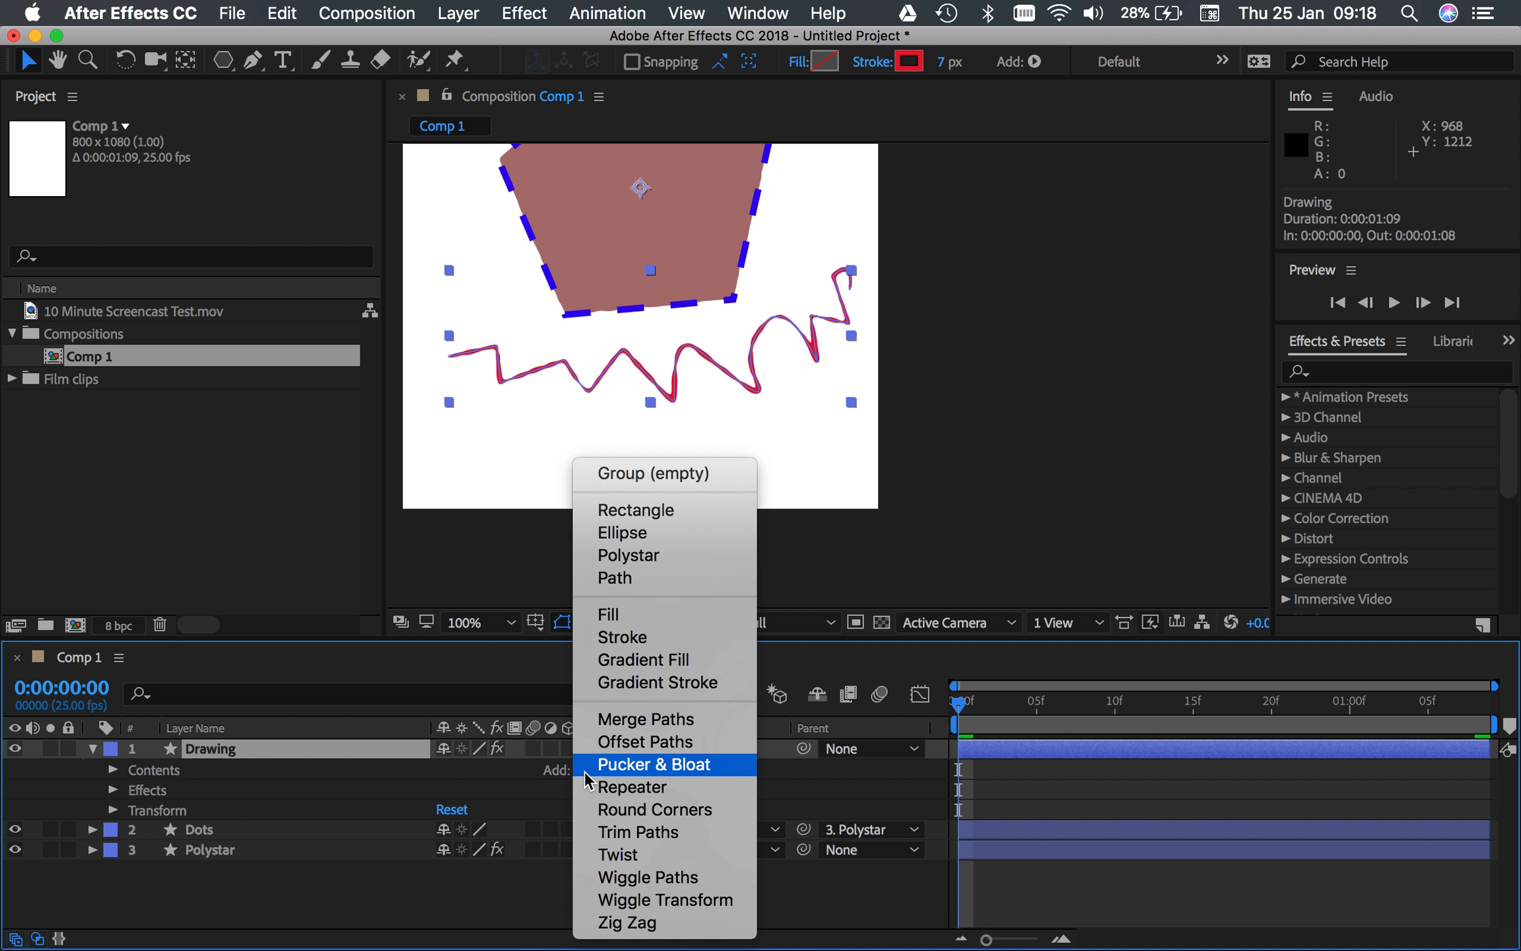
click(722, 829)
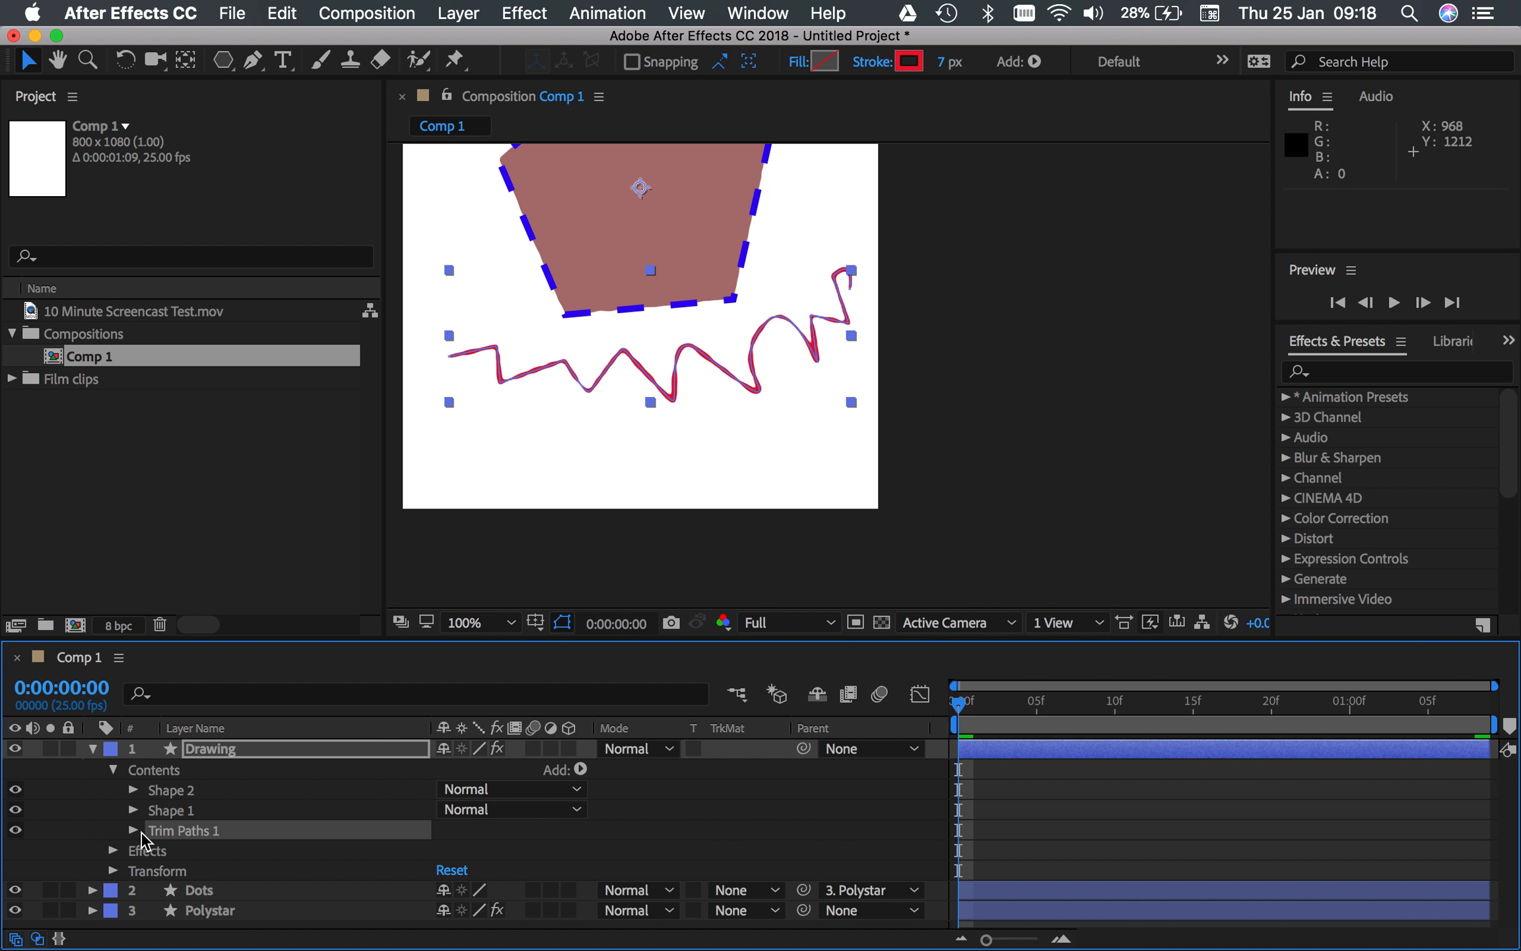
click(218, 852)
click(209, 836)
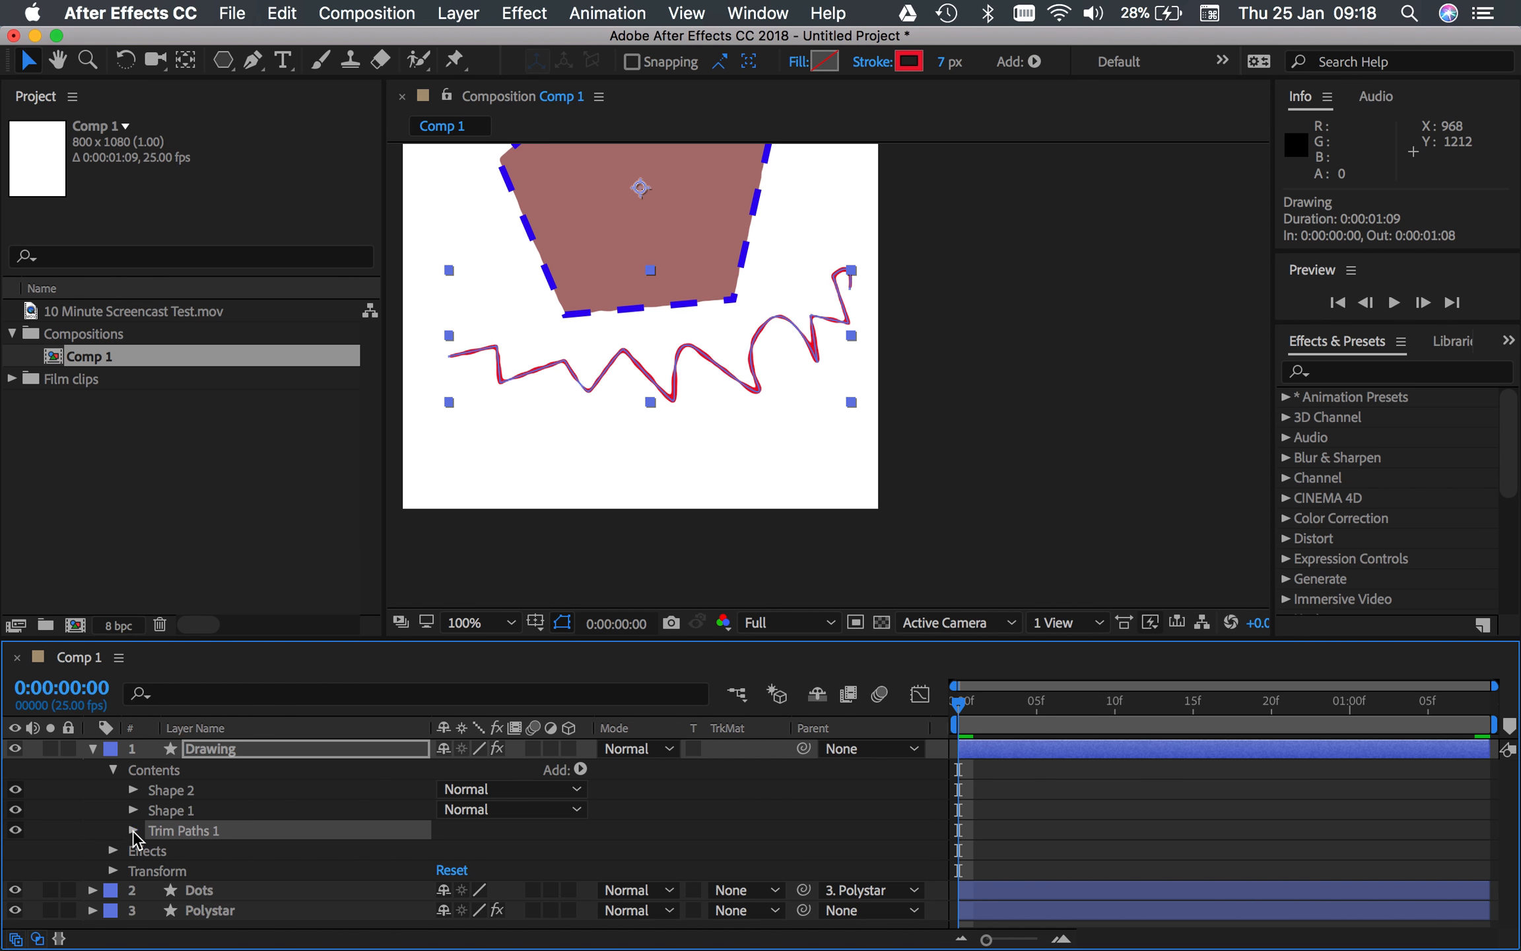
click(135, 832)
scroll(525, 881, down, 1)
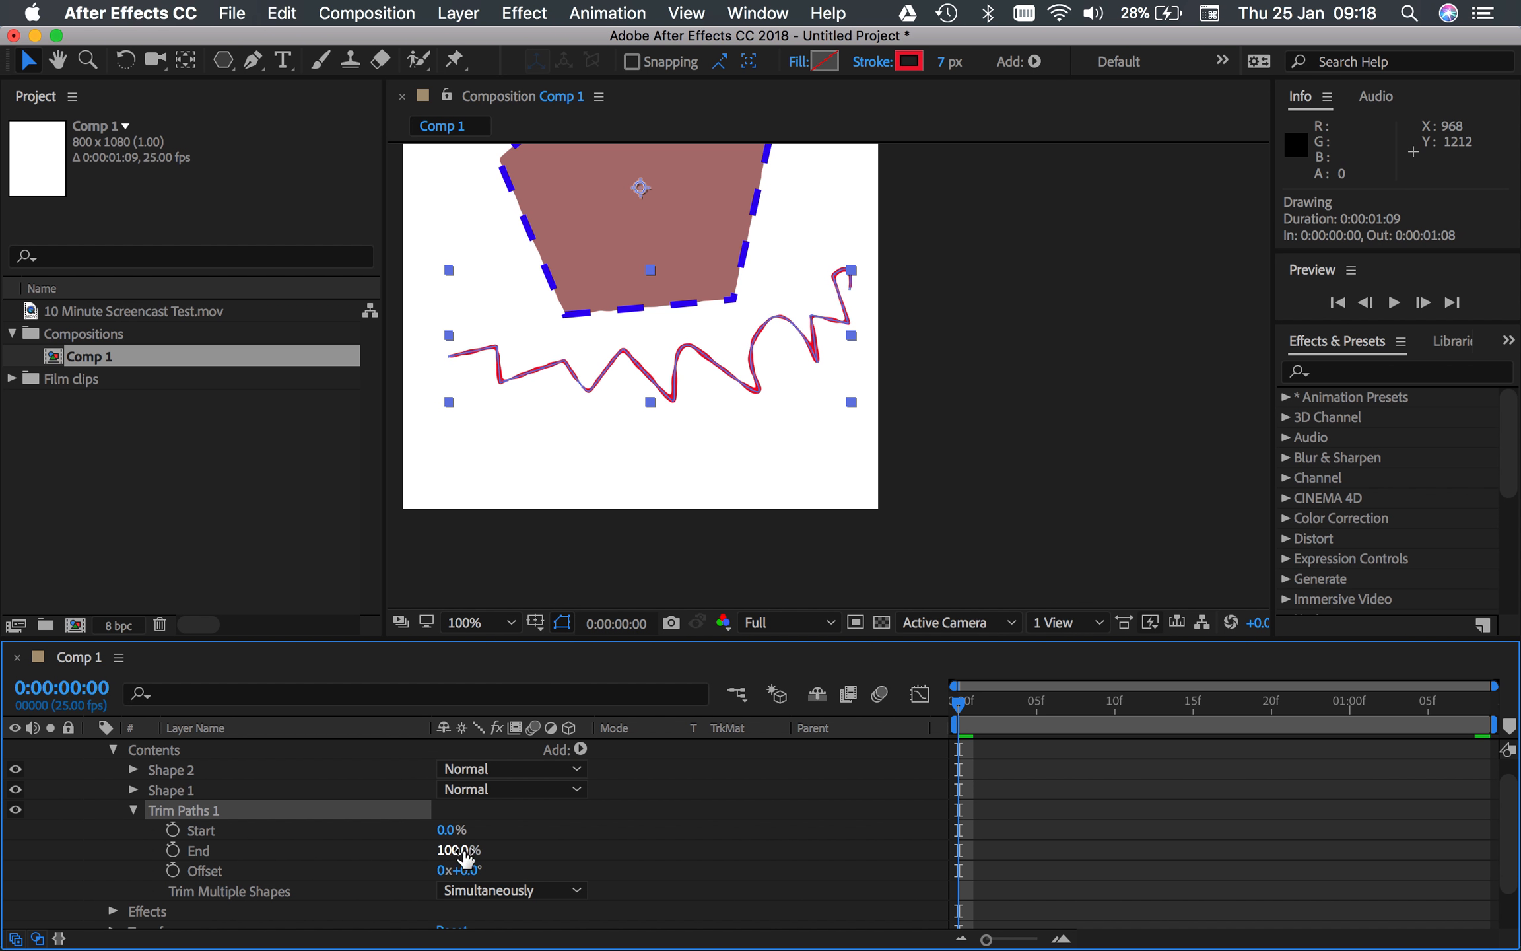
Set the Trim Paths End value to 0% and keyframe it at the first frame.
mouse_move(458, 858)
mouse_down()
mouse_move(326, 834)
mouse_move(509, 858)
mouse_up()
mouse_move(482, 852)
mouse_down()
mouse_move(381, 844)
mouse_move(421, 849)
mouse_up()
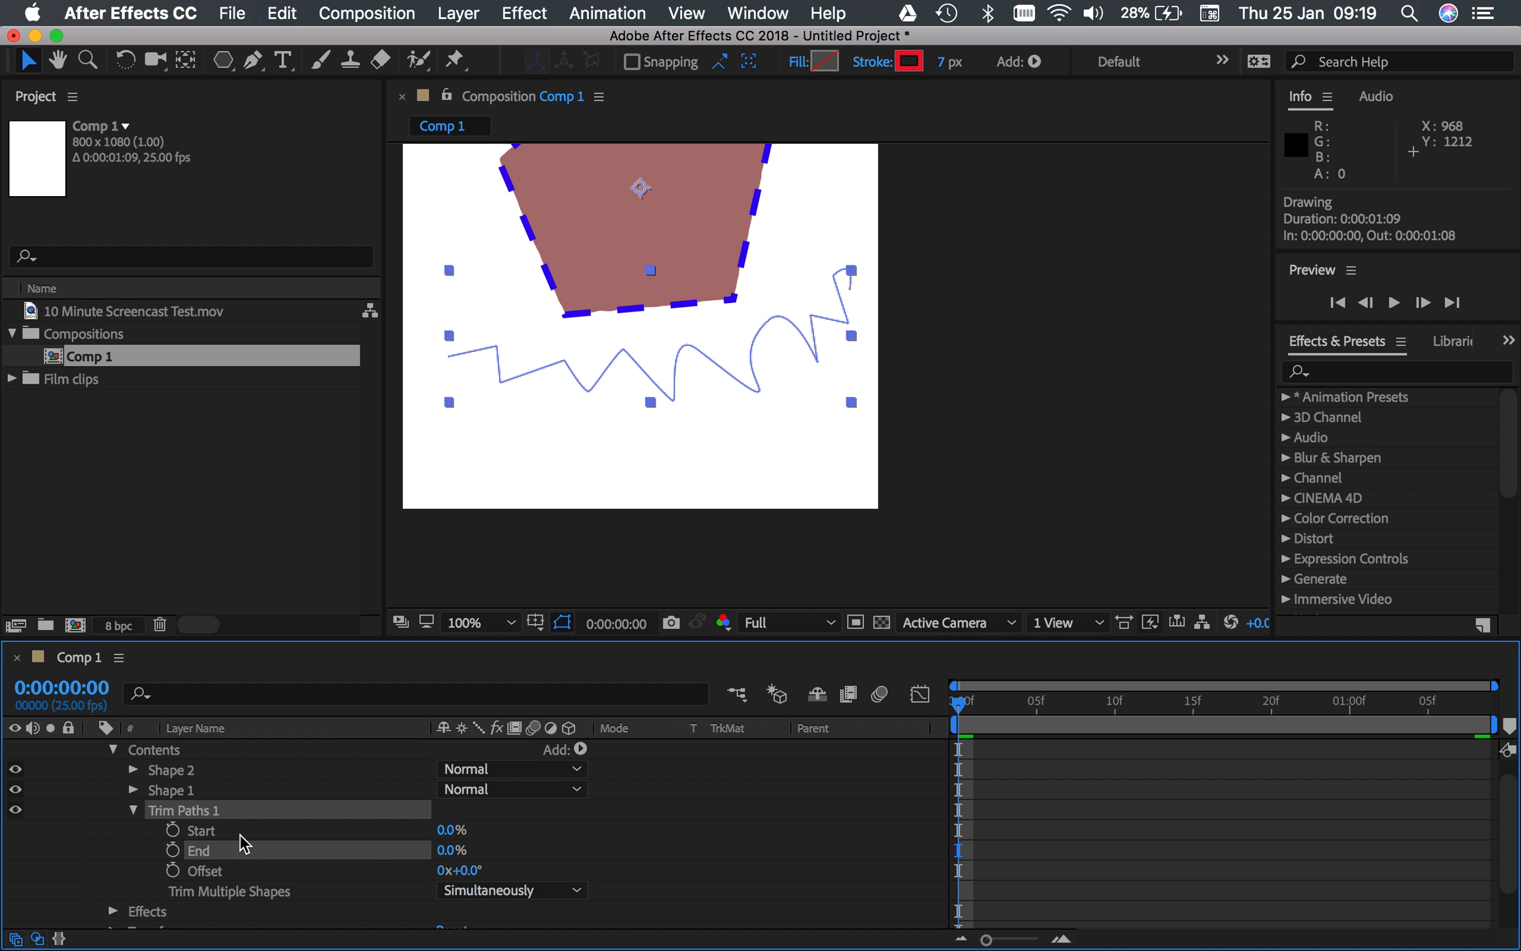
click(173, 850)
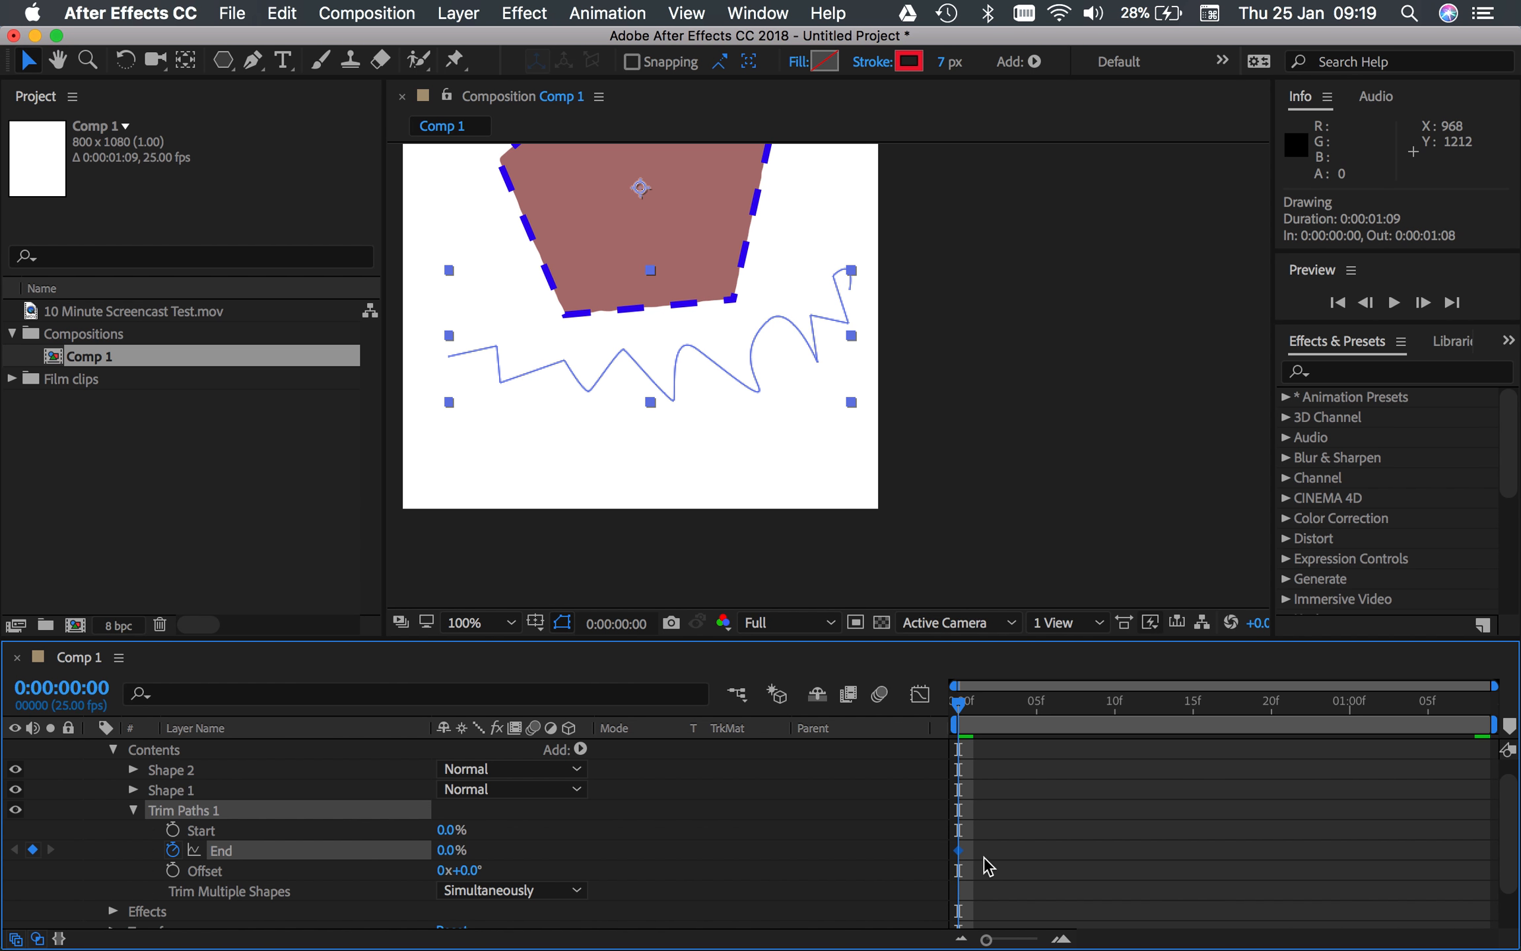
drag(960, 852, 969, 853)
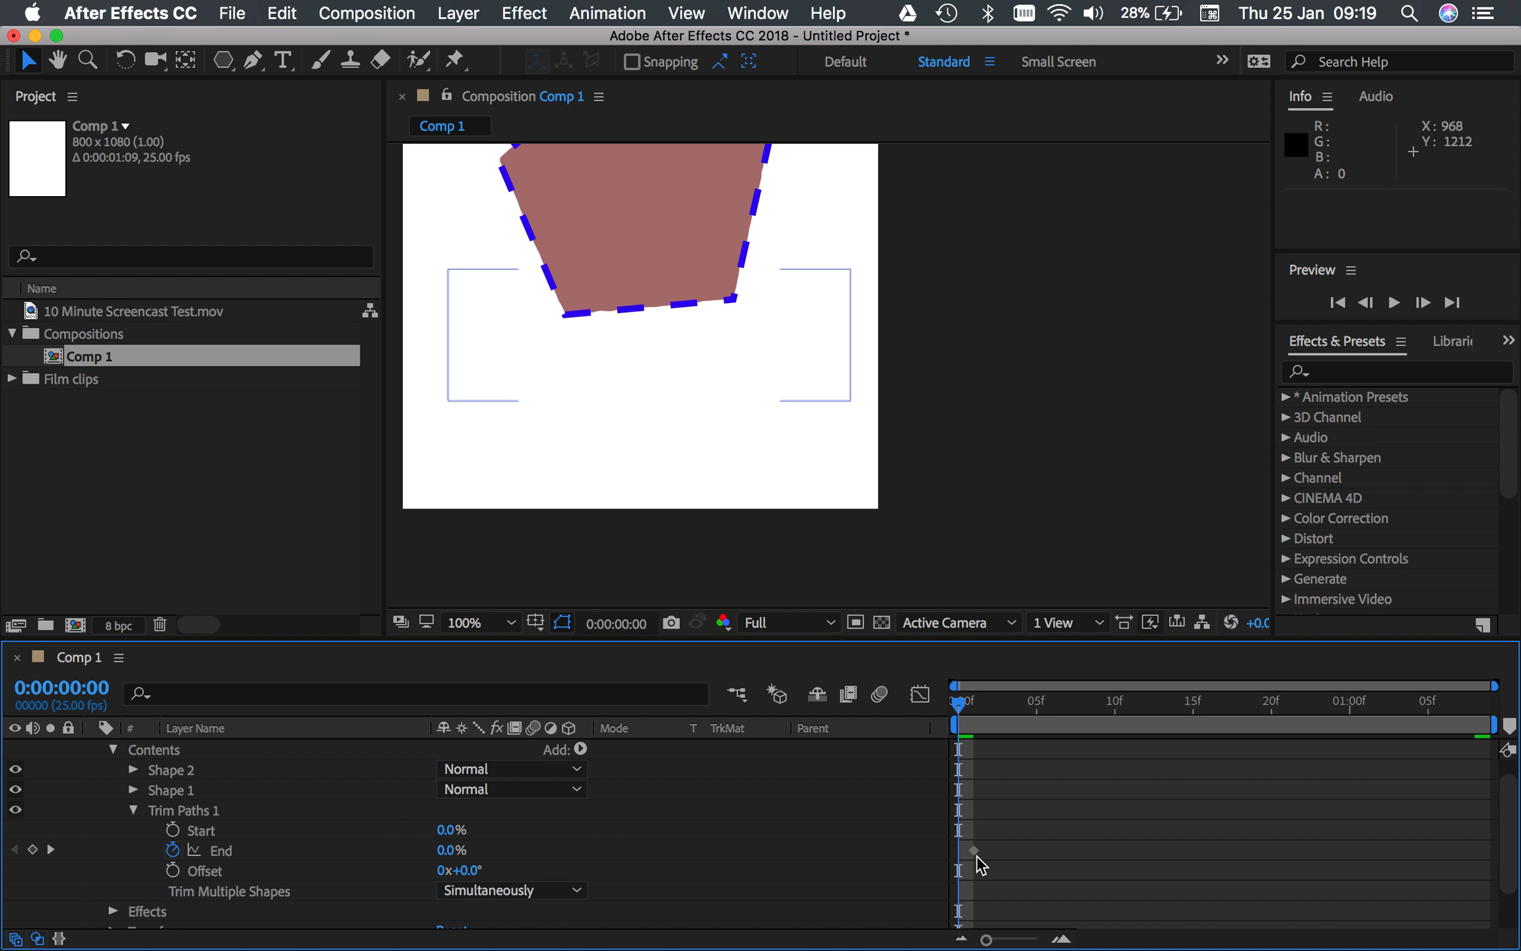
key(super+z)
Copy the 0% End keyframe to the last frame of the composition.
click(961, 853)
click(1000, 855)
click(962, 853)
key(super+c)
drag(1358, 712, 1509, 714)
key(super+v)
Keyframe the Trim Paths End value at 100% at 0:00:00:16, between the two existing keyframes.
click(1225, 701)
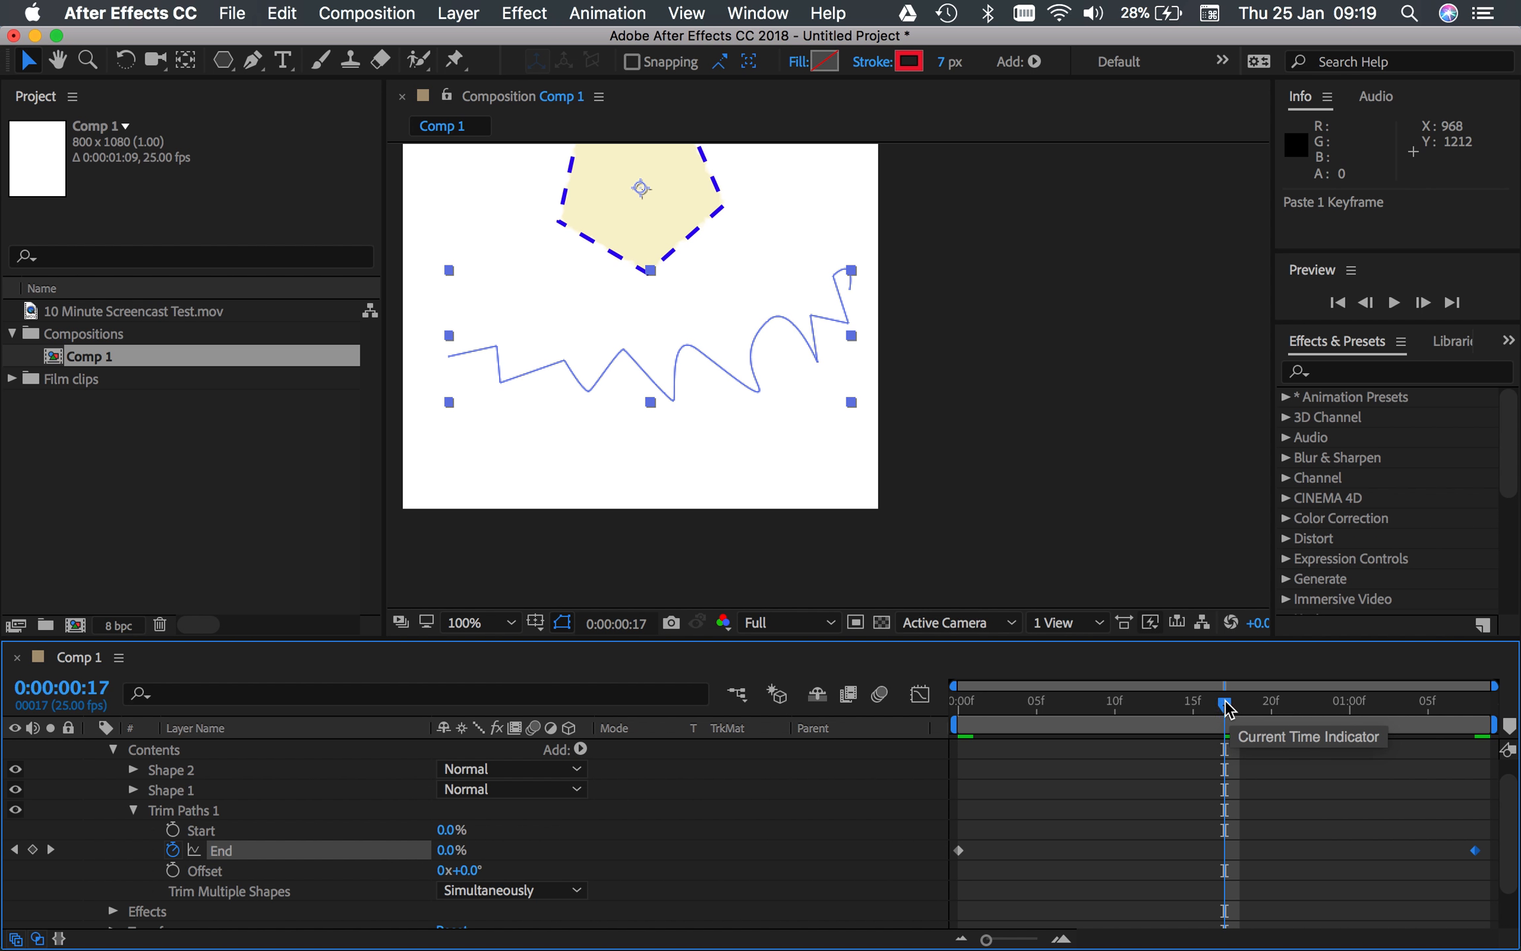
drag(1225, 704, 1209, 704)
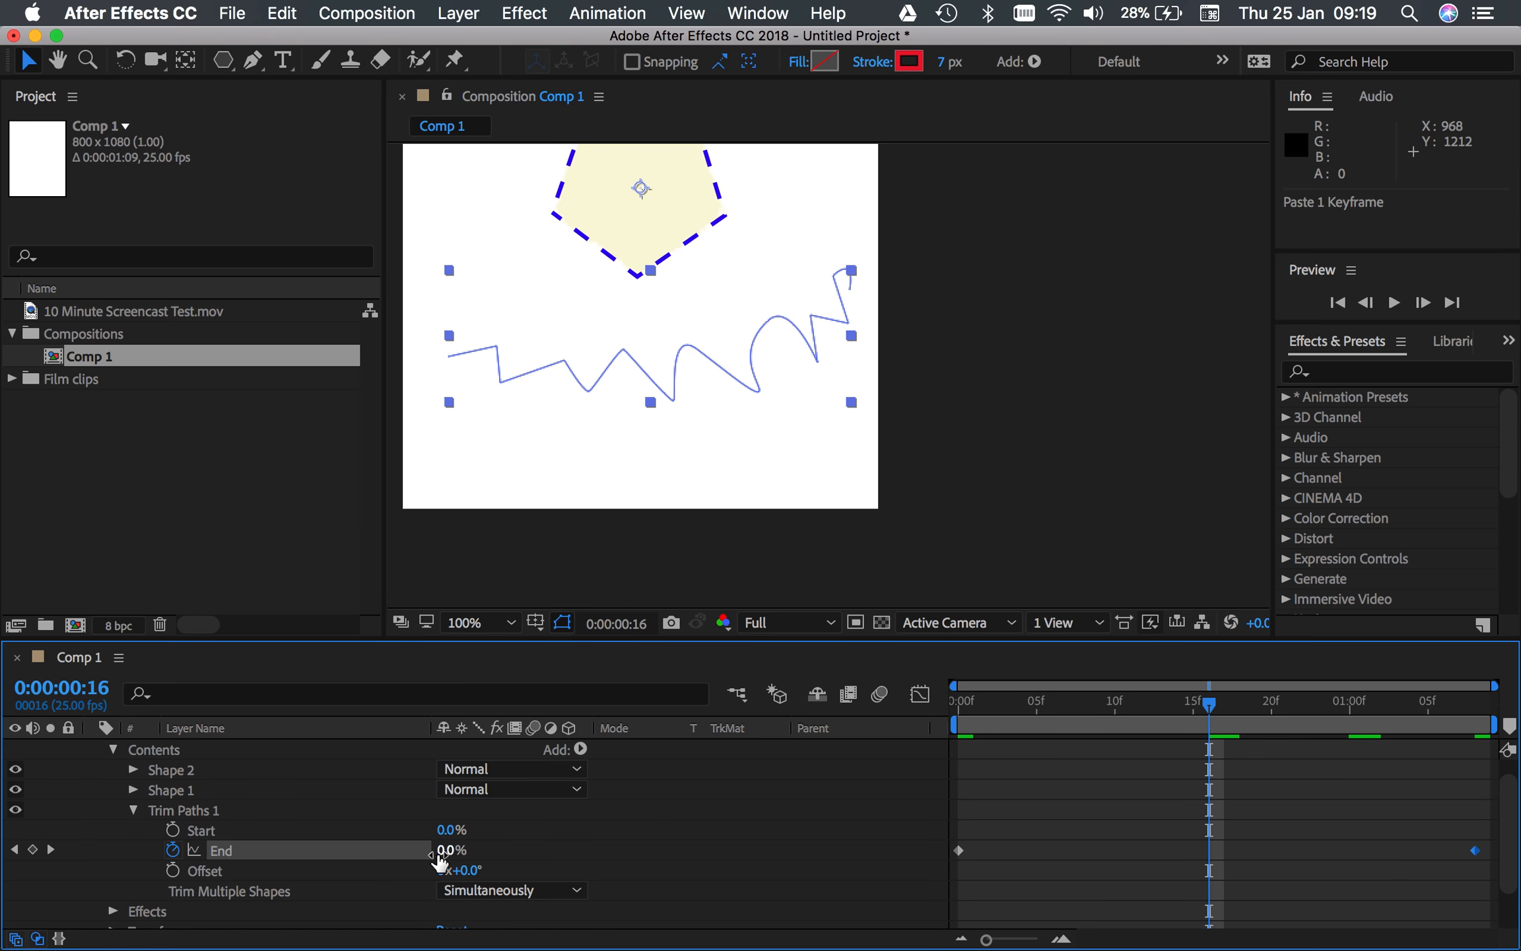
drag(450, 851, 587, 861)
Play the composition from the first frame to preview the zigzag line's trim animation.
drag(1209, 705, 911, 720)
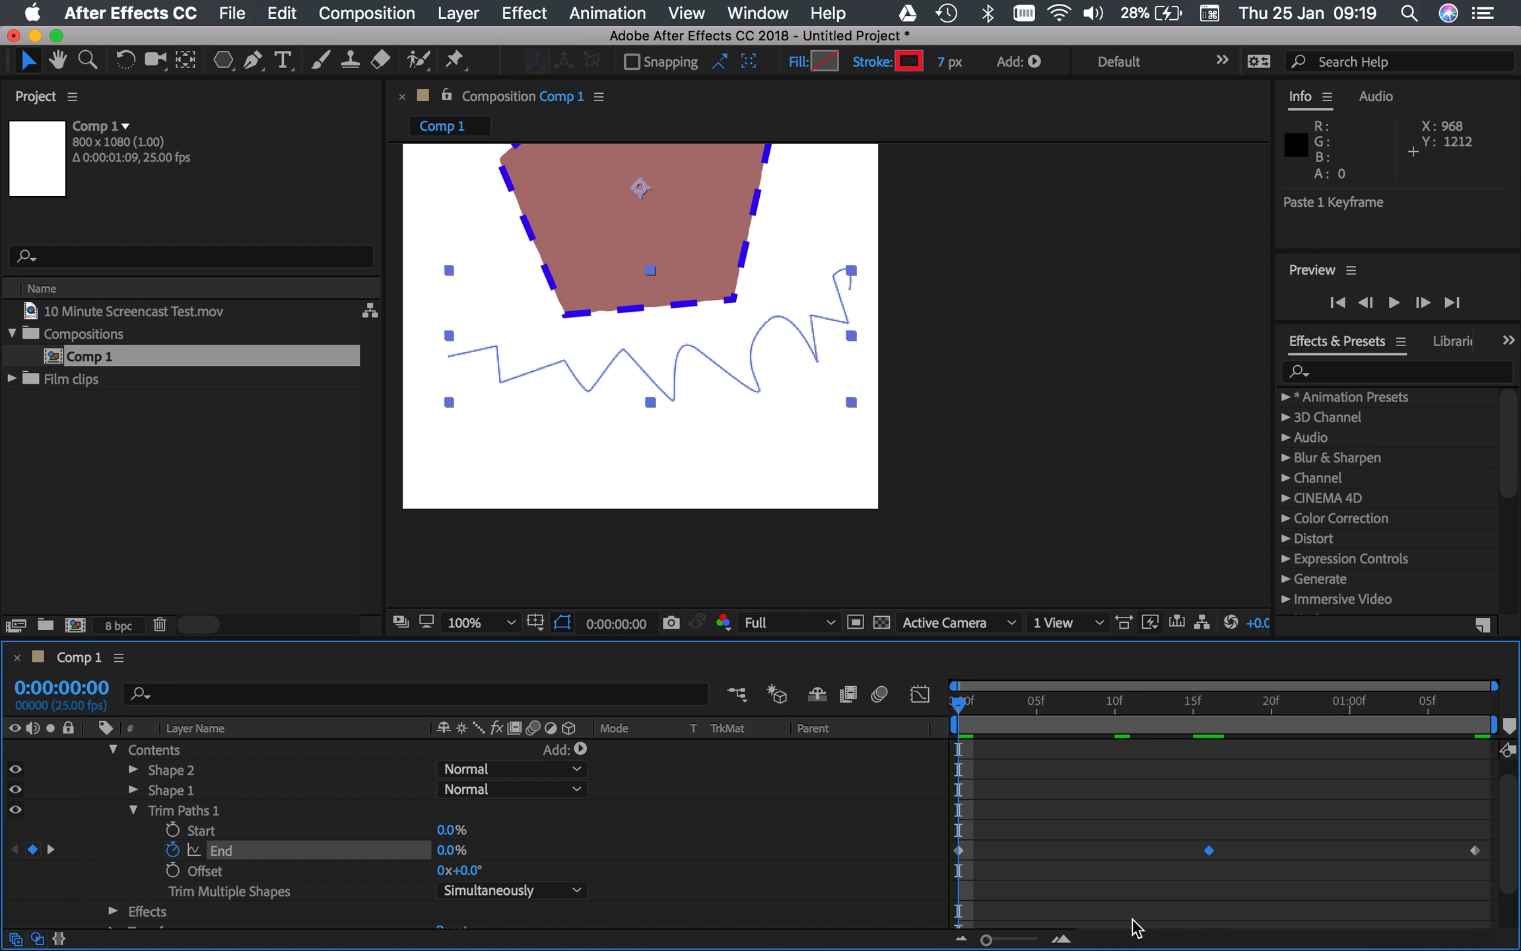
key(space)
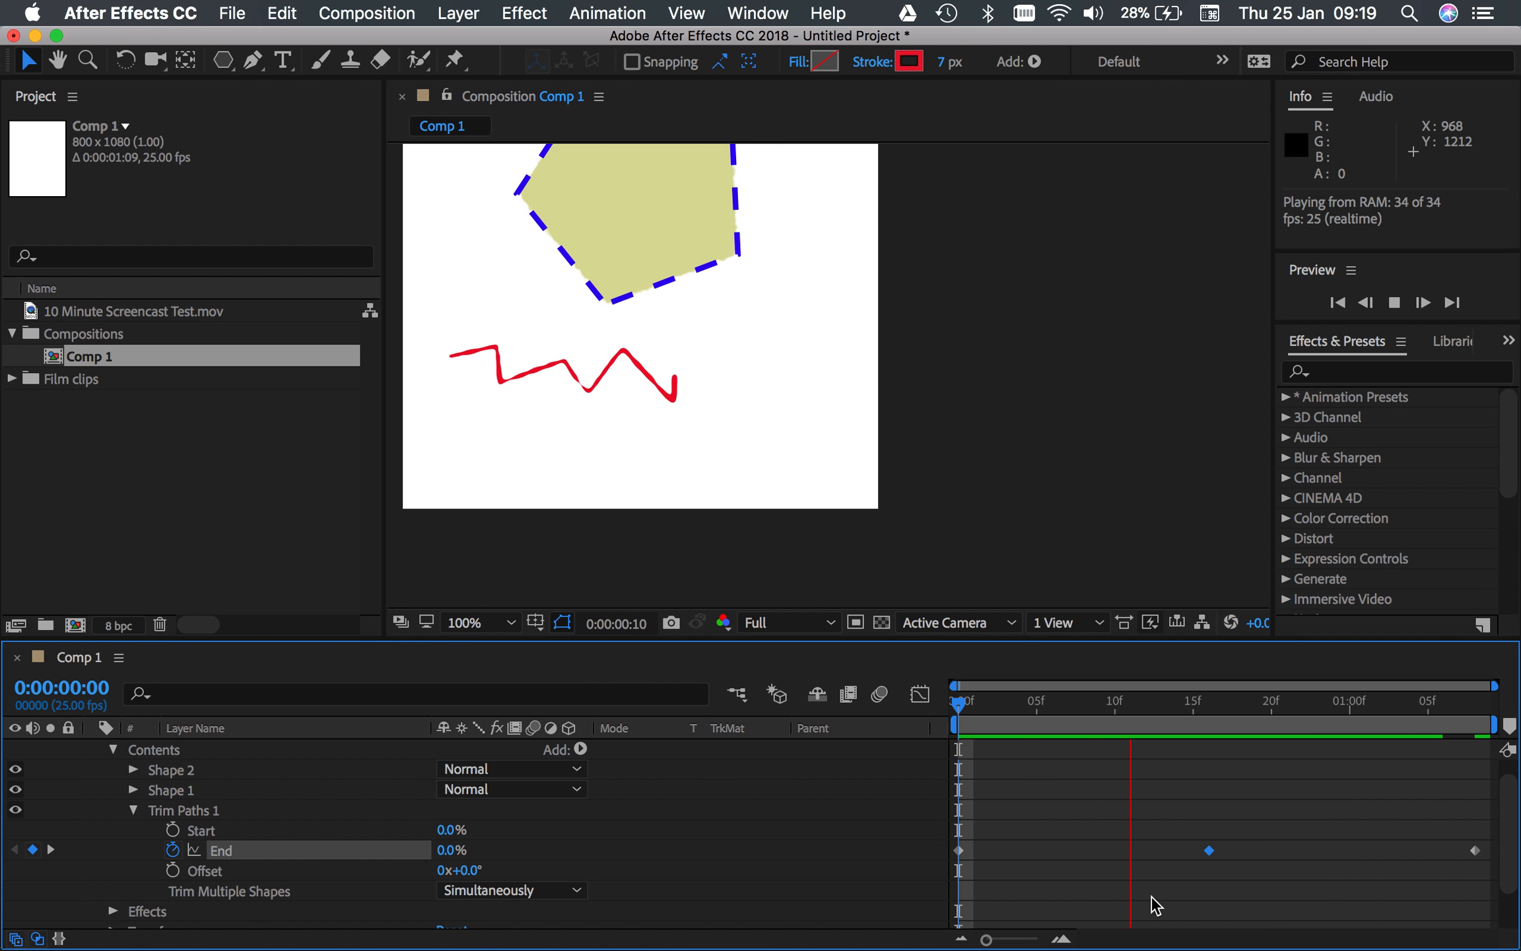
key(comma)
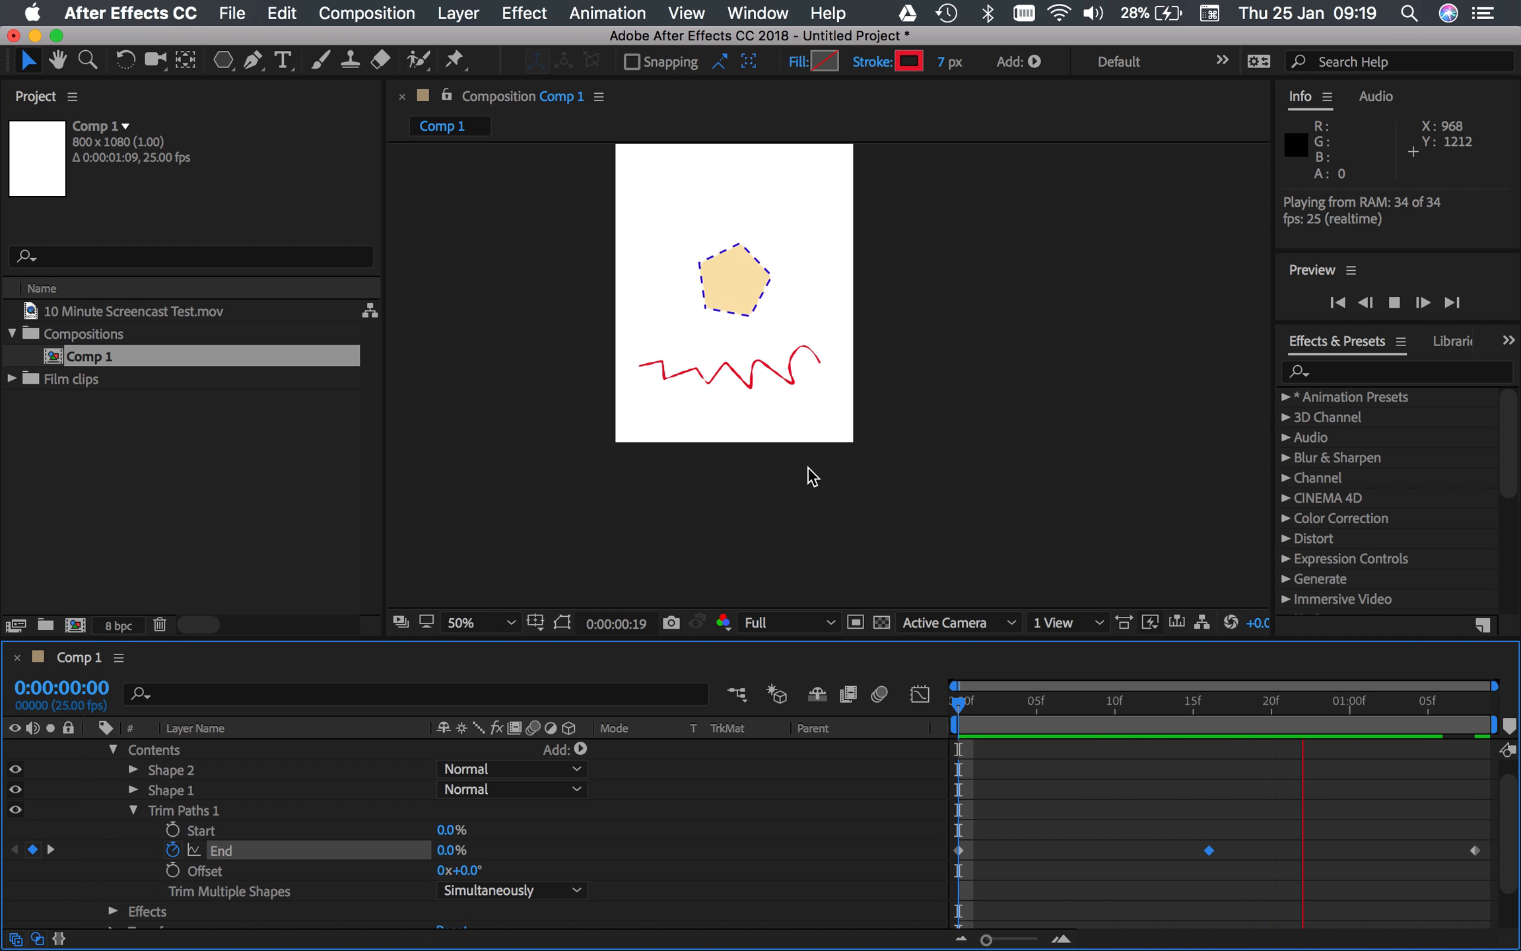
key(space)
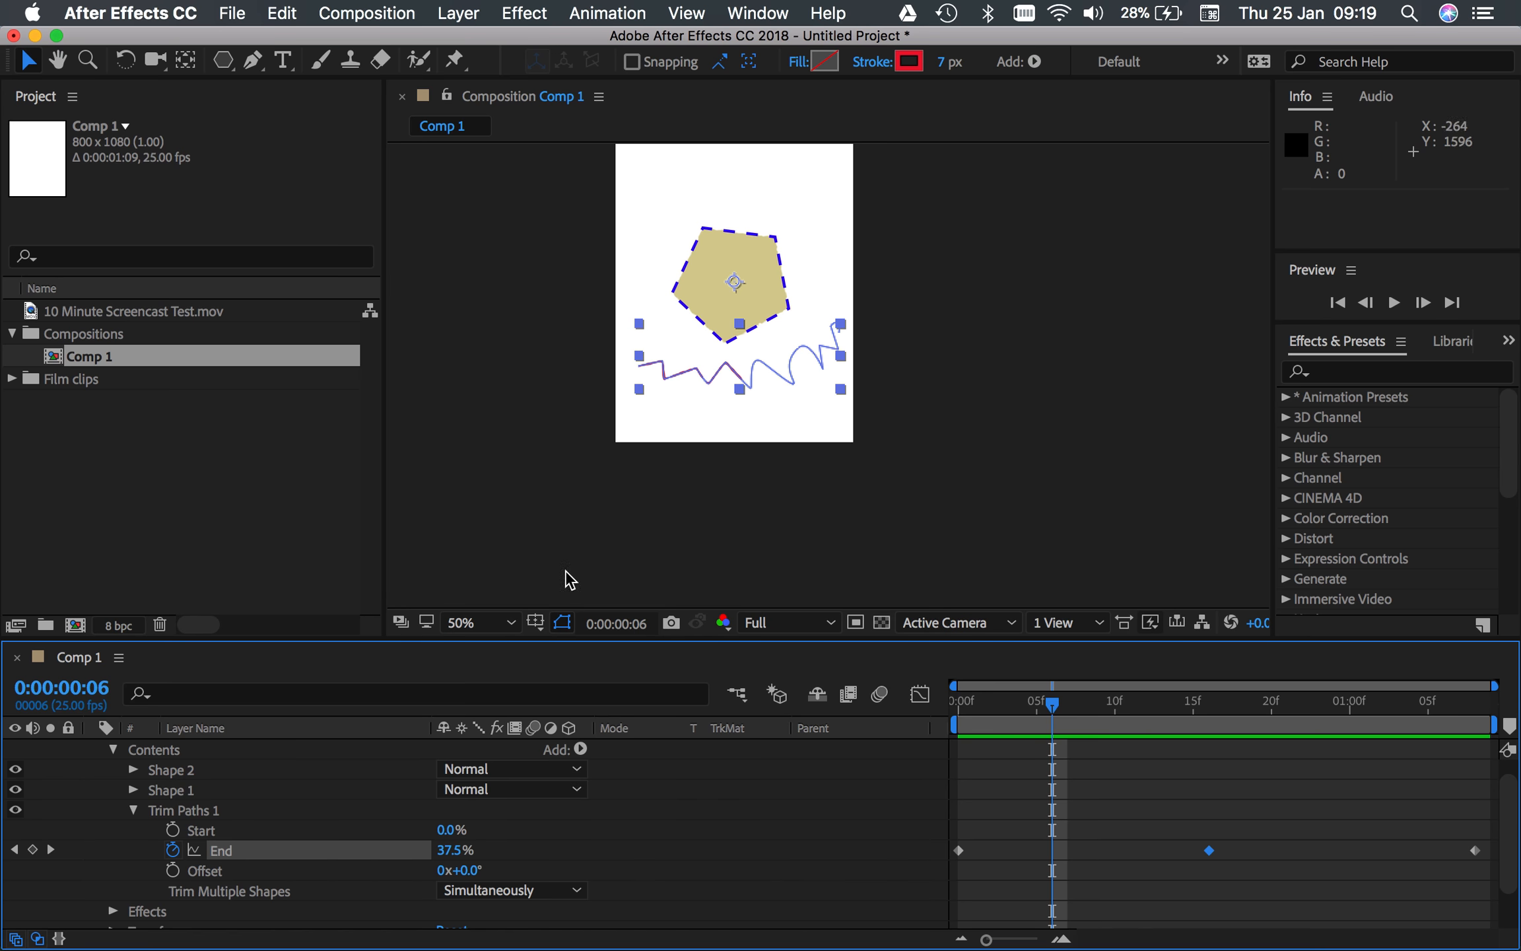
Fit the composition in the viewer, return to the first frame and deselect everything.
click(518, 634)
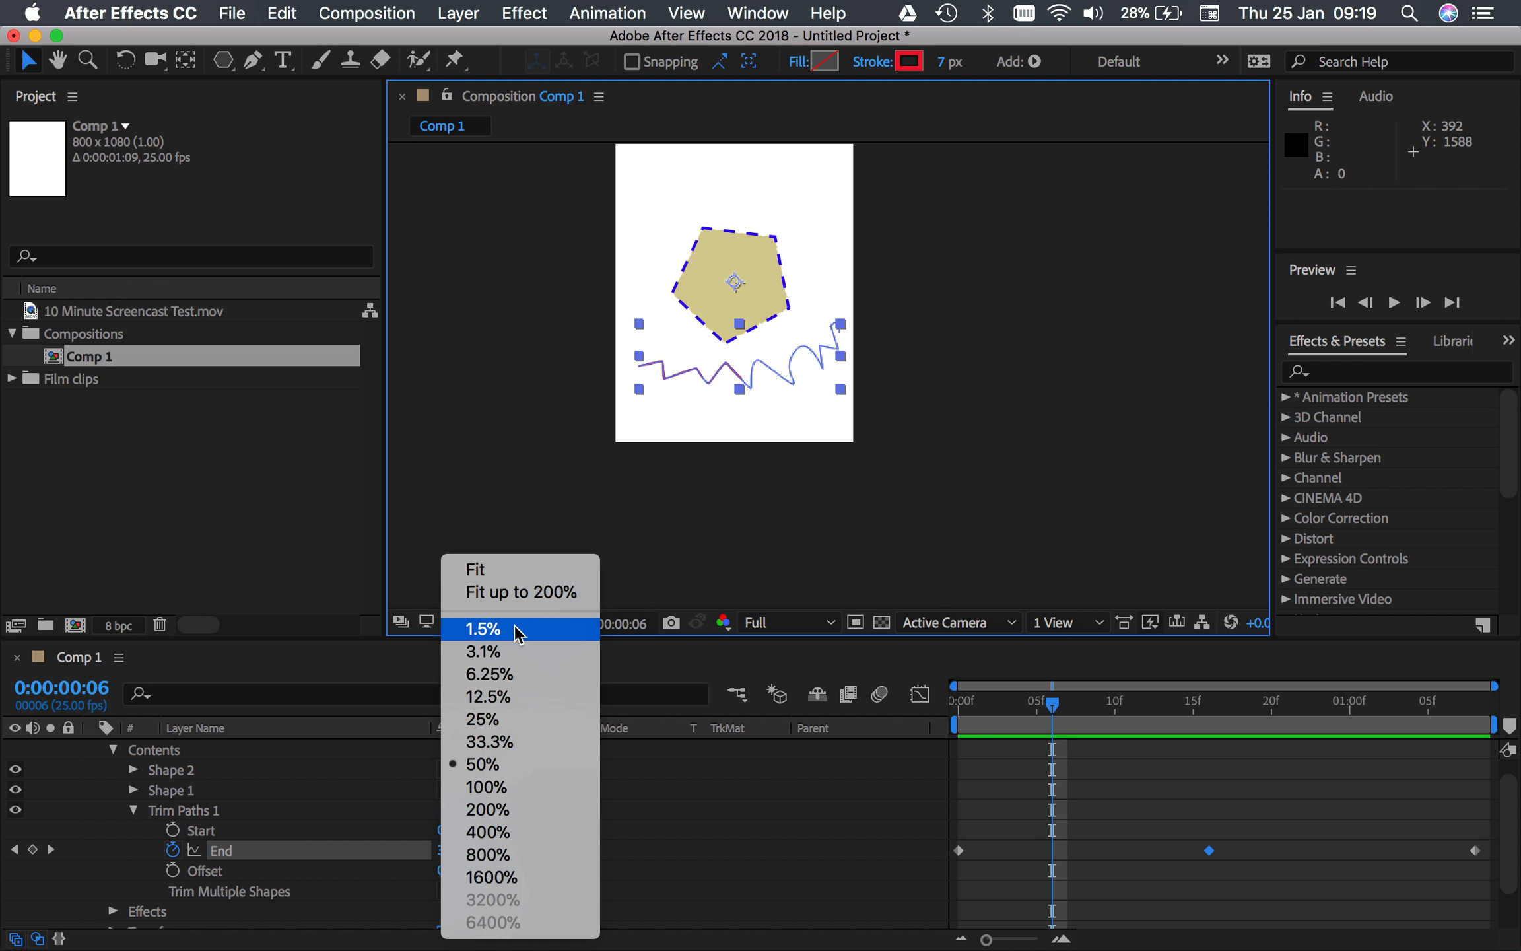
click(518, 569)
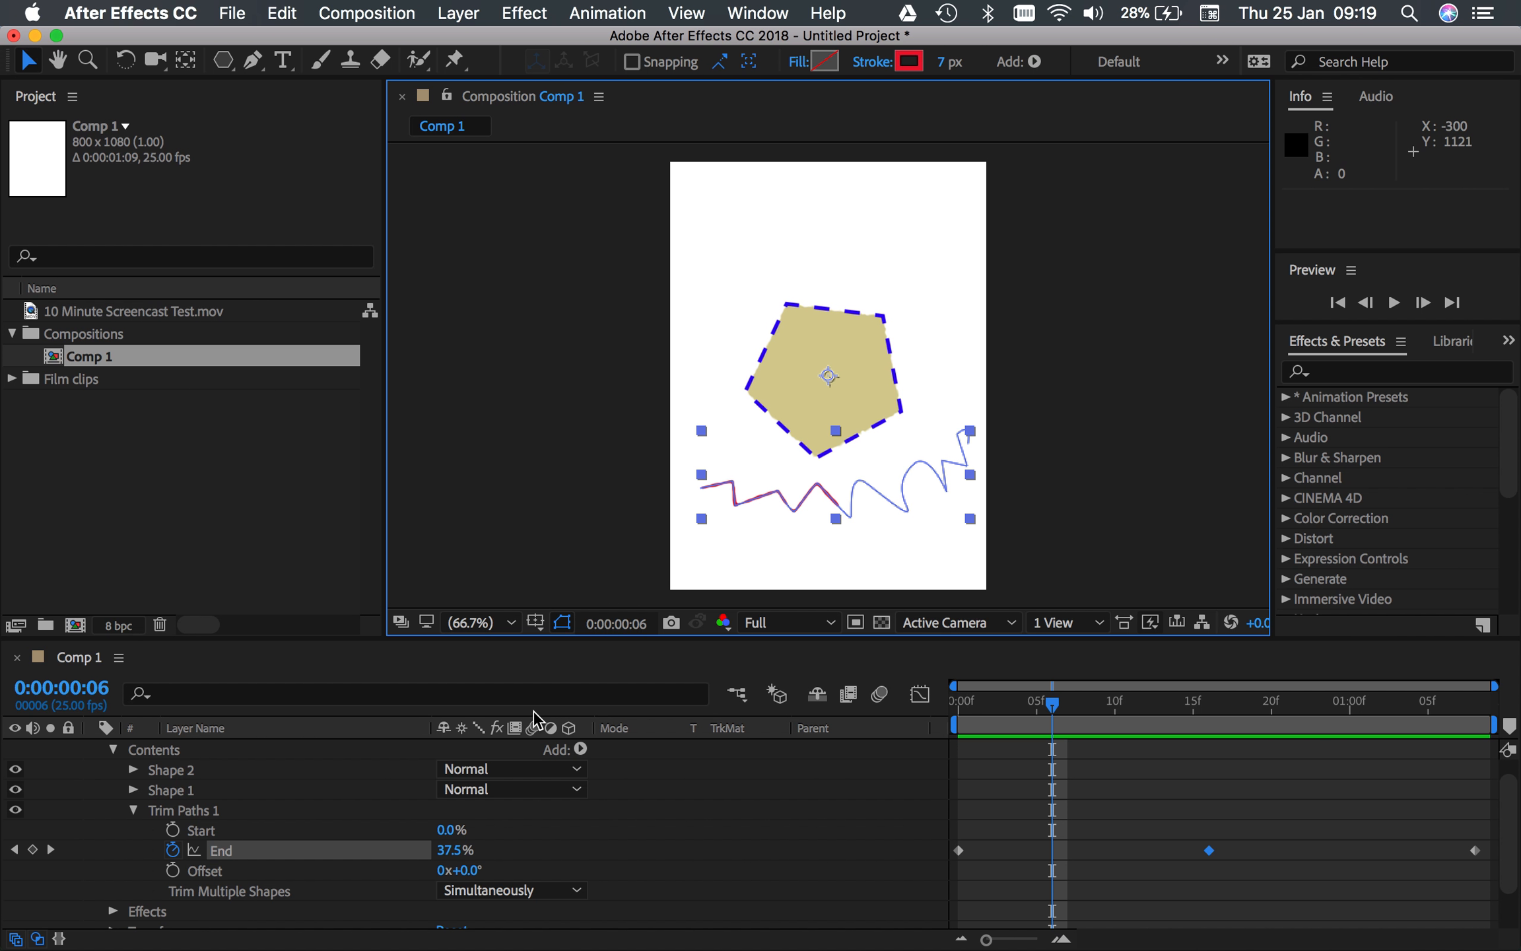
click(1194, 705)
click(1126, 699)
drag(1126, 703, 942, 702)
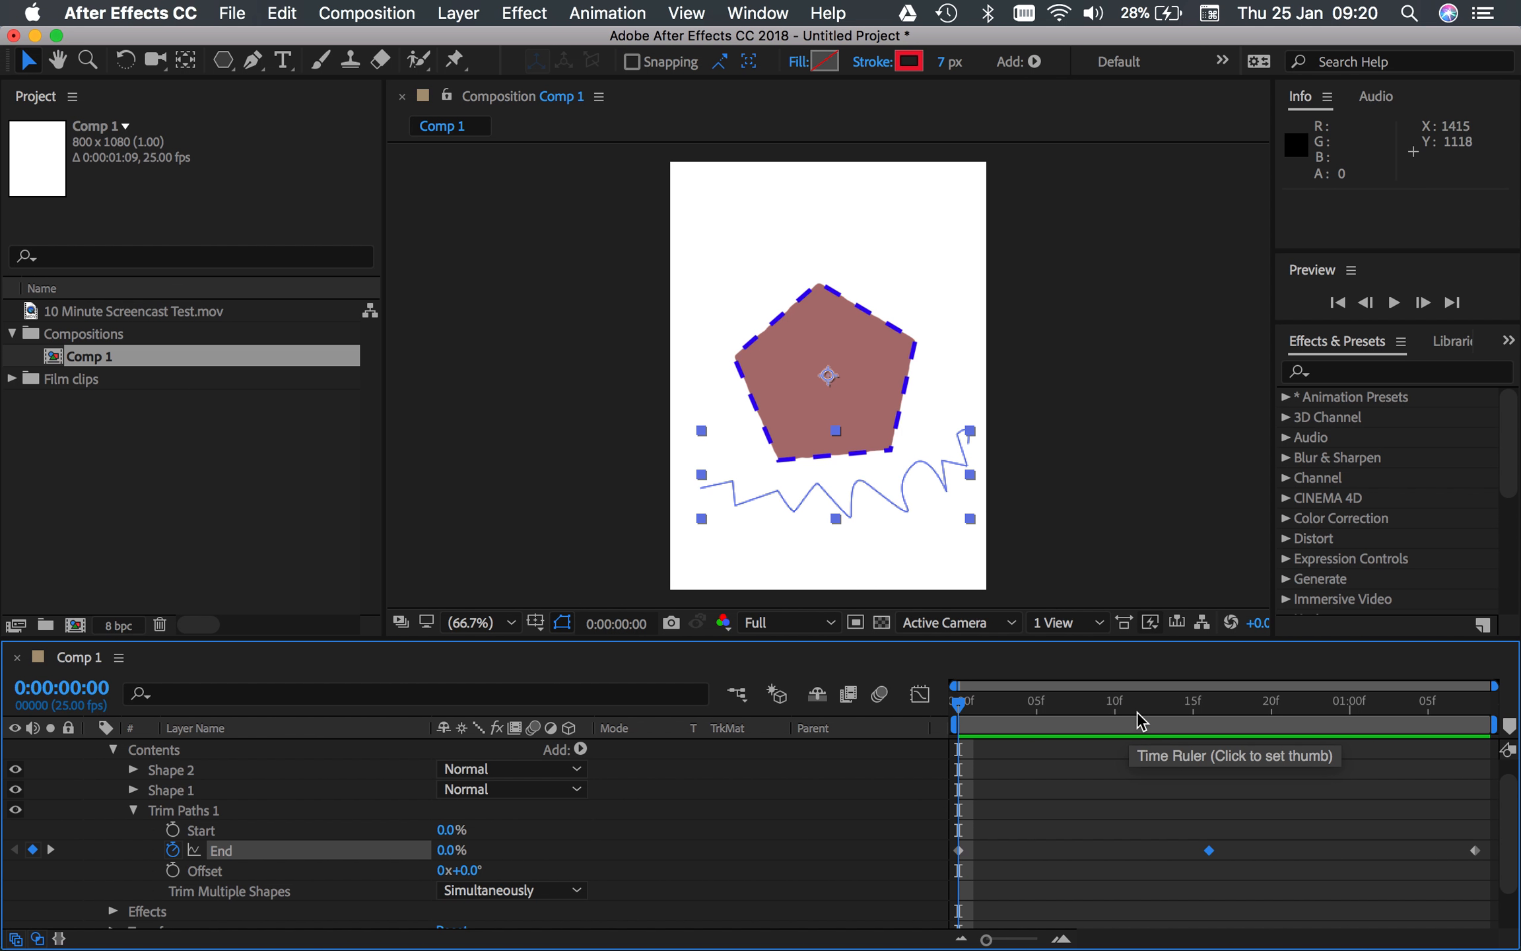
click(1103, 792)
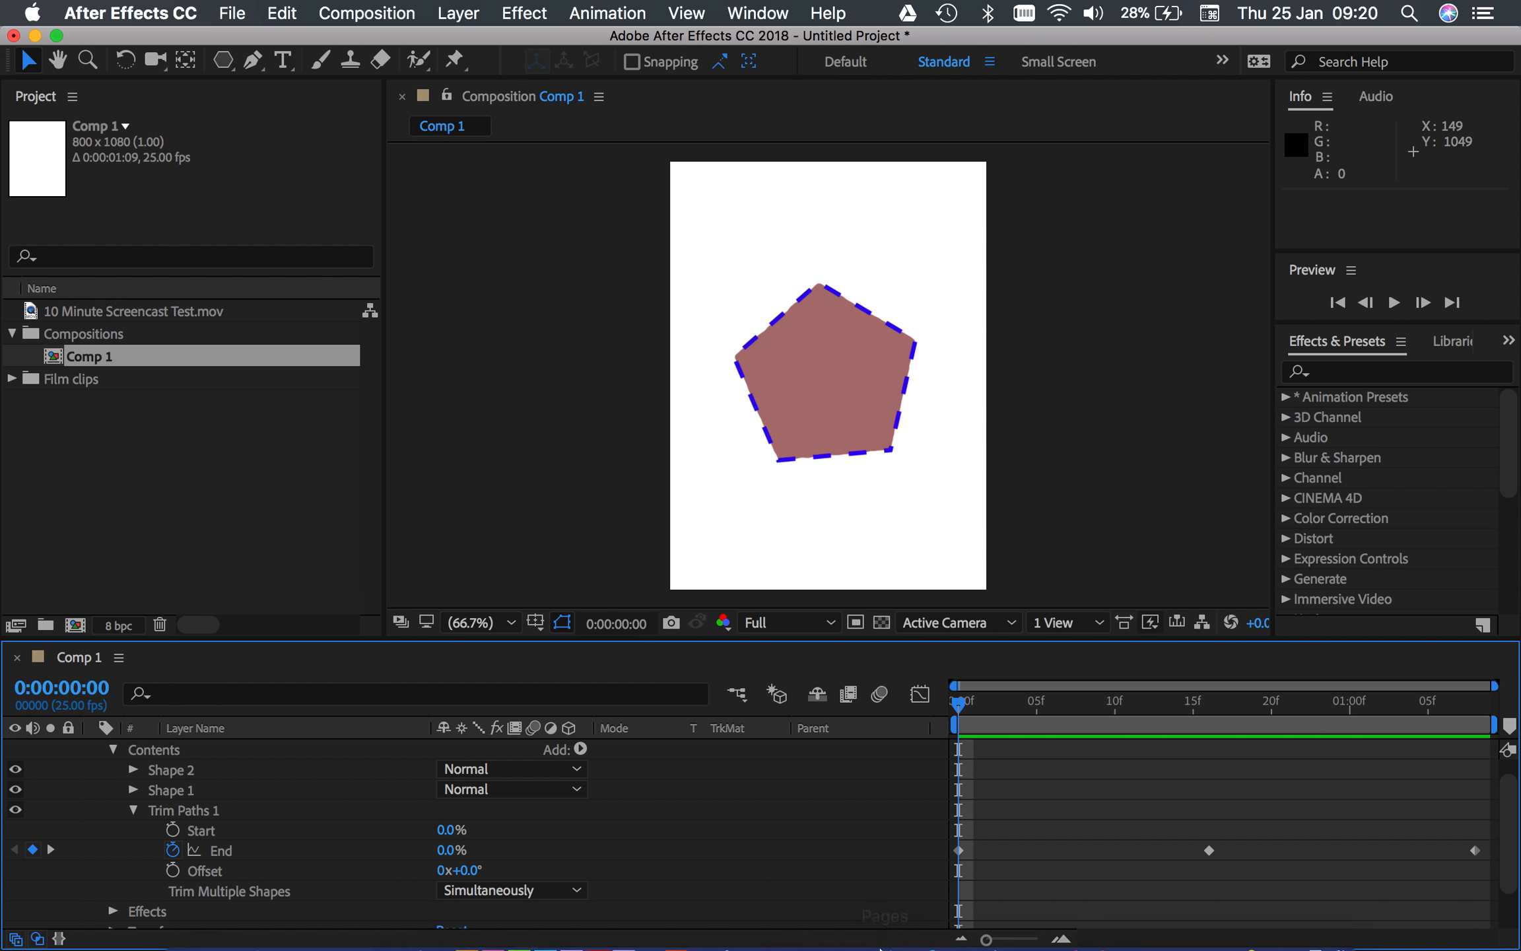
Switch to Finder and create a folder named Exports inside the My After Effects Project folder.
mouse_move(857, 948)
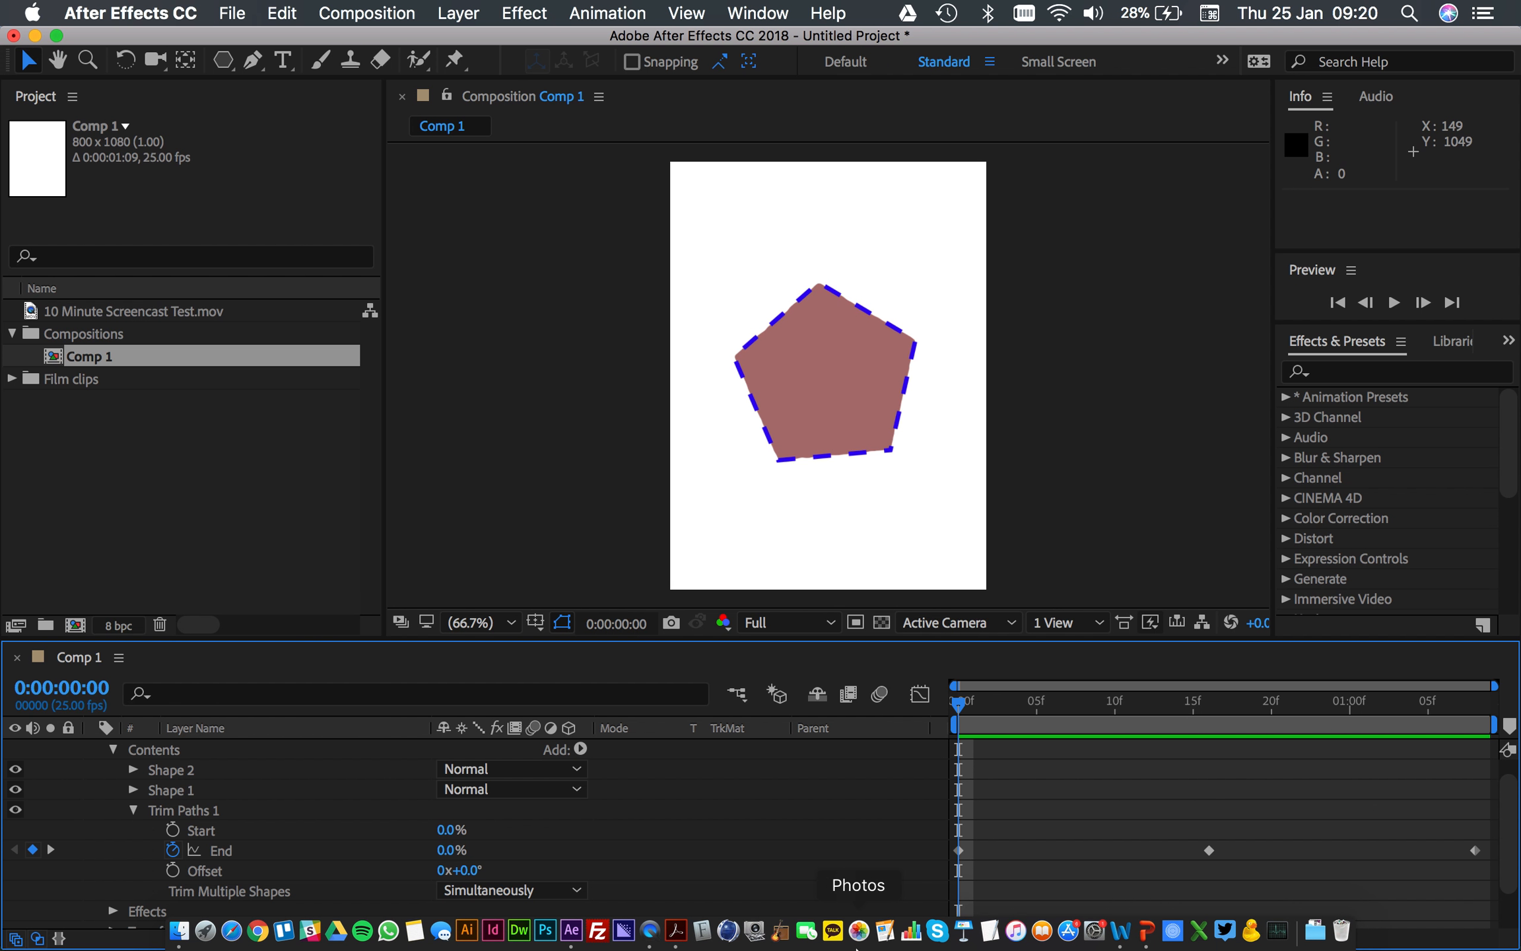
click(179, 932)
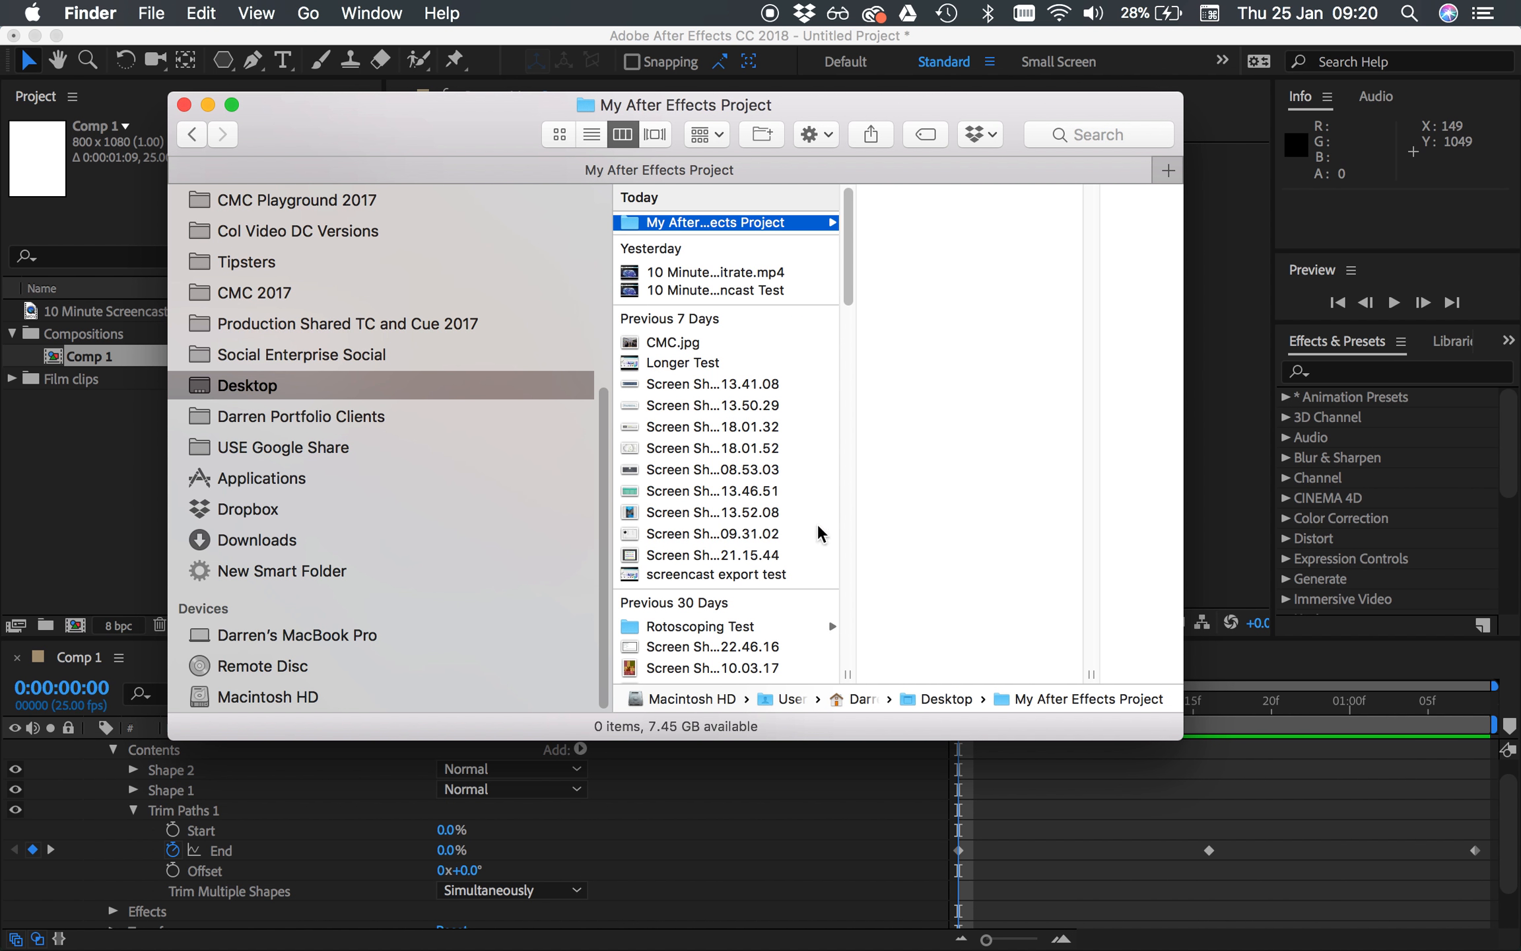
drag(847, 673, 815, 639)
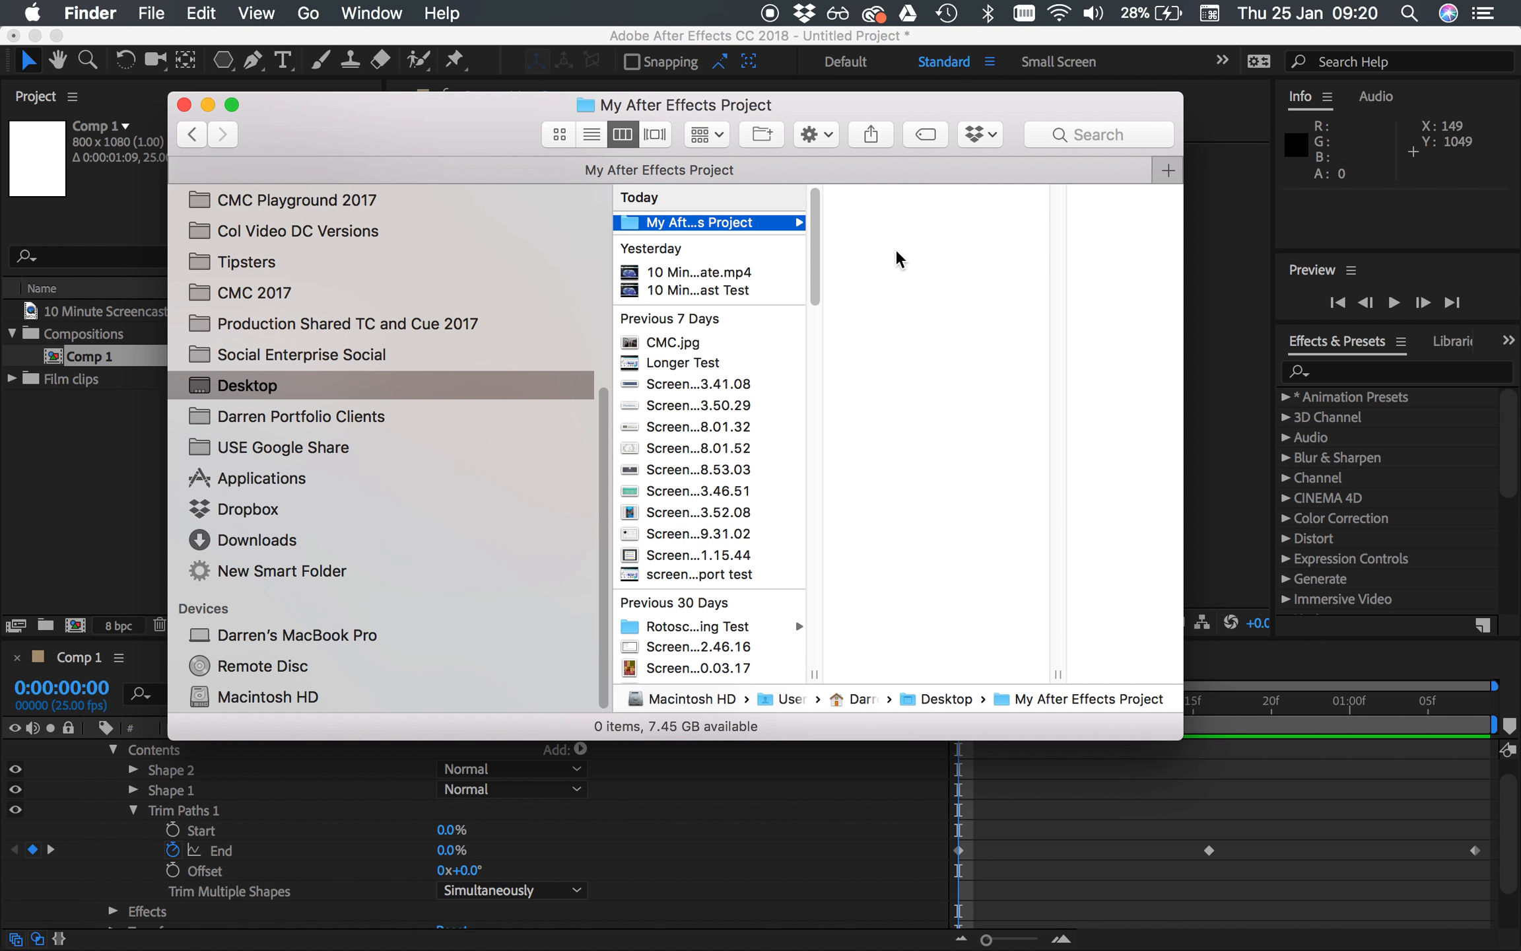
click(762, 134)
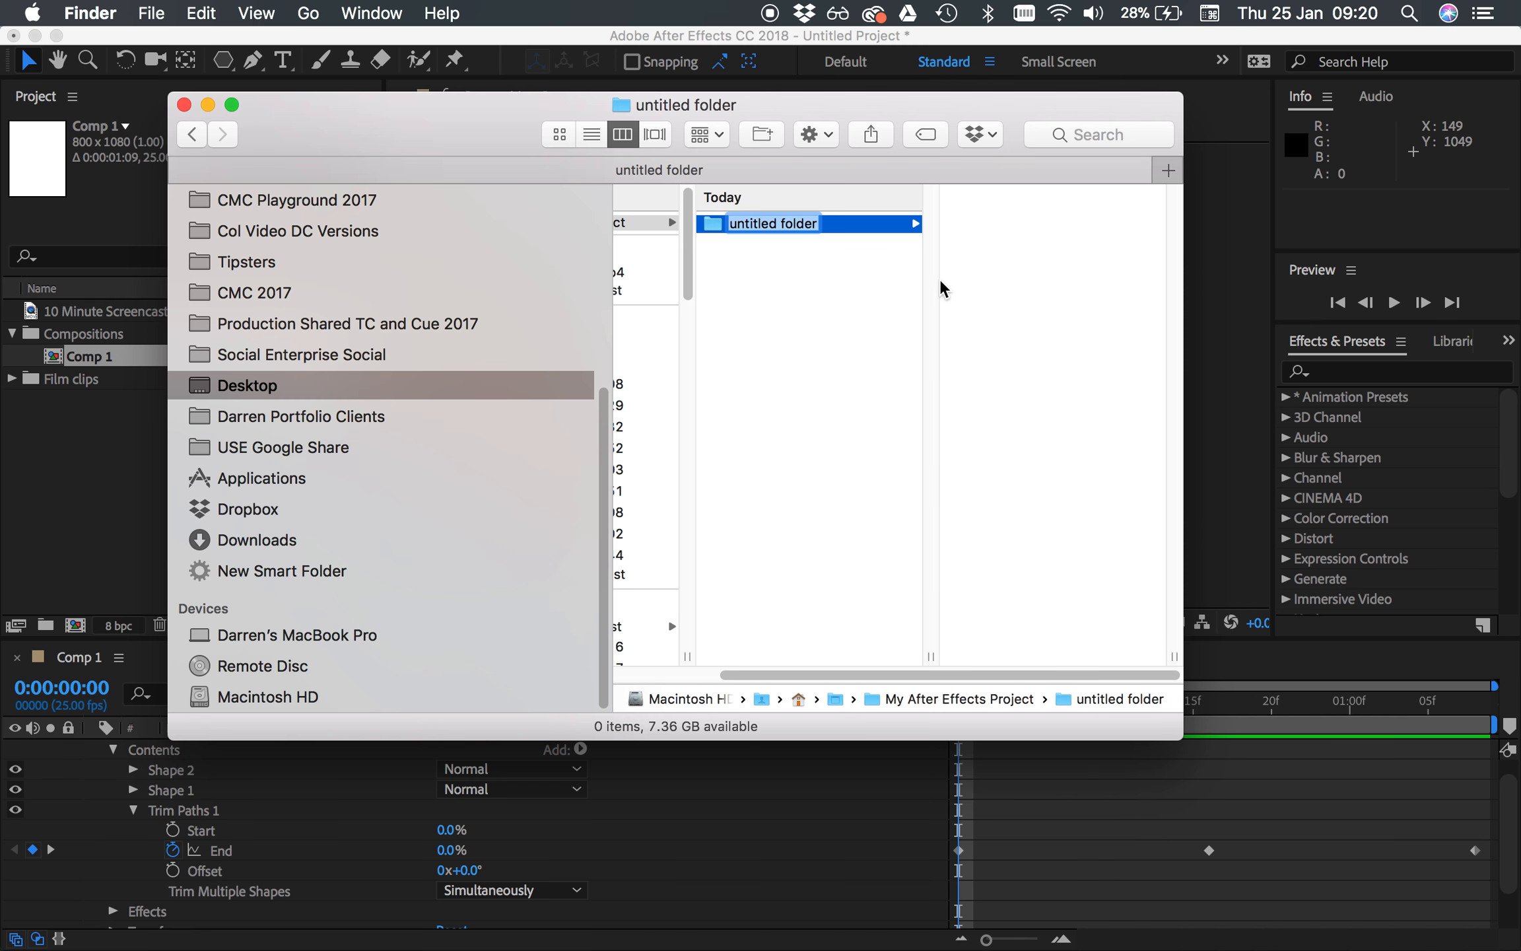
text(Exports)
key(Return)
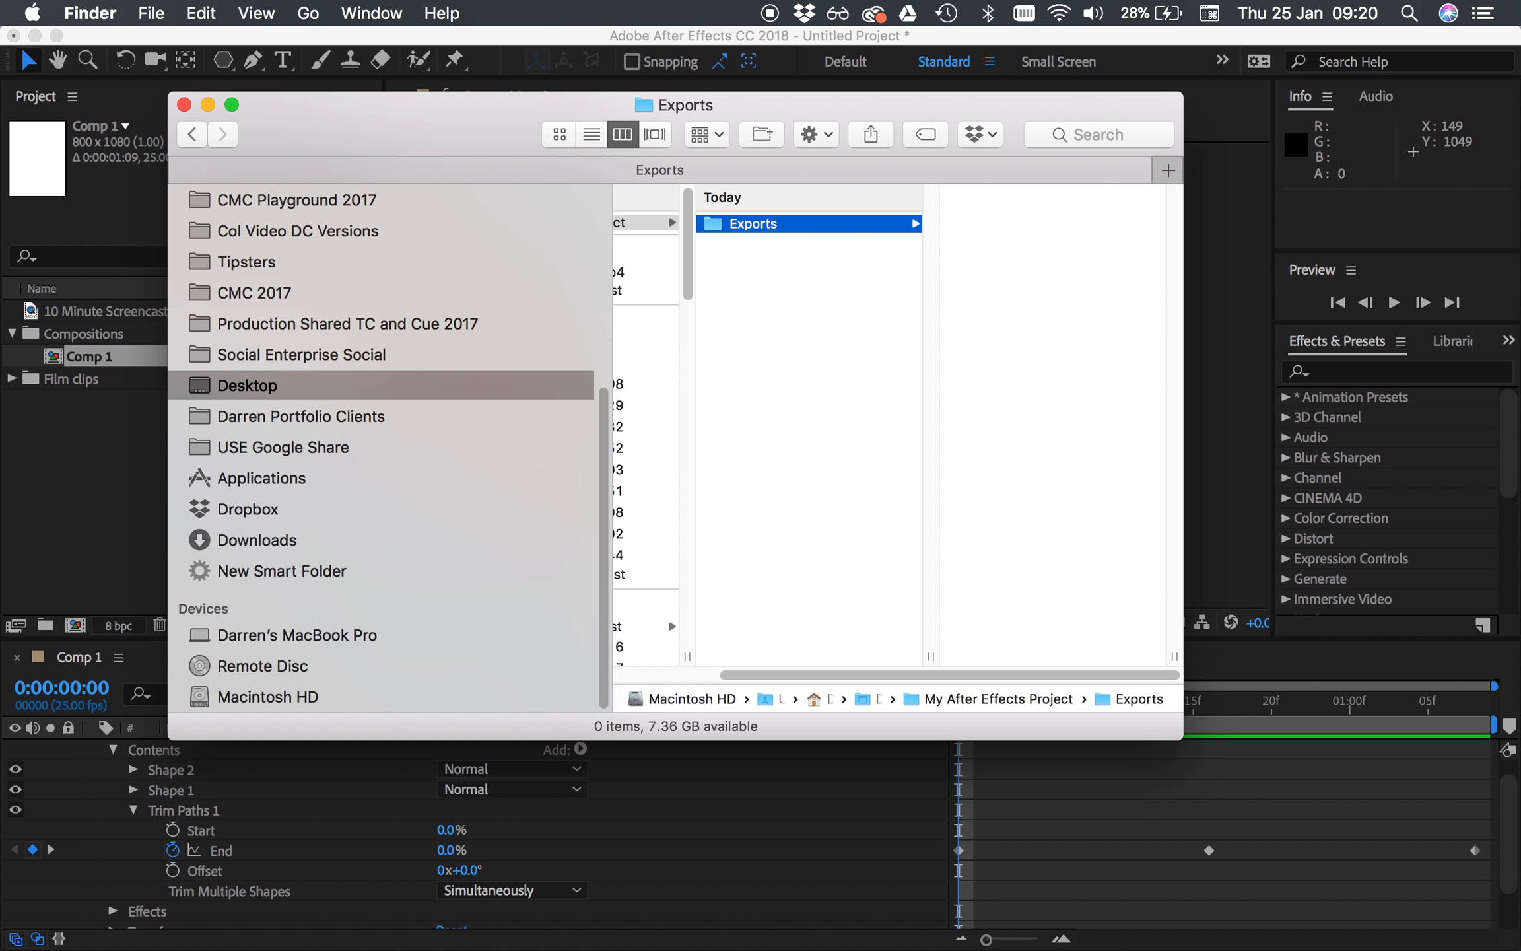
Create a second folder named After Effects File inside the My After Effects Project folder.
click(794, 305)
click(762, 134)
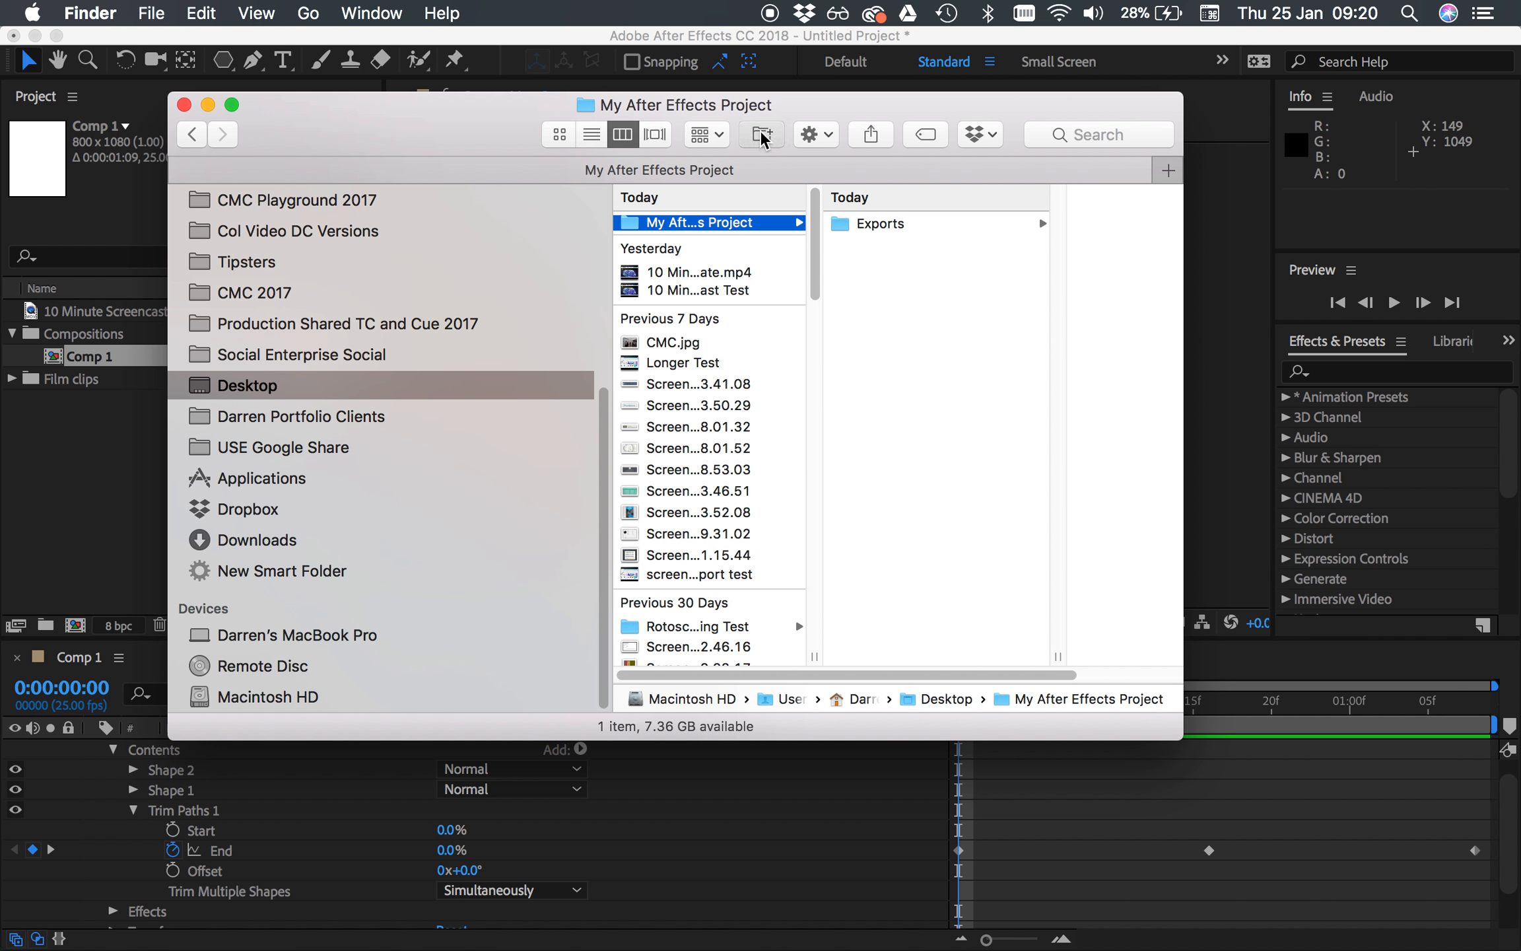
text(A)
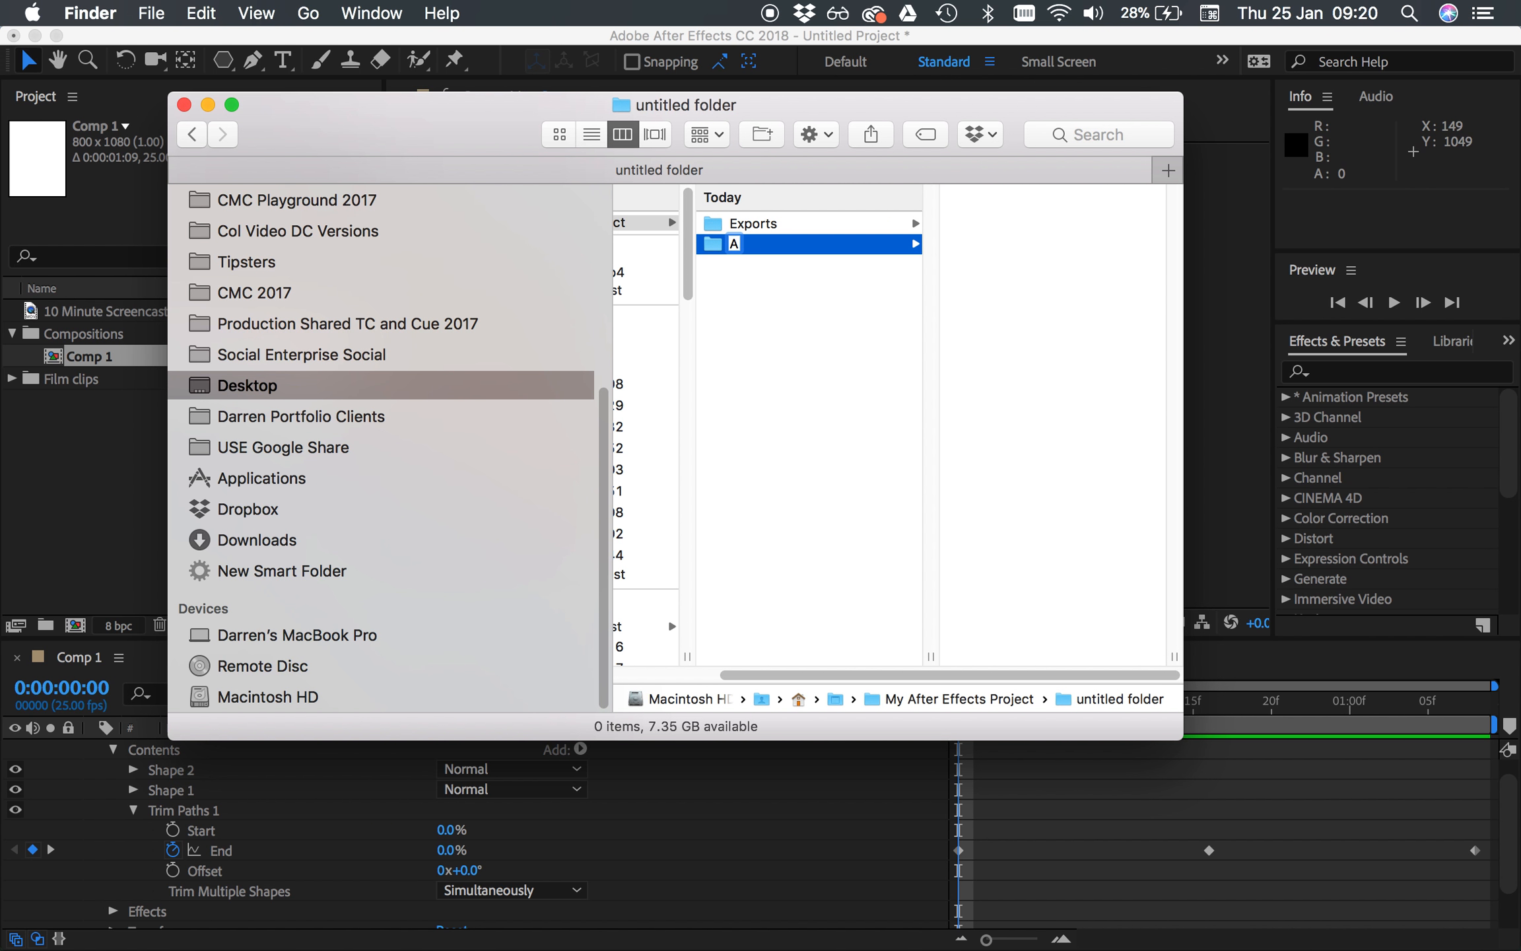
text(fter Effects File)
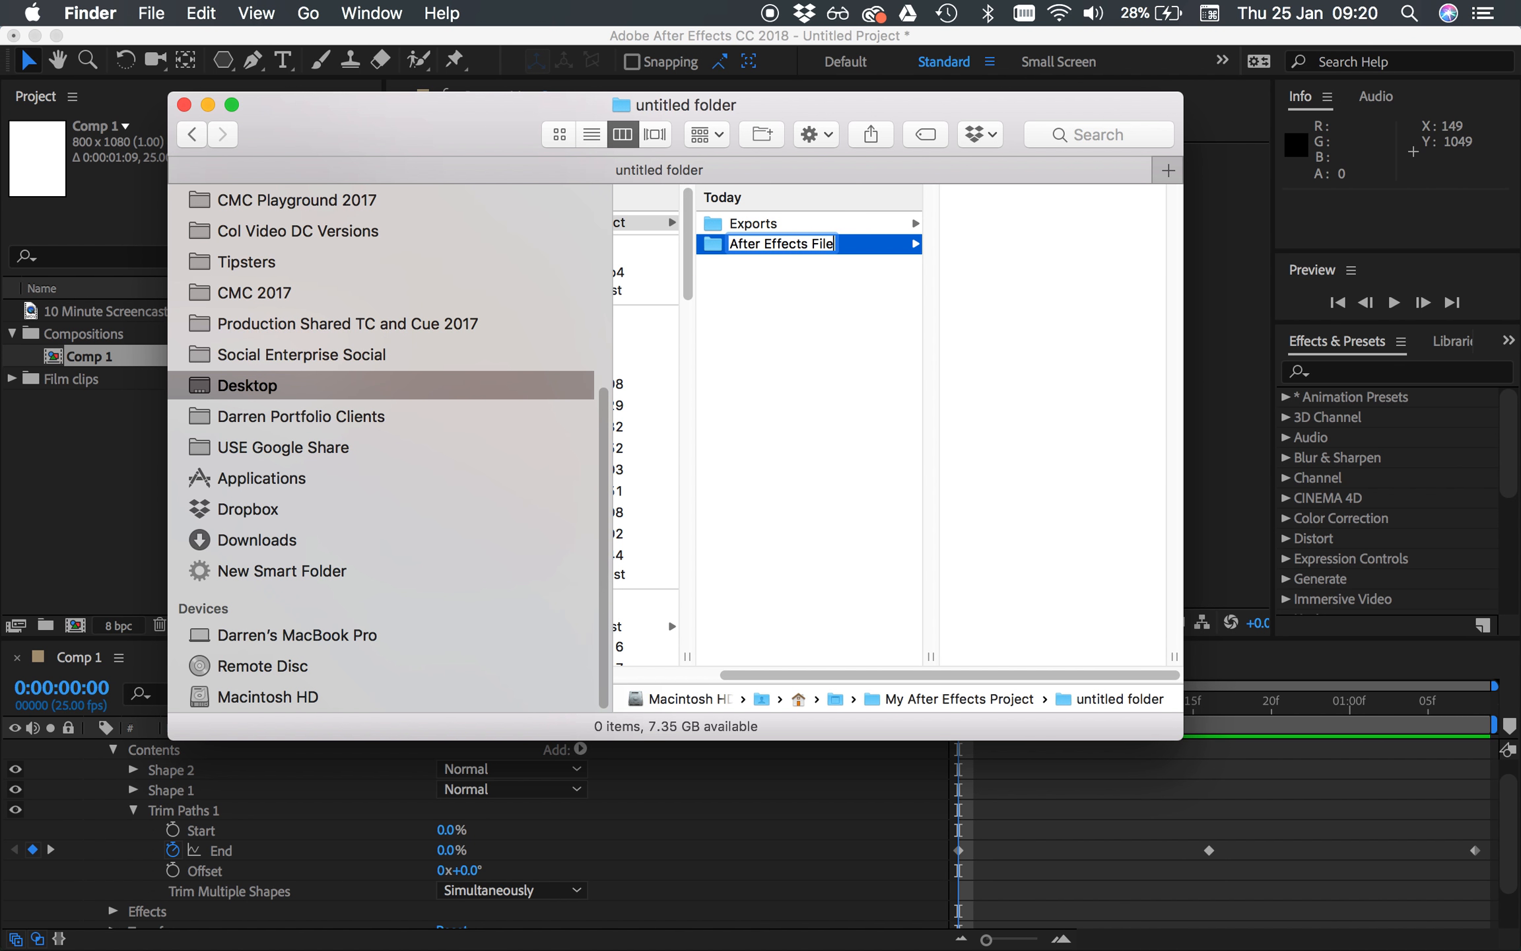
key(Return)
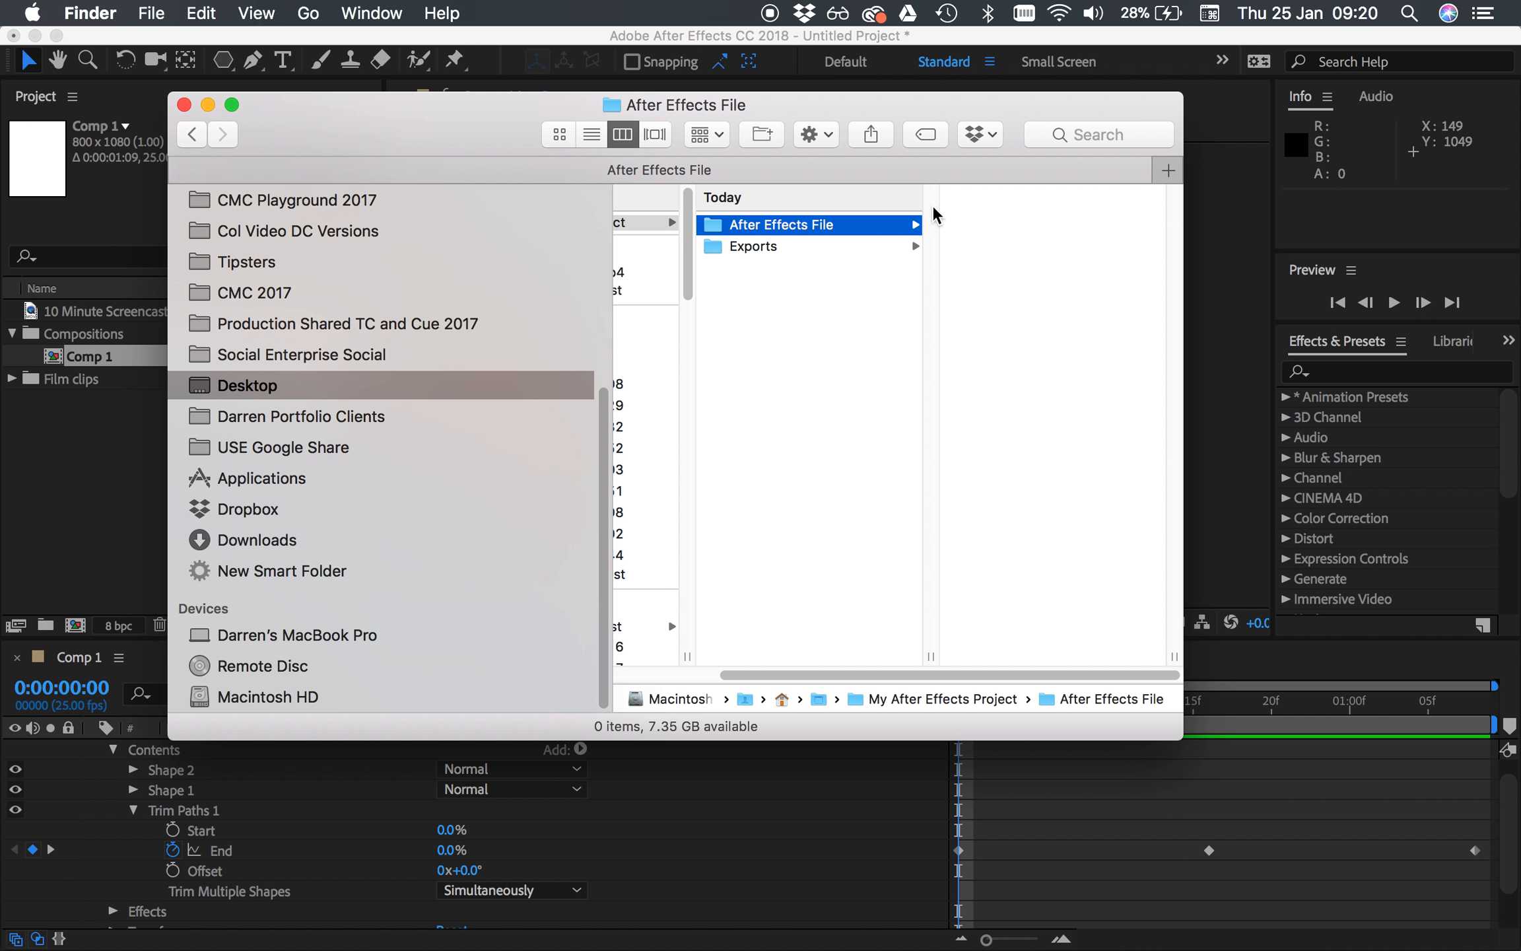
Switch back to After Effects and save the project as My First Animation in the Desktop's My After Effects Project/After Effects File folder.
drag(502, 100, 470, 99)
click(1262, 774)
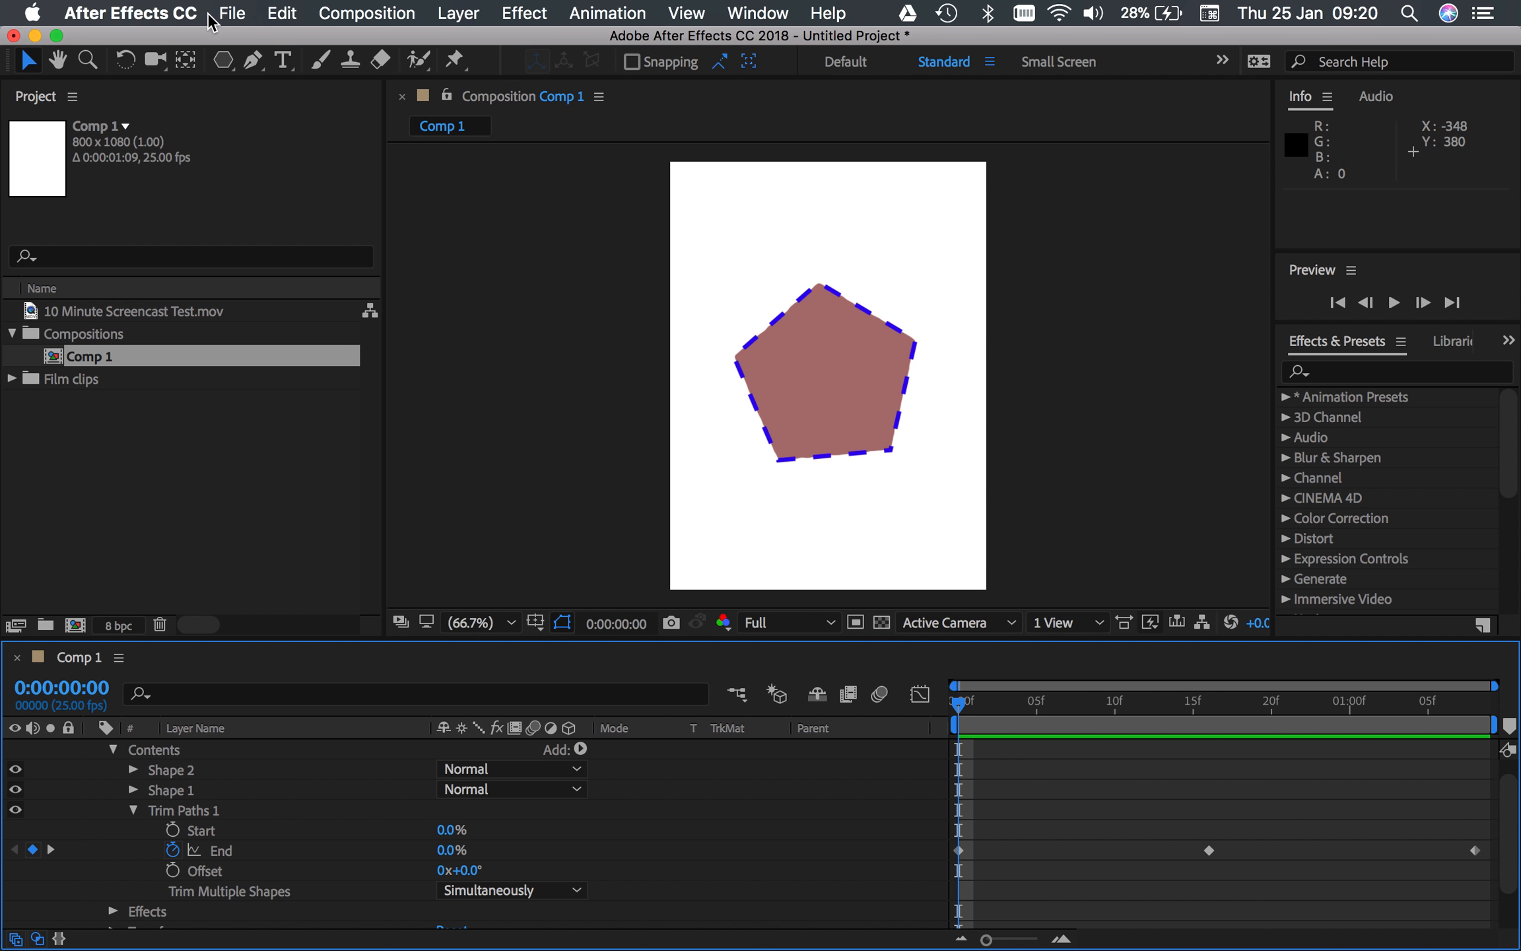
click(230, 12)
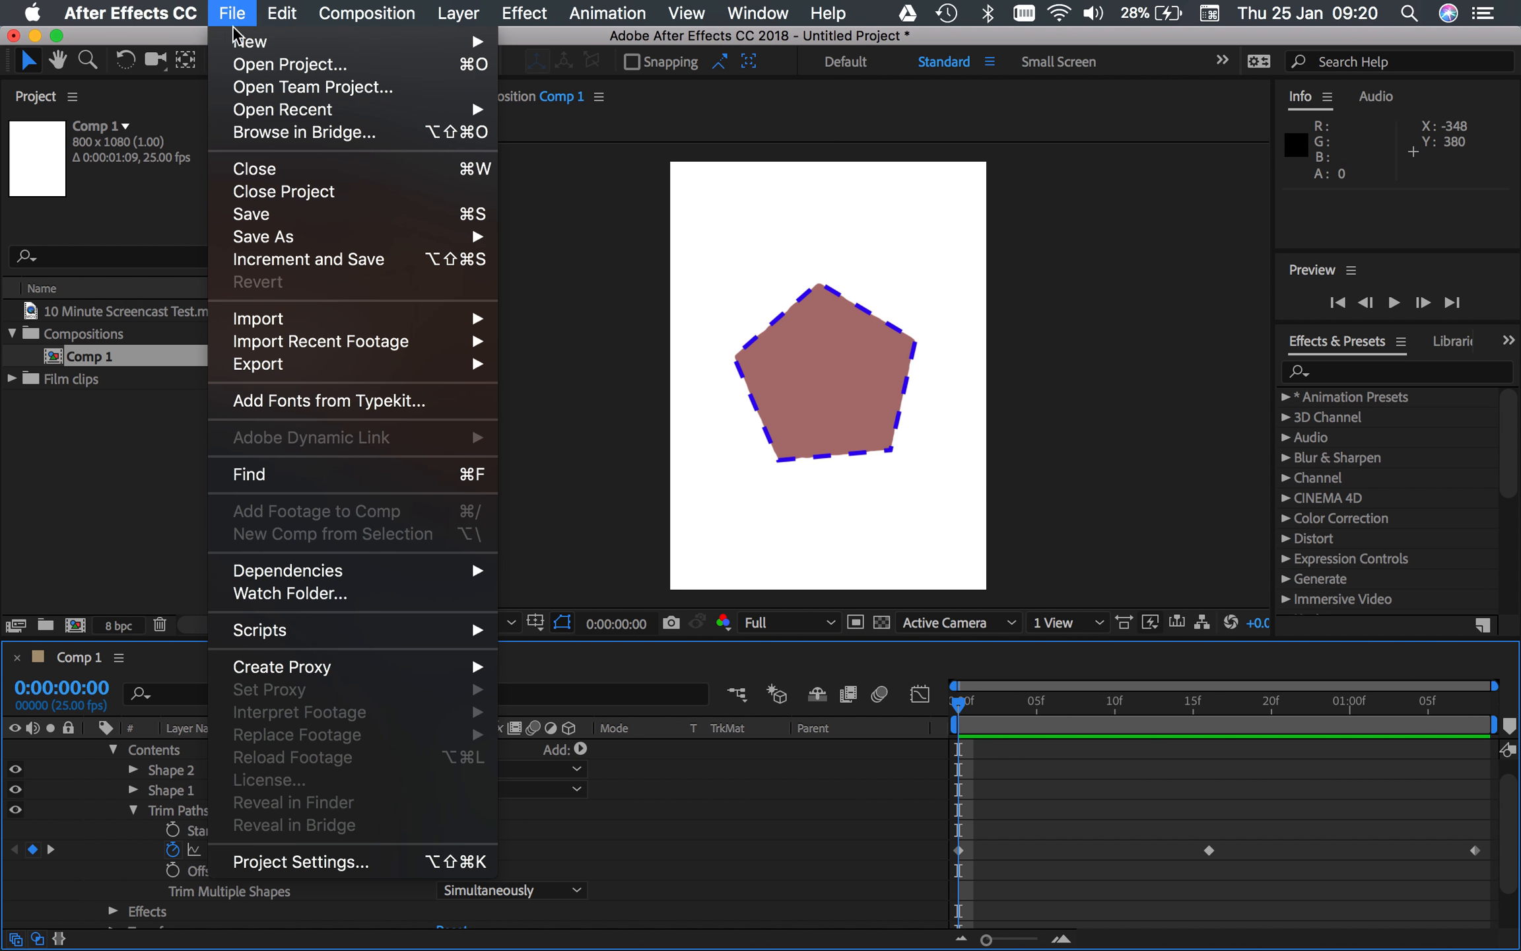
click(329, 213)
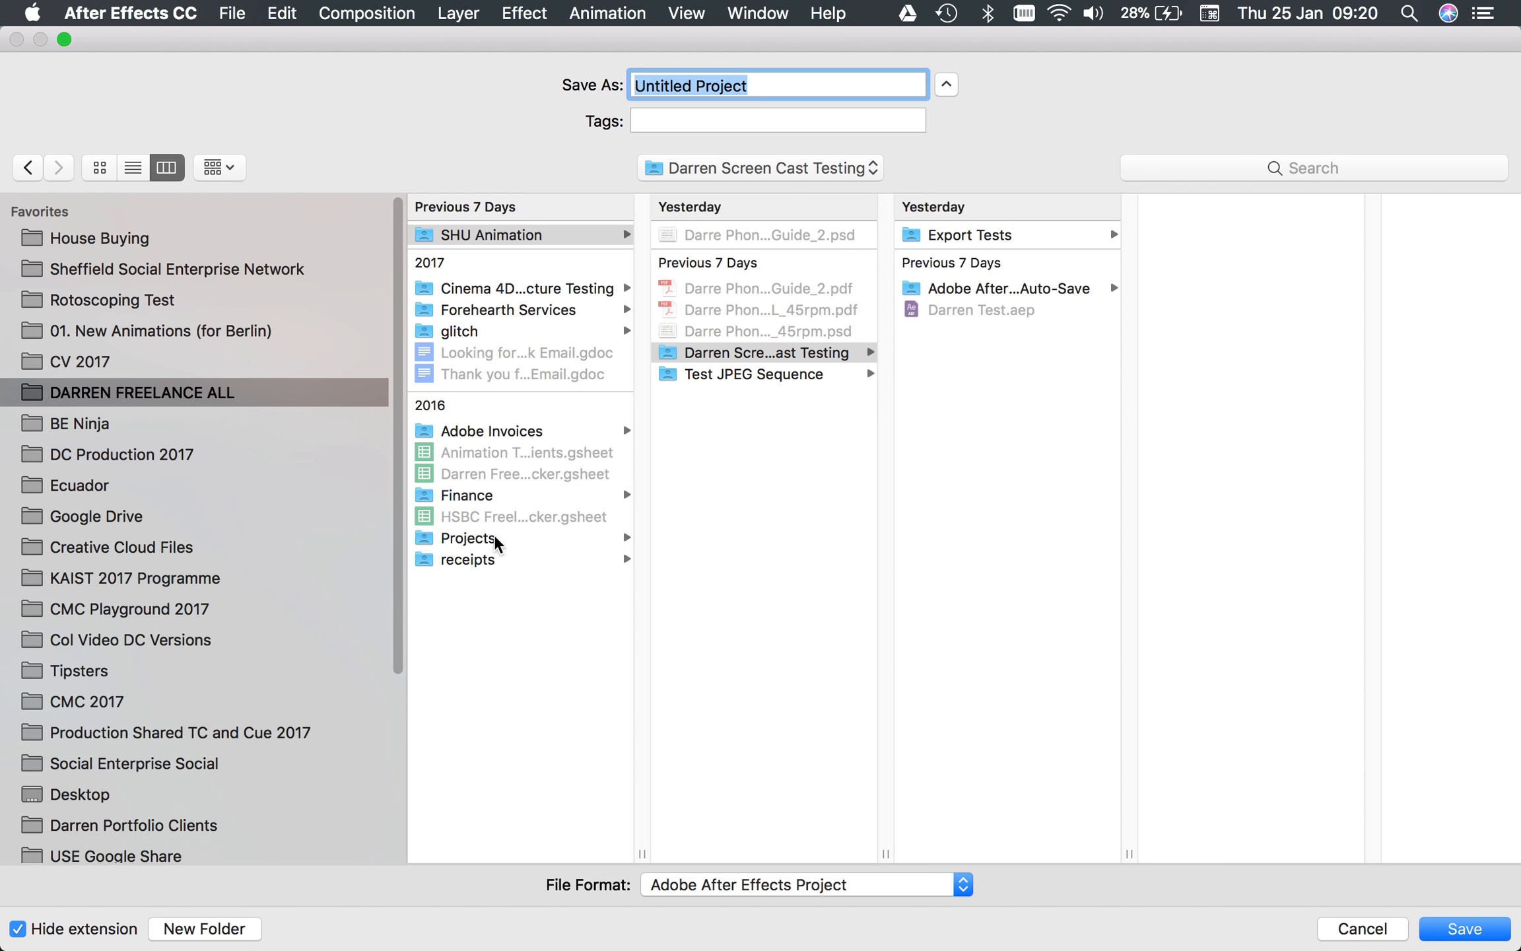
click(137, 793)
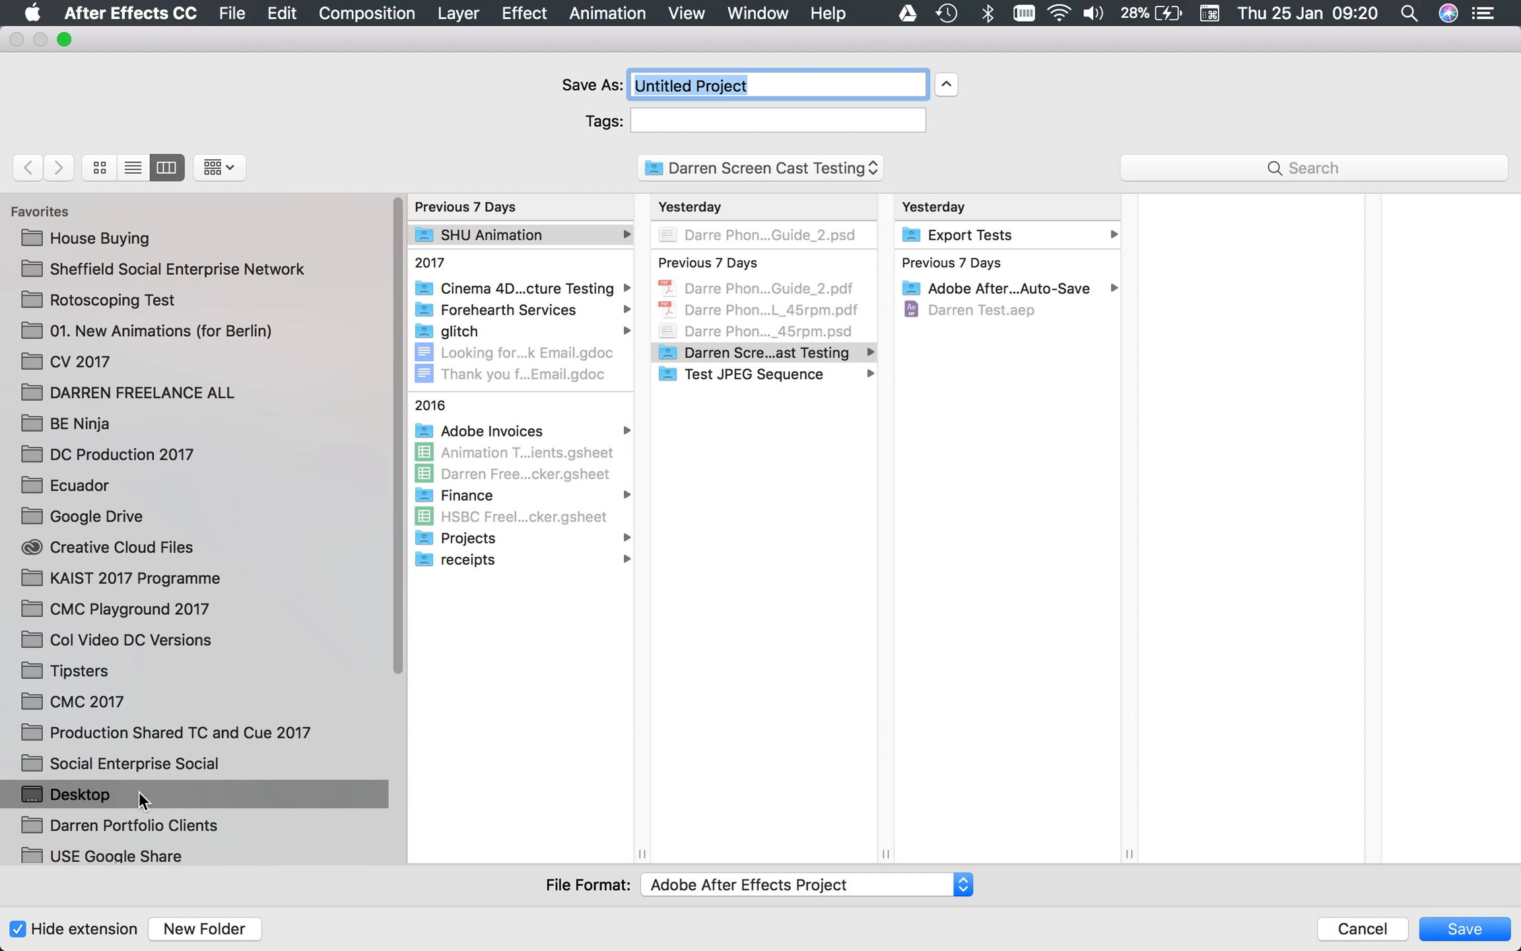
click(509, 236)
click(832, 235)
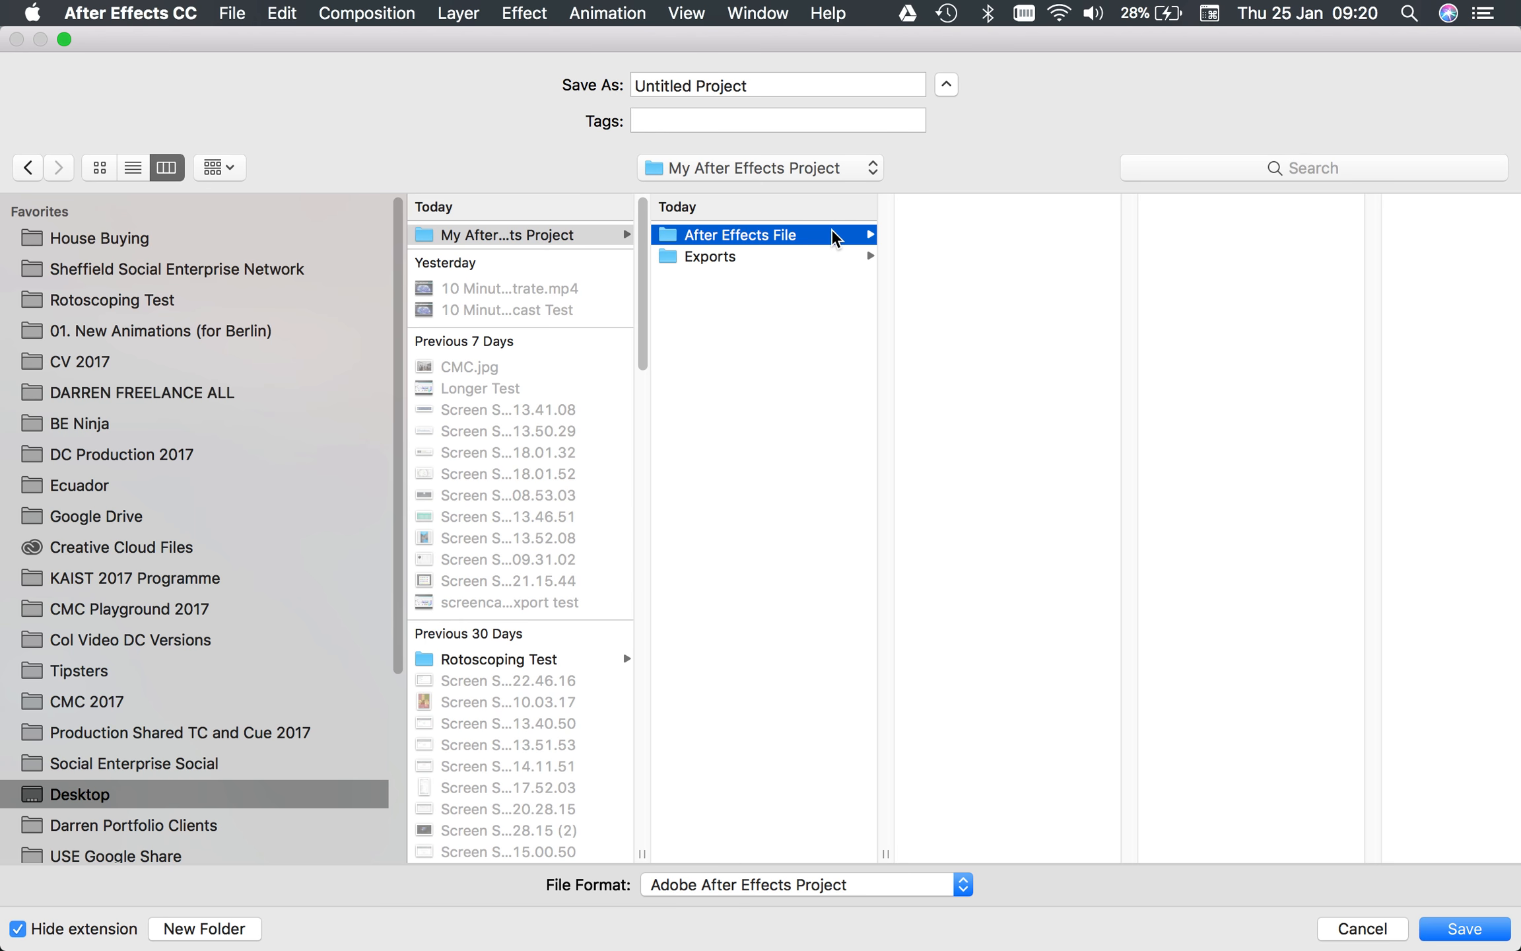
click(764, 86)
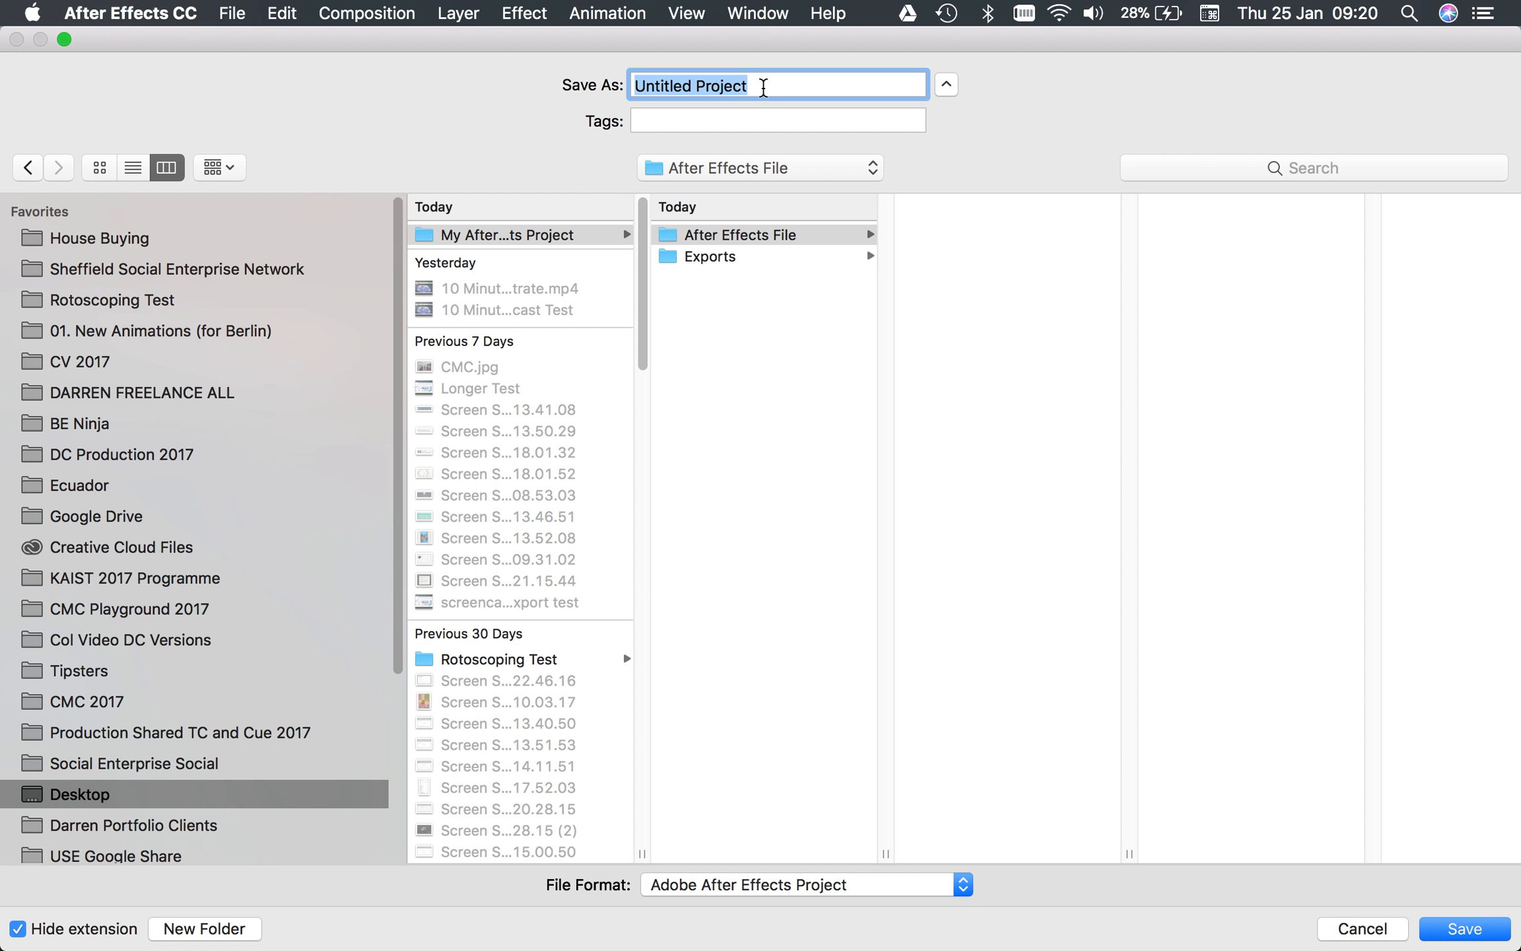
text(M)
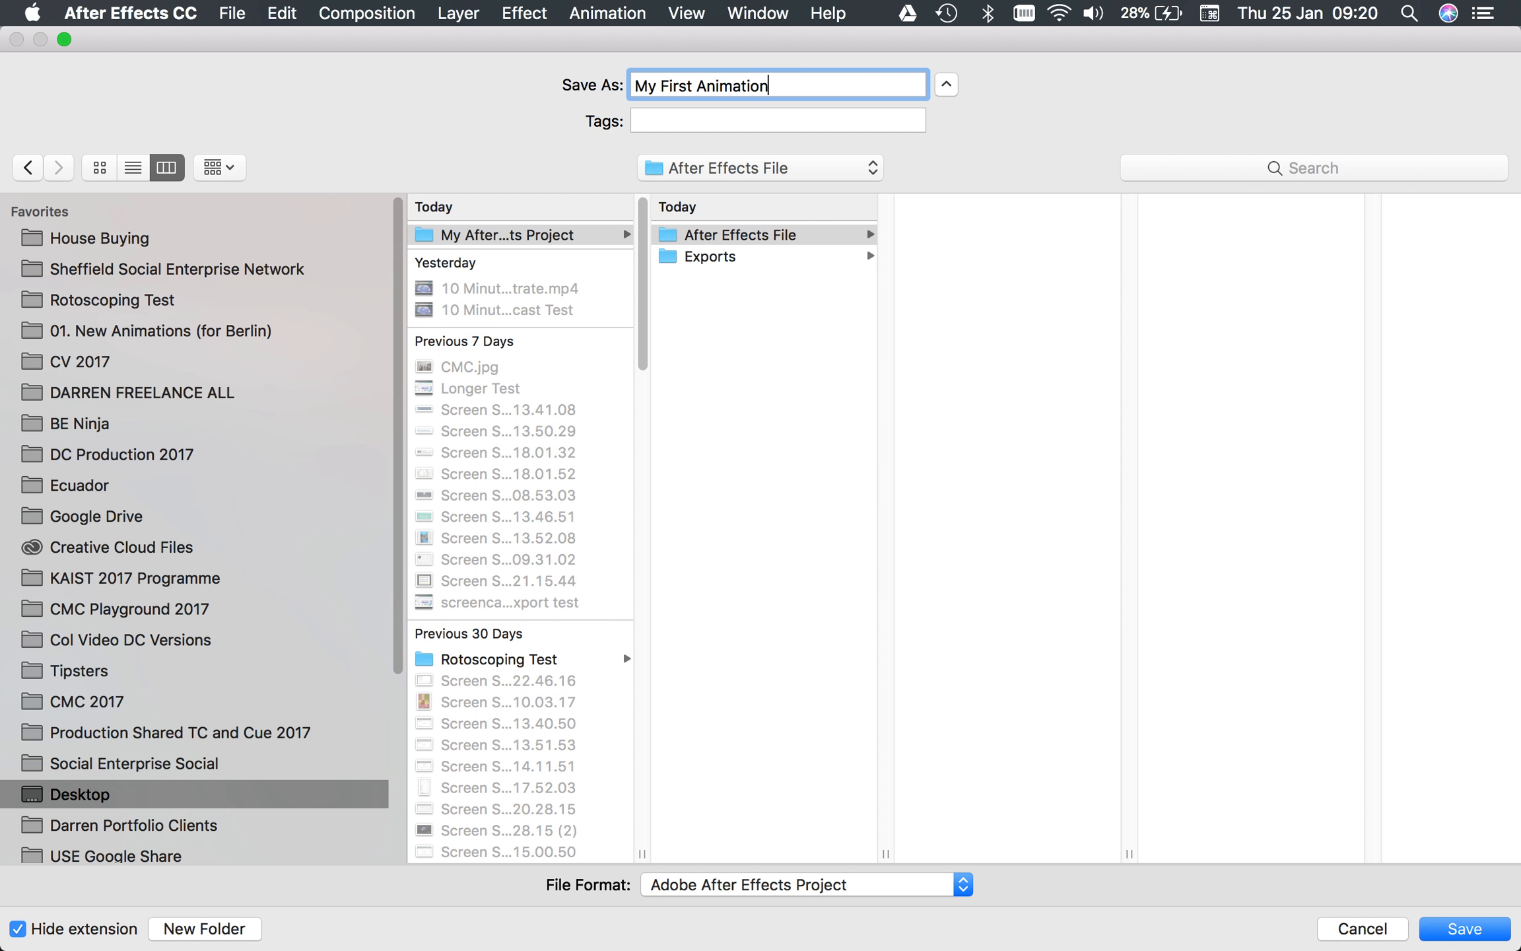
text(y First Animation)
key(Return)
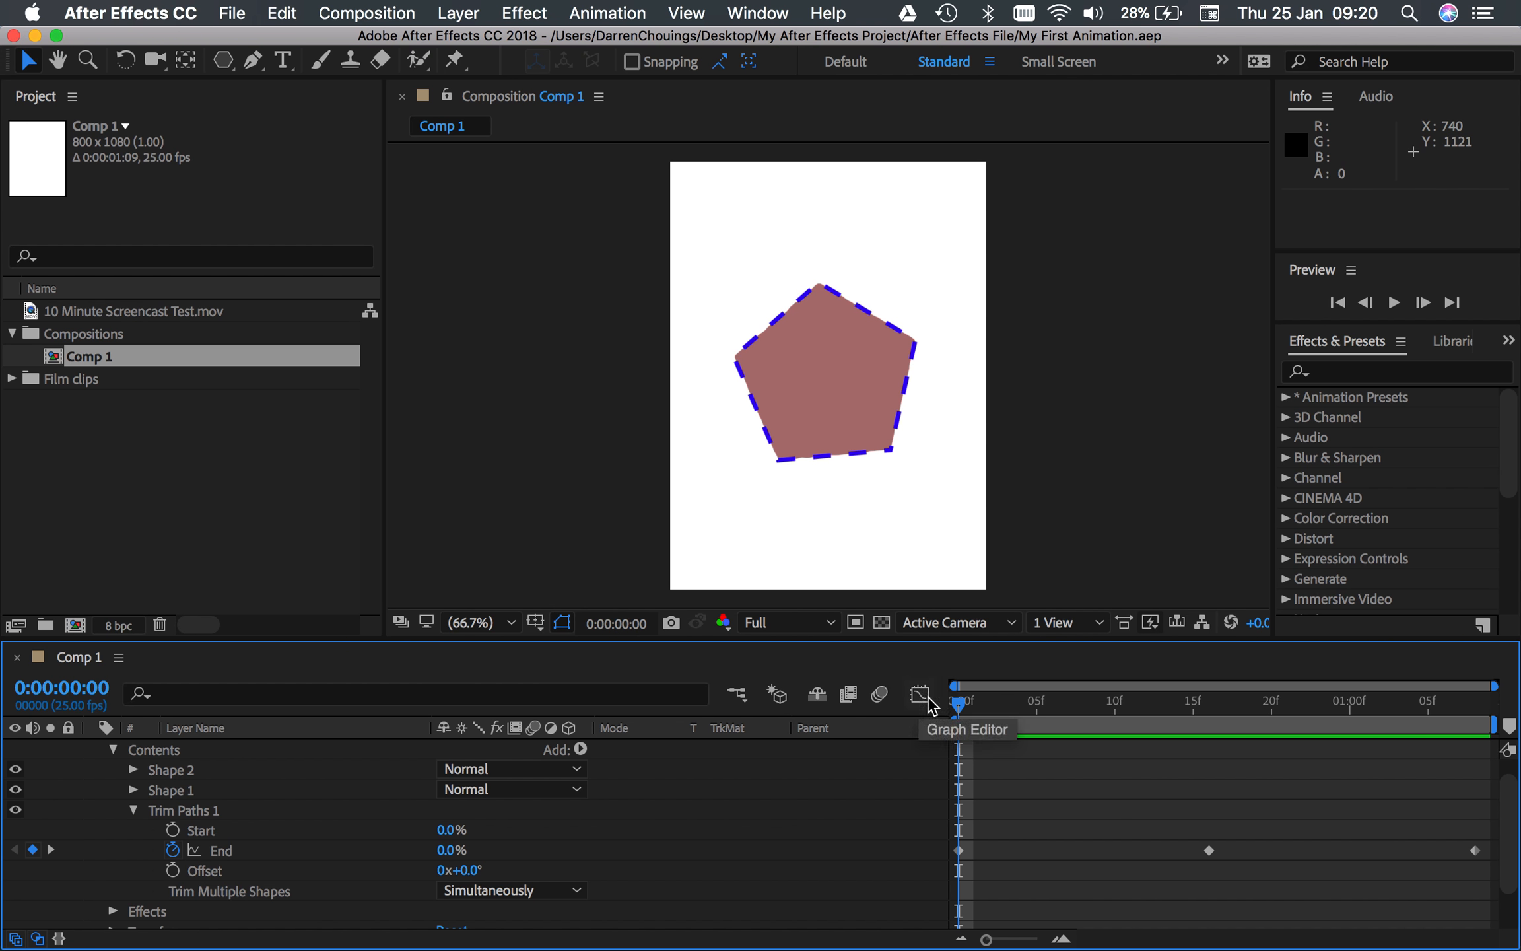
Play the composition from the first frame to preview the whole animation, and stop the playback.
drag(958, 707, 922, 711)
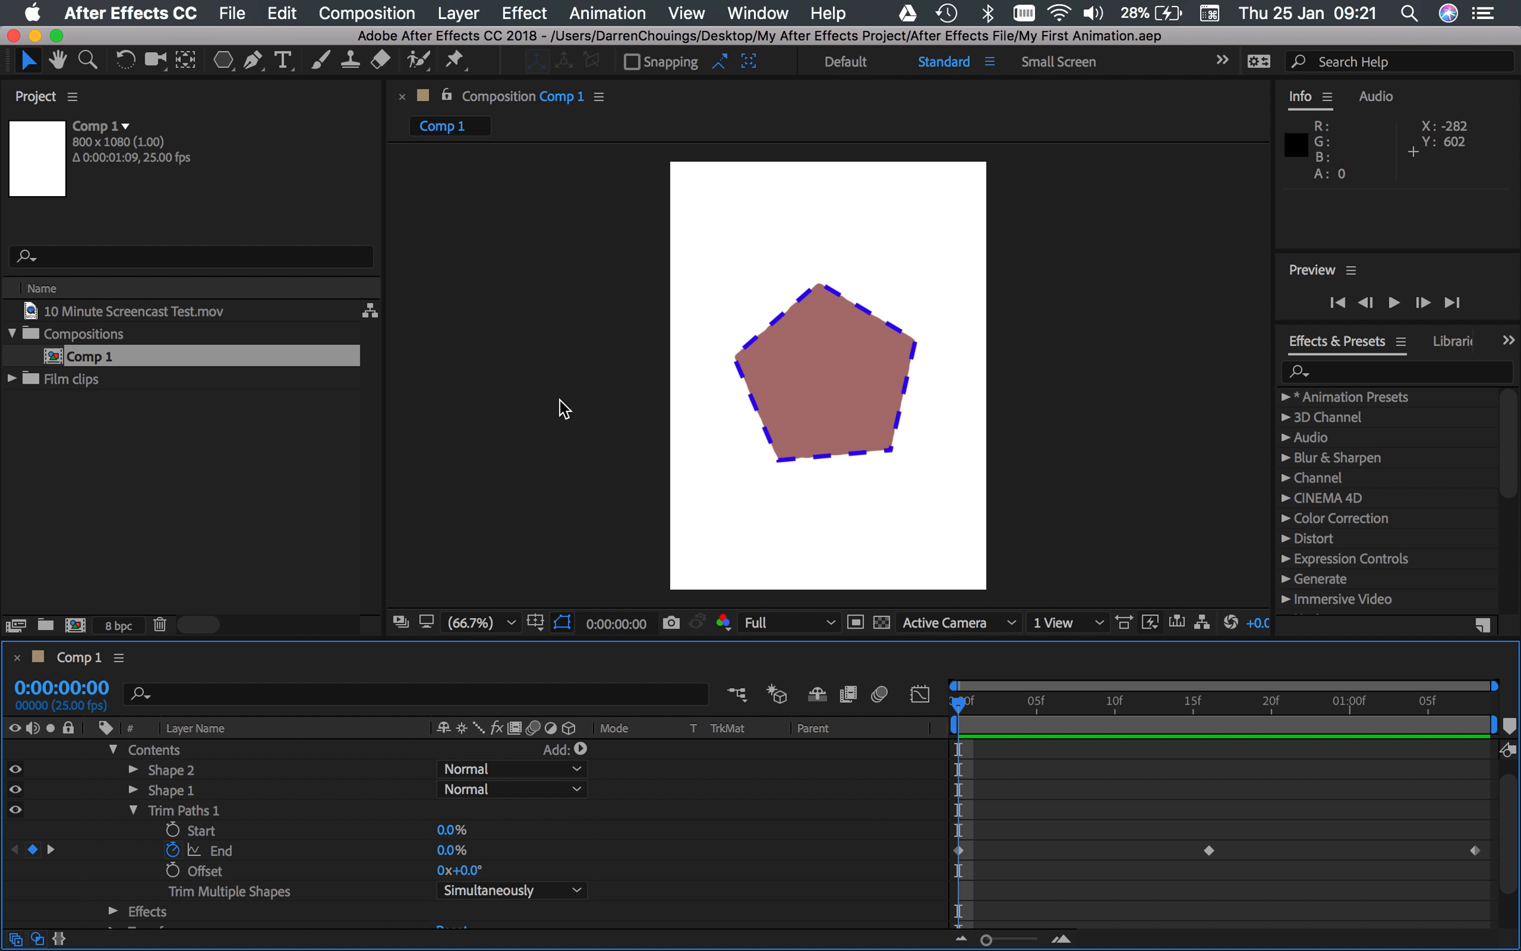
key(space)
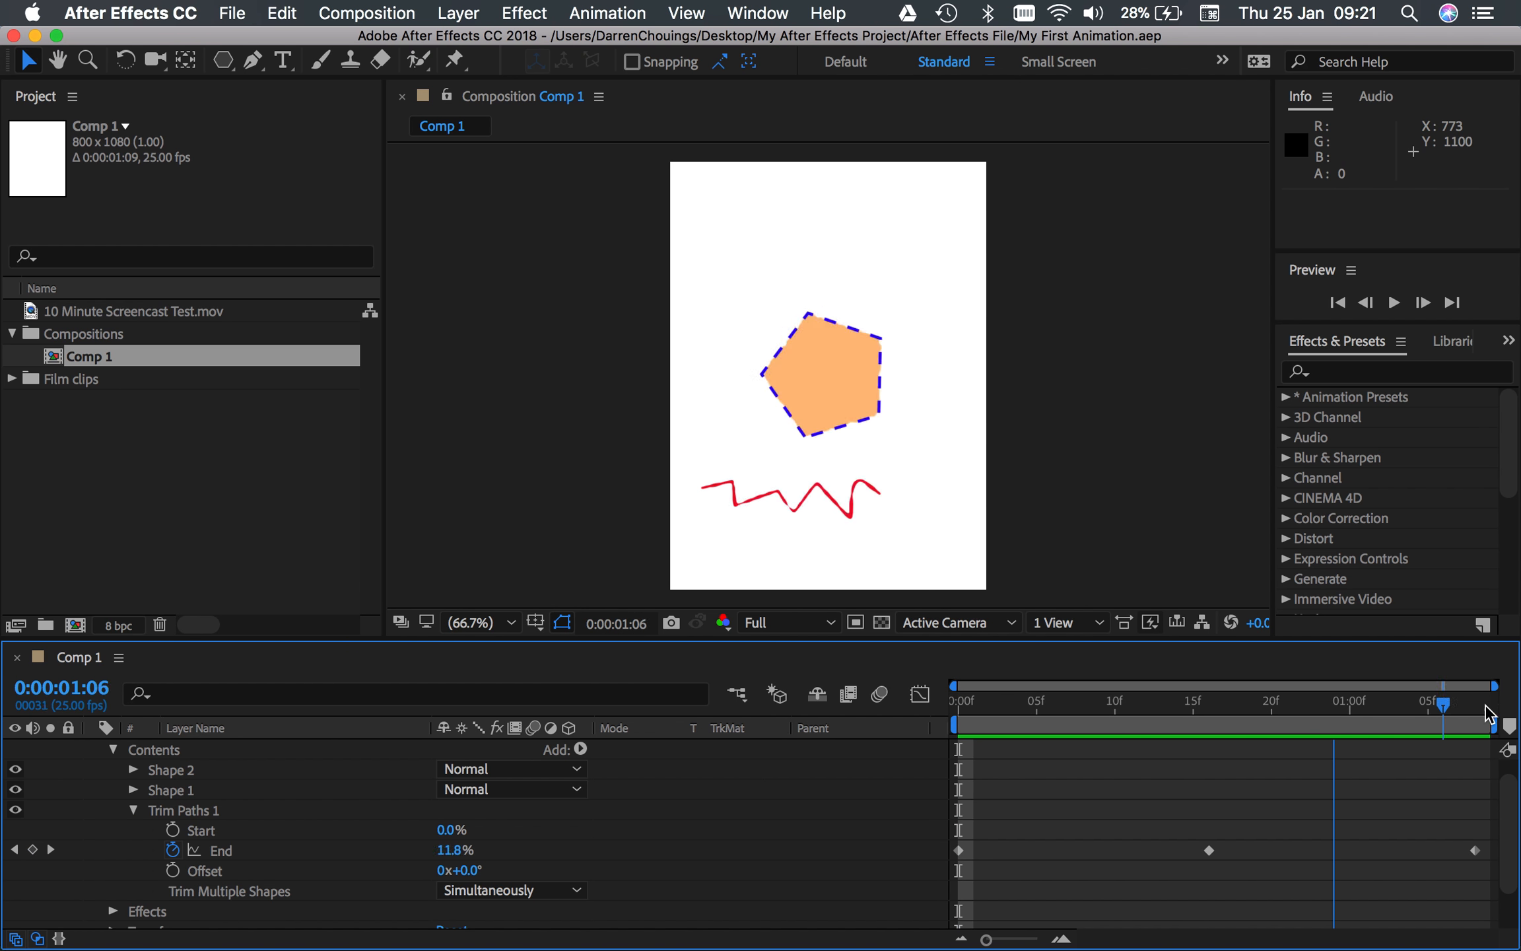
key(space)
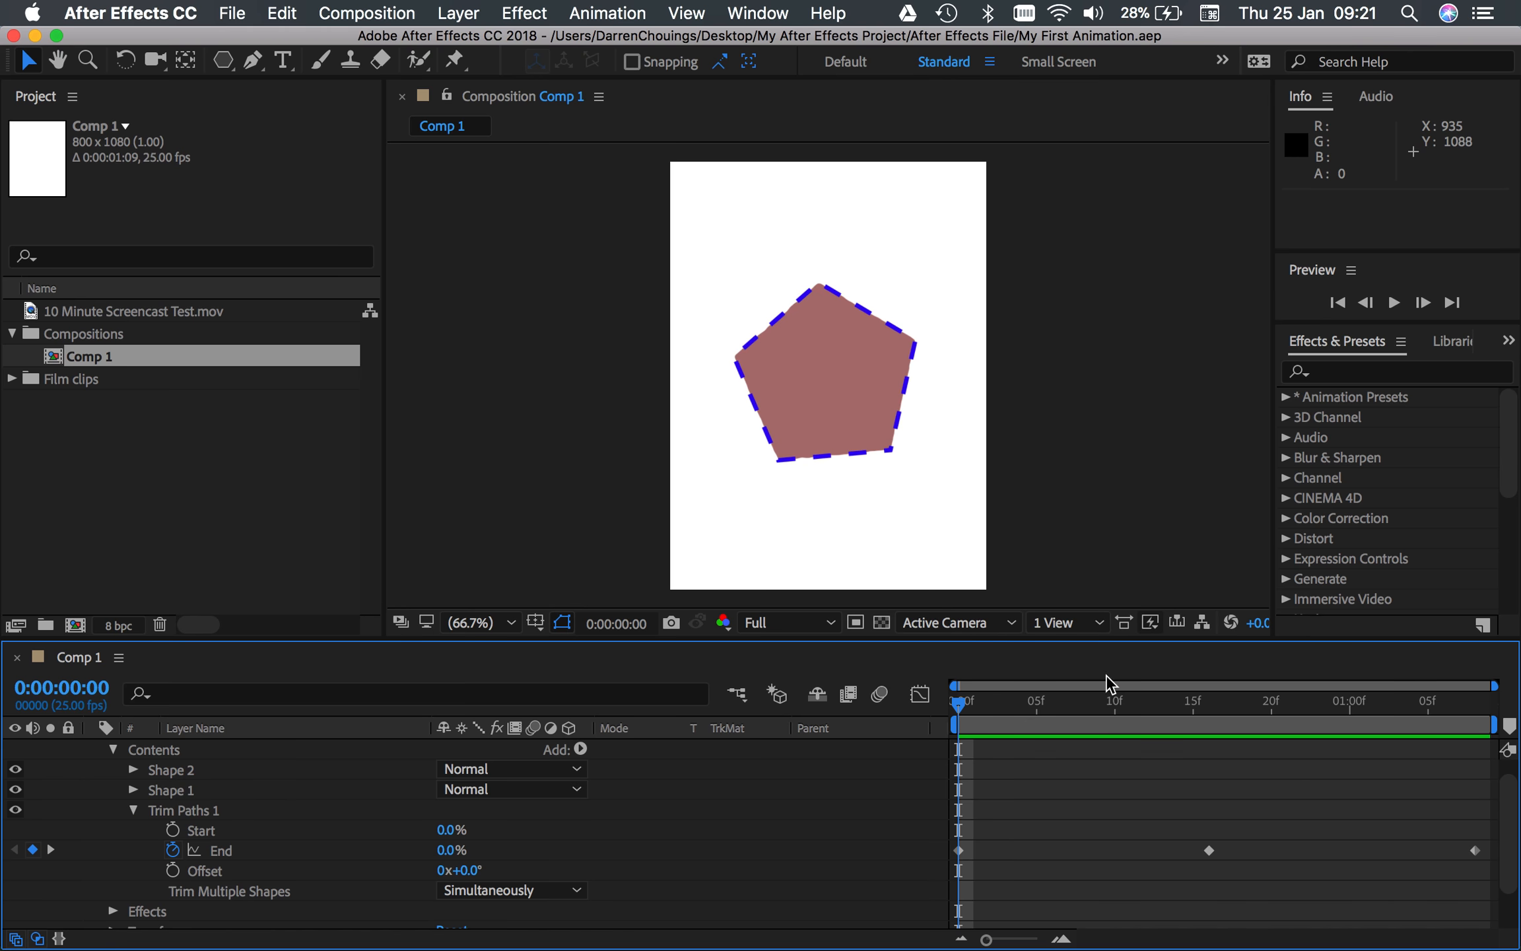
Add Comp 1 to the Render Queue and open its output module settings.
click(390, 14)
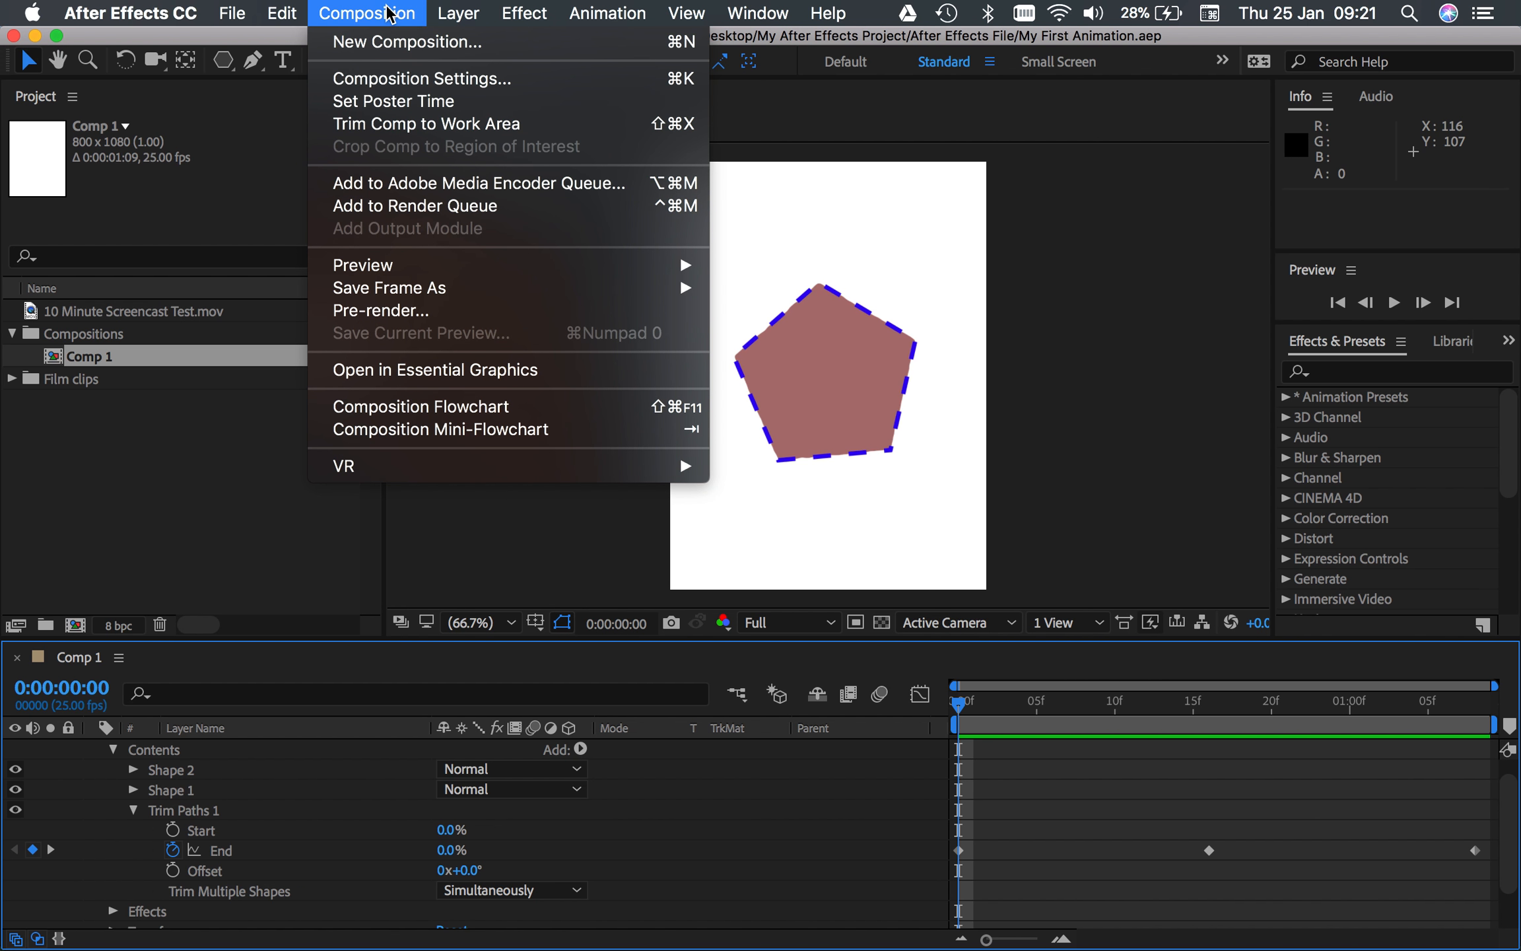
click(450, 212)
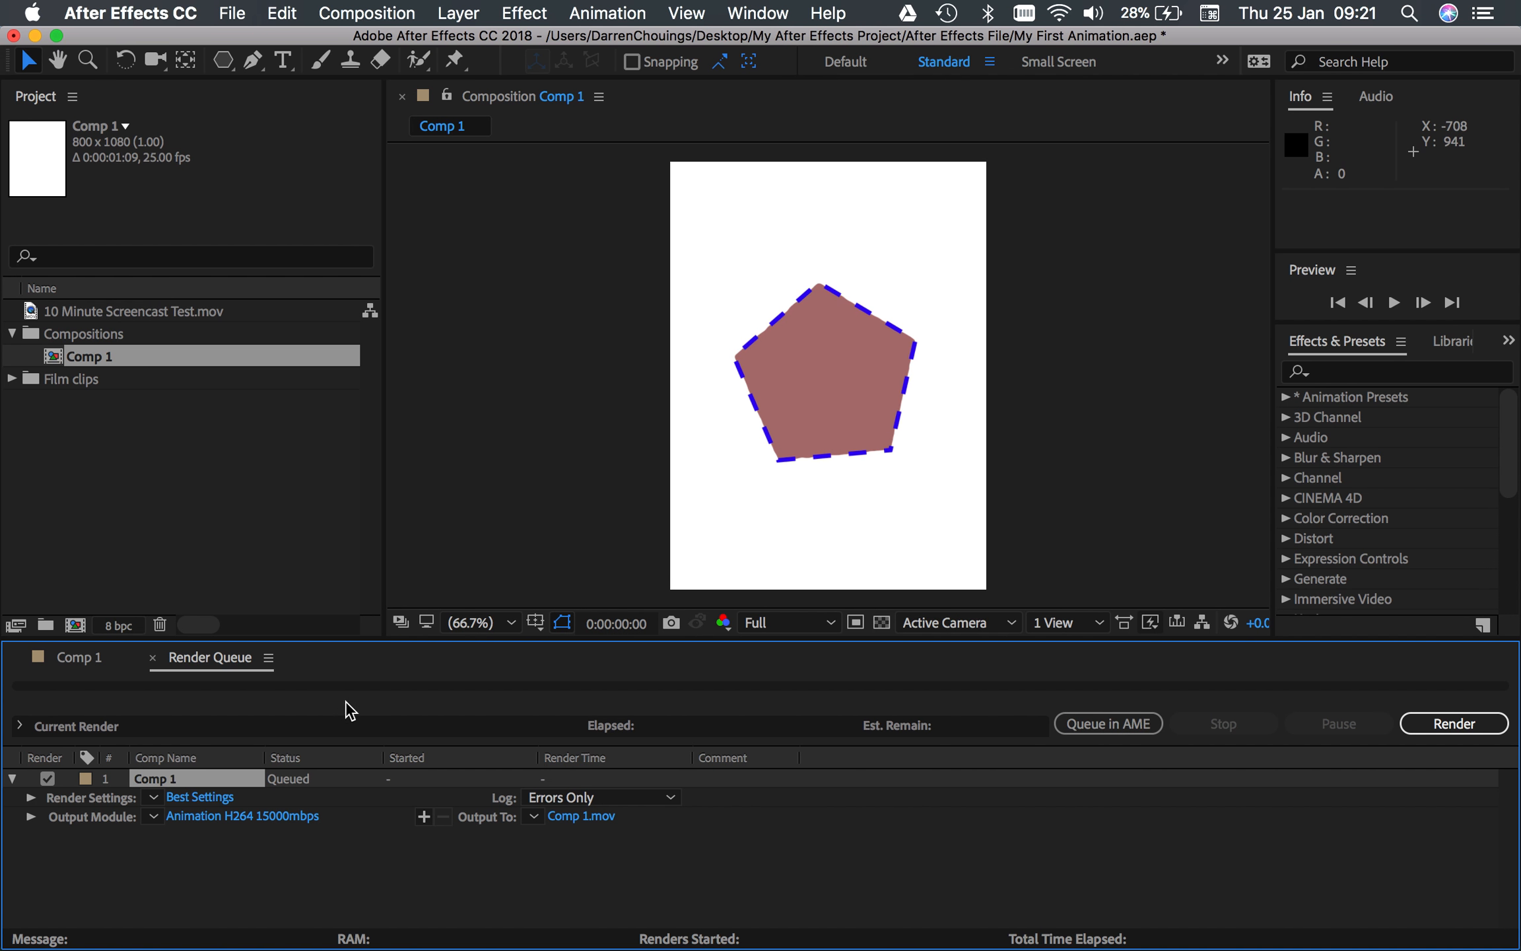
click(242, 817)
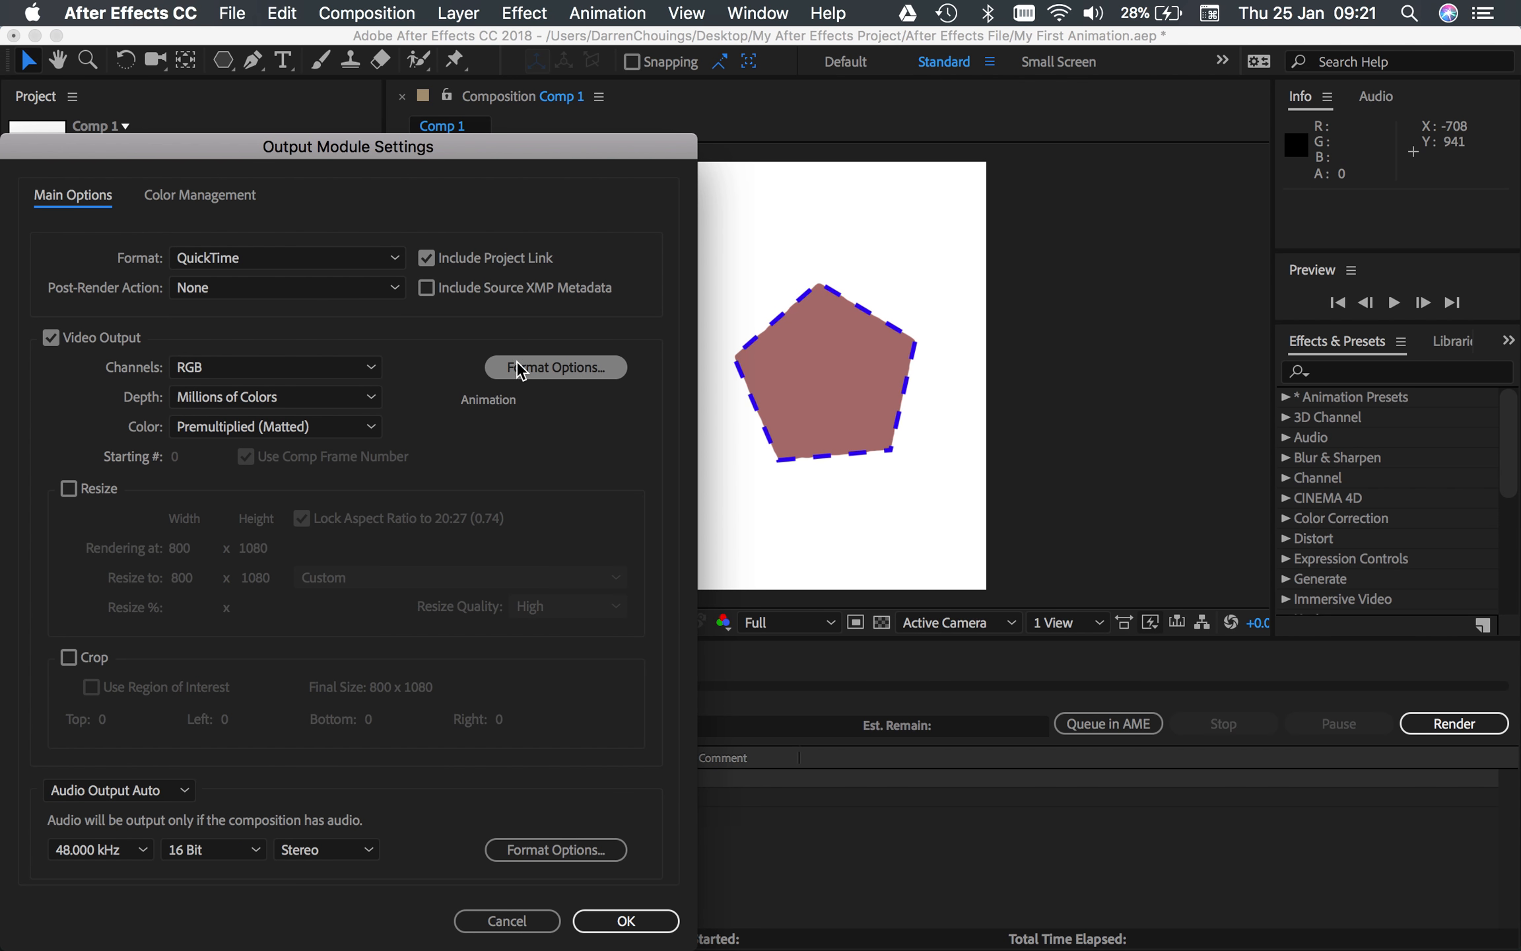
Set the QuickTime video codec of the output module to H.264.
click(556, 368)
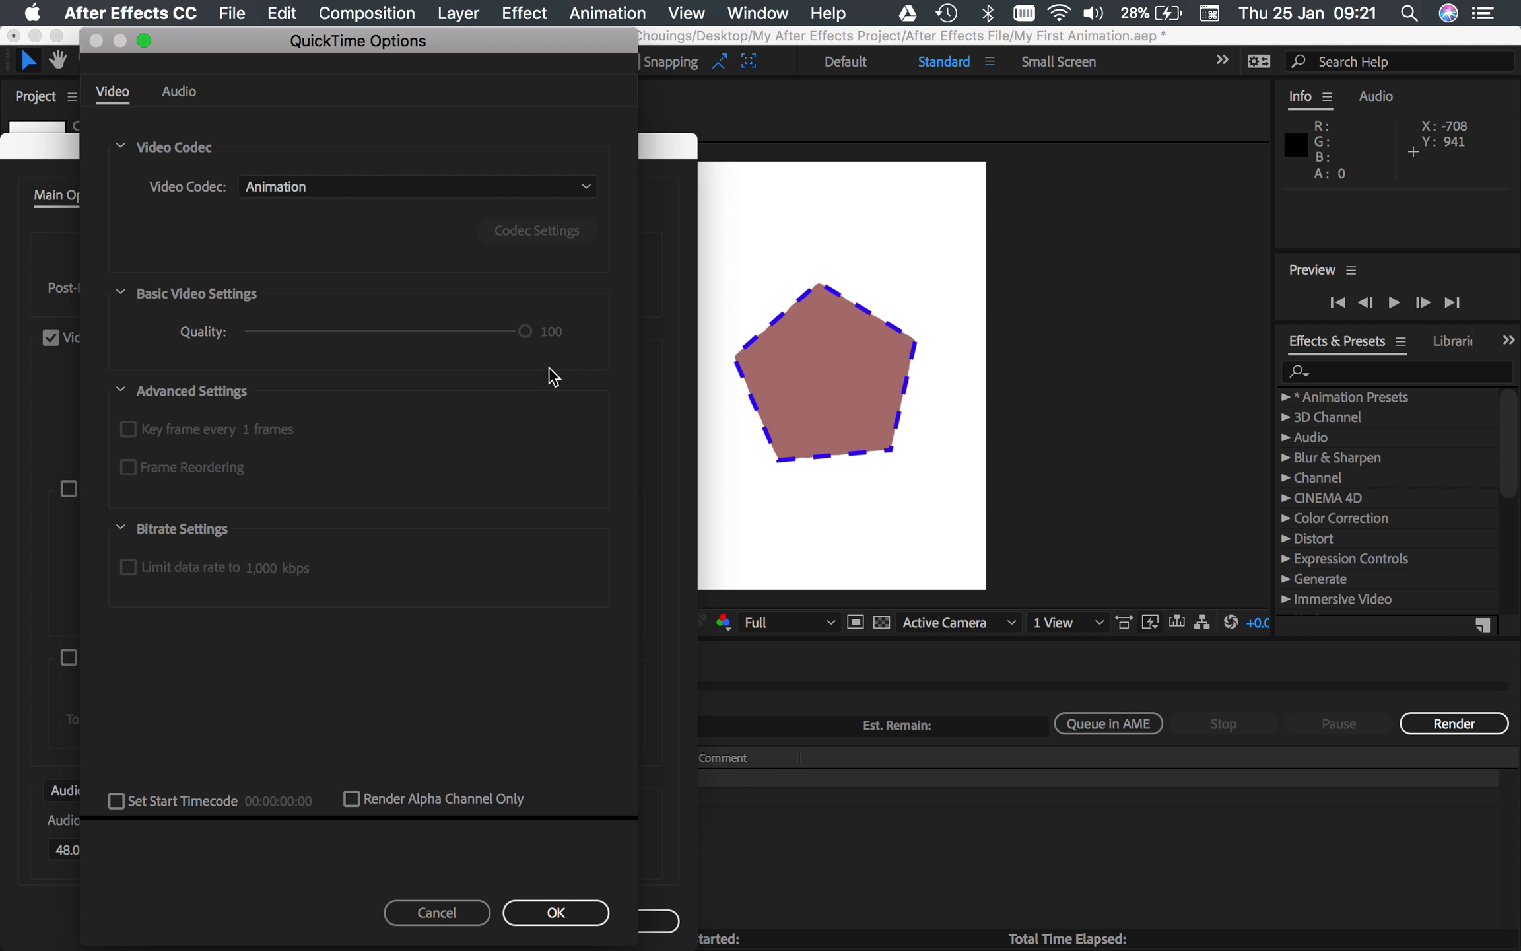
click(422, 188)
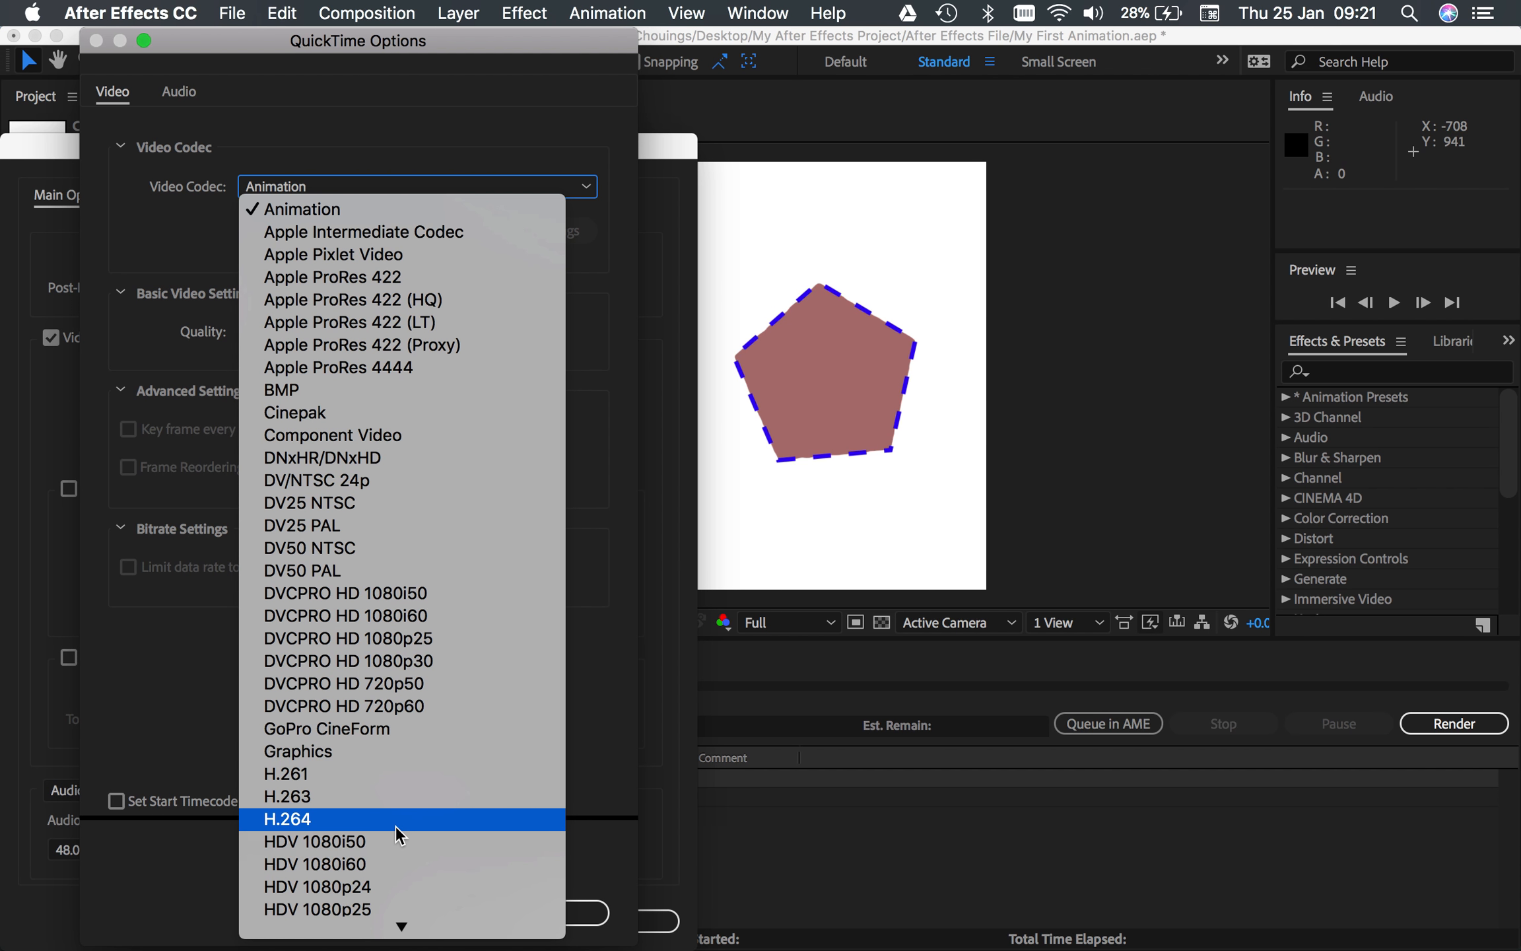
click(423, 819)
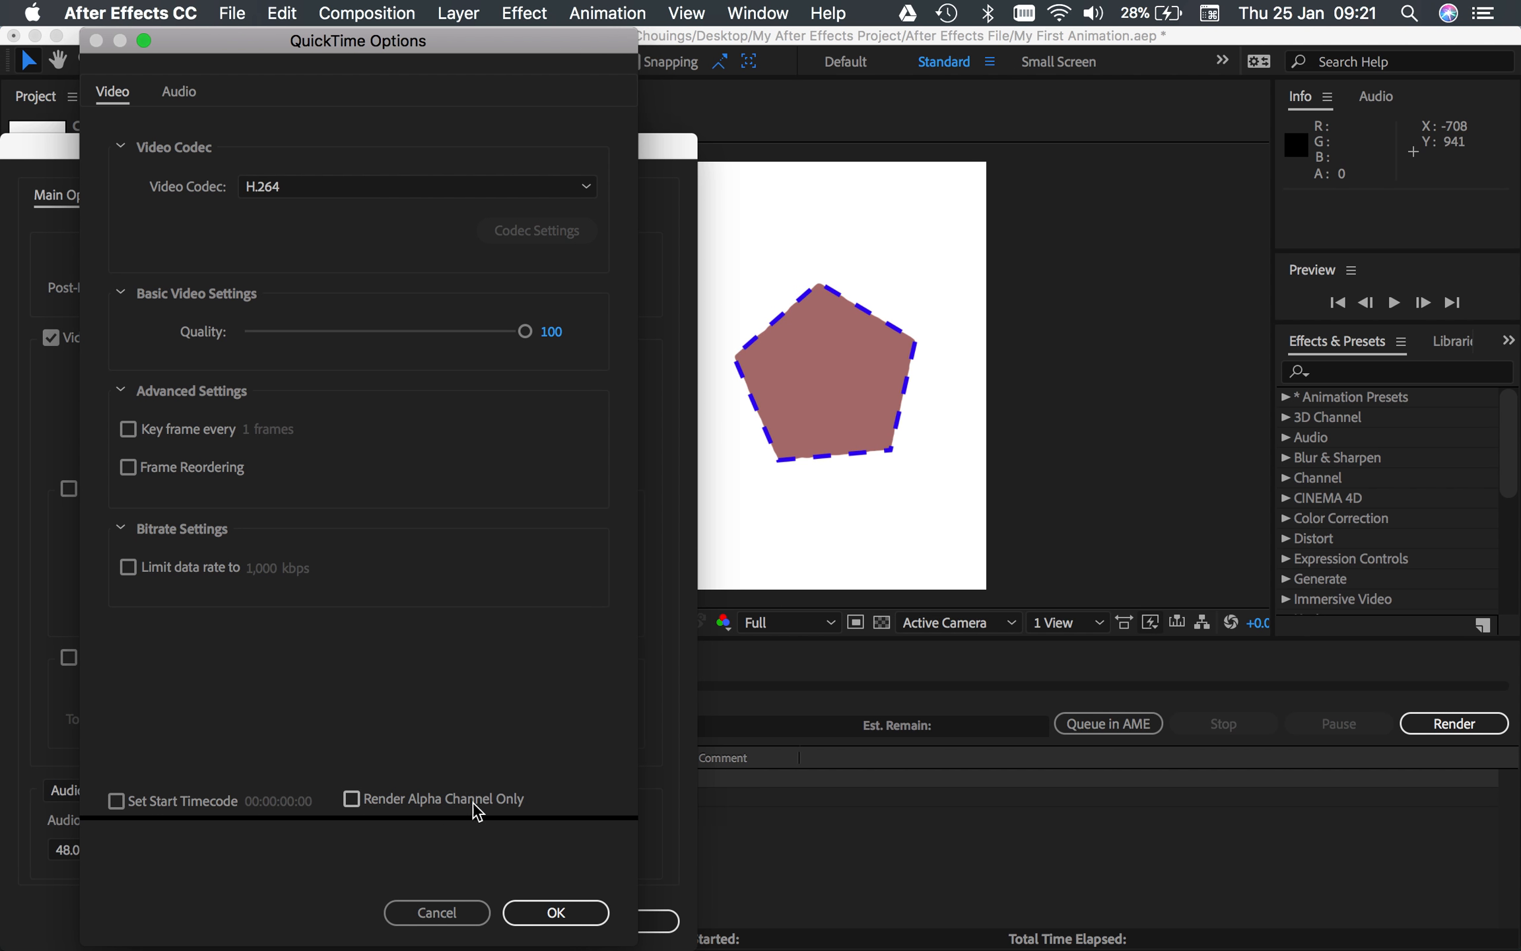
click(549, 915)
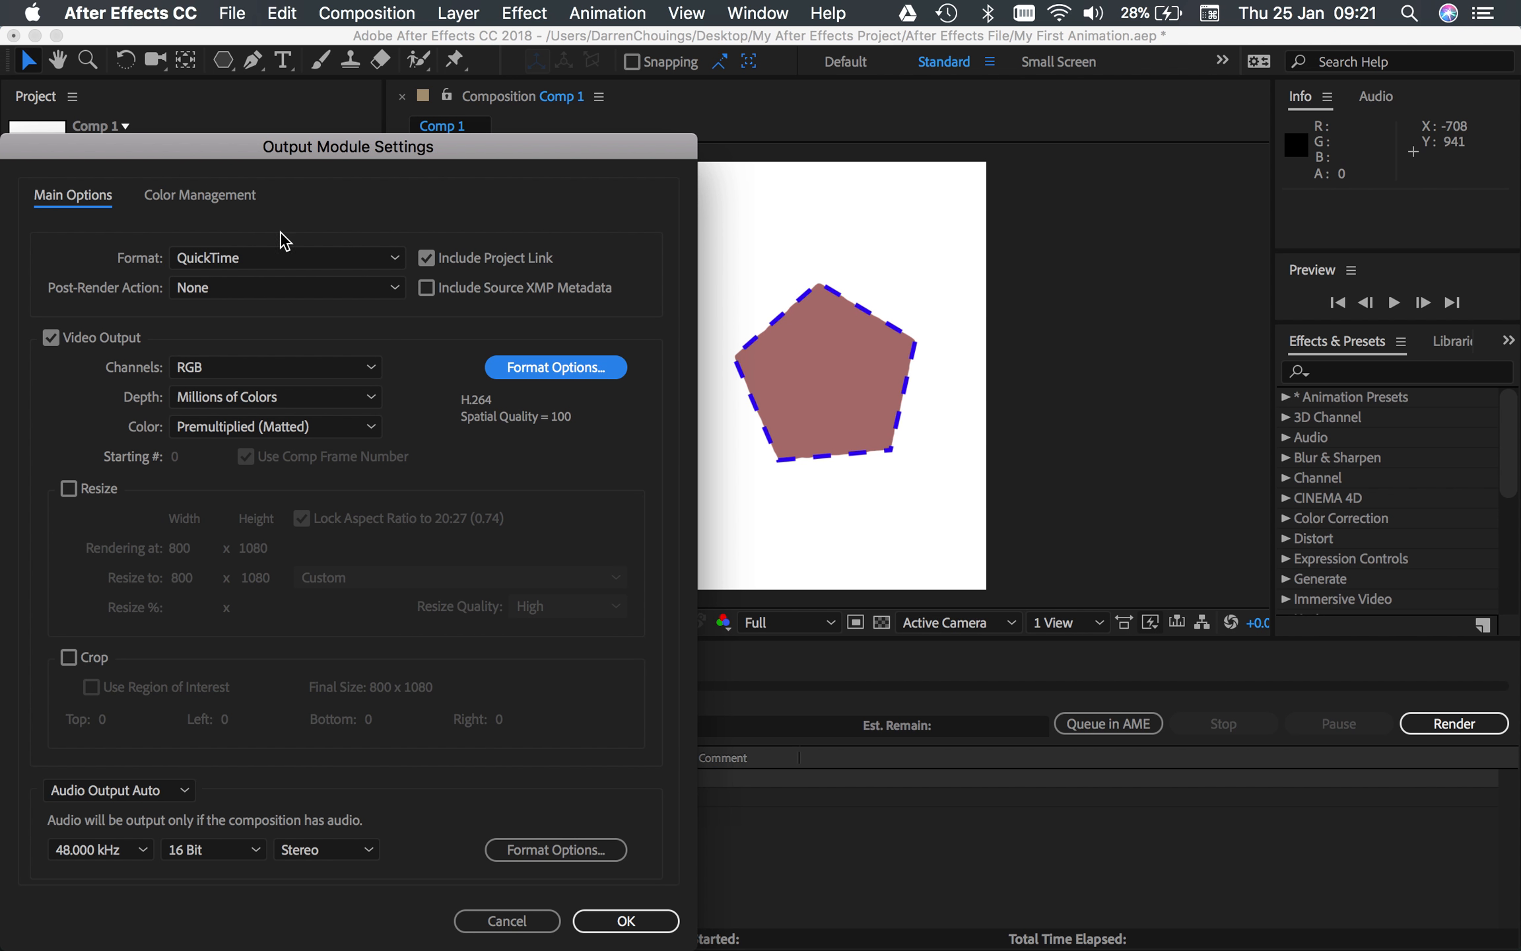
Change the output module's format to JPEG Sequence and accept the settings.
click(279, 262)
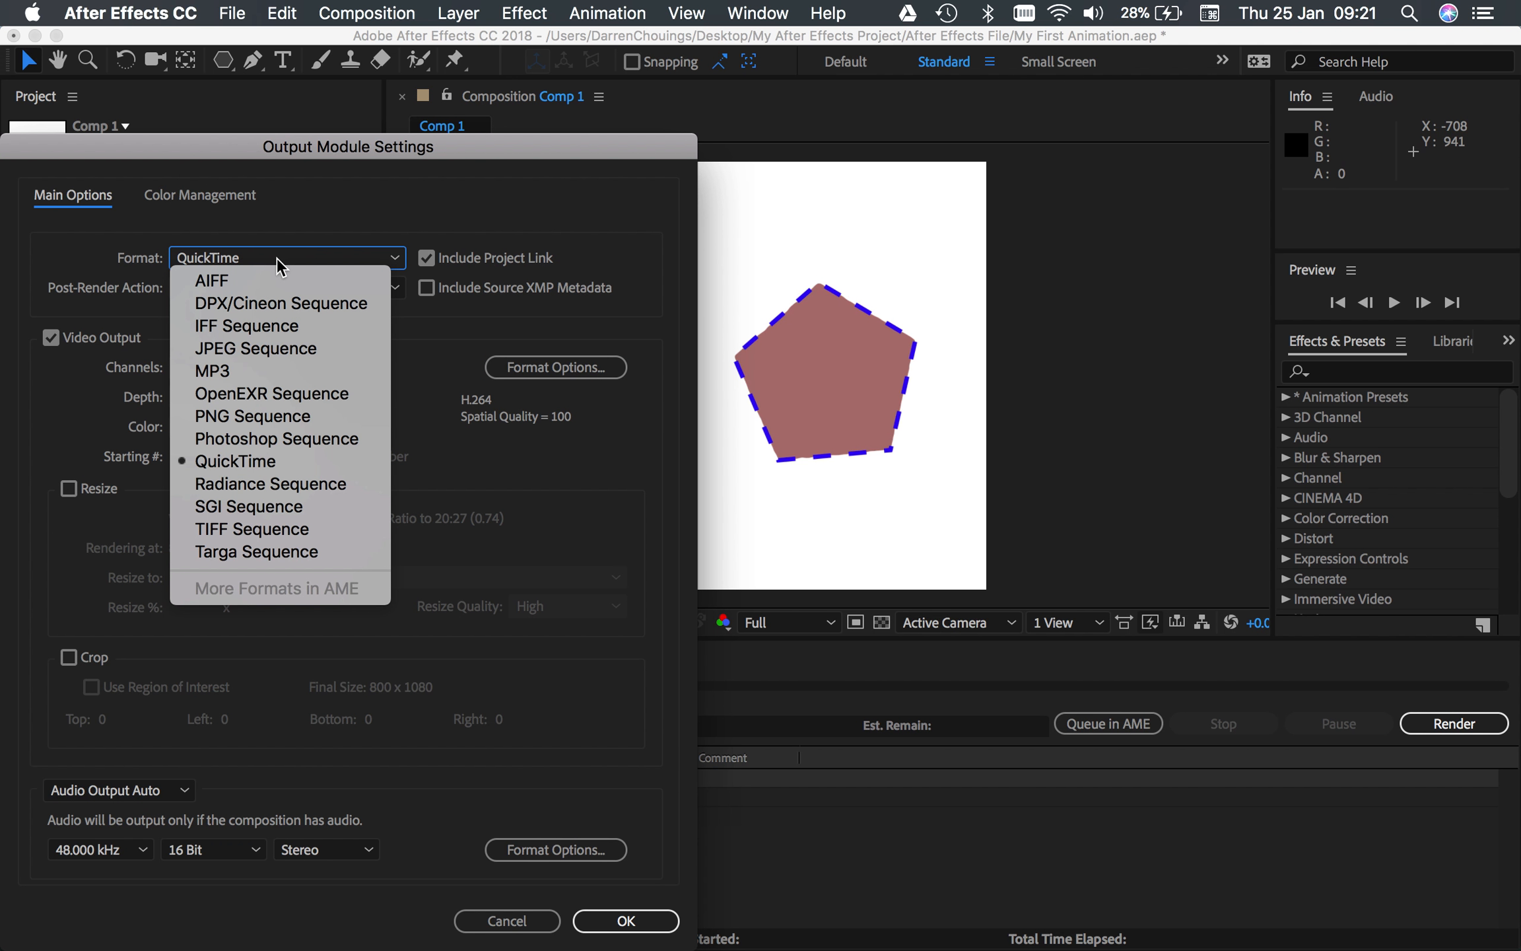
click(319, 362)
click(627, 928)
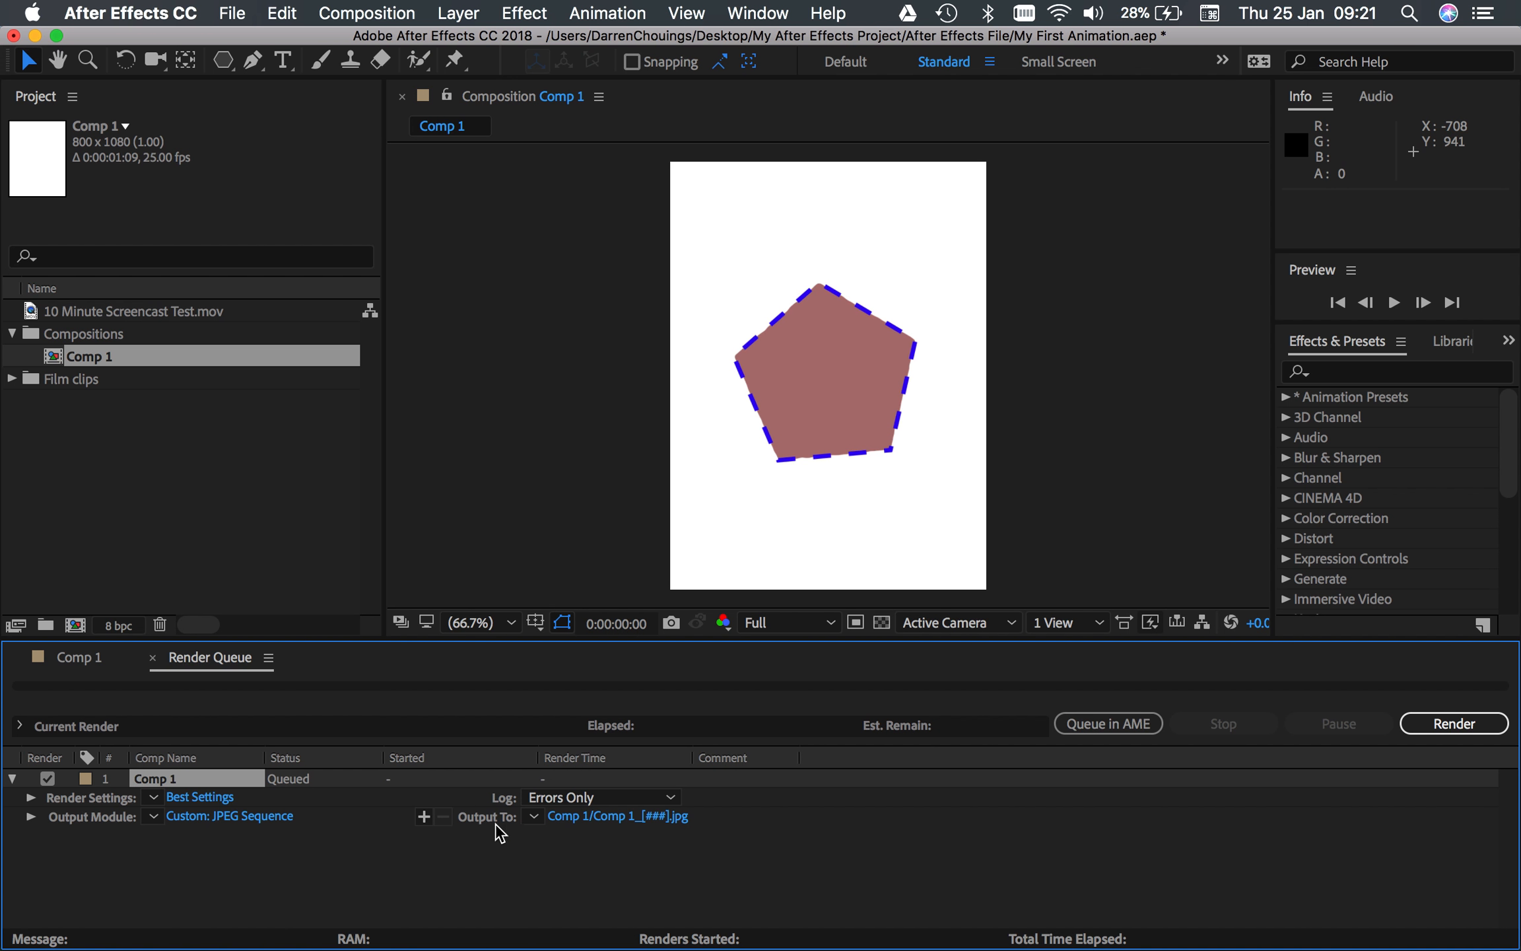
Set the render's output location to the Exports folder inside My After Effects Project.
click(627, 811)
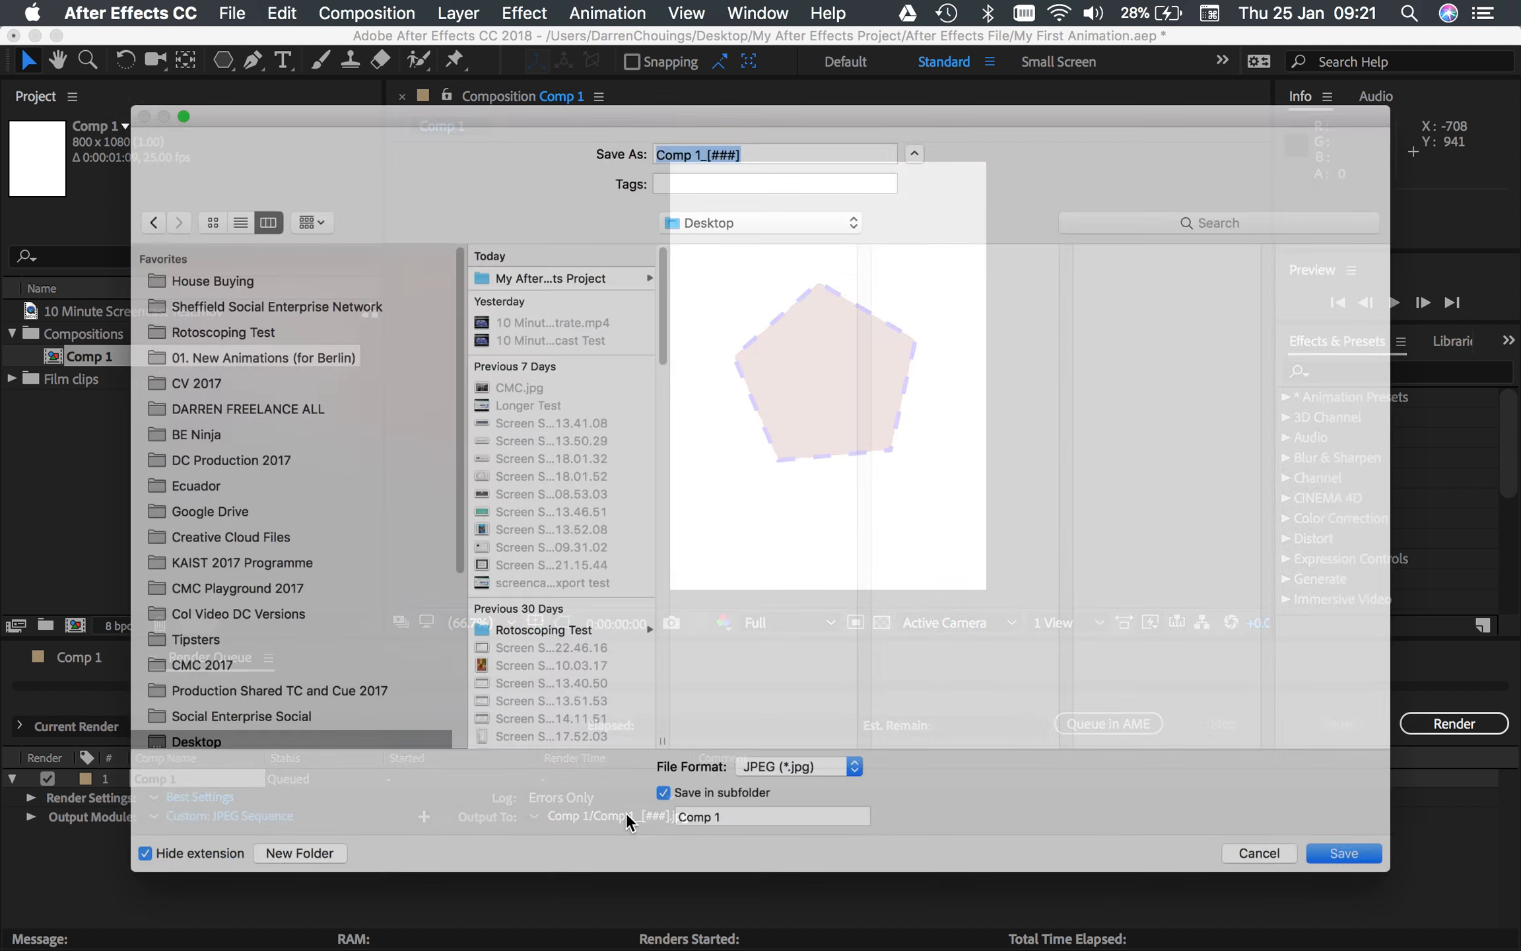
click(560, 239)
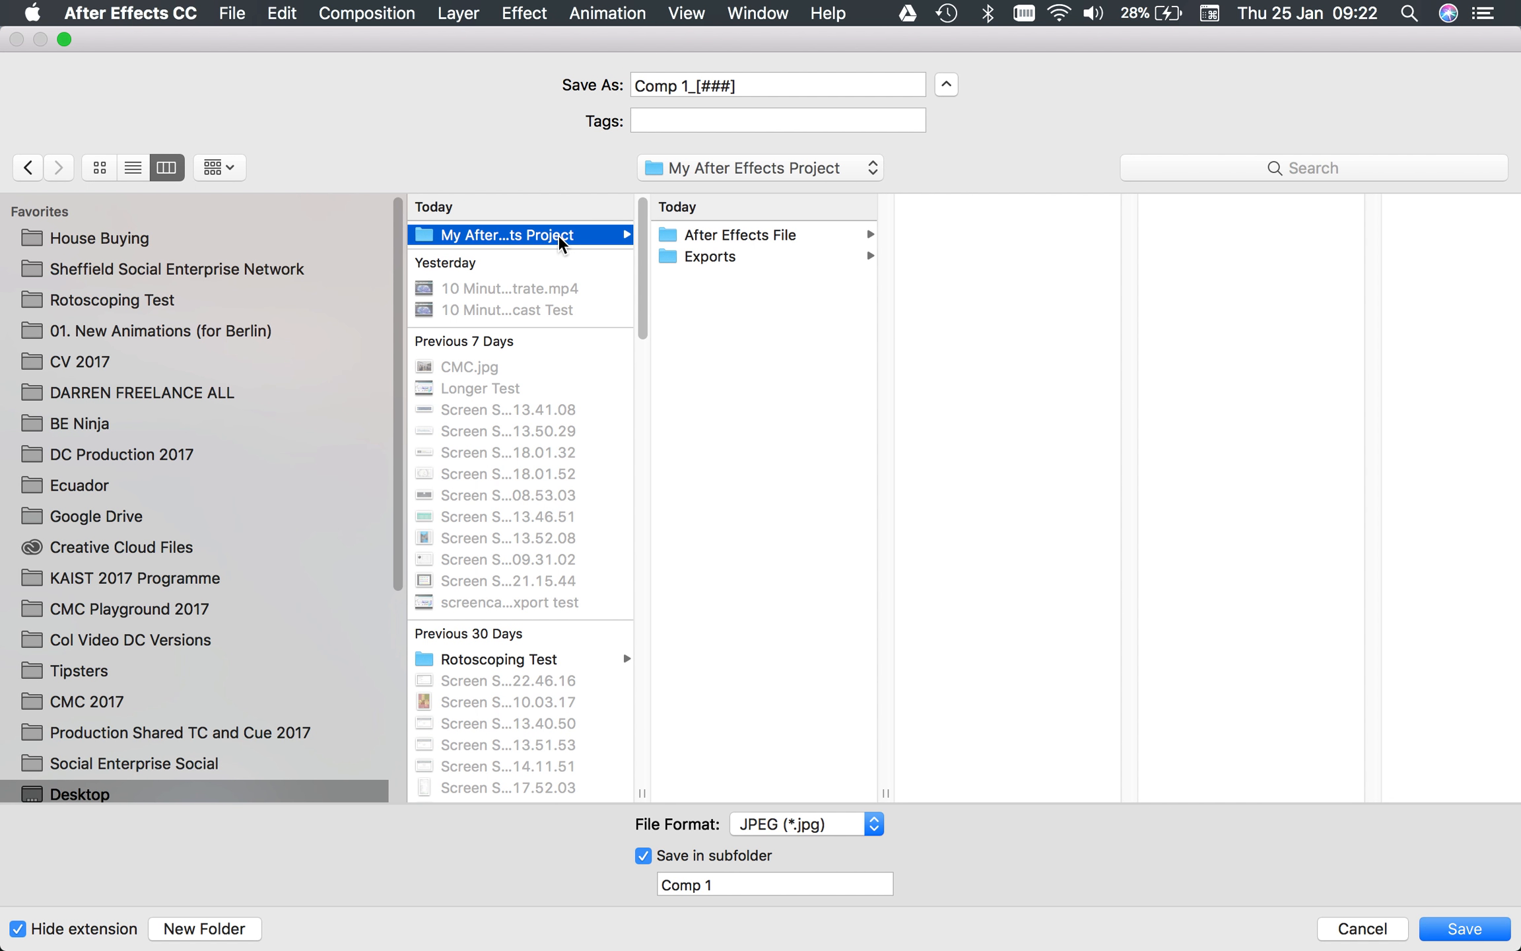
click(778, 257)
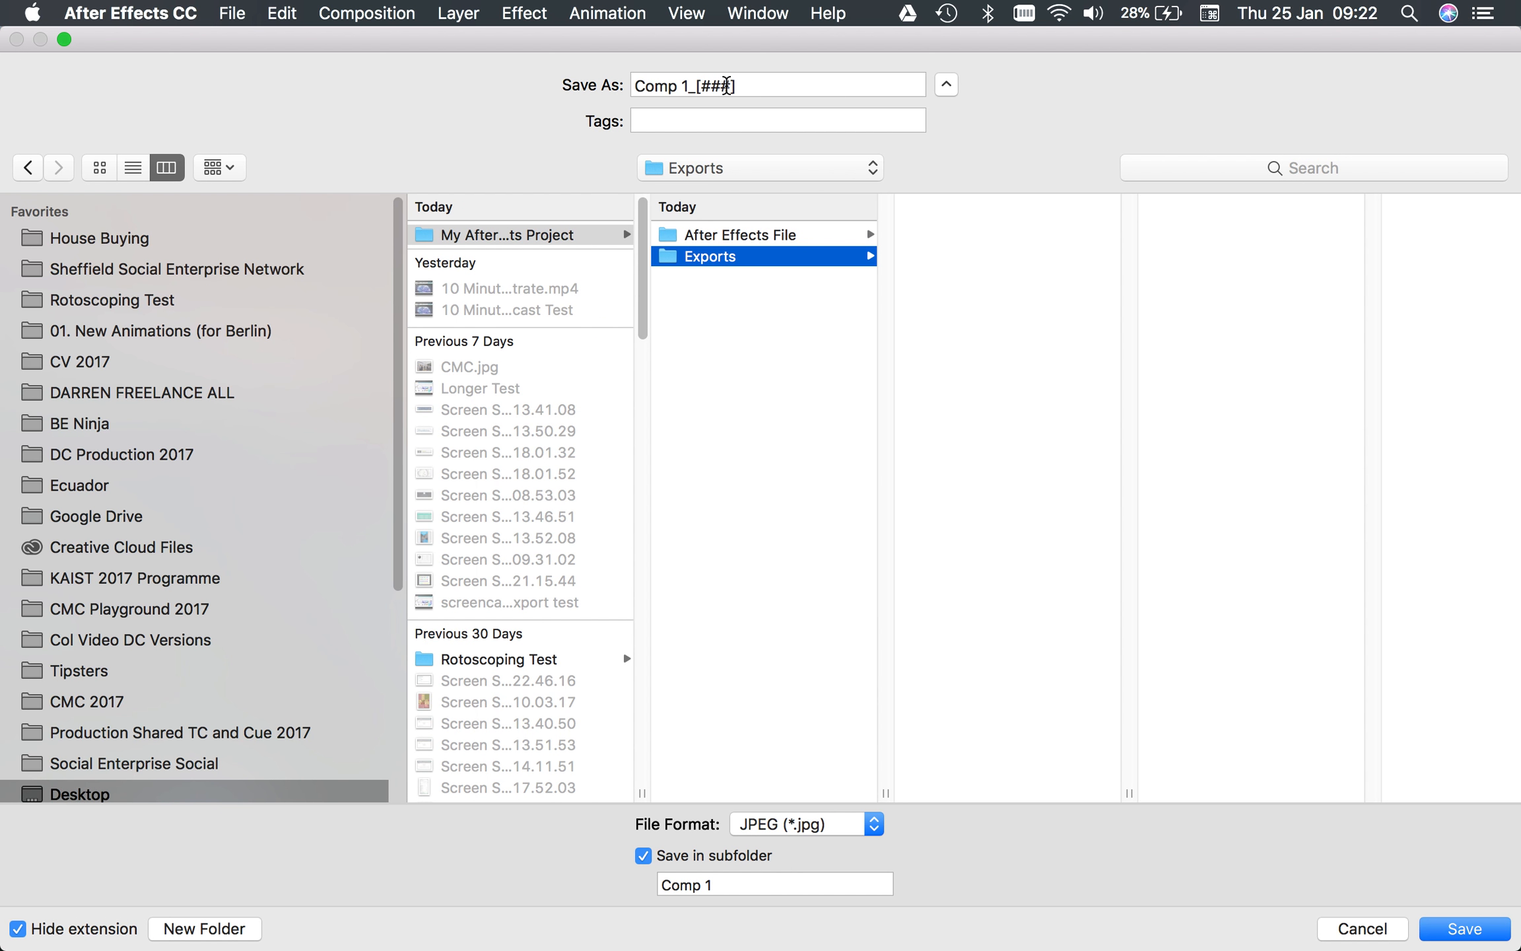
Name the output sequence Polygon_Animation_[###], save the destination with the Comp 1 subfolder and render the composition.
drag(689, 86, 618, 80)
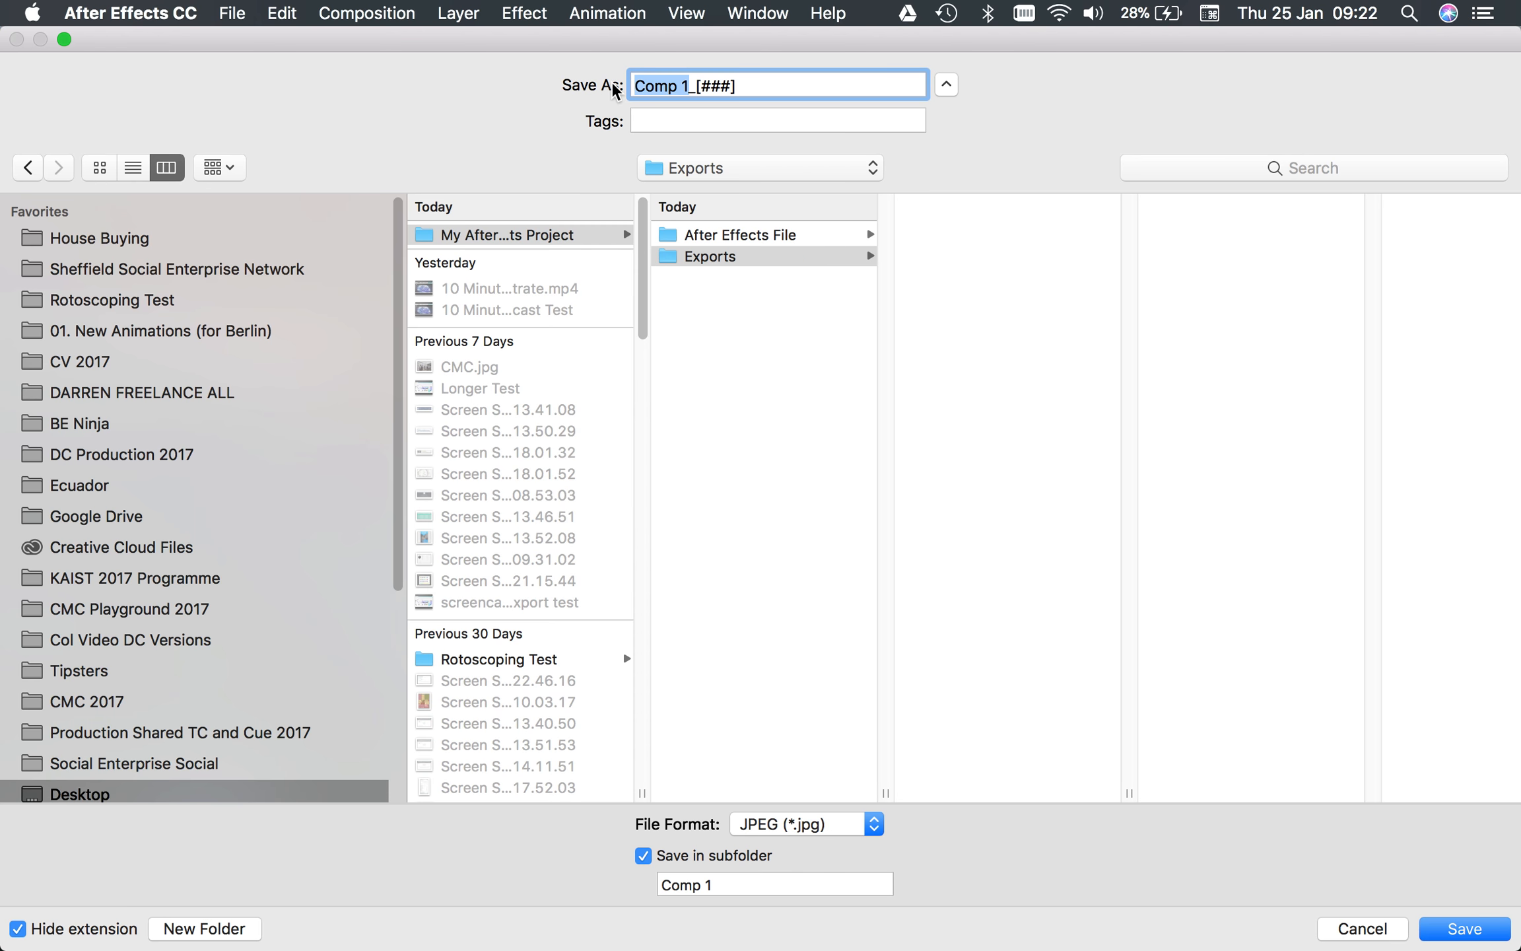
text(P)
text(ygon)
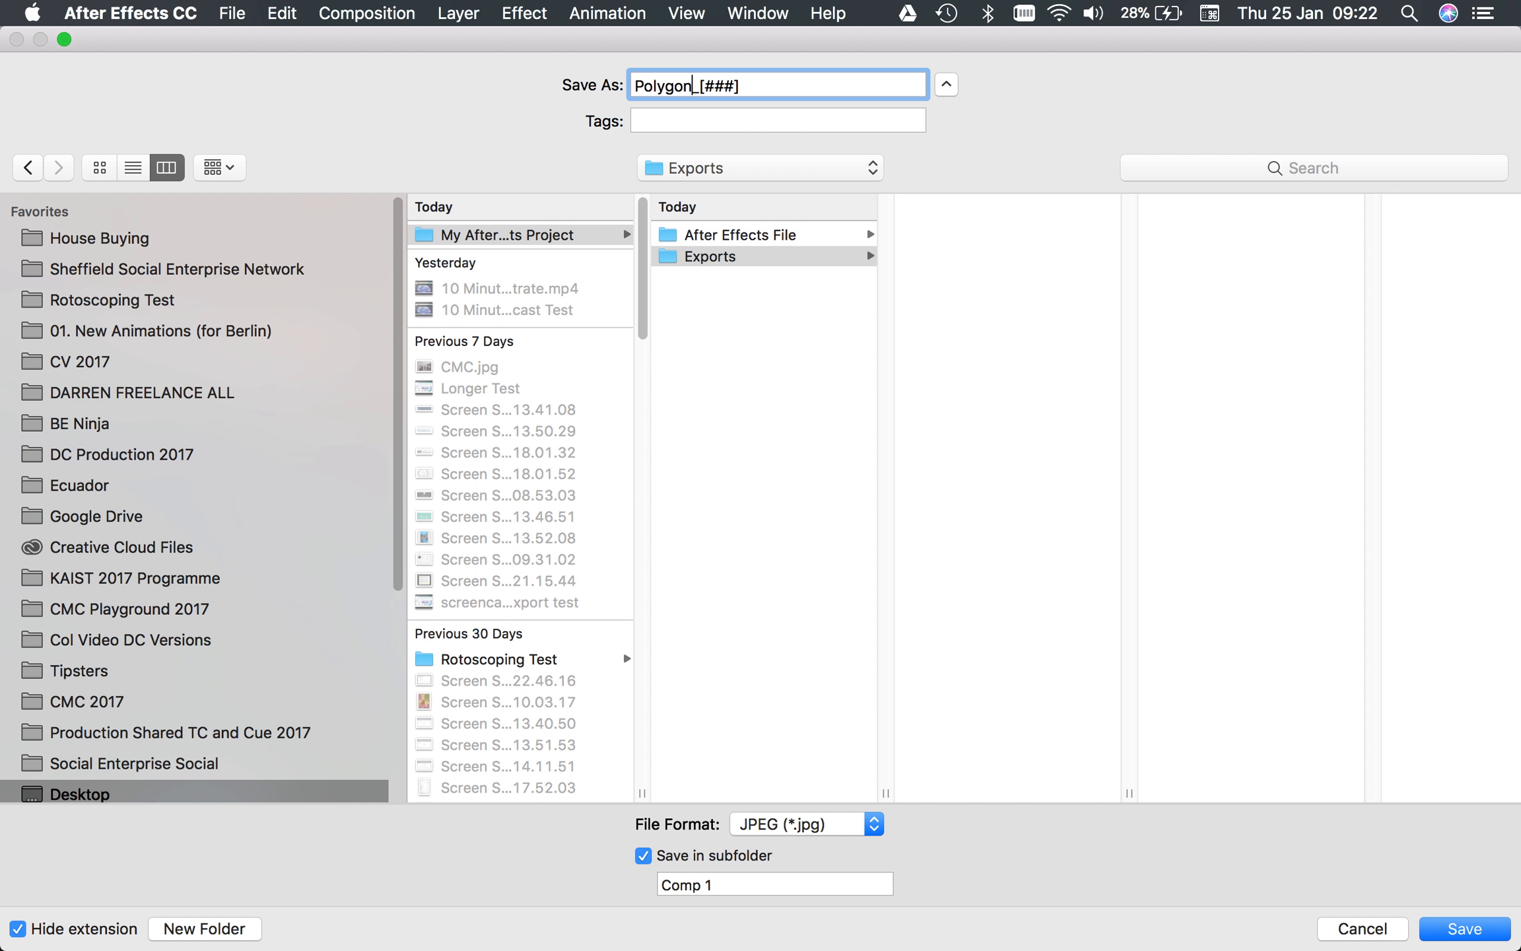
text( Animation)
key(Left)
key(Left)
key(Left)
key(Left)
key(Left)
key(Left)
key(Left)
key(Left)
key(Left)
key(Left)
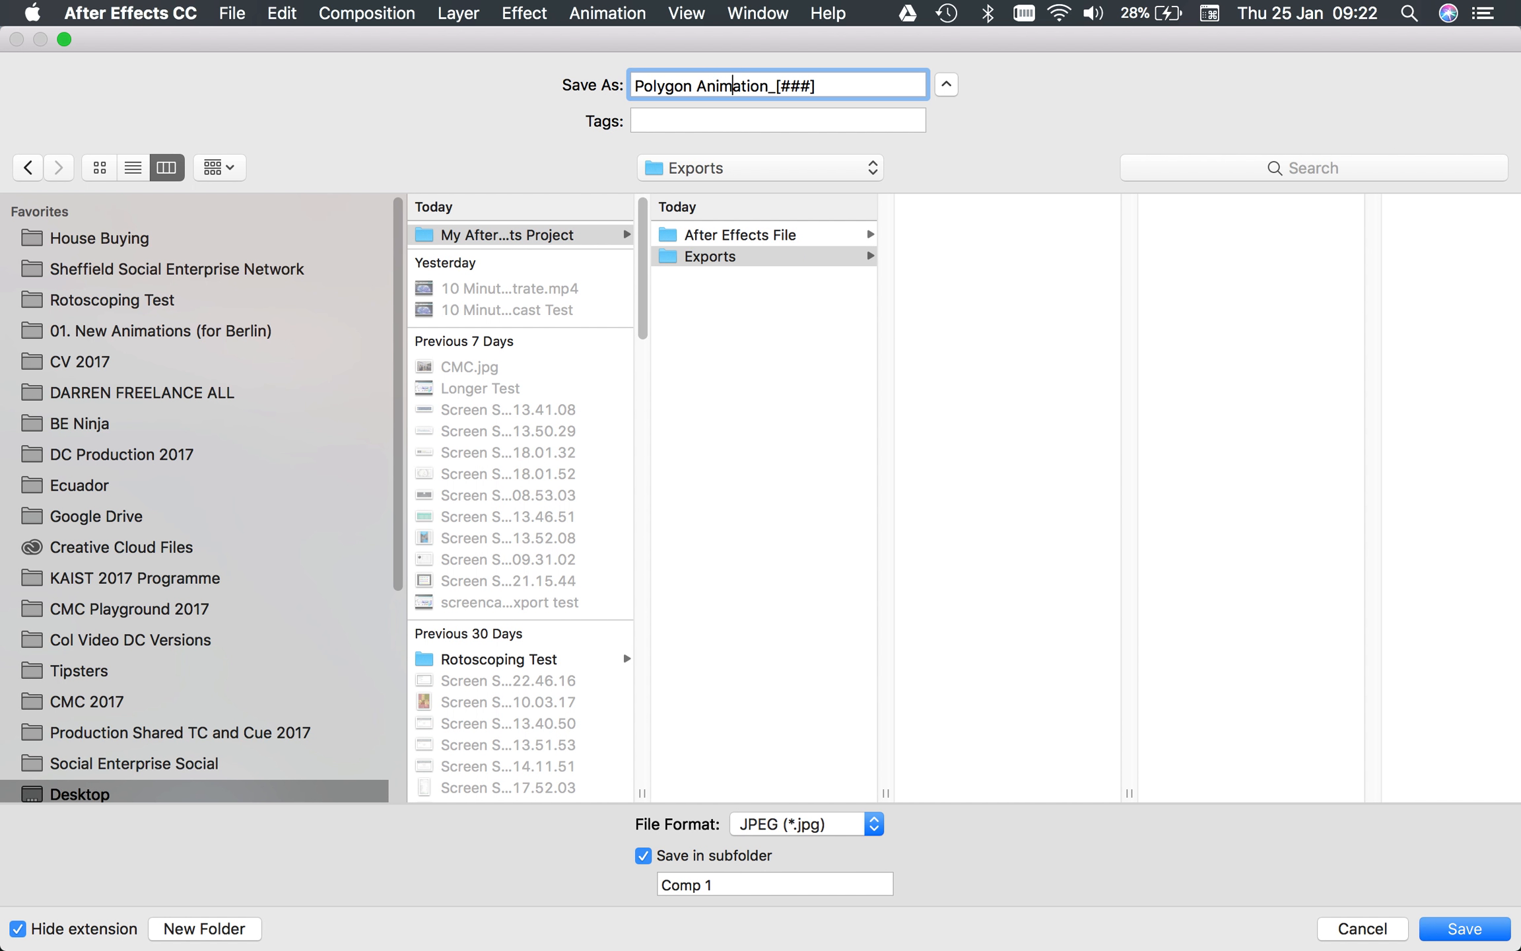
key(BackSpace)
text(_)
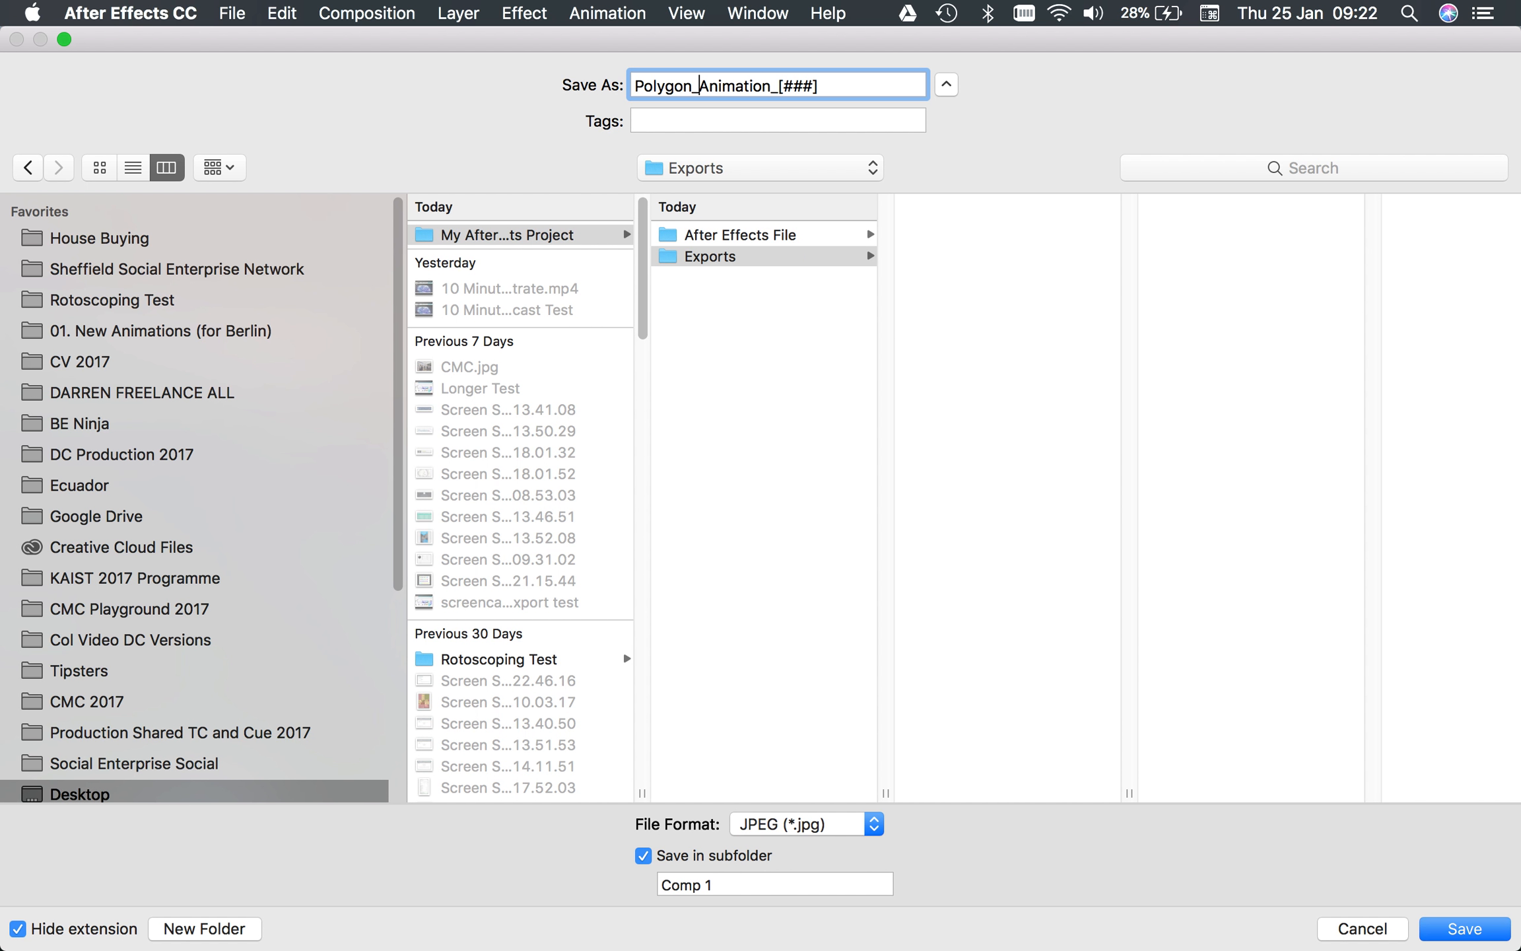
click(1464, 928)
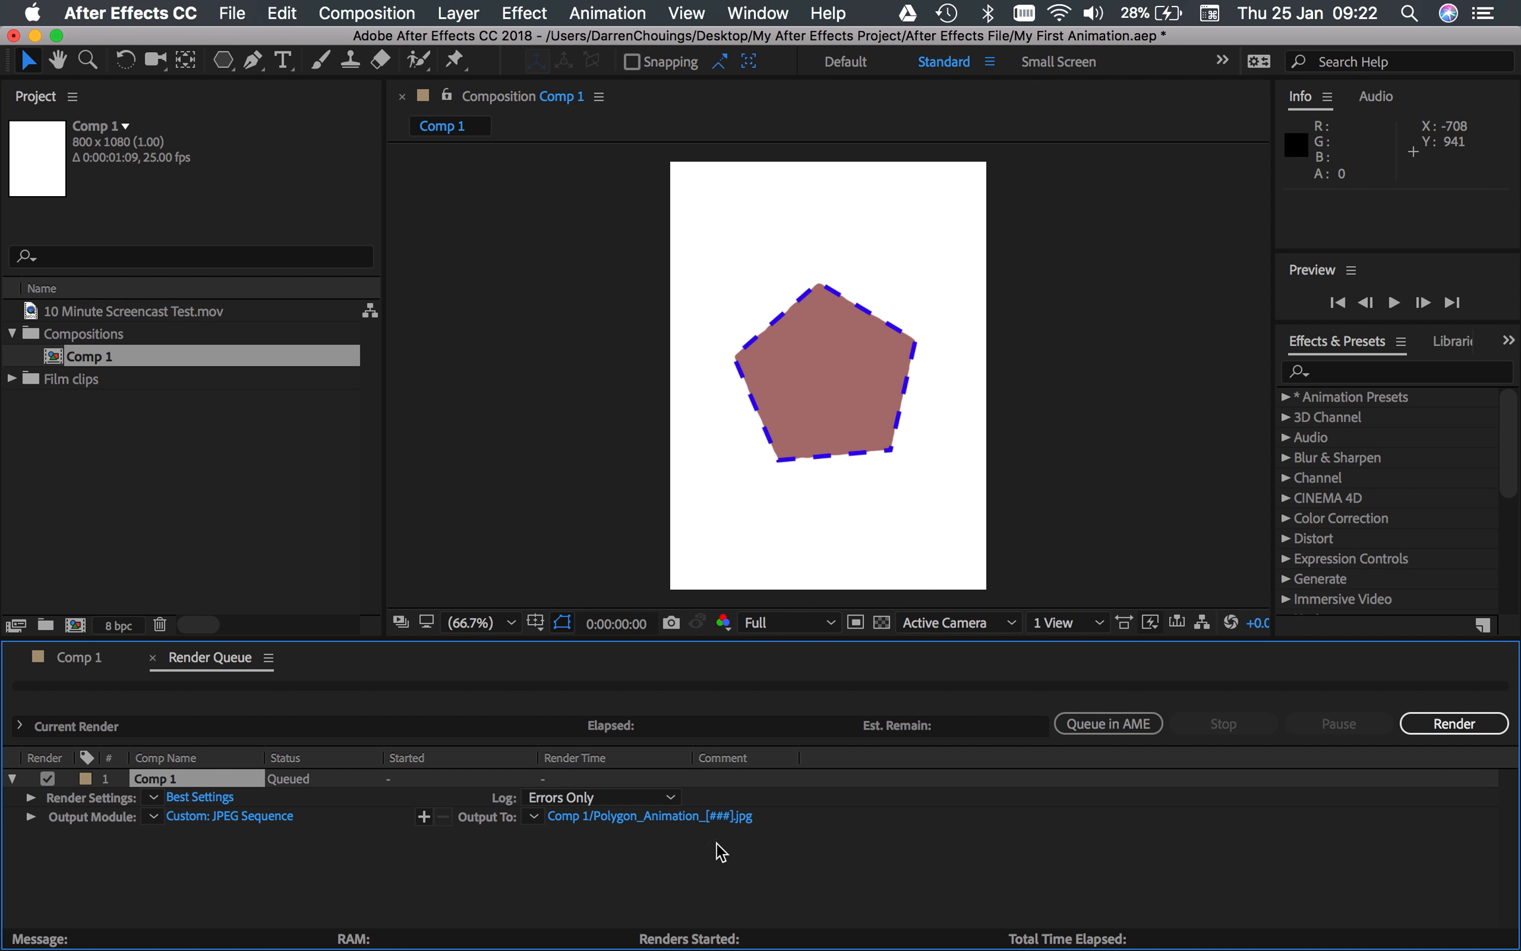
click(1464, 727)
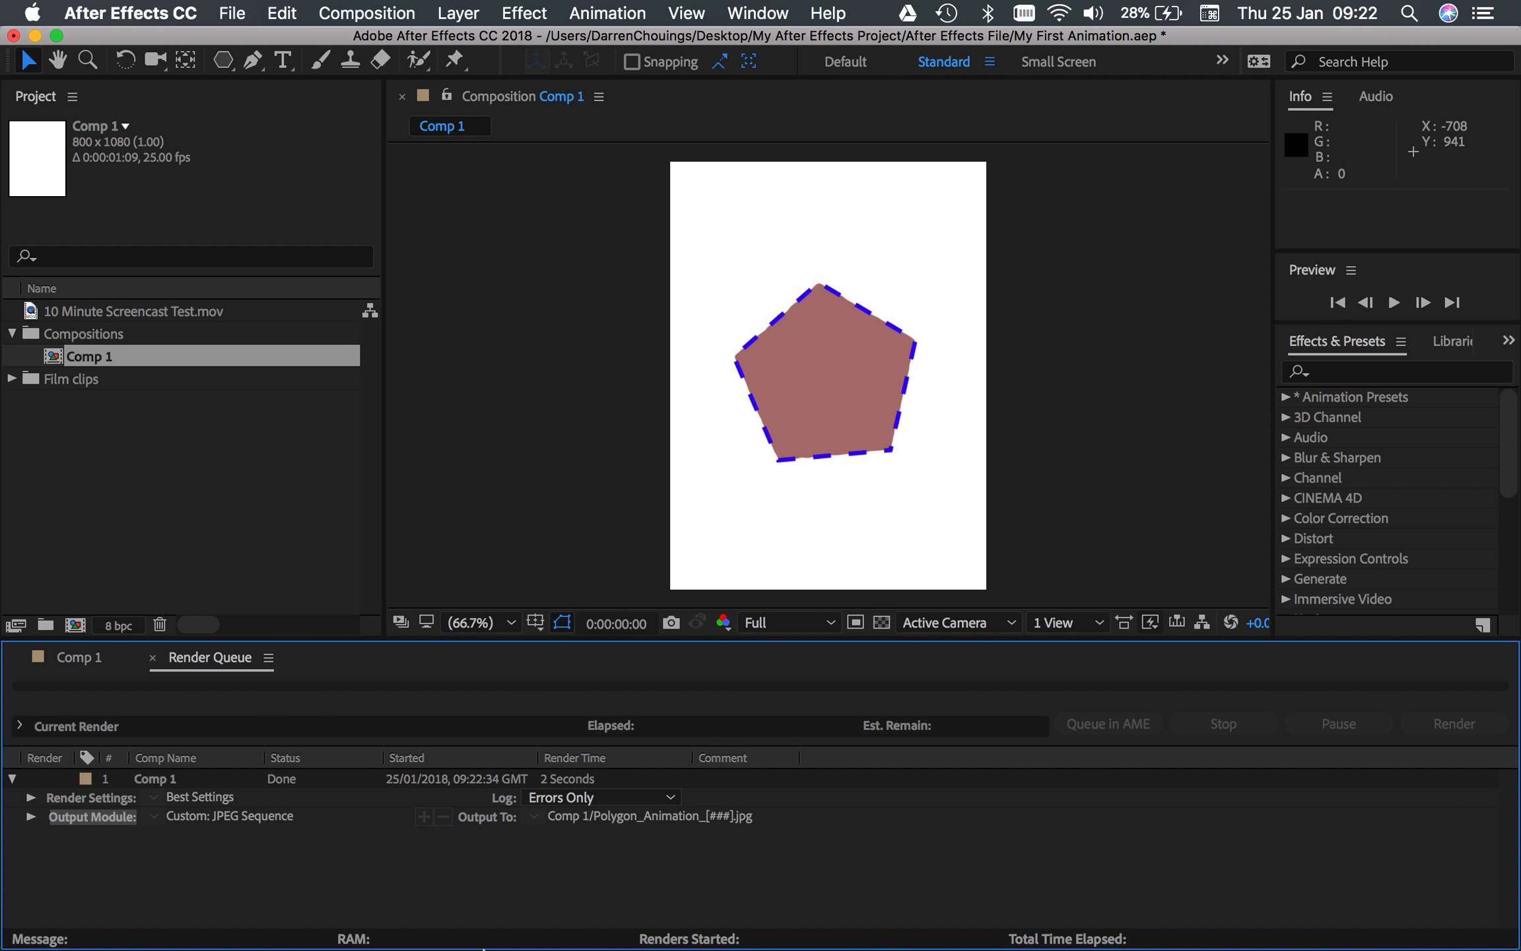
Switch to Finder and look through the rendered JPEG frames in the Comp 1 subfolder of Exports.
mouse_move(231, 941)
mouse_move(467, 943)
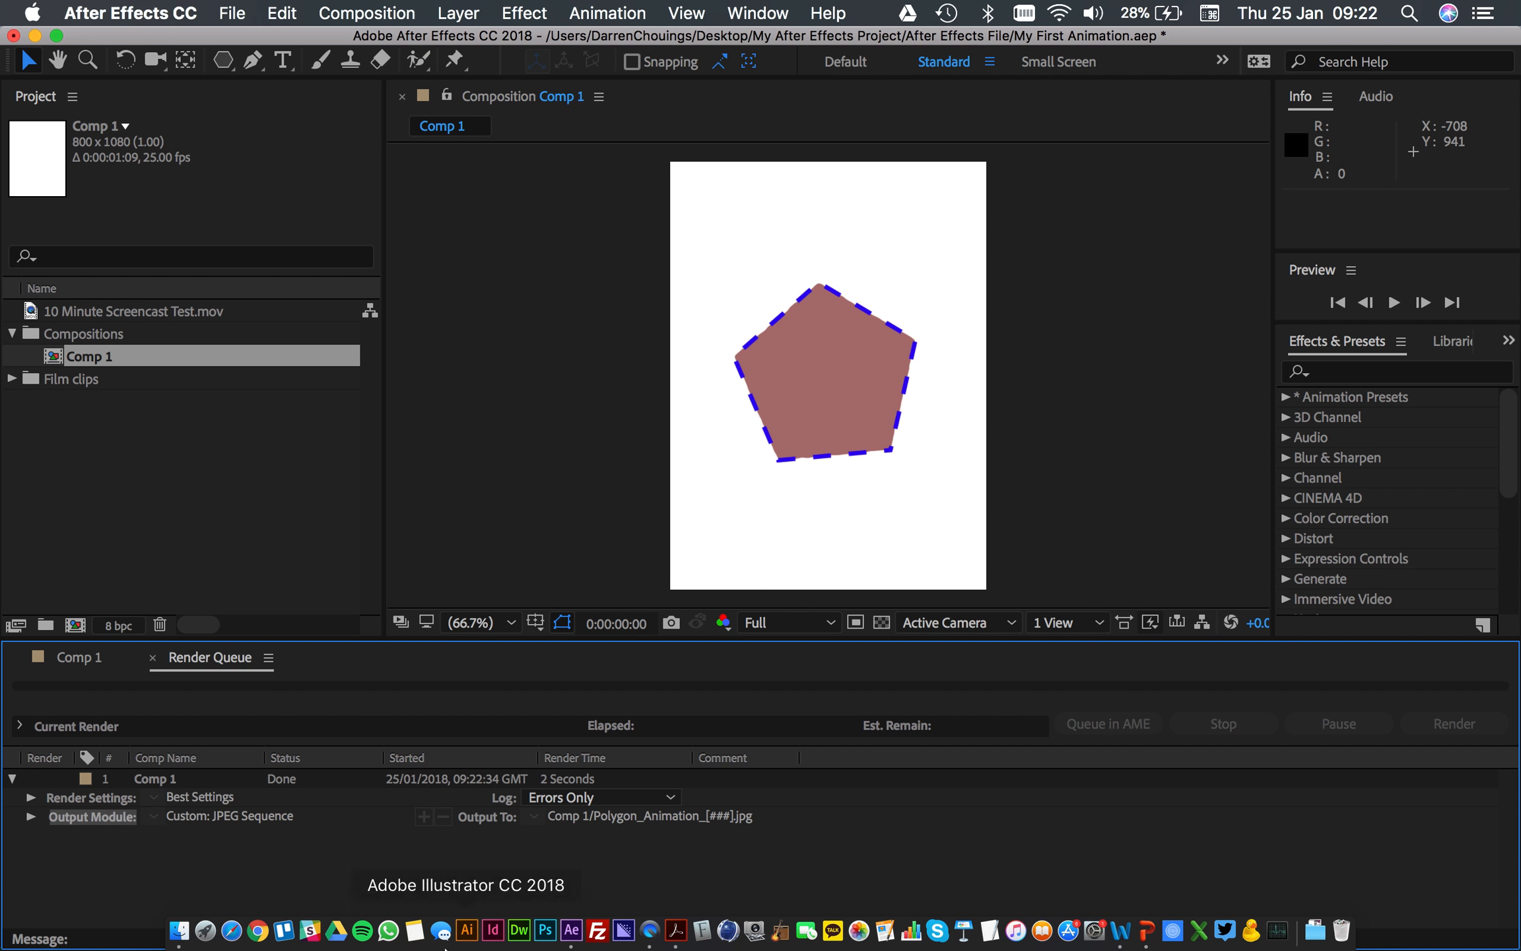
click(180, 932)
click(994, 228)
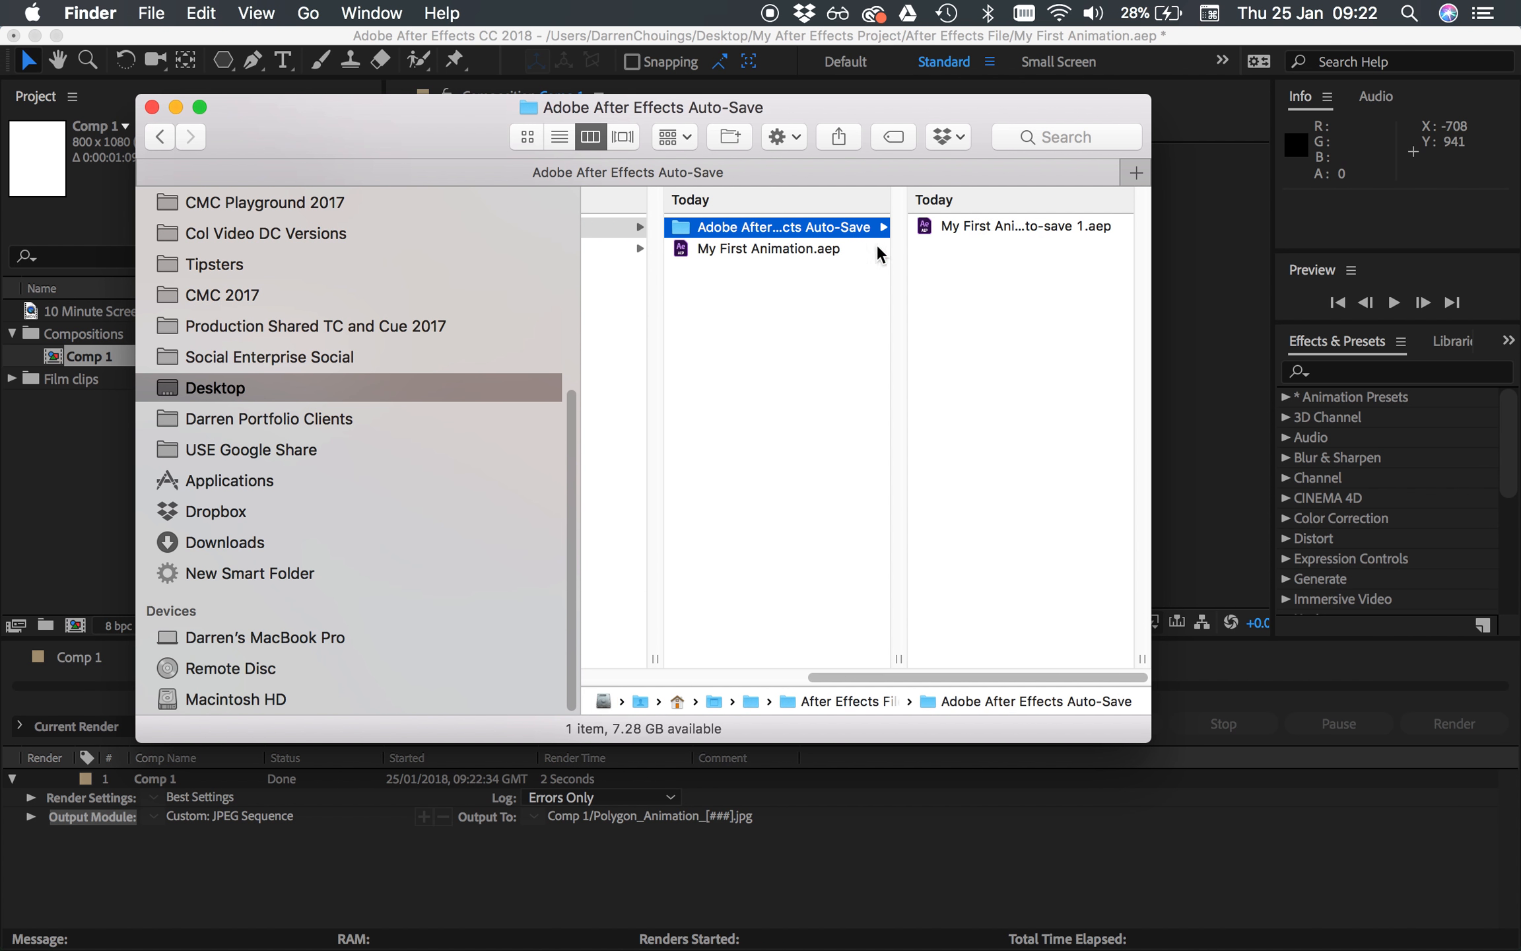
key(Left)
key(Left)
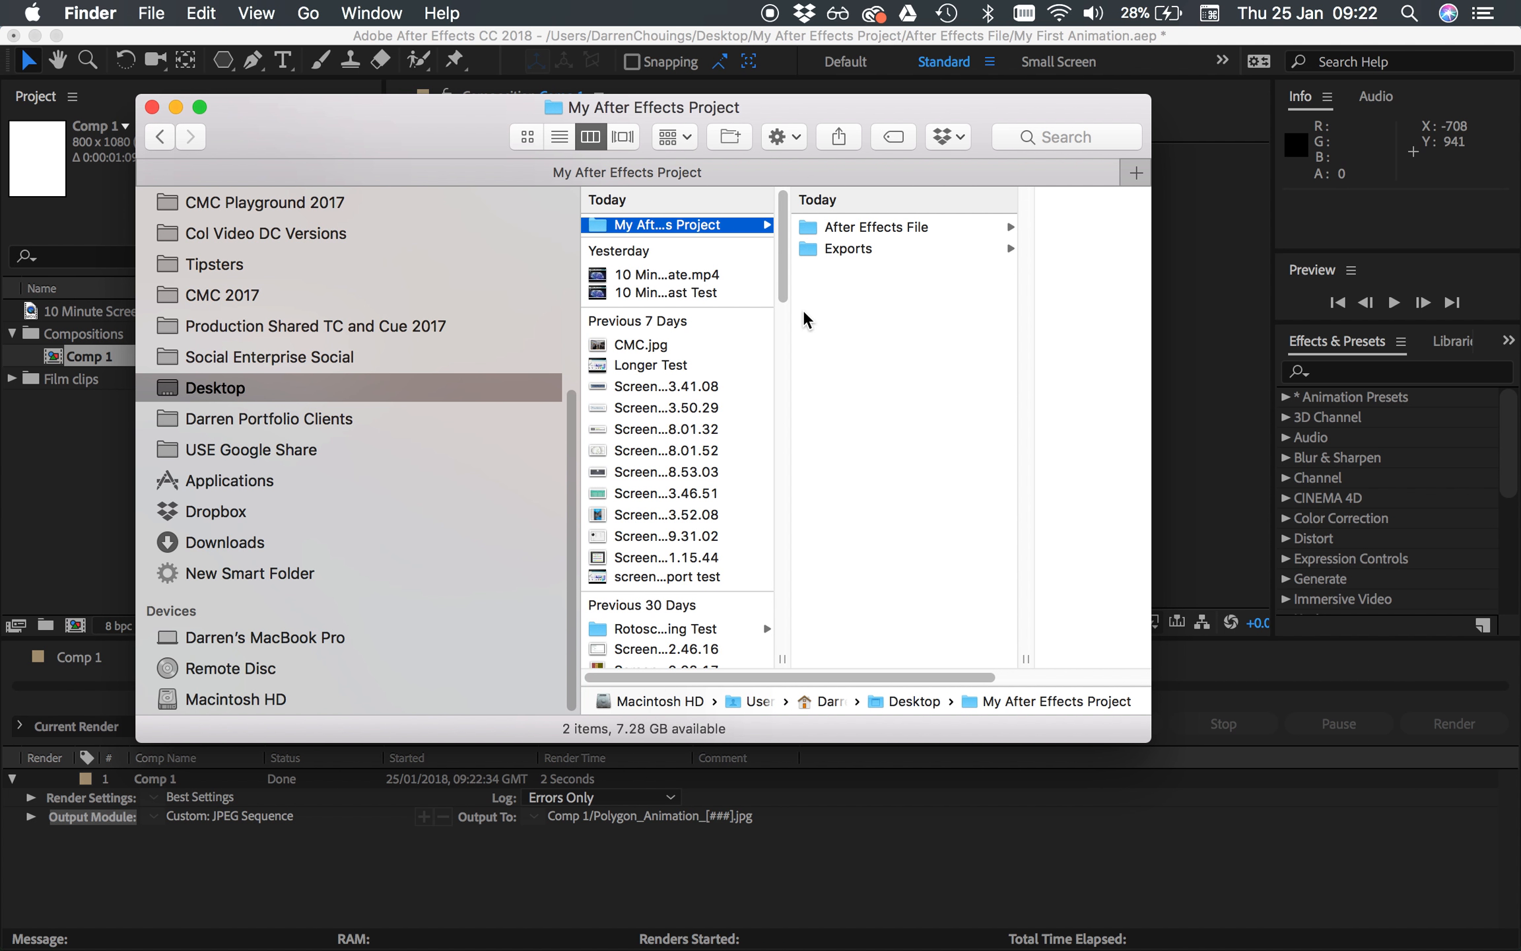
key(Right)
key(Down)
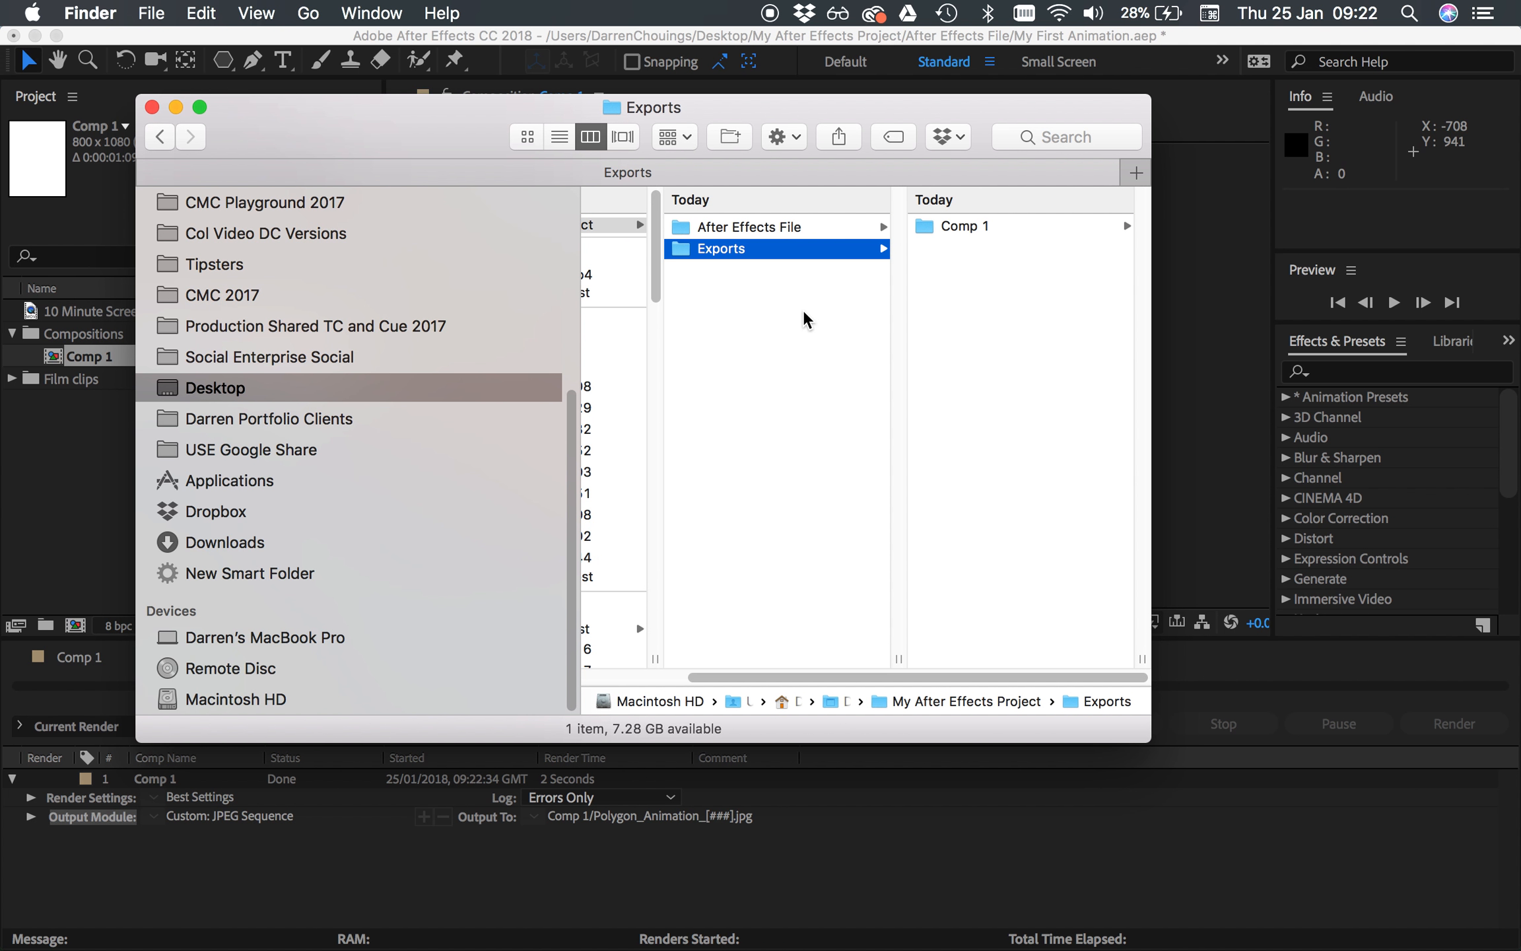
key(Right)
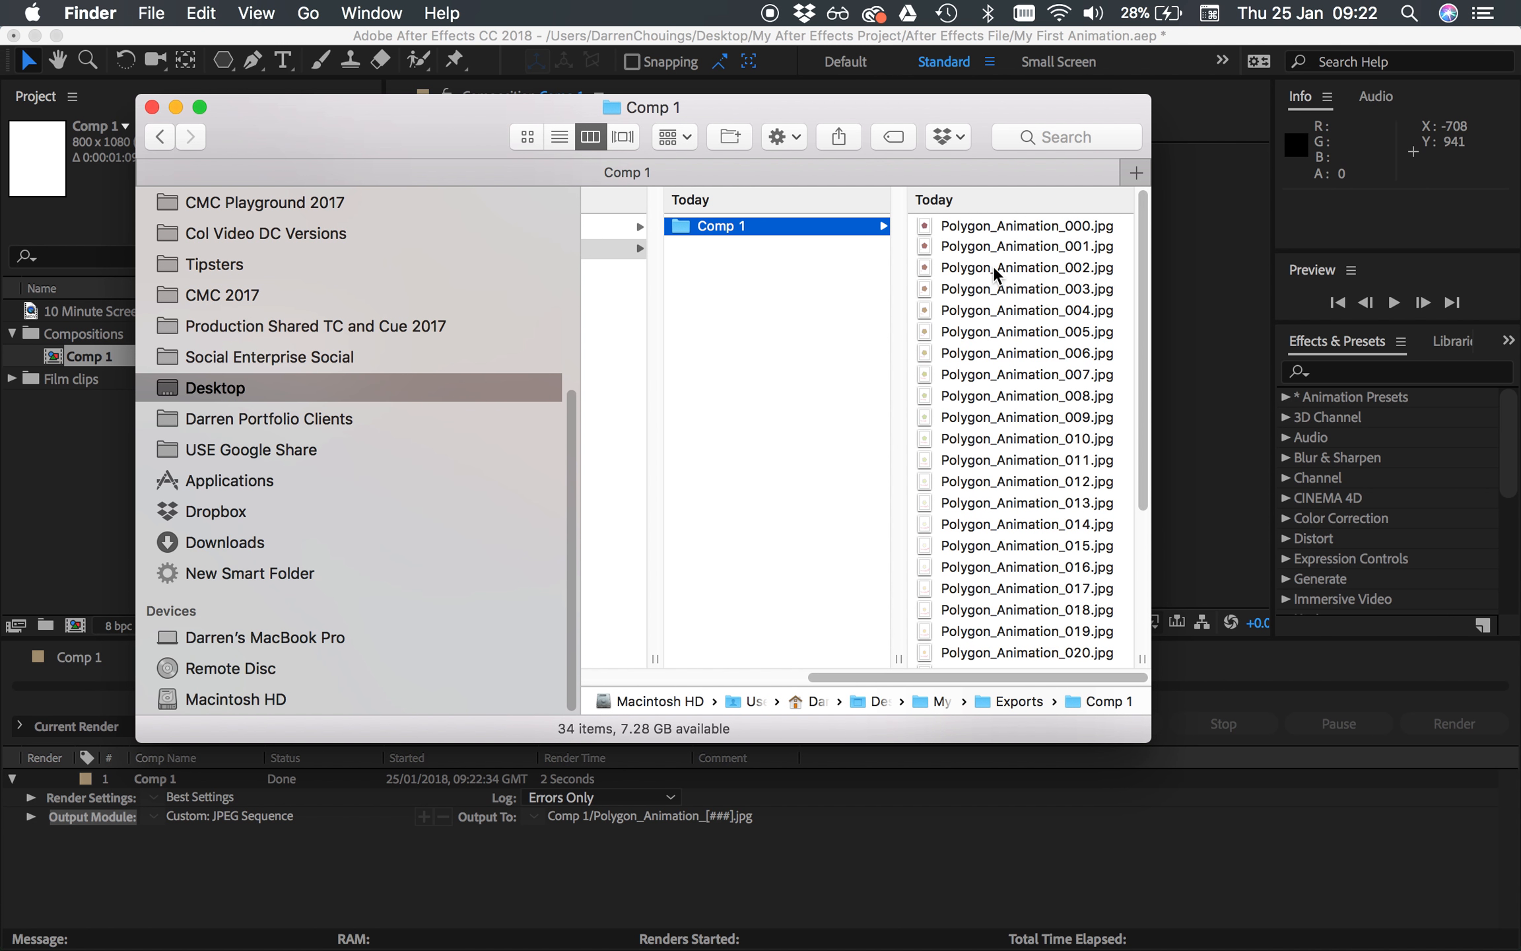
click(1067, 224)
scroll(811, 566, down, 5)
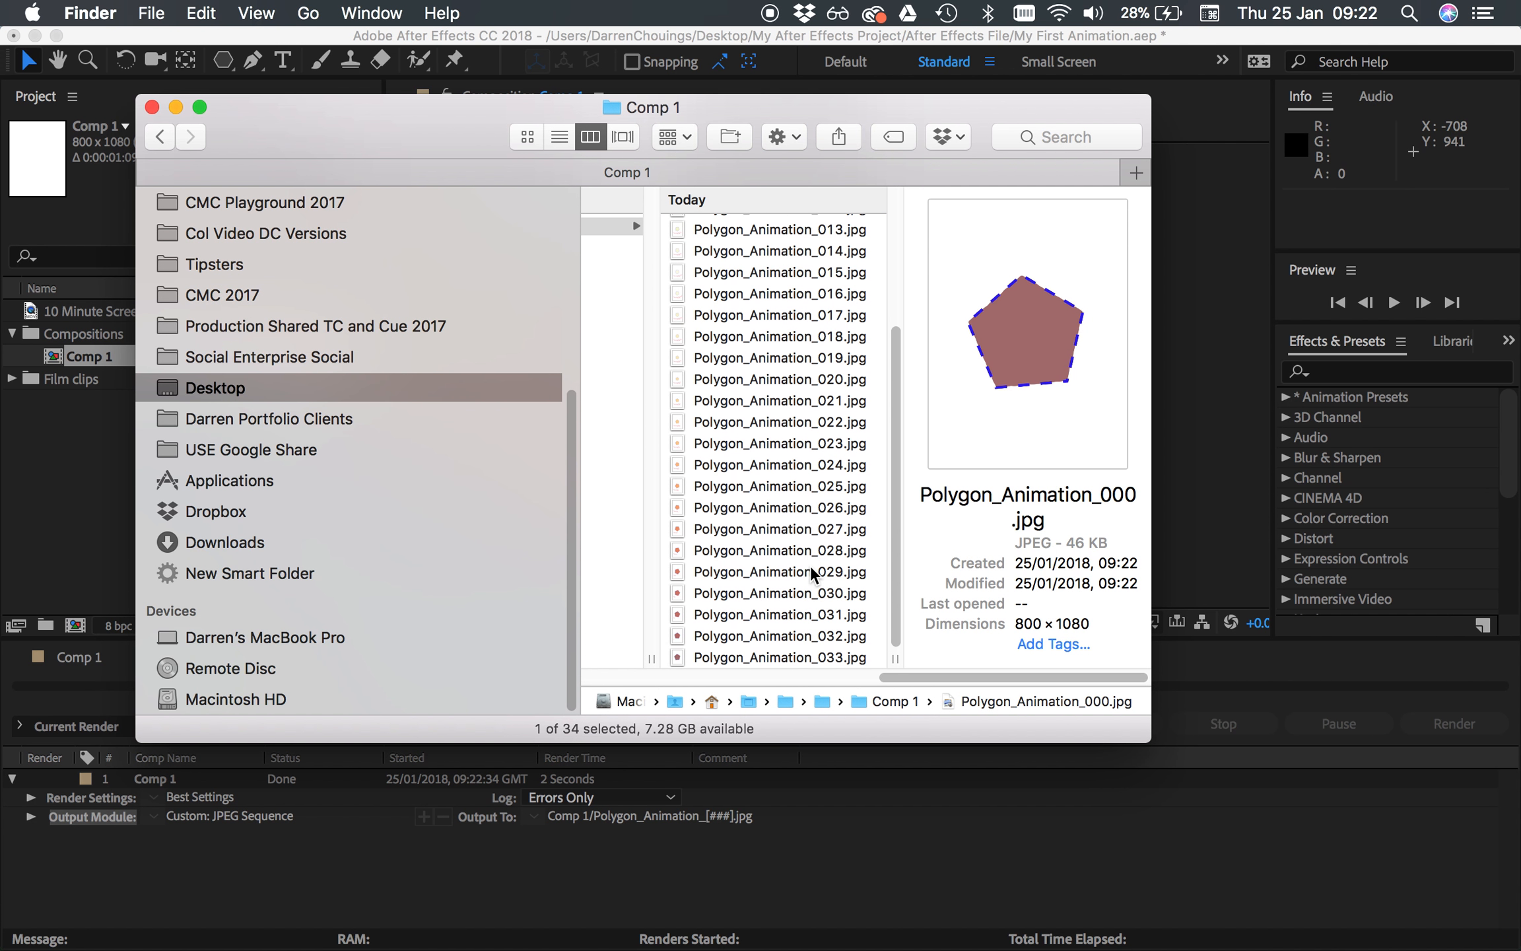
Compare the last frame, Polygon_Animation_033.jpg, with the first frame, Polygon_Animation_000.jpg, in the file preview.
click(812, 655)
scroll(855, 393, up, 5)
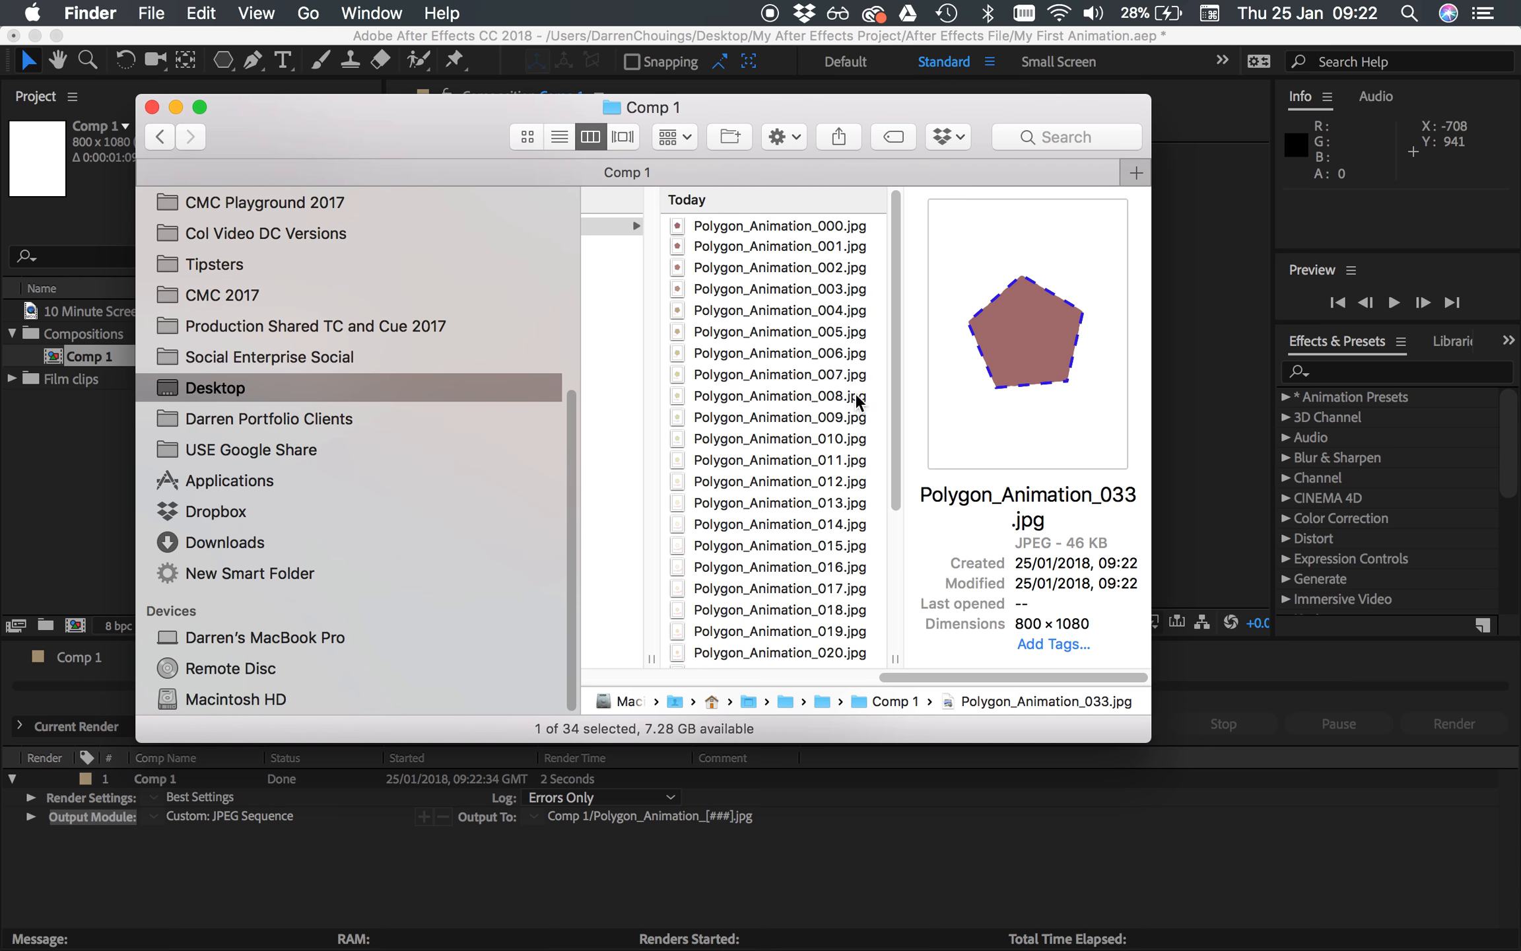
click(835, 226)
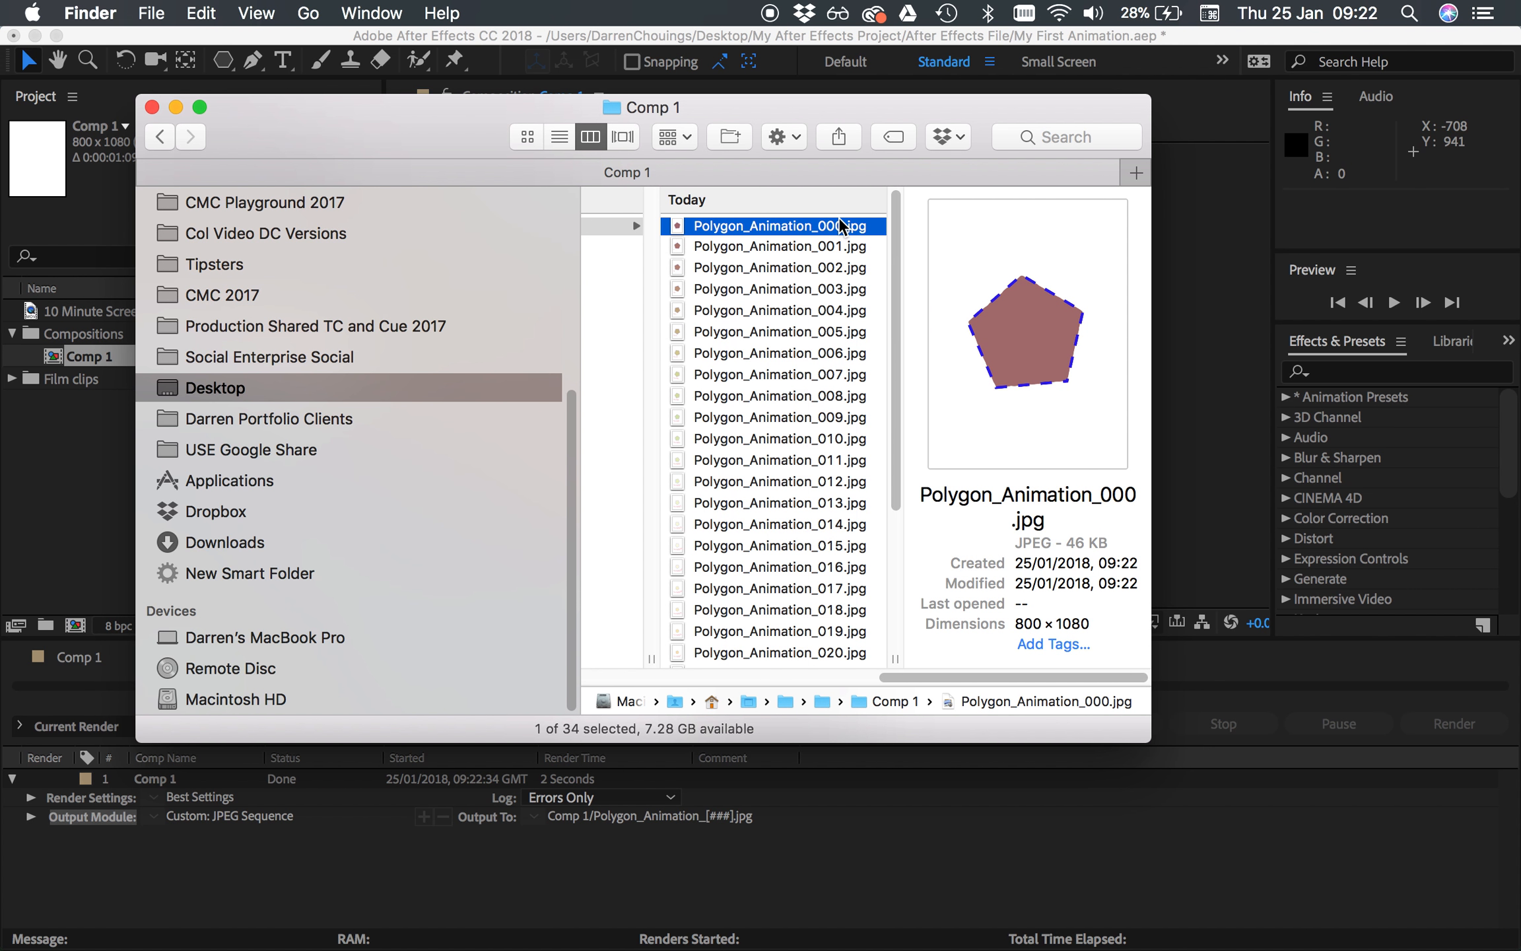
Step through the rendered frames up to Polygon_Animation_012.jpg in an enlarged Quick Look preview, checking the animation frame by frame, and close the preview.
key(Down)
key(Down)
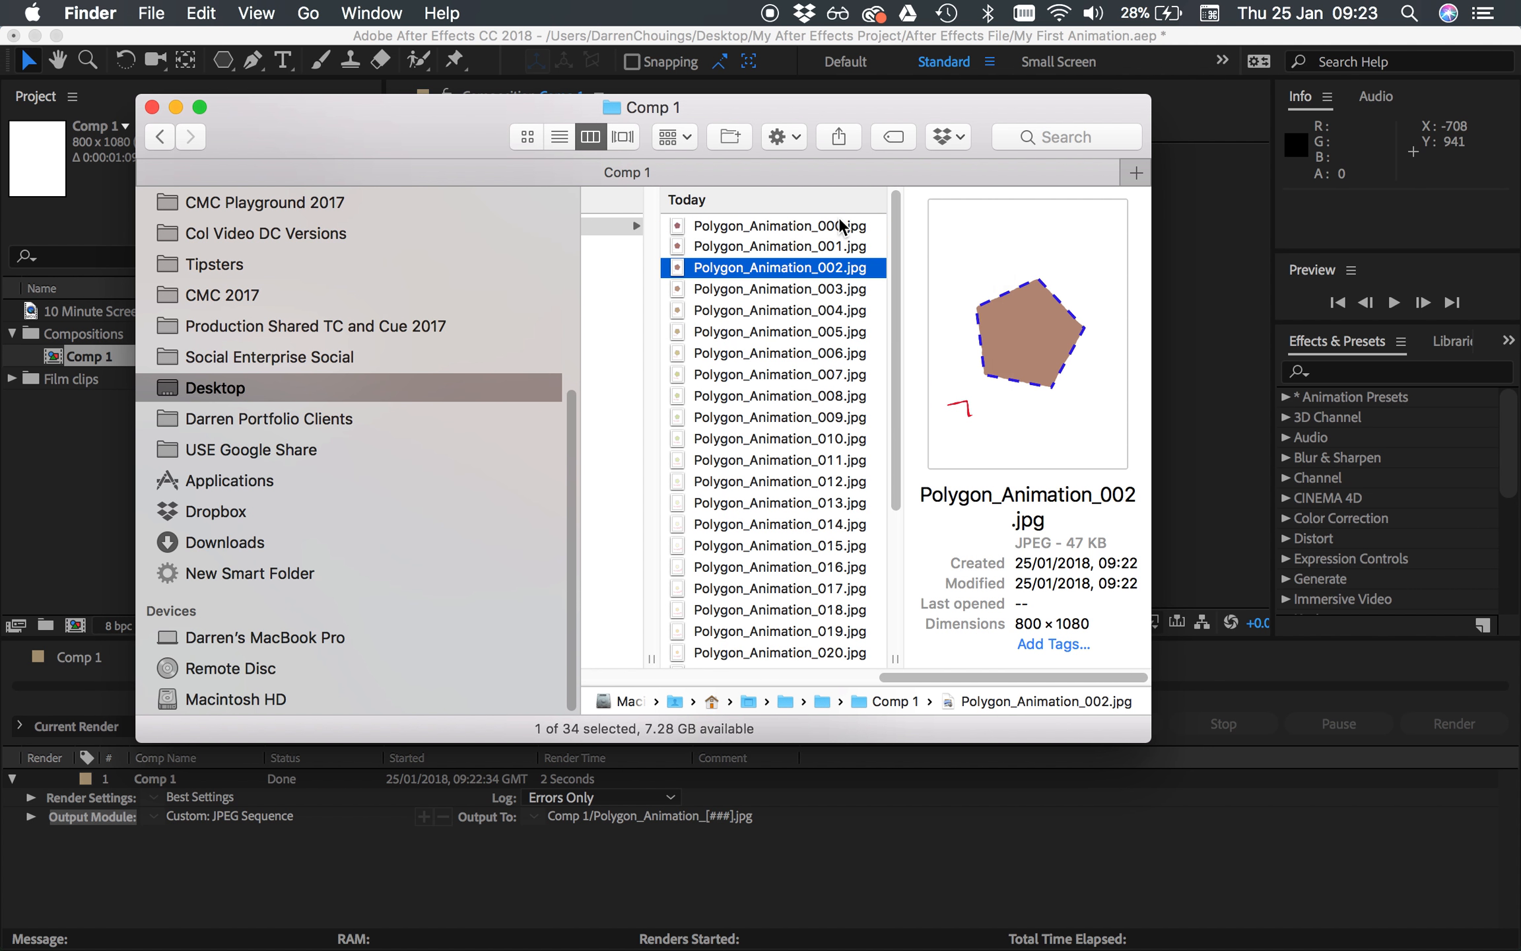
key(space)
key(Down)
key(Down)
key(Down)
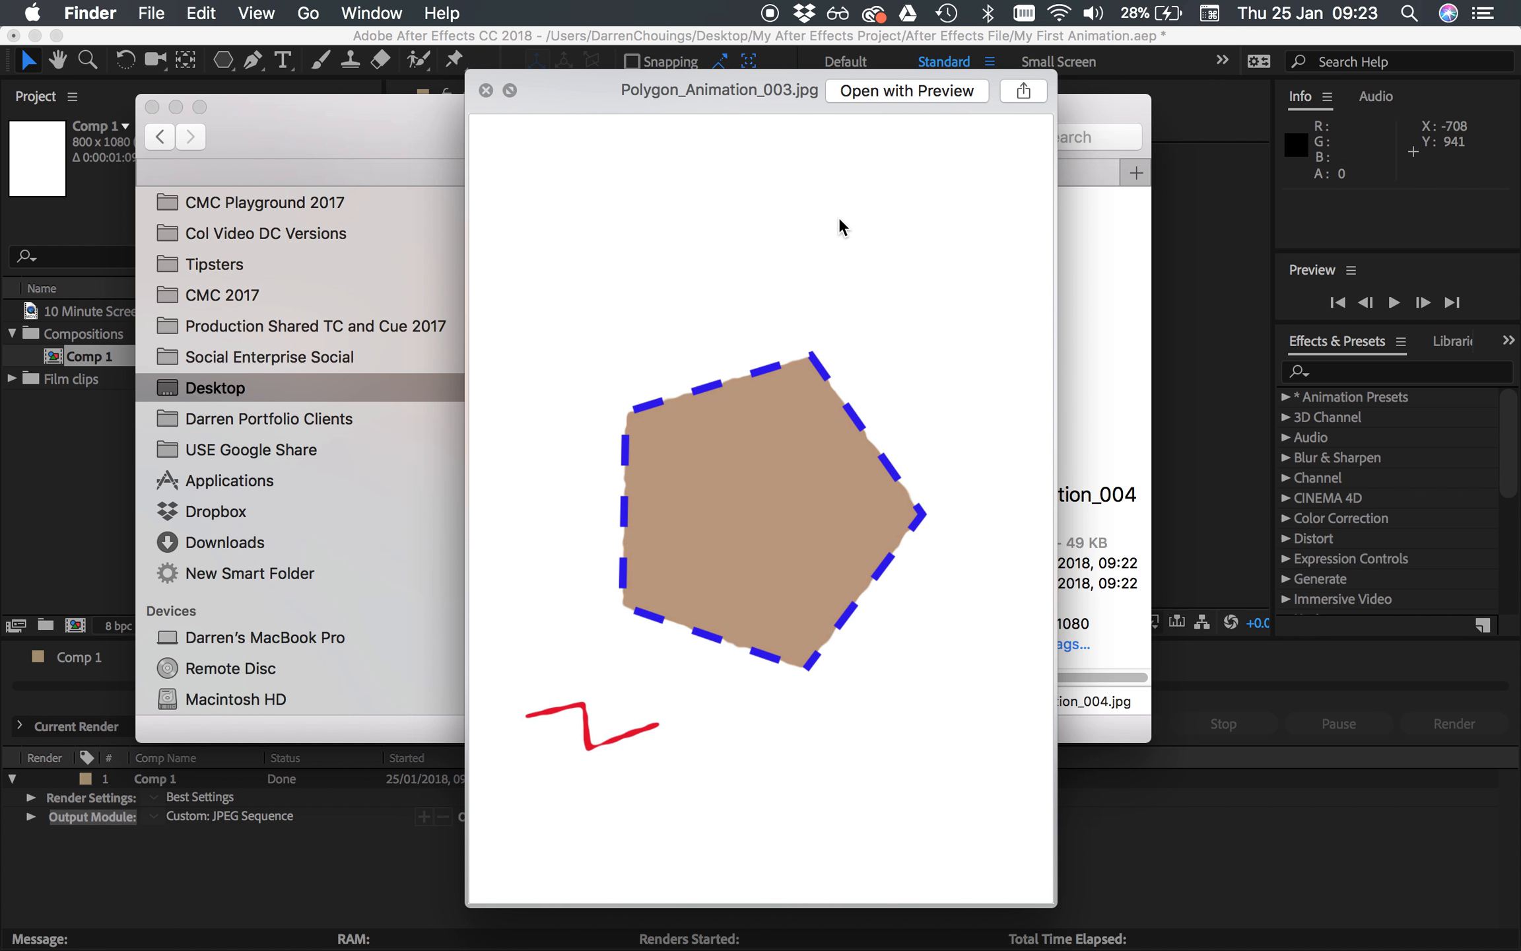
key(Down)
key(Down)
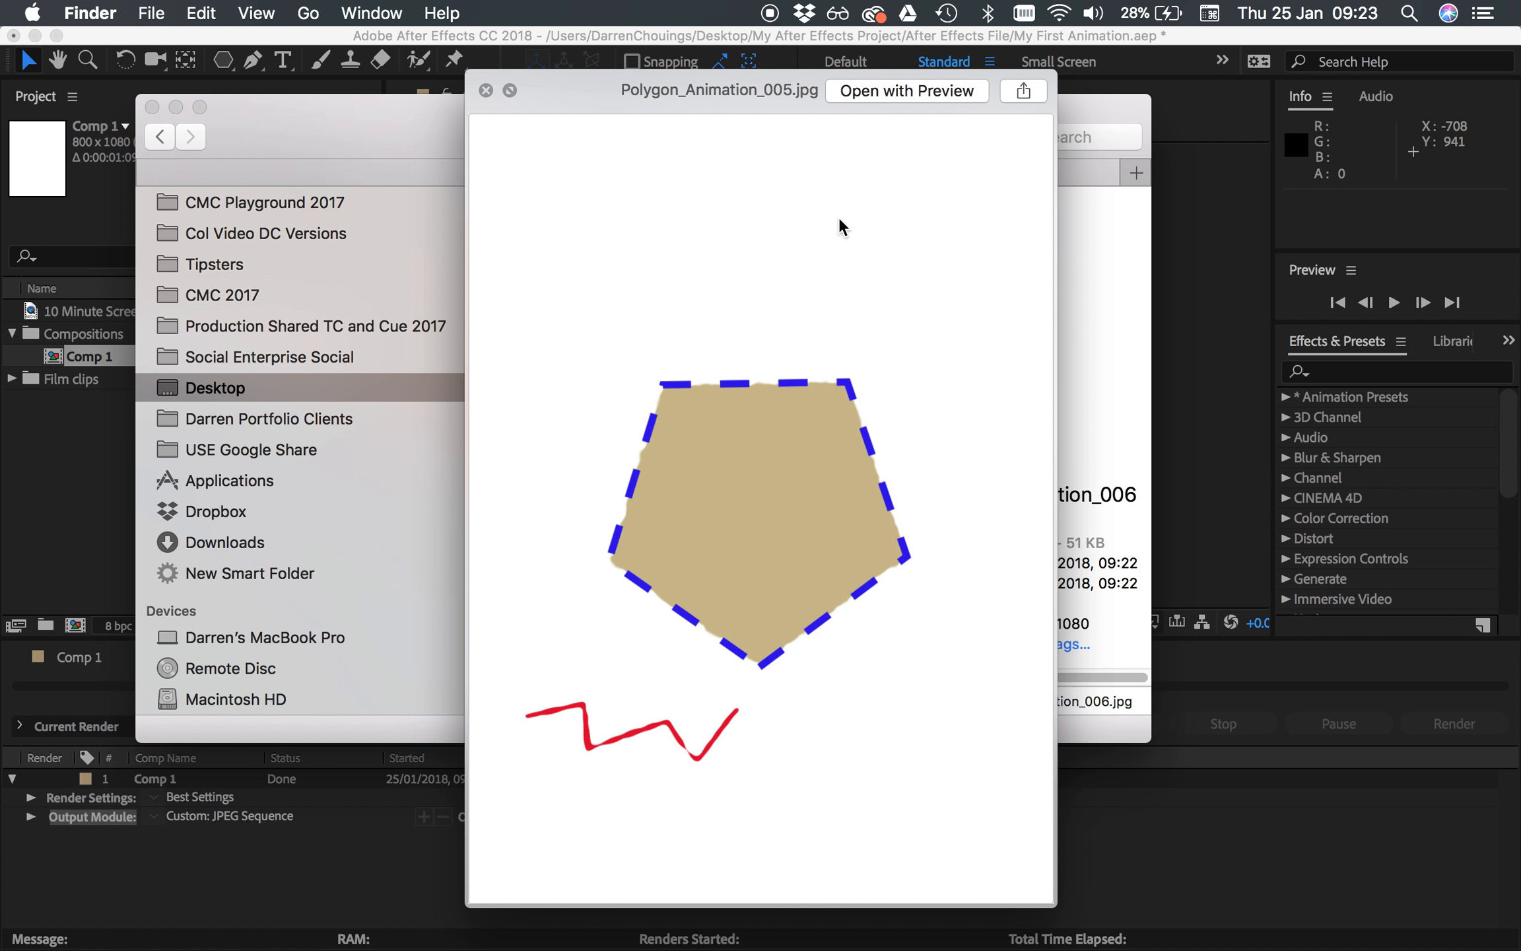
key(Down)
key(Down)
key(Down)
key(Down)
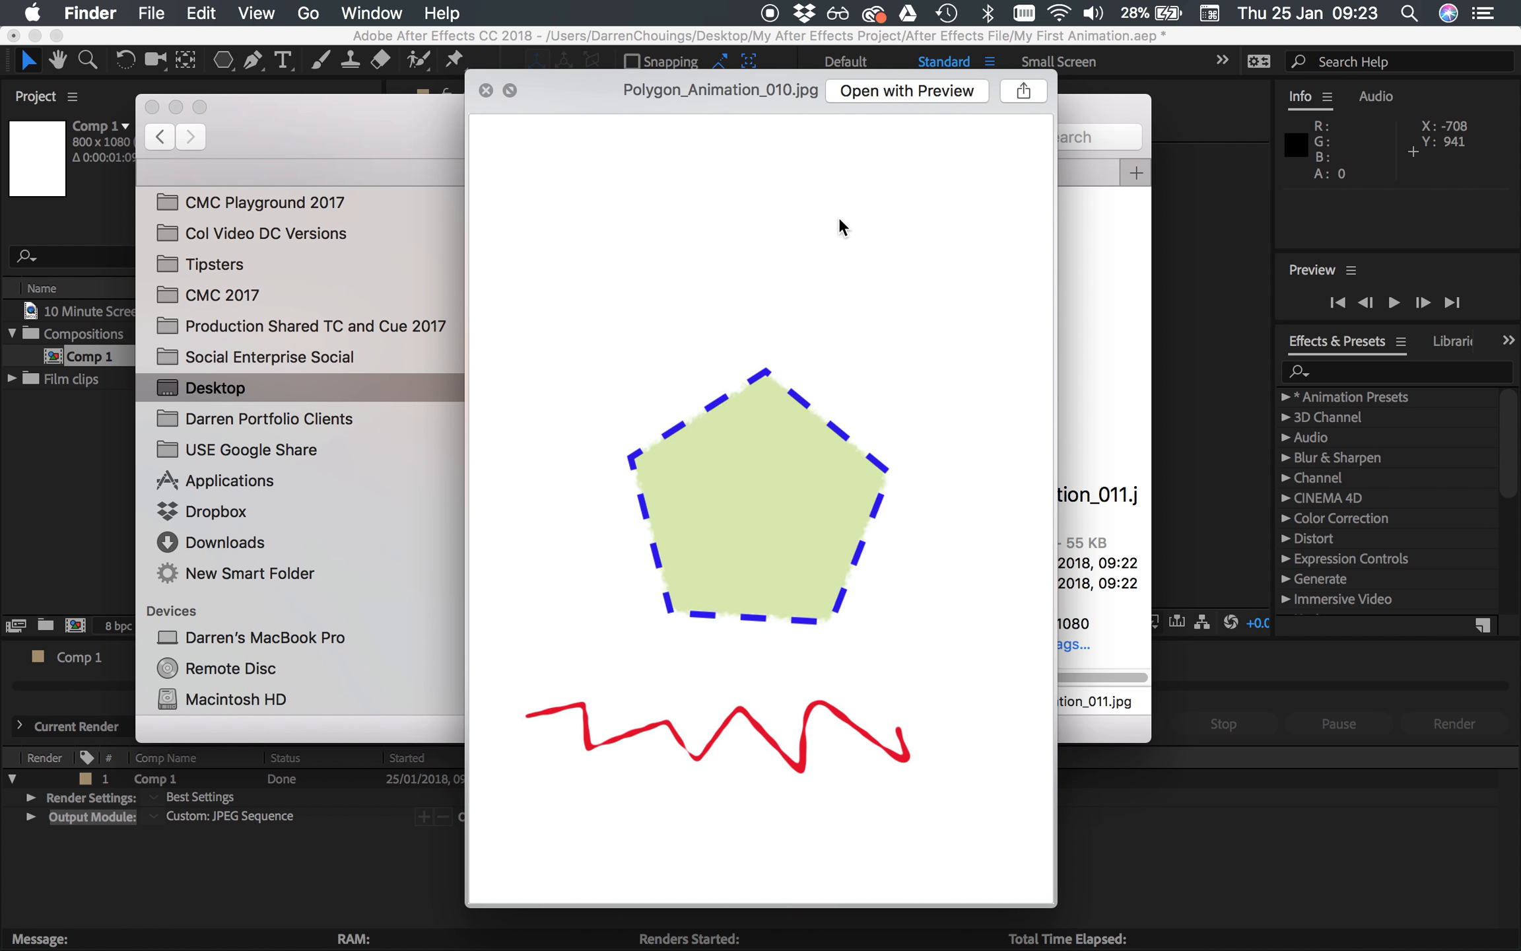
key(Down)
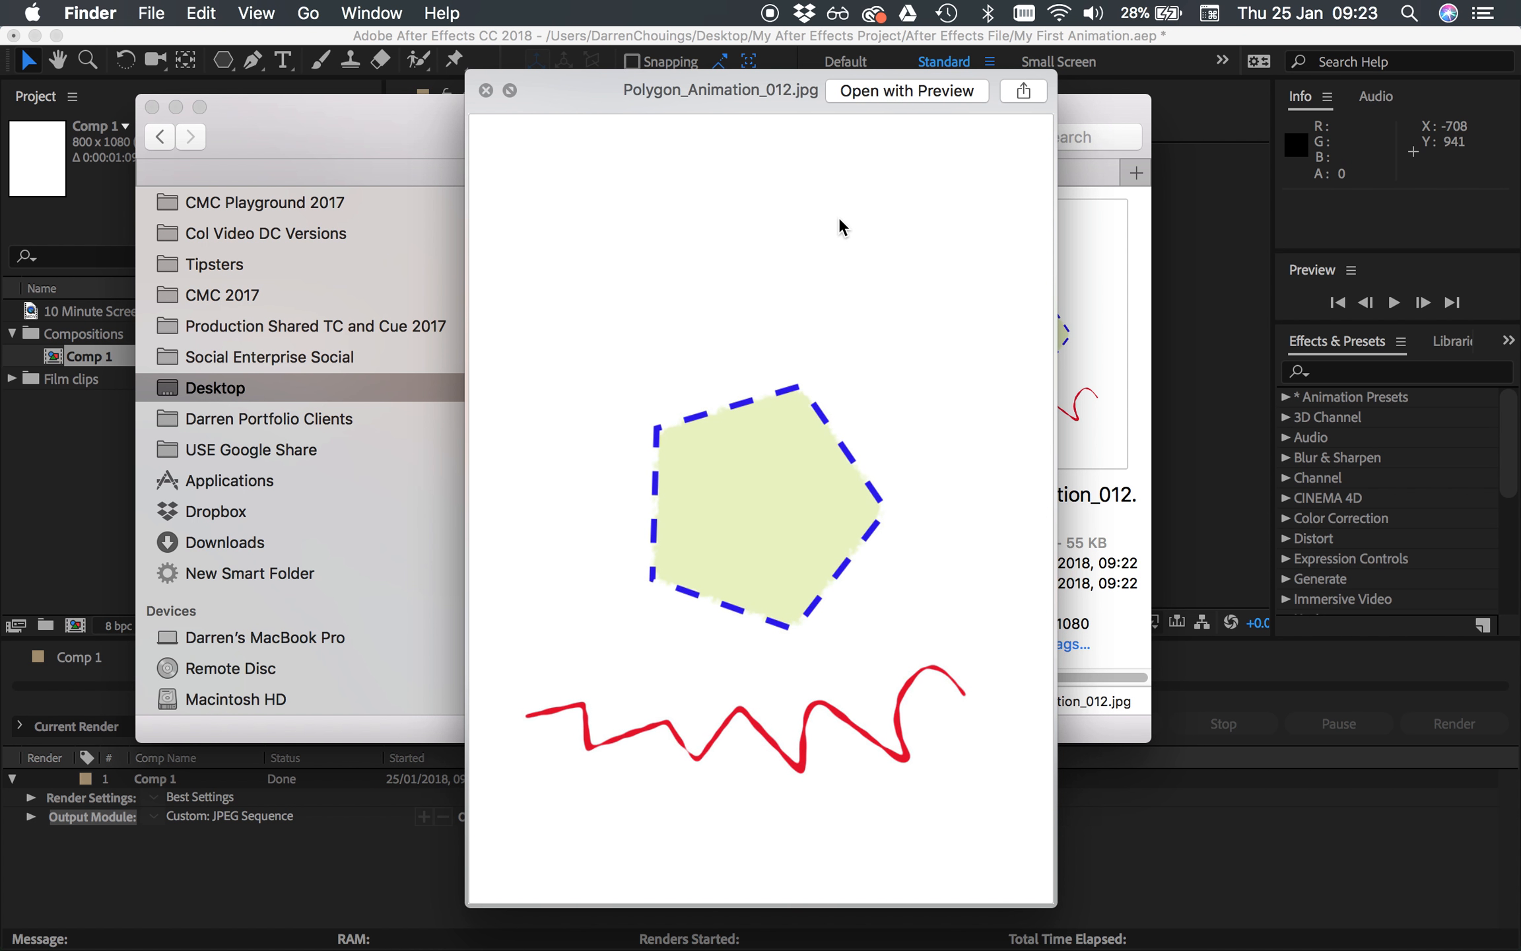
key(space)
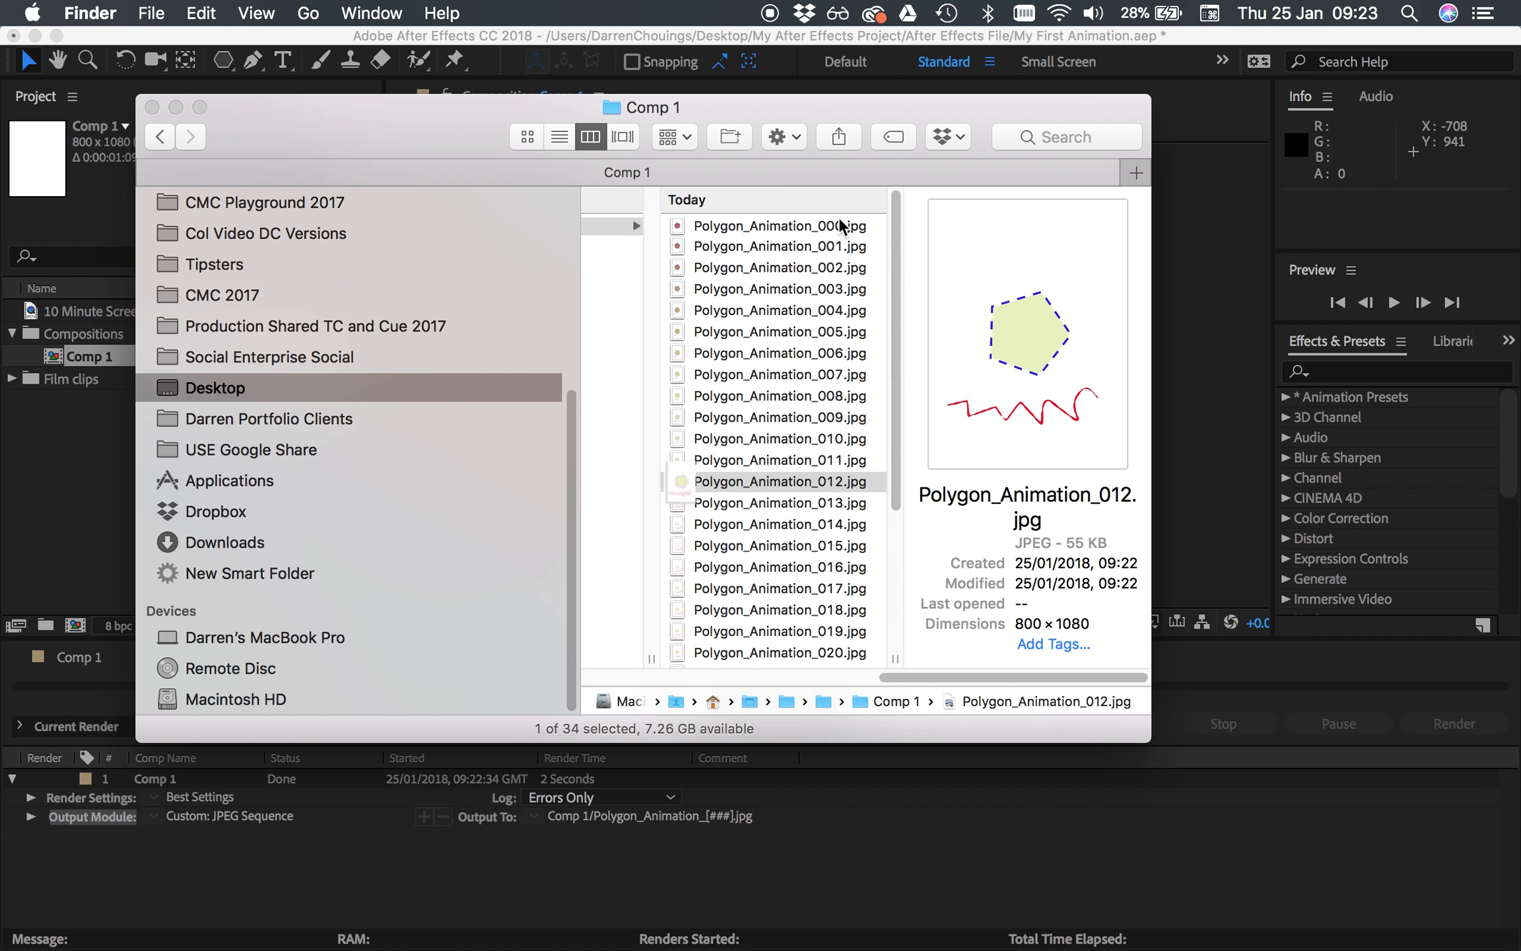
Close the Finder window showing the rendered Comp 1 frames and return to the After Effects project.
scroll(827, 400, down, 5)
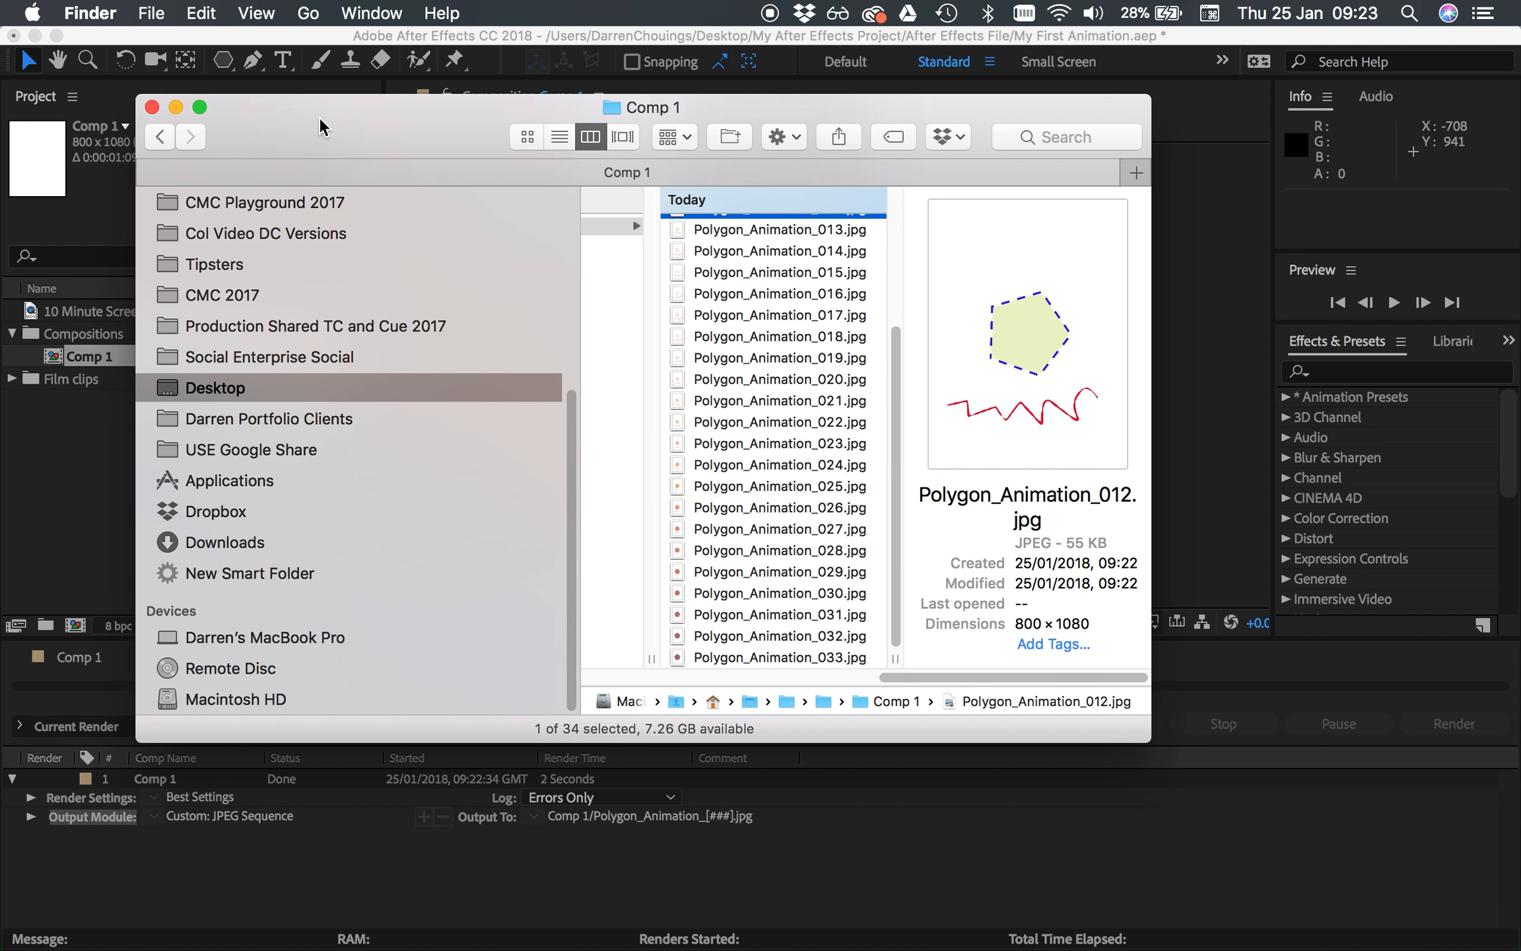
drag(329, 130, 502, 136)
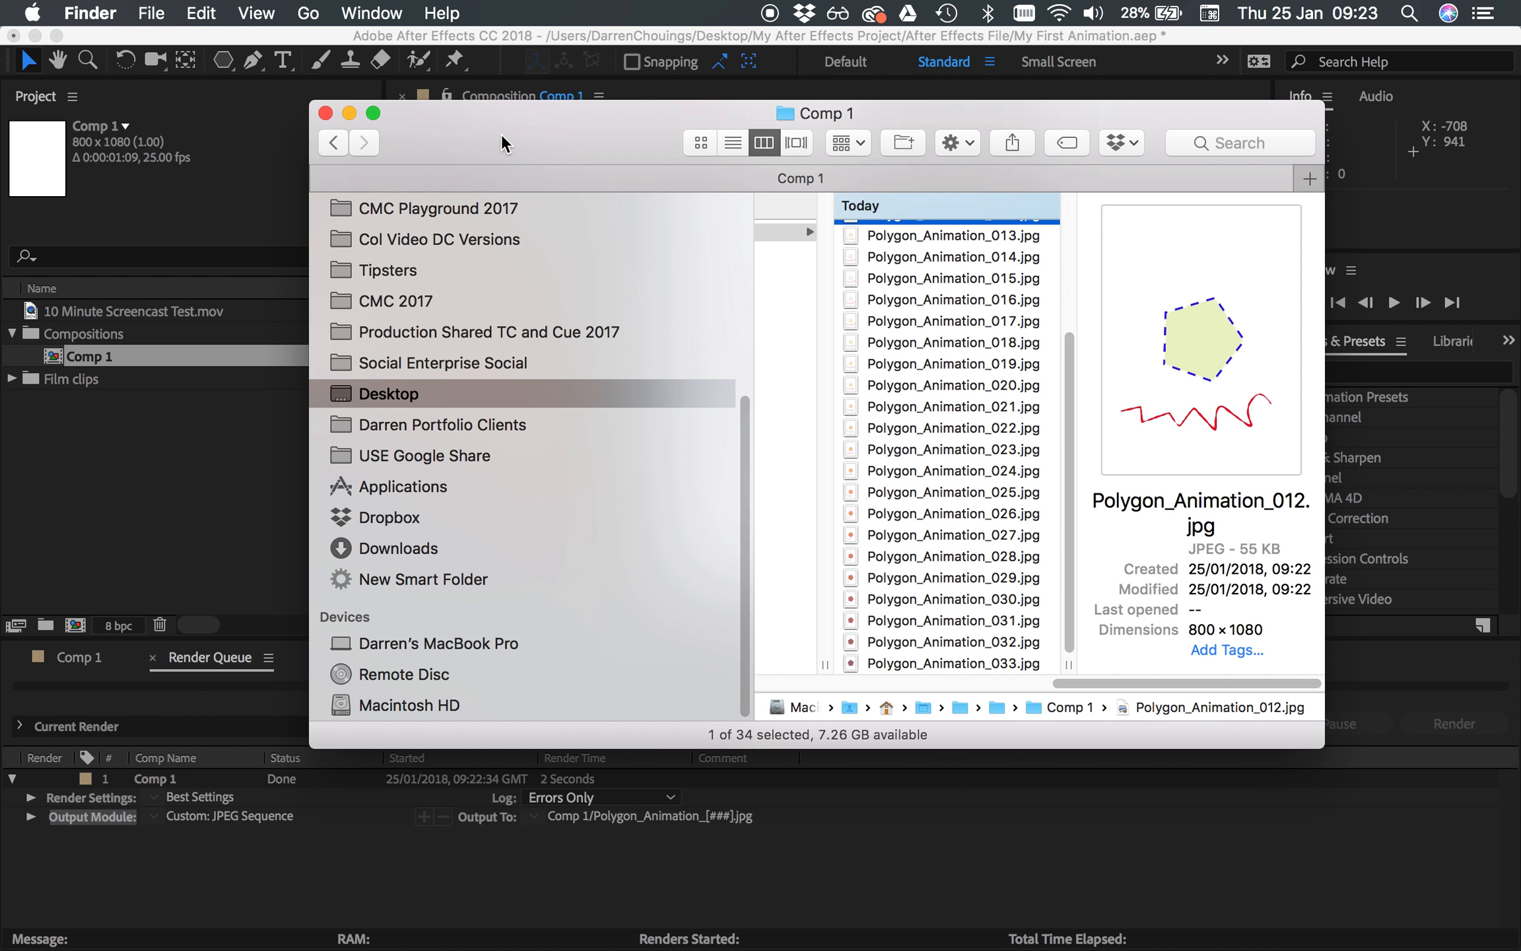
click(325, 114)
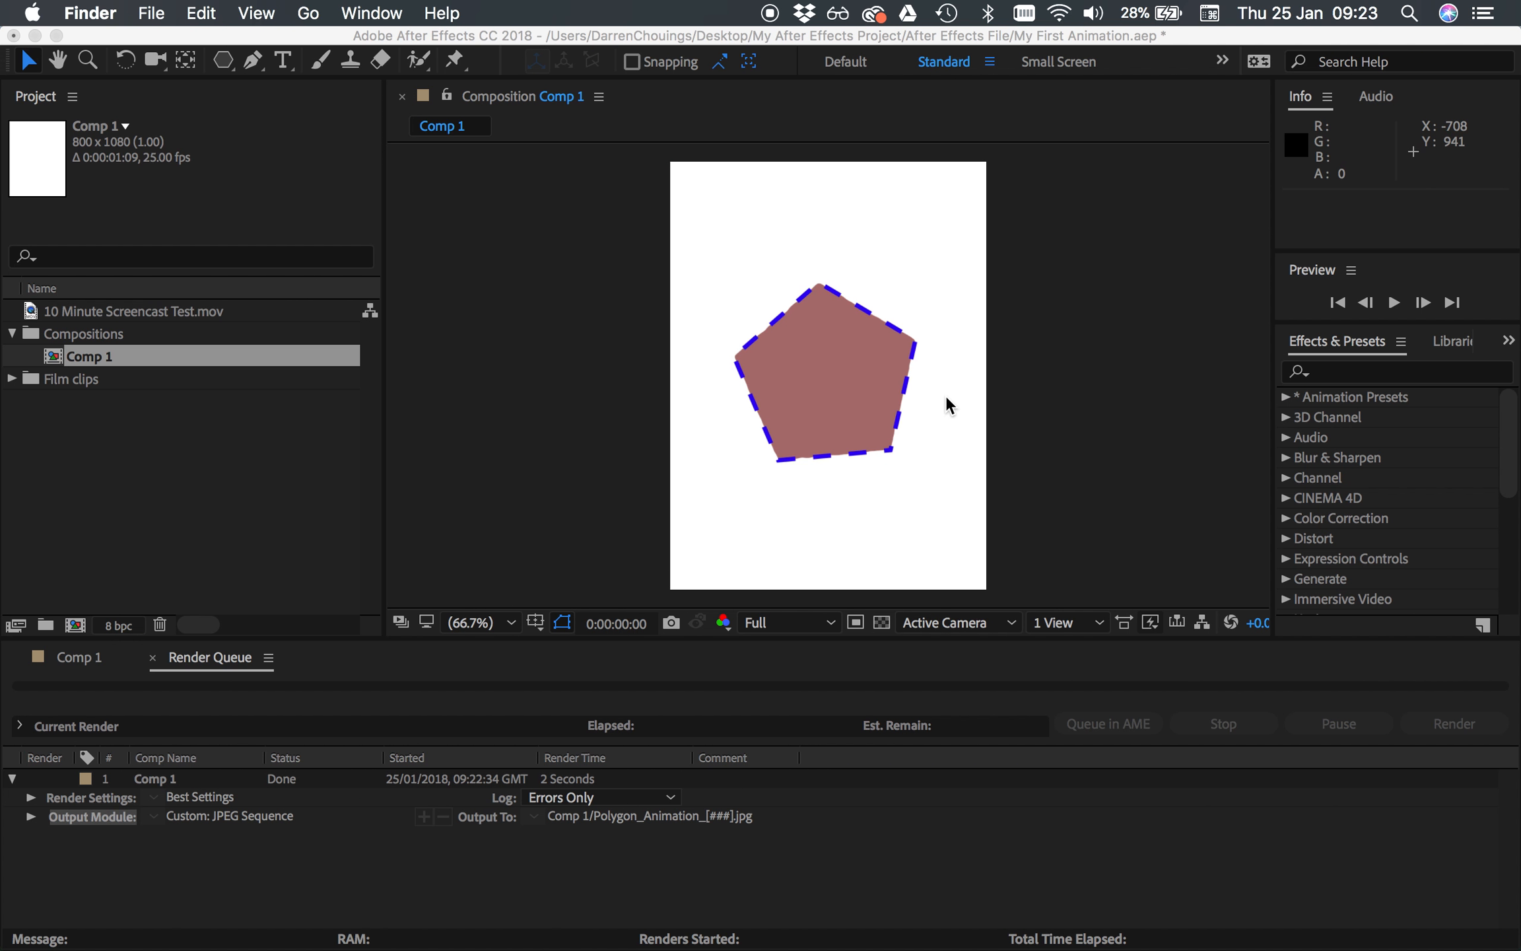